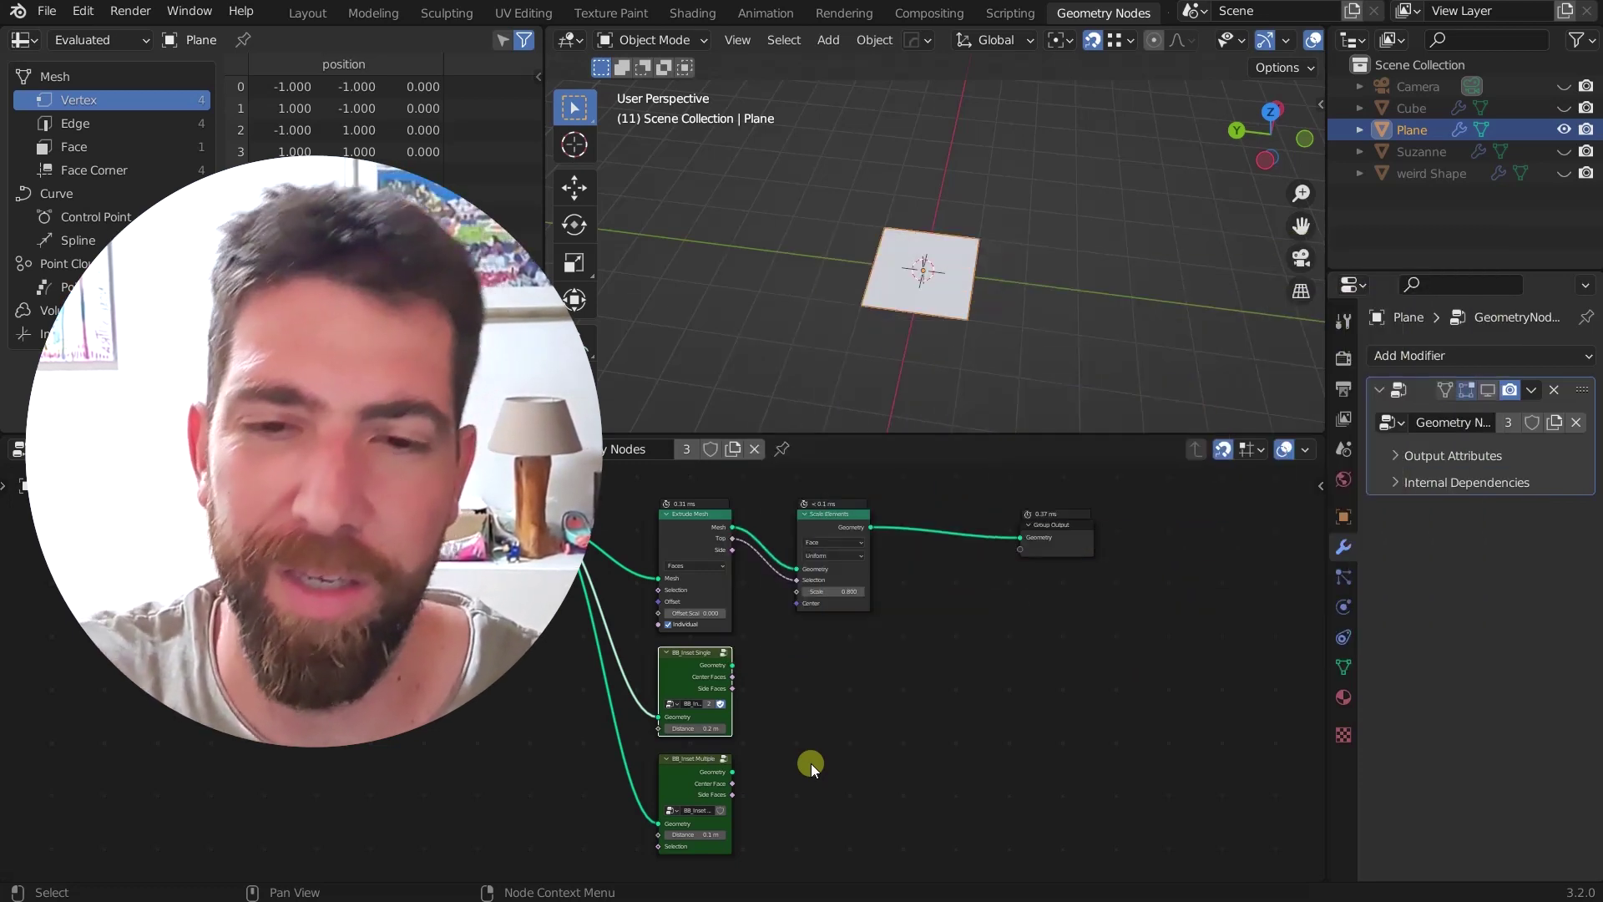
Step: Move the Scale Elements and Extrude Mesh nodes slightly higher in the node tree
{"action": "middle_click_drag", "start_coordinate": [820, 639], "coordinate": [842, 798]}
{"action": "scroll", "coordinate": [834, 690], "scroll_direction": "up", "scroll_amount": 6}
{"action": "scroll", "coordinate": [868, 801], "scroll_direction": "up", "scroll_amount": 1}
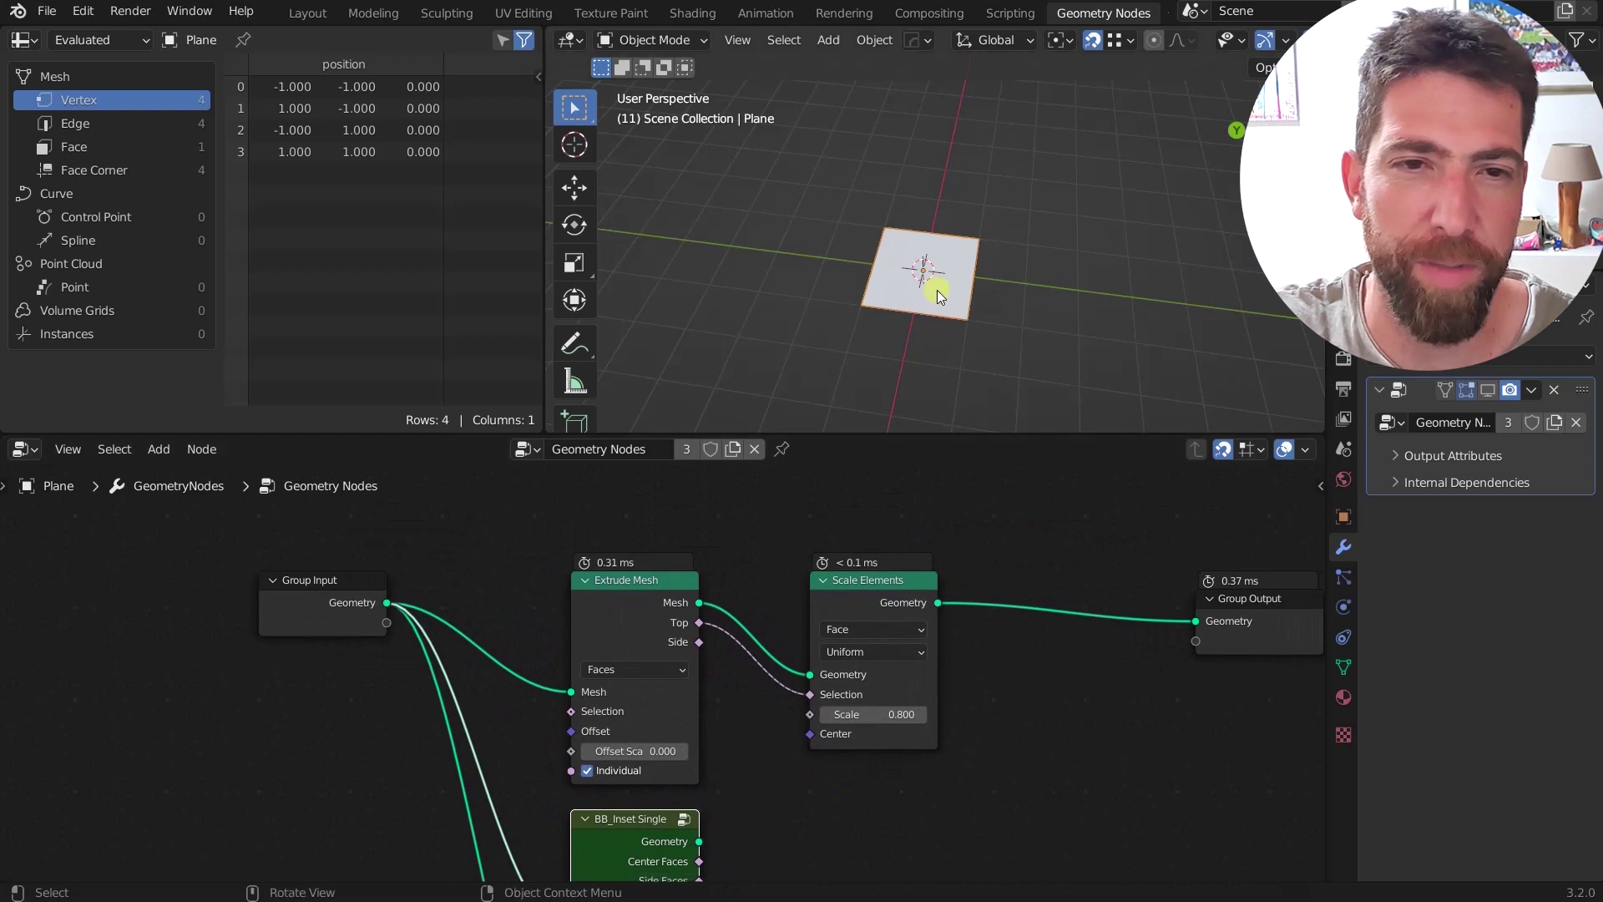
{"action": "scroll", "coordinate": [857, 641], "scroll_direction": "up", "scroll_amount": 1}
{"action": "left_click_drag", "start_coordinate": [867, 583], "coordinate": [888, 541]}
{"action": "left_click_drag", "start_coordinate": [600, 576], "coordinate": [602, 524]}
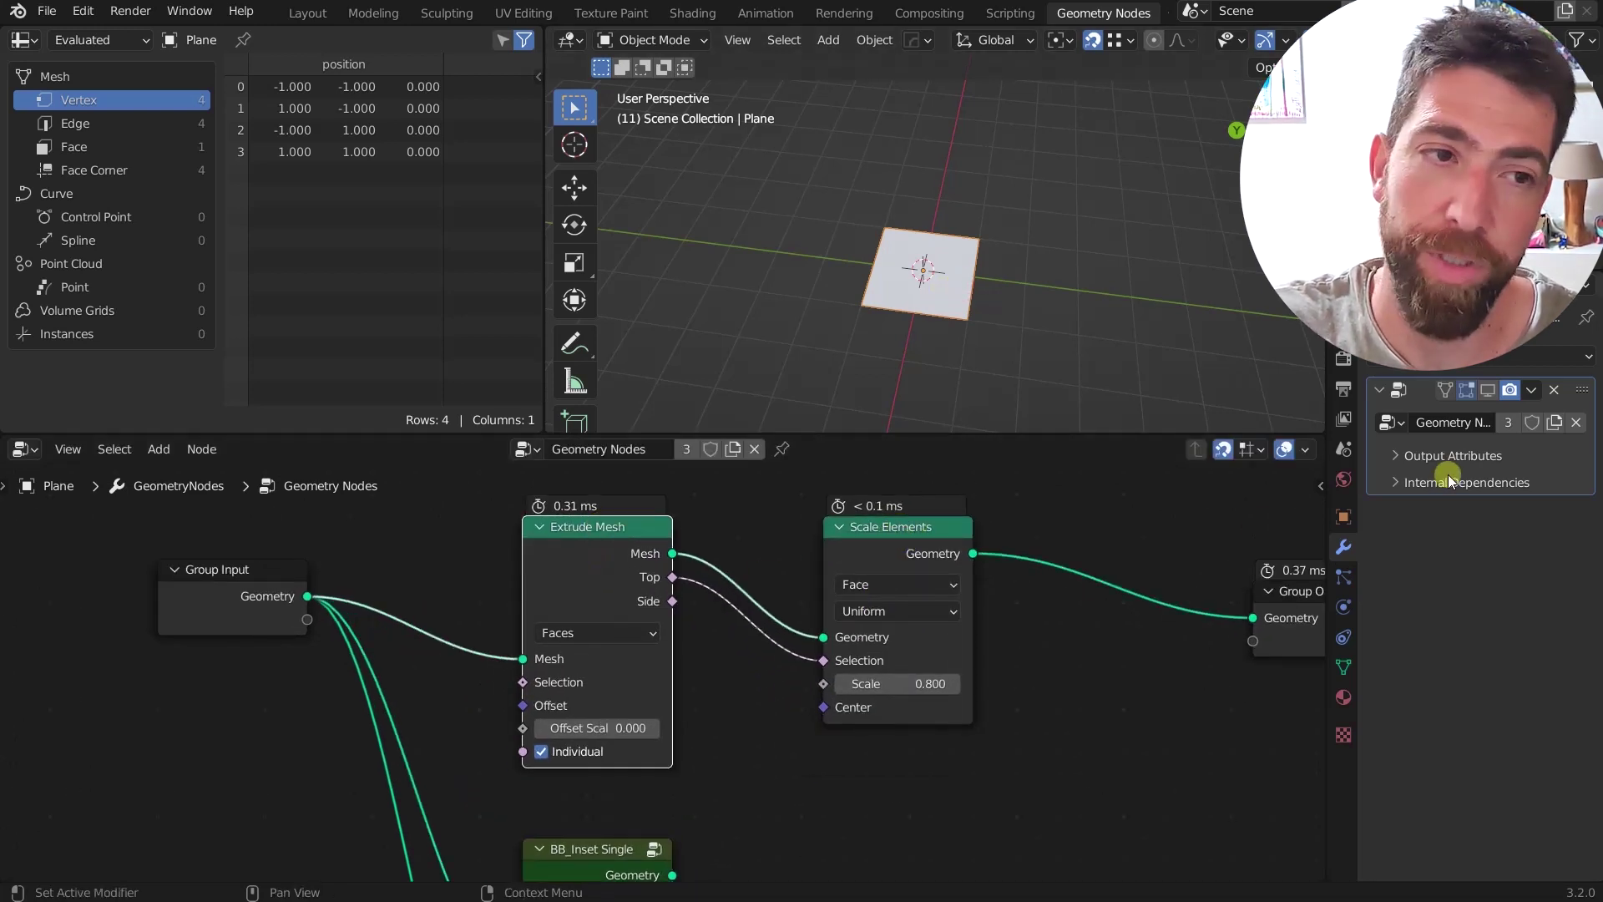
Step: Enable the viewport display of the plane's Geometry Nodes modifier
{"action": "left_click", "coordinate": [1488, 390]}
{"action": "middle_click_drag", "start_coordinate": [894, 277], "coordinate": [860, 300]}
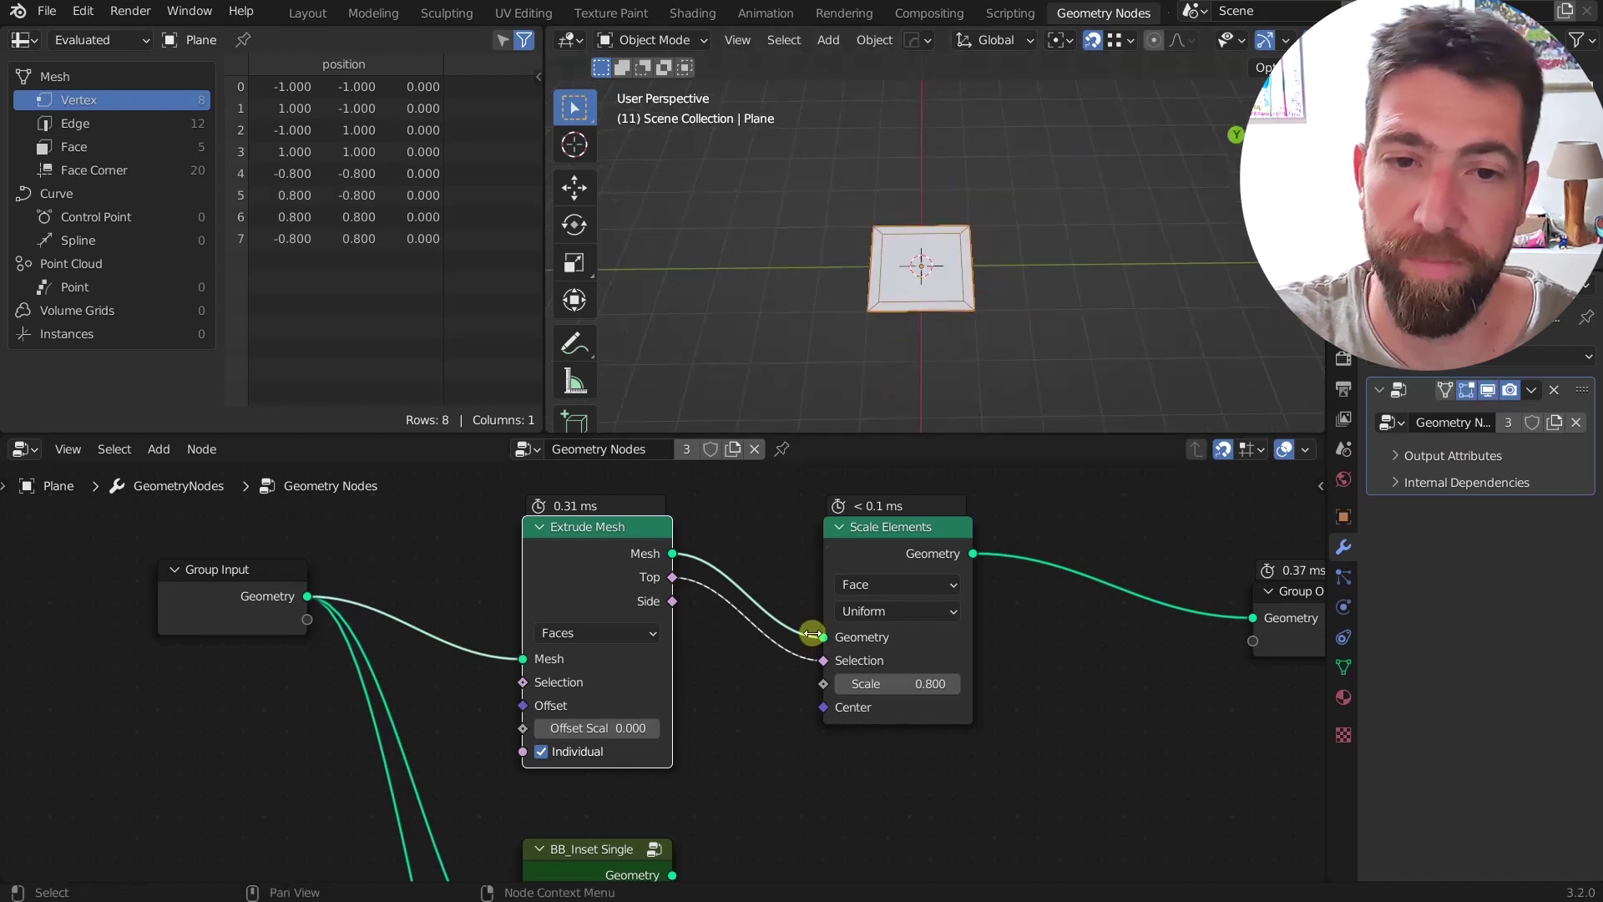
{"action": "scroll", "coordinate": [739, 611], "scroll_direction": "down", "scroll_amount": 1}
{"action": "scroll", "coordinate": [692, 576], "scroll_direction": "up", "scroll_amount": 1}
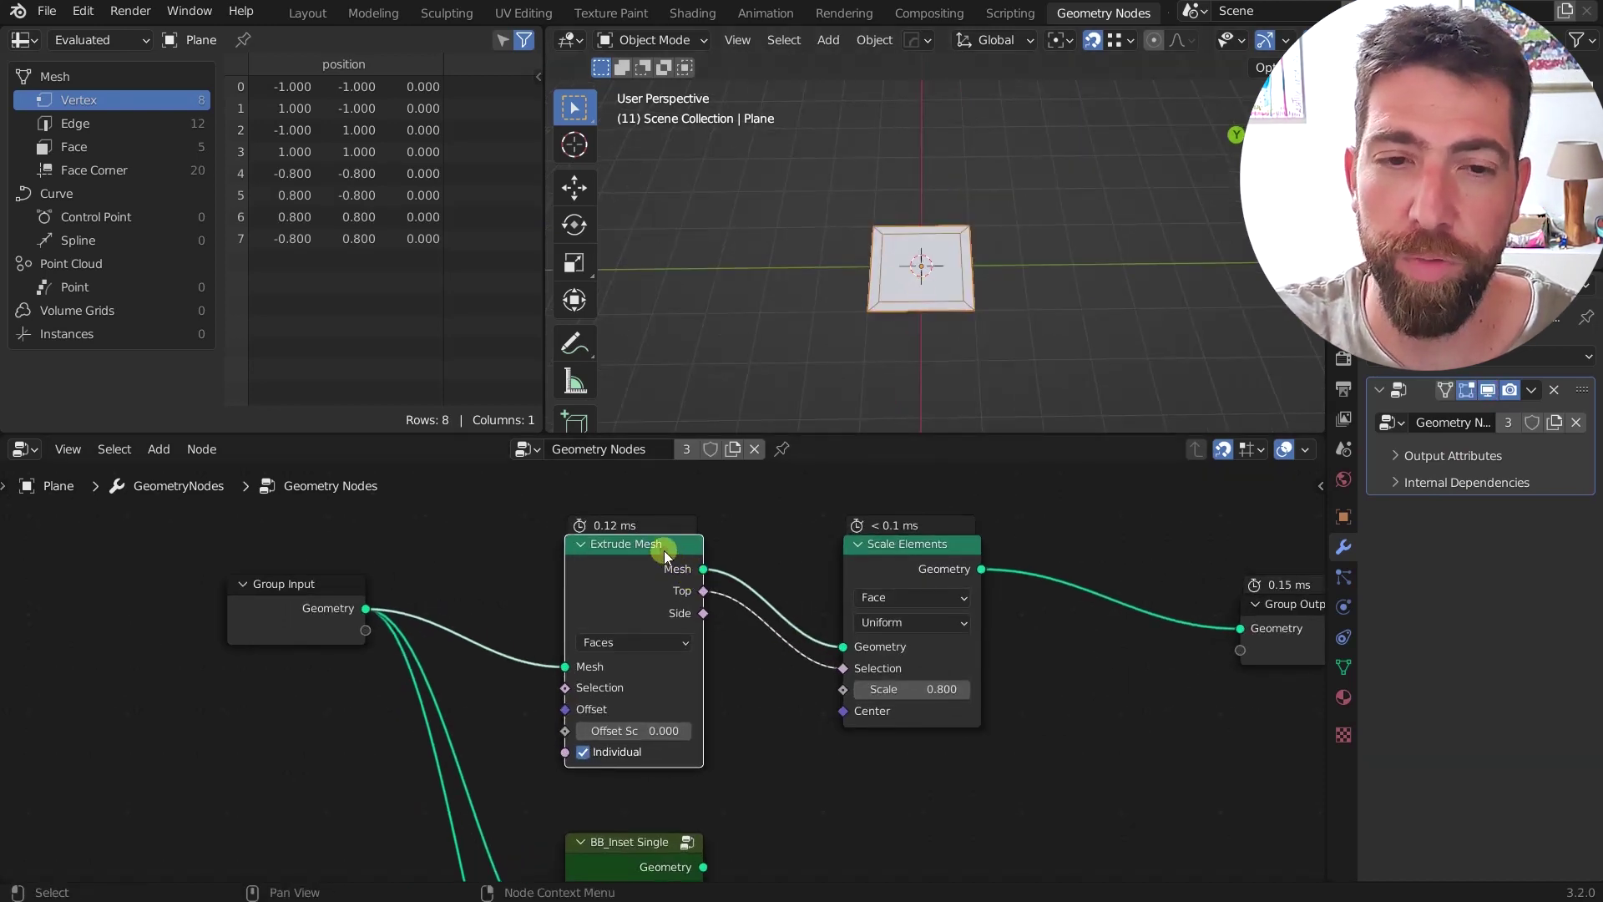
Step: Mute the Scale Elements node and set the Extrude Mesh node's Offset Scale to 1.6
{"action": "left_click", "coordinate": [899, 546]}
{"action": "key", "text": "m"}
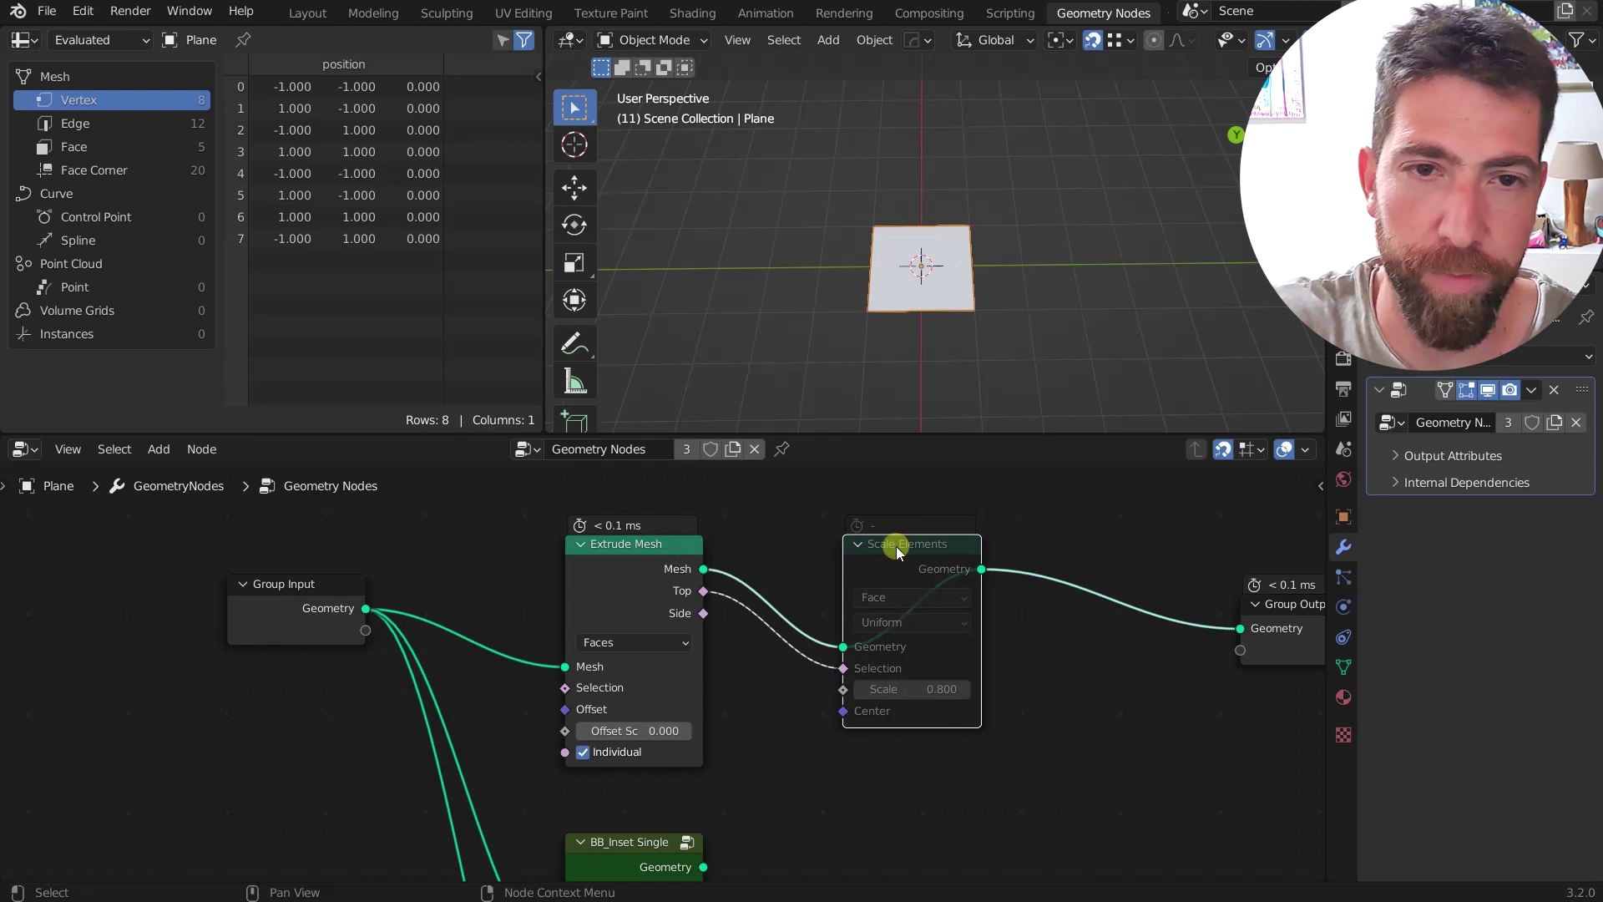
{"action": "scroll", "coordinate": [660, 720], "scroll_direction": "up", "scroll_amount": 1}
{"action": "left_click_drag", "start_coordinate": [659, 732], "coordinate": [666, 732]}
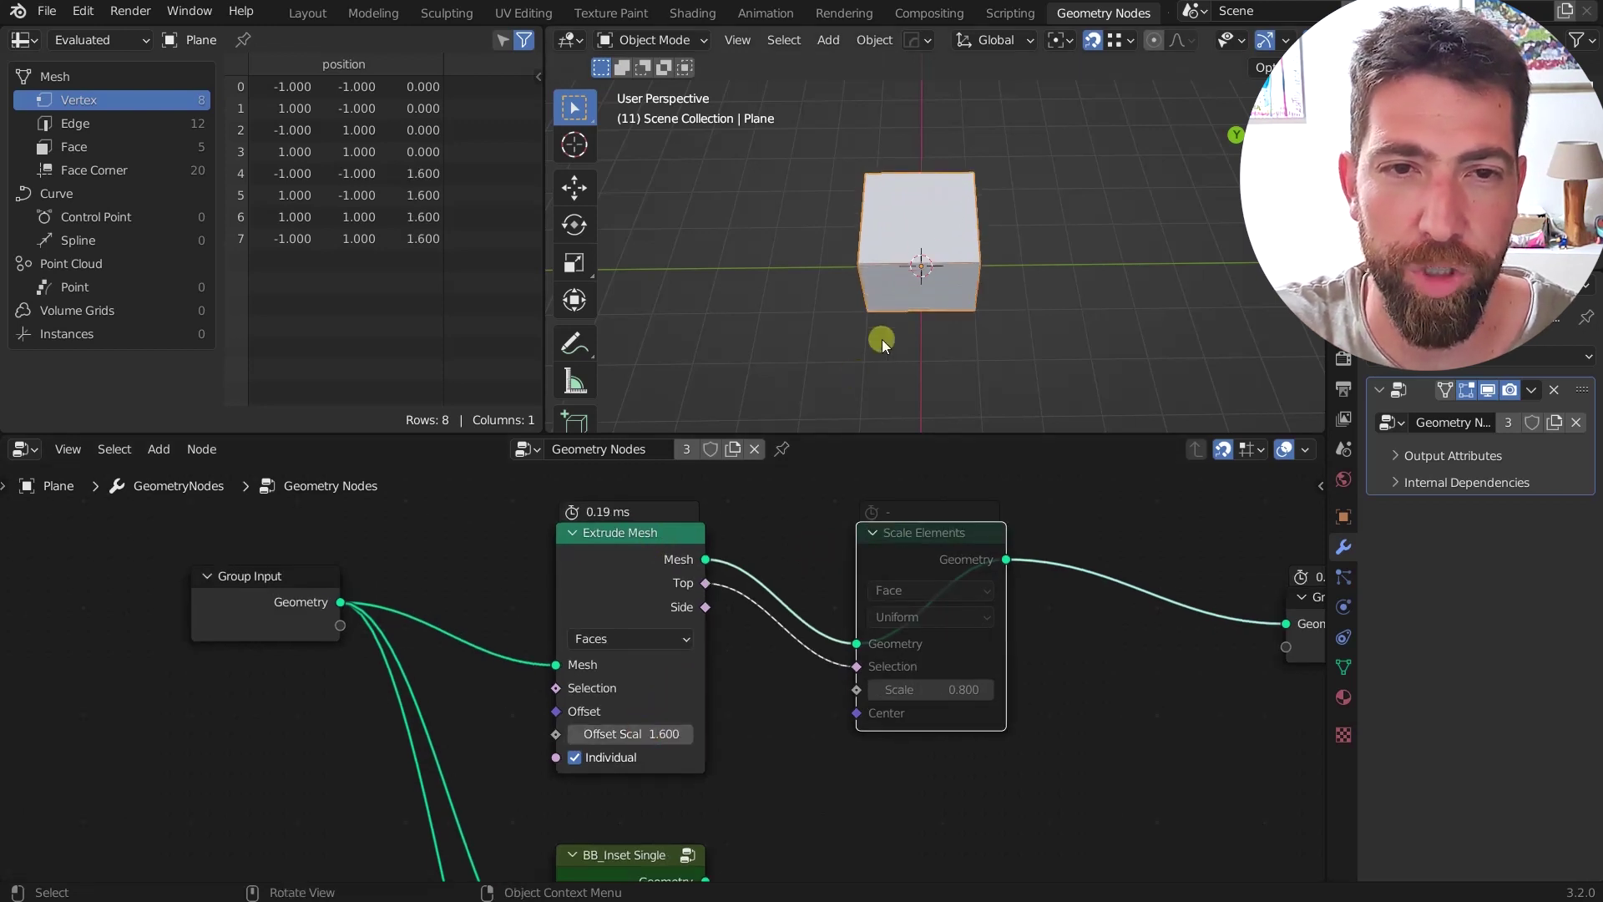
Step: Unmute the Scale Elements node and set its Scale to 0.5
{"action": "middle_click_drag", "start_coordinate": [882, 339], "coordinate": [1025, 235]}
{"action": "scroll", "coordinate": [958, 591], "scroll_direction": "up", "scroll_amount": 1}
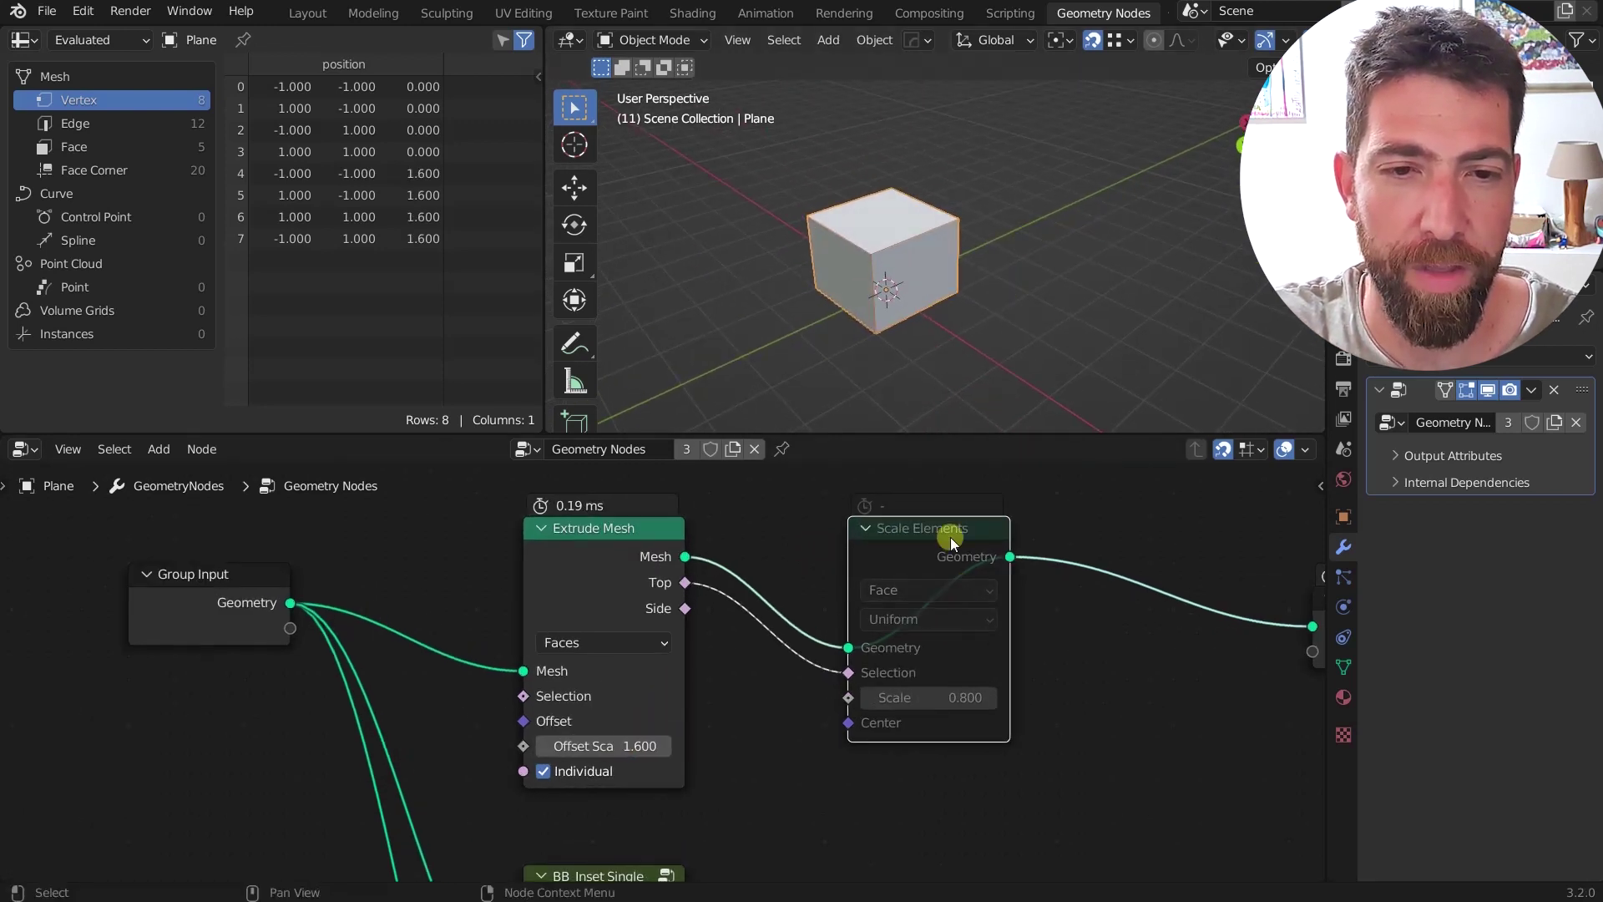
{"action": "key", "text": "m"}
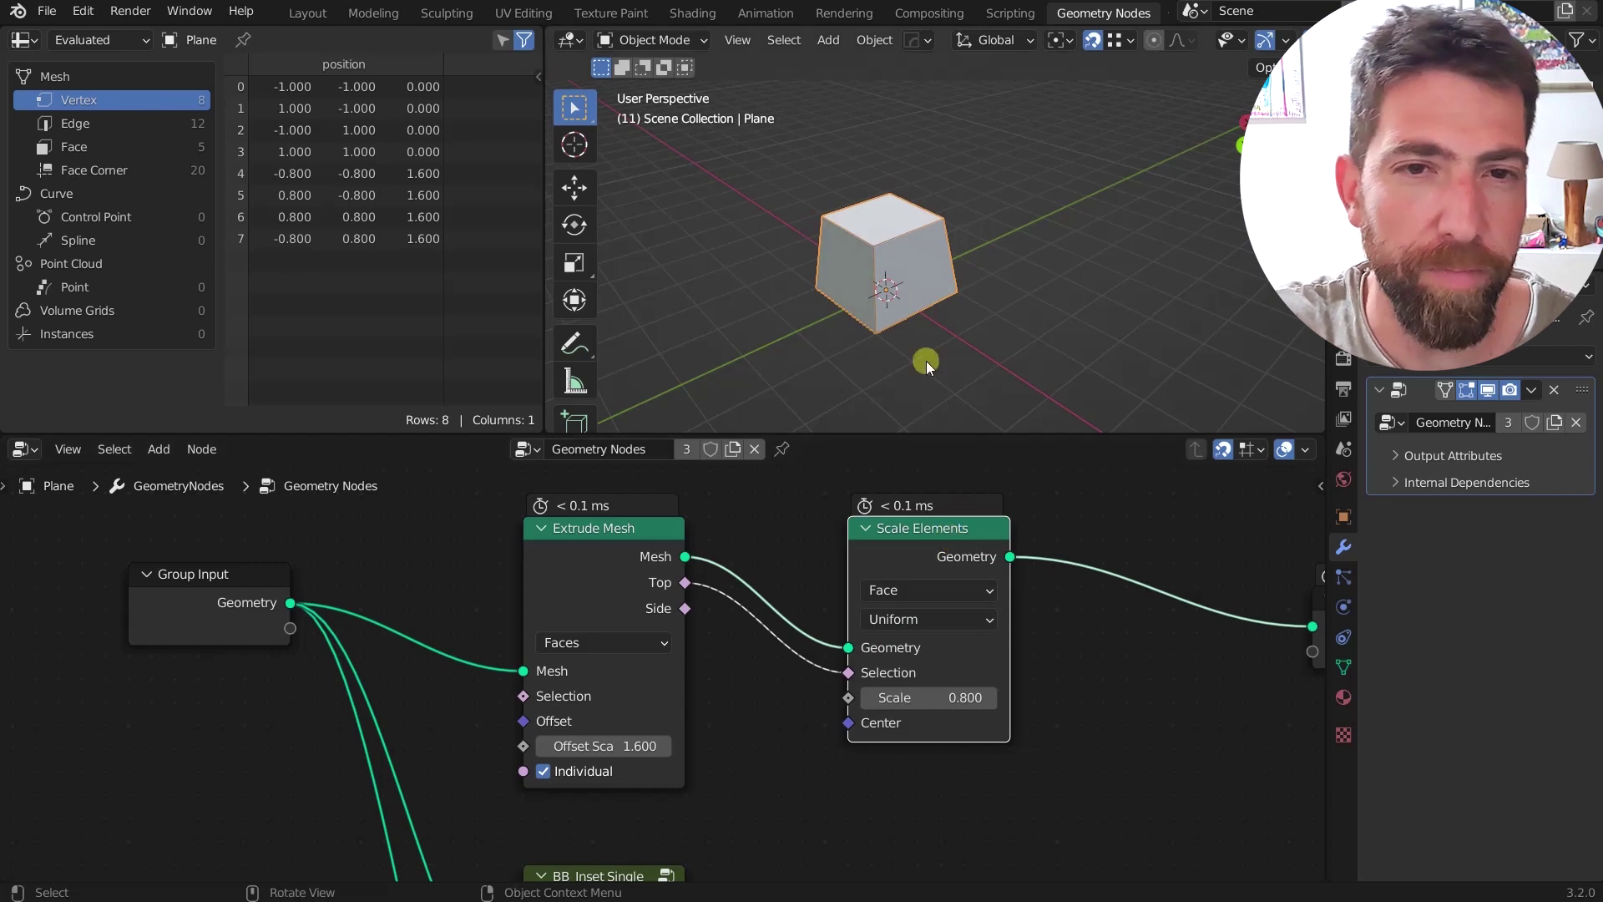
{"action": "left_click_drag", "start_coordinate": [949, 688], "coordinate": [945, 701]}
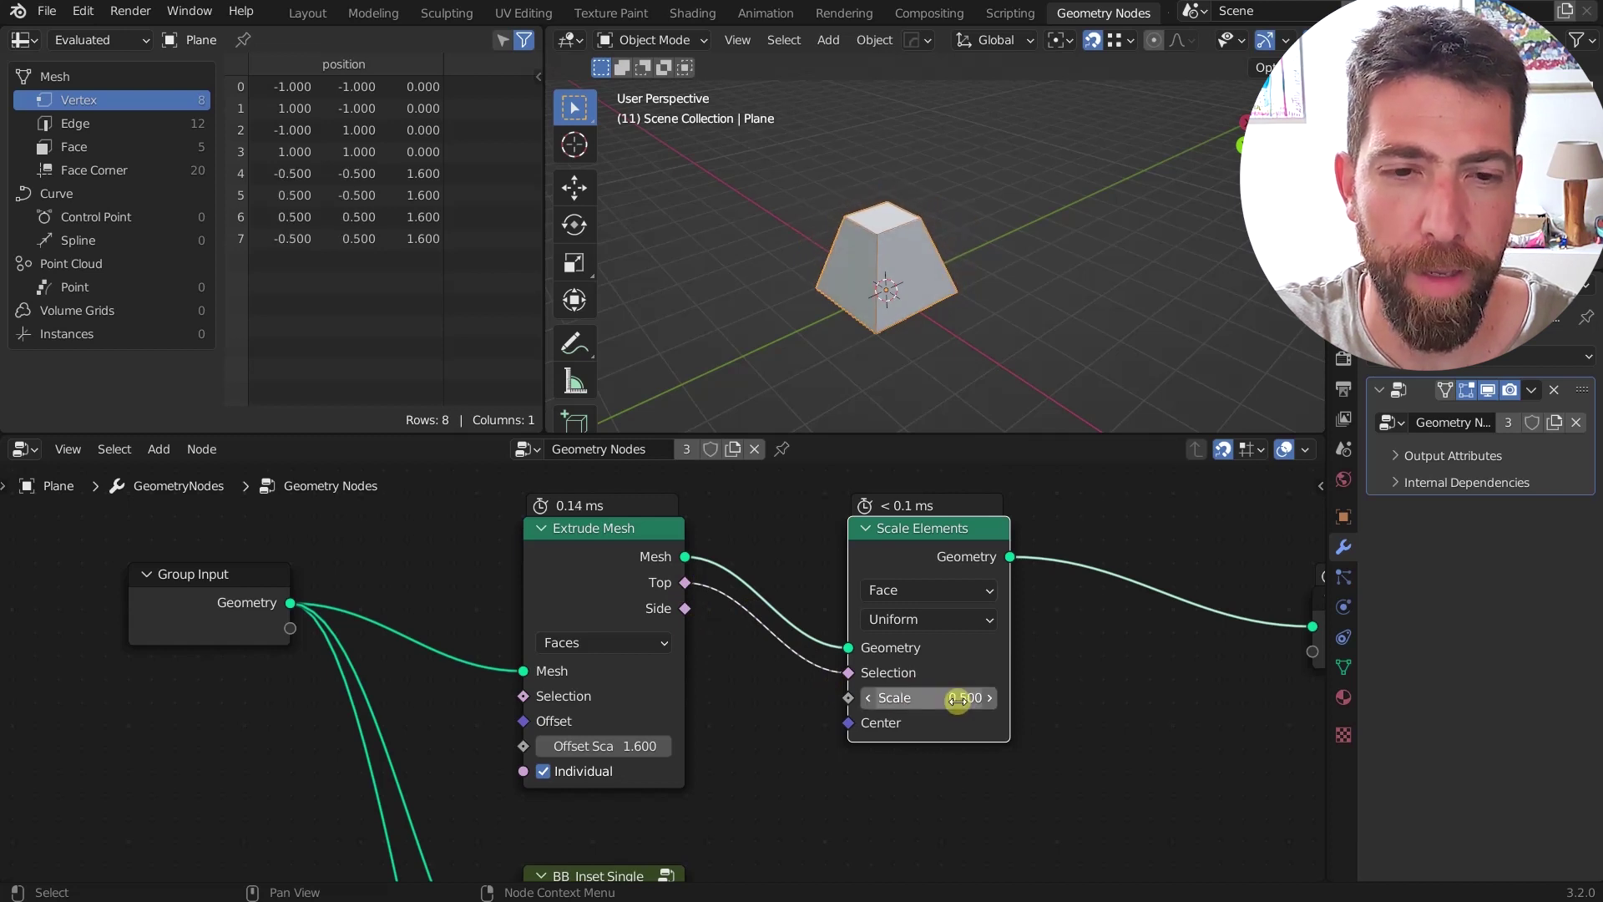
Step: Set the Extrude Mesh node's Offset Scale to 0 so the inset lies flat
{"action": "left_click", "coordinate": [634, 749]}
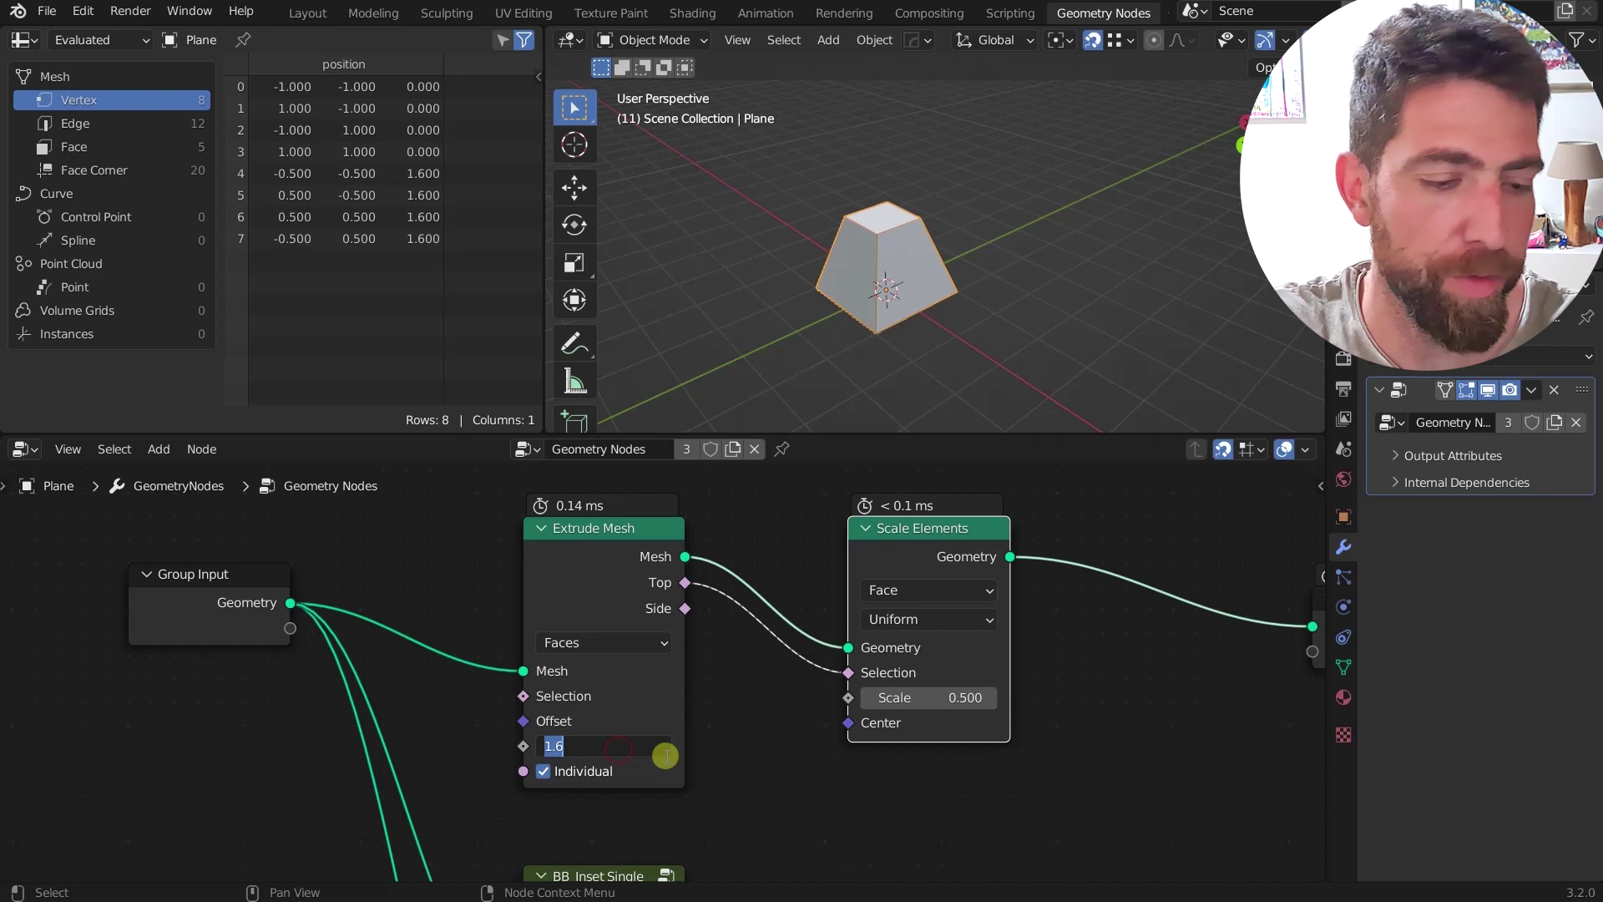
{"action": "type", "text": "0"}
{"action": "key", "text": "Return"}
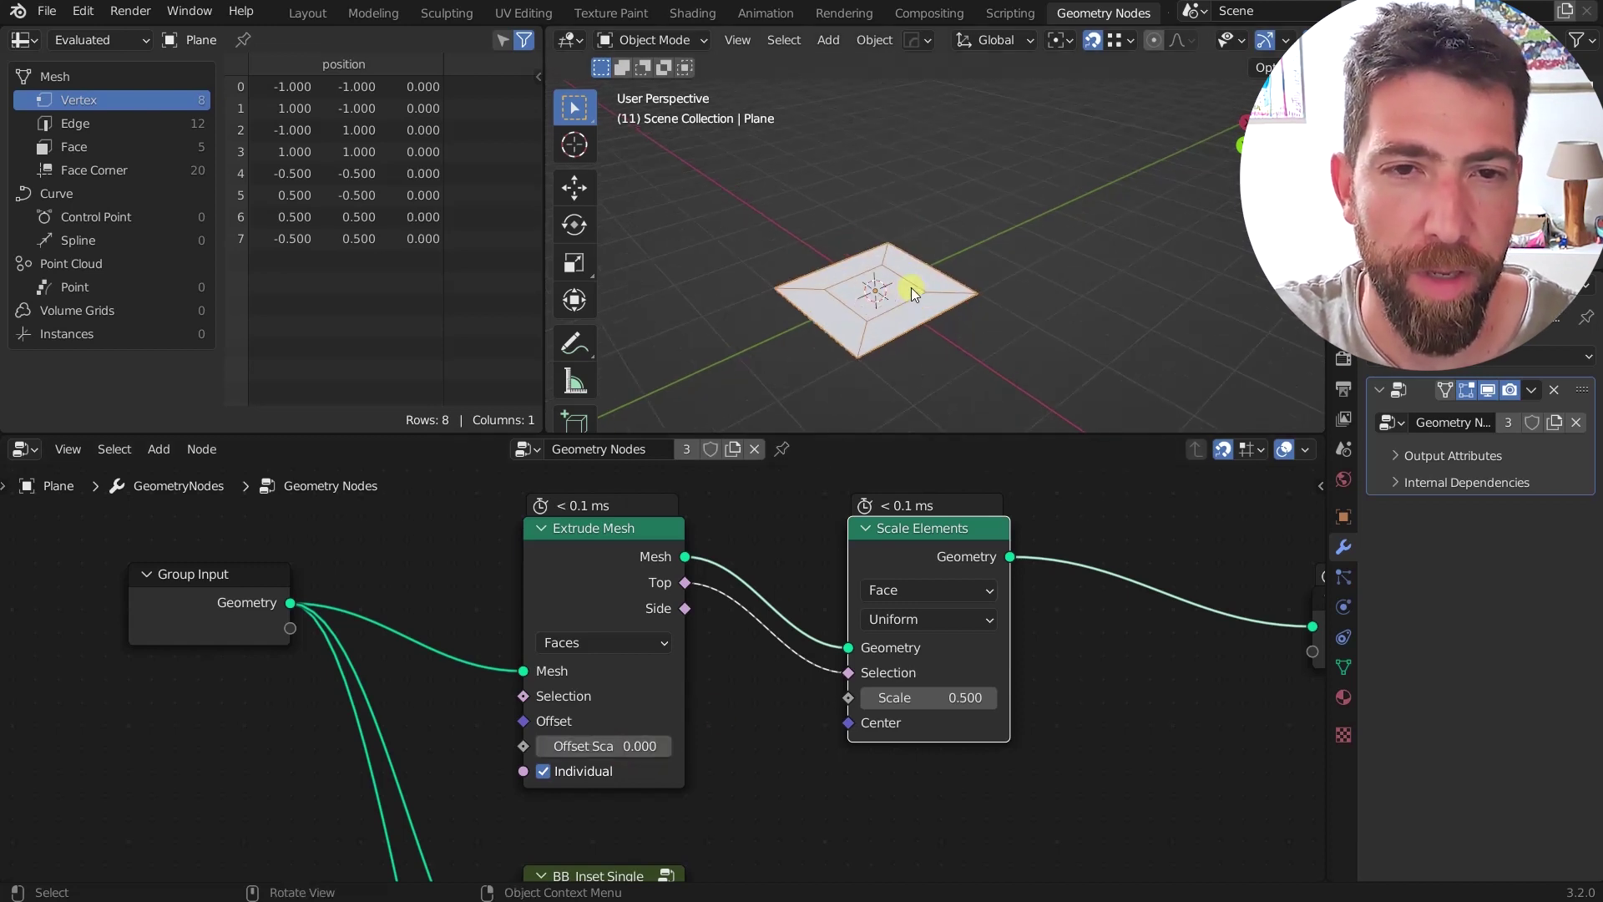
Step: Stretch the plane's mesh in Edit Mode by a factor of 5 along the Y axis
{"action": "middle_click_drag", "start_coordinate": [910, 300], "coordinate": [889, 337]}
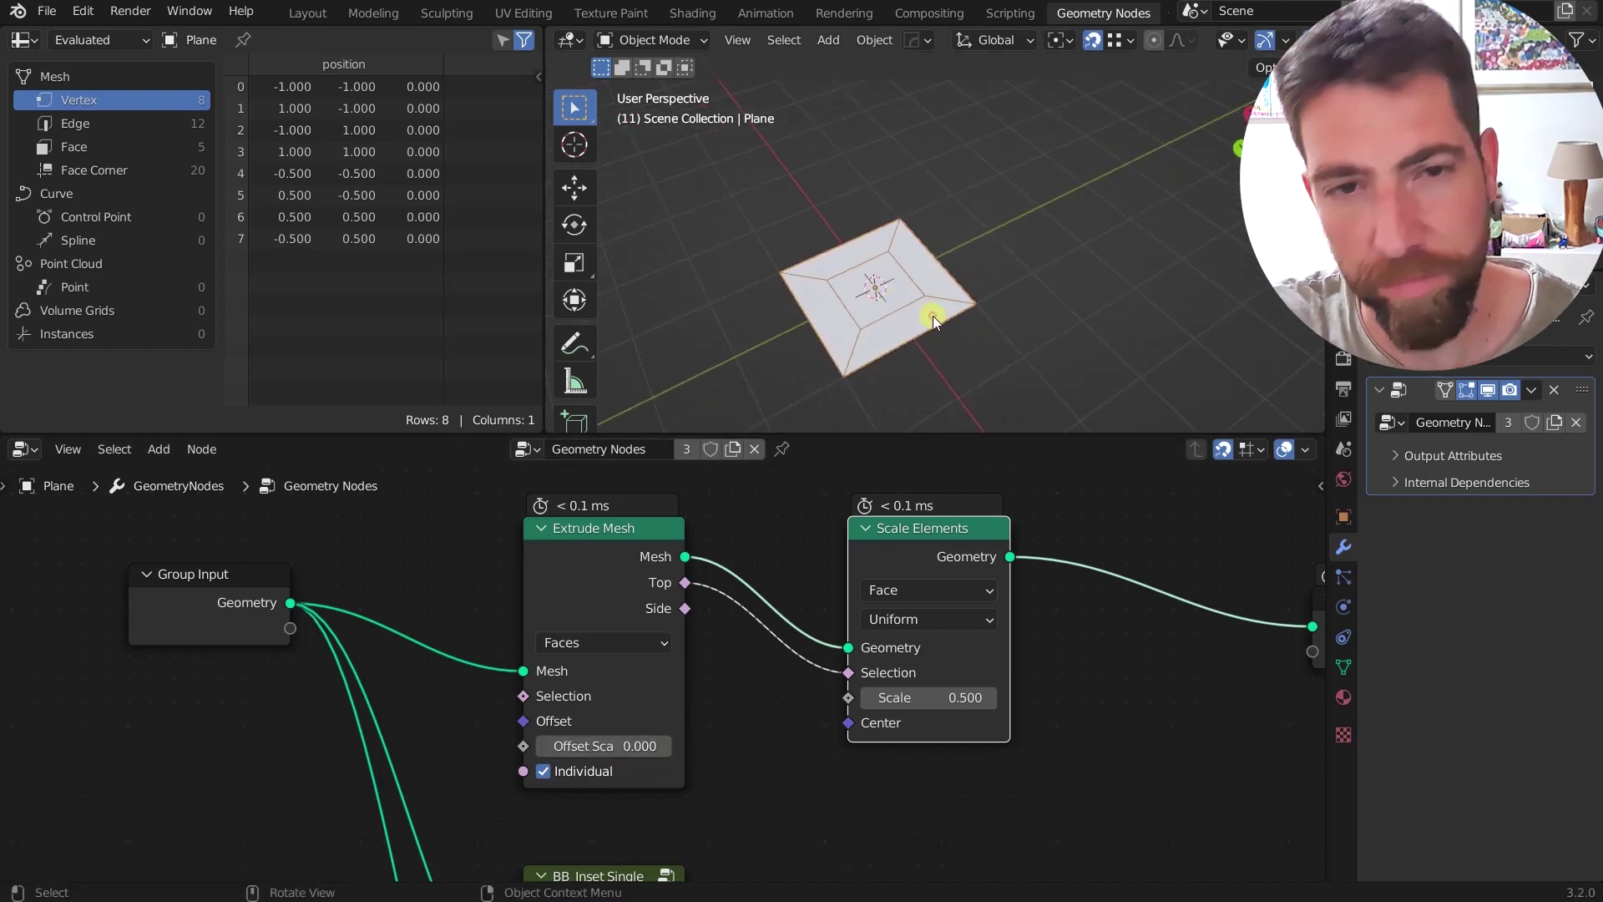
{"action": "scroll", "coordinate": [934, 316], "scroll_direction": "down", "scroll_amount": 3}
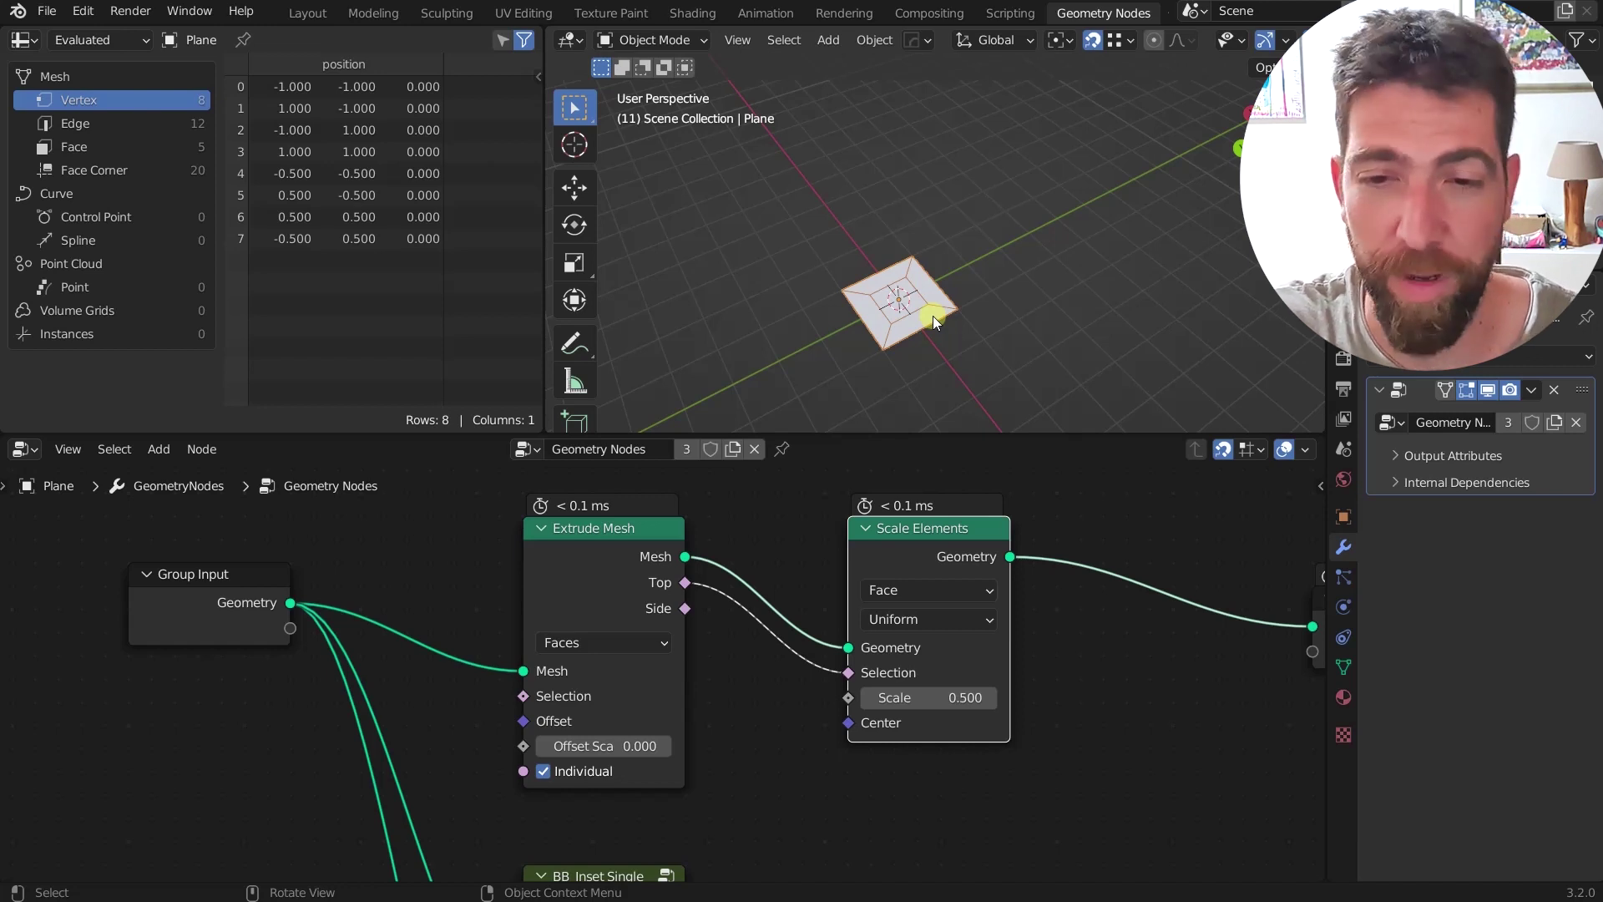
{"action": "middle_click_drag", "start_coordinate": [892, 605], "coordinate": [842, 618]}
{"action": "scroll", "coordinate": [842, 618], "scroll_direction": "up", "scroll_amount": 2}
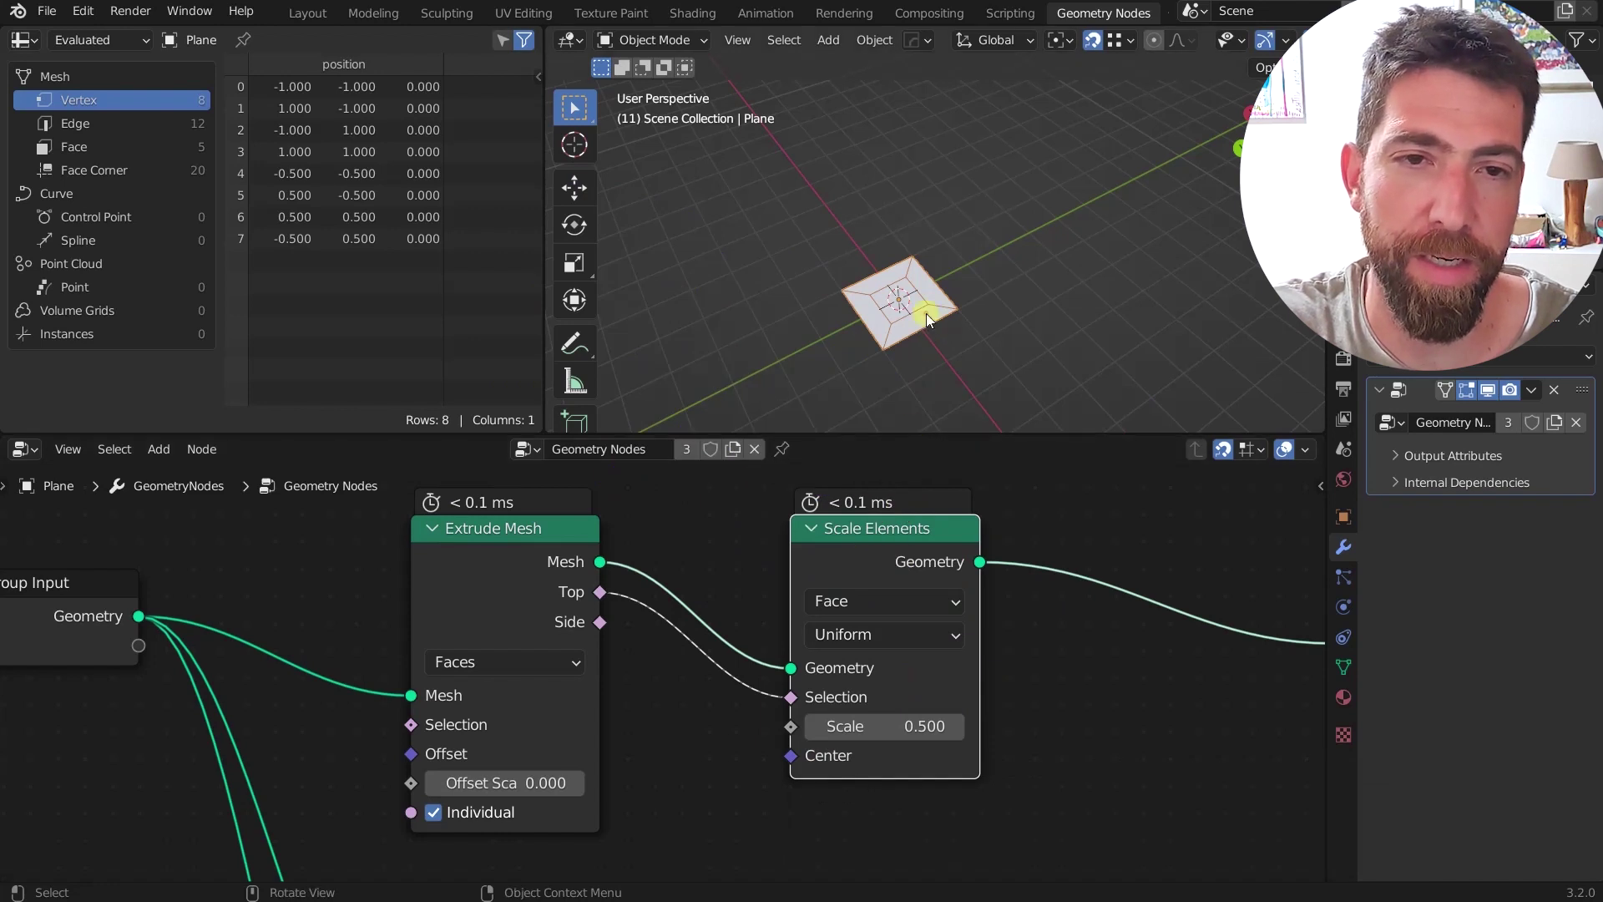
{"action": "key", "text": "Tab"}
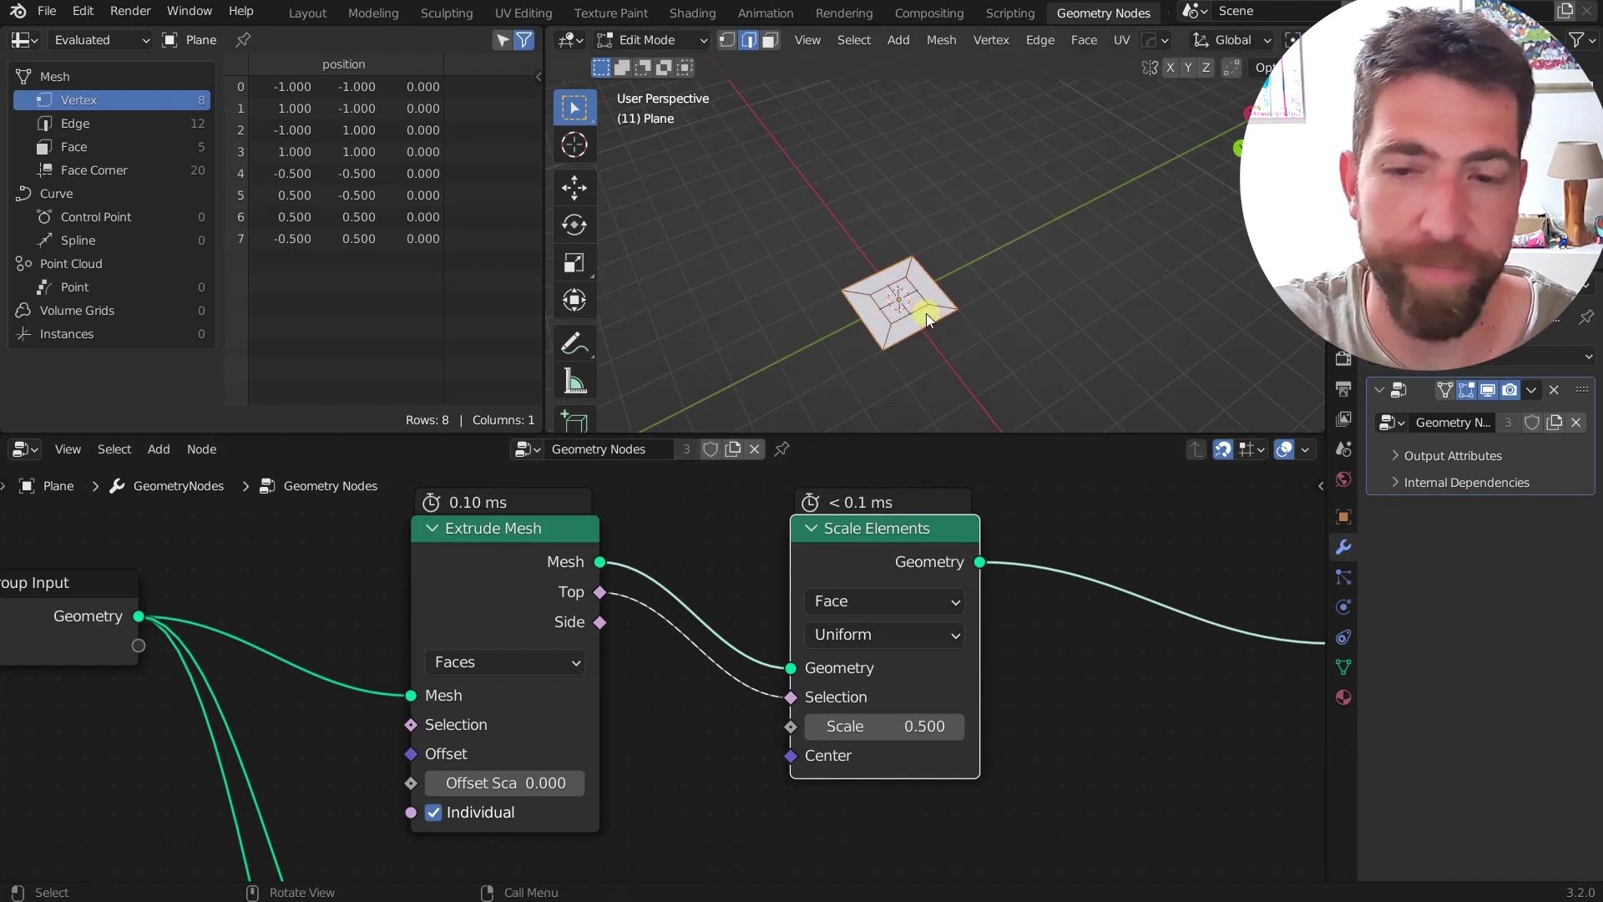
{"action": "scroll", "coordinate": [916, 329], "scroll_direction": "up", "scroll_amount": 3}
{"action": "scroll", "coordinate": [926, 280], "scroll_direction": "down", "scroll_amount": 2}
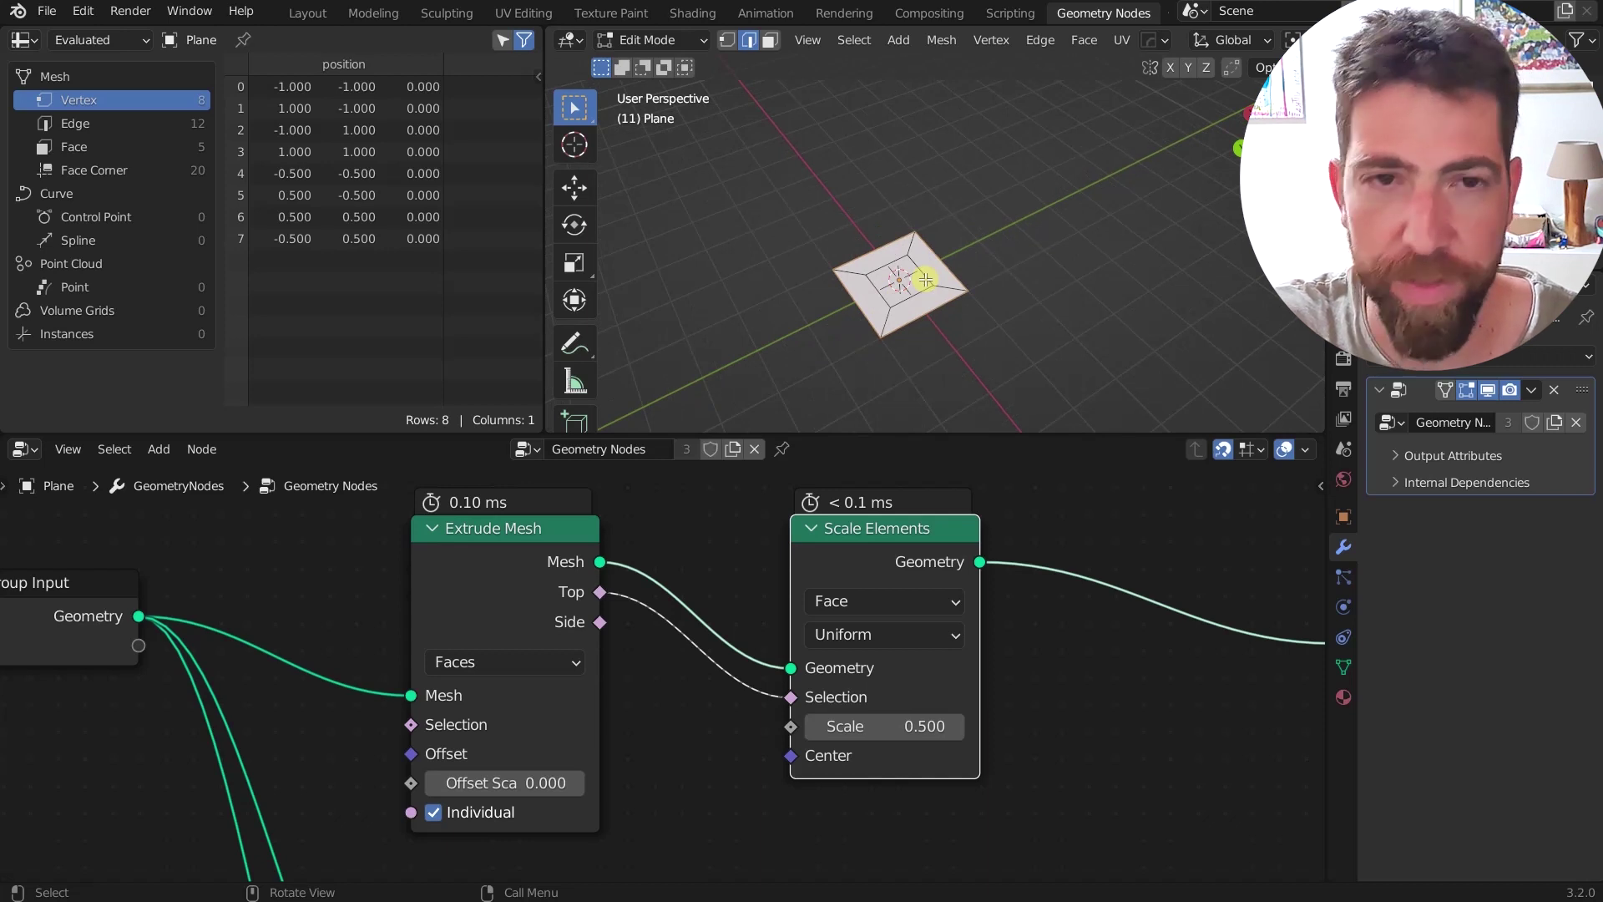
{"action": "key", "text": "s"}
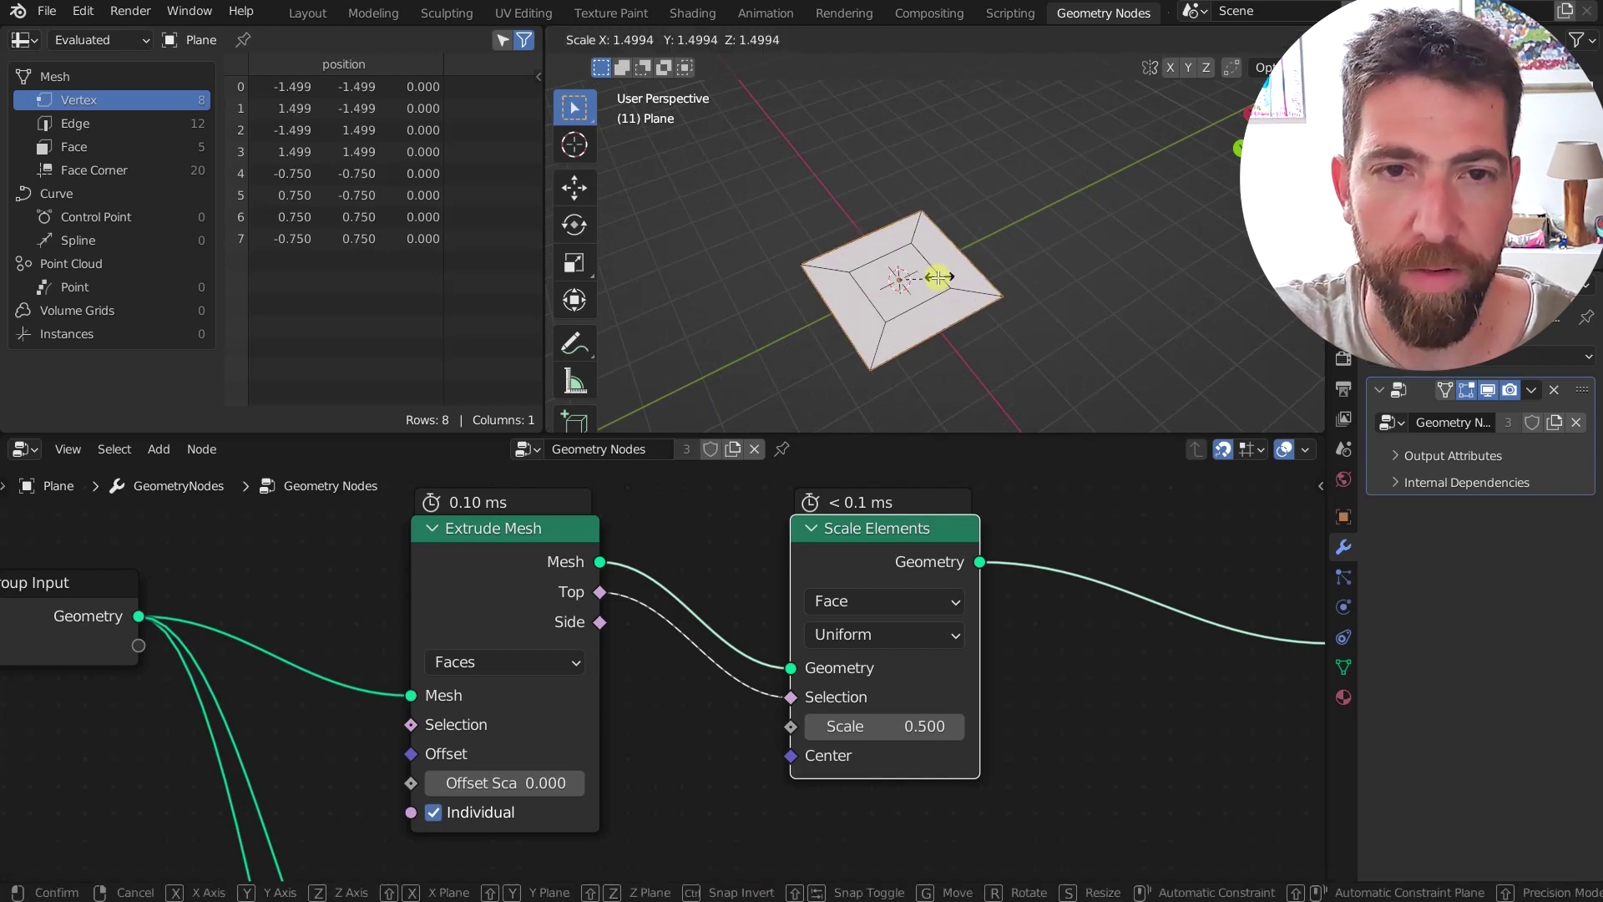
{"action": "key", "text": "y"}
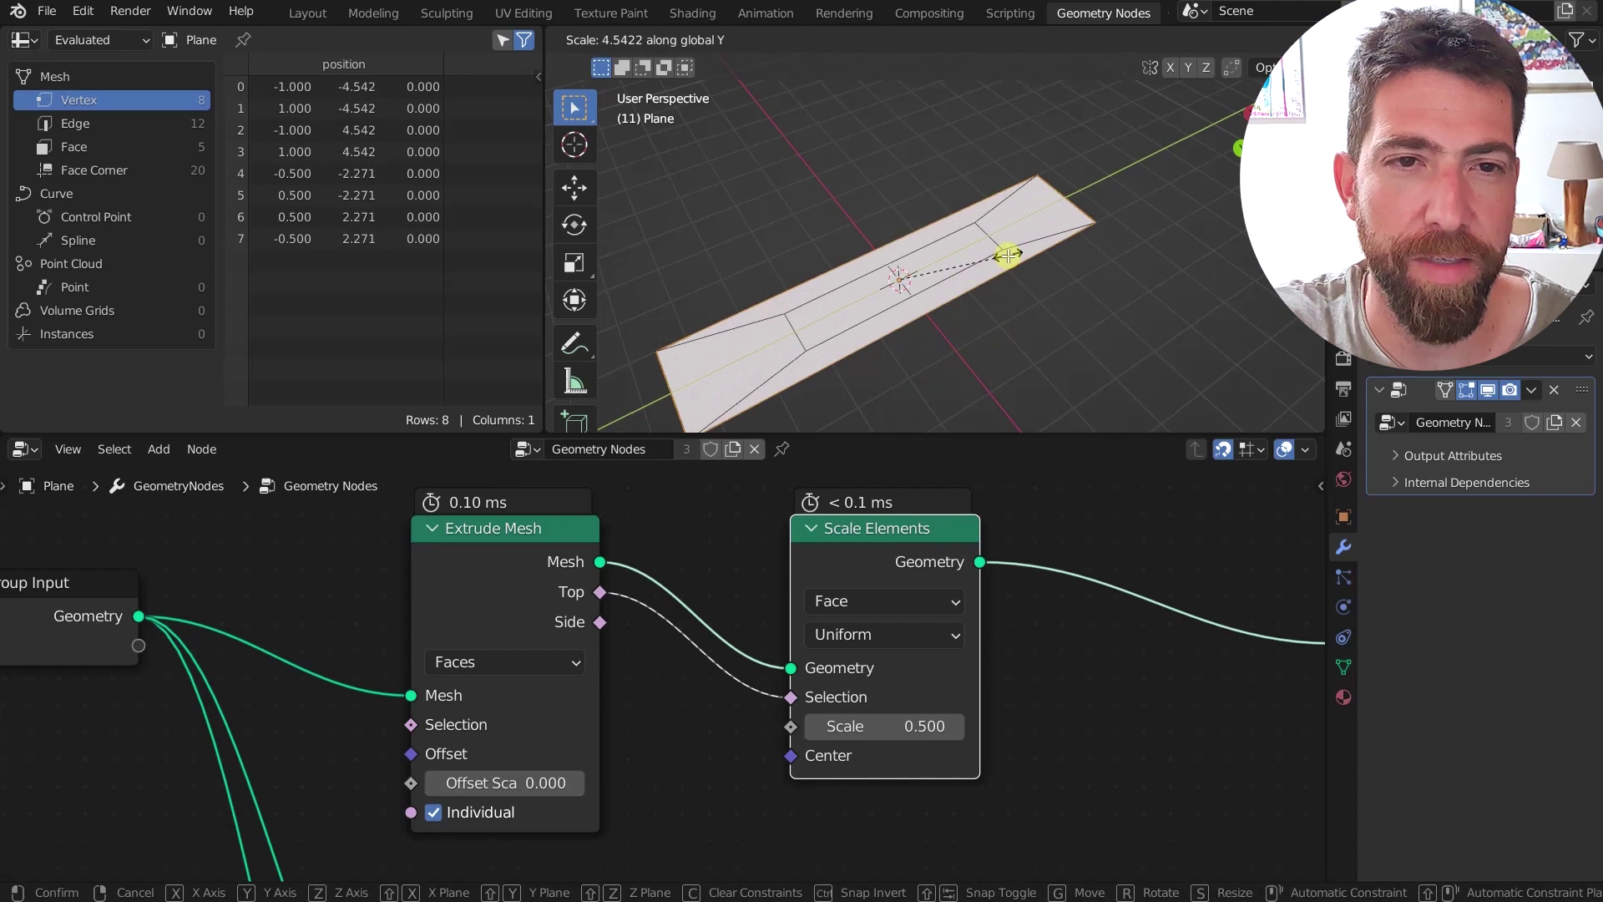
{"action": "key", "text": "5"}
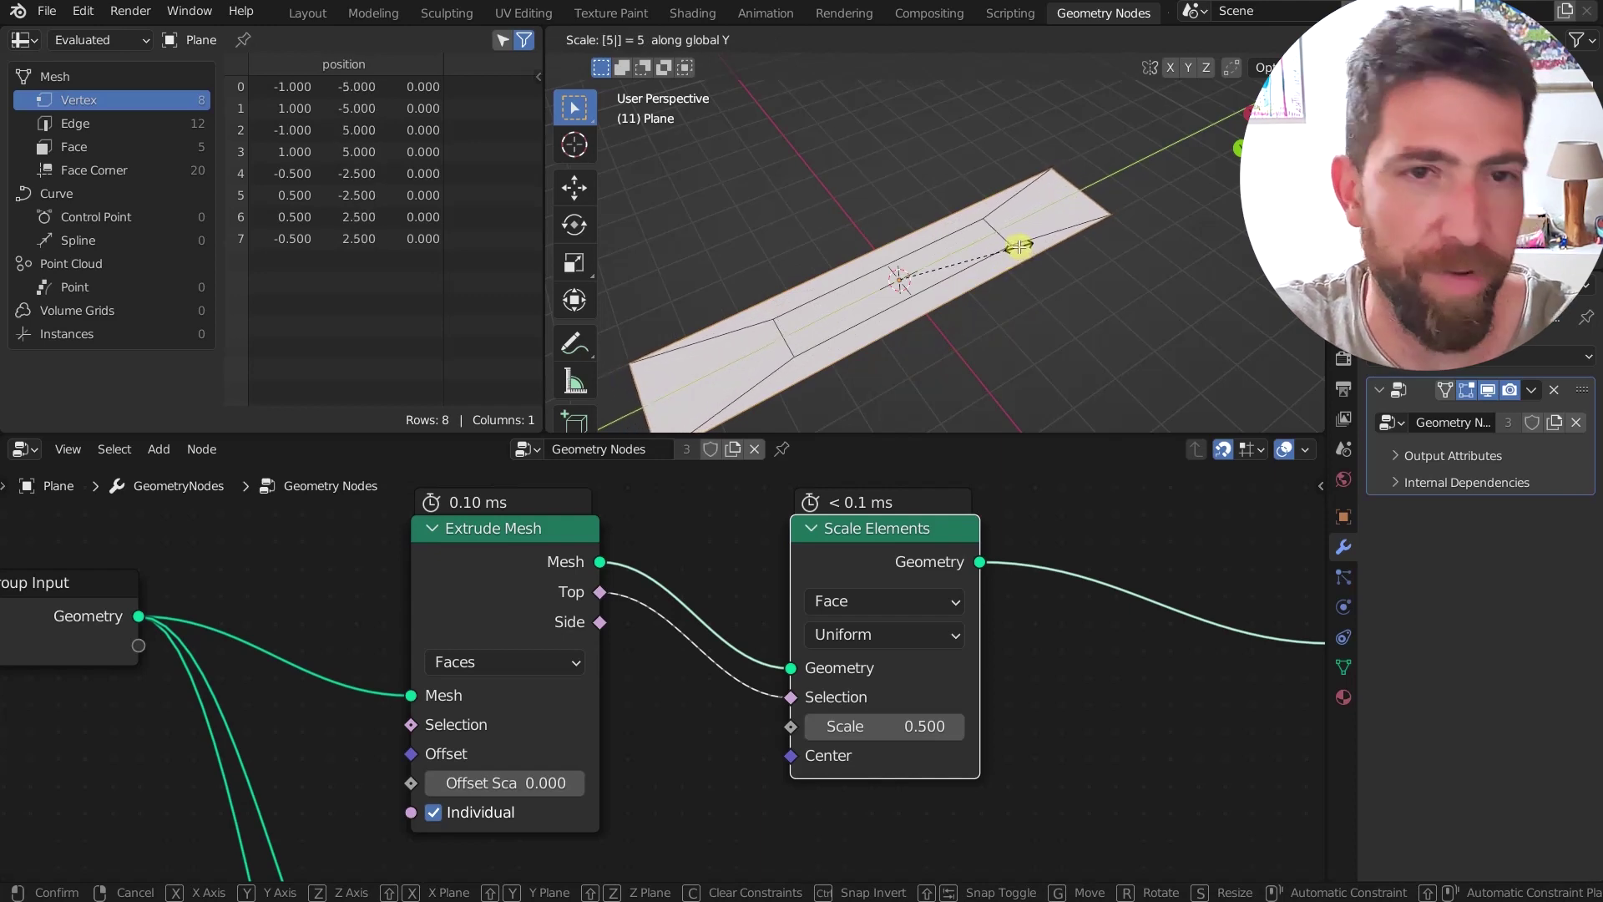
{"action": "key", "text": "Return"}
Step: Set the Scale Elements node's Scale to 0.9 and examine the border widths at the stretched plane's end
{"action": "middle_click_drag", "start_coordinate": [1079, 278], "coordinate": [974, 282]}
{"action": "scroll", "coordinate": [885, 618], "scroll_direction": "up", "scroll_amount": 1}
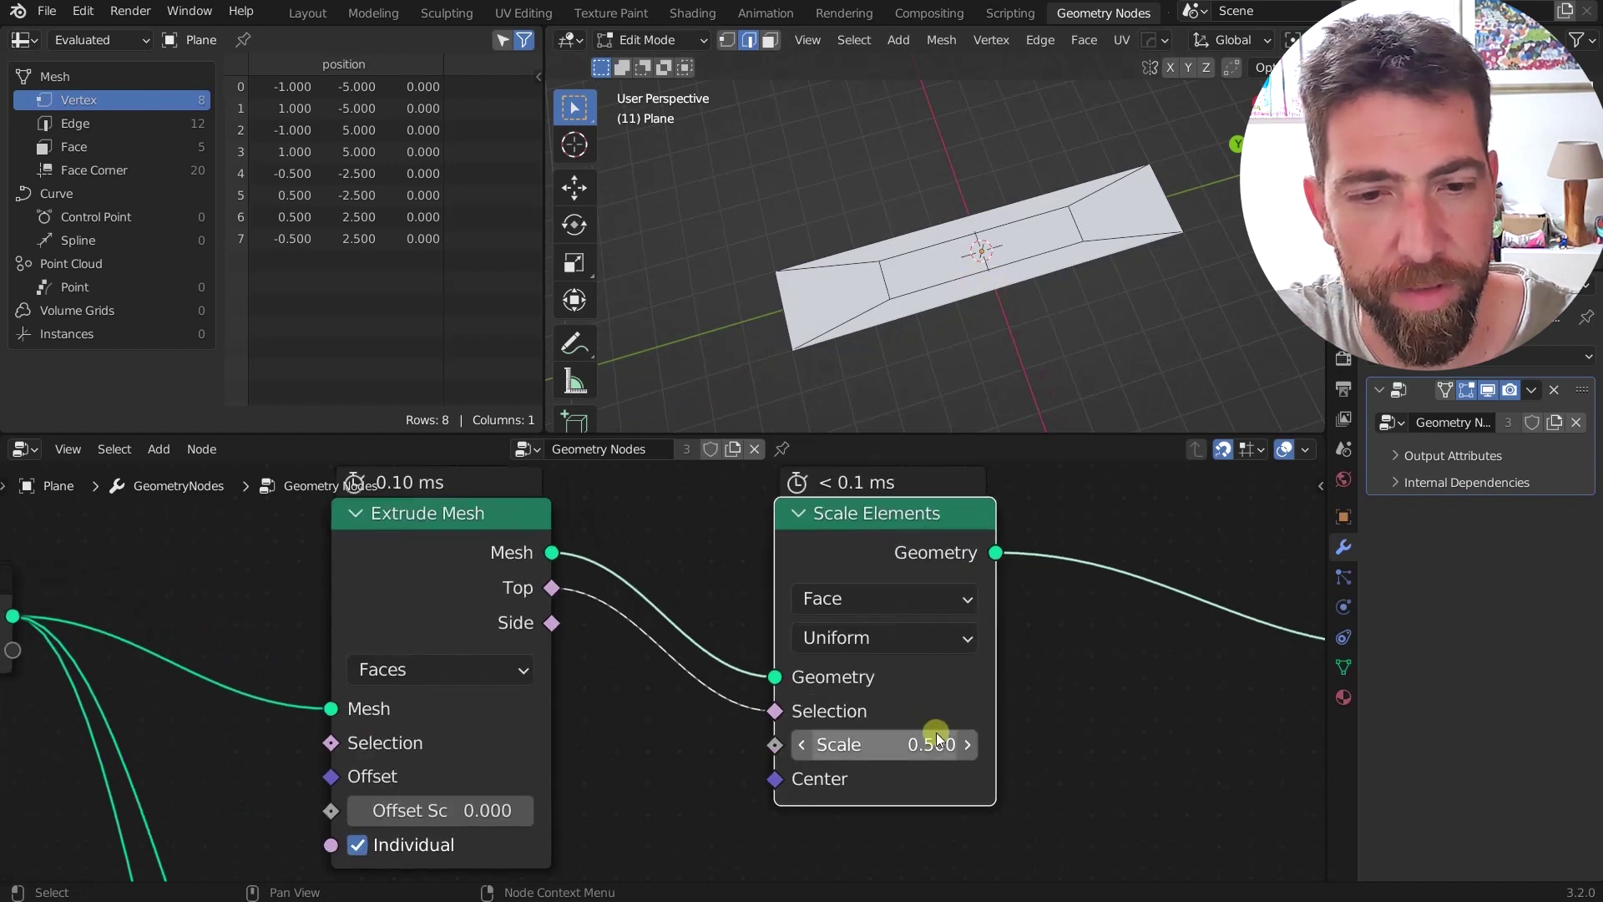
{"action": "left_click_drag", "start_coordinate": [935, 735], "coordinate": [916, 737]}
{"action": "scroll", "coordinate": [759, 243], "scroll_direction": "up", "scroll_amount": 4}
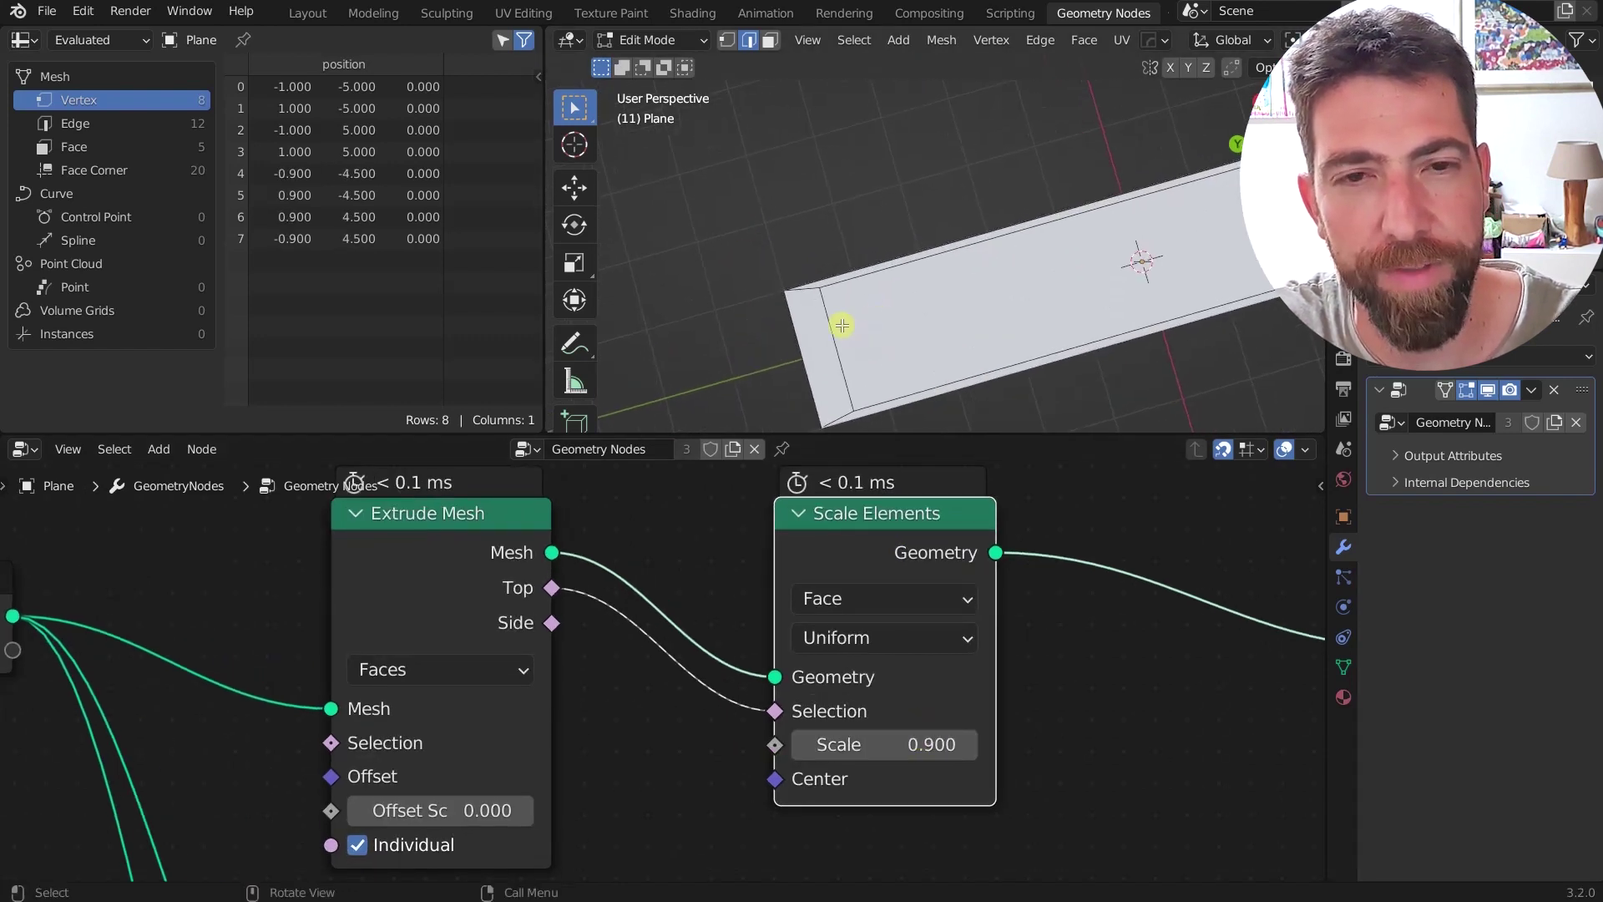
{"action": "scroll", "coordinate": [835, 316], "scroll_direction": "down", "scroll_amount": 4}
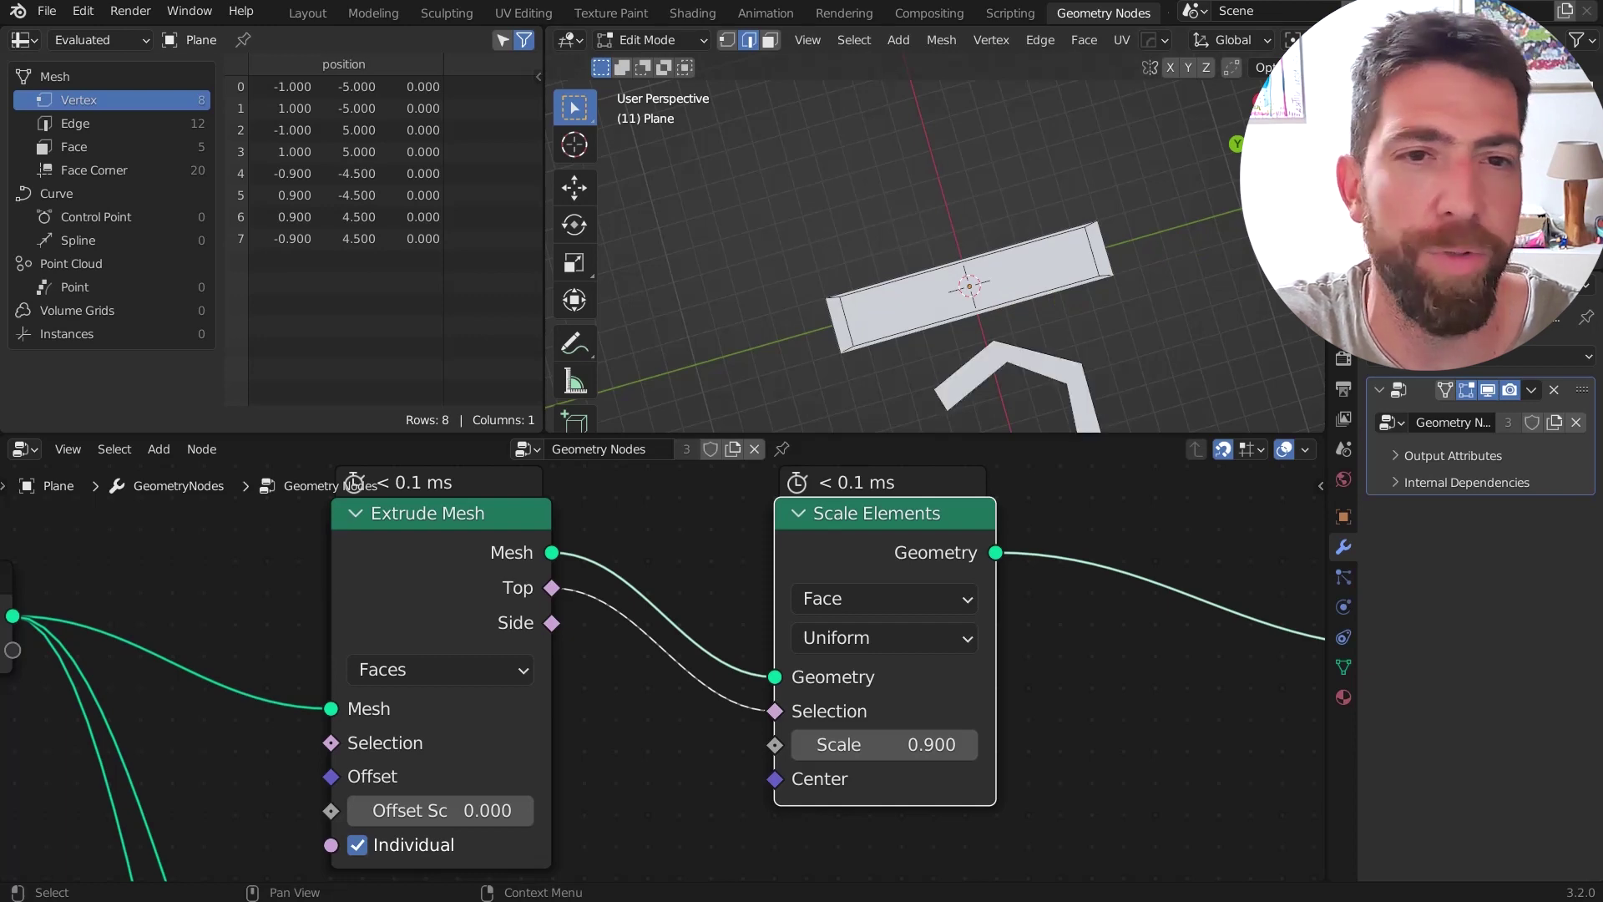
Step: Return to Object Mode, select the weird Shape object and assign it the existing Geometry Nodes node tree
{"action": "scroll", "coordinate": [943, 203], "scroll_direction": "down", "scroll_amount": 5}
{"action": "scroll", "coordinate": [956, 297], "scroll_direction": "up", "scroll_amount": 5}
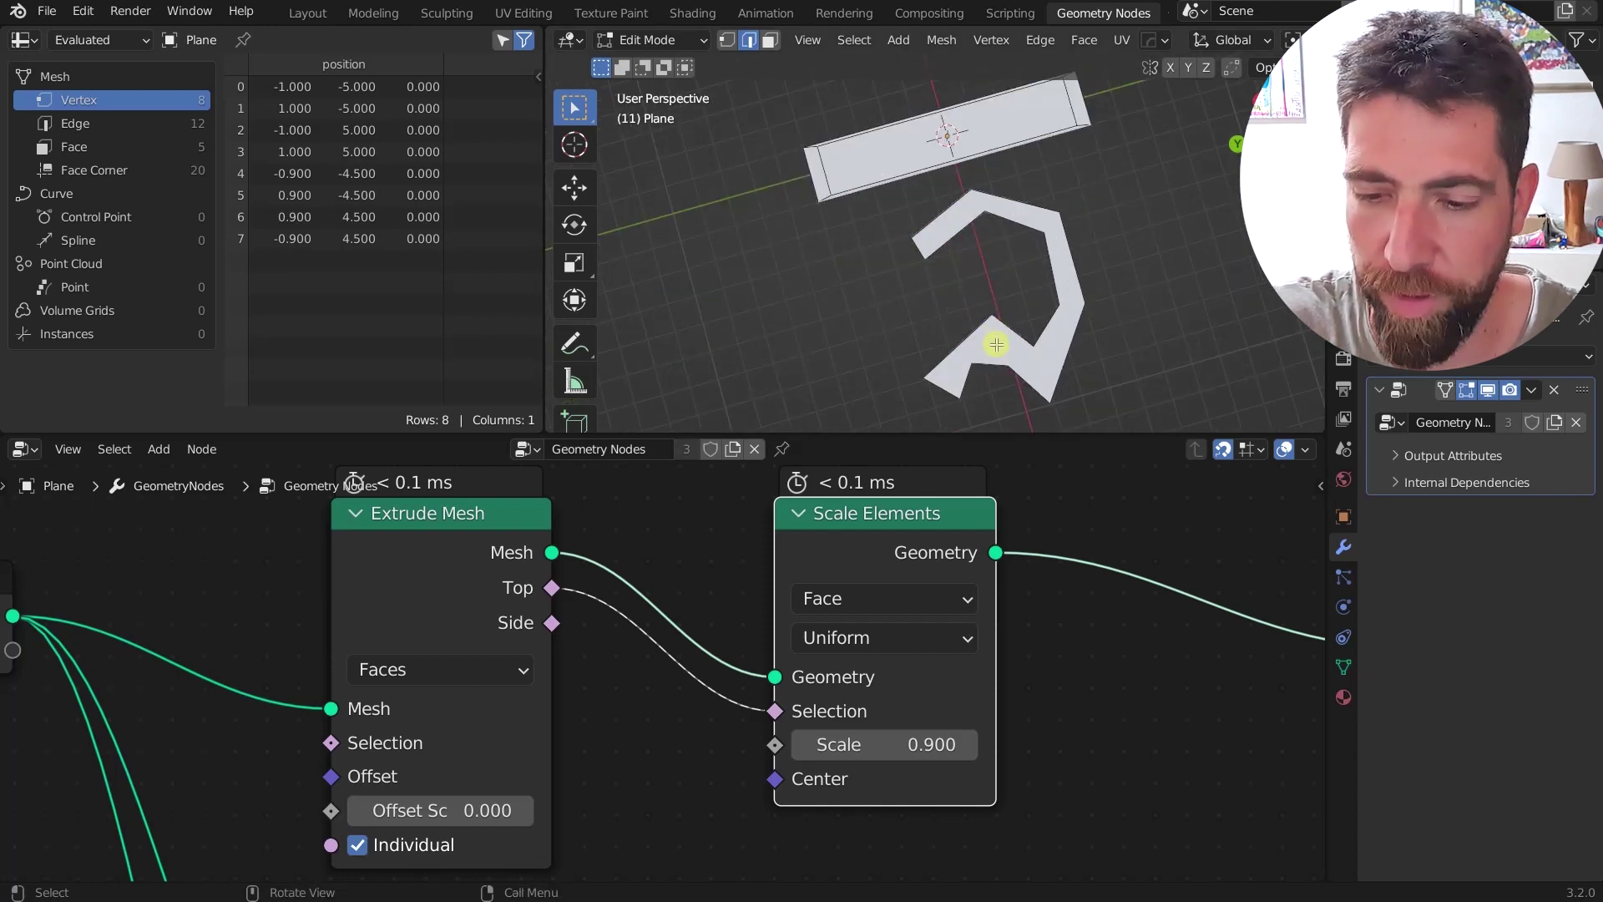
{"action": "key", "text": "Tab"}
{"action": "left_click", "coordinate": [1032, 378]}
{"action": "middle_click_drag", "start_coordinate": [1036, 389], "coordinate": [1089, 329]}
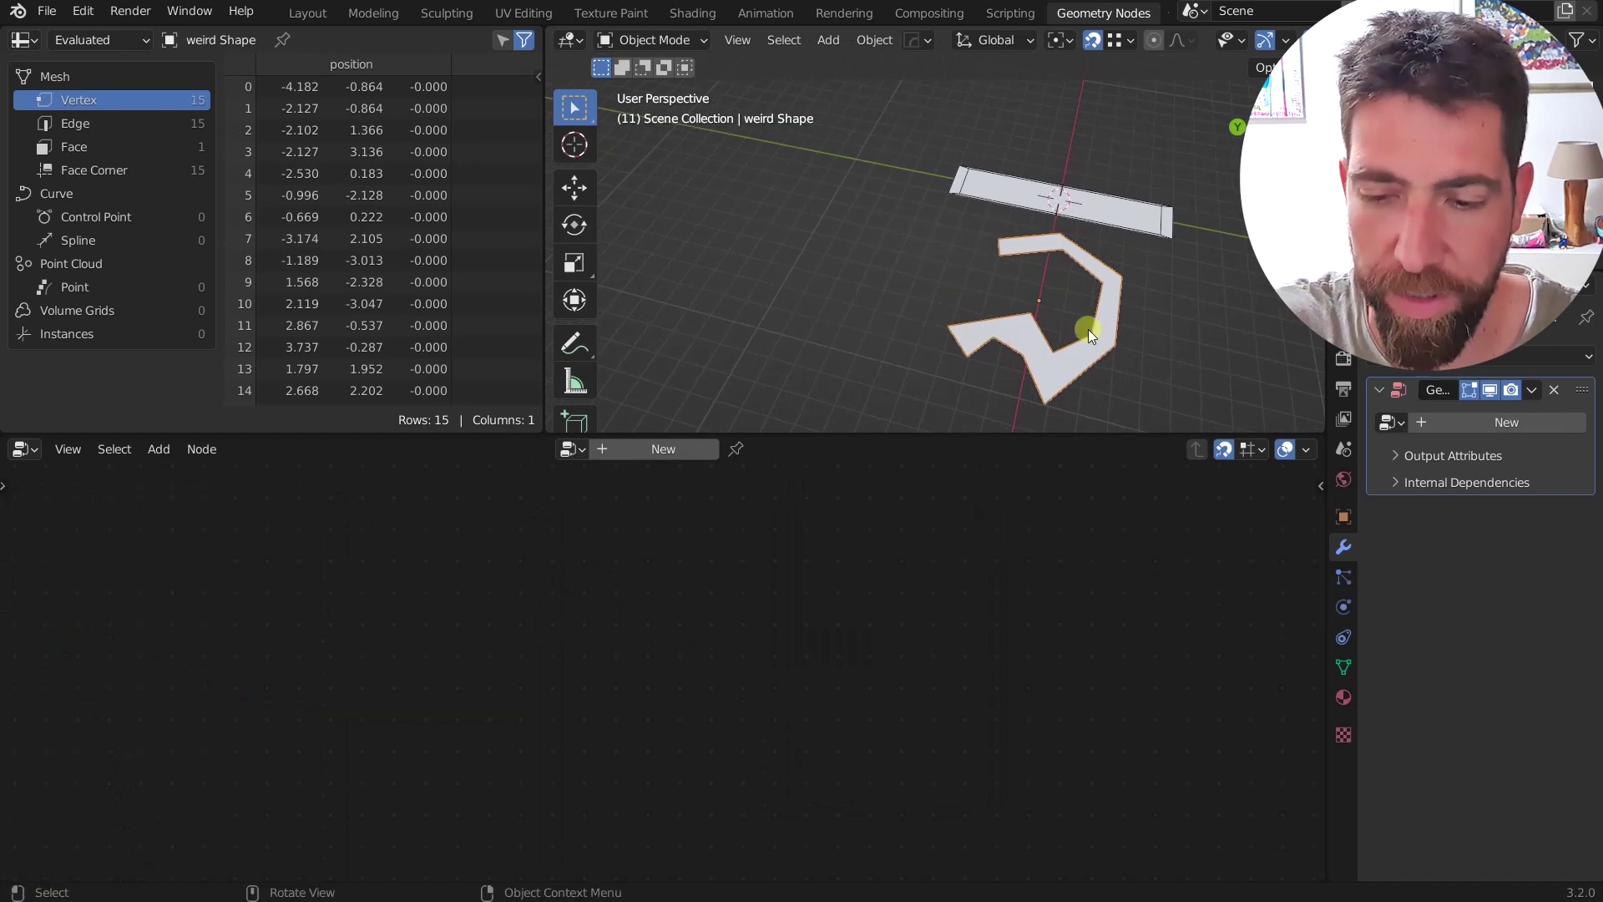
{"action": "scroll", "coordinate": [1090, 329], "scroll_direction": "up", "scroll_amount": 3}
{"action": "scroll", "coordinate": [1091, 321], "scroll_direction": "down", "scroll_amount": 2}
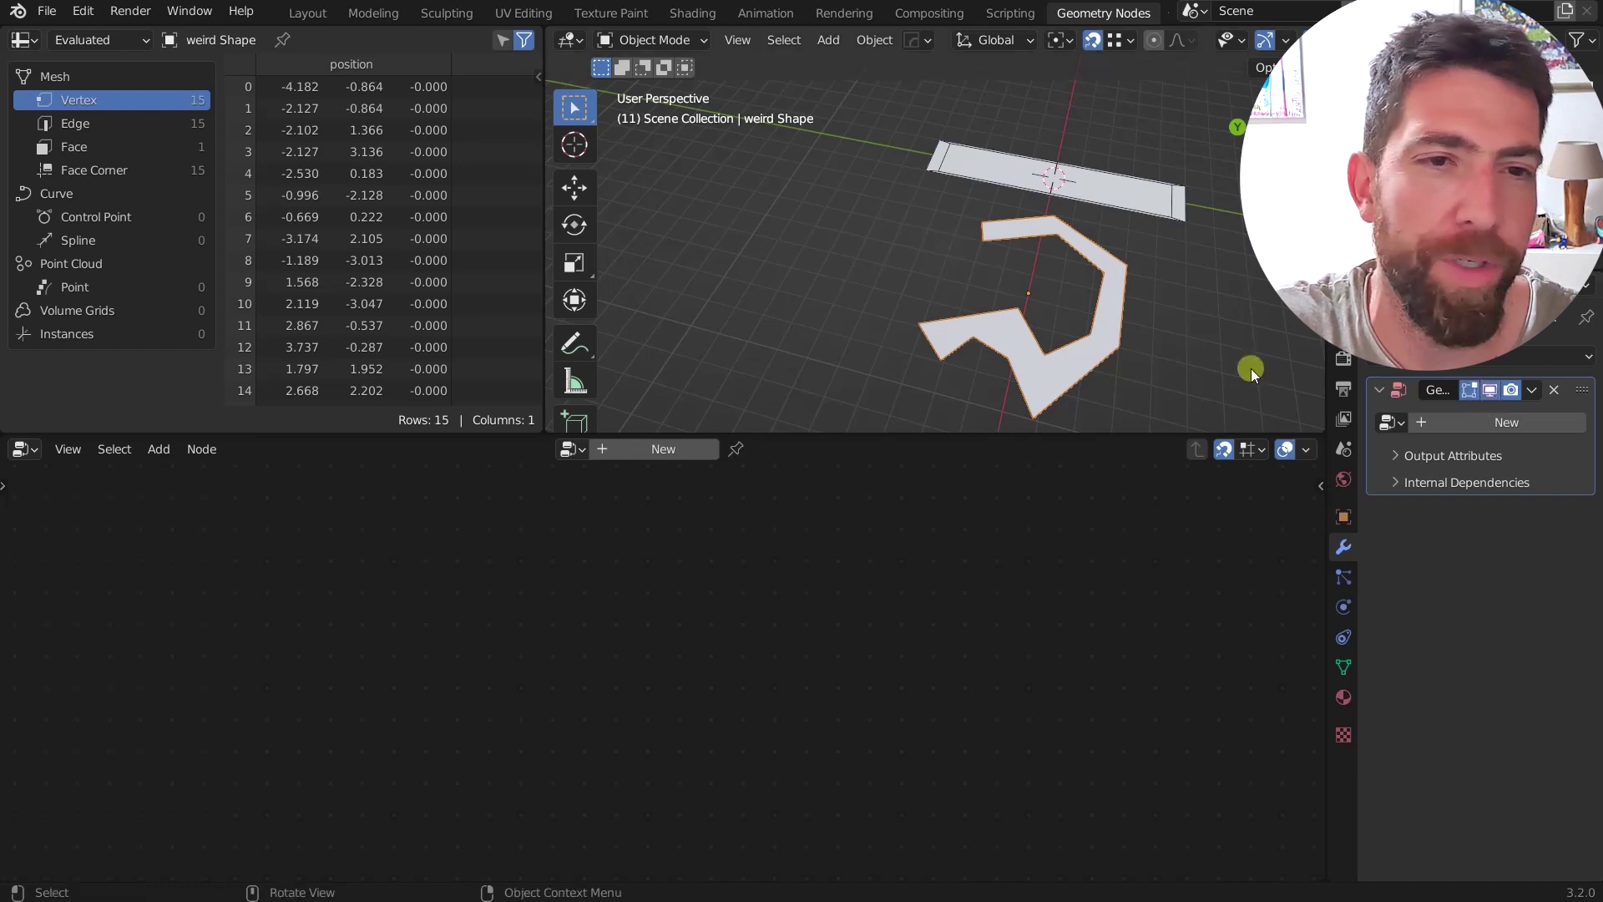
{"action": "left_click", "coordinate": [575, 451]}
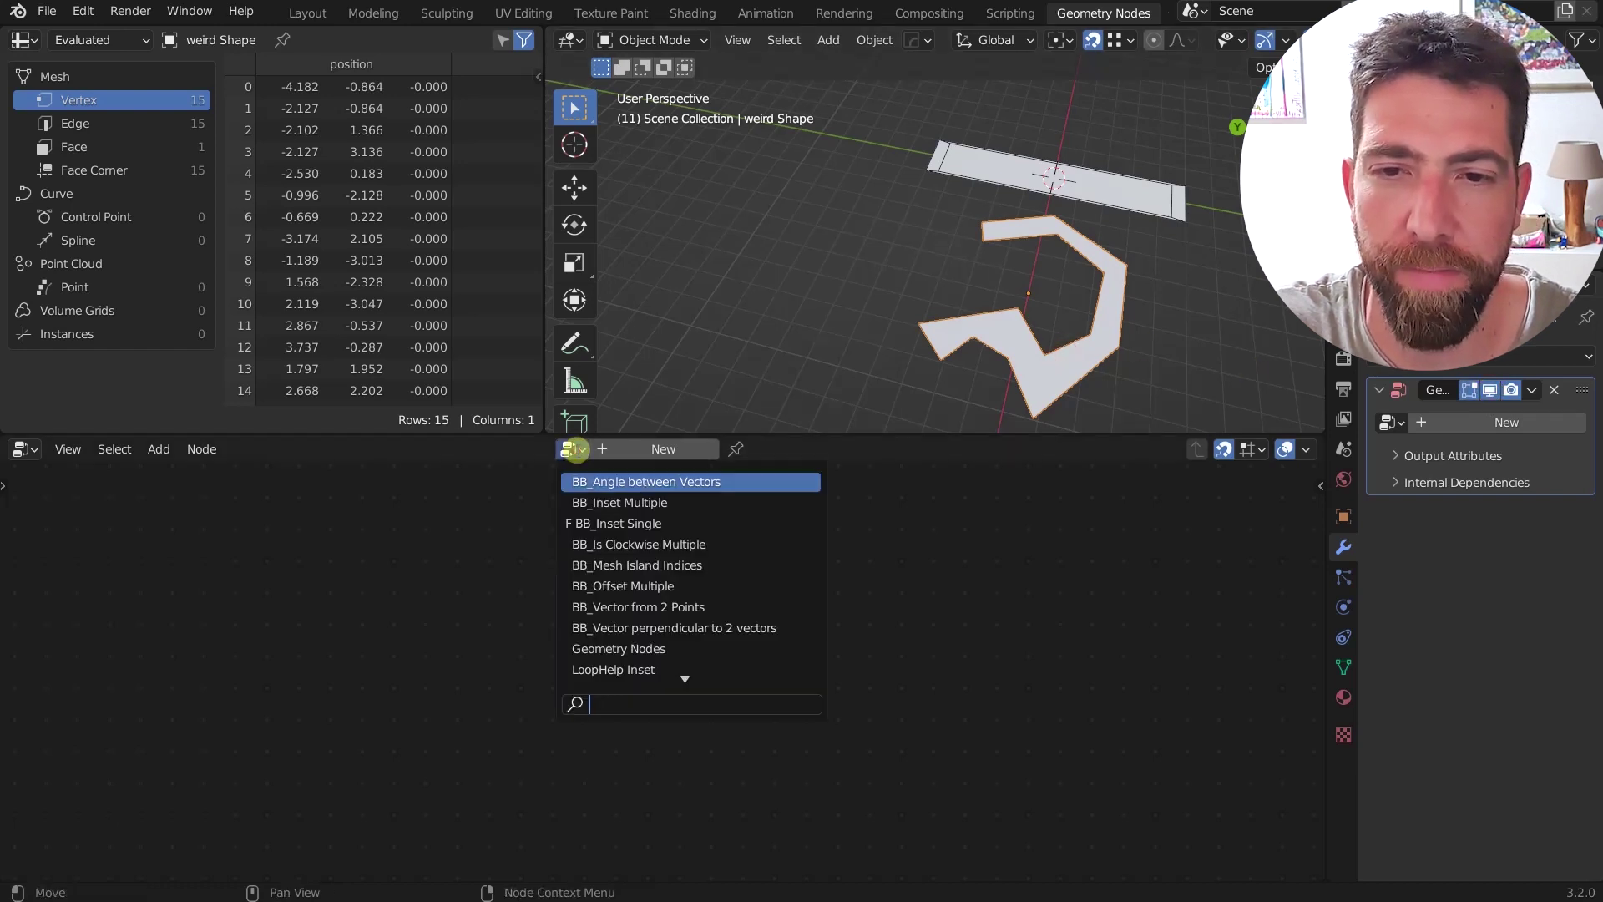
{"action": "left_click", "coordinate": [659, 648]}
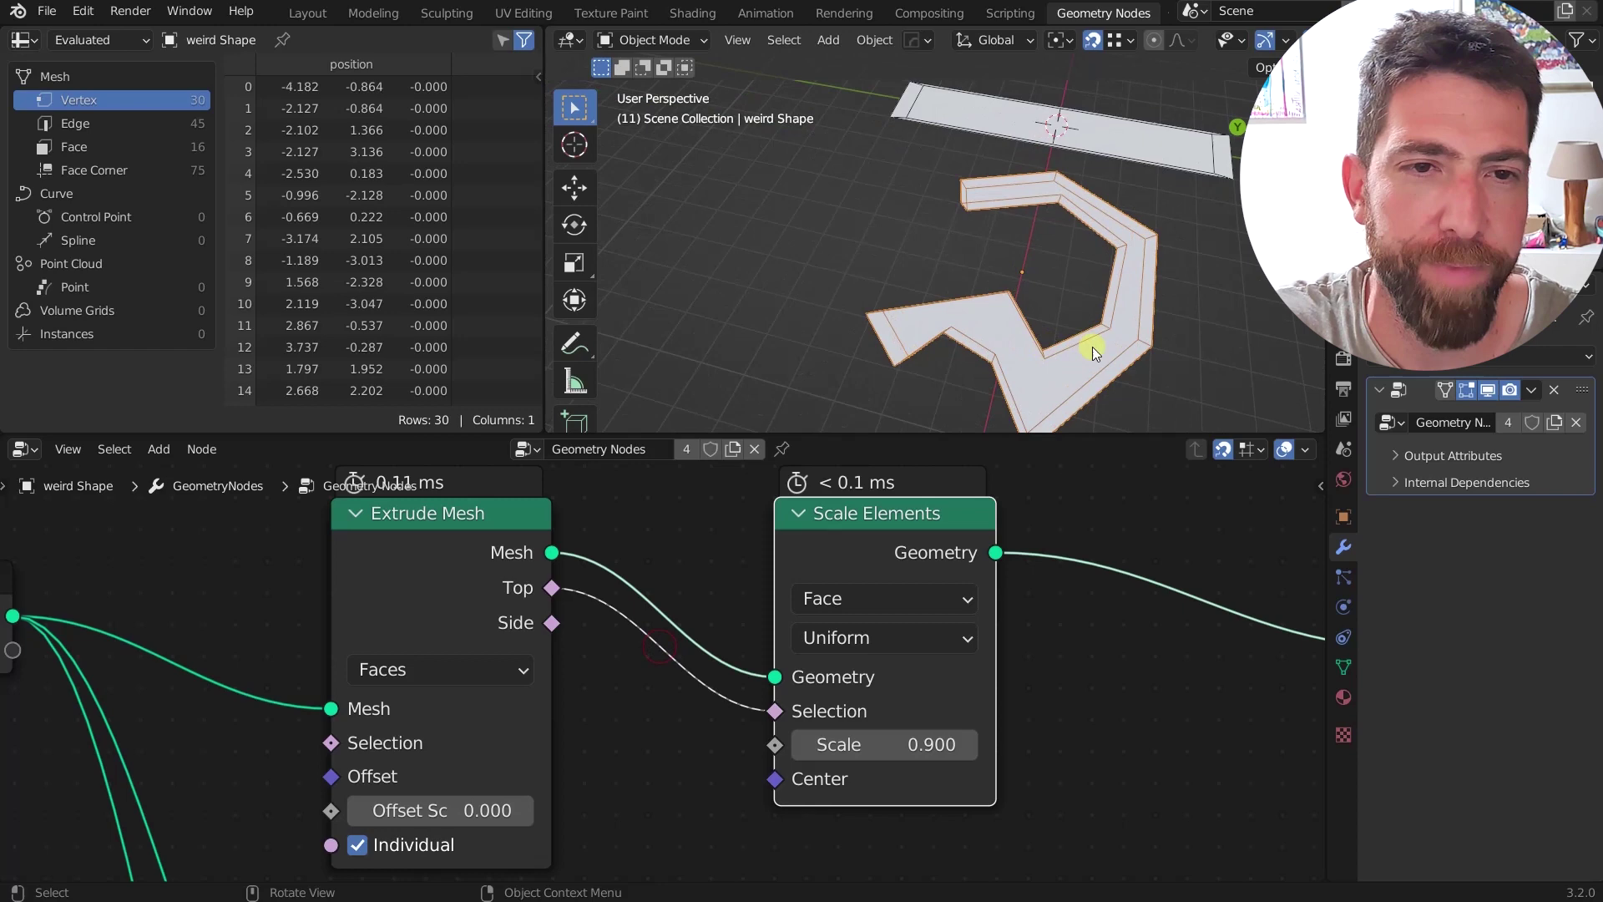
Step: Set the Scale Elements node's Scale to 0.6 and examine the effect on the weird Shape
{"action": "middle_click_drag", "start_coordinate": [1093, 347], "coordinate": [1196, 197]}
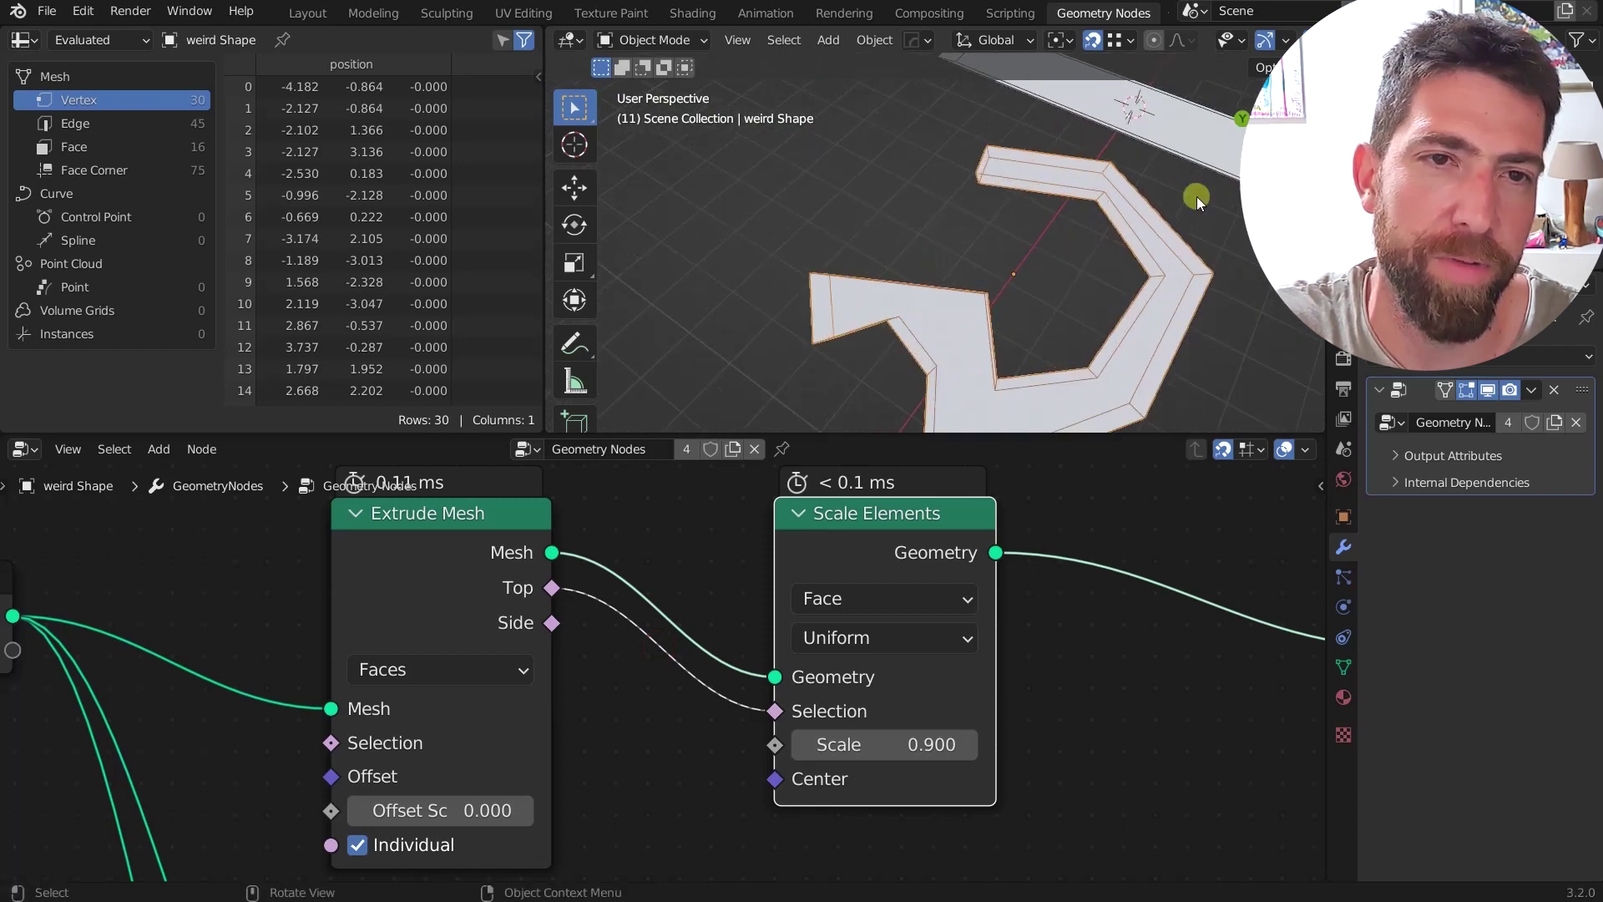
{"action": "left_click_drag", "start_coordinate": [938, 741], "coordinate": [936, 743]}
{"action": "scroll", "coordinate": [1051, 232], "scroll_direction": "down", "scroll_amount": 4}
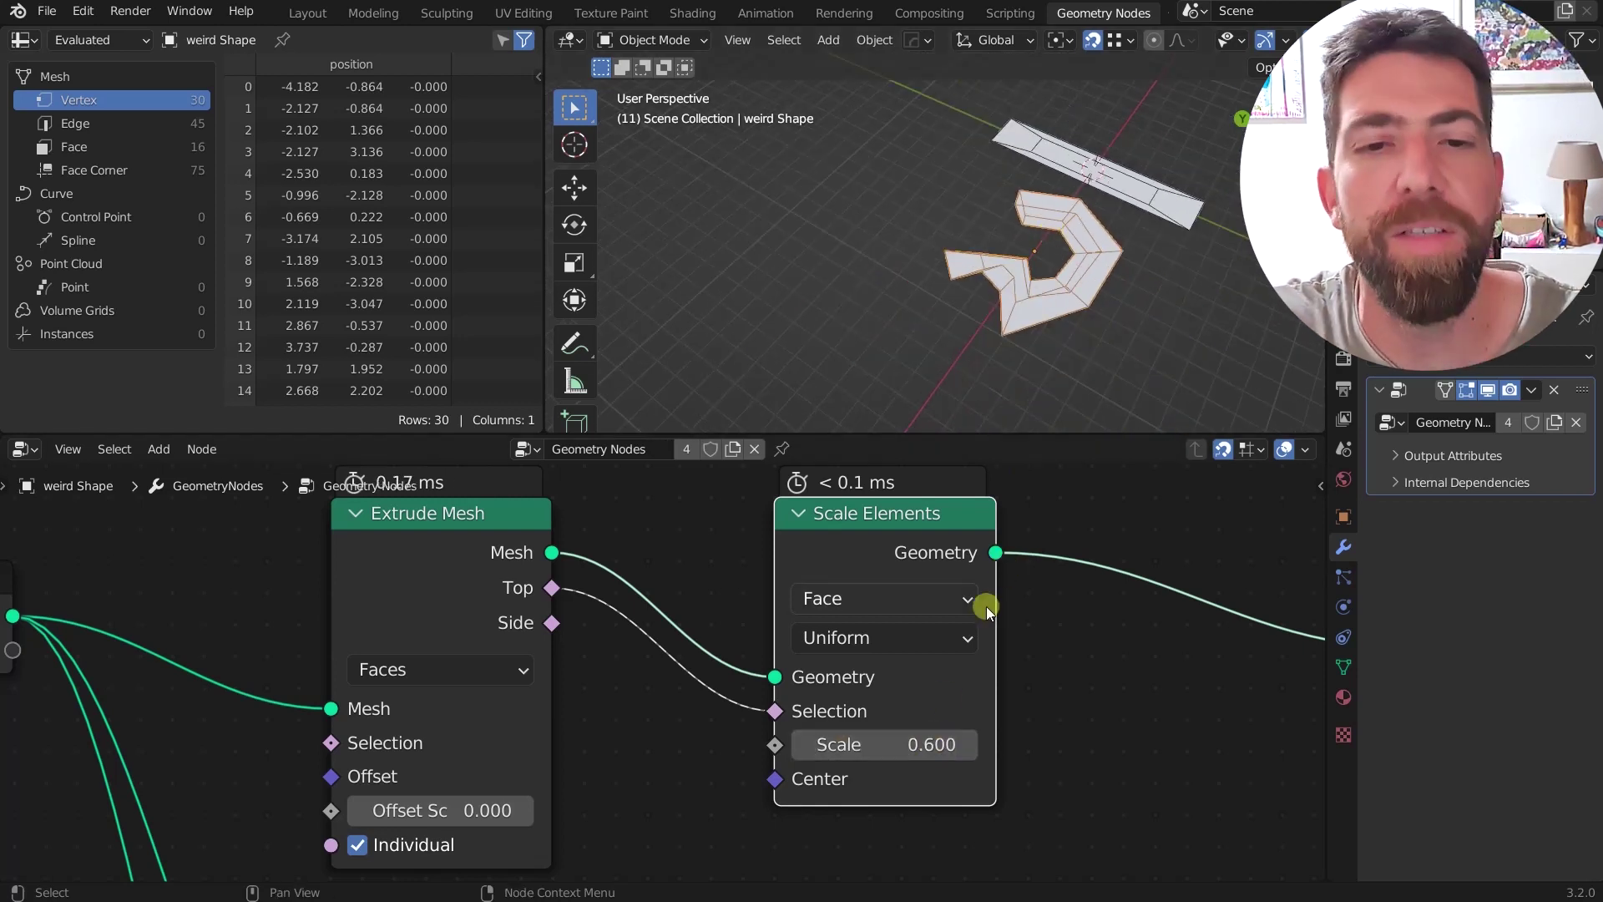
Step: Connect the BB_Inset Single node's Geometry output to the Group Output, replacing the Scale Elements link
{"action": "scroll", "coordinate": [863, 568], "scroll_direction": "down", "scroll_amount": 5}
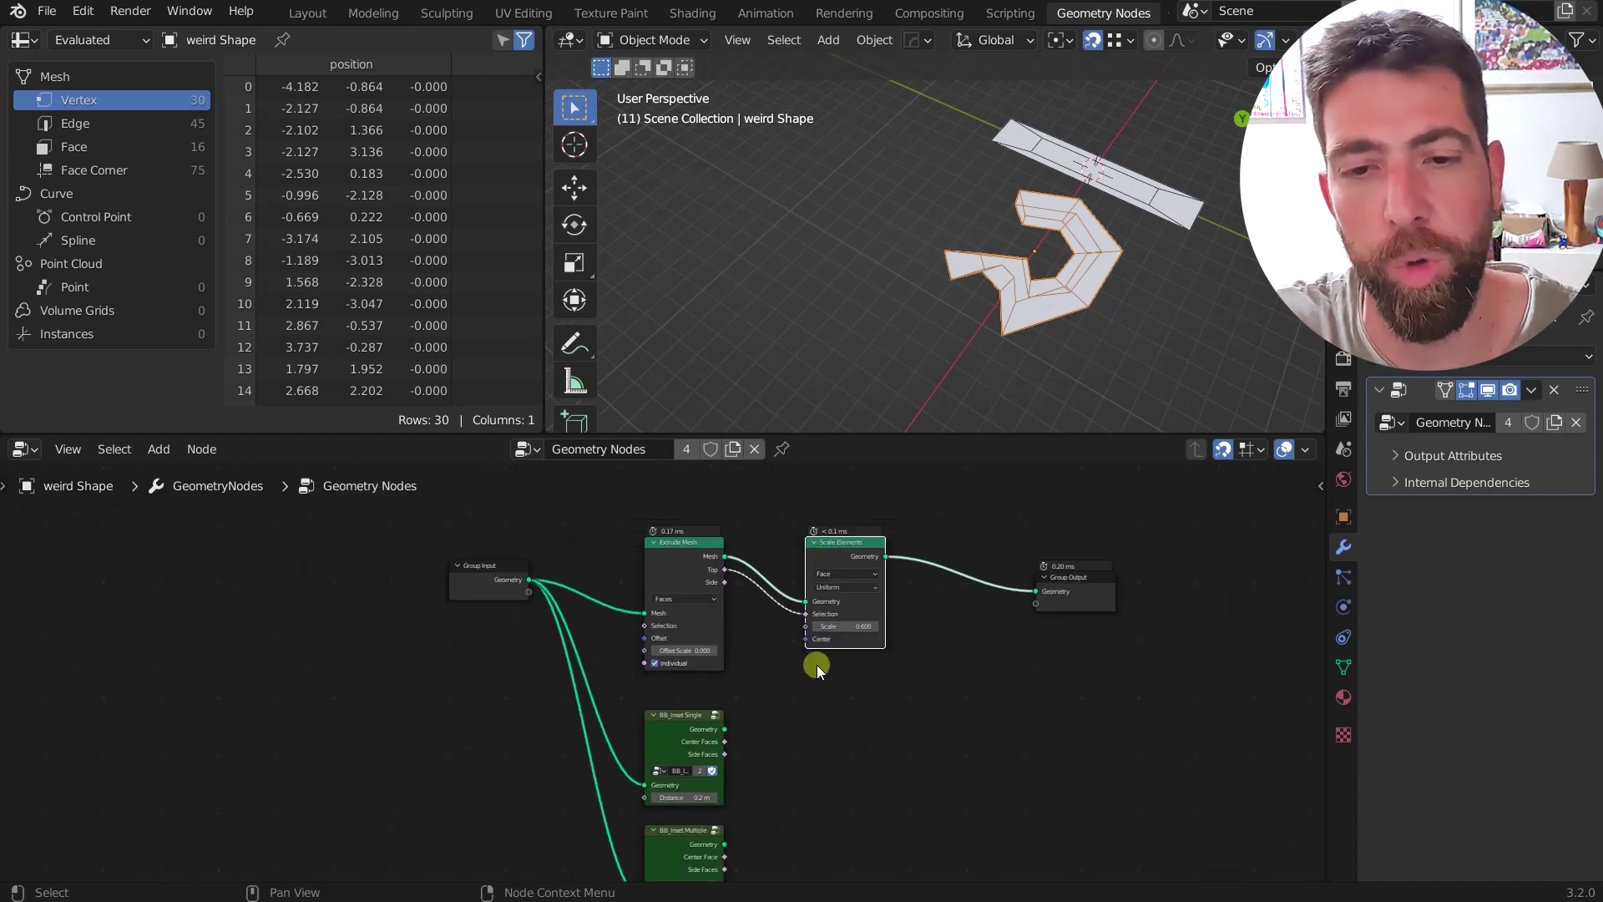
{"action": "middle_click_drag", "start_coordinate": [817, 665], "coordinate": [749, 588]}
{"action": "scroll", "coordinate": [524, 659], "scroll_direction": "up", "scroll_amount": 3}
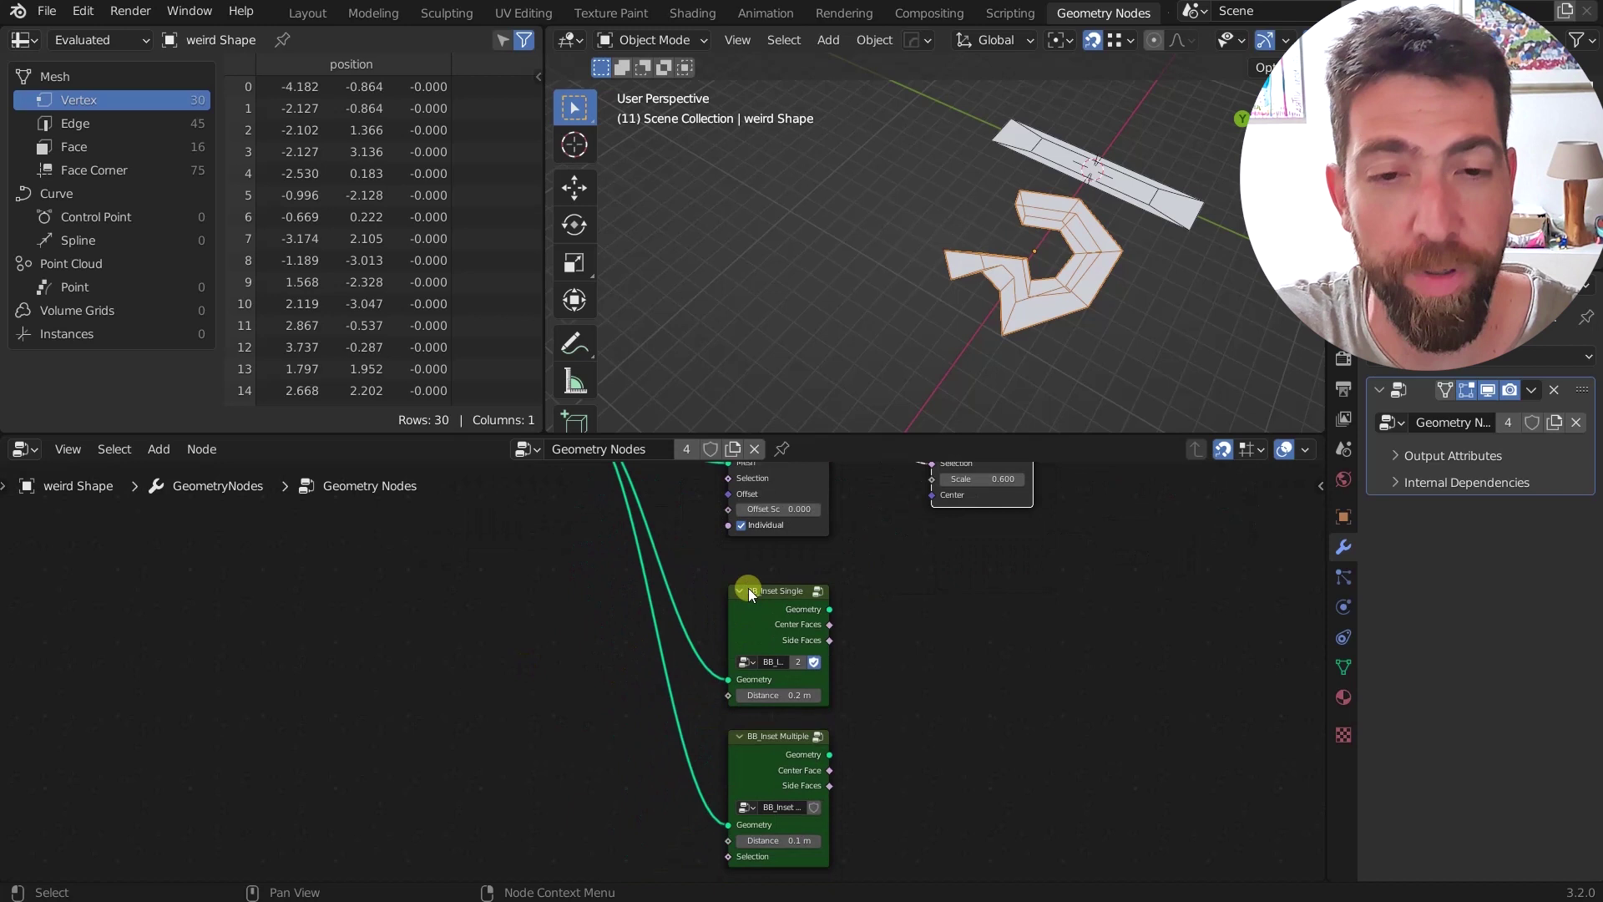
{"action": "scroll", "coordinate": [748, 588], "scroll_direction": "down", "scroll_amount": 1}
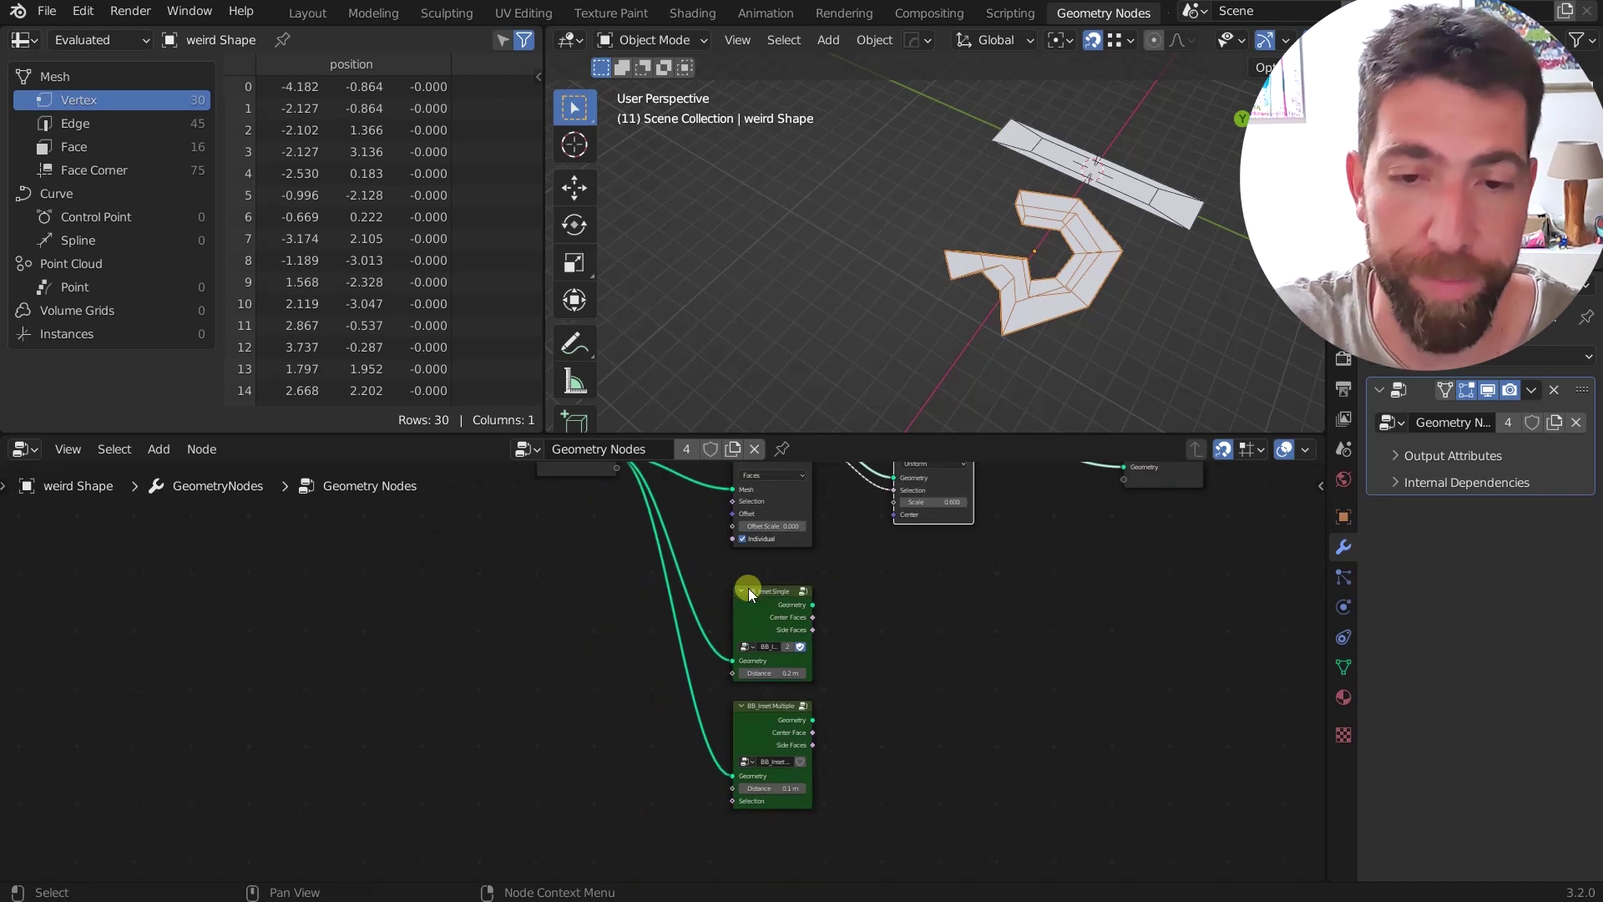
{"action": "middle_click_drag", "start_coordinate": [890, 618], "coordinate": [770, 697]}
{"action": "scroll", "coordinate": [743, 693], "scroll_direction": "up", "scroll_amount": 3}
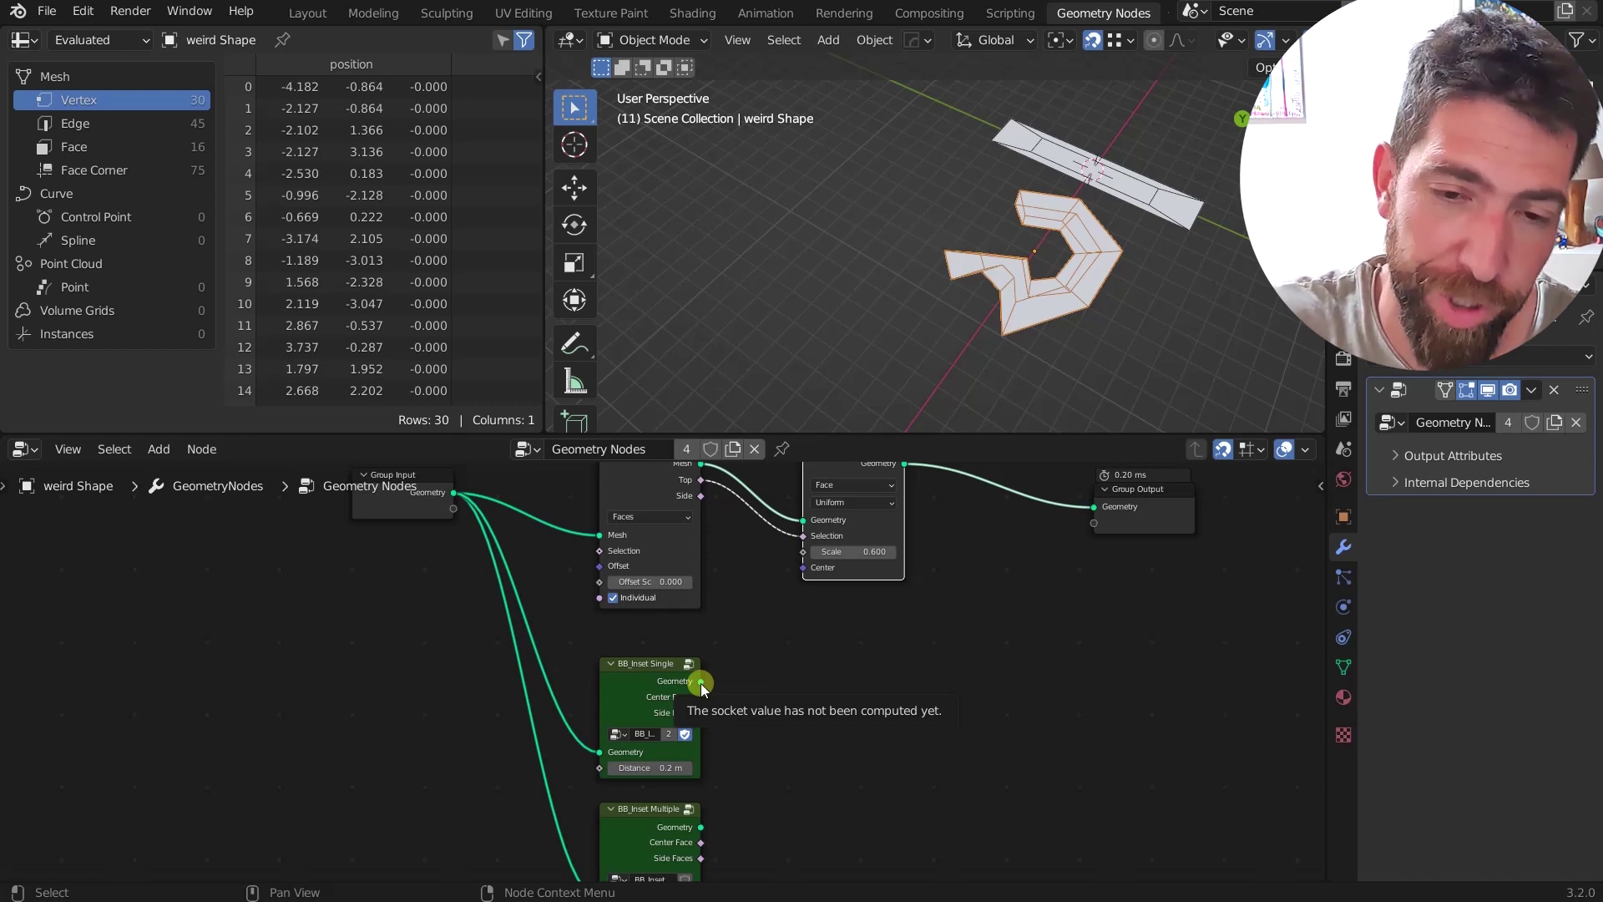
{"action": "left_click_drag", "start_coordinate": [700, 683], "coordinate": [778, 699]}
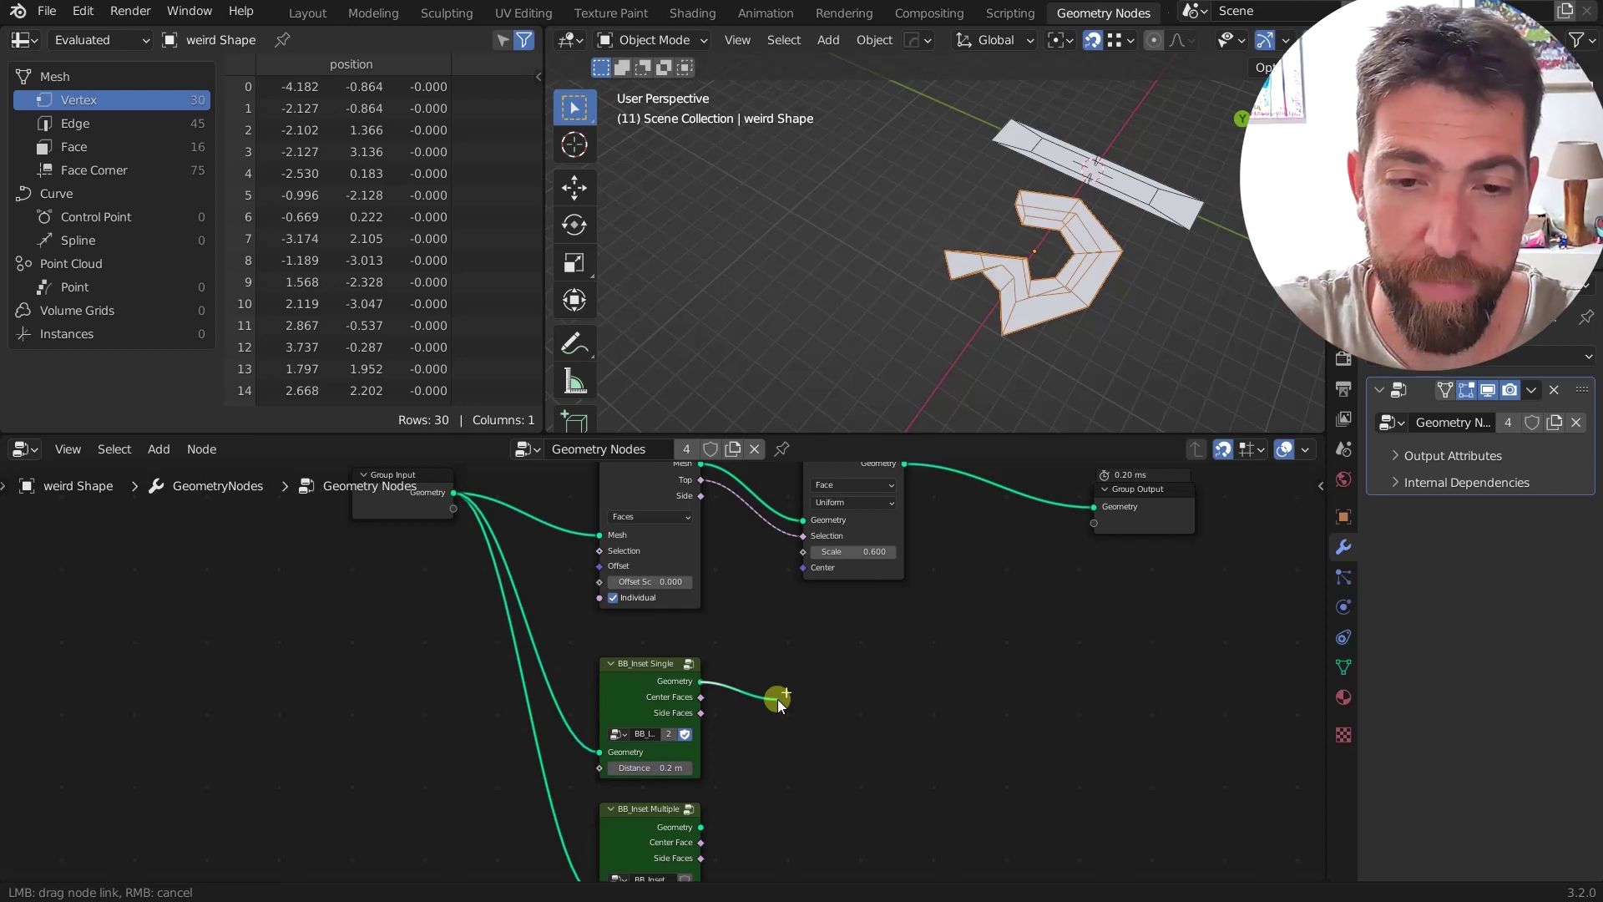
{"action": "left_click_drag", "start_coordinate": [778, 699], "coordinate": [1091, 509]}
Step: Select the stretched plane and examine its inset alongside that of the weird Shape
{"action": "scroll", "coordinate": [1099, 227], "scroll_direction": "up", "scroll_amount": 2}
{"action": "middle_click_drag", "start_coordinate": [1099, 227], "coordinate": [969, 291]}
{"action": "left_click", "coordinate": [1140, 214]}
{"action": "scroll", "coordinate": [1141, 214], "scroll_direction": "down", "scroll_amount": 2}
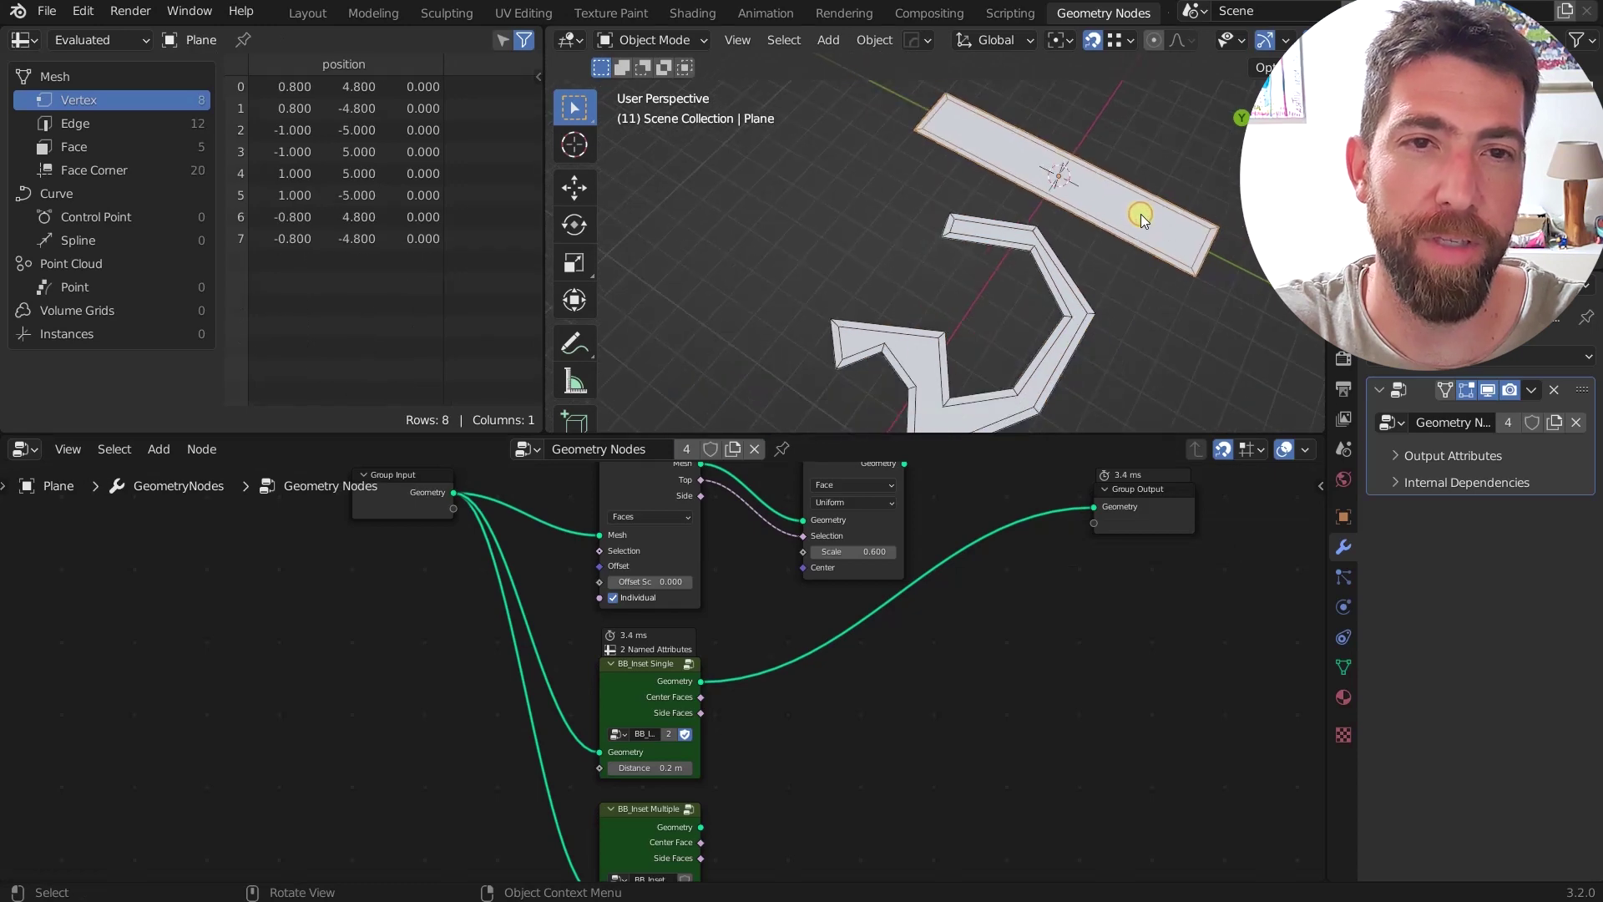
Step: Select the weird Shape object in the viewport to test its inset
{"action": "scroll", "coordinate": [1068, 284], "scroll_direction": "up", "scroll_amount": 3}
{"action": "left_click", "coordinate": [1036, 279]}
{"action": "scroll", "coordinate": [1015, 160], "scroll_direction": "down", "scroll_amount": 3}
{"action": "middle_click_drag", "start_coordinate": [974, 223], "coordinate": [916, 281]}
Step: Vary the BB_Inset Single node's Distance, restore it to 0.2 m, and examine the inset on the weird Shape
{"action": "scroll", "coordinate": [672, 762], "scroll_direction": "up", "scroll_amount": 3}
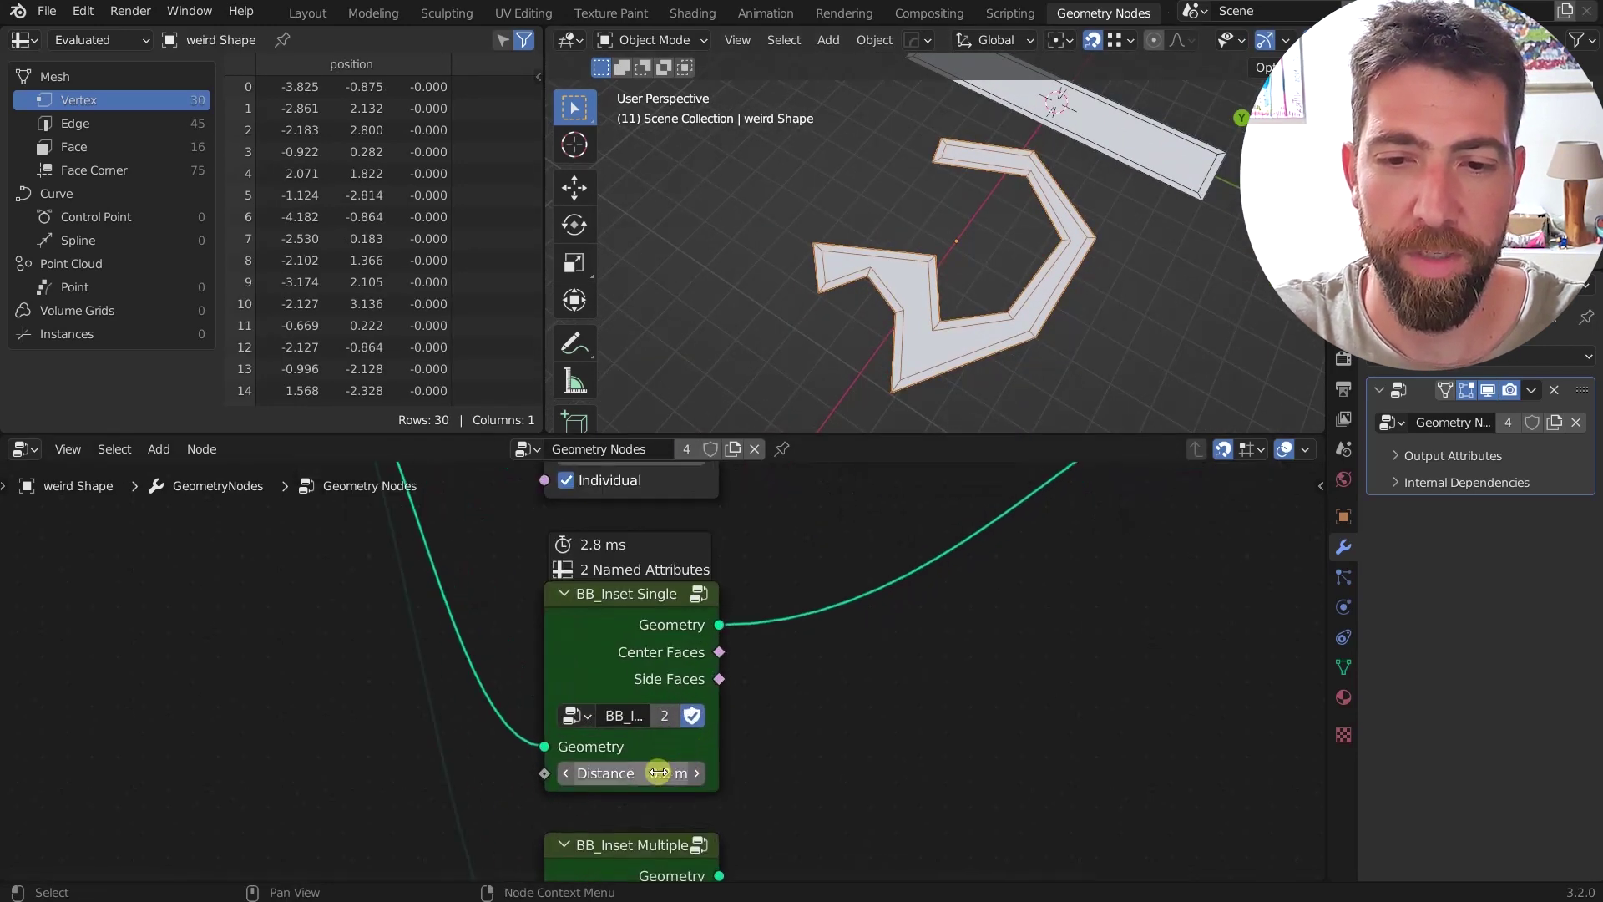
{"action": "left_click_drag", "start_coordinate": [661, 772], "coordinate": [654, 772]}
{"action": "scroll", "coordinate": [1048, 148], "scroll_direction": "up", "scroll_amount": 5}
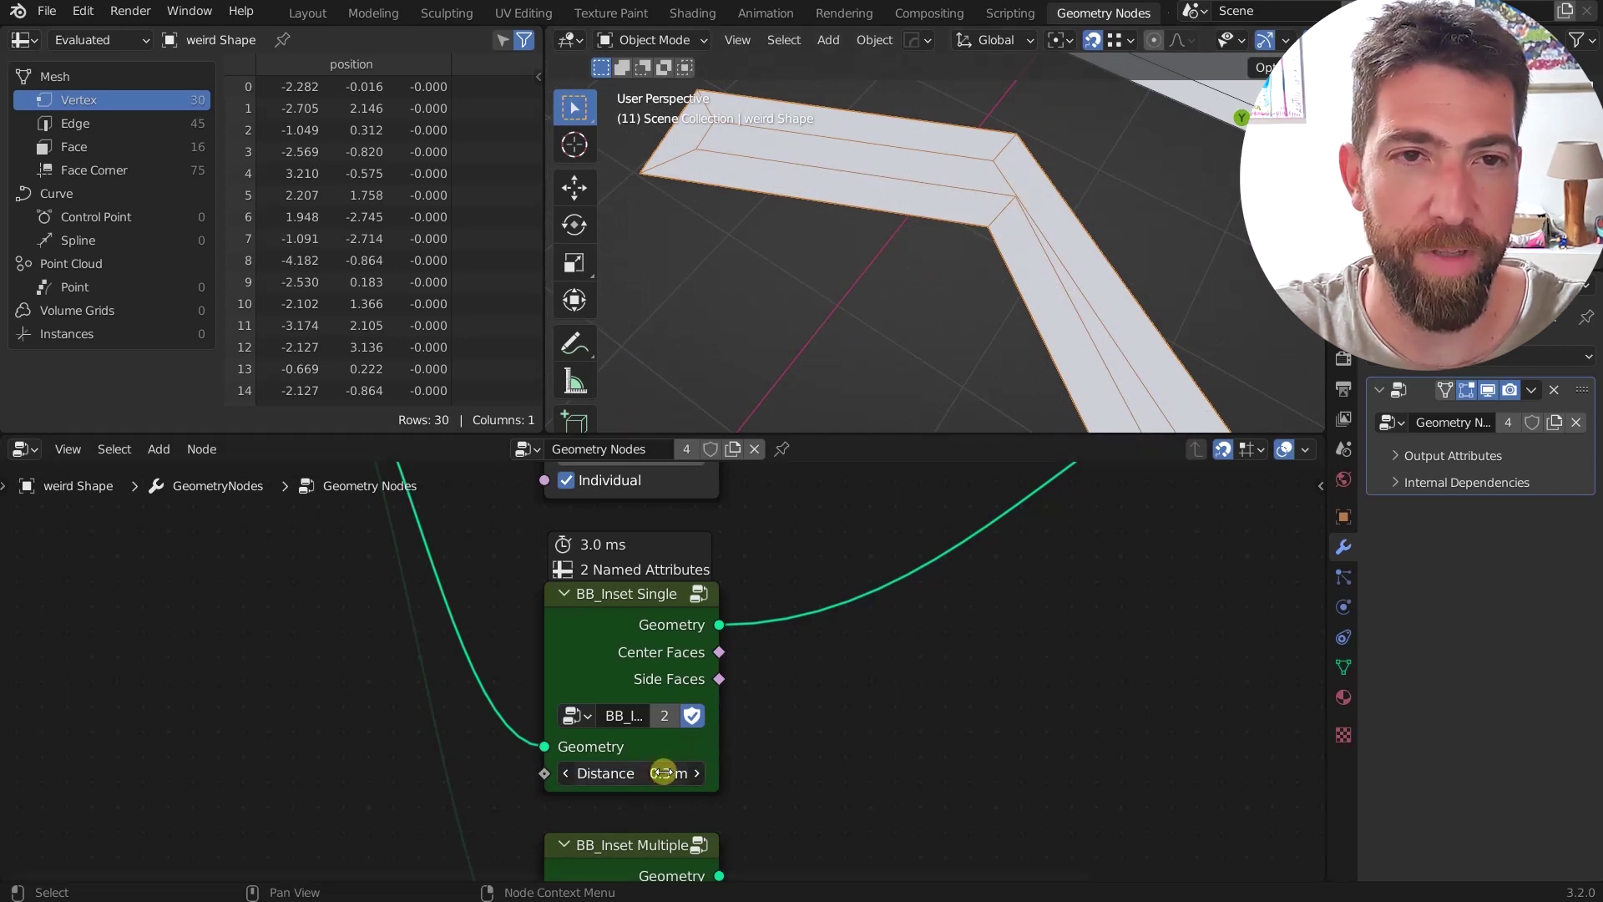
{"action": "left_click_drag", "start_coordinate": [663, 772], "coordinate": [661, 773]}
{"action": "scroll", "coordinate": [873, 202], "scroll_direction": "down", "scroll_amount": 5}
{"action": "scroll", "coordinate": [874, 202], "scroll_direction": "down", "scroll_amount": 2}
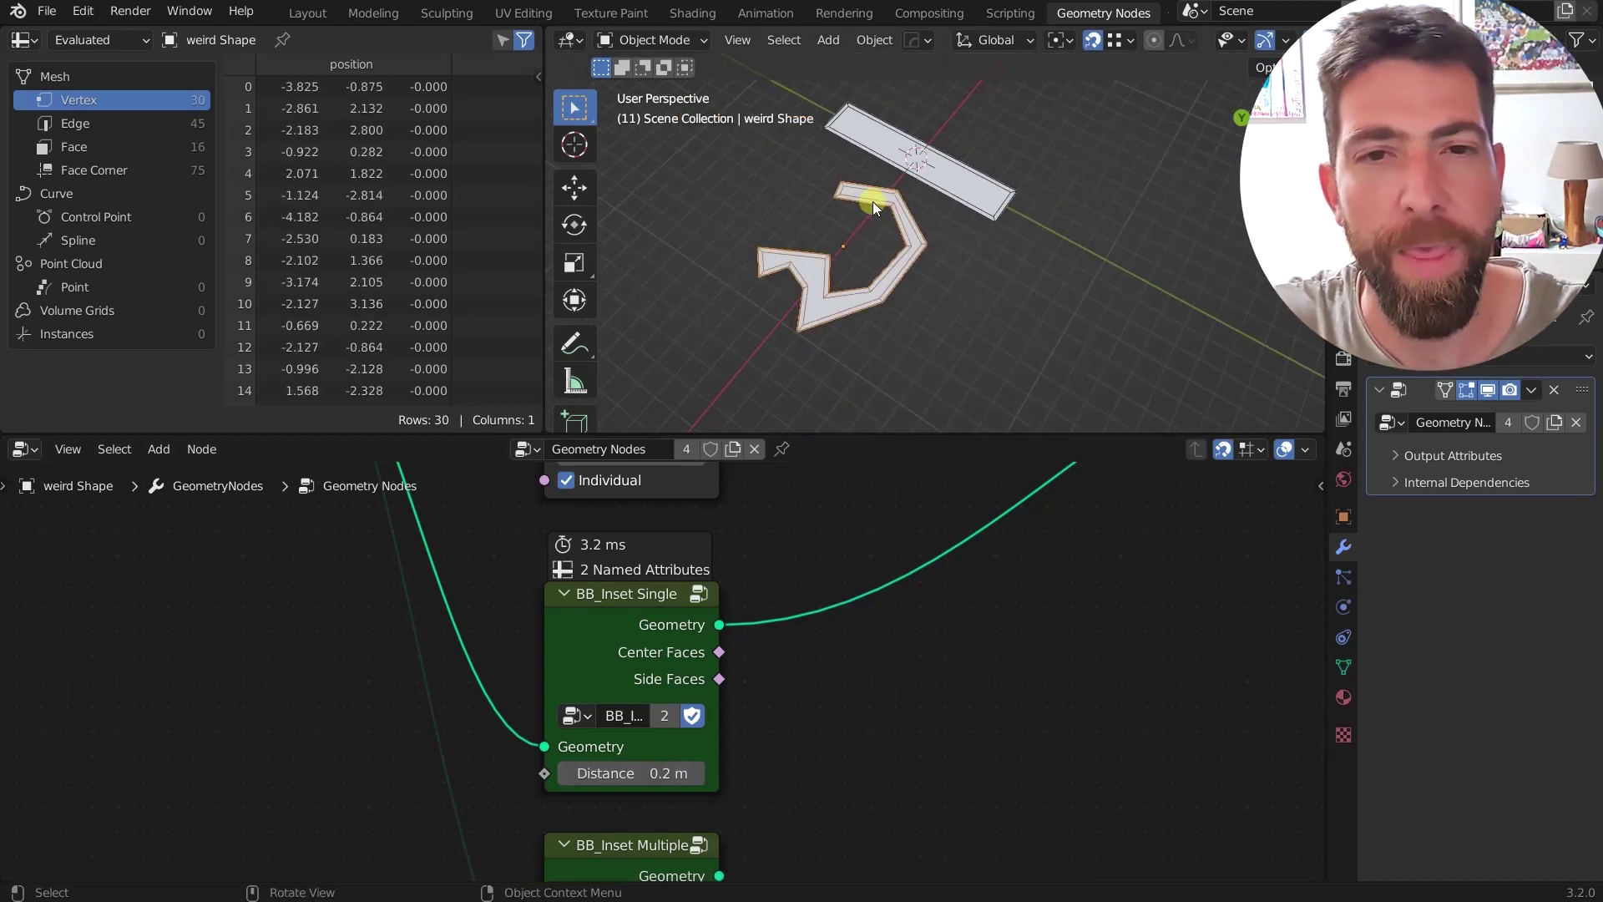
{"action": "middle_click_drag", "start_coordinate": [874, 202], "coordinate": [915, 262]}
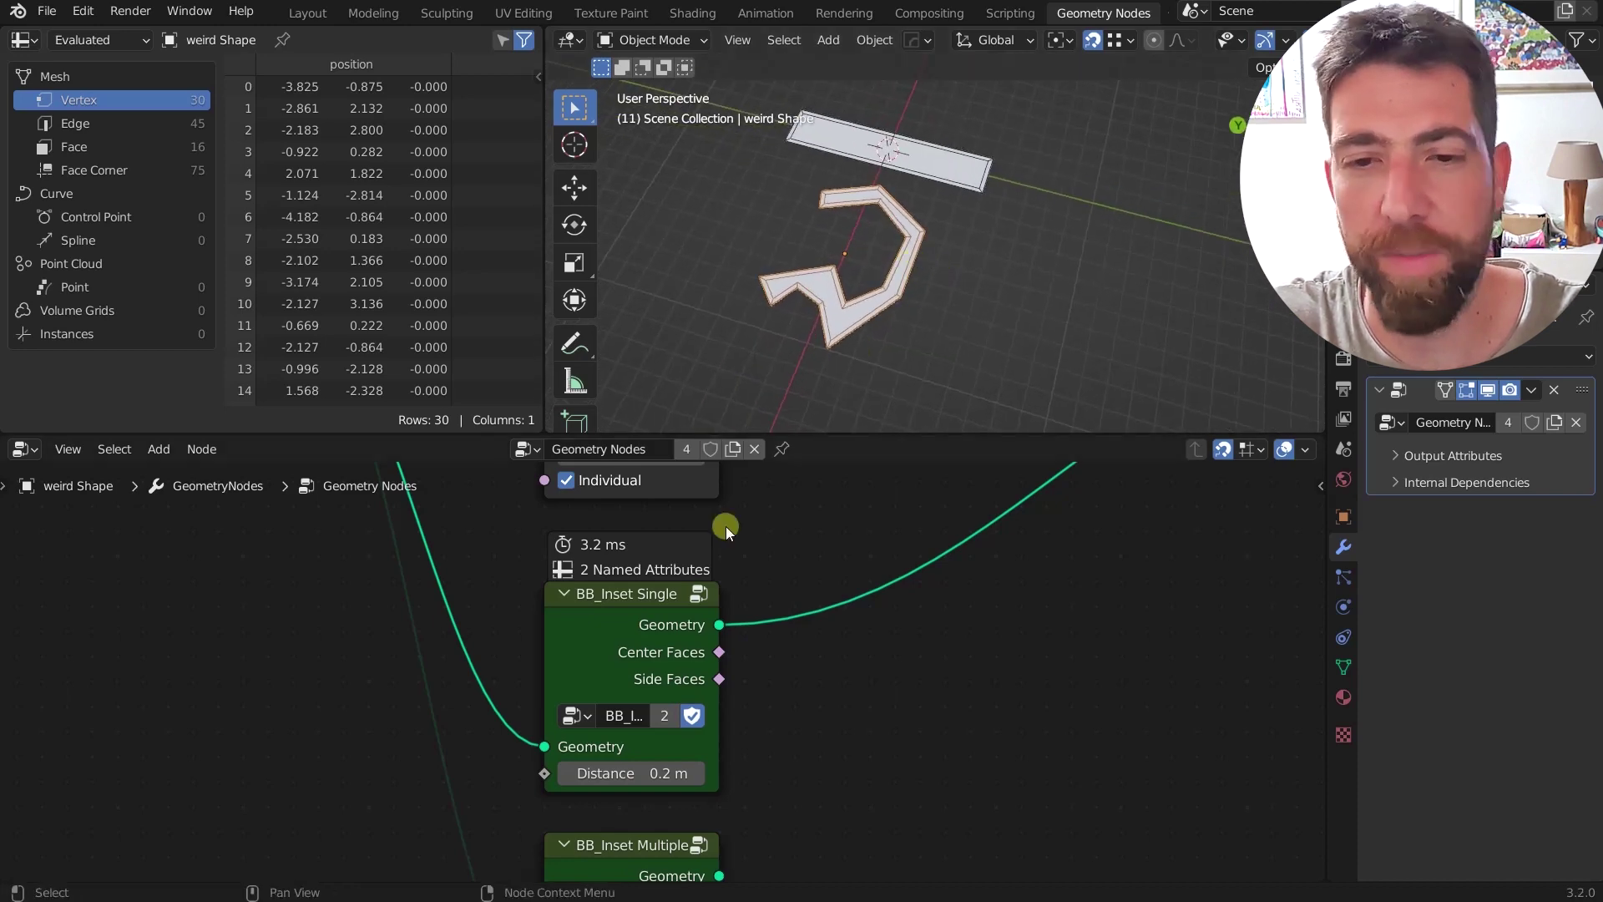
Step: Examine the BB_Inset Single and BB_Inset Multiple group nodes, comparing their inputs and outputs
{"action": "scroll", "coordinate": [659, 583], "scroll_direction": "down", "scroll_amount": 2}
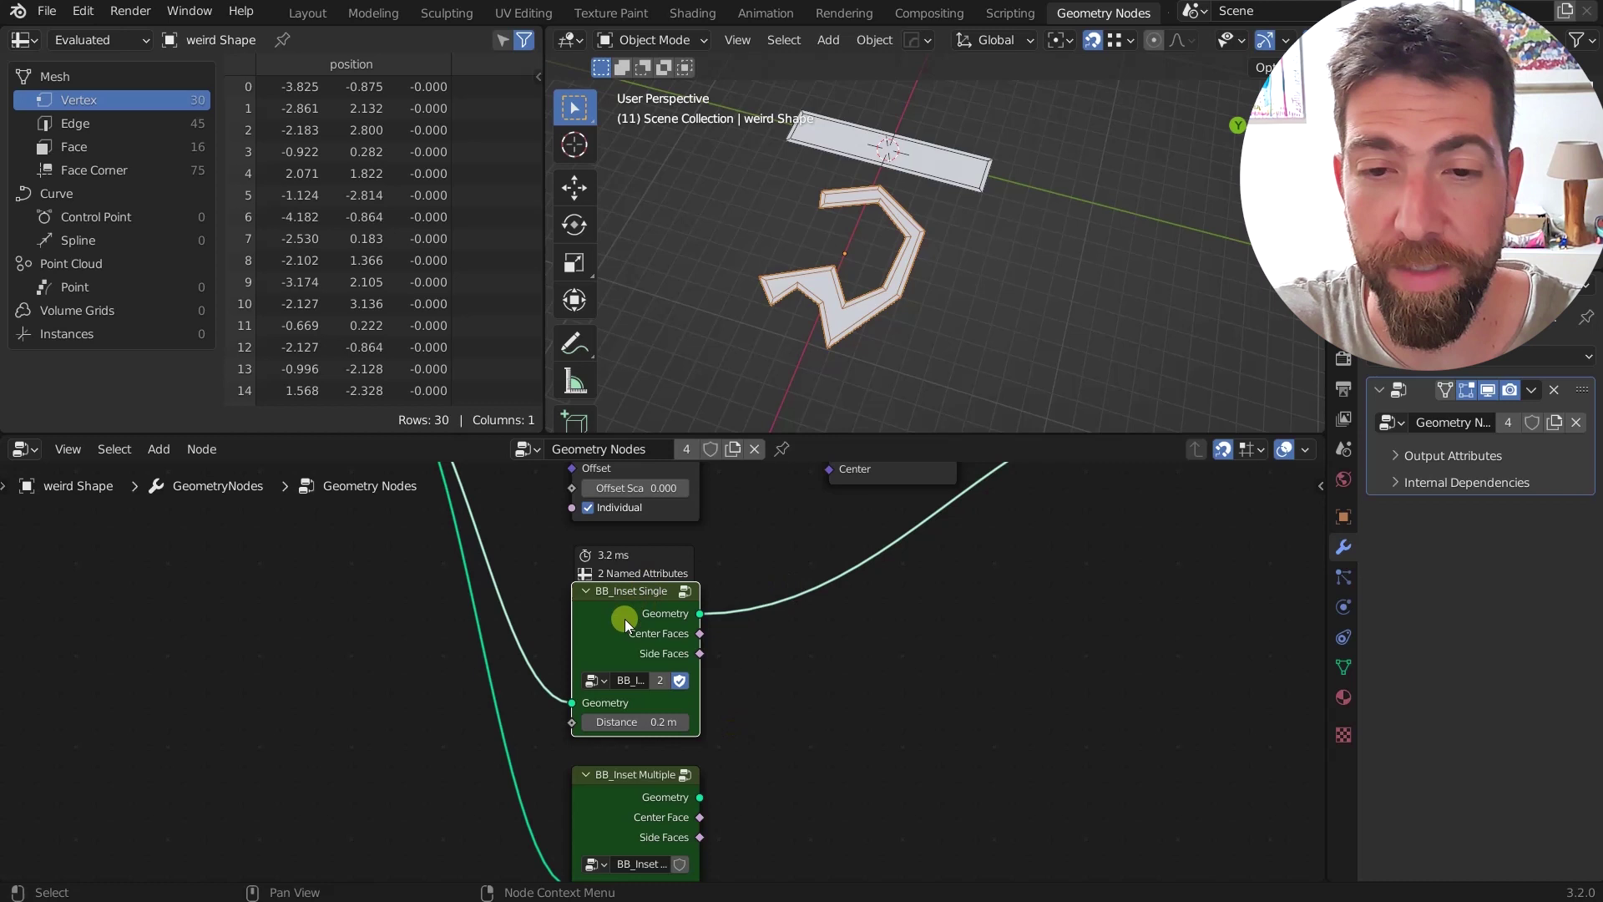
{"action": "scroll", "coordinate": [624, 619], "scroll_direction": "down", "scroll_amount": 1}
{"action": "middle_click_drag", "start_coordinate": [624, 619], "coordinate": [634, 678]}
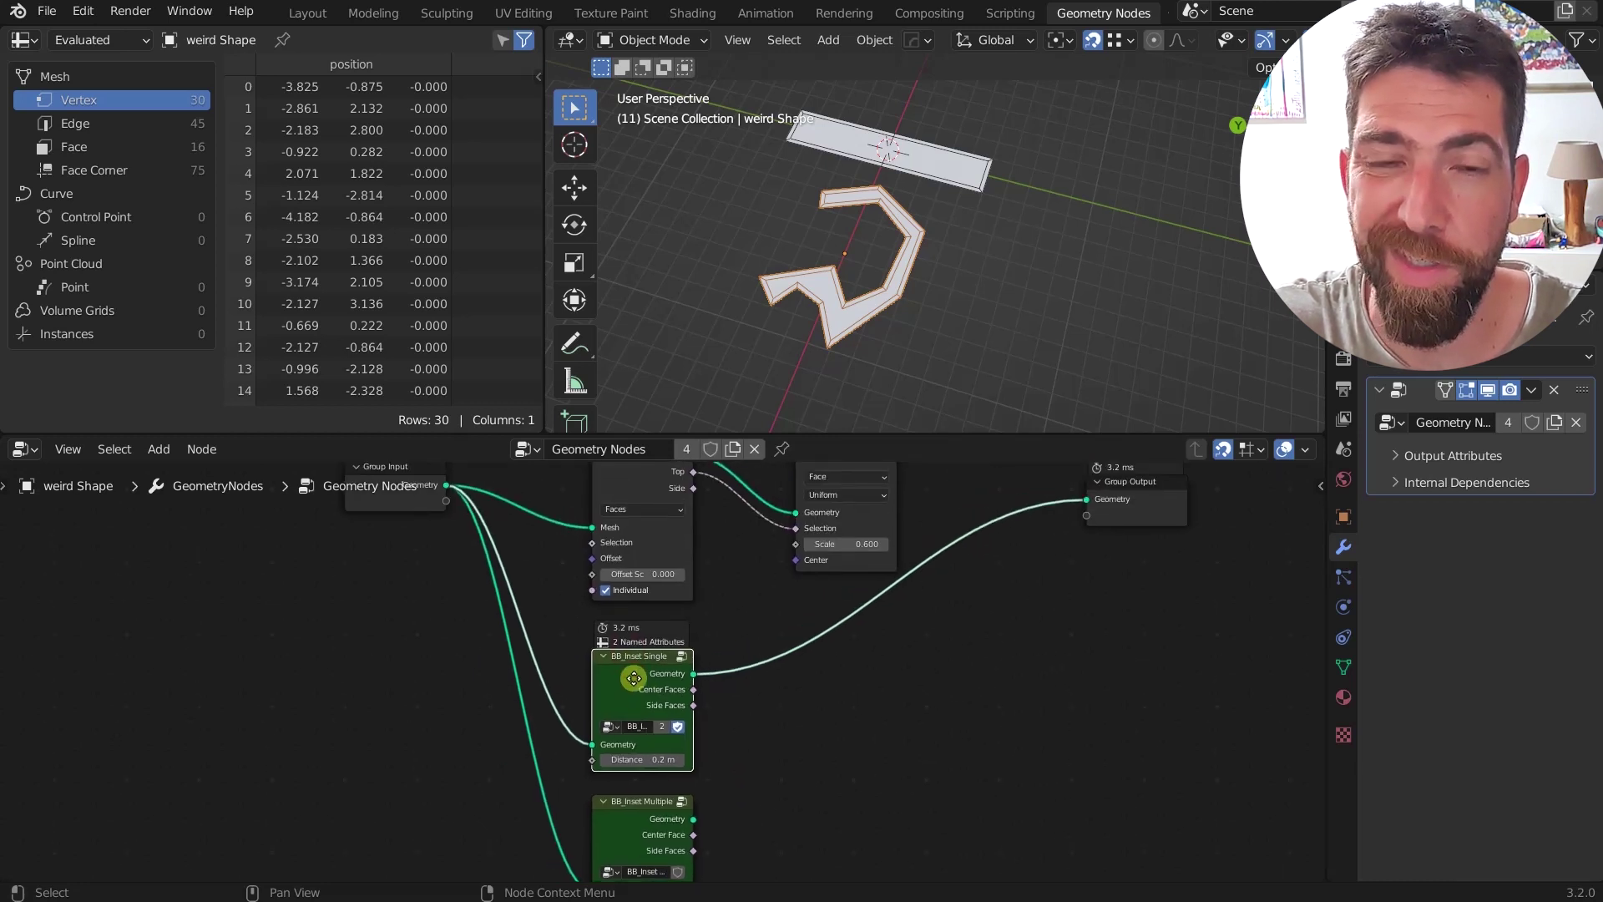
{"action": "scroll", "coordinate": [907, 272], "scroll_direction": "up", "scroll_amount": 1}
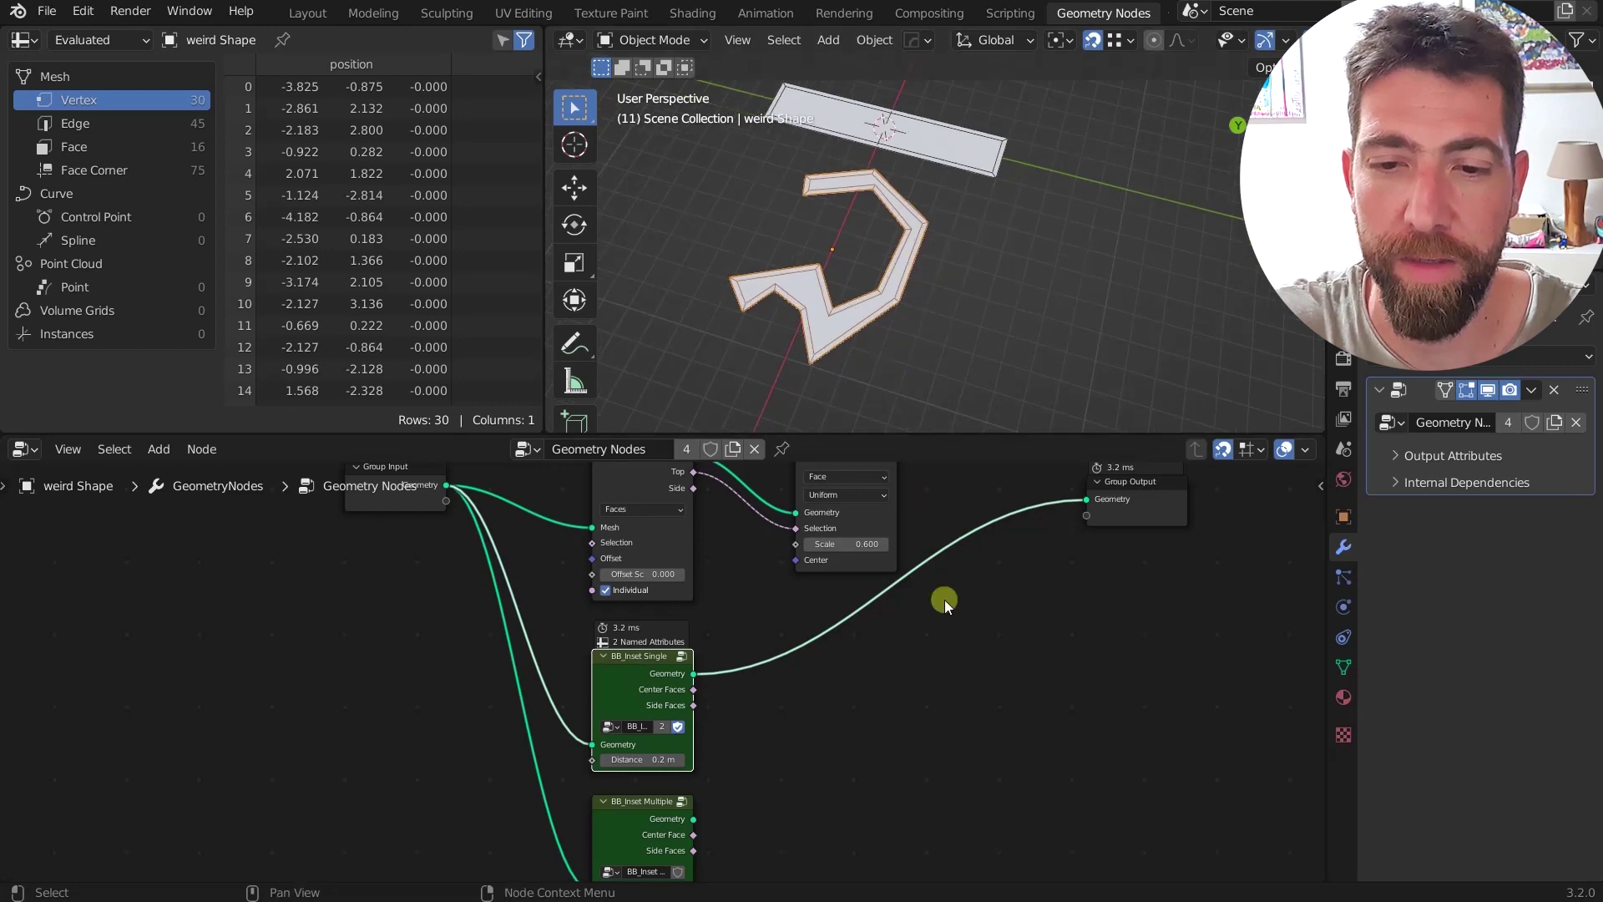
{"action": "middle_click_drag", "start_coordinate": [945, 599], "coordinate": [861, 578]}
{"action": "scroll", "coordinate": [671, 776], "scroll_direction": "down", "scroll_amount": 3}
{"action": "left_click", "coordinate": [578, 793]}
{"action": "middle_click_drag", "start_coordinate": [578, 793], "coordinate": [564, 714]}
{"action": "scroll", "coordinate": [560, 714], "scroll_direction": "up", "scroll_amount": 4}
{"action": "scroll", "coordinate": [556, 715], "scroll_direction": "up", "scroll_amount": 1}
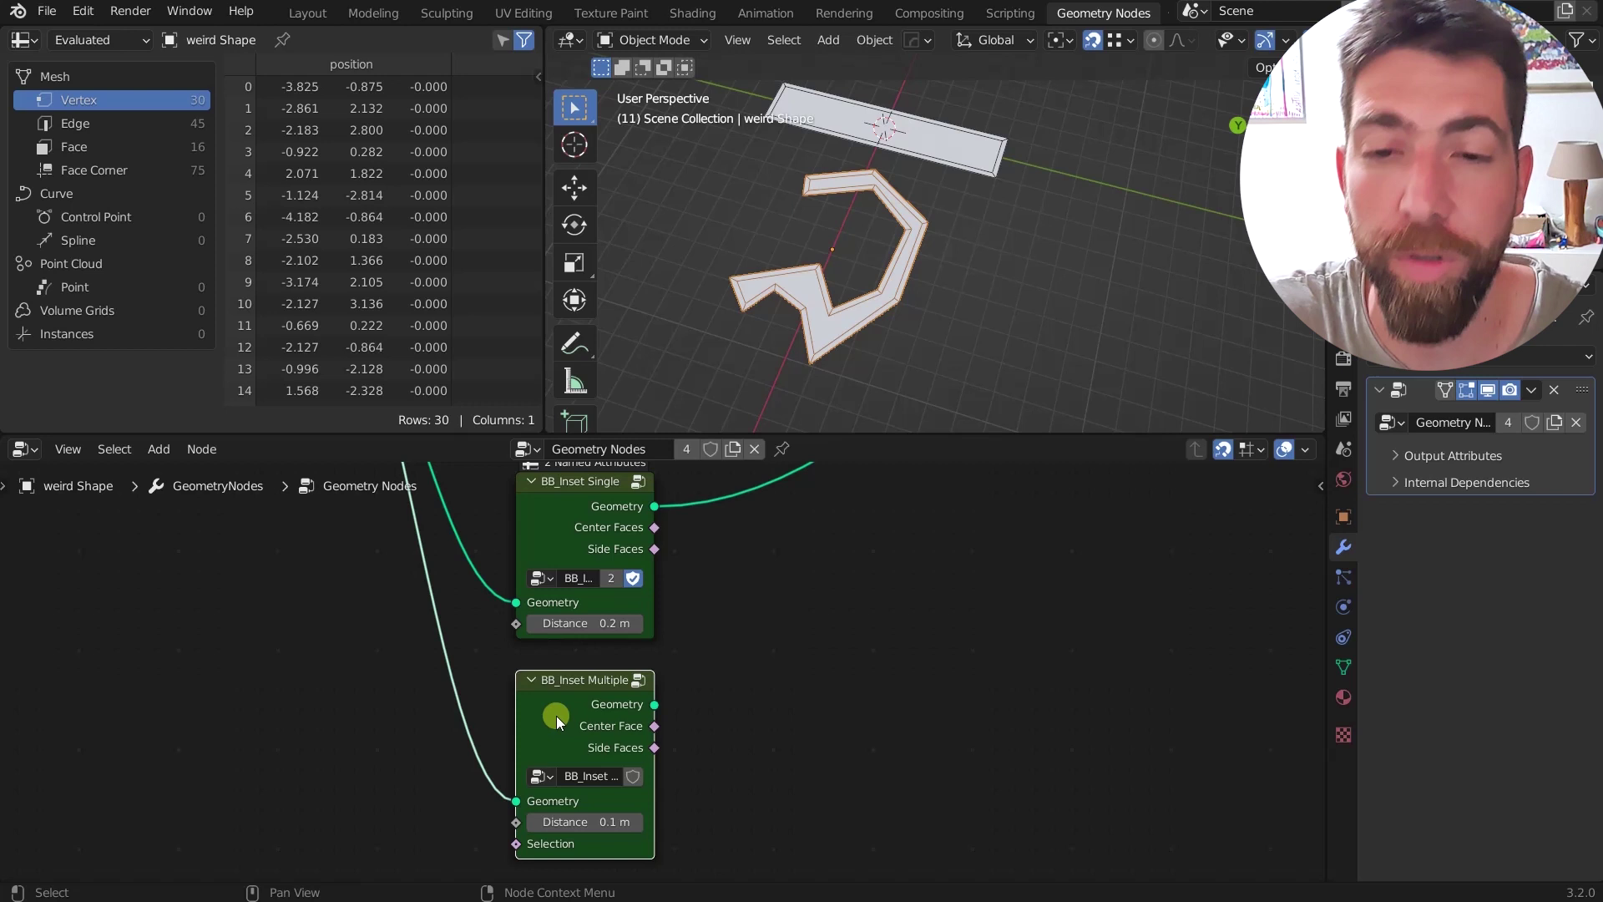
{"action": "scroll", "coordinate": [557, 715], "scroll_direction": "down", "scroll_amount": 3}
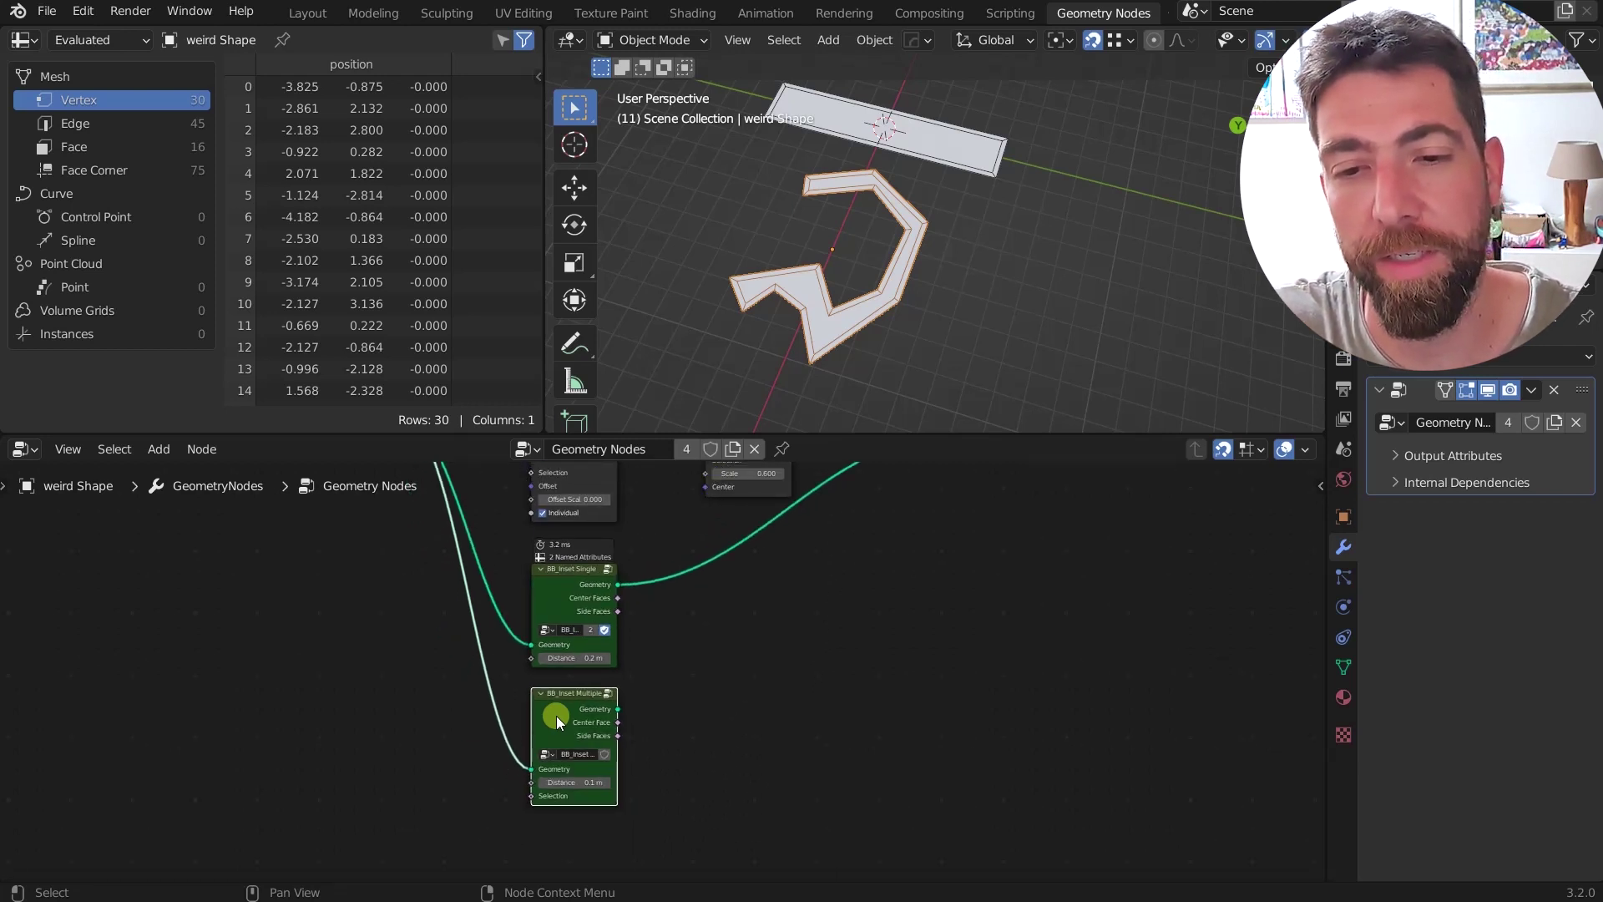
{"action": "scroll", "coordinate": [556, 714], "scroll_direction": "down", "scroll_amount": 1}
{"action": "middle_click_drag", "start_coordinate": [730, 749], "coordinate": [686, 730]}
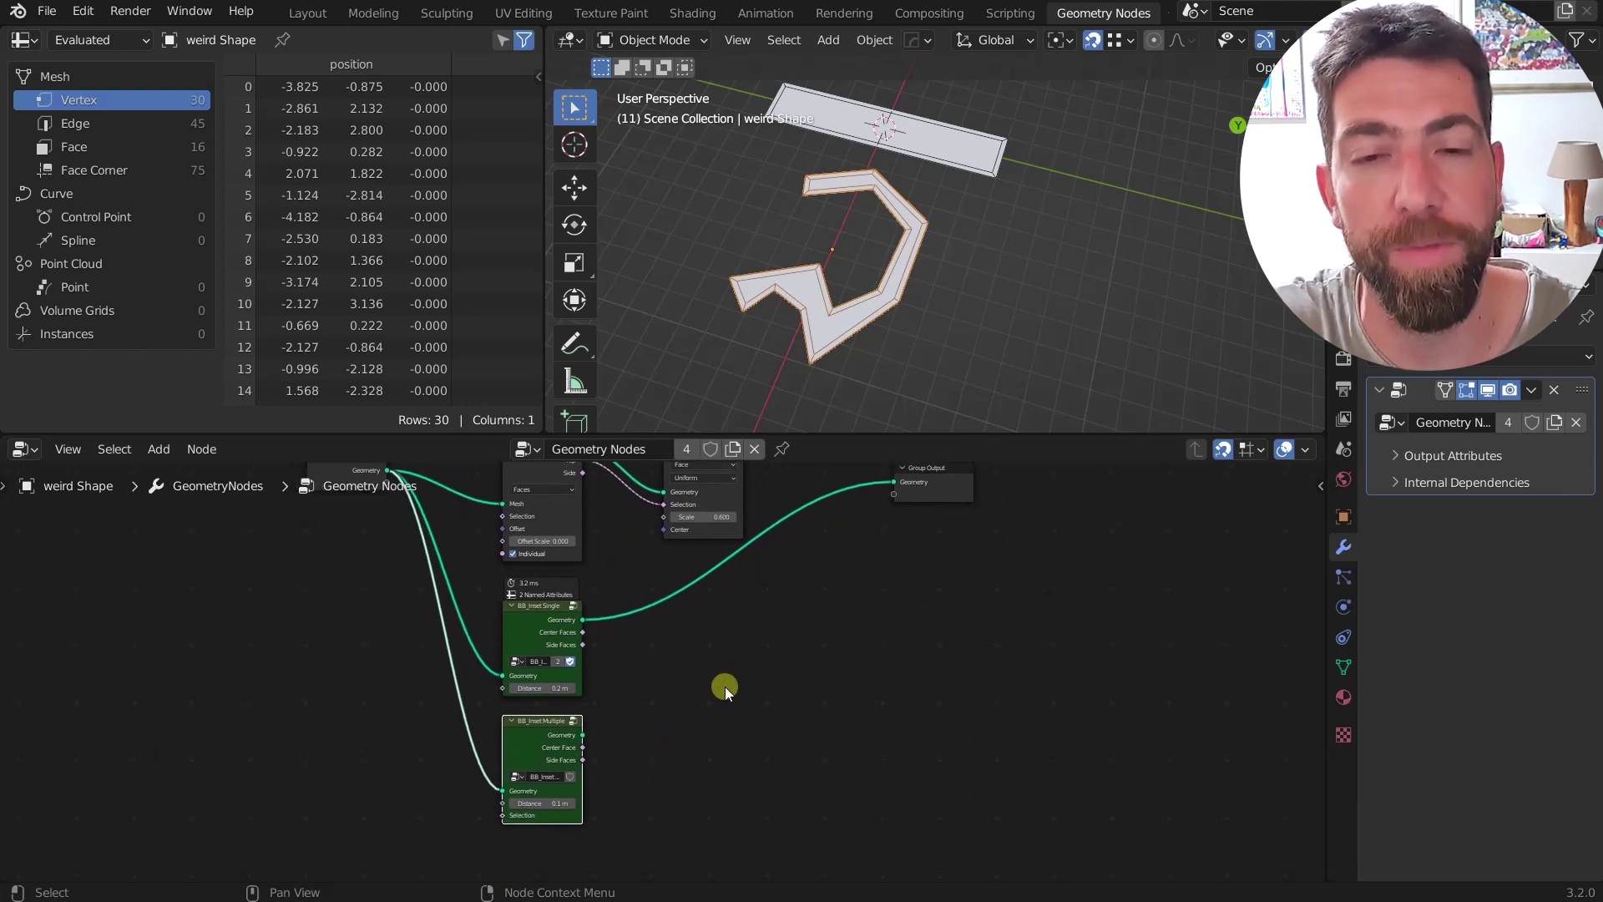
{"action": "middle_click_drag", "start_coordinate": [725, 688], "coordinate": [717, 701]}
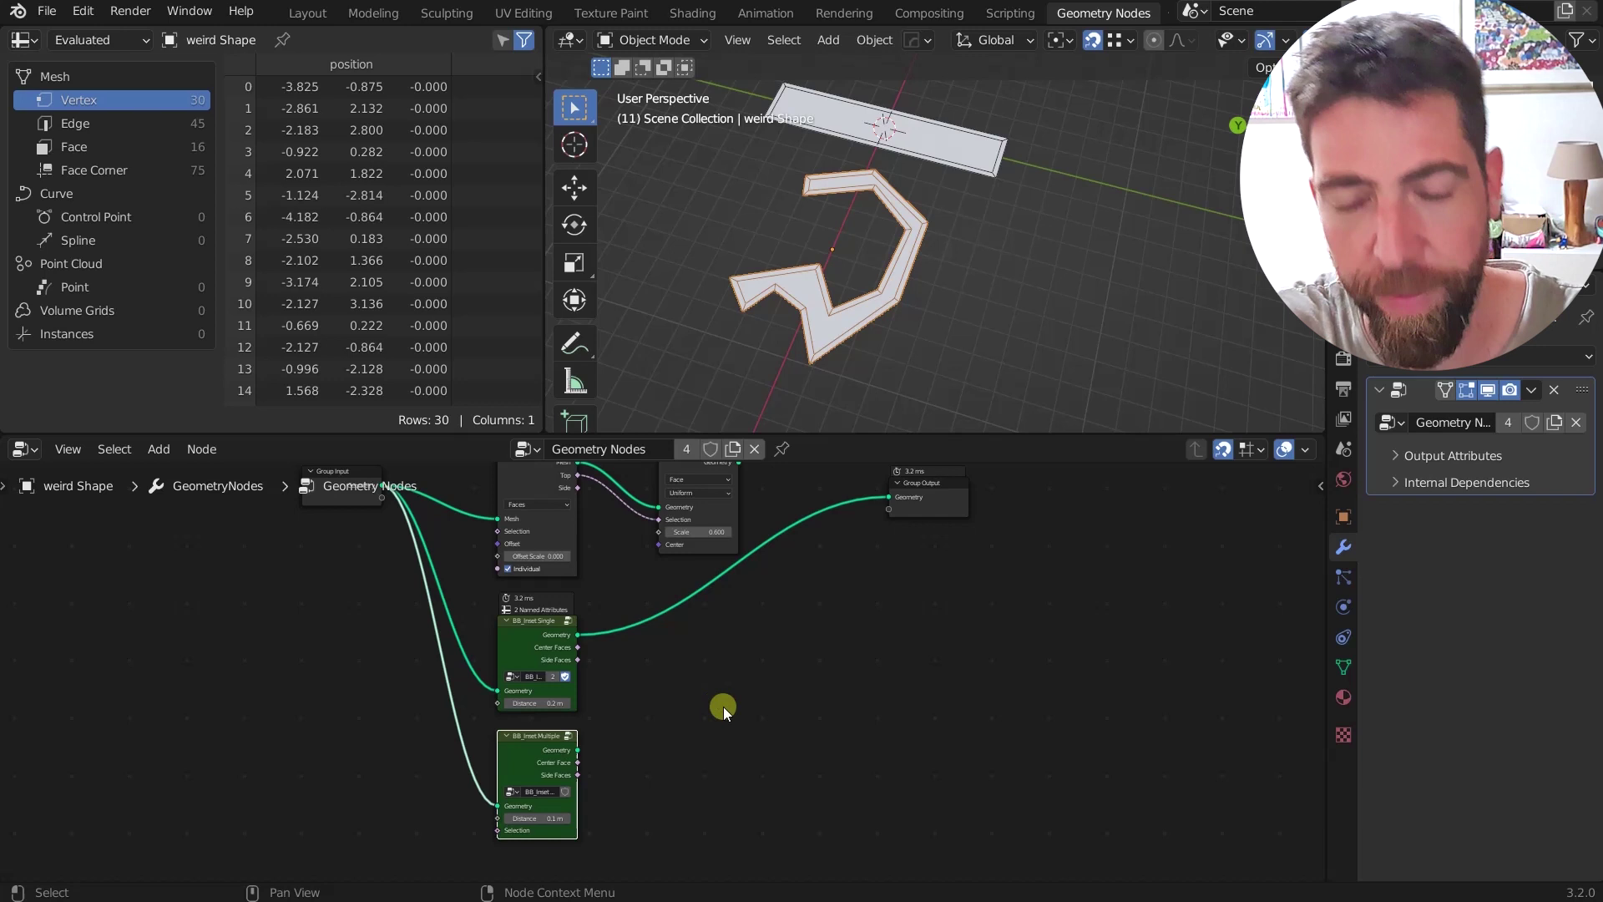
{"action": "middle_click_drag", "start_coordinate": [698, 679], "coordinate": [722, 729]}
{"action": "left_click", "coordinate": [538, 692]}
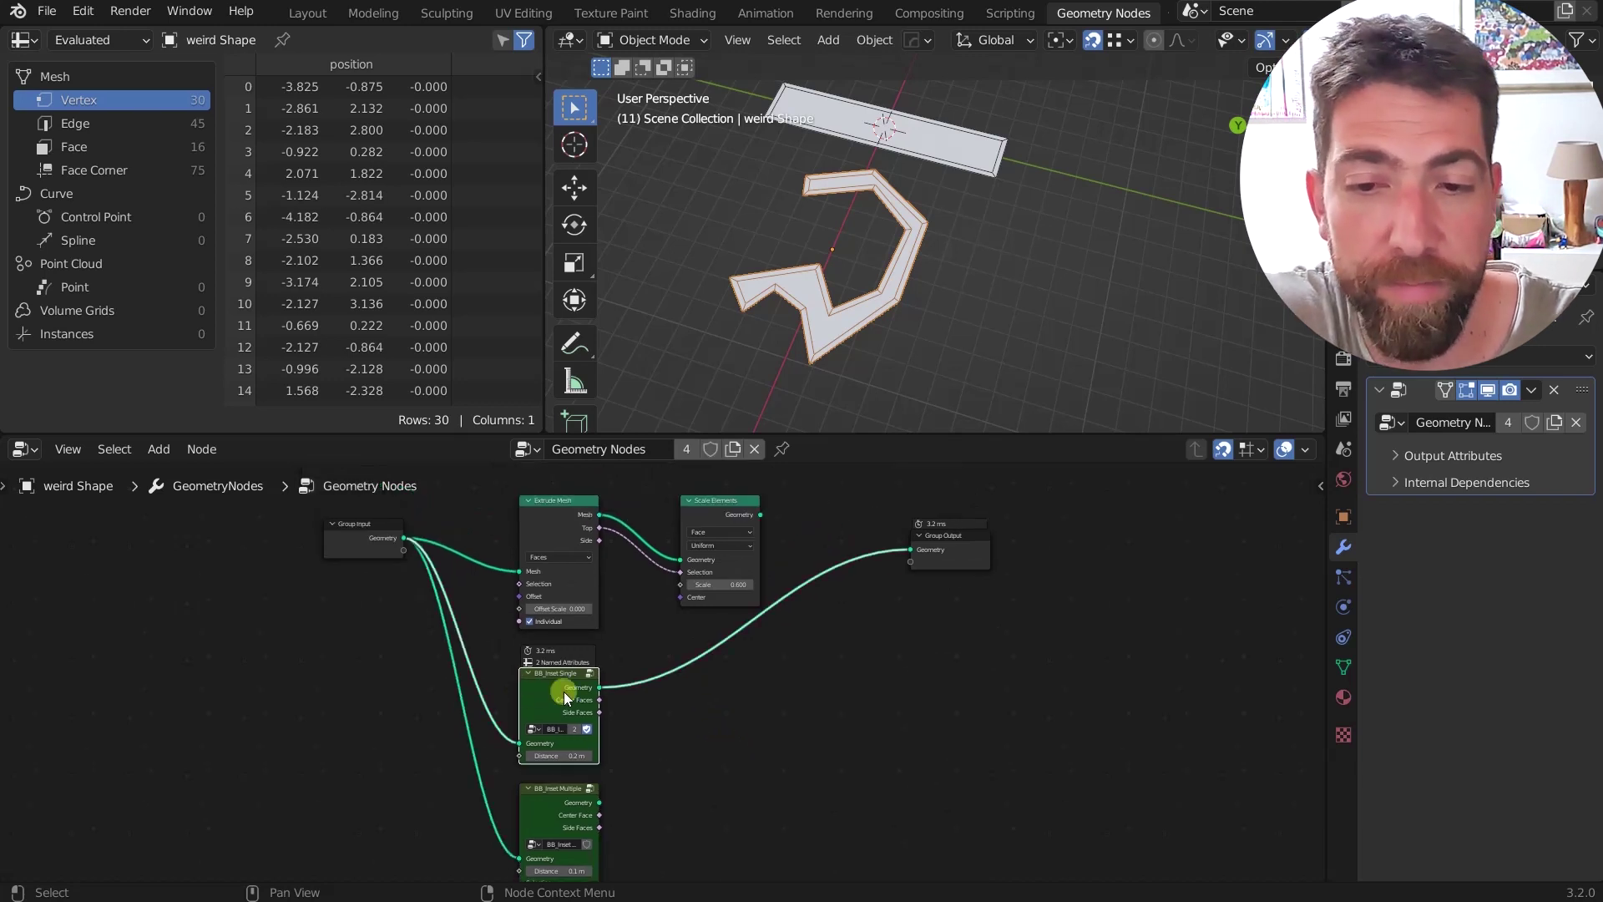
{"action": "middle_click_drag", "start_coordinate": [628, 711], "coordinate": [539, 681]}
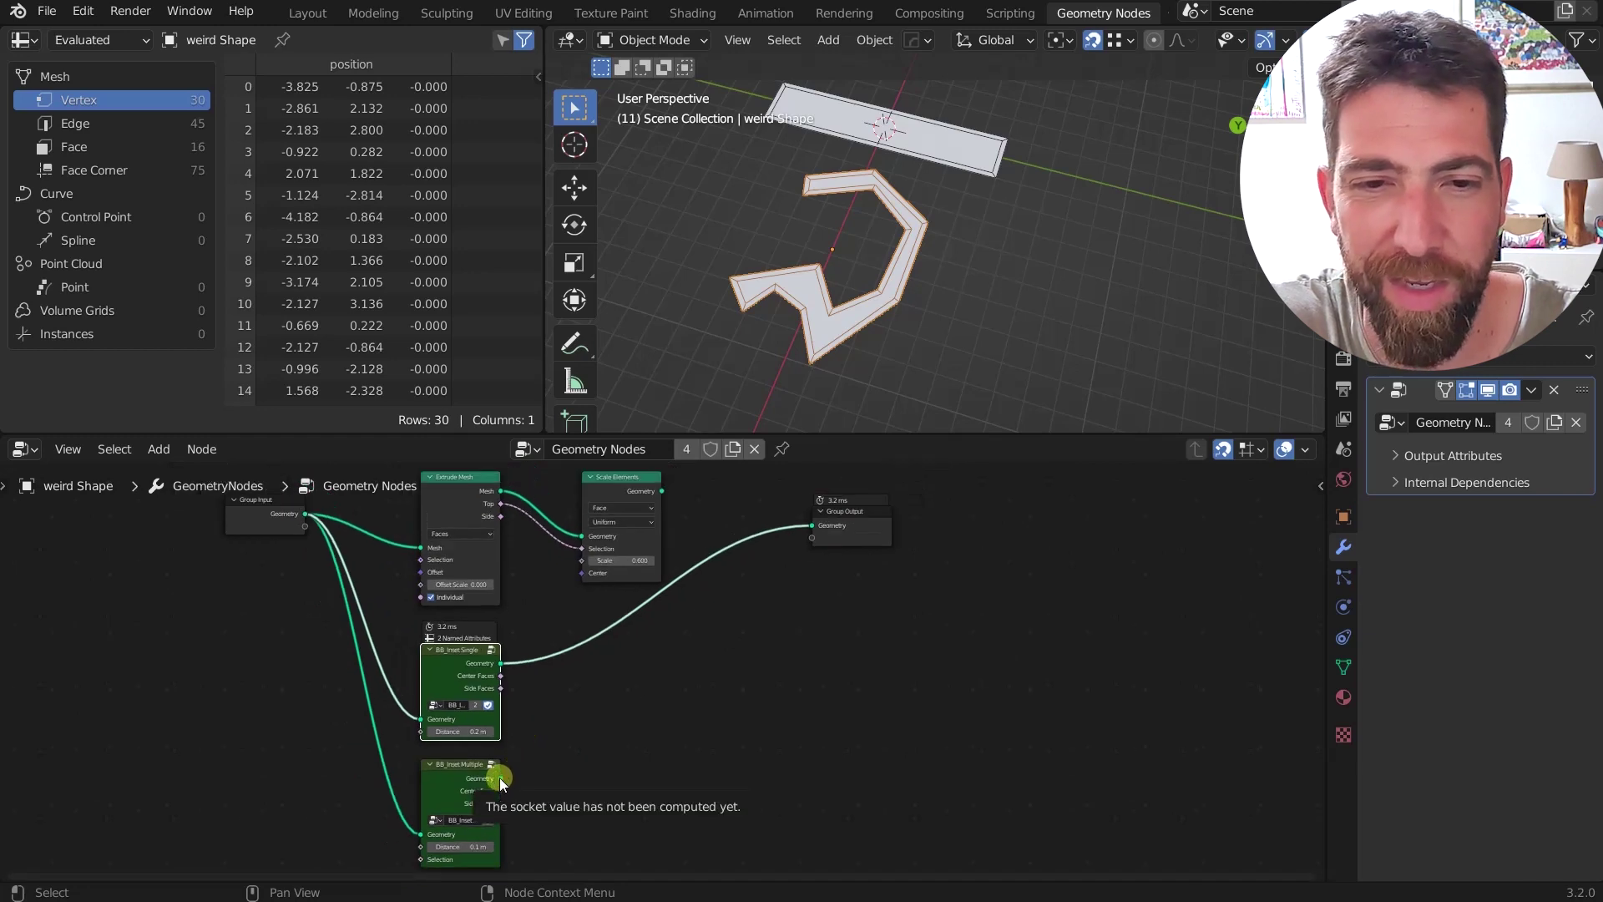
Step: Connect the BB_Inset Multiple node's Geometry output to the Group Output, replacing the BB_Inset Single link
{"action": "scroll", "coordinate": [840, 484], "scroll_direction": "up", "scroll_amount": 4}
{"action": "scroll", "coordinate": [895, 582], "scroll_direction": "down", "scroll_amount": 4}
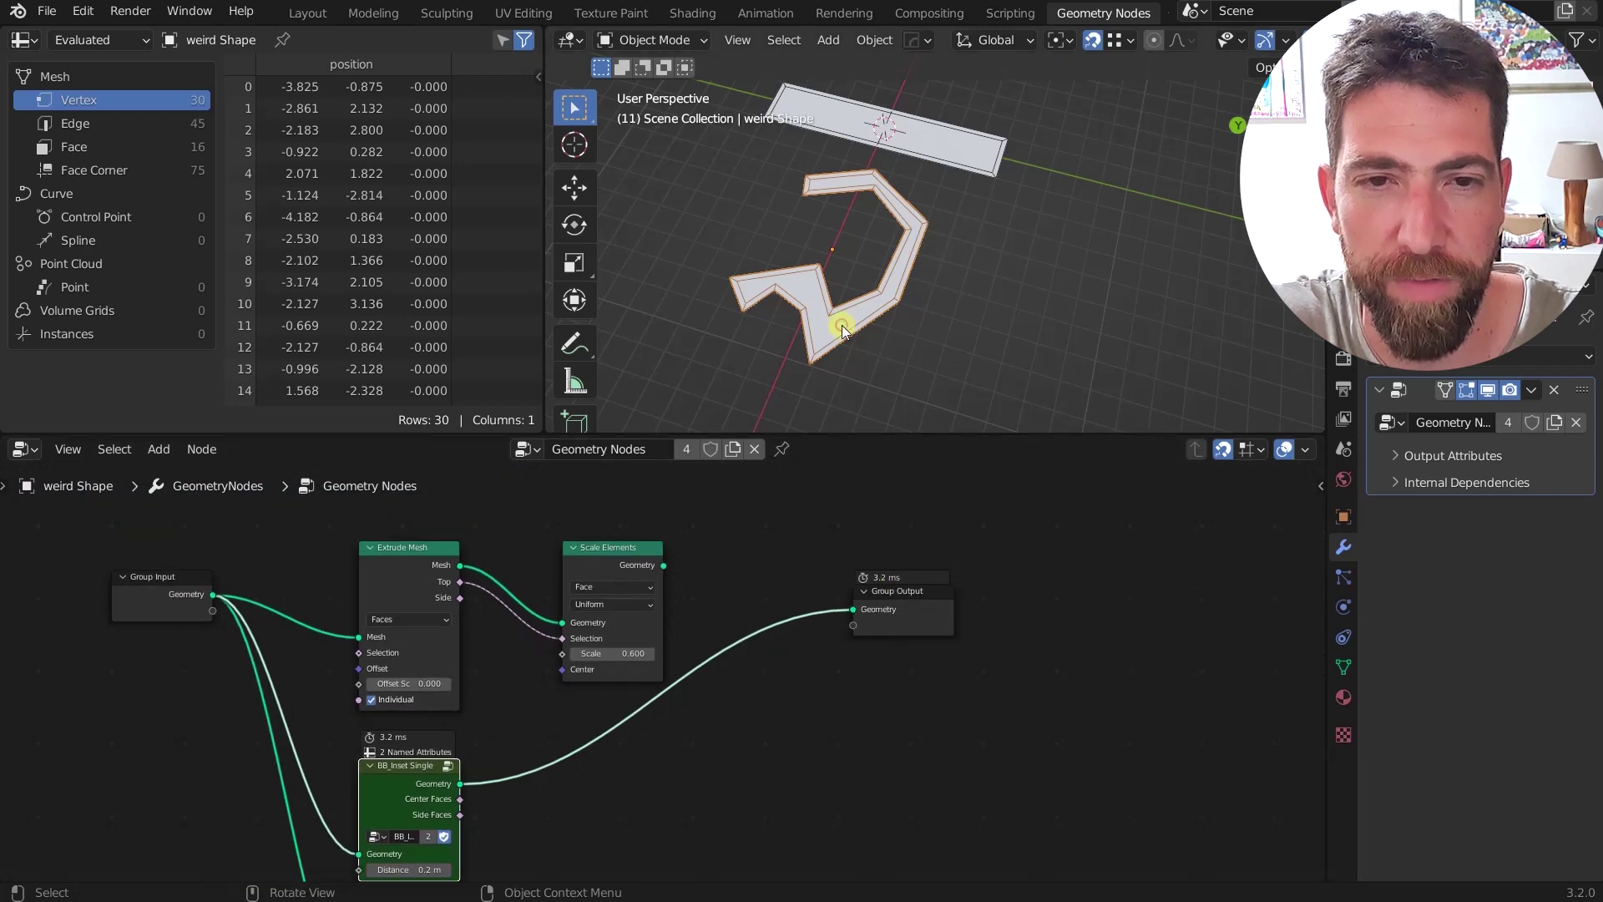
{"action": "scroll", "coordinate": [908, 582], "scroll_direction": "up", "scroll_amount": 2}
{"action": "scroll", "coordinate": [888, 575], "scroll_direction": "down", "scroll_amount": 2}
{"action": "middle_click_drag", "start_coordinate": [613, 752], "coordinate": [588, 678]}
{"action": "scroll", "coordinate": [608, 725], "scroll_direction": "down", "scroll_amount": 3}
{"action": "scroll", "coordinate": [505, 768], "scroll_direction": "up", "scroll_amount": 3}
{"action": "scroll", "coordinate": [519, 750], "scroll_direction": "down", "scroll_amount": 1}
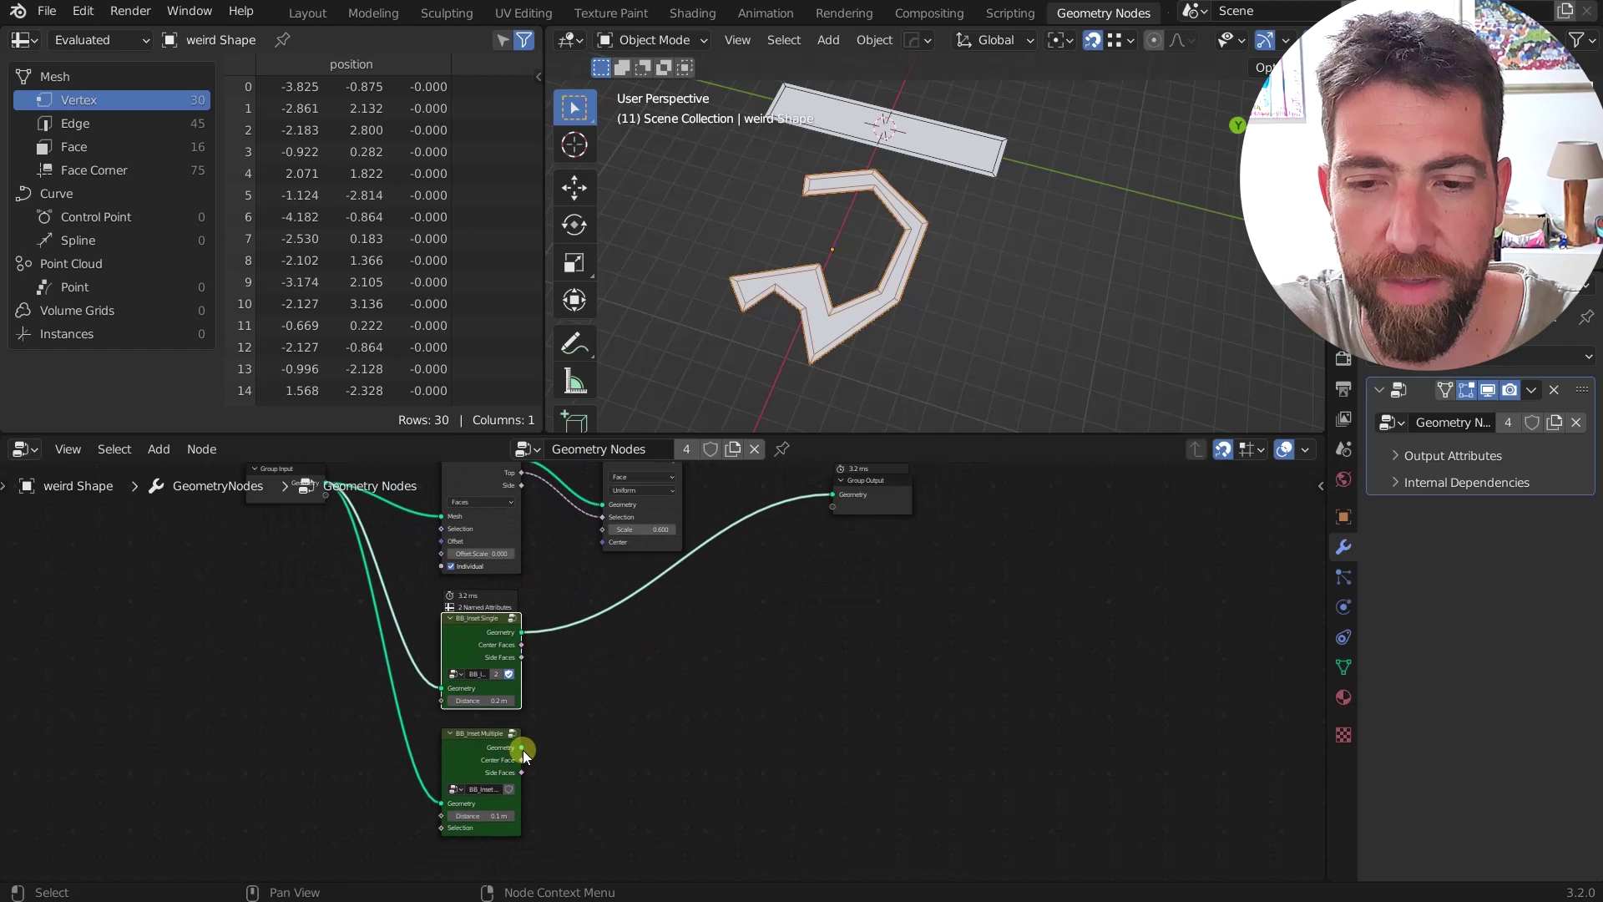
{"action": "left_click_drag", "start_coordinate": [521, 746], "coordinate": [849, 562]}
Step: Check the execution time shown at the Group Output and review the two inset group nodes
{"action": "scroll", "coordinate": [864, 539], "scroll_direction": "up", "scroll_amount": 3}
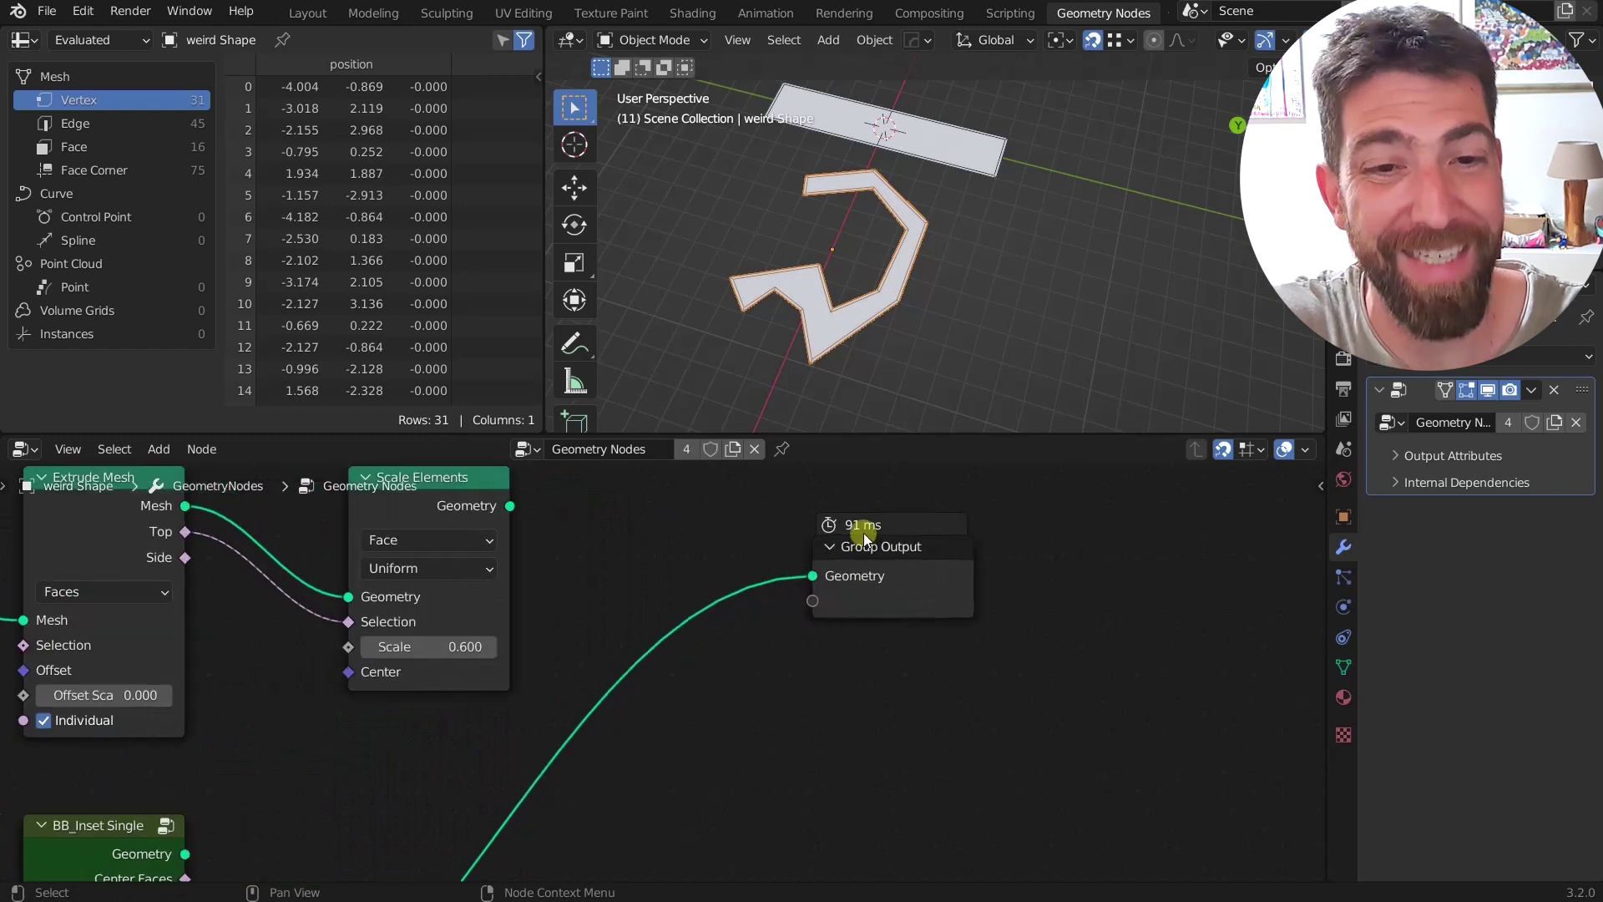
{"action": "scroll", "coordinate": [863, 542], "scroll_direction": "down", "scroll_amount": 5}
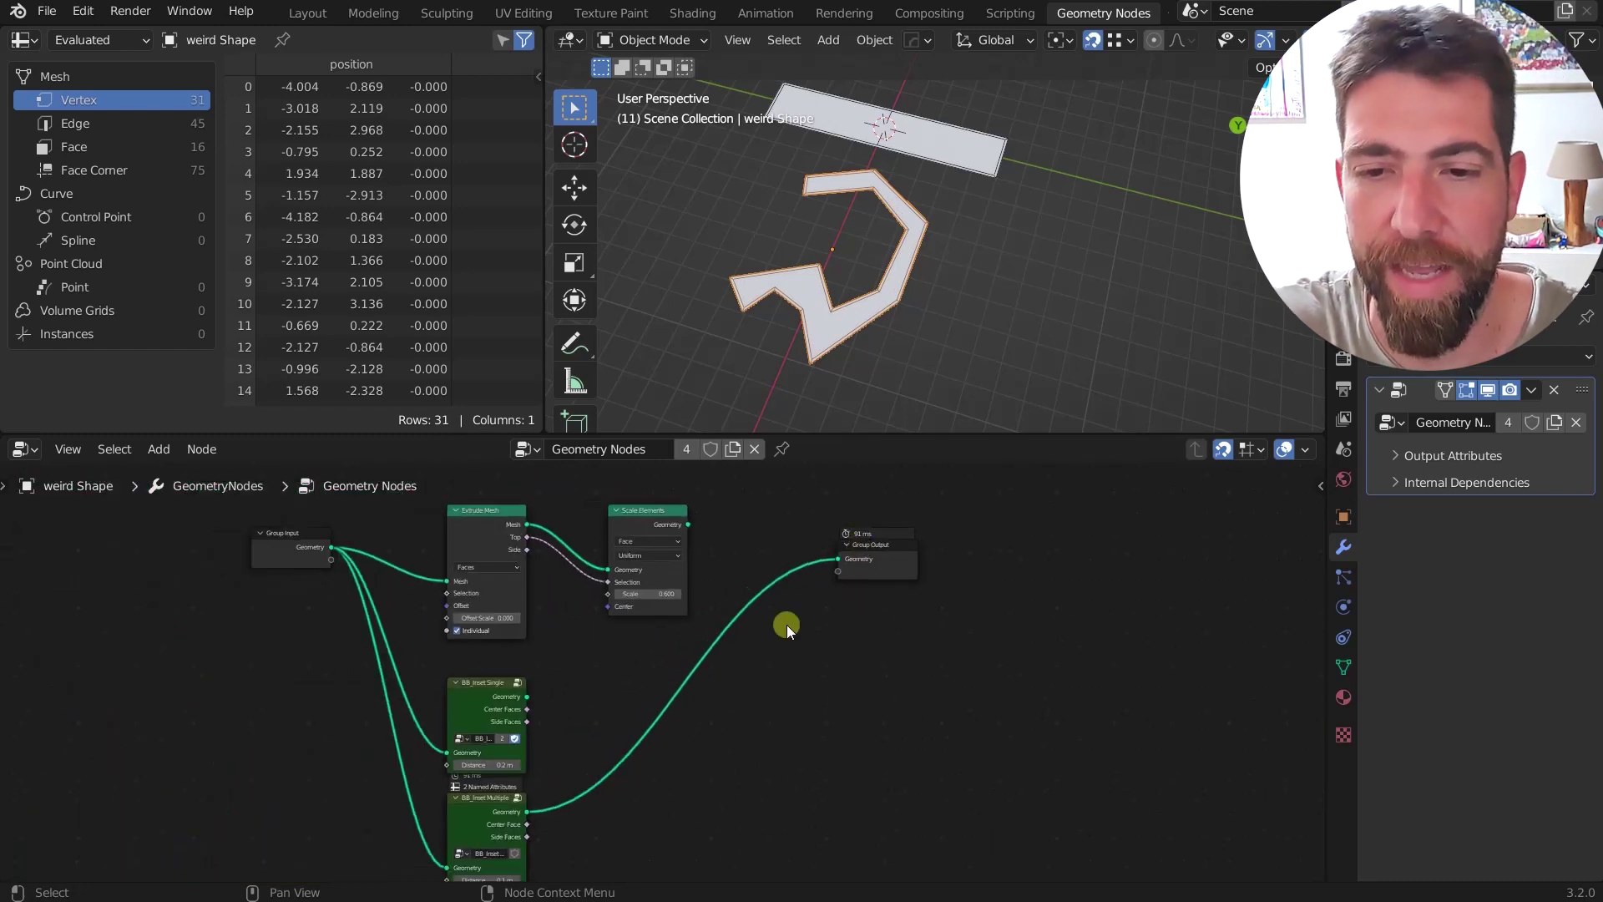
{"action": "scroll", "coordinate": [585, 618], "scroll_direction": "up", "scroll_amount": 4}
{"action": "scroll", "coordinate": [550, 614], "scroll_direction": "down", "scroll_amount": 4}
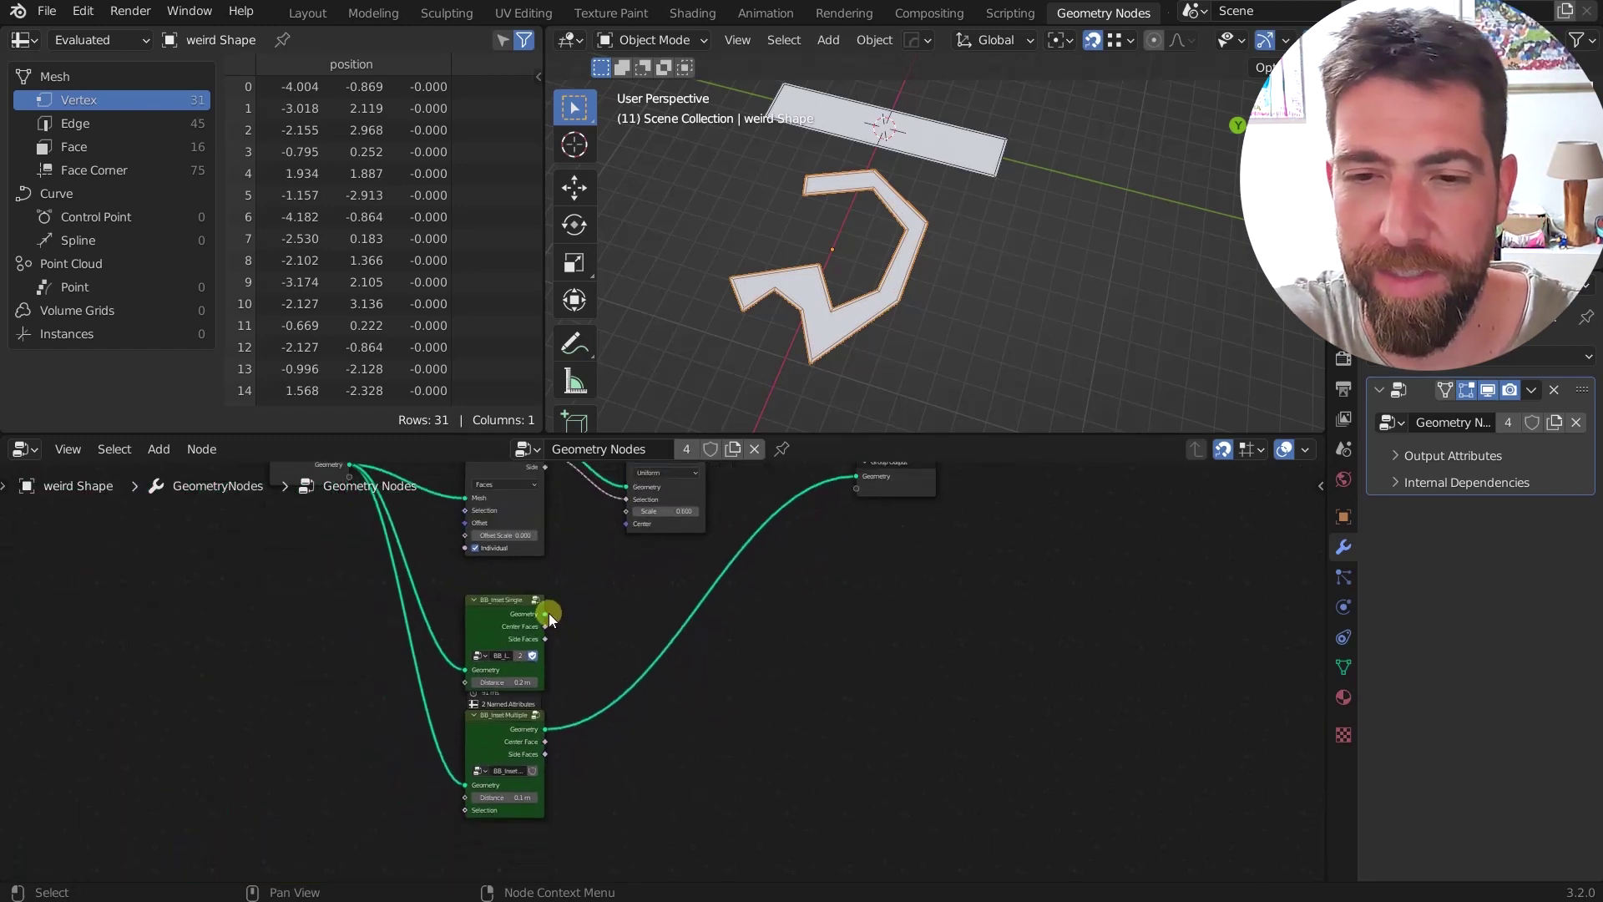
{"action": "middle_click_drag", "start_coordinate": [564, 619], "coordinate": [599, 708]}
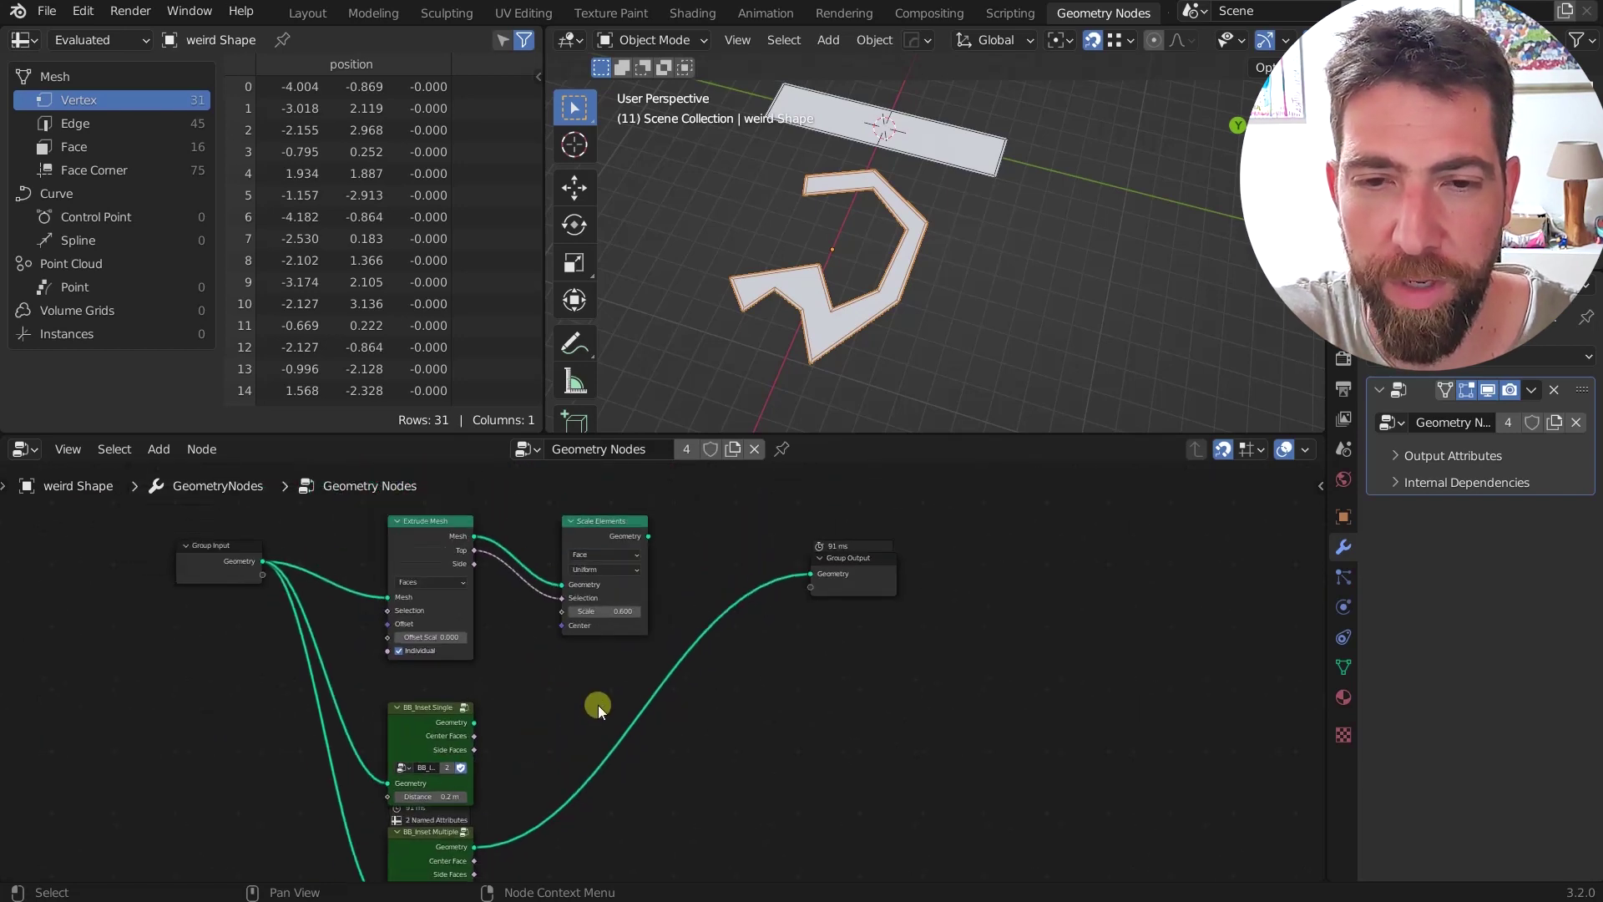
{"action": "scroll", "coordinate": [452, 743], "scroll_direction": "up", "scroll_amount": 6}
{"action": "scroll", "coordinate": [452, 743], "scroll_direction": "down", "scroll_amount": 5}
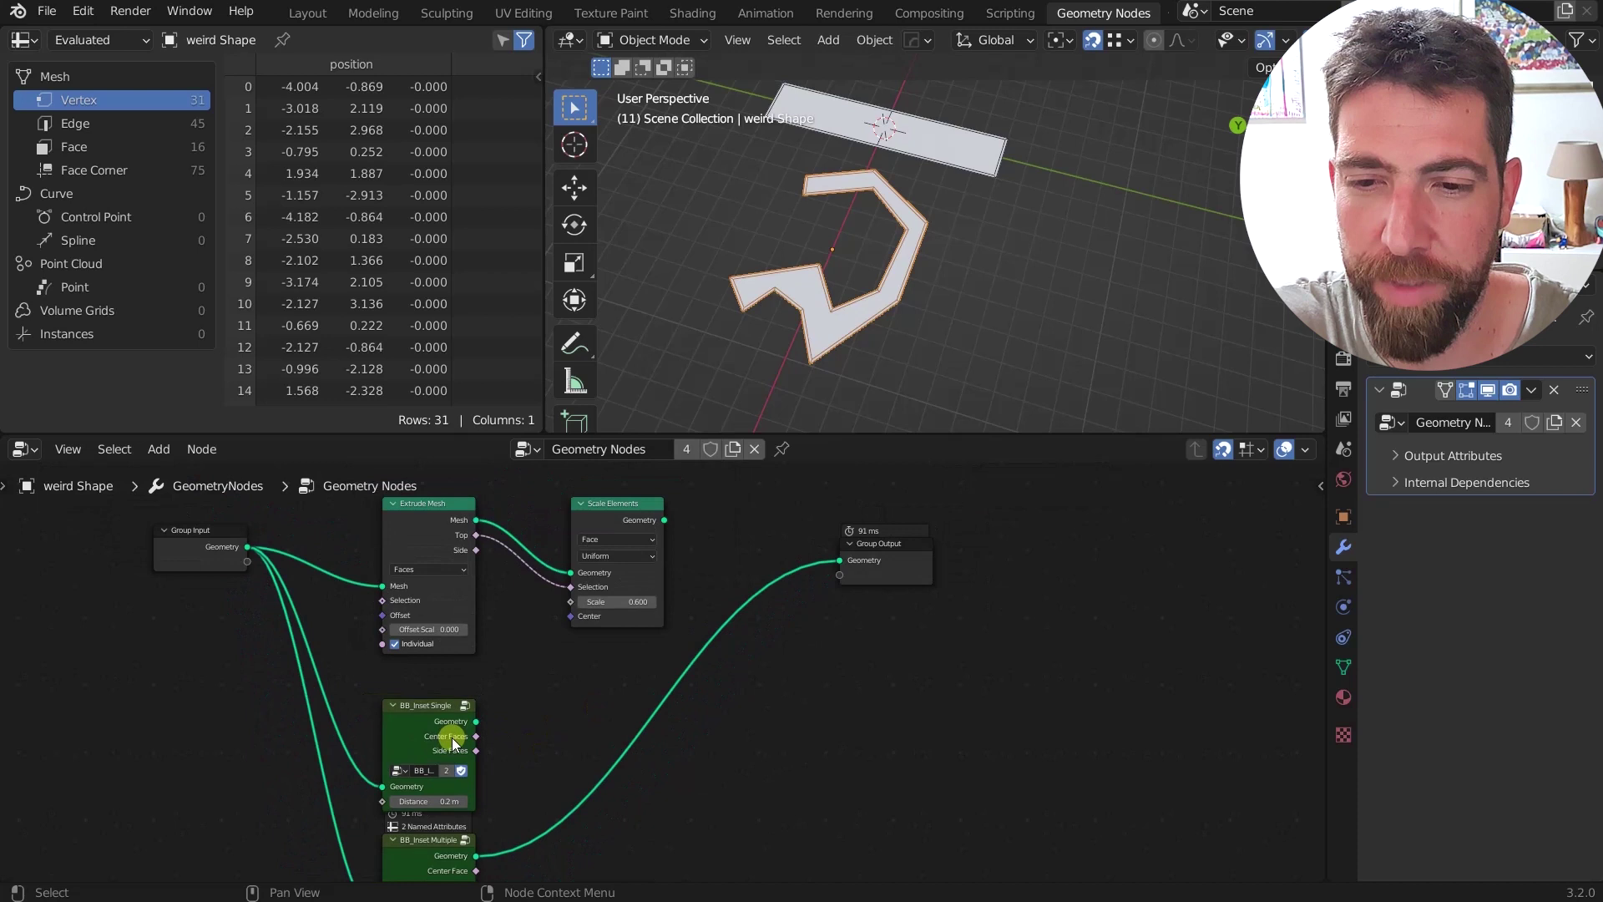
Step: Move the Group Output farther away and insert an Extrude Mesh node on the link between BB_Inset Multiple and Group Output
{"action": "left_click_drag", "start_coordinate": [903, 544], "coordinate": [1056, 543]}
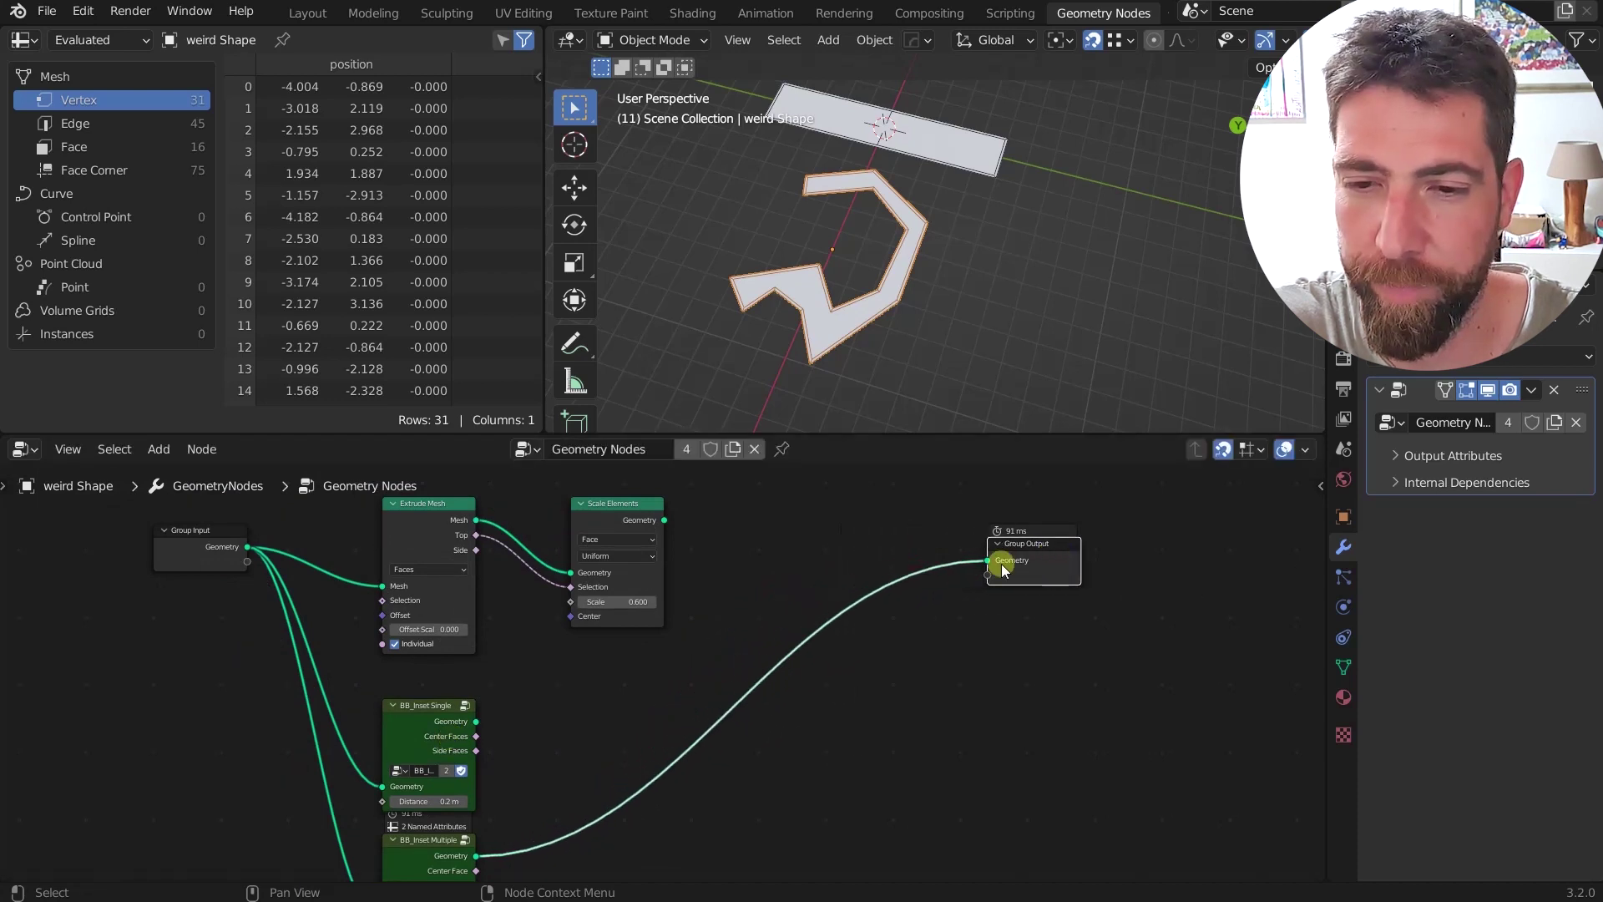
{"action": "middle_click_drag", "start_coordinate": [519, 730], "coordinate": [506, 699]}
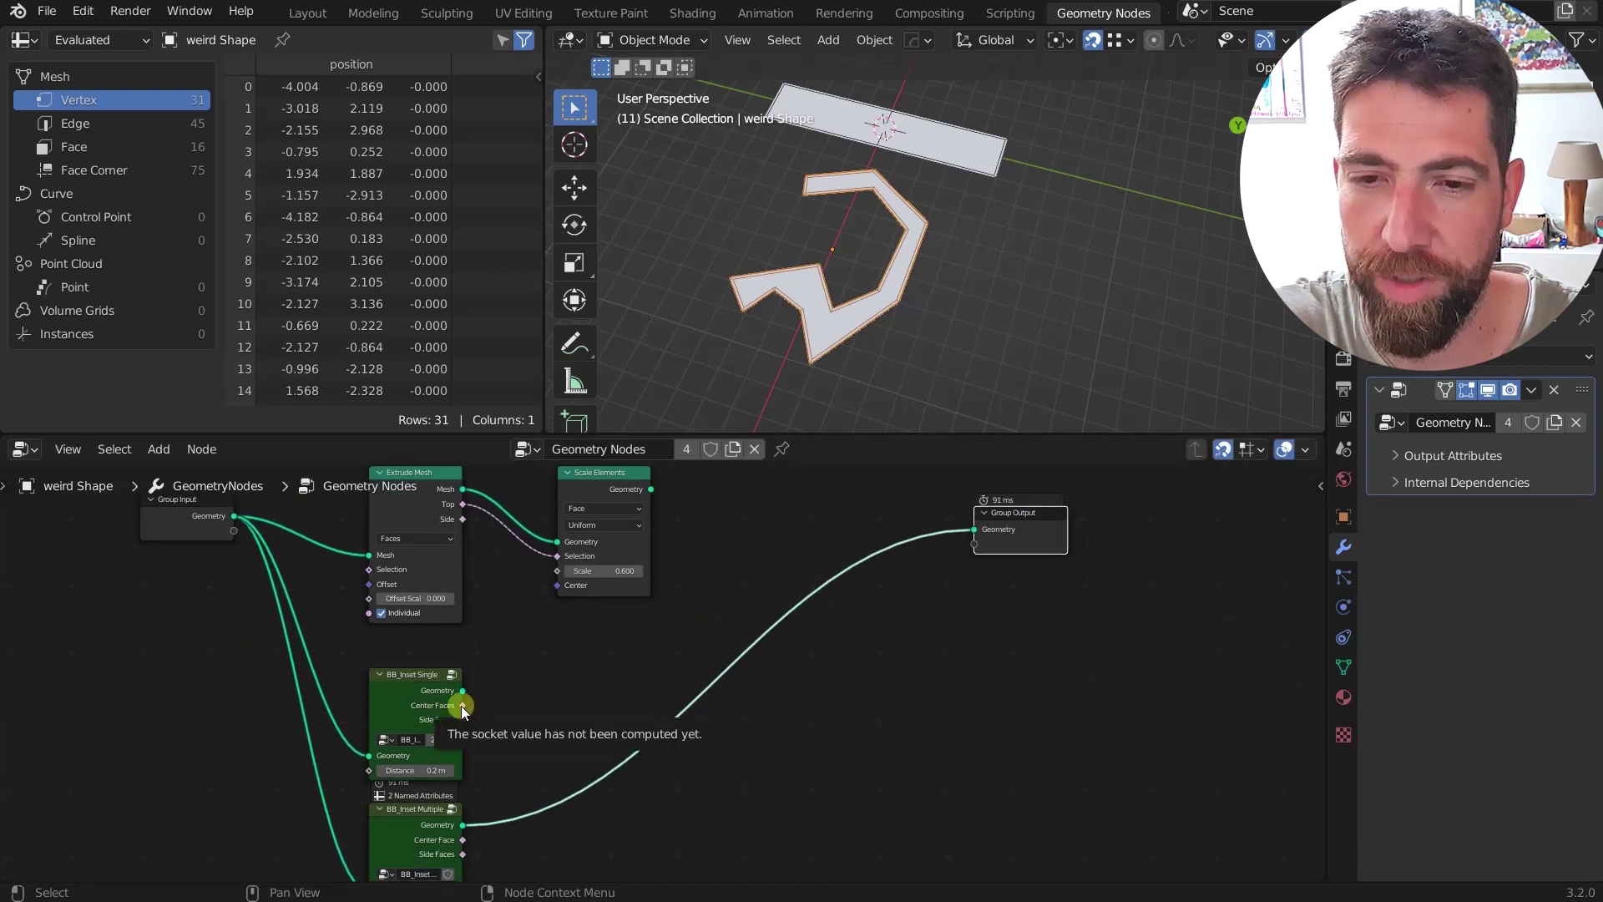
{"action": "middle_click_drag", "start_coordinate": [657, 638], "coordinate": [644, 637]}
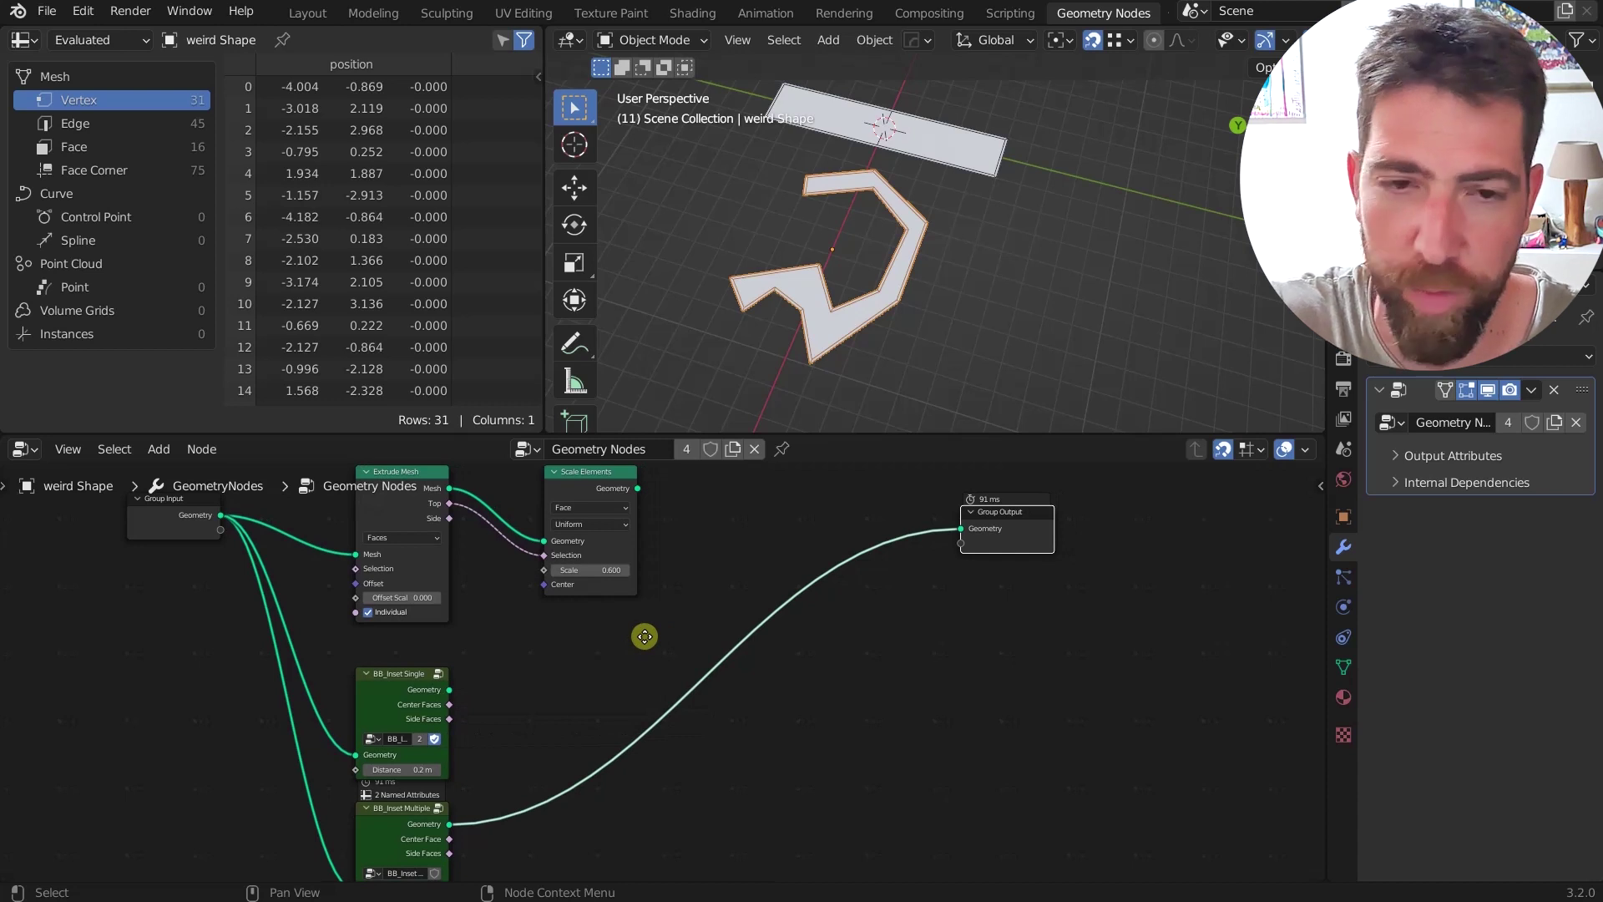
{"action": "key", "text": "Tab"}
{"action": "type", "text": "EXR"}
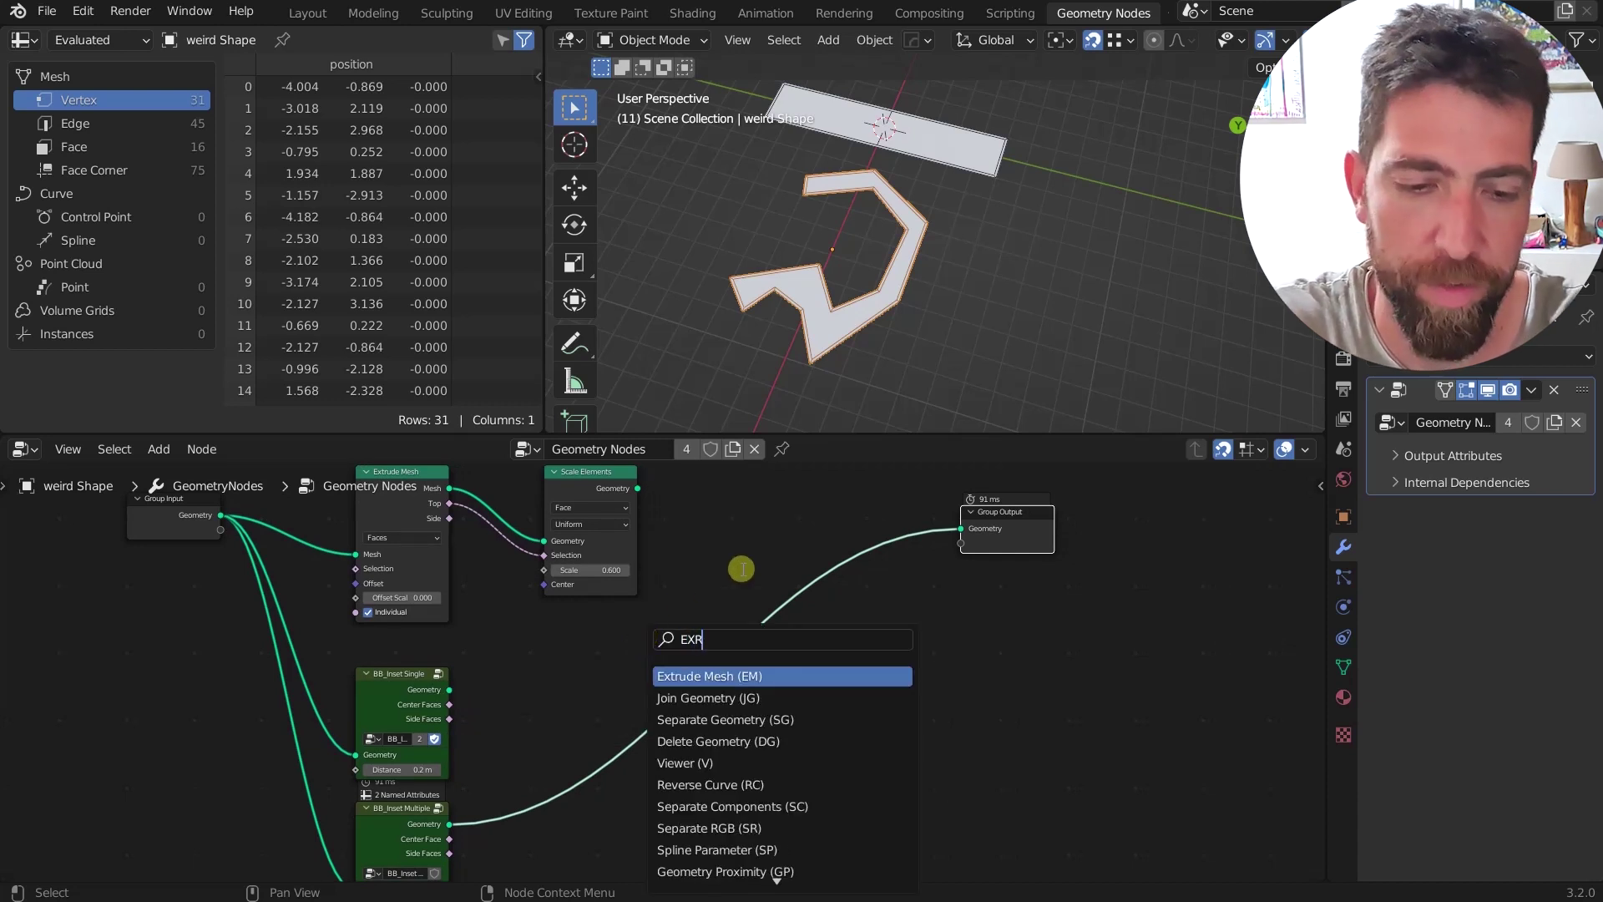
{"action": "key", "text": "BackSpace"}
{"action": "type", "text": "TR"}
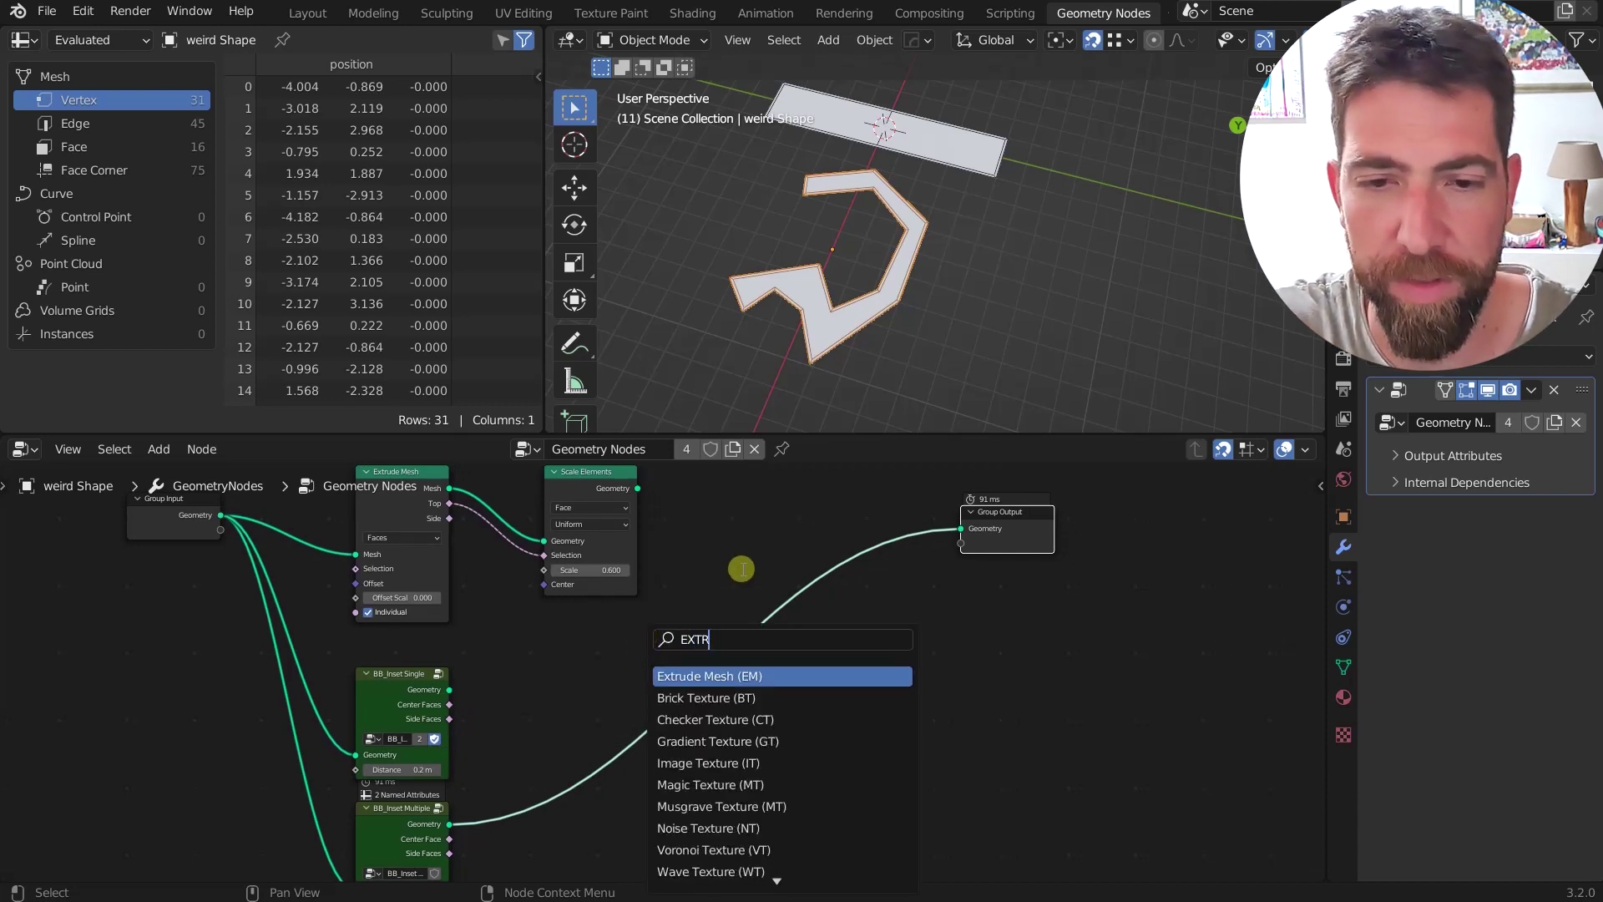
{"action": "key", "text": "Return"}
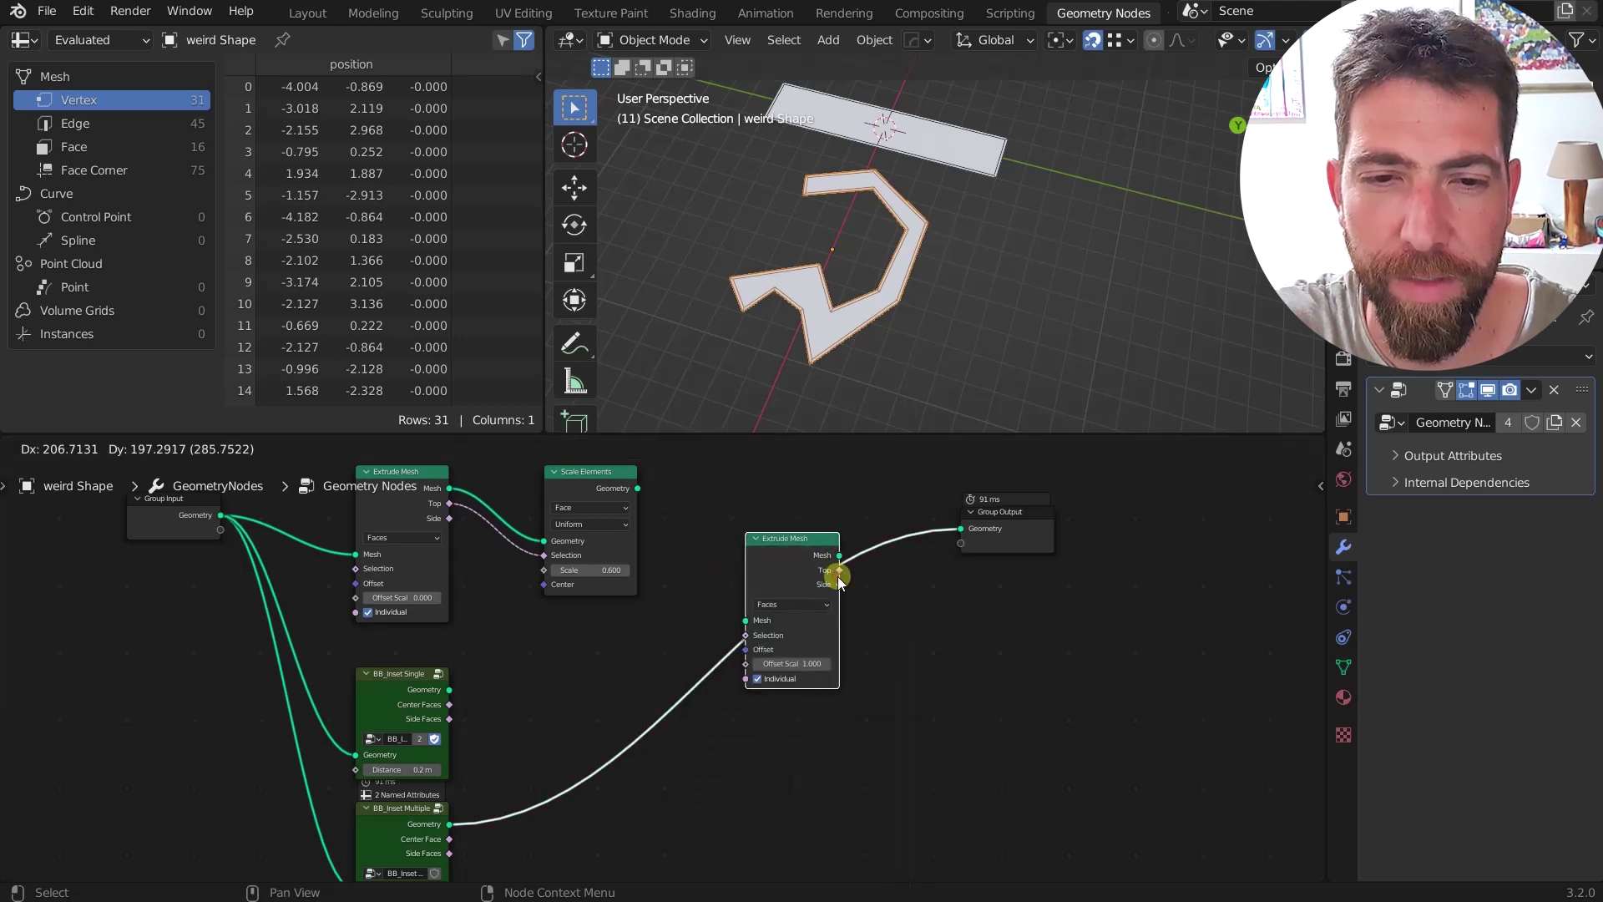
{"action": "left_click", "coordinate": [839, 582]}
{"action": "middle_click_drag", "start_coordinate": [849, 348], "coordinate": [842, 294]}
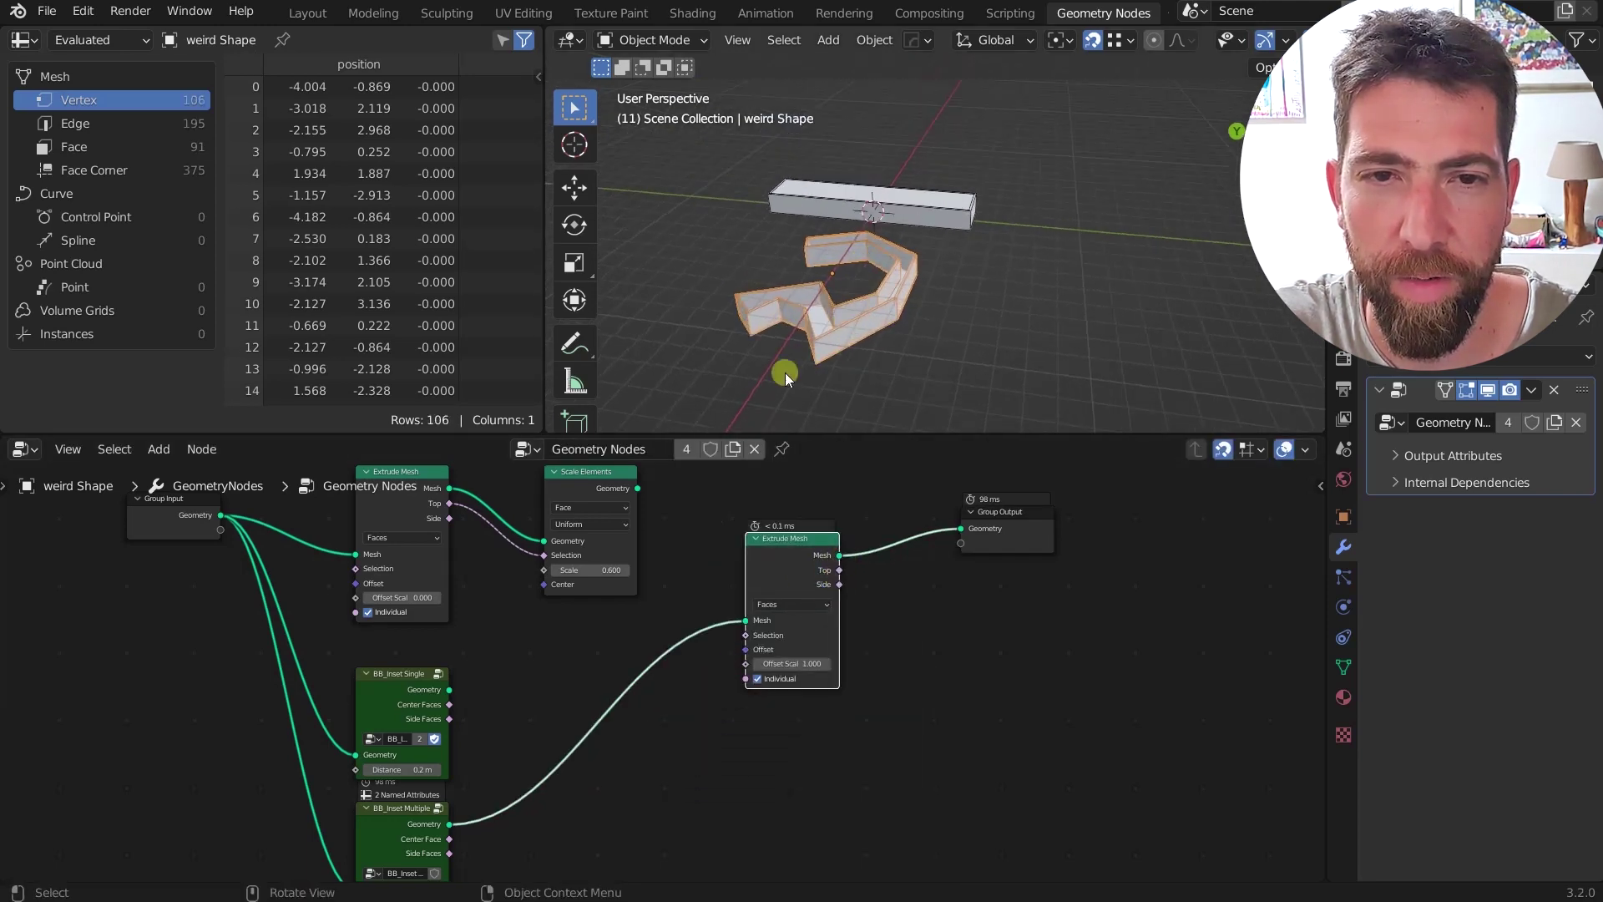
{"action": "scroll", "coordinate": [693, 668], "scroll_direction": "up", "scroll_amount": 2}
{"action": "scroll", "coordinate": [552, 668], "scroll_direction": "down", "scroll_amount": 2}
Step: Link BB_Inset Multiple's Center Face output to the new Extrude Mesh node's Selection and set its Offset Scale to -1
{"action": "middle_click_drag", "start_coordinate": [469, 740], "coordinate": [466, 648]}
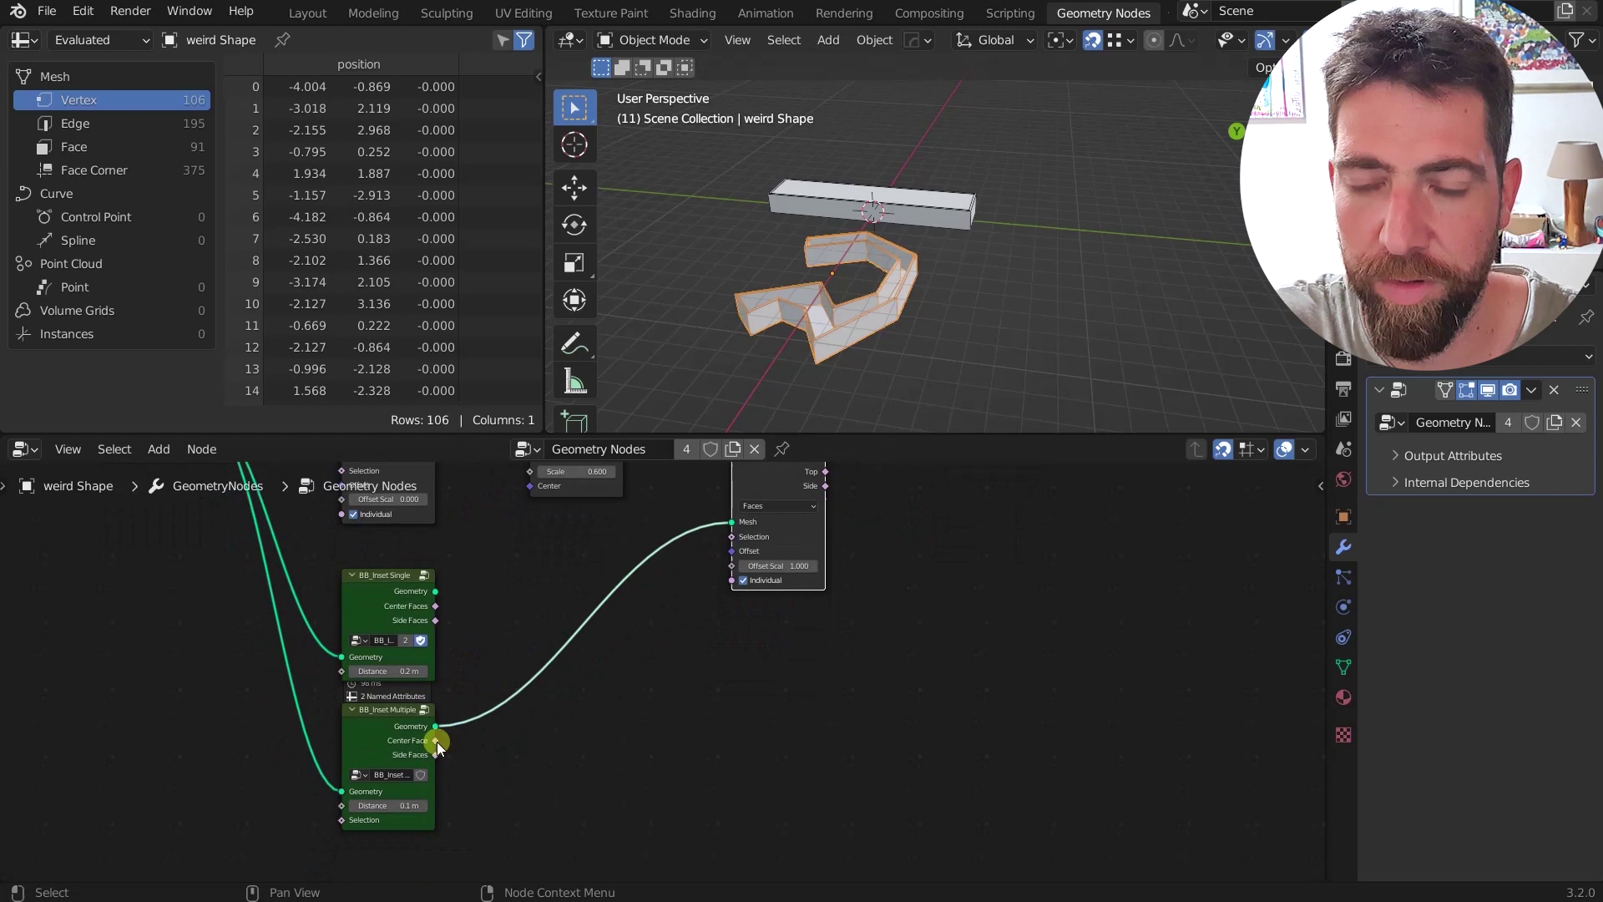
{"action": "left_click_drag", "start_coordinate": [436, 741], "coordinate": [653, 688]}
{"action": "left_click_drag", "start_coordinate": [732, 548], "coordinate": [734, 539]}
{"action": "scroll", "coordinate": [814, 325], "scroll_direction": "up", "scroll_amount": 3}
{"action": "middle_click_drag", "start_coordinate": [814, 326], "coordinate": [837, 252]}
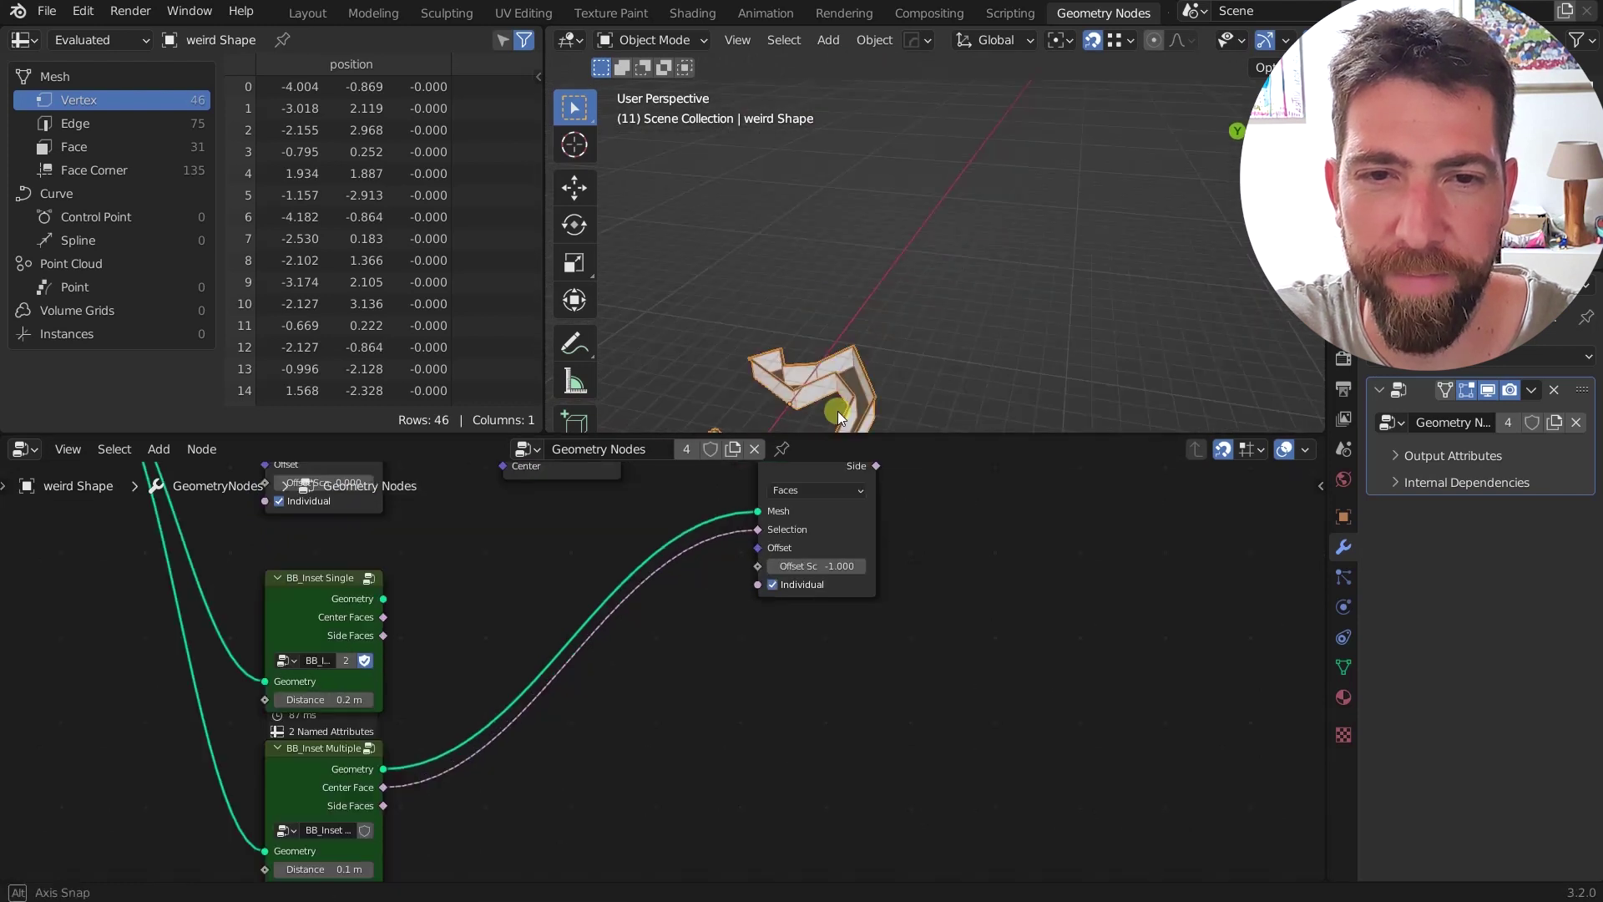
{"action": "scroll", "coordinate": [844, 345], "scroll_direction": "down", "scroll_amount": 4}
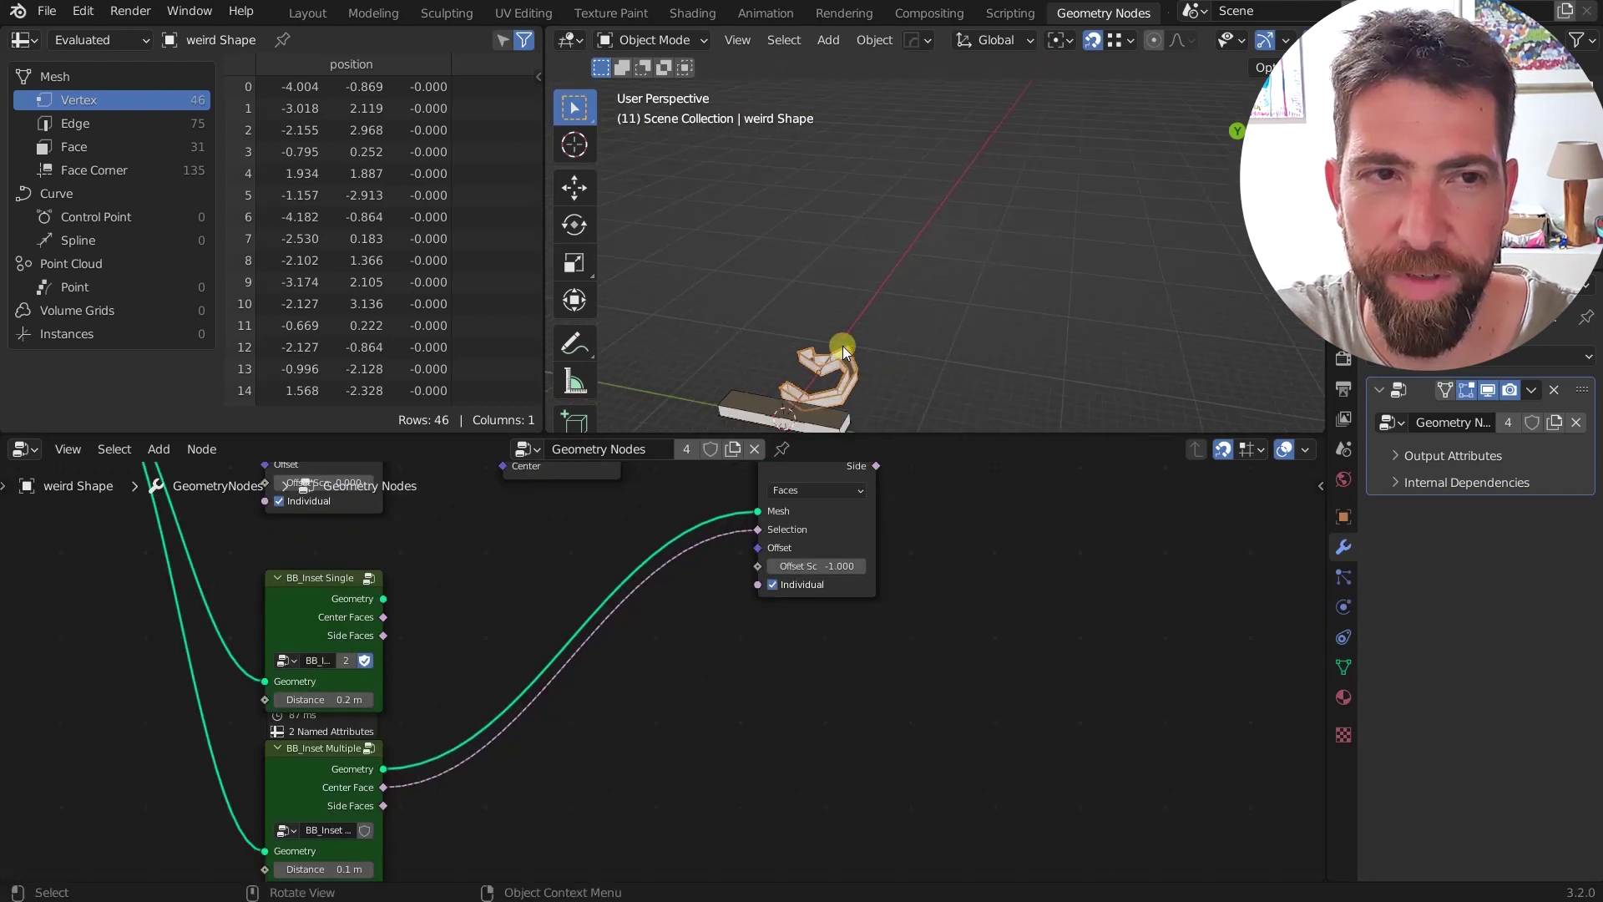
{"action": "scroll", "coordinate": [603, 556], "scroll_direction": "down", "scroll_amount": 2}
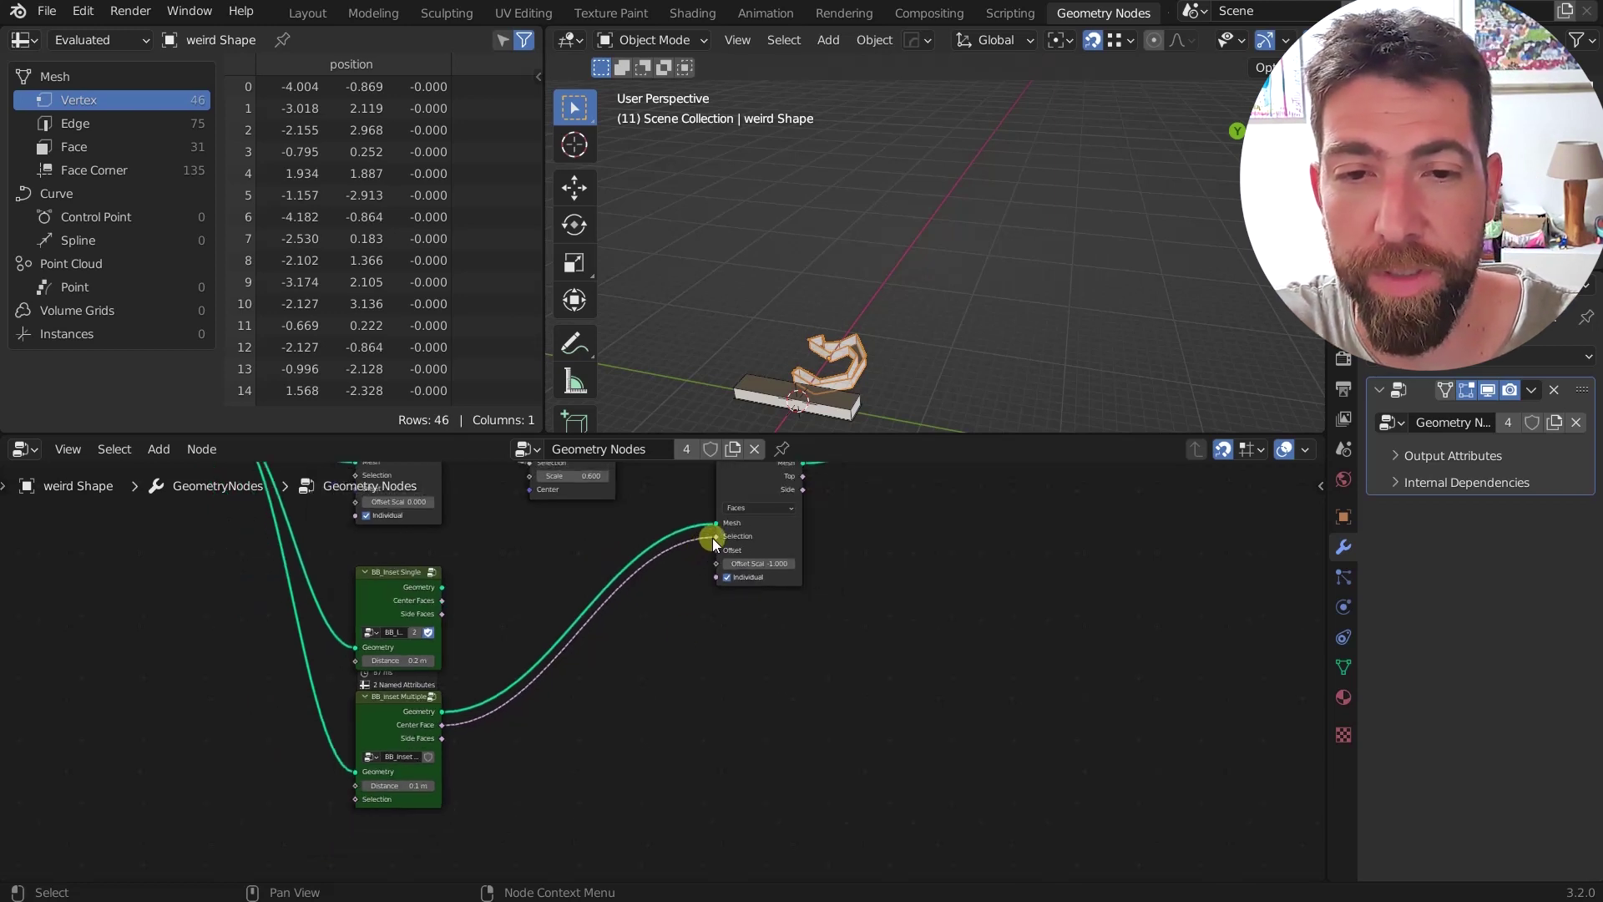
Step: Mute the Extrude Mesh node placed before the Group Output
{"action": "scroll", "coordinate": [713, 538], "scroll_direction": "down", "scroll_amount": 2}
{"action": "left_click", "coordinate": [735, 519]}
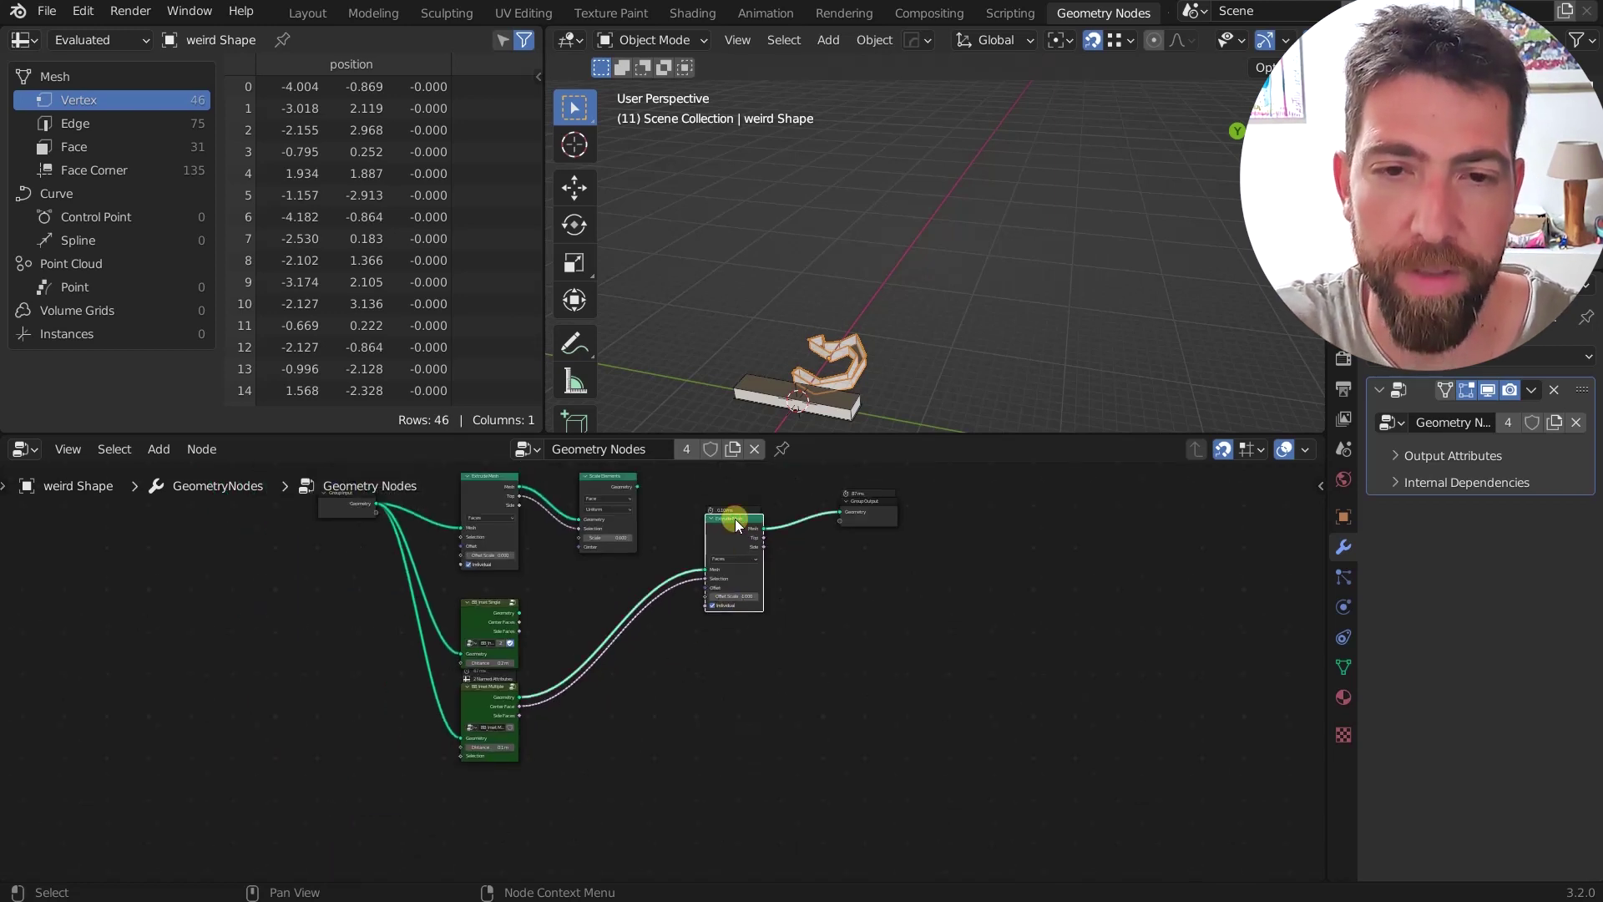
{"action": "key", "text": "m"}
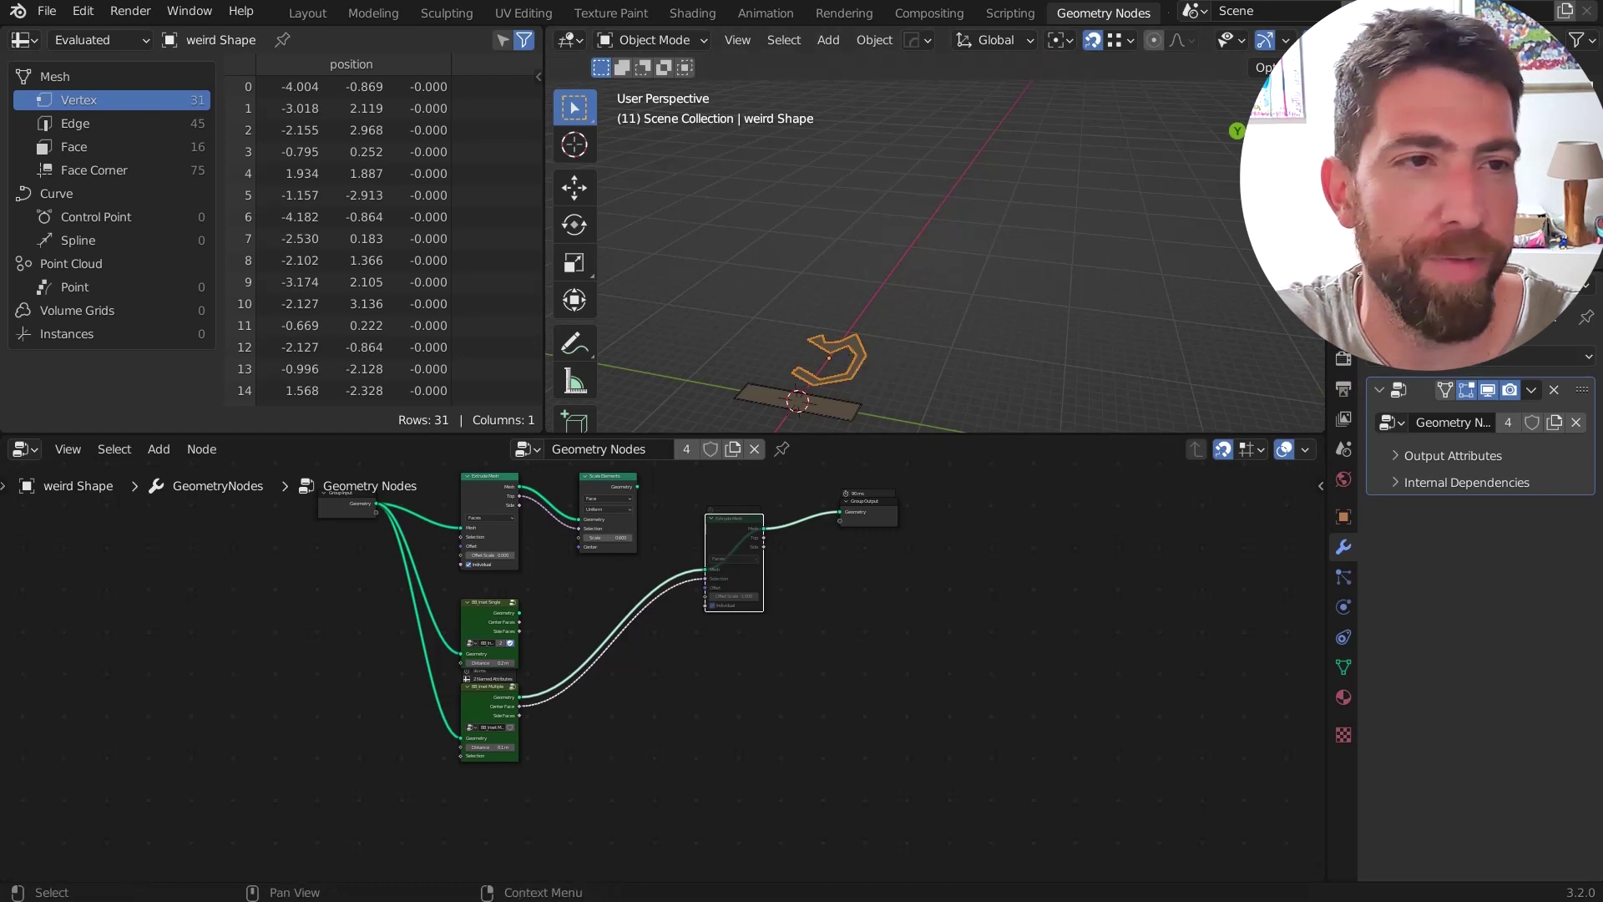
Step: Reveal the hidden Cube in the viewport and select it
{"action": "key", "text": "alt+h"}
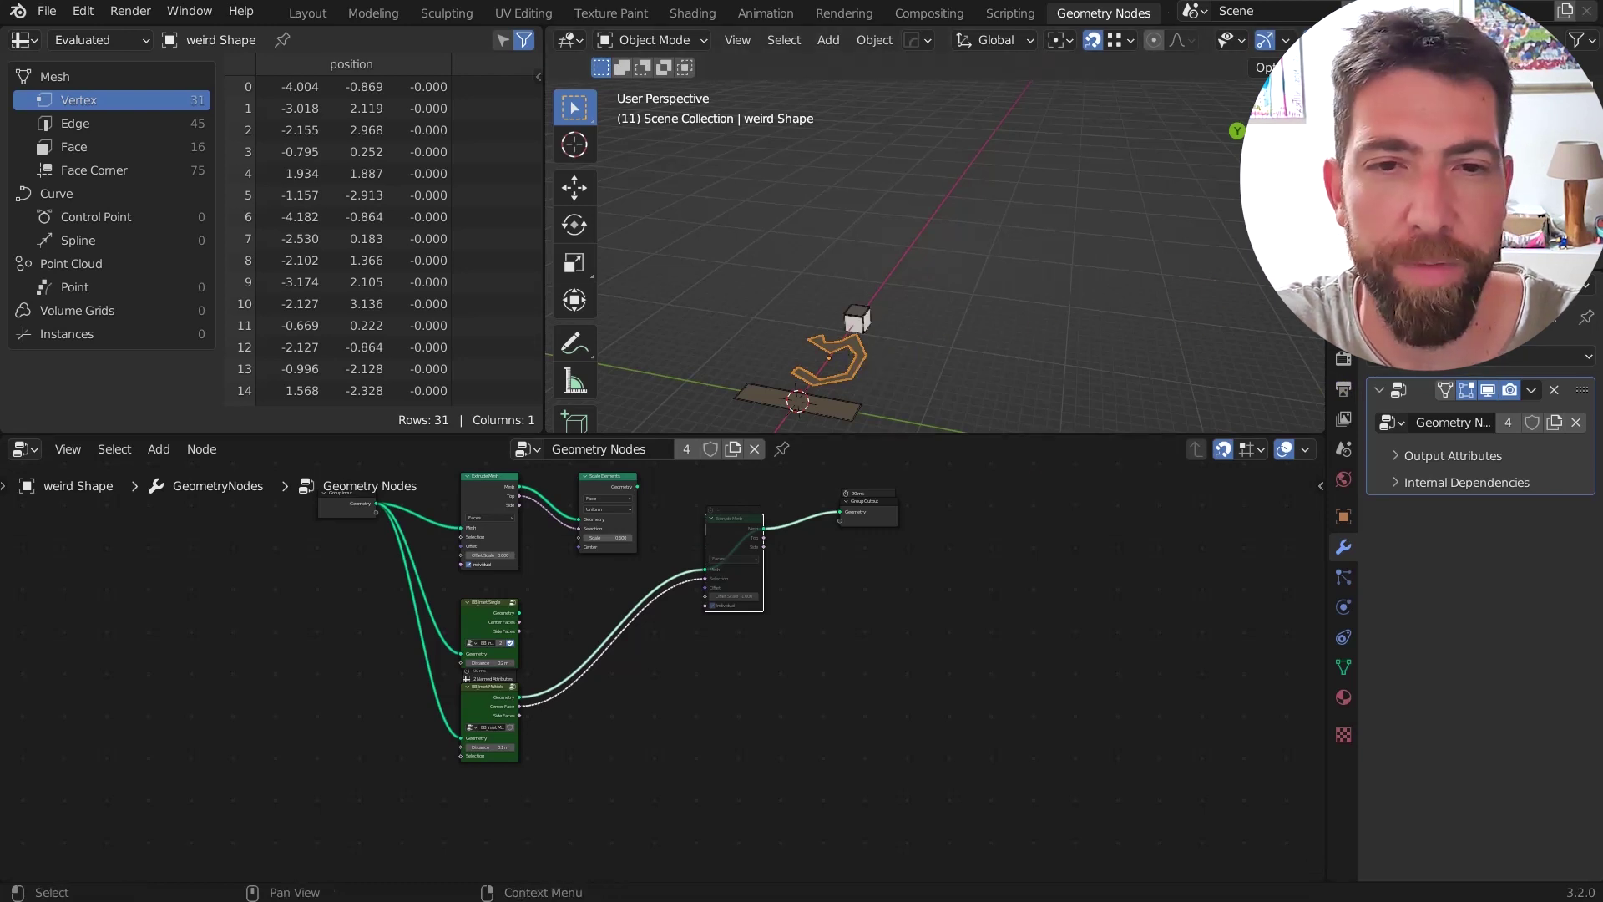
{"action": "scroll", "coordinate": [851, 320], "scroll_direction": "up", "scroll_amount": 8}
{"action": "left_click", "coordinate": [873, 324]}
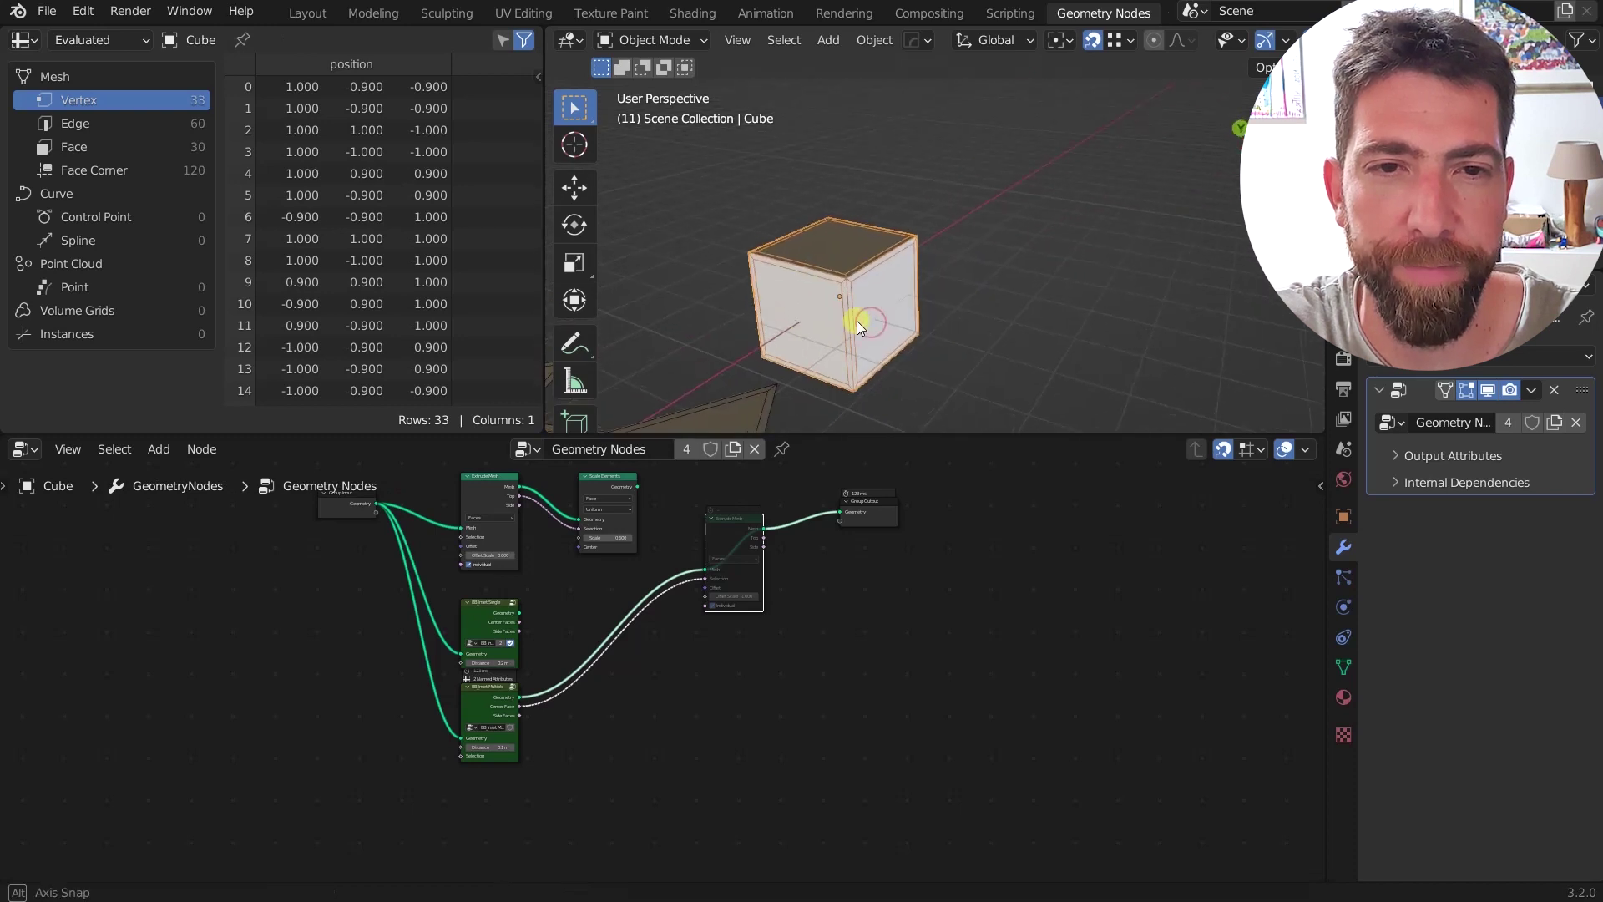
Step: Switch the 3D viewport to Solid shading with the cube and the flat shapes in view
{"action": "middle_click_drag", "start_coordinate": [895, 354], "coordinate": [835, 117]}
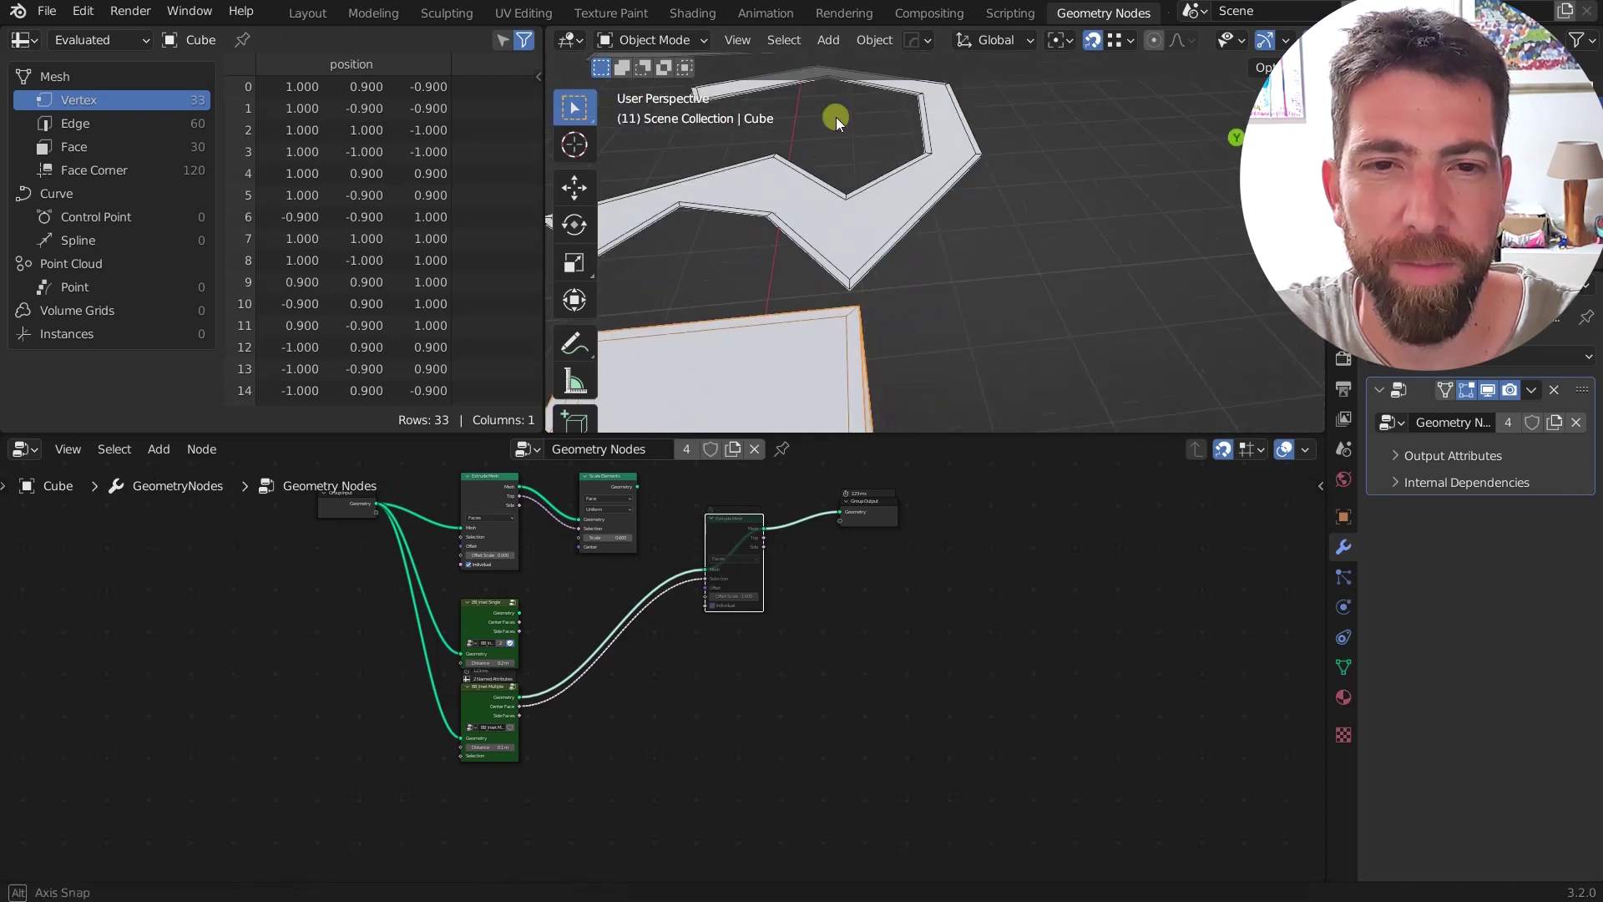
{"action": "scroll", "coordinate": [845, 233], "scroll_direction": "down", "scroll_amount": 7}
{"action": "middle_click_drag", "start_coordinate": [845, 233], "coordinate": [787, 290]}
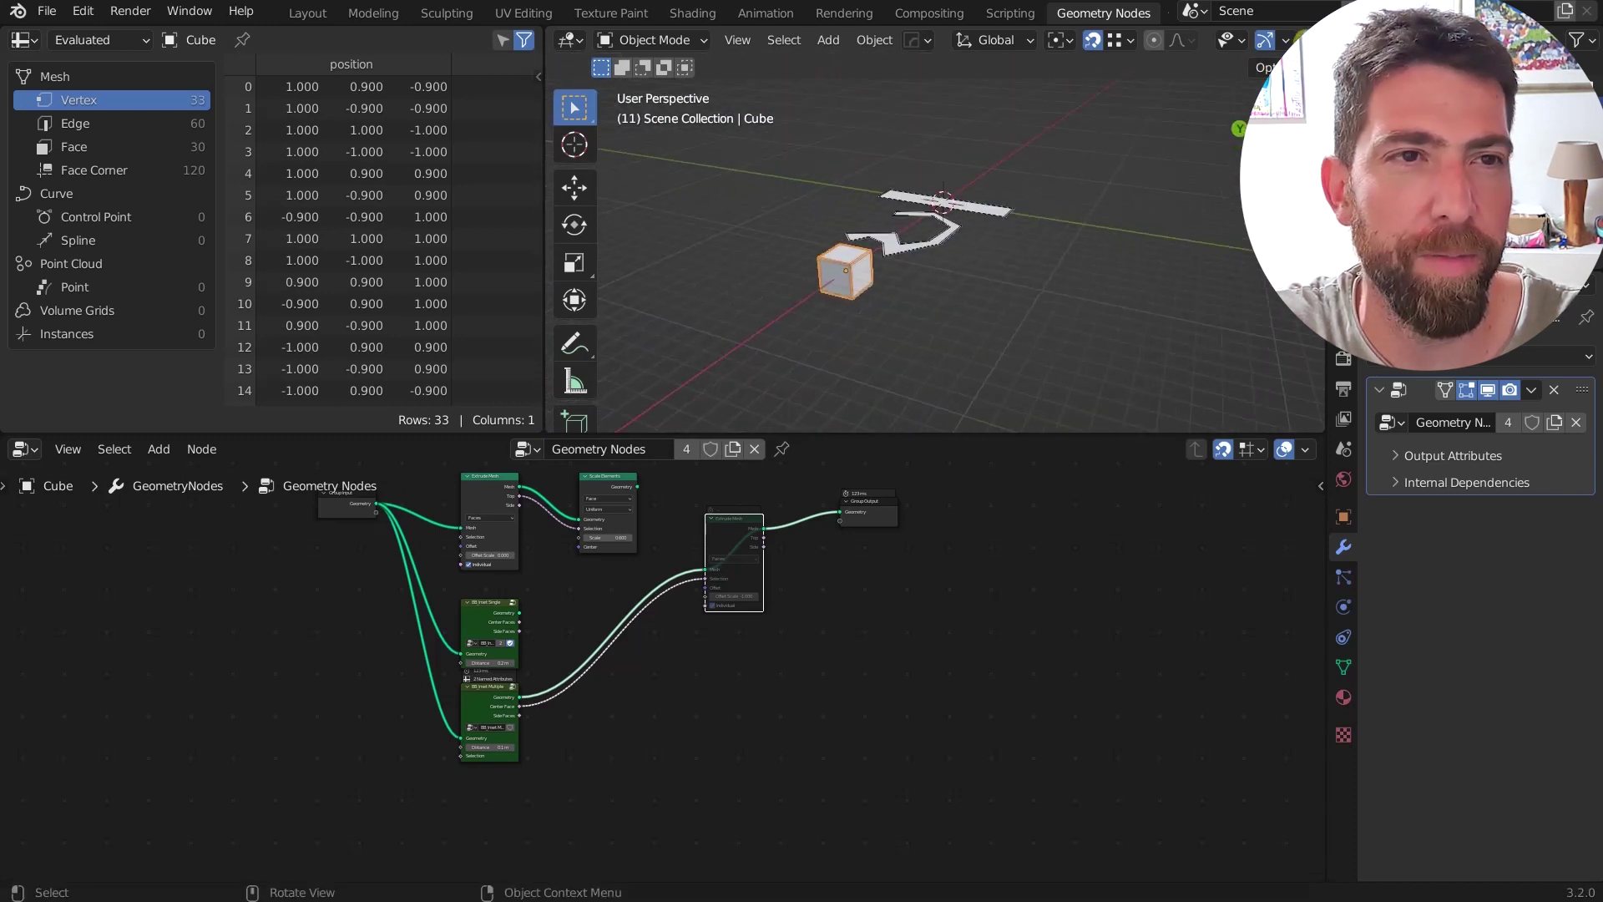
{"action": "scroll", "coordinate": [1261, 40], "scroll_direction": "down", "scroll_amount": 4}
{"action": "left_click", "coordinate": [1278, 41]}
{"action": "scroll", "coordinate": [878, 248], "scroll_direction": "up", "scroll_amount": 7}
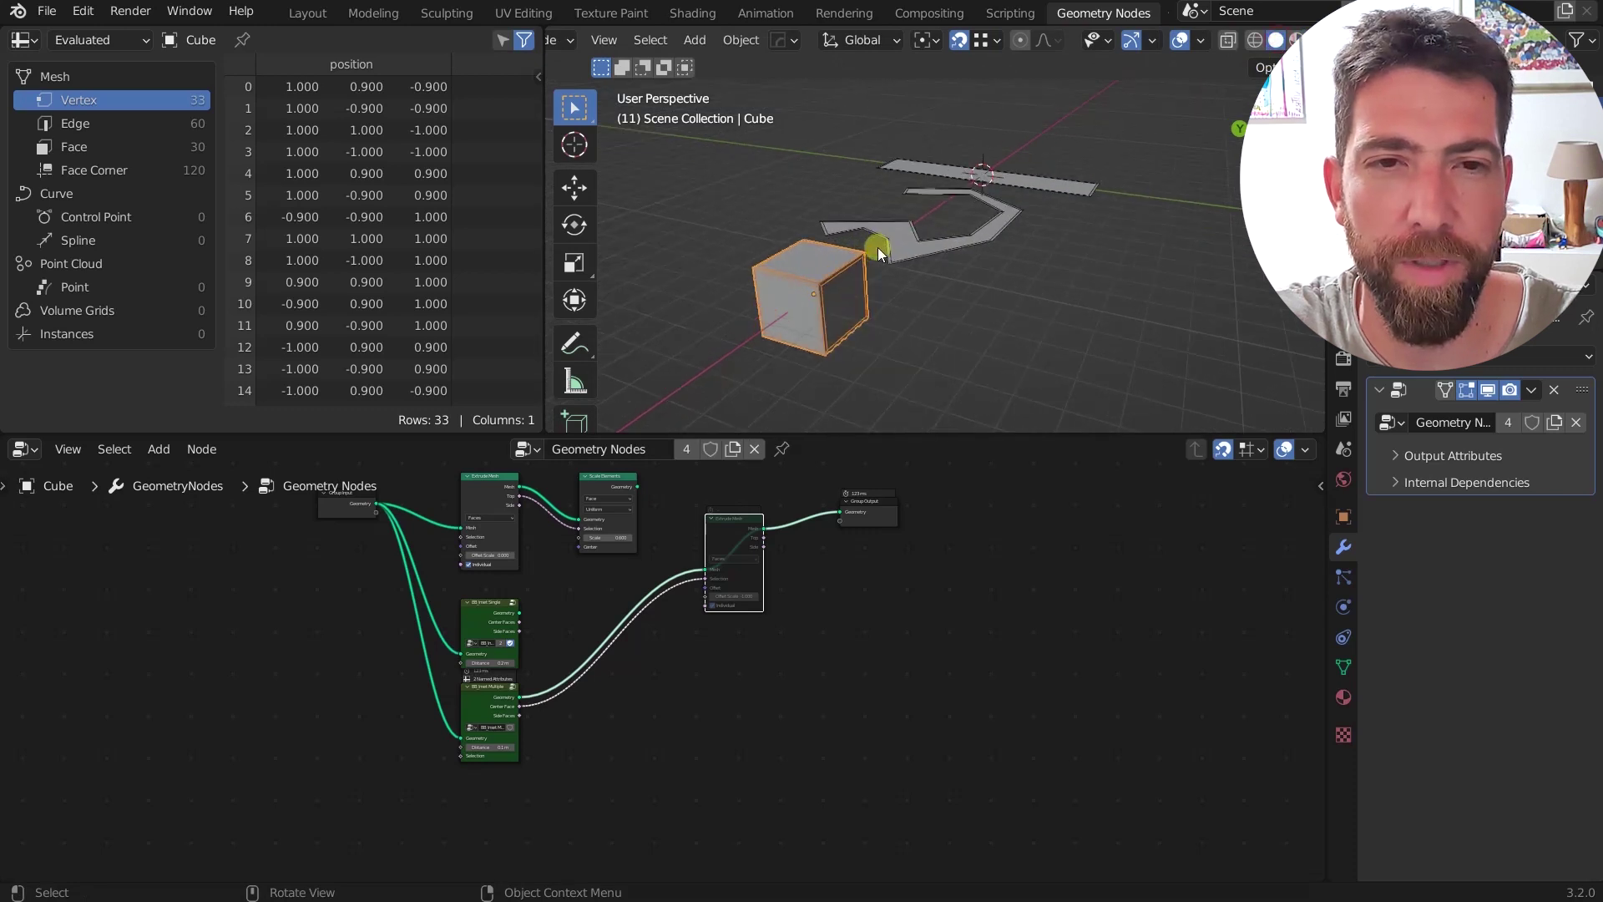
Step: Enter Edit Mode on the Cube and scale its mesh by 5 along the Y axis
{"action": "left_click", "coordinate": [915, 312]}
{"action": "middle_click_drag", "start_coordinate": [856, 288], "coordinate": [836, 359]}
{"action": "left_click", "coordinate": [818, 307]}
{"action": "scroll", "coordinate": [818, 307], "scroll_direction": "down", "scroll_amount": 2}
{"action": "scroll", "coordinate": [768, 679], "scroll_direction": "down", "scroll_amount": 3}
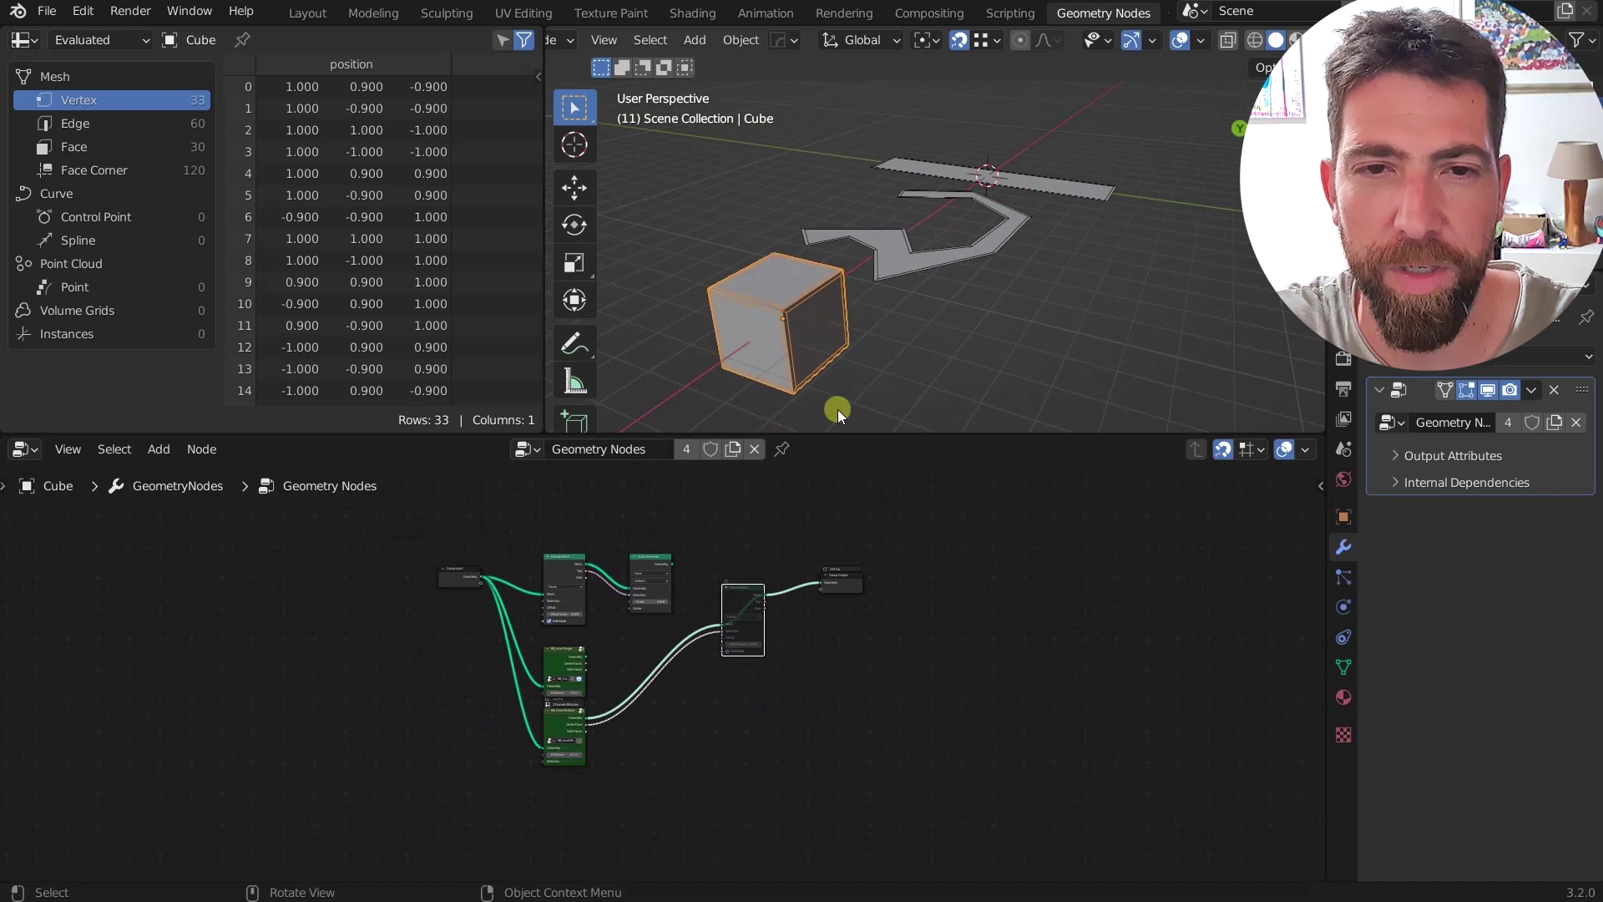
{"action": "key", "text": "Tab"}
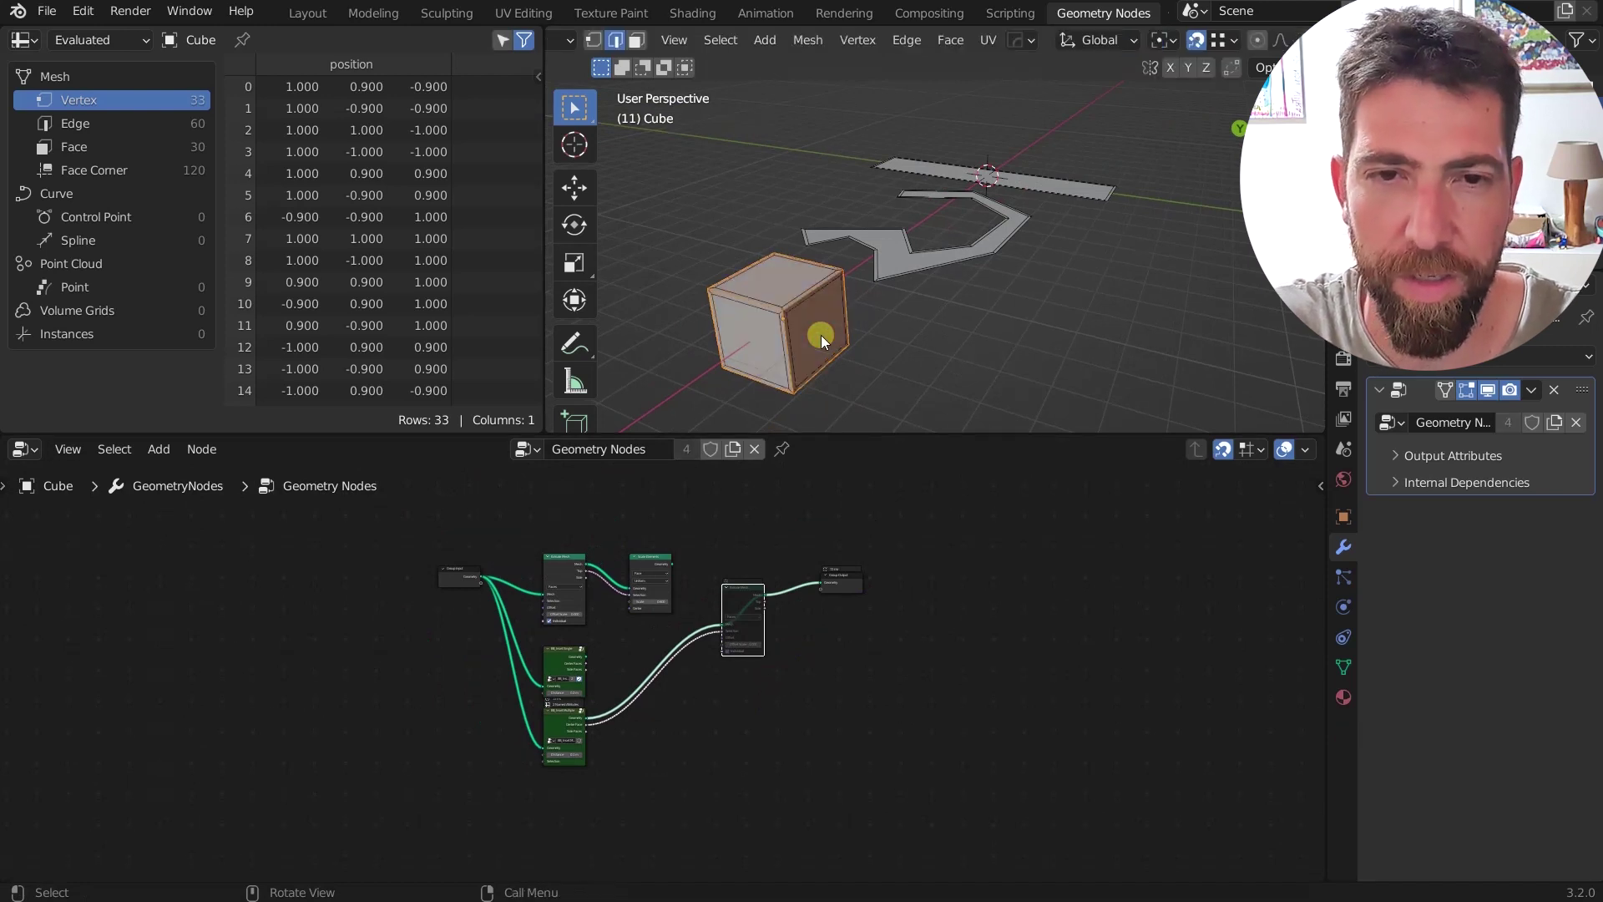
{"action": "key", "text": "s"}
{"action": "key", "text": "y"}
{"action": "key", "text": "5"}
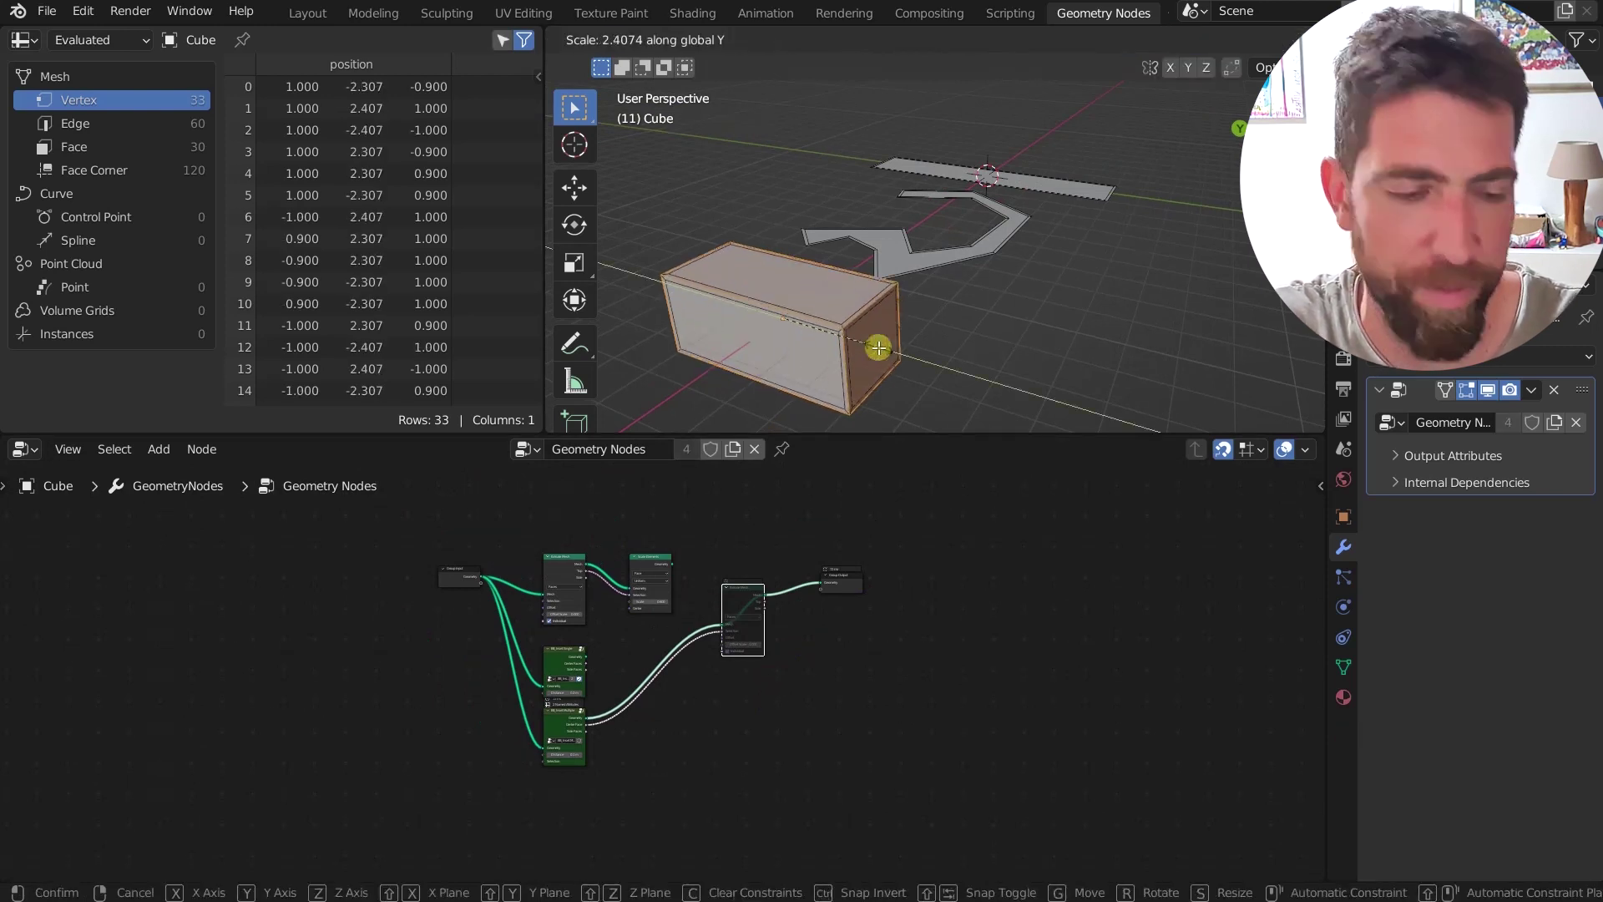
{"action": "key", "text": "Return"}
Step: Link the Scale Elements node's Geometry output to the Group Output and check the inset on the stretched box
{"action": "middle_click_drag", "start_coordinate": [1063, 243], "coordinate": [1030, 329]}
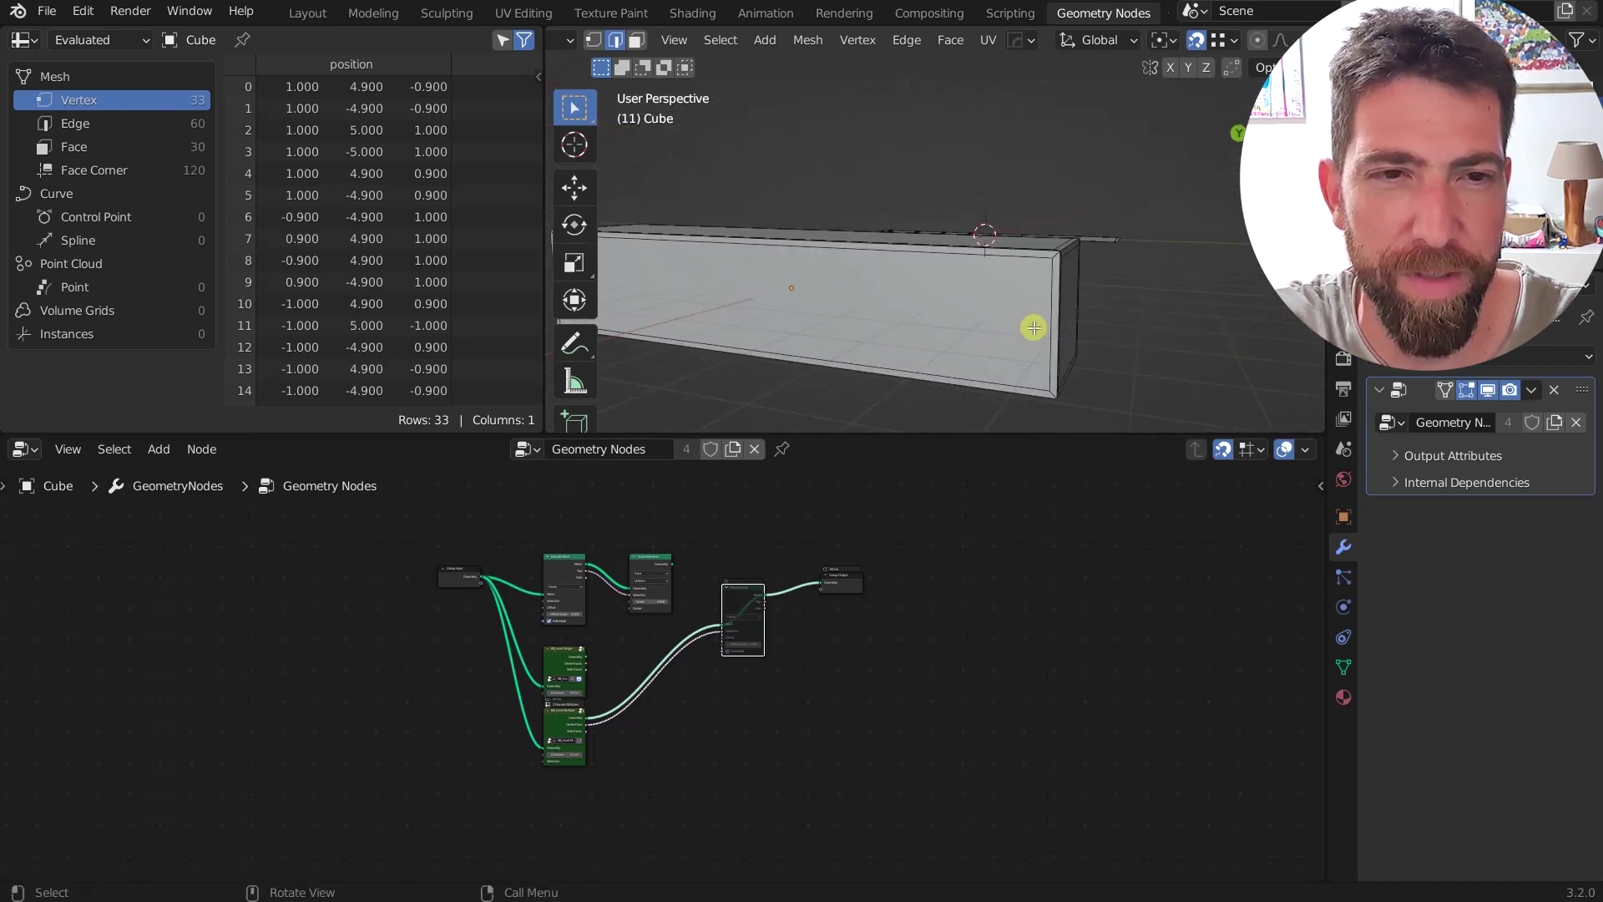
{"action": "middle_click_drag", "start_coordinate": [1056, 389], "coordinate": [1010, 343]}
{"action": "scroll", "coordinate": [665, 610], "scroll_direction": "up", "scroll_amount": 2}
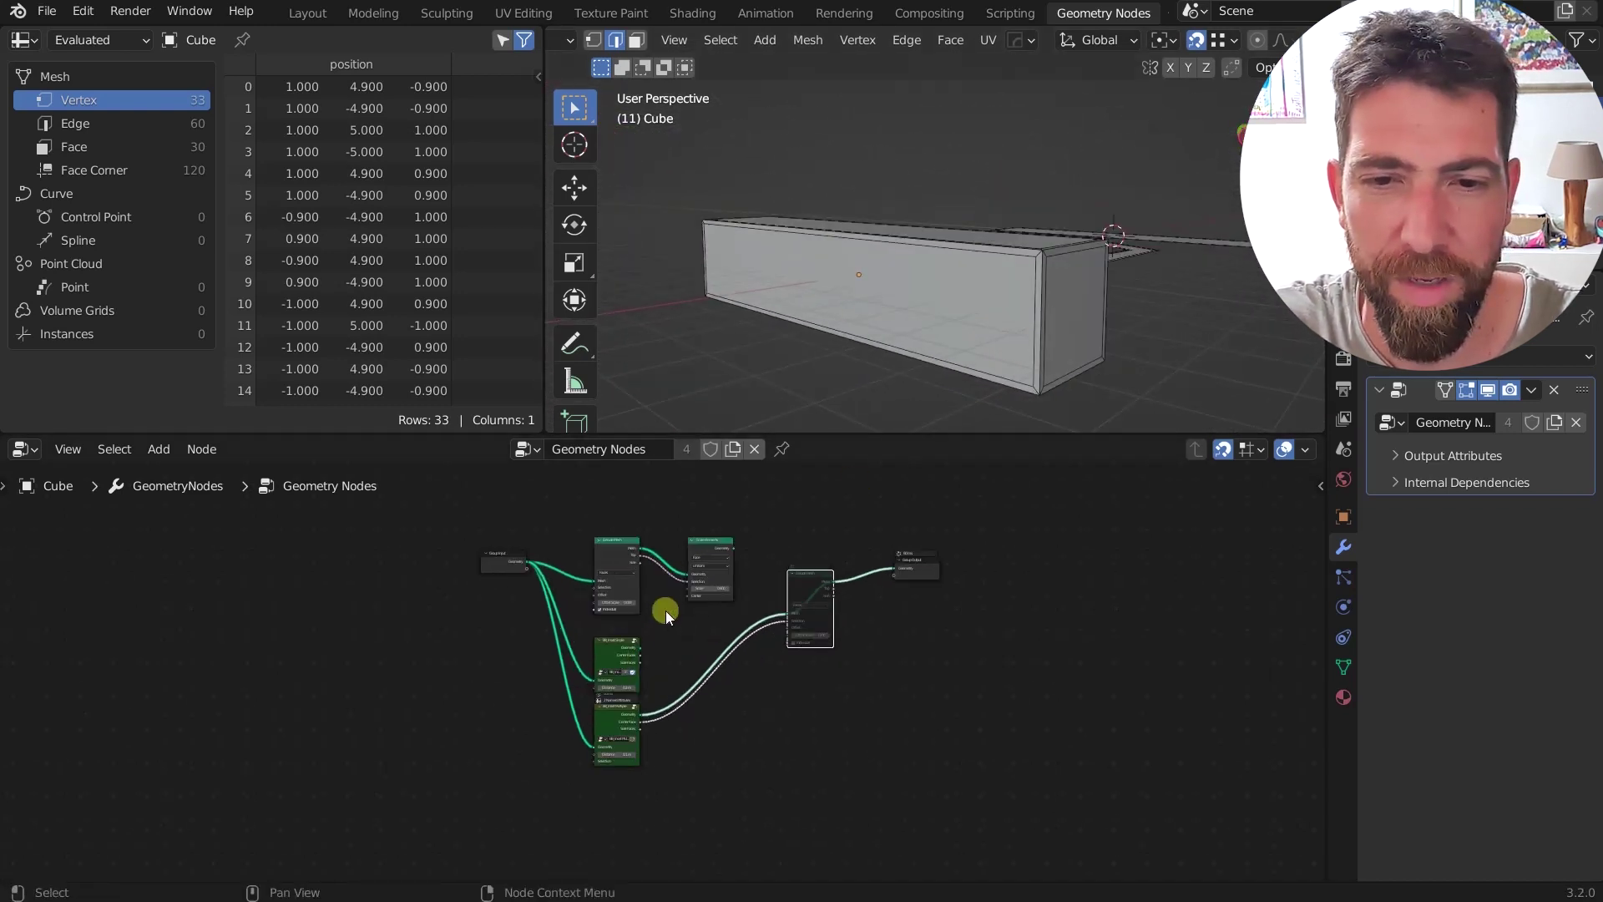
{"action": "left_click_drag", "start_coordinate": [744, 539], "coordinate": [934, 557]}
{"action": "middle_click_drag", "start_coordinate": [1006, 405], "coordinate": [989, 282]}
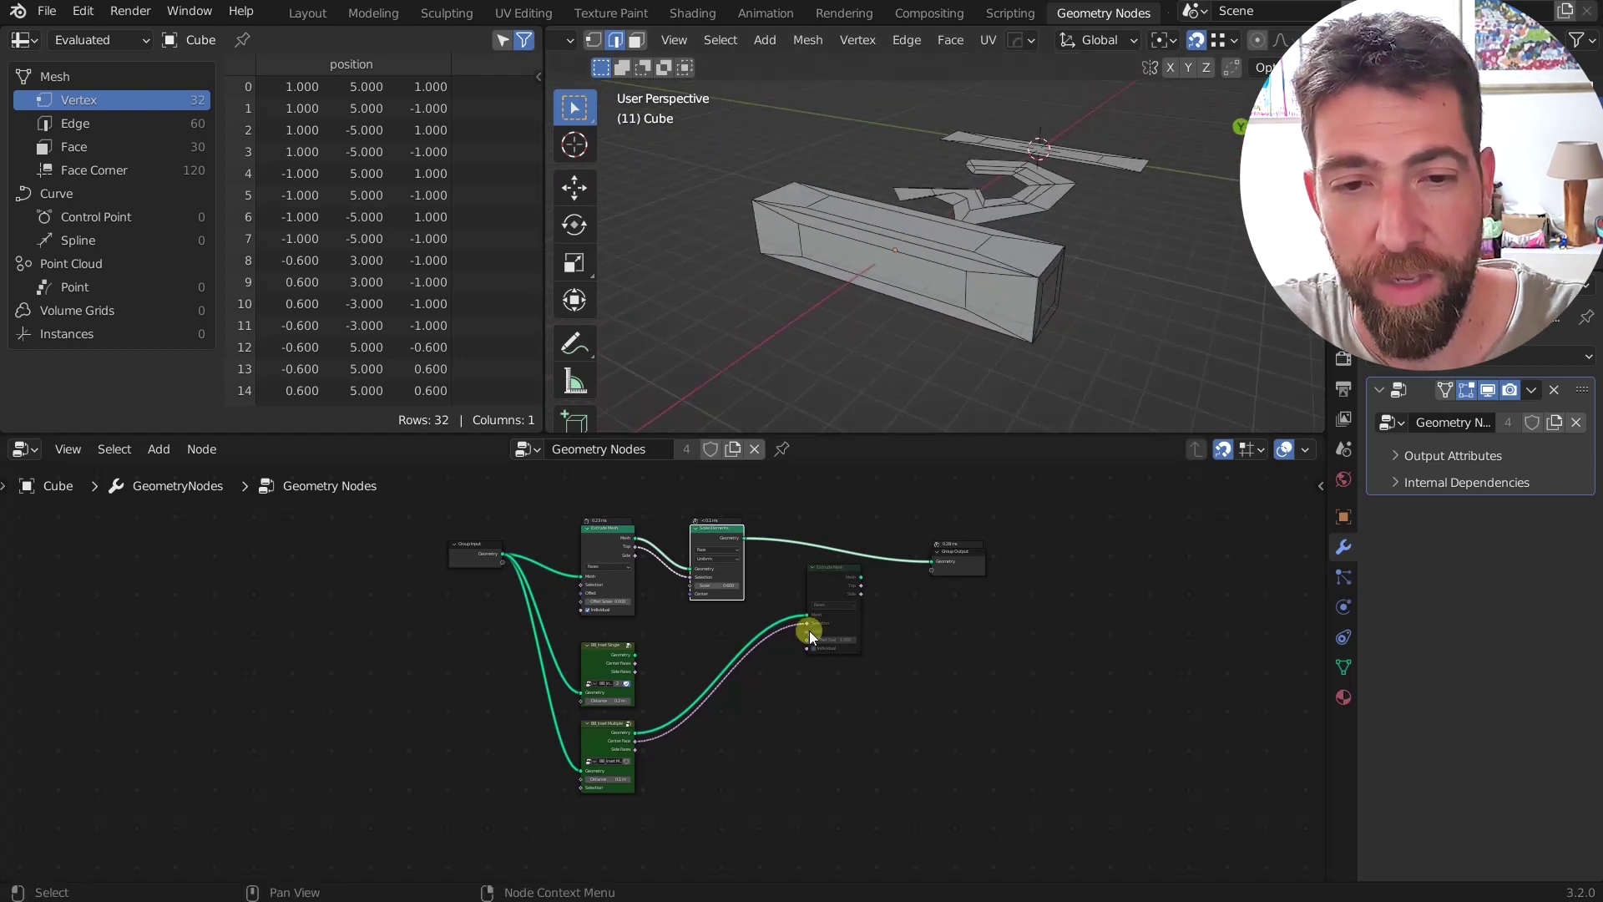
Step: Reconnect the muted Extrude Mesh node's Mesh output to the Group Output and view the inset on the monkey head
{"action": "left_click_drag", "start_coordinate": [862, 578], "coordinate": [934, 561]}
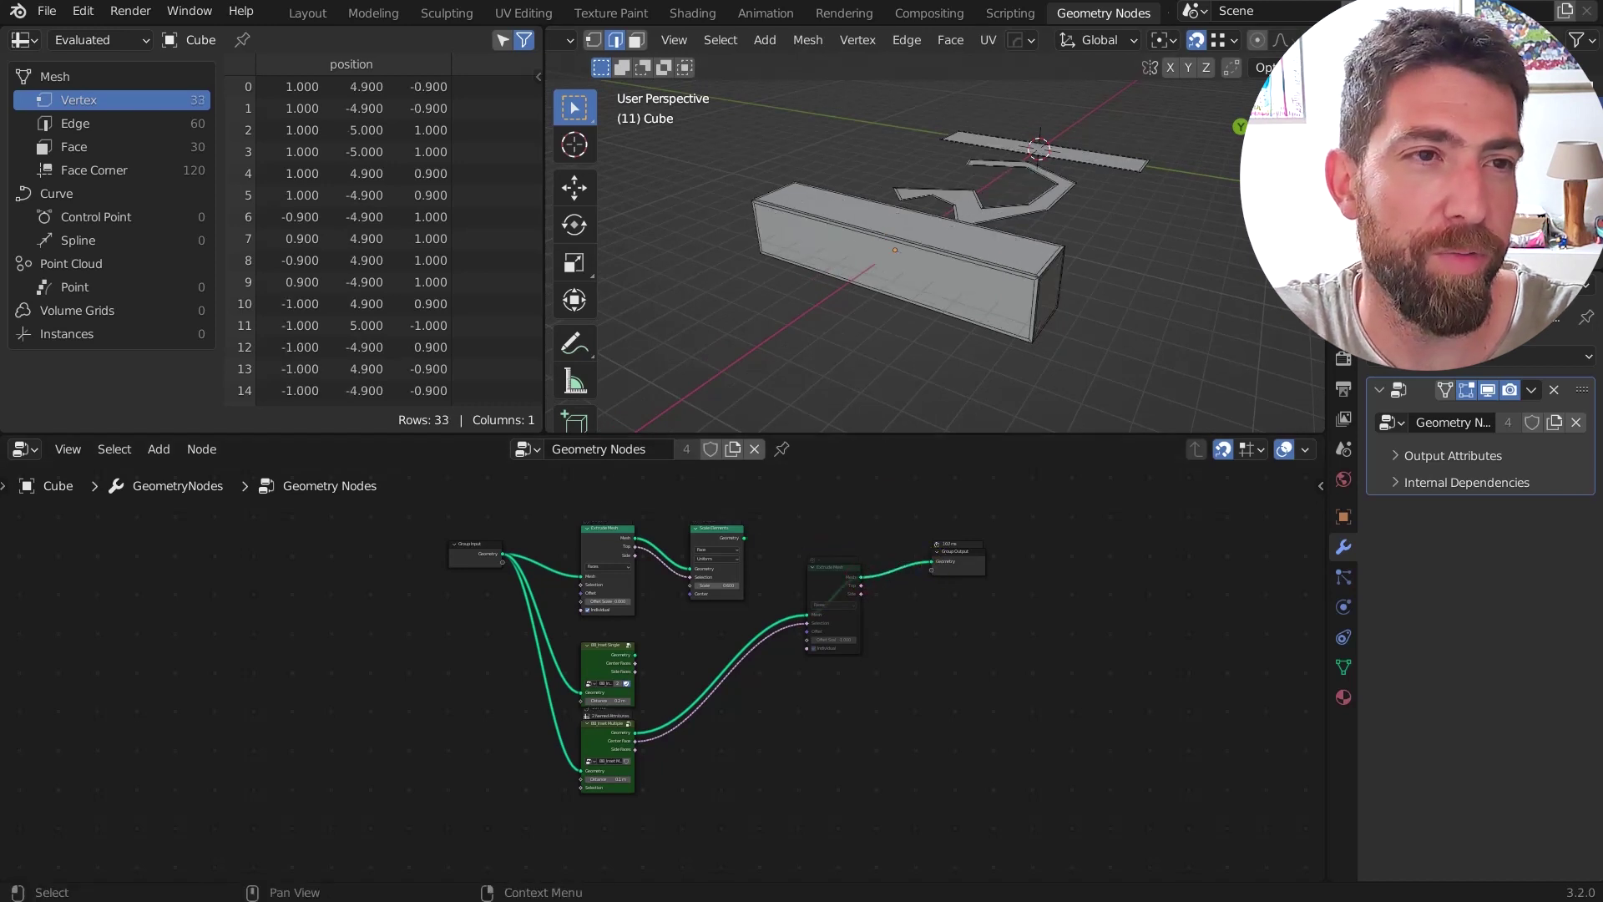
{"action": "middle_click_drag", "start_coordinate": [1111, 287], "coordinate": [940, 236]}
{"action": "scroll", "coordinate": [1119, 282], "scroll_direction": "down", "scroll_amount": 3}
{"action": "scroll", "coordinate": [850, 549], "scroll_direction": "up", "scroll_amount": 2}
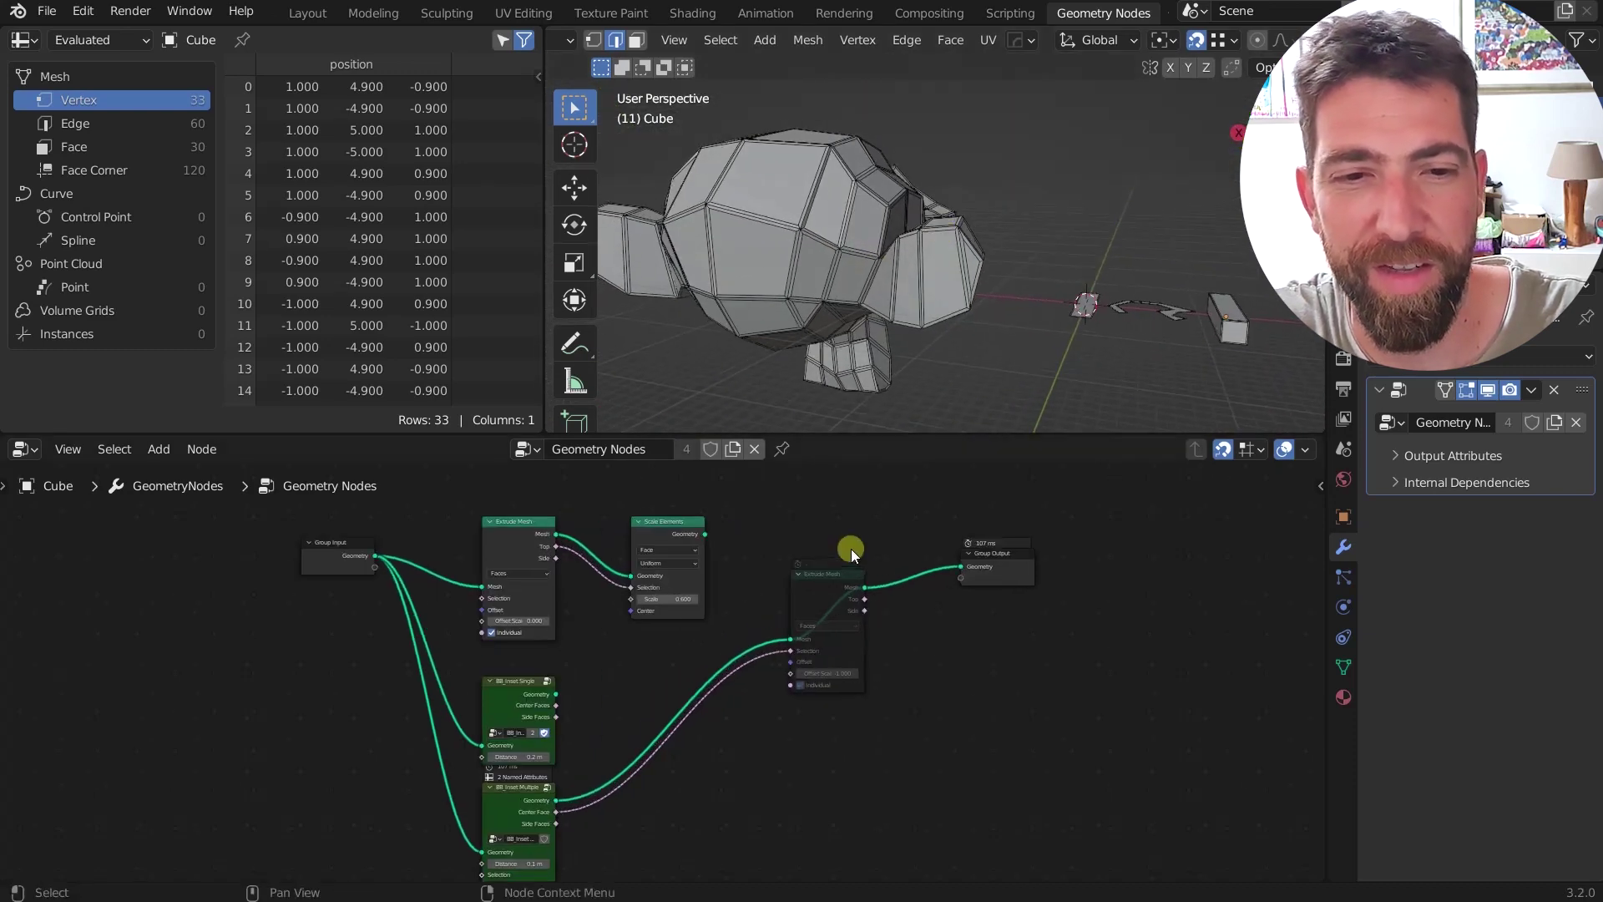
Step: Move the Group Output farther away and the muted Extrude Mesh node closer to the inset groups
{"action": "left_click_drag", "start_coordinate": [977, 555], "coordinate": [1144, 554]}
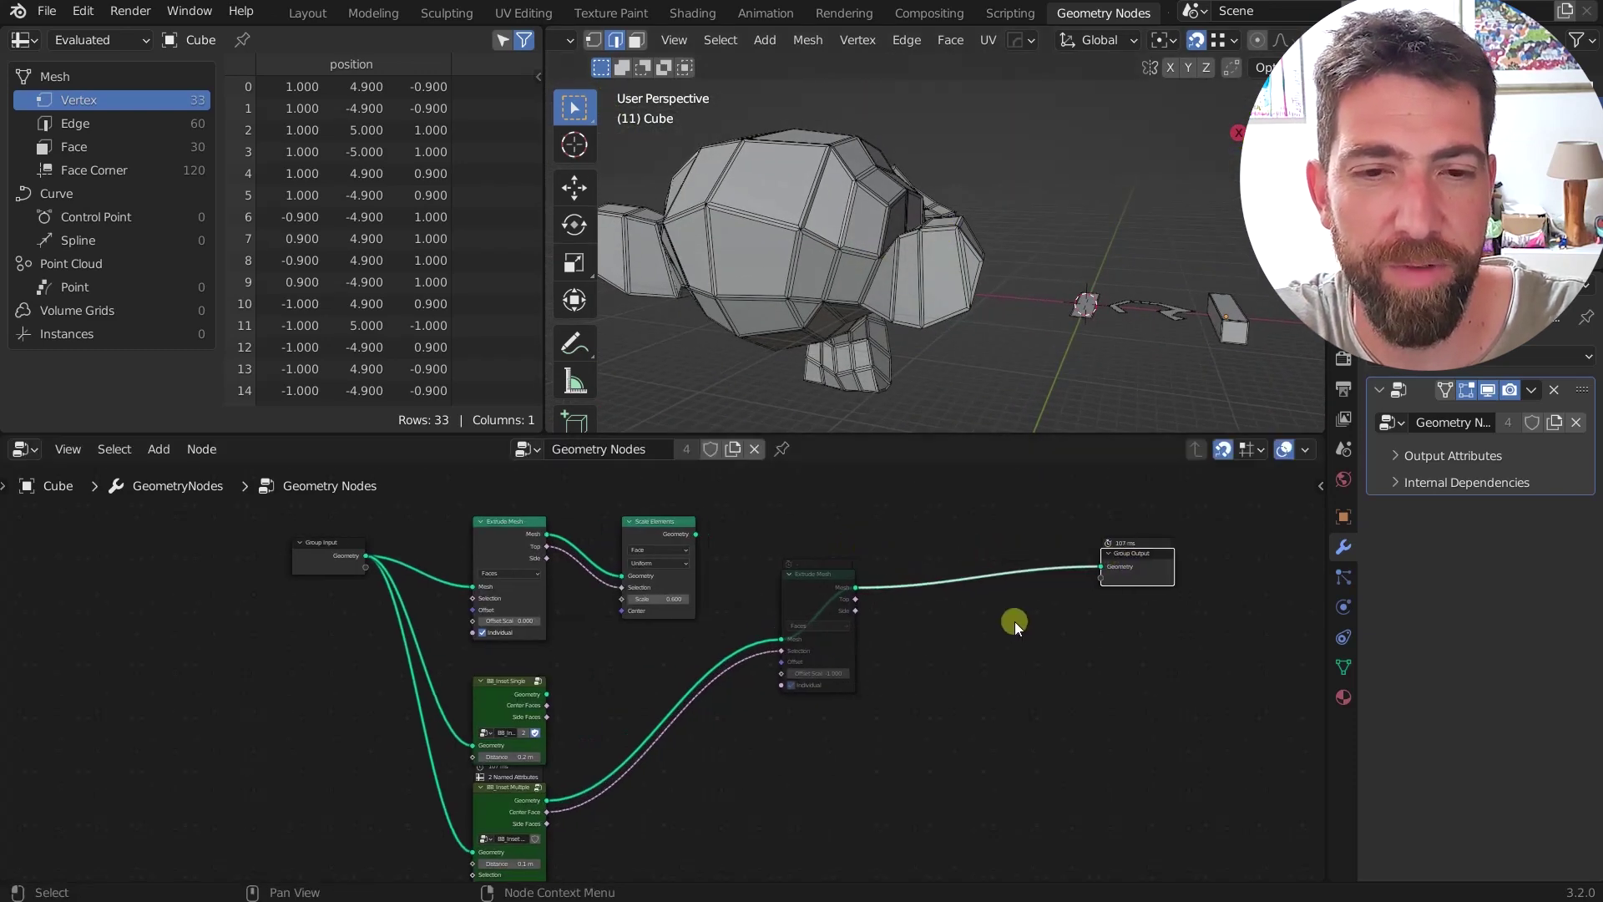
{"action": "middle_click_drag", "start_coordinate": [933, 606], "coordinate": [795, 593]}
{"action": "left_click_drag", "start_coordinate": [720, 572], "coordinate": [624, 626]}
Step: Insert a Set Material node on the link before the Group Output and assign it the material named Material
{"action": "key", "text": "Tab"}
{"action": "type", "text": "SEPA"}
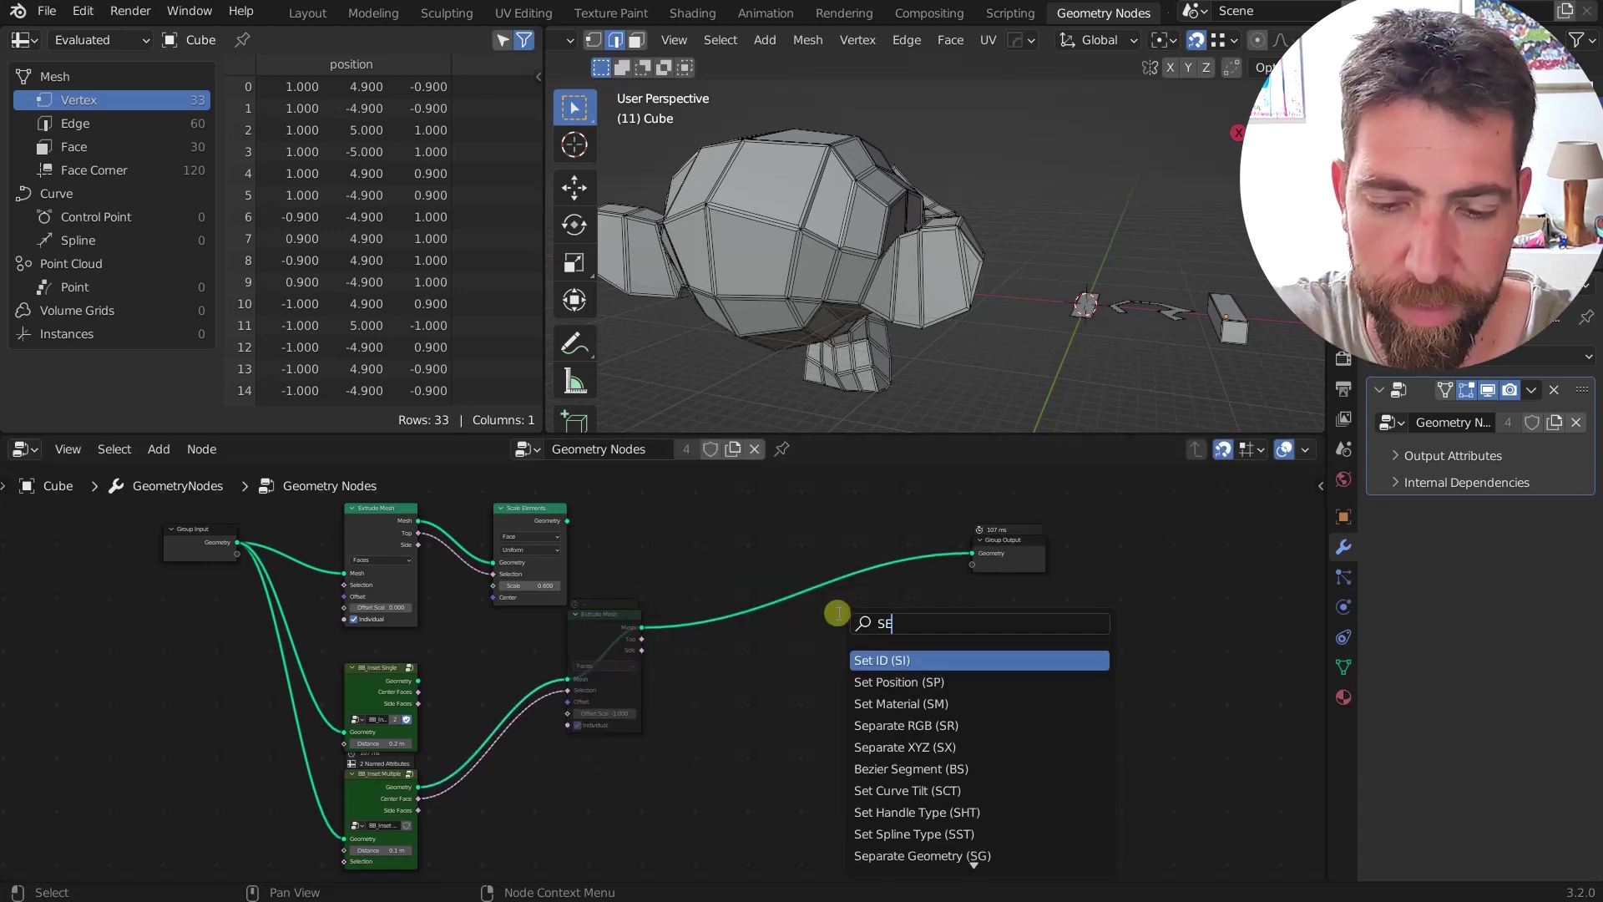
{"action": "key", "text": "BackSpace"}
{"action": "key", "text": "BackSpace"}
{"action": "type", "text": "T"}
{"action": "key", "text": "Down"}
{"action": "key", "text": "Down"}
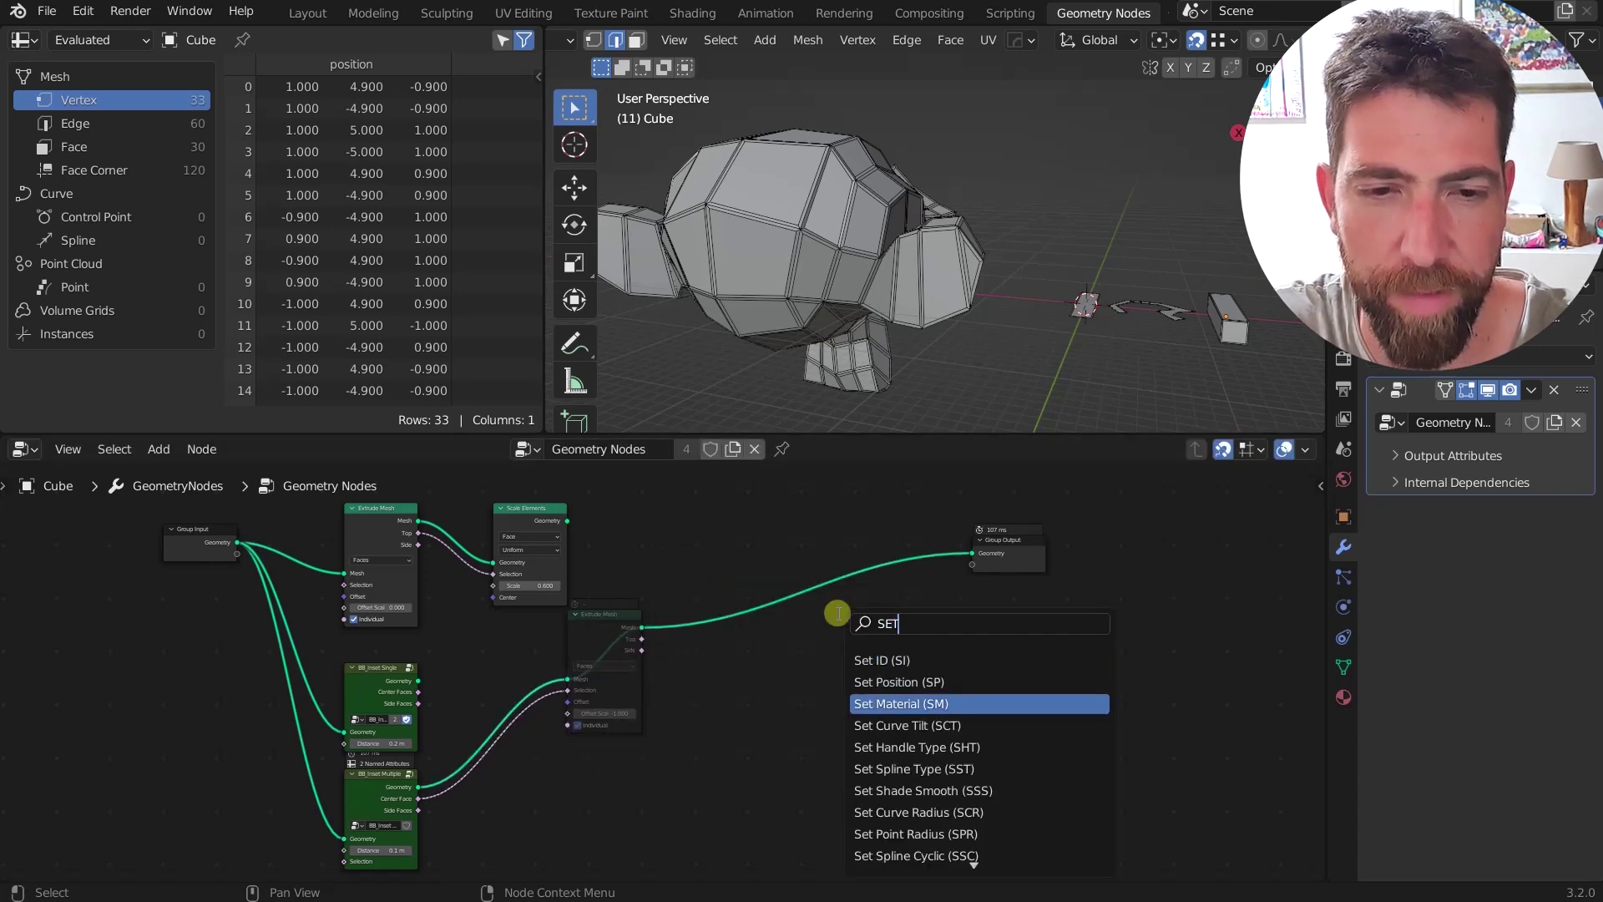
{"action": "key", "text": "Return"}
{"action": "left_click", "coordinate": [837, 615]}
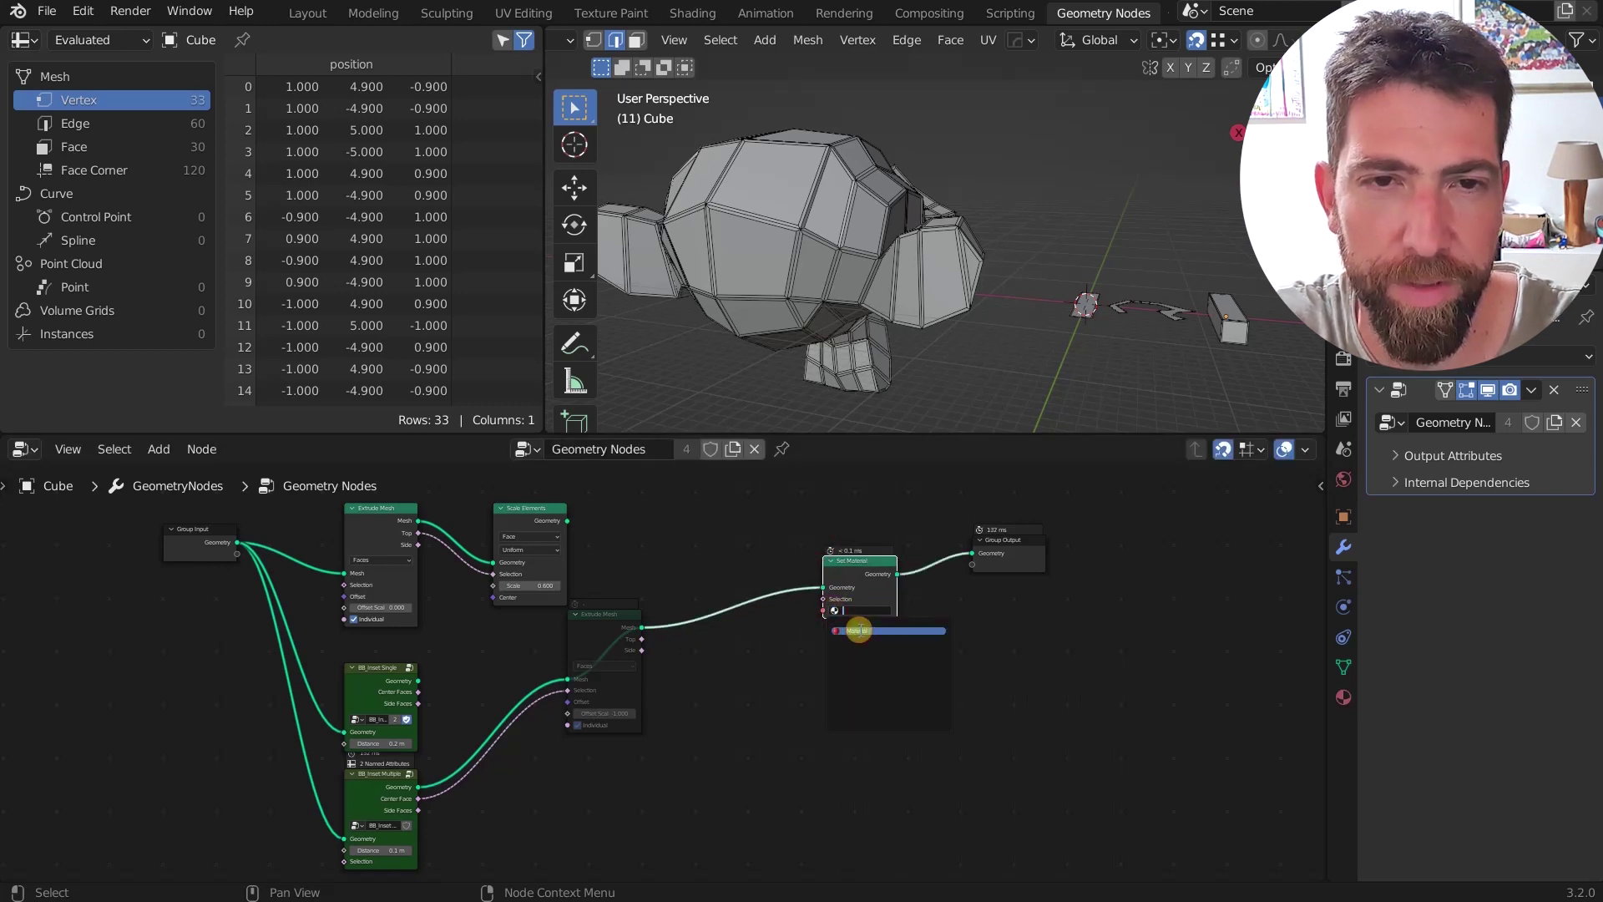
{"action": "left_click", "coordinate": [859, 631]}
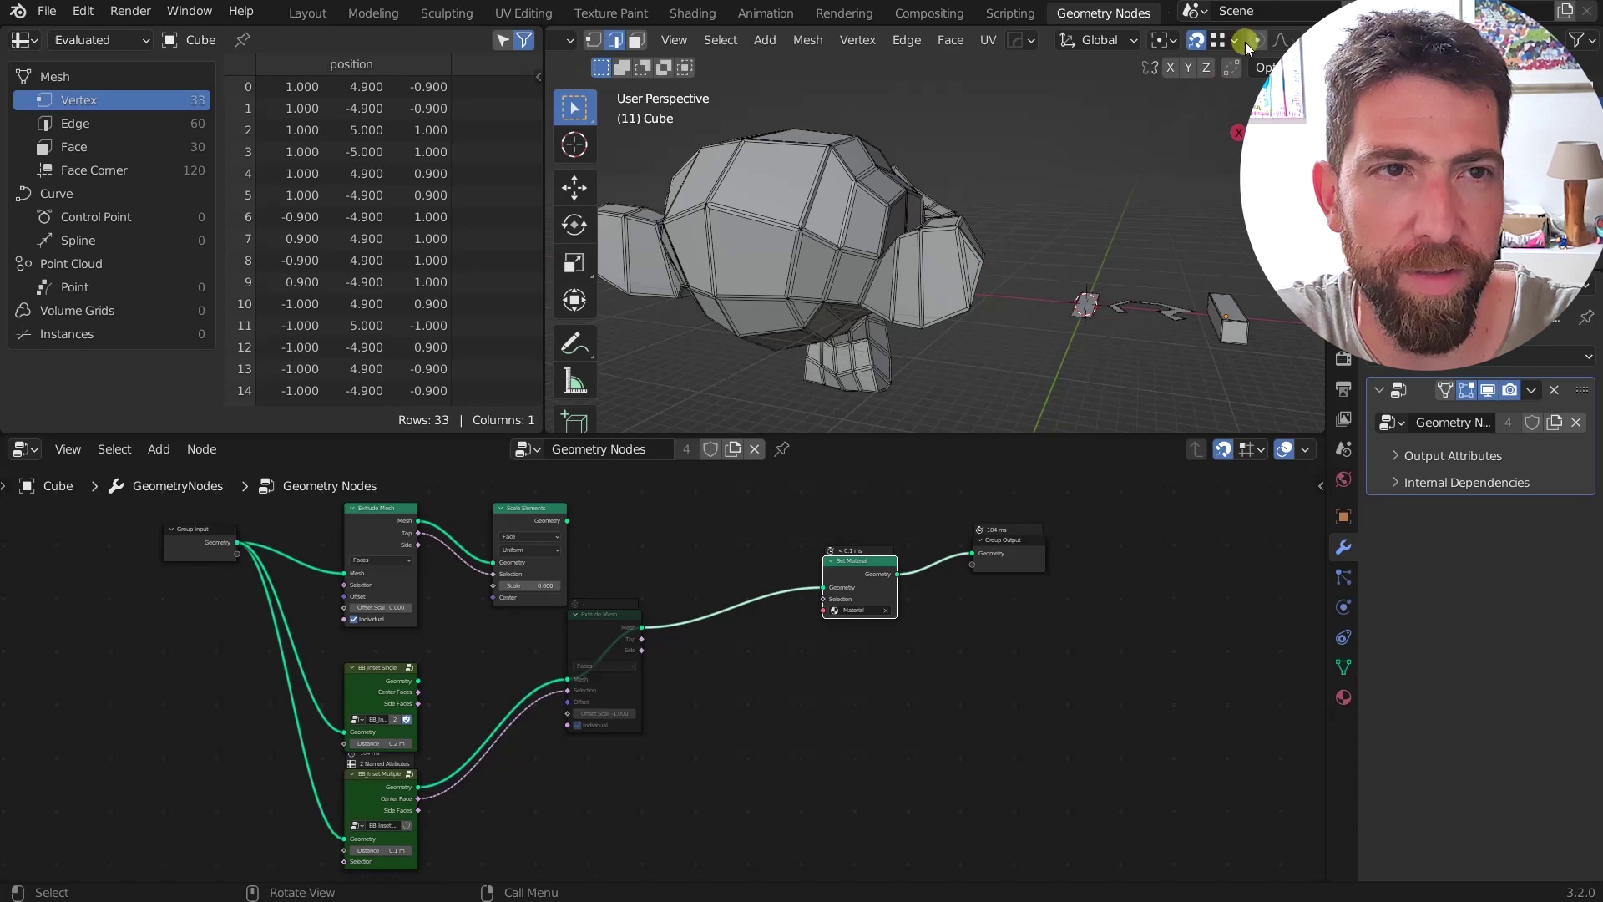
Step: Switch the viewport to Material Preview shading and look at the front of the monkey head
{"action": "scroll", "coordinate": [1245, 41], "scroll_direction": "down", "scroll_amount": 5}
{"action": "left_click", "coordinate": [1269, 42]}
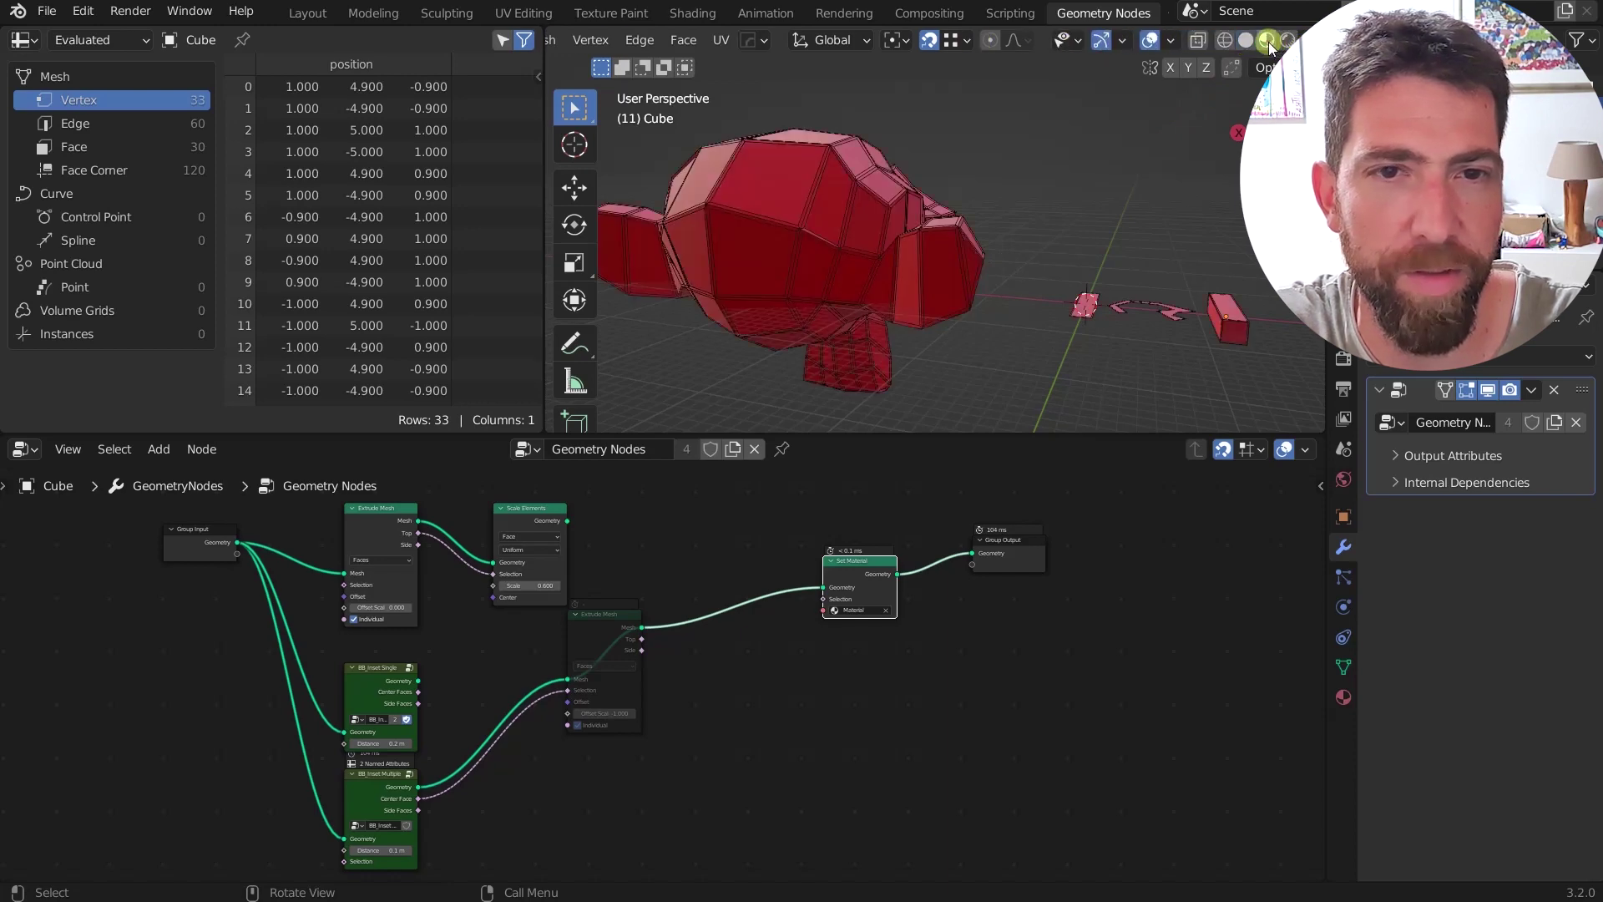
{"action": "middle_click_drag", "start_coordinate": [938, 236], "coordinate": [1033, 220]}
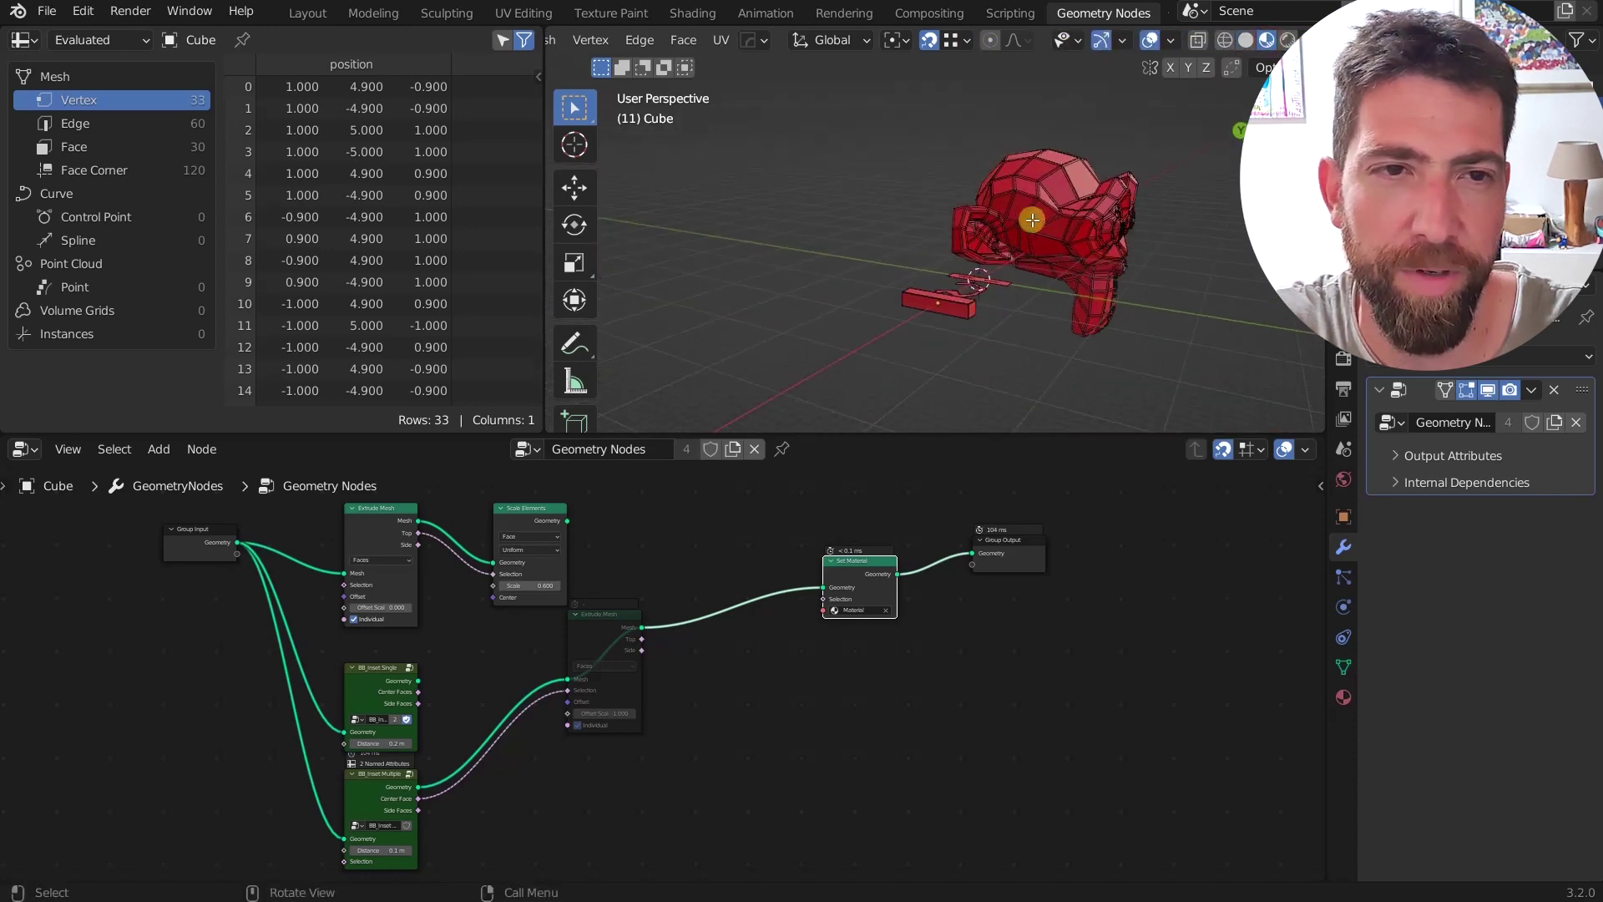
{"action": "scroll", "coordinate": [1033, 219], "scroll_direction": "up", "scroll_amount": 6}
{"action": "middle_click_drag", "start_coordinate": [1082, 279], "coordinate": [998, 272]}
{"action": "scroll", "coordinate": [619, 702], "scroll_direction": "up", "scroll_amount": 3}
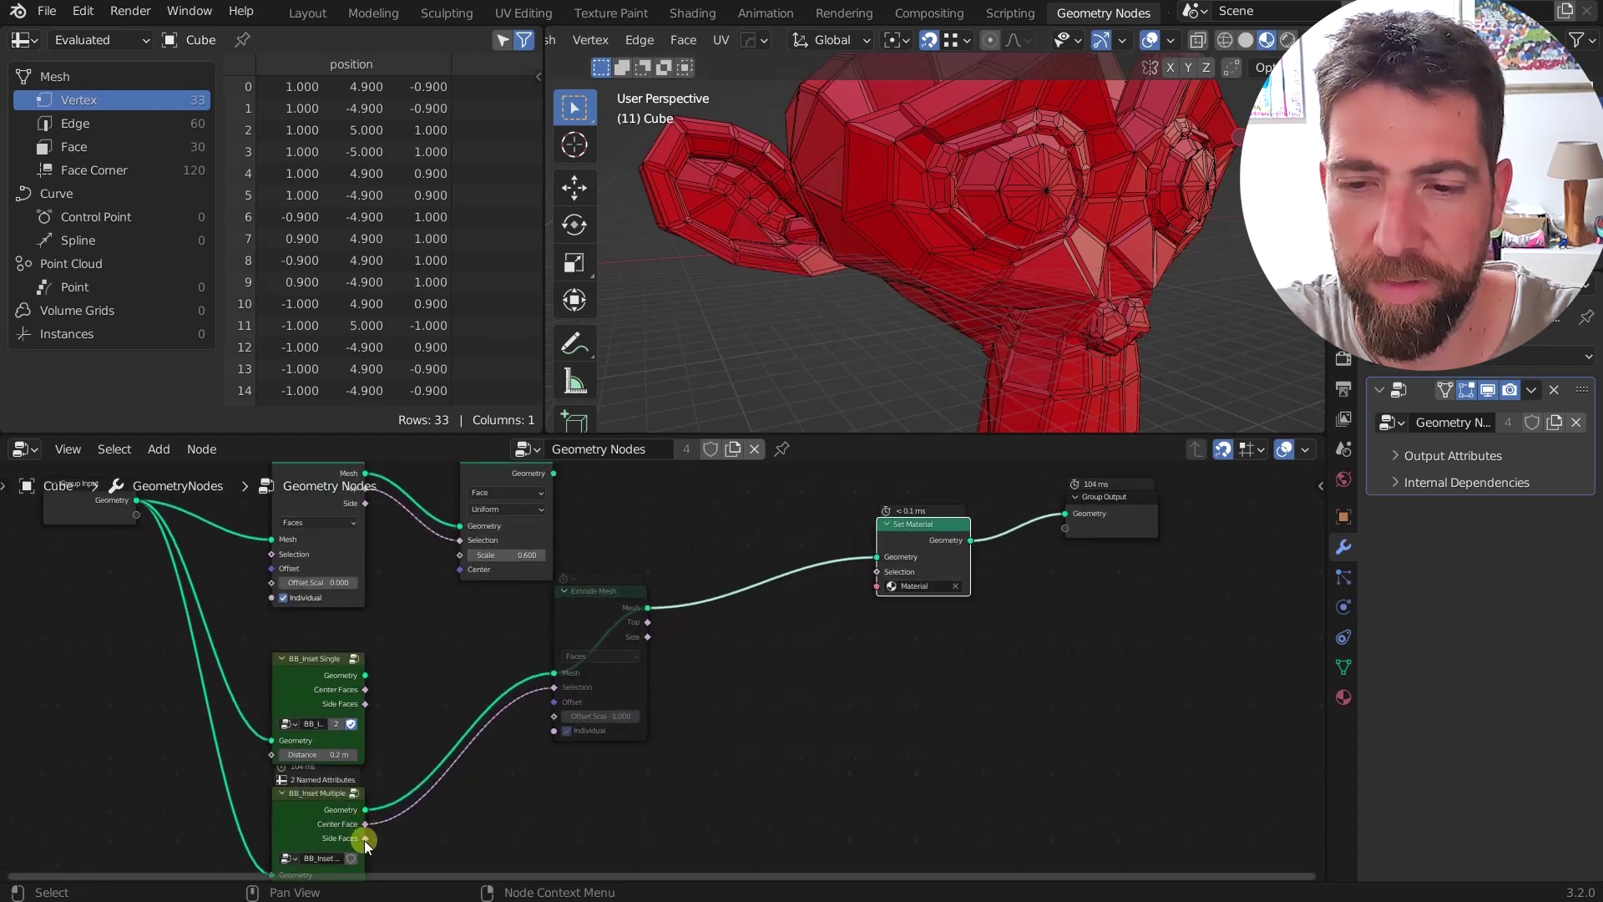
Step: Link BB_Inset Multiple's Side Faces output to the Set Material node's Selection and inspect the monkey head
{"action": "left_click_drag", "start_coordinate": [366, 838], "coordinate": [877, 573]}
{"action": "scroll", "coordinate": [1013, 215], "scroll_direction": "down", "scroll_amount": 4}
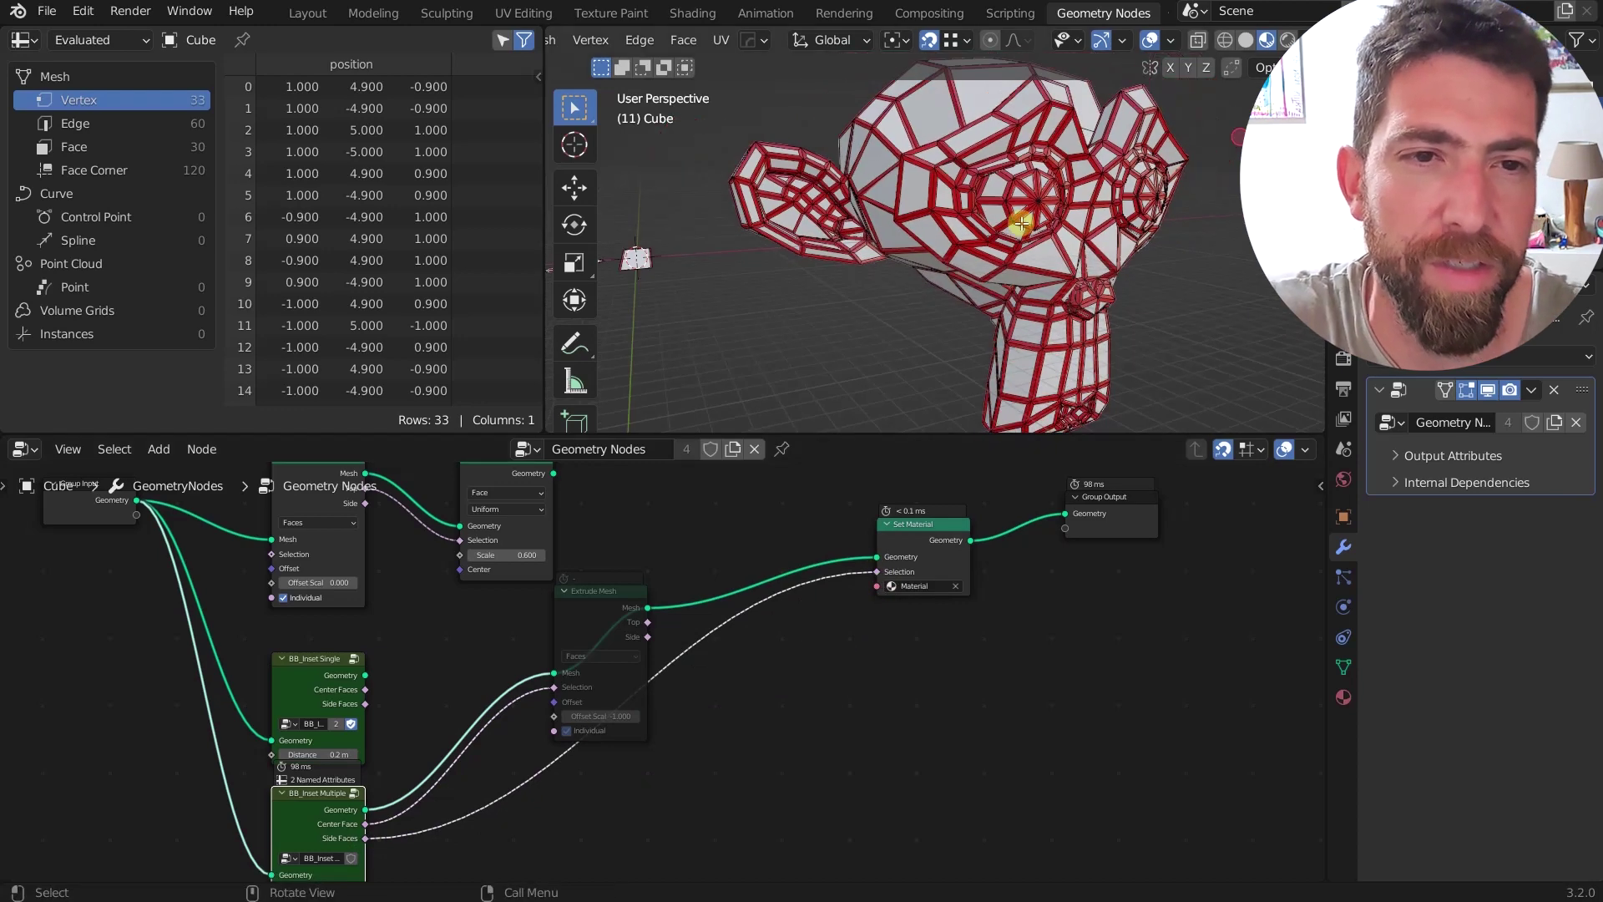
{"action": "middle_click_drag", "start_coordinate": [1013, 215], "coordinate": [1018, 254]}
{"action": "scroll", "coordinate": [1027, 238], "scroll_direction": "up", "scroll_amount": 3}
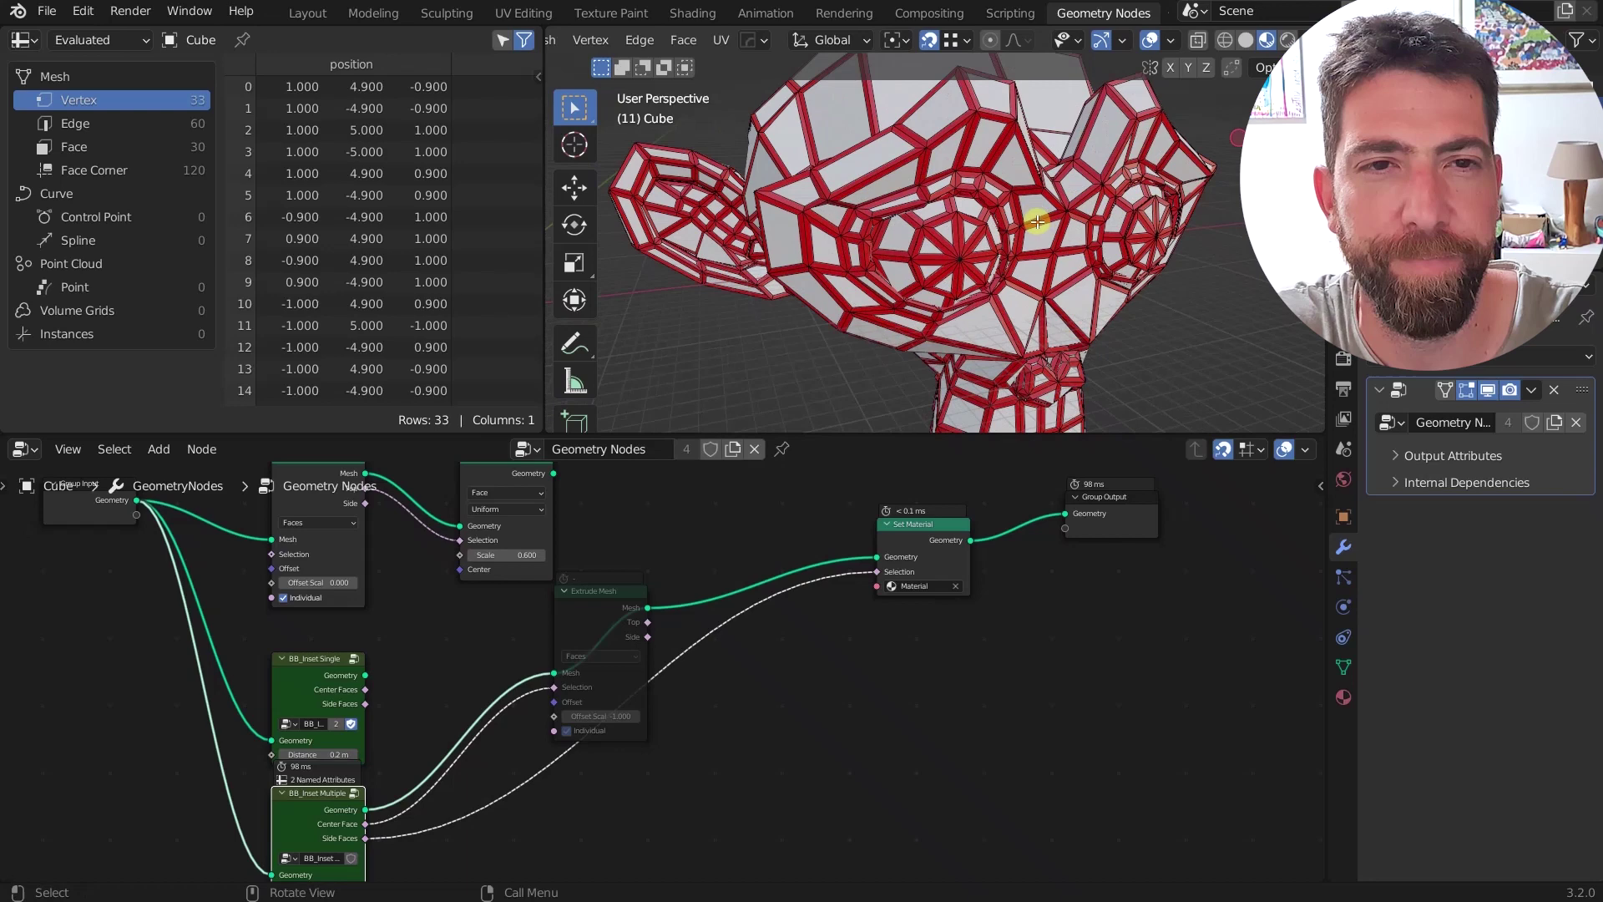
{"action": "scroll", "coordinate": [1038, 222], "scroll_direction": "down", "scroll_amount": 4}
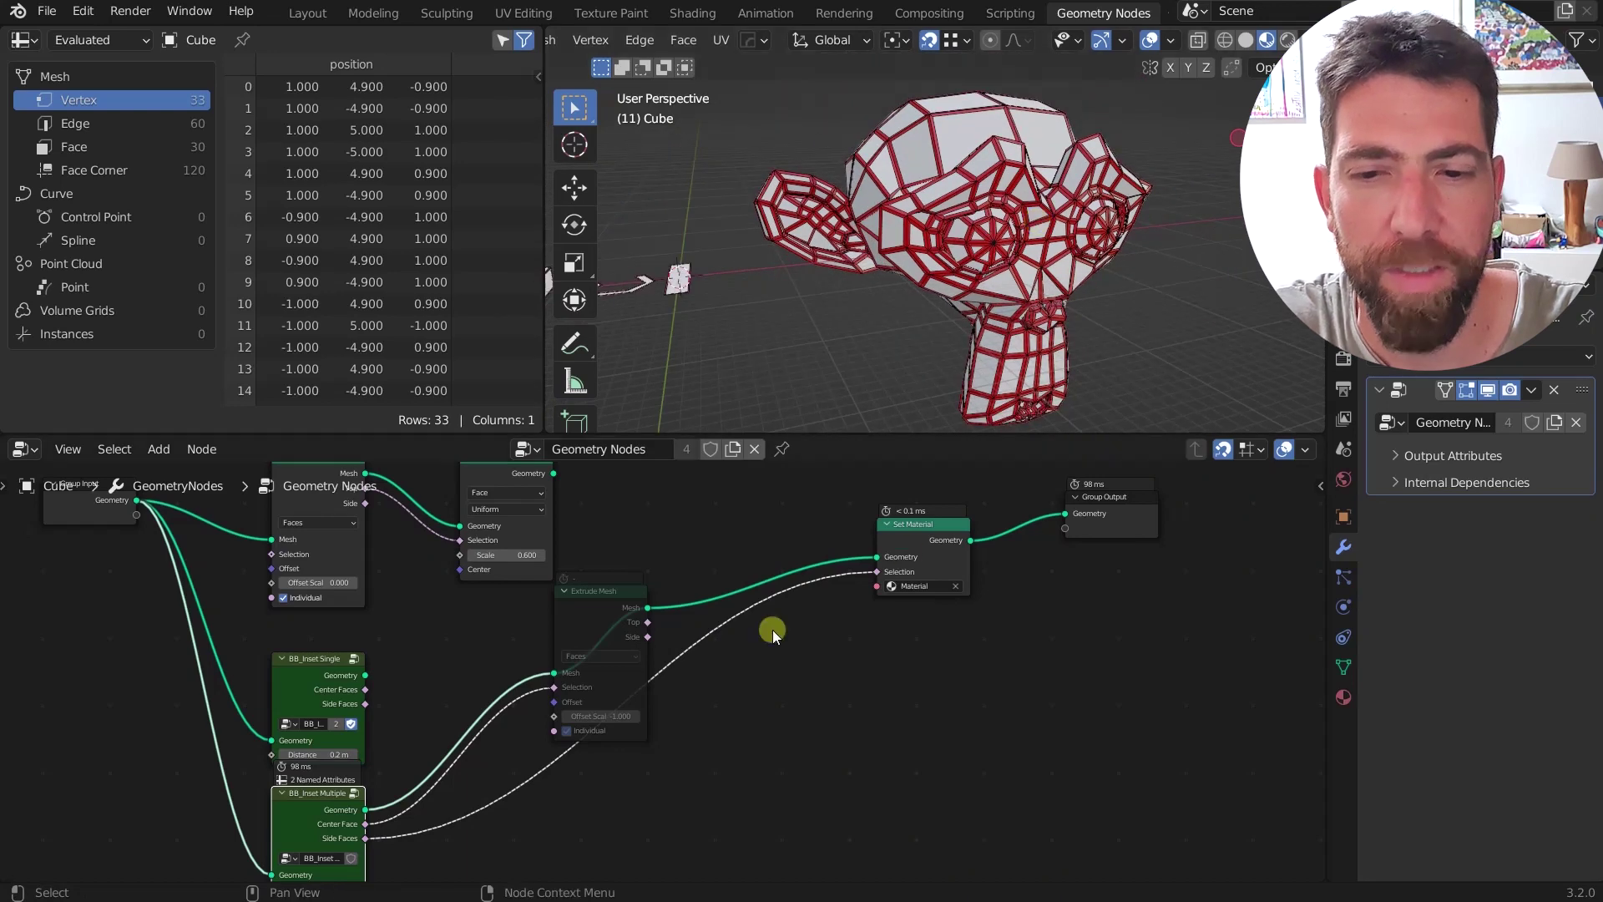
Step: Set the Distance of the BB_Inset Multiple node to 0.2 m
{"action": "middle_click_drag", "start_coordinate": [655, 780], "coordinate": [715, 720]}
{"action": "scroll", "coordinate": [484, 720], "scroll_direction": "up", "scroll_amount": 3}
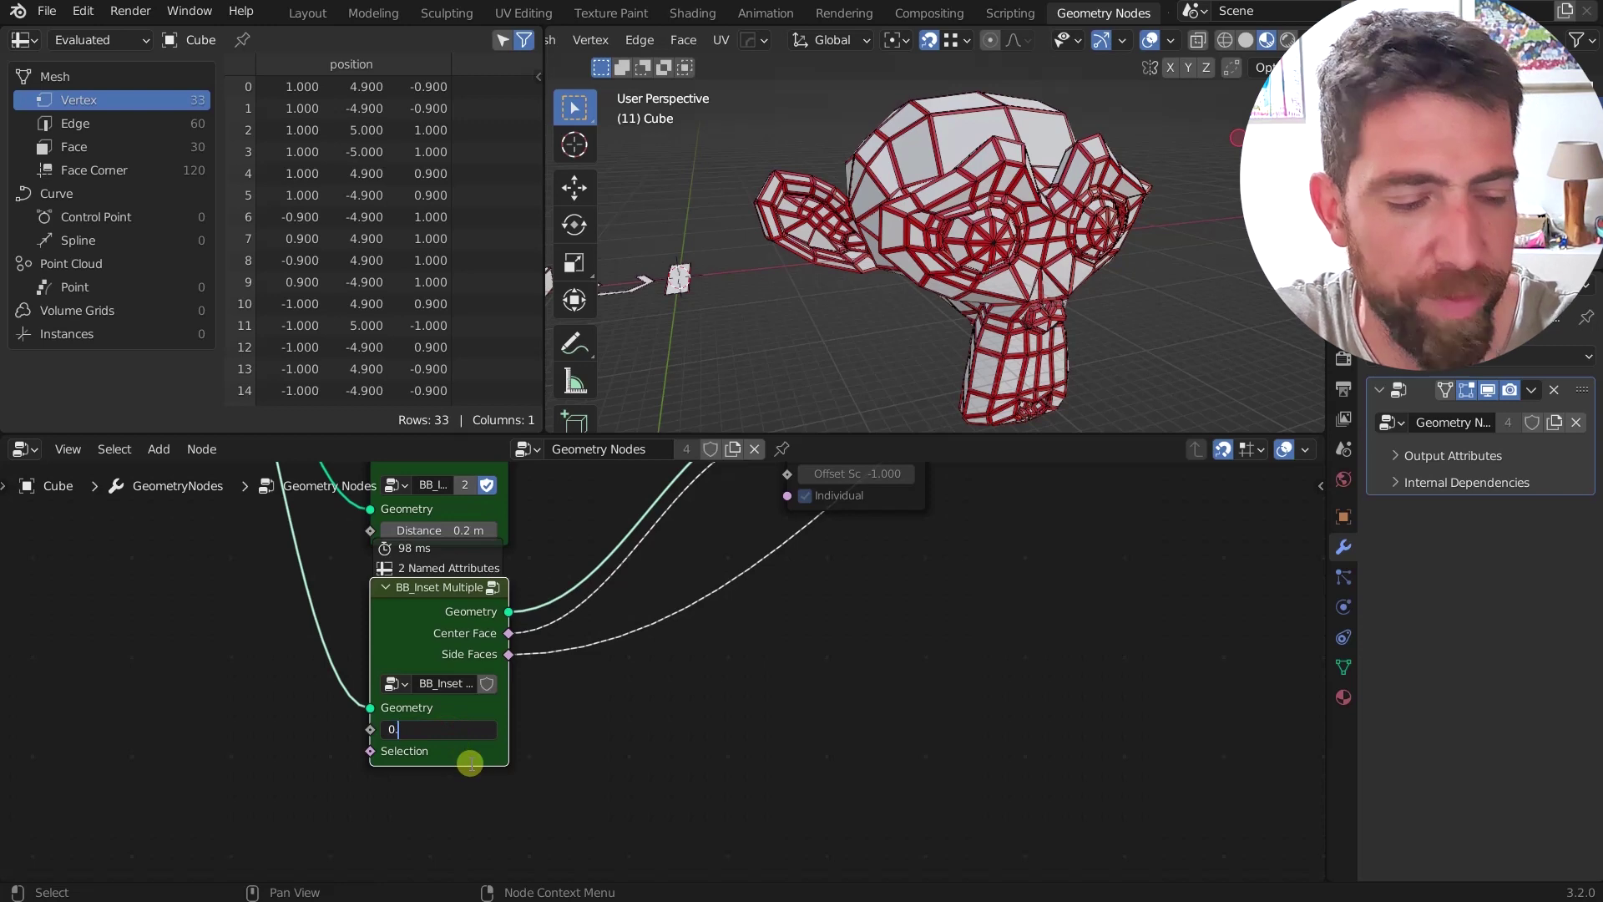
{"action": "key", "text": "Return"}
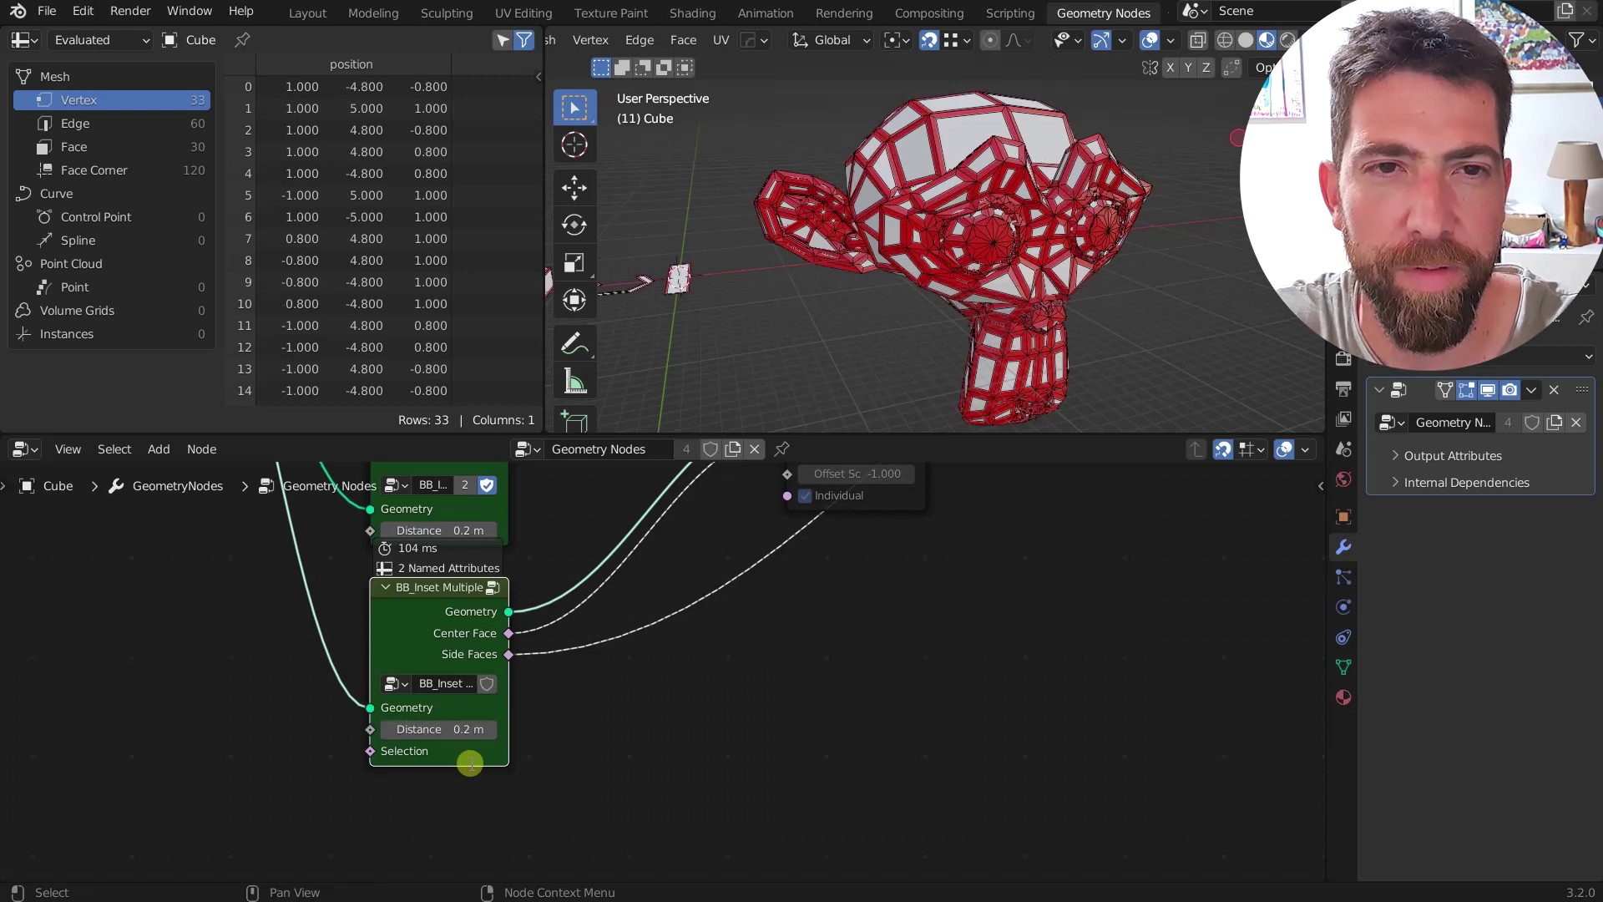
{"action": "middle_click_drag", "start_coordinate": [930, 347], "coordinate": [1002, 294]}
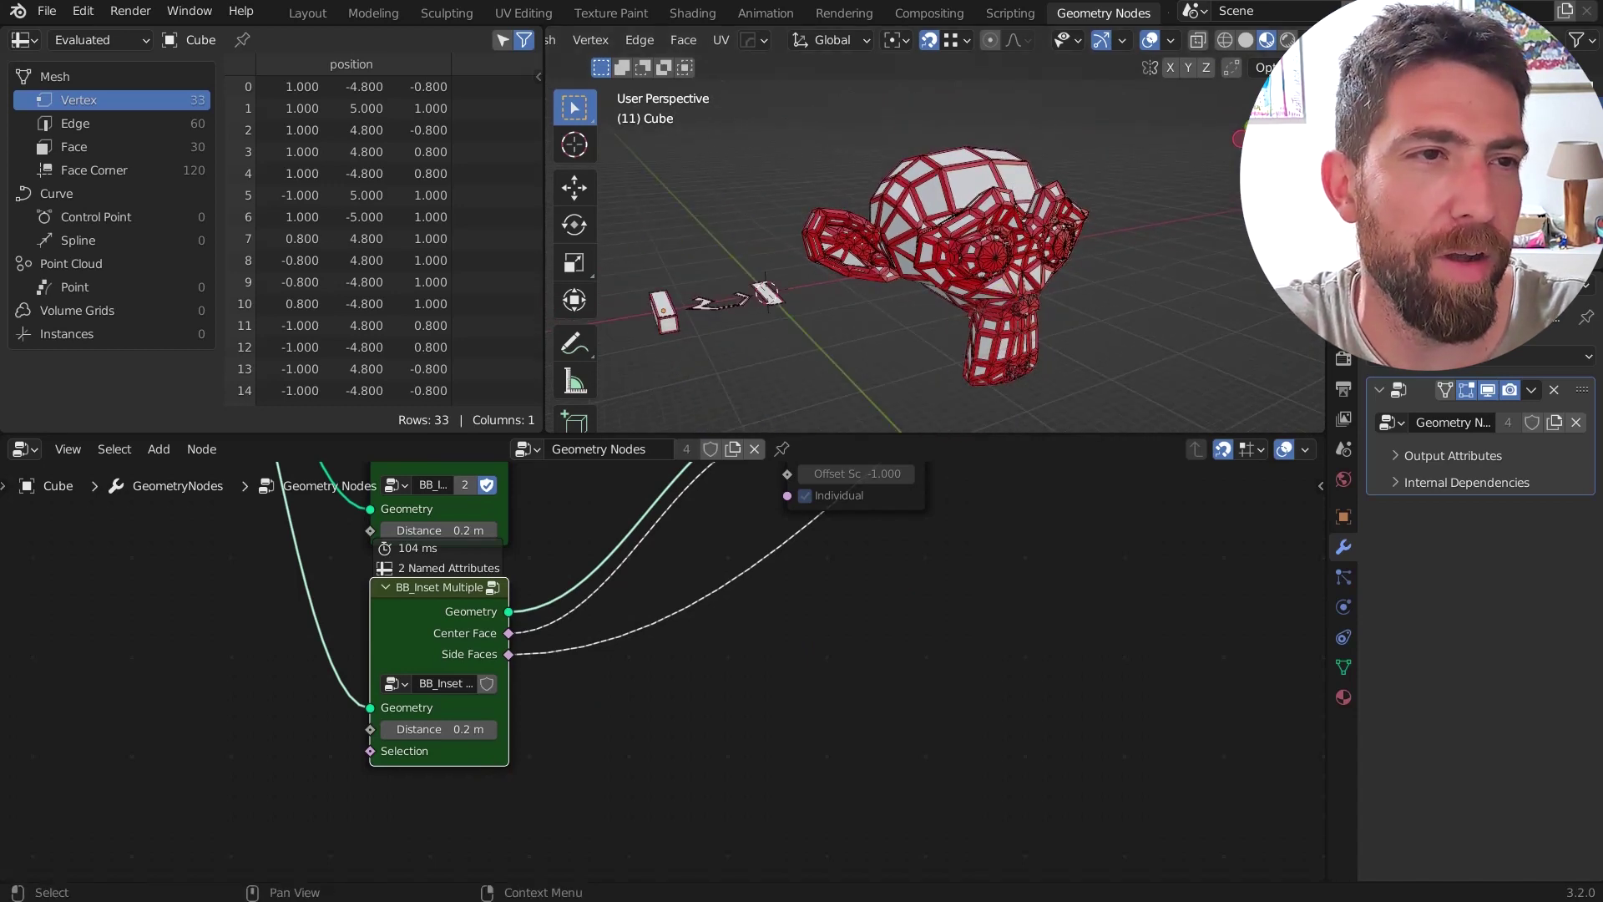
Step: Hide all objects in the viewport except the flat hook-shaped mesh
{"action": "key", "text": "h"}
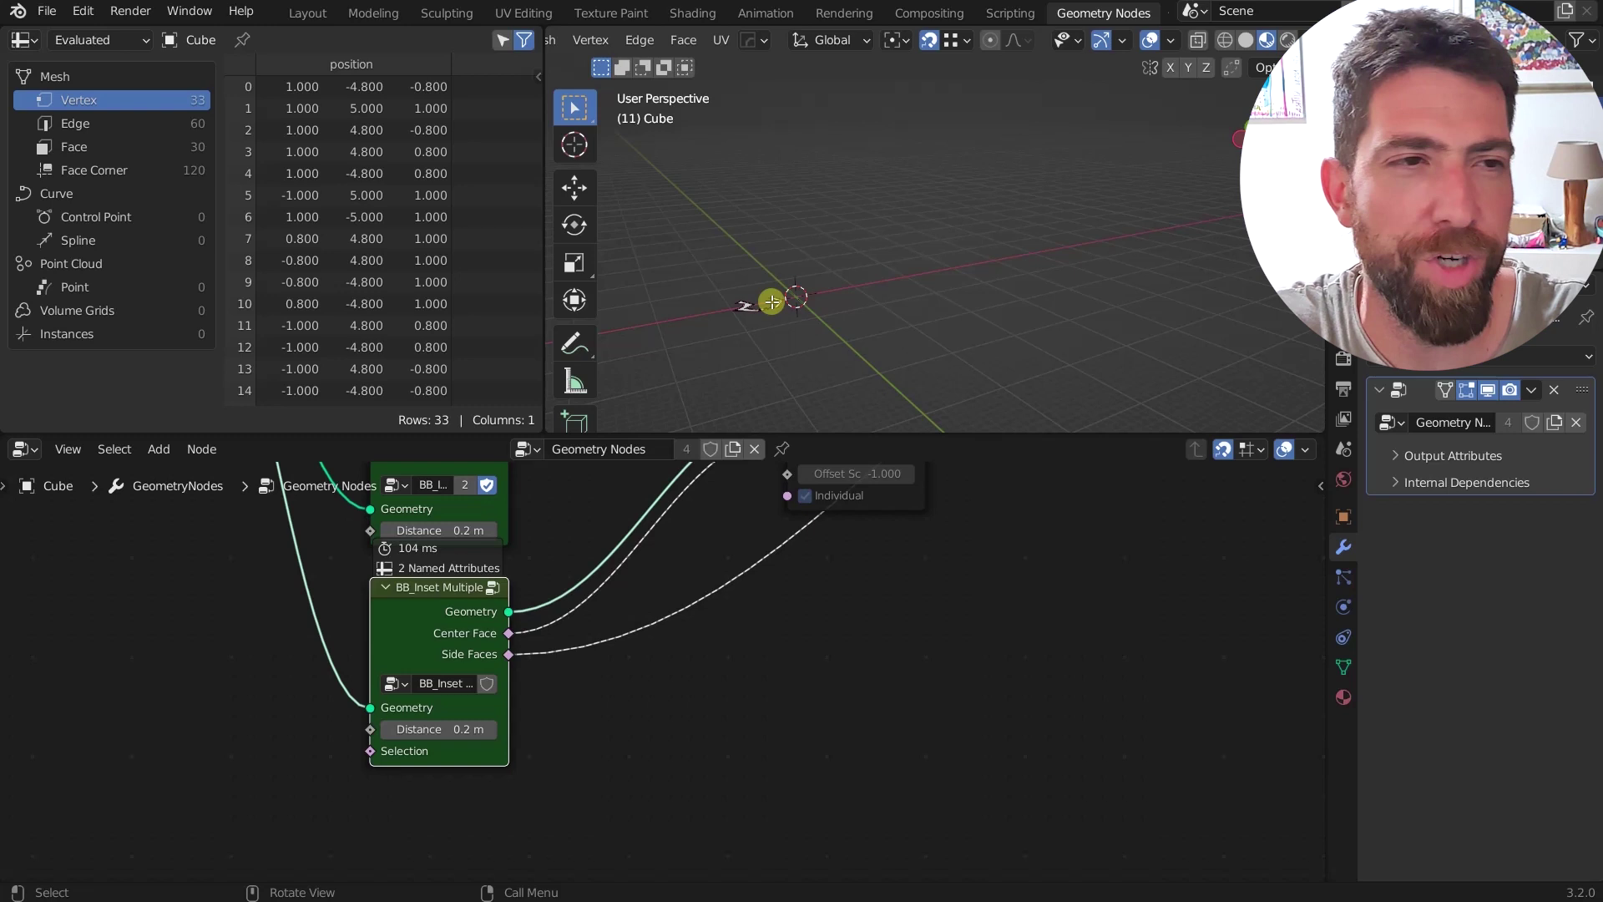
{"action": "scroll", "coordinate": [760, 301], "scroll_direction": "up", "scroll_amount": 4}
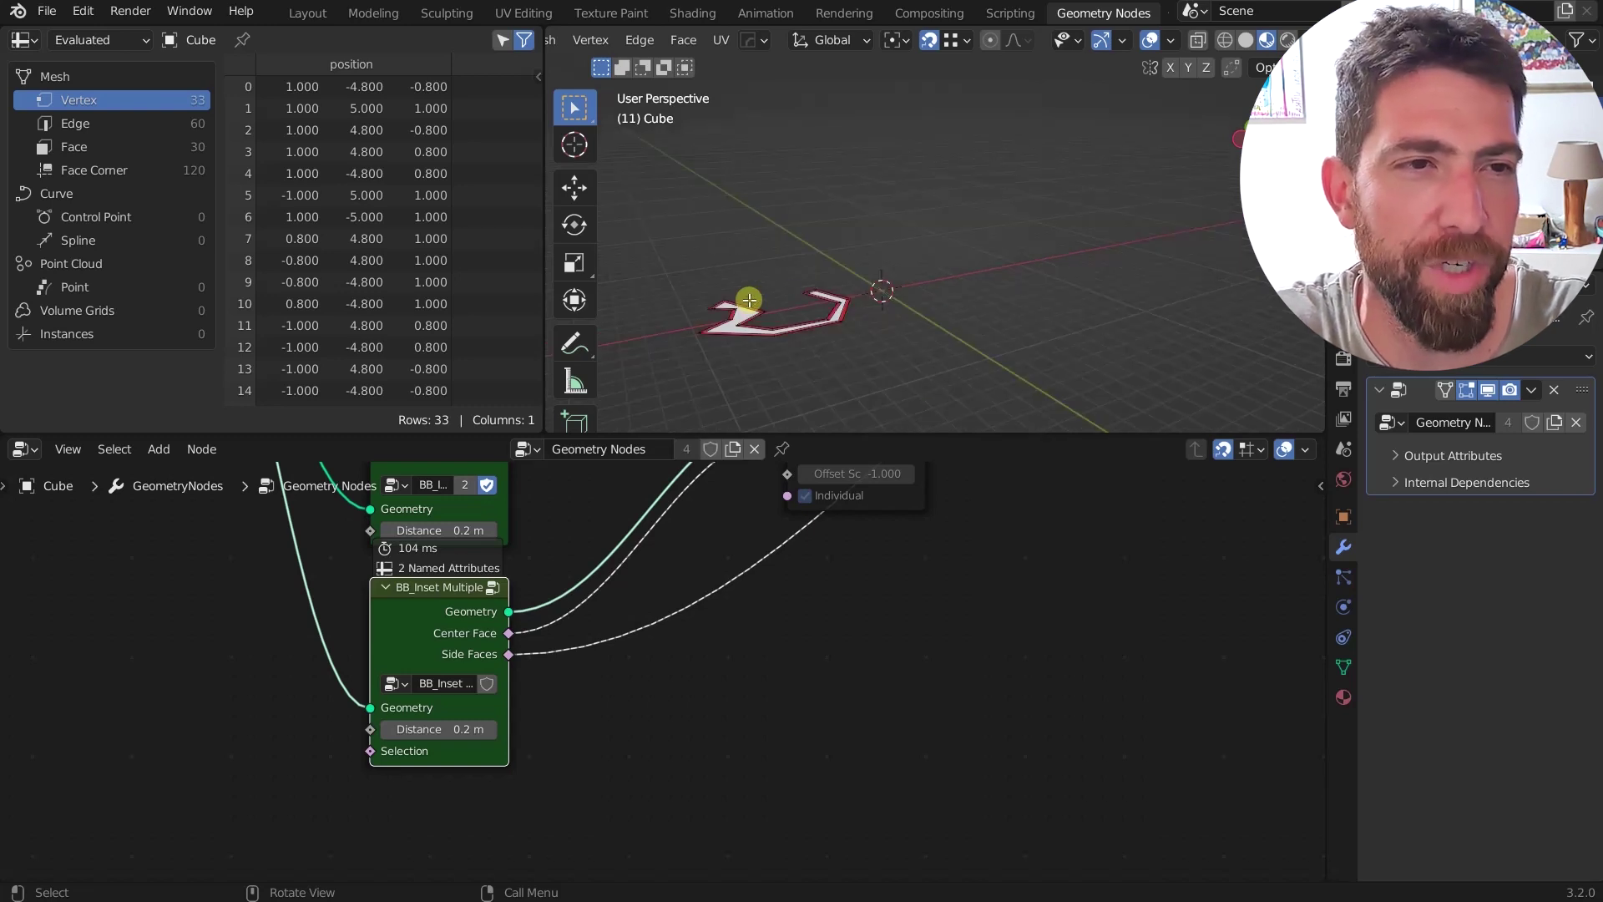
{"action": "scroll", "coordinate": [1045, 279], "scroll_direction": "down", "scroll_amount": 3}
{"action": "scroll", "coordinate": [955, 275], "scroll_direction": "up", "scroll_amount": 5}
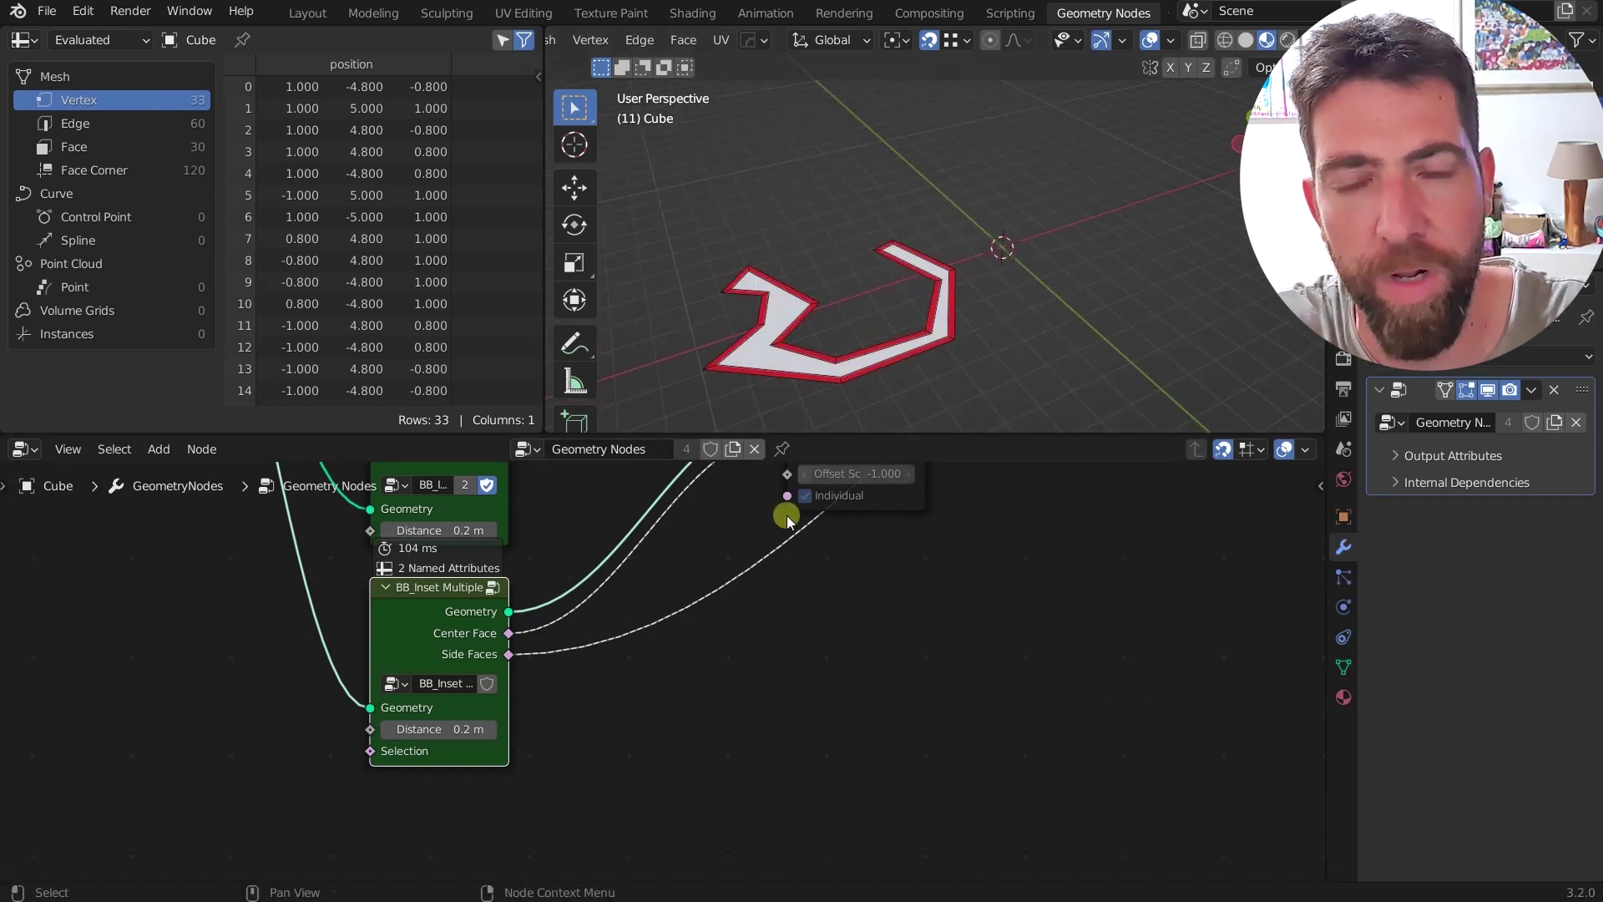
Step: Link BB_Inset Single's Geometry output to the Set Material node's Geometry input
{"action": "scroll", "coordinate": [769, 631], "scroll_direction": "down", "scroll_amount": 3}
{"action": "middle_click_drag", "start_coordinate": [768, 631], "coordinate": [974, 583]}
{"action": "left_click", "coordinate": [574, 598]}
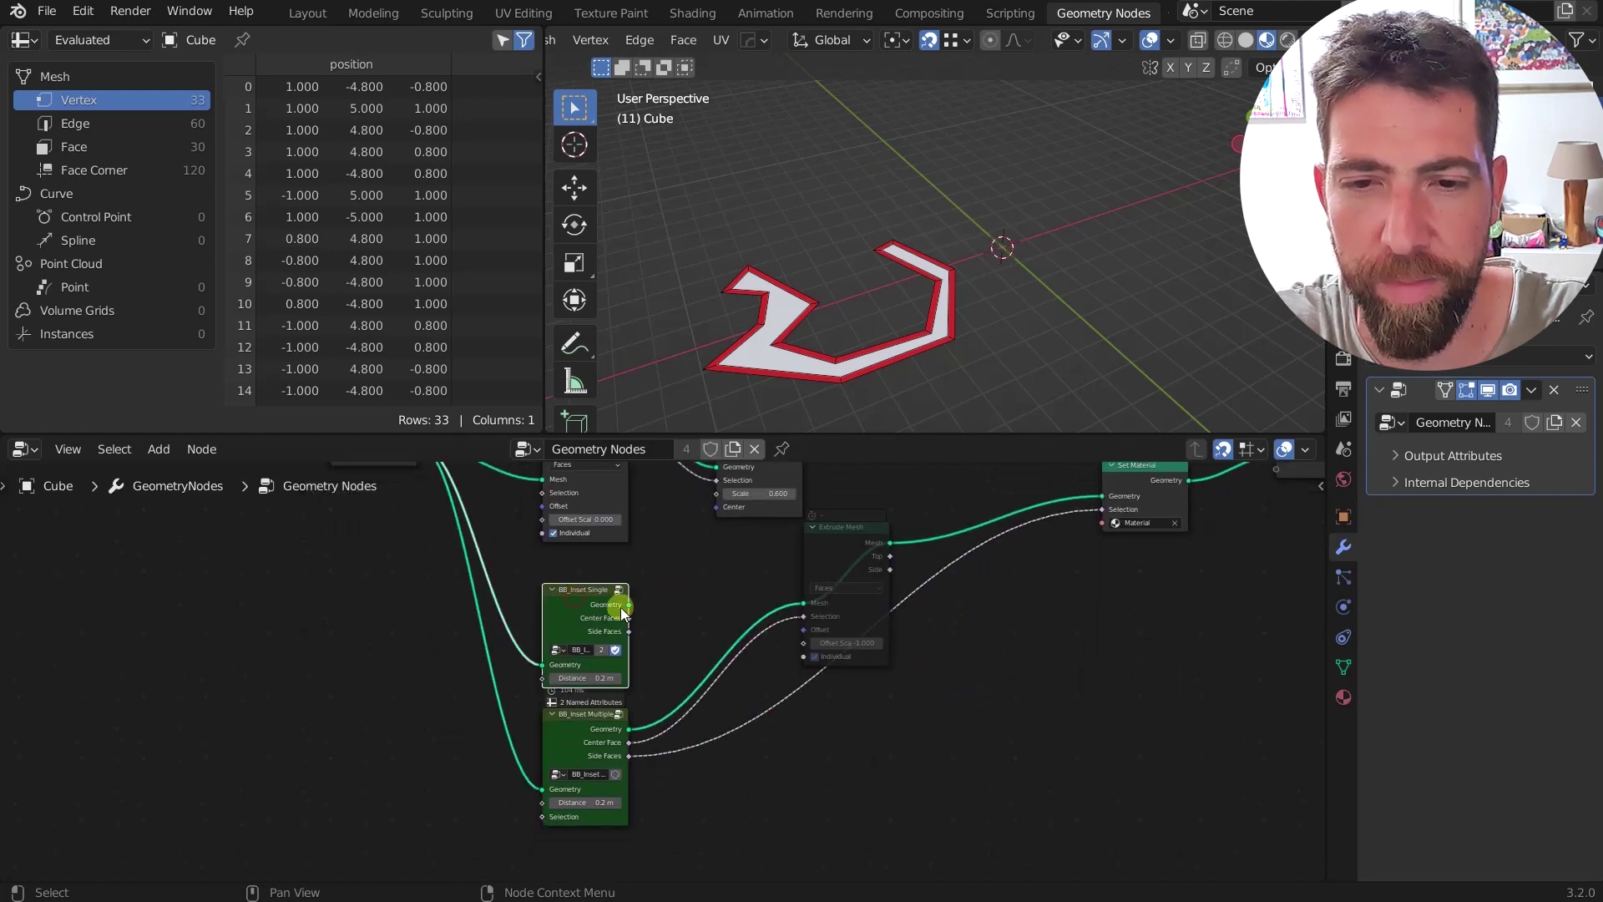
{"action": "scroll", "coordinate": [622, 610], "scroll_direction": "down", "scroll_amount": 1}
{"action": "left_click_drag", "start_coordinate": [628, 604], "coordinate": [1042, 516]}
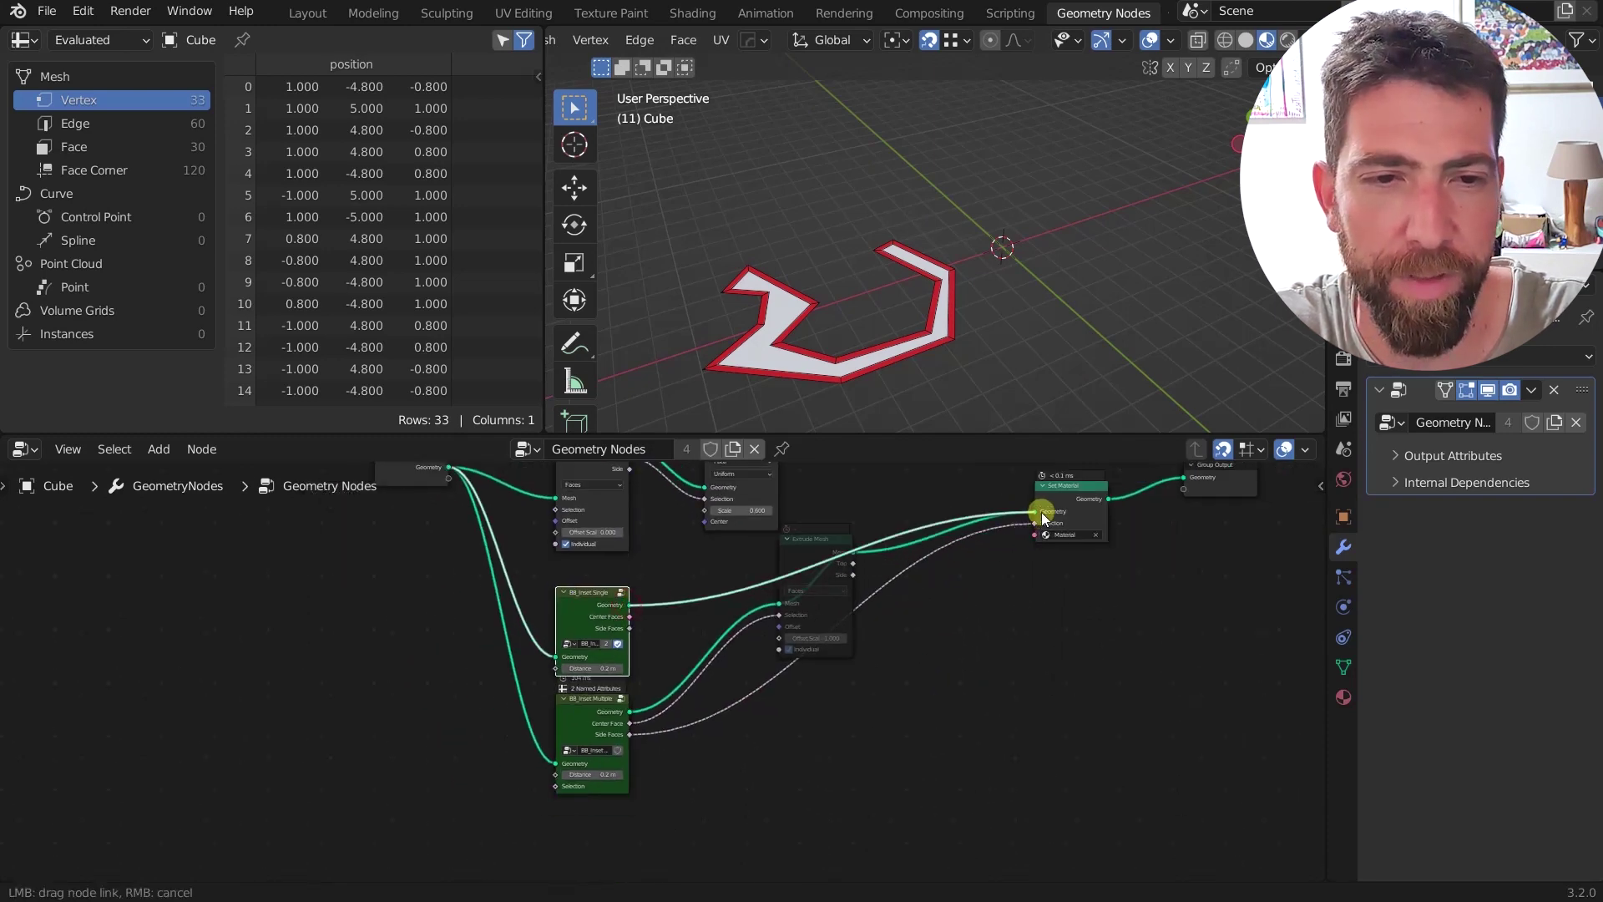
{"action": "left_click_drag", "start_coordinate": [626, 632], "coordinate": [632, 618]}
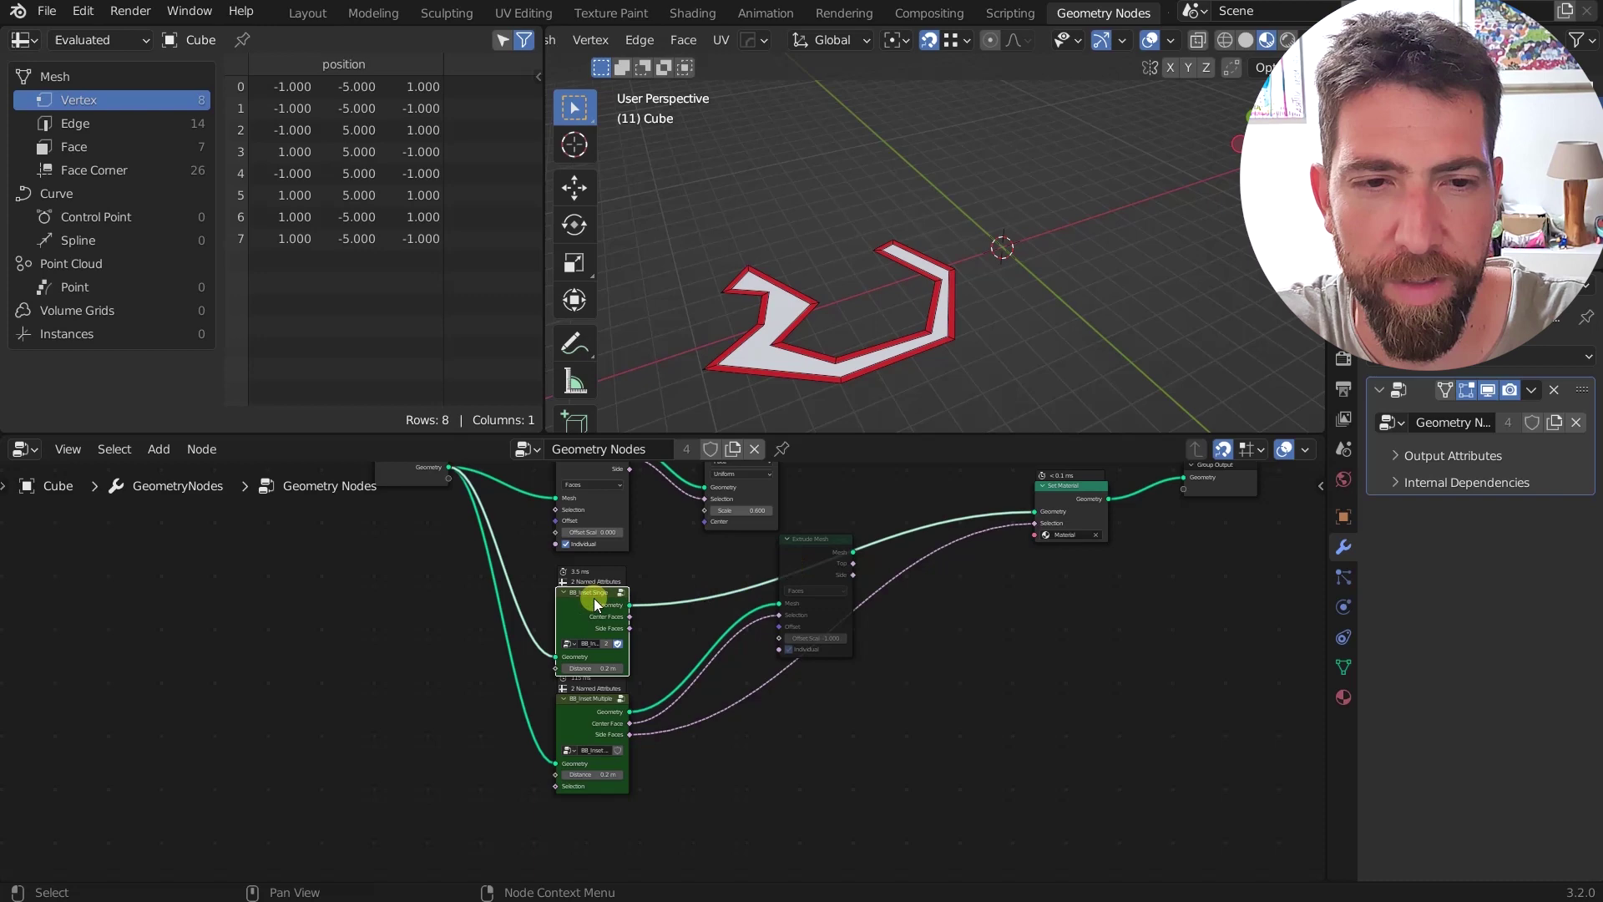
Step: Open the BB_Inset Single node group and examine the BB_Offset Multiple node near its Group Input
{"action": "key", "text": "Tab"}
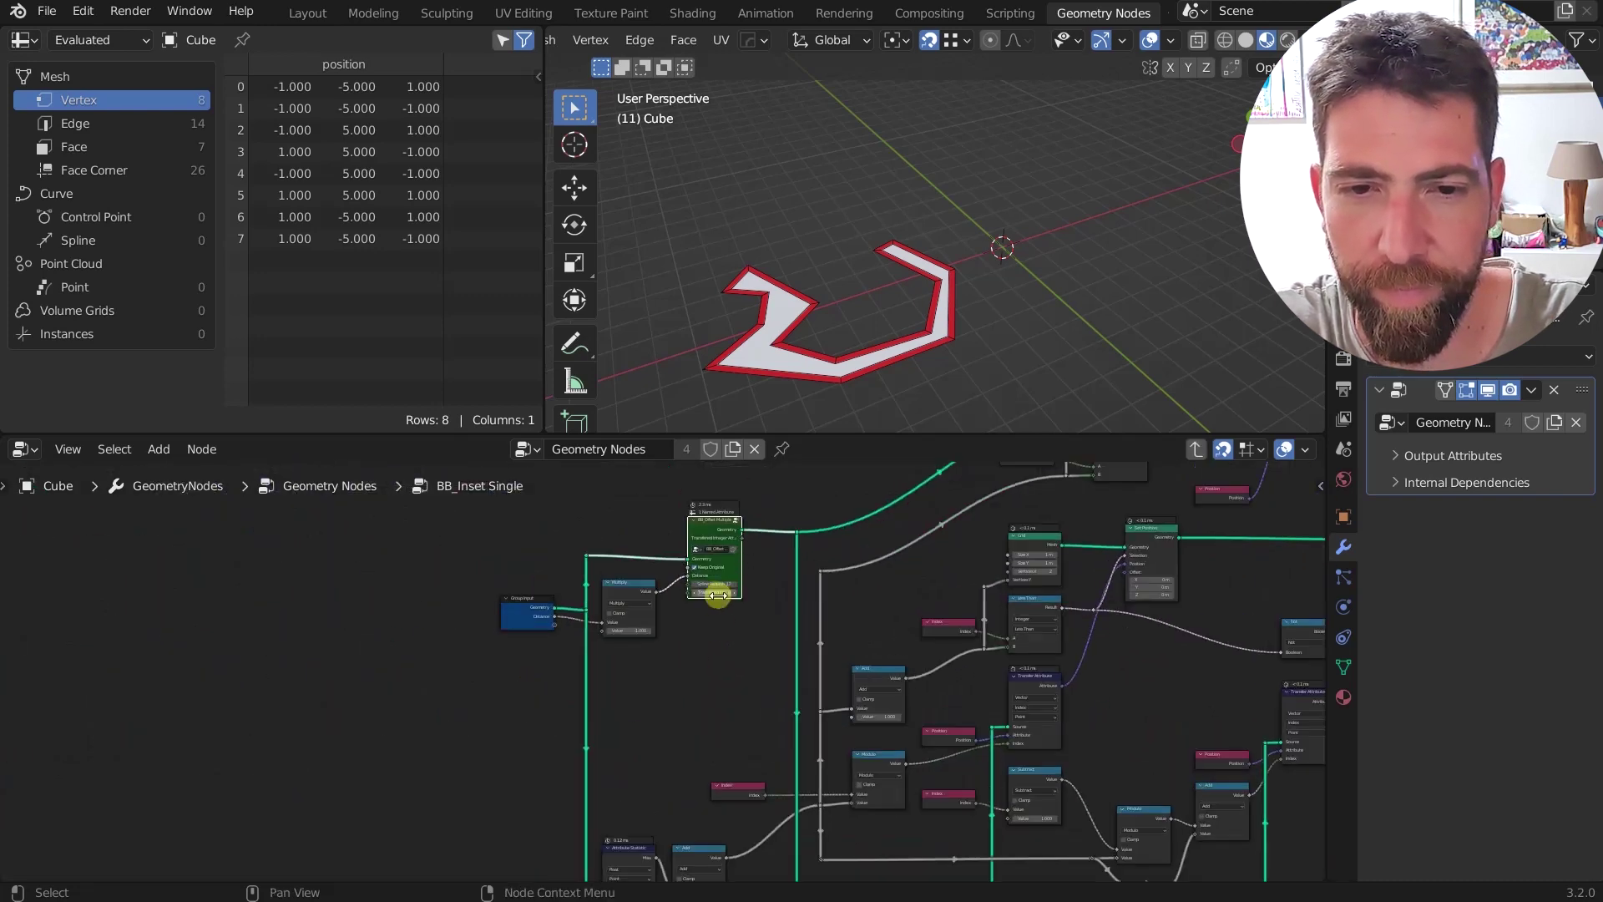
{"action": "middle_click_drag", "start_coordinate": [719, 595], "coordinate": [705, 755], "text": "ctrl"}
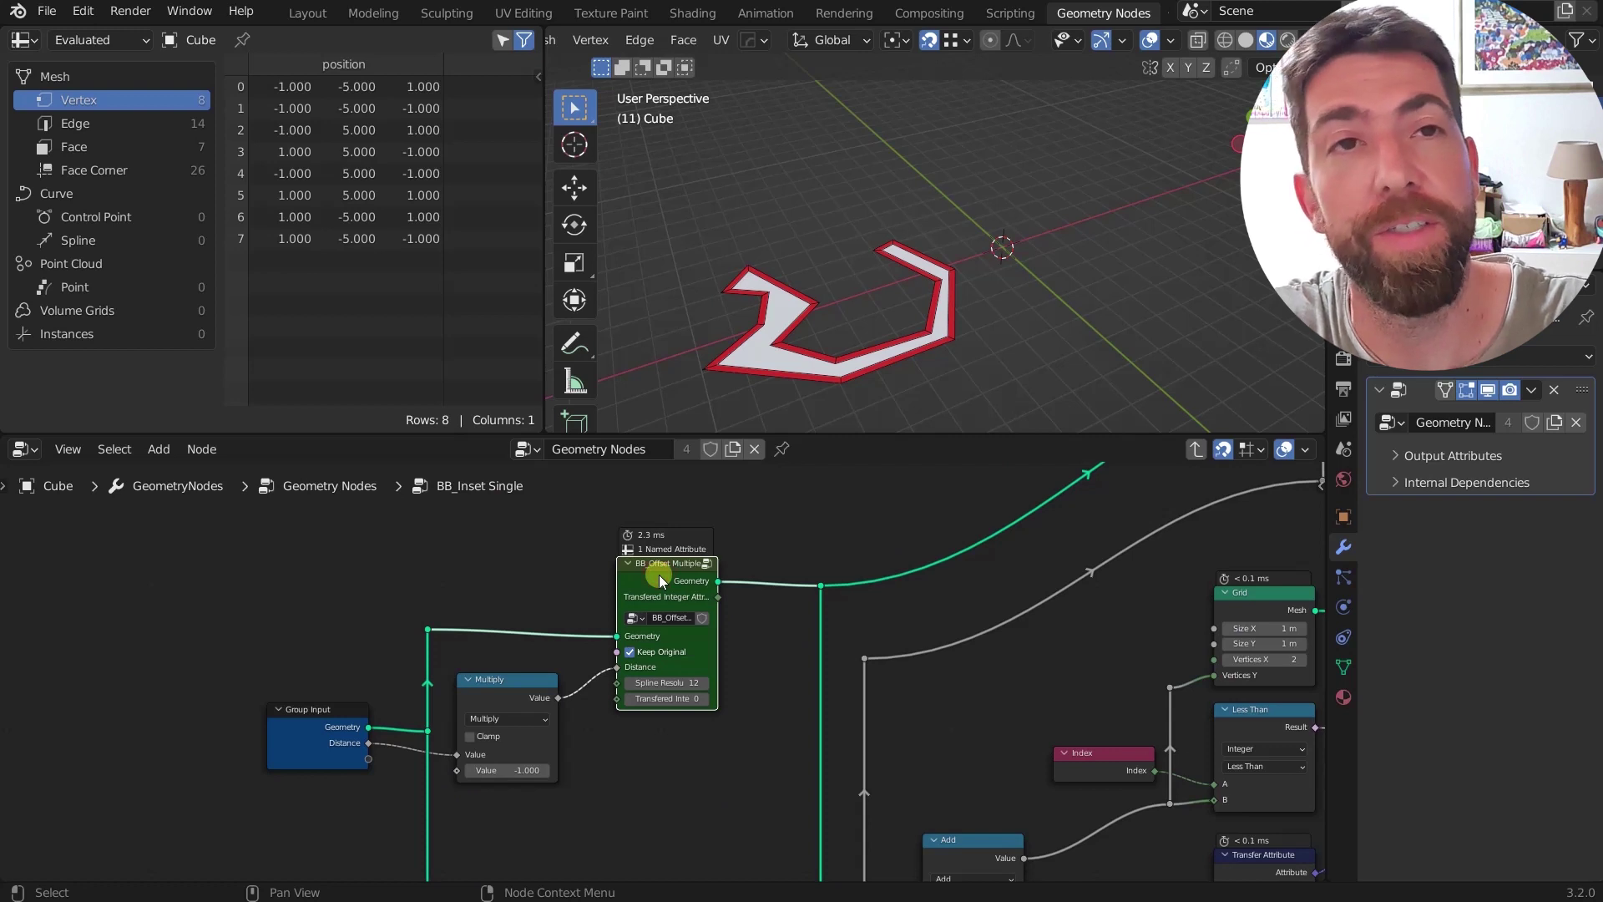
{"action": "scroll", "coordinate": [659, 575], "scroll_direction": "up", "scroll_amount": 1}
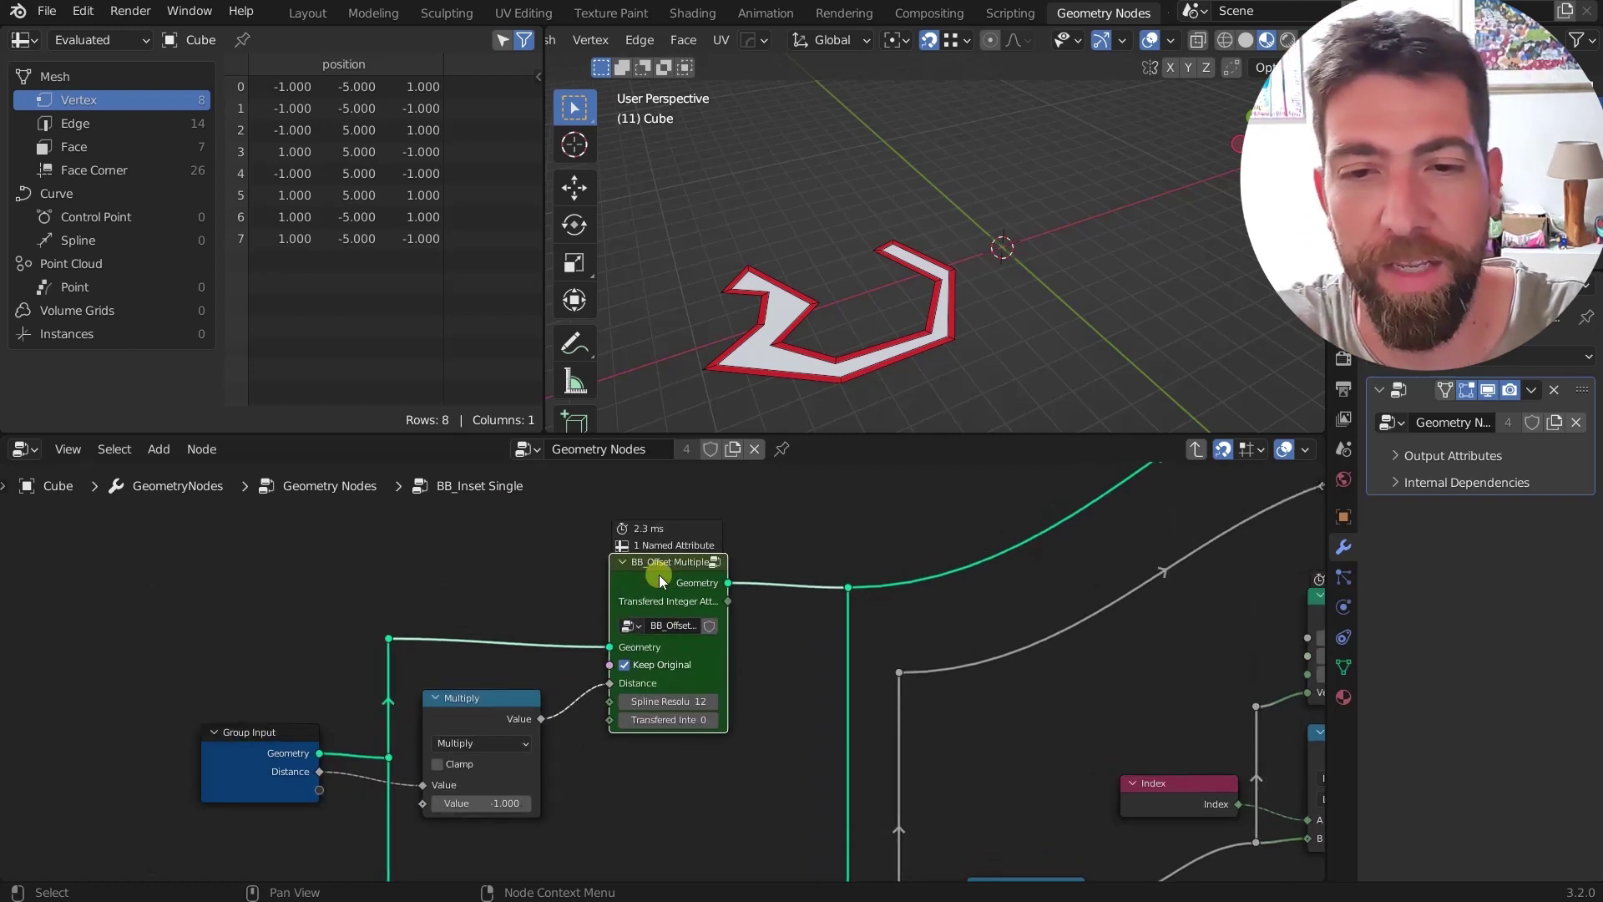
{"action": "scroll", "coordinate": [659, 575], "scroll_direction": "down", "scroll_amount": 2}
{"action": "left_click_drag", "start_coordinate": [745, 520], "coordinate": [613, 715]}
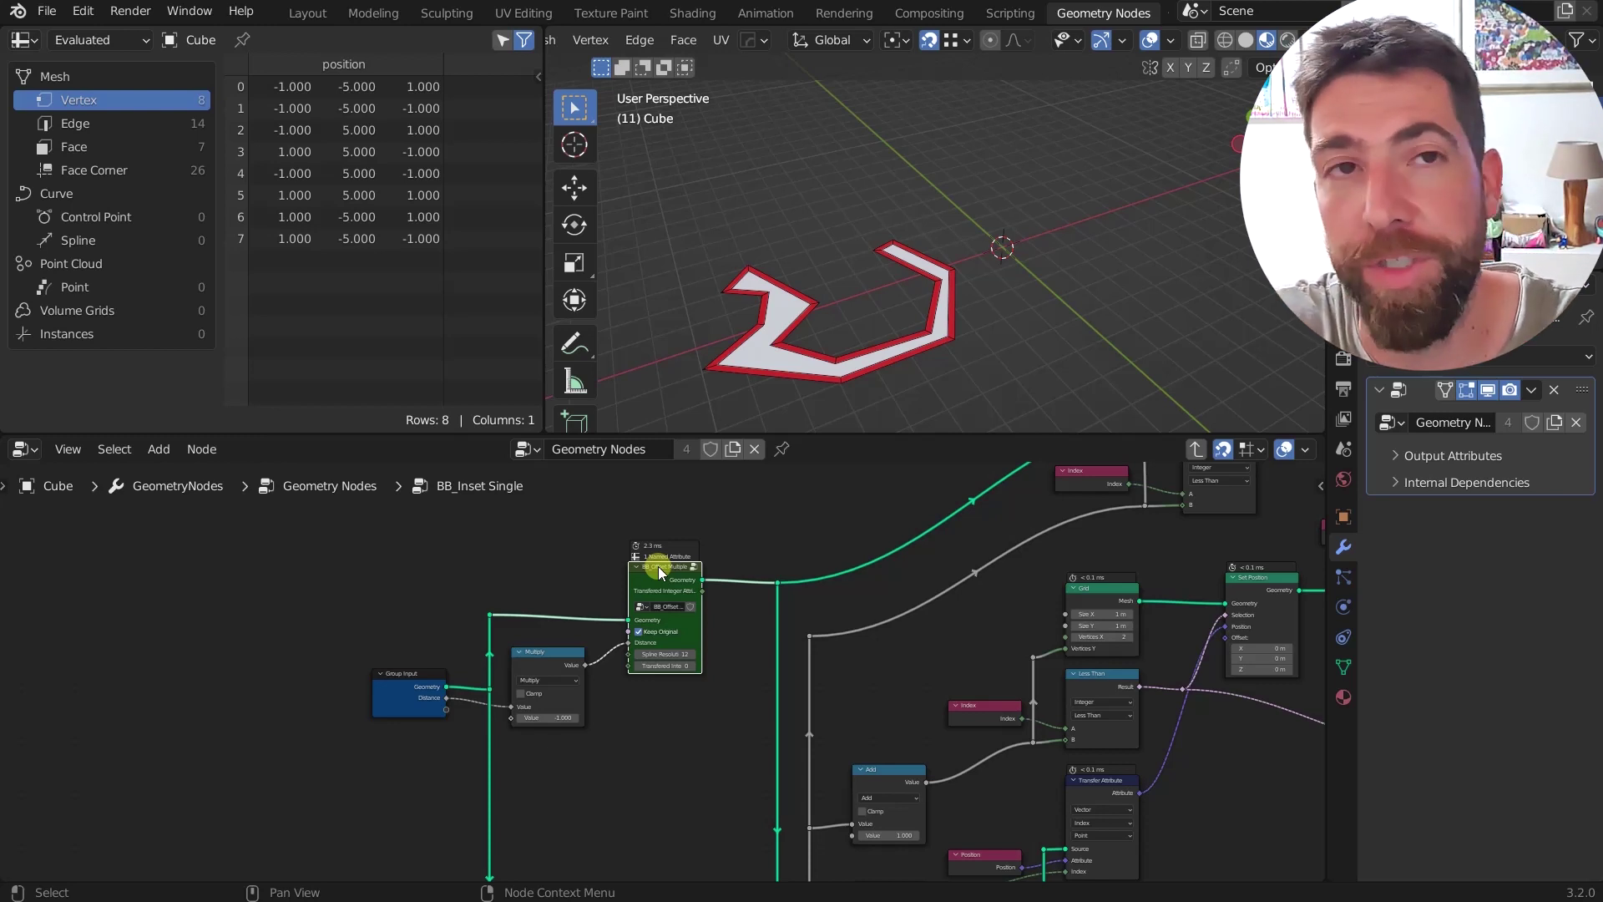
Step: Examine where the BB_Offset Multiple node sits within the overall BB_Inset Single node network
{"action": "scroll", "coordinate": [658, 566], "scroll_direction": "up", "scroll_amount": 2}
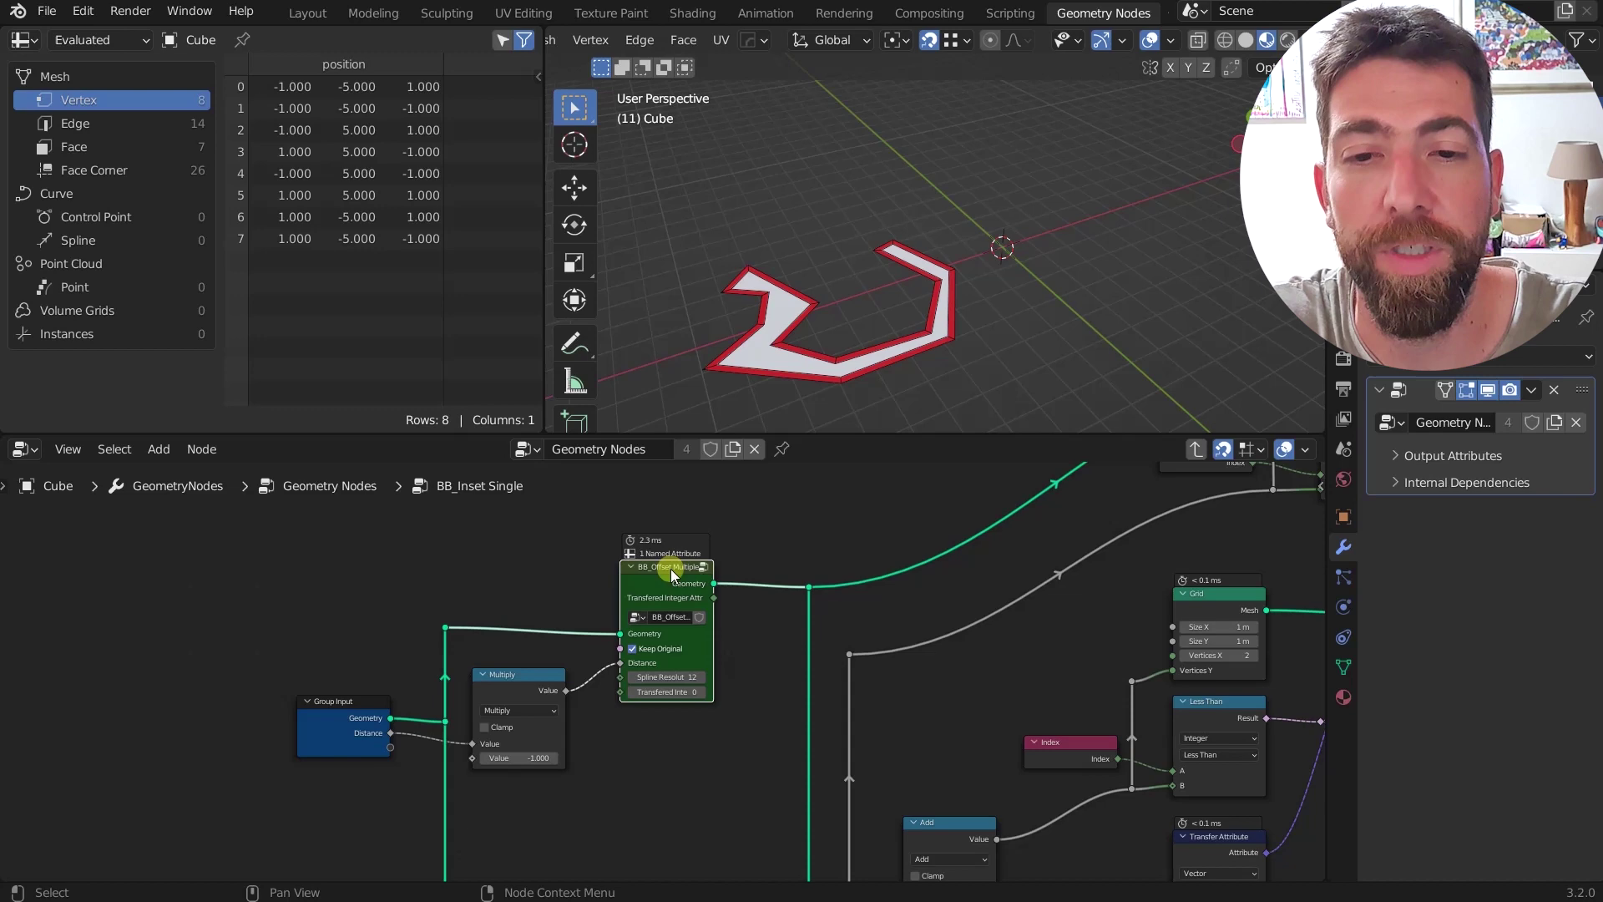
{"action": "scroll", "coordinate": [669, 568], "scroll_direction": "down", "scroll_amount": 3}
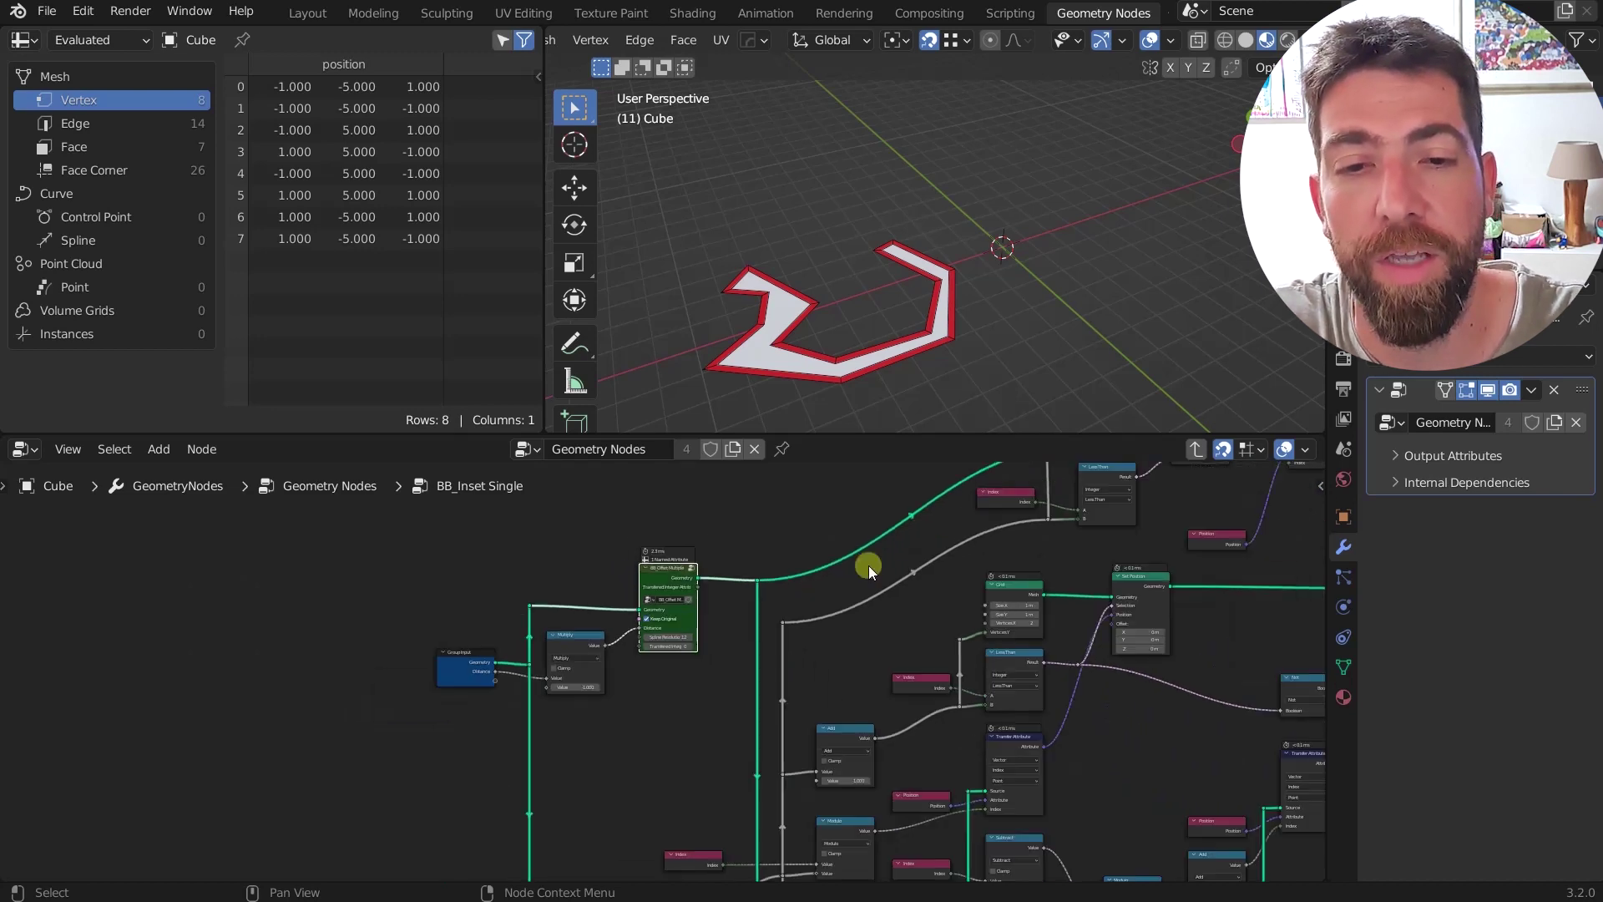
{"action": "scroll", "coordinate": [668, 525], "scroll_direction": "down", "scroll_amount": 2}
{"action": "middle_click_drag", "start_coordinate": [705, 530], "coordinate": [653, 588]}
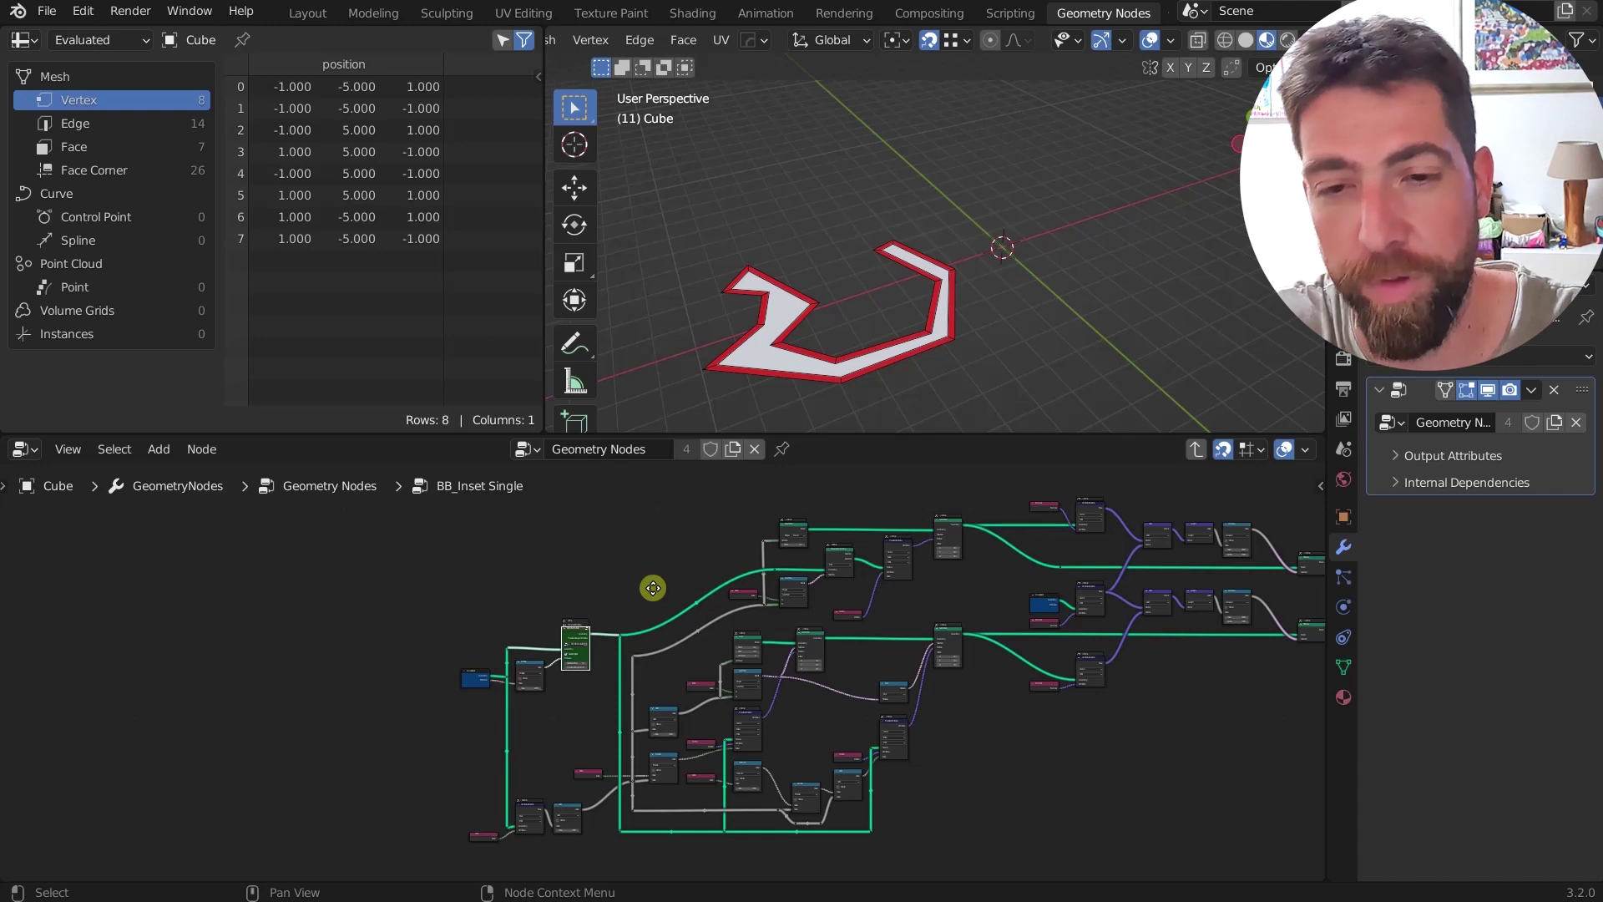
{"action": "scroll", "coordinate": [653, 588], "scroll_direction": "up", "scroll_amount": 4}
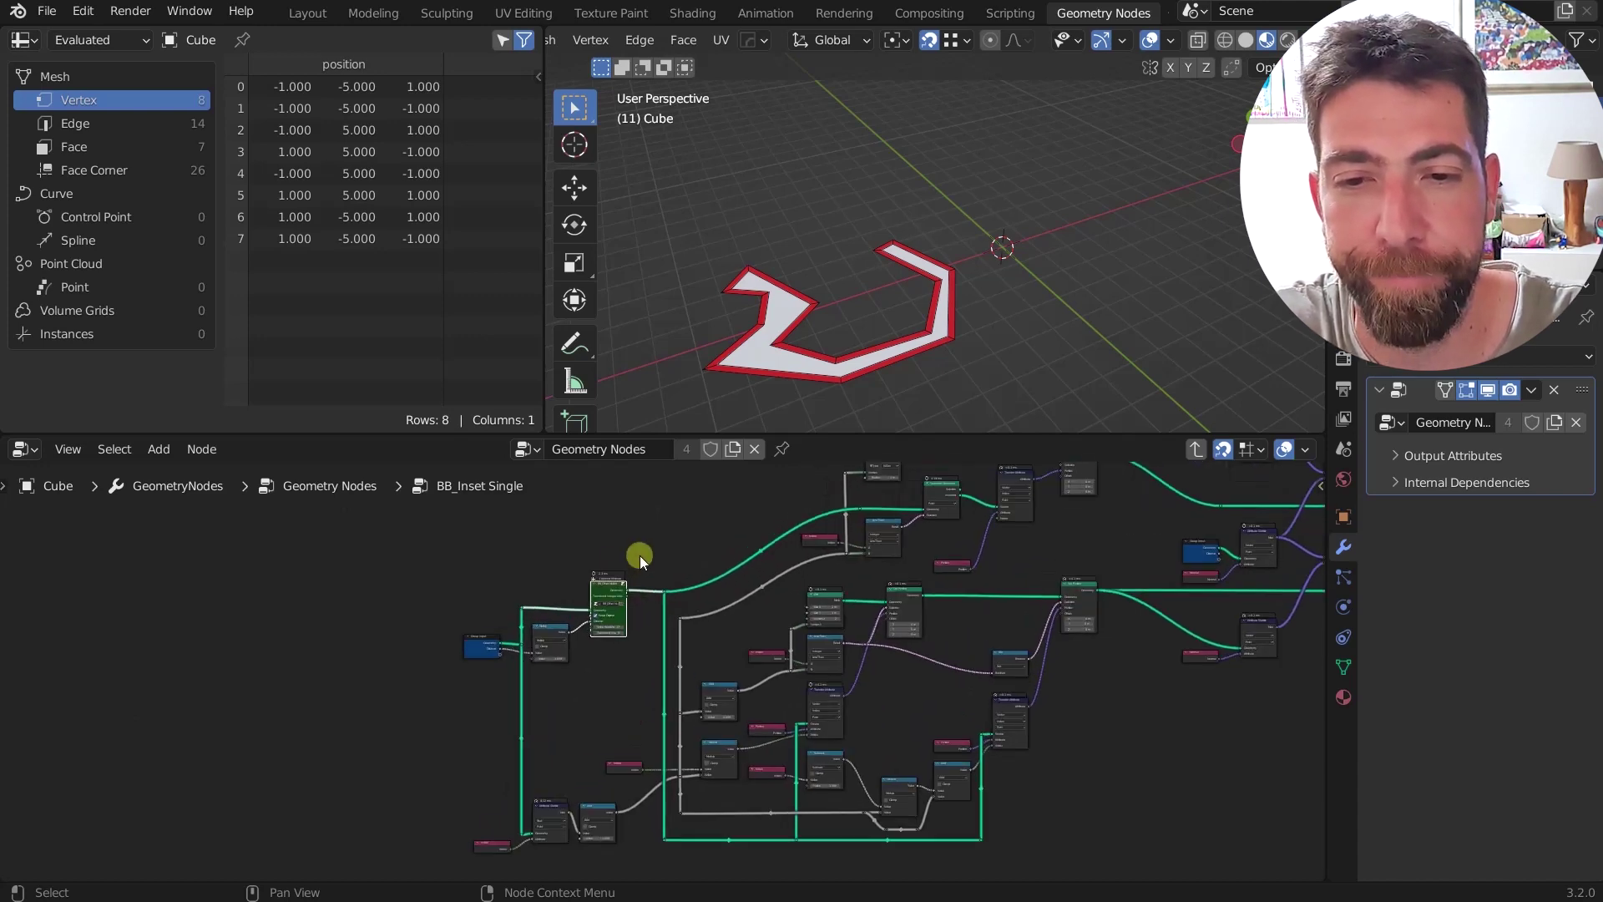
{"action": "scroll", "coordinate": [639, 554], "scroll_direction": "up", "scroll_amount": 3}
{"action": "middle_click_drag", "start_coordinate": [655, 565], "coordinate": [653, 570]}
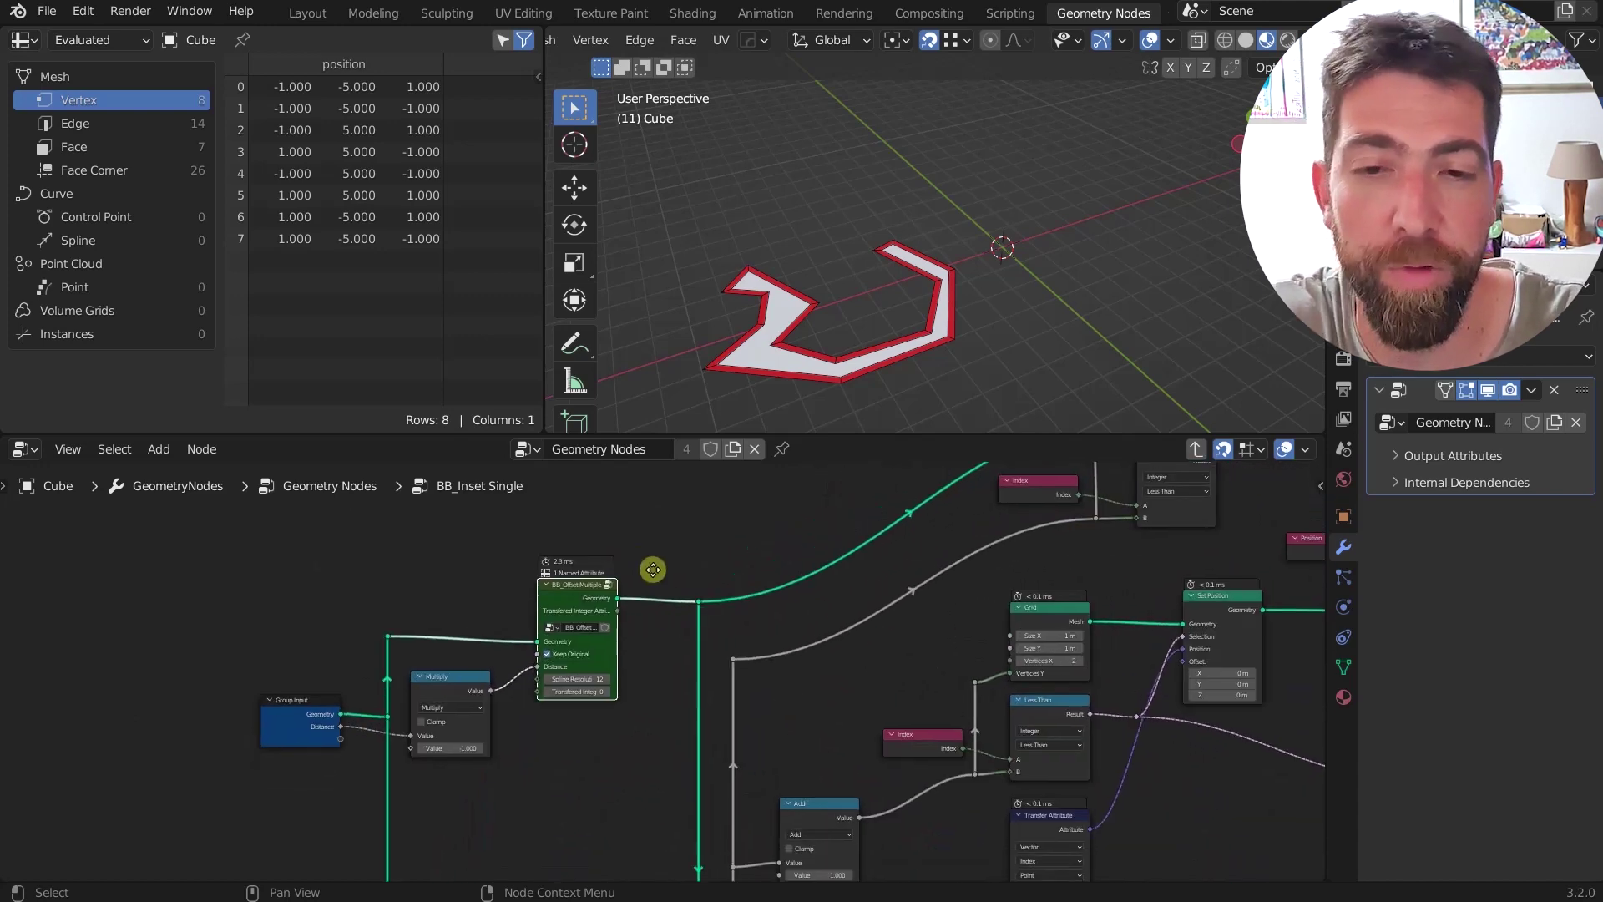
{"action": "scroll", "coordinate": [578, 610], "scroll_direction": "up", "scroll_amount": 2}
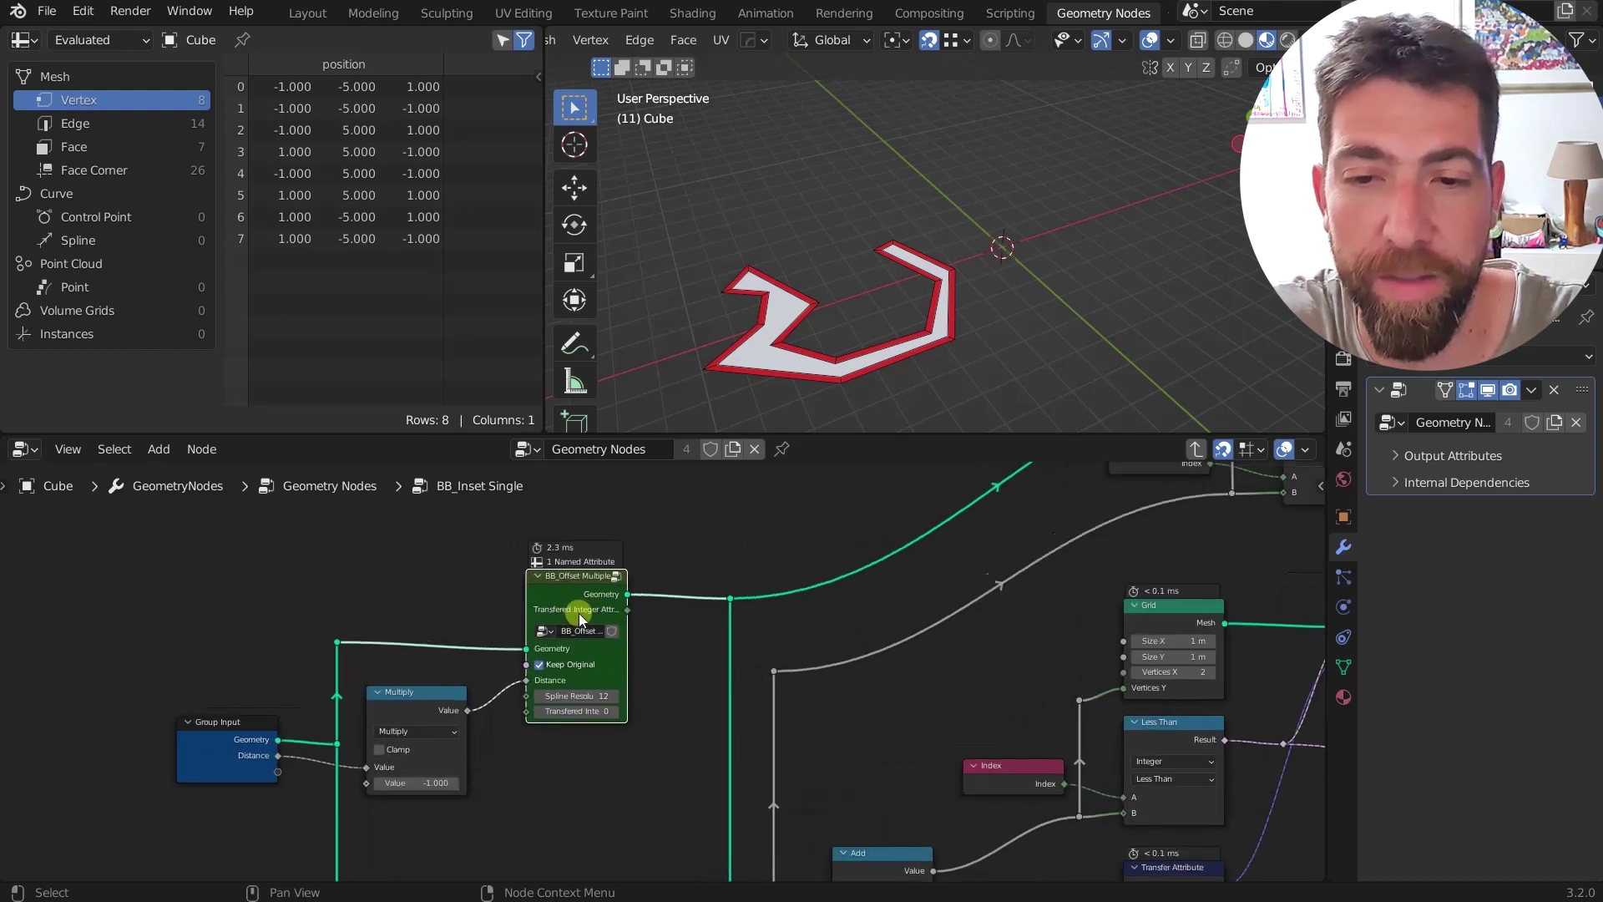
{"action": "scroll", "coordinate": [581, 597], "scroll_direction": "down", "scroll_amount": 2}
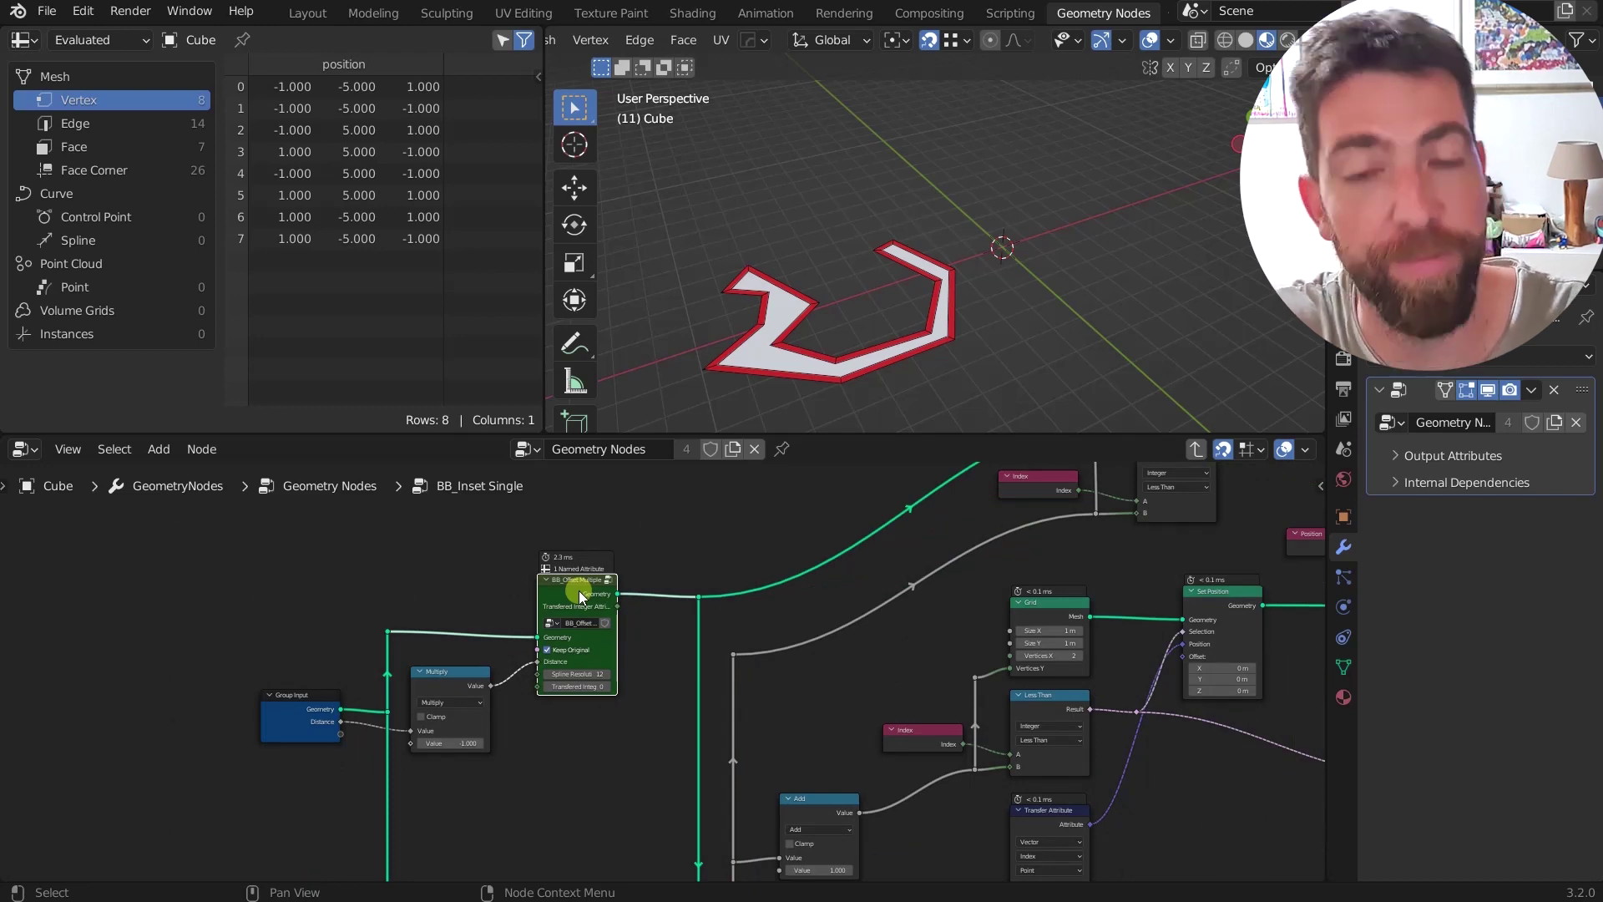
{"action": "scroll", "coordinate": [578, 589], "scroll_direction": "up", "scroll_amount": 2}
{"action": "scroll", "coordinate": [579, 589], "scroll_direction": "down", "scroll_amount": 3}
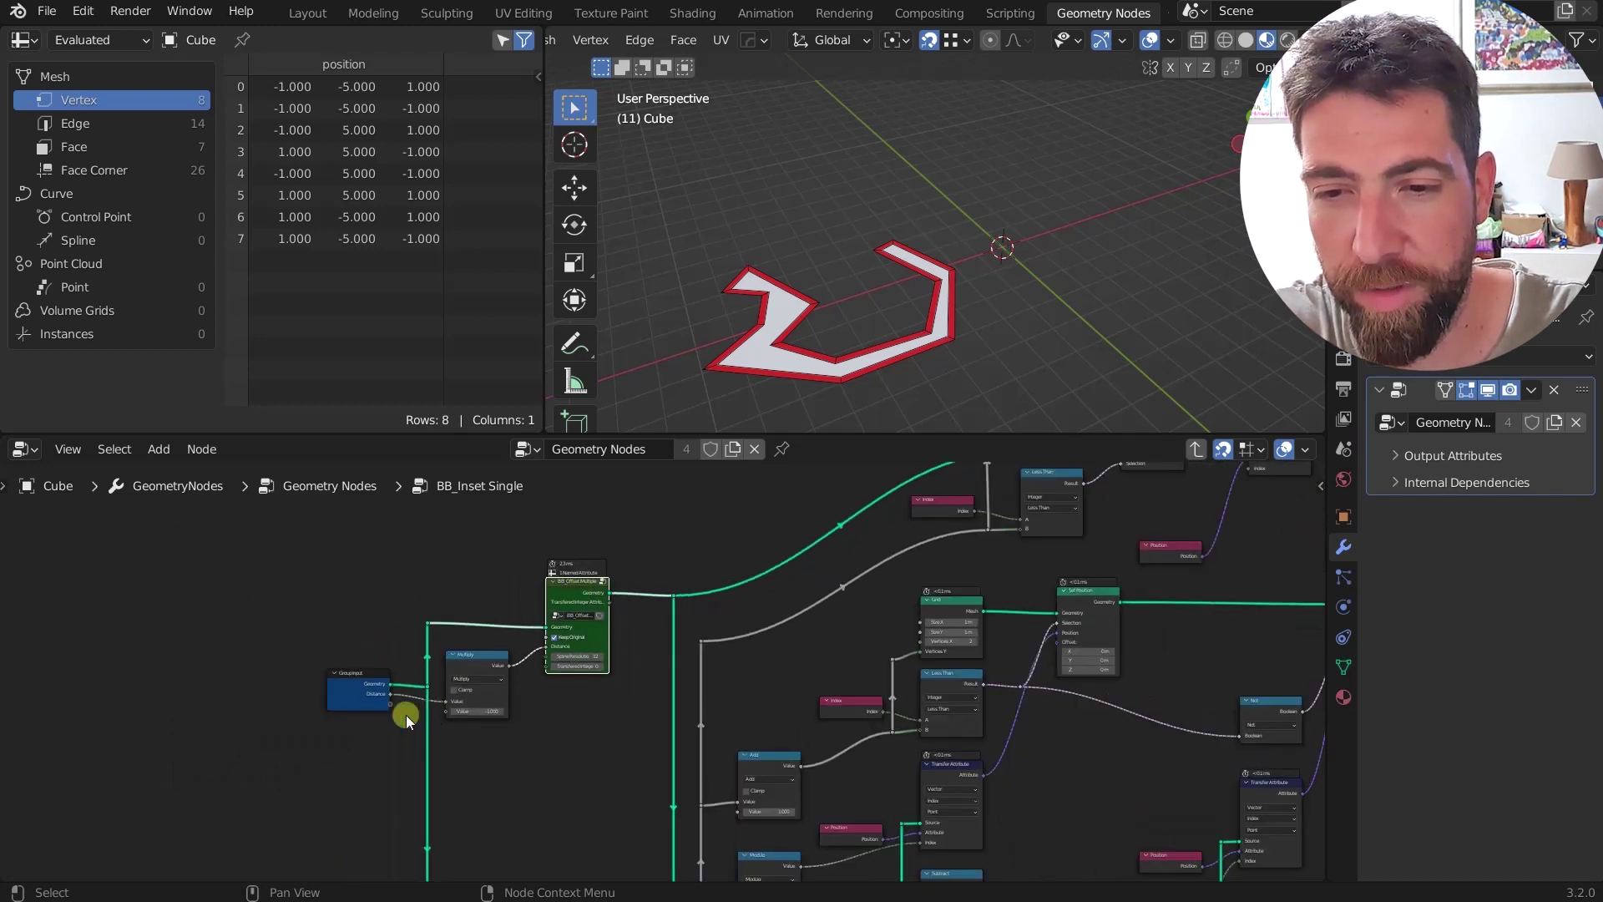
Step: Inspect the Group Input's Geometry socket and preview the BB_Offset Multiple node's output in the viewport
{"action": "scroll", "coordinate": [358, 679], "scroll_direction": "up", "scroll_amount": 4}
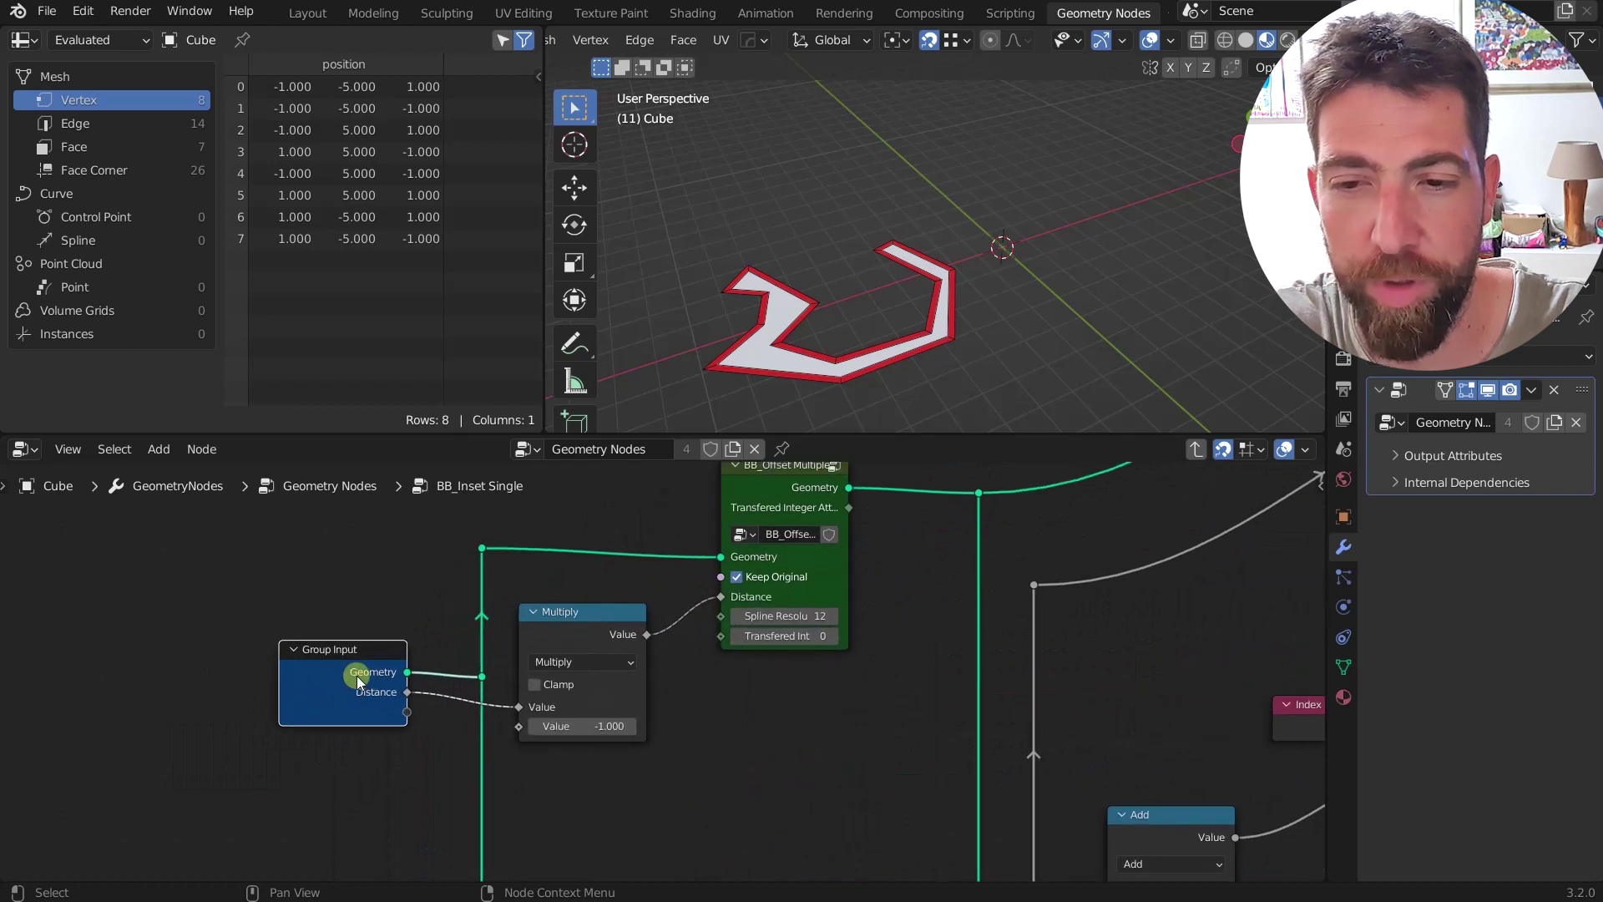
{"action": "mouse_move", "coordinate": [372, 679]}
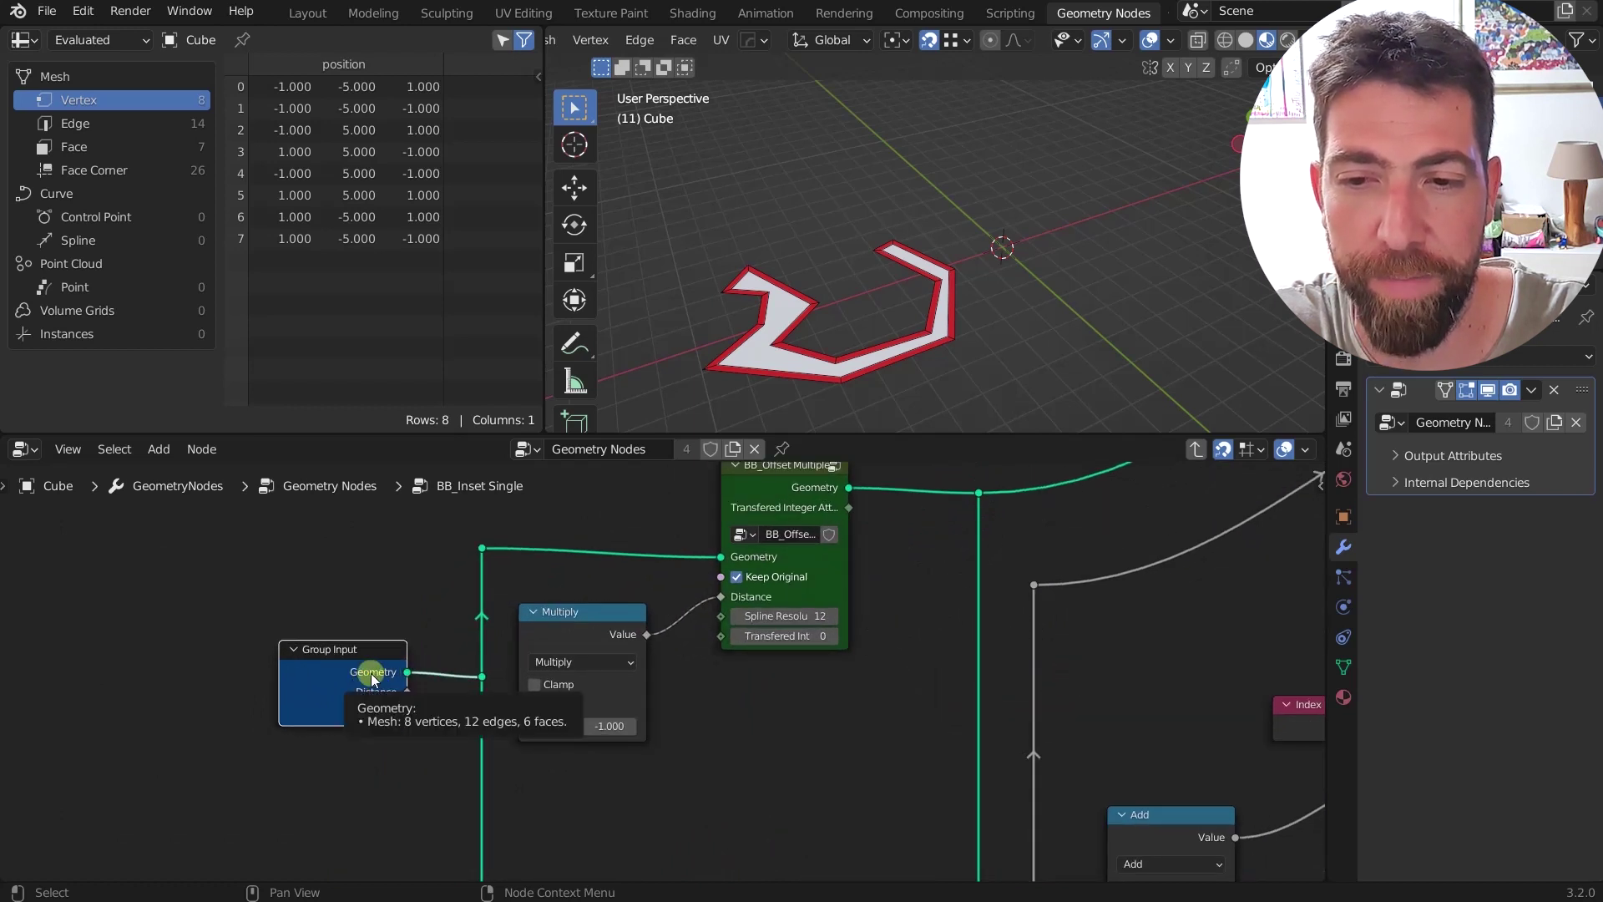
{"action": "middle_click_drag", "start_coordinate": [560, 577], "coordinate": [494, 665]}
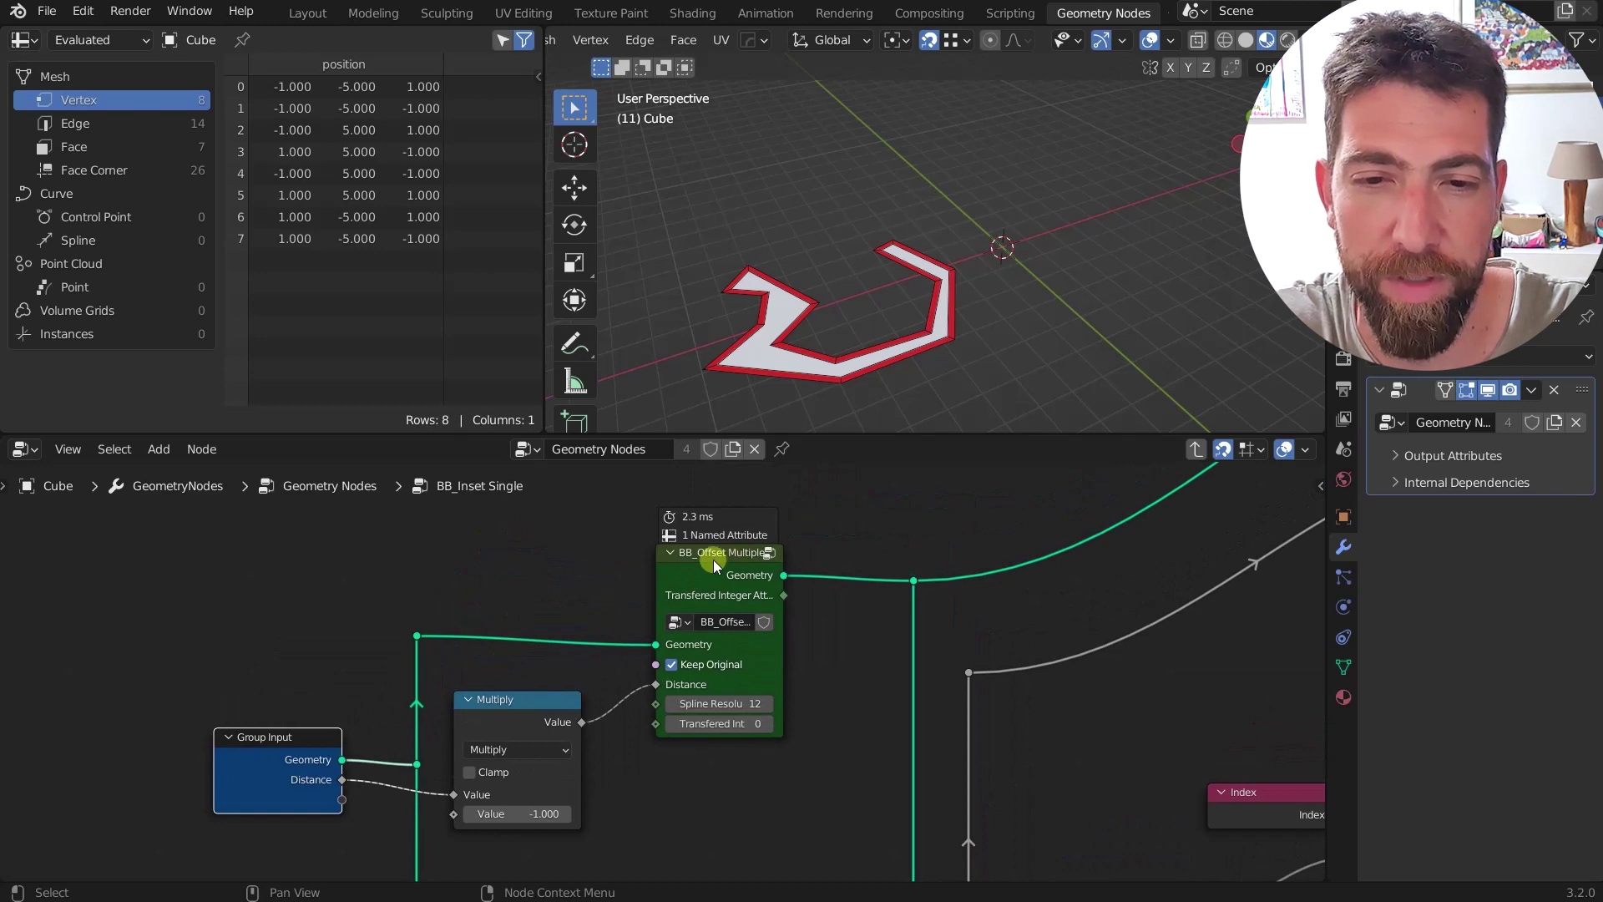
{"action": "left_click", "coordinate": [715, 566], "text": "ctrl+shift"}
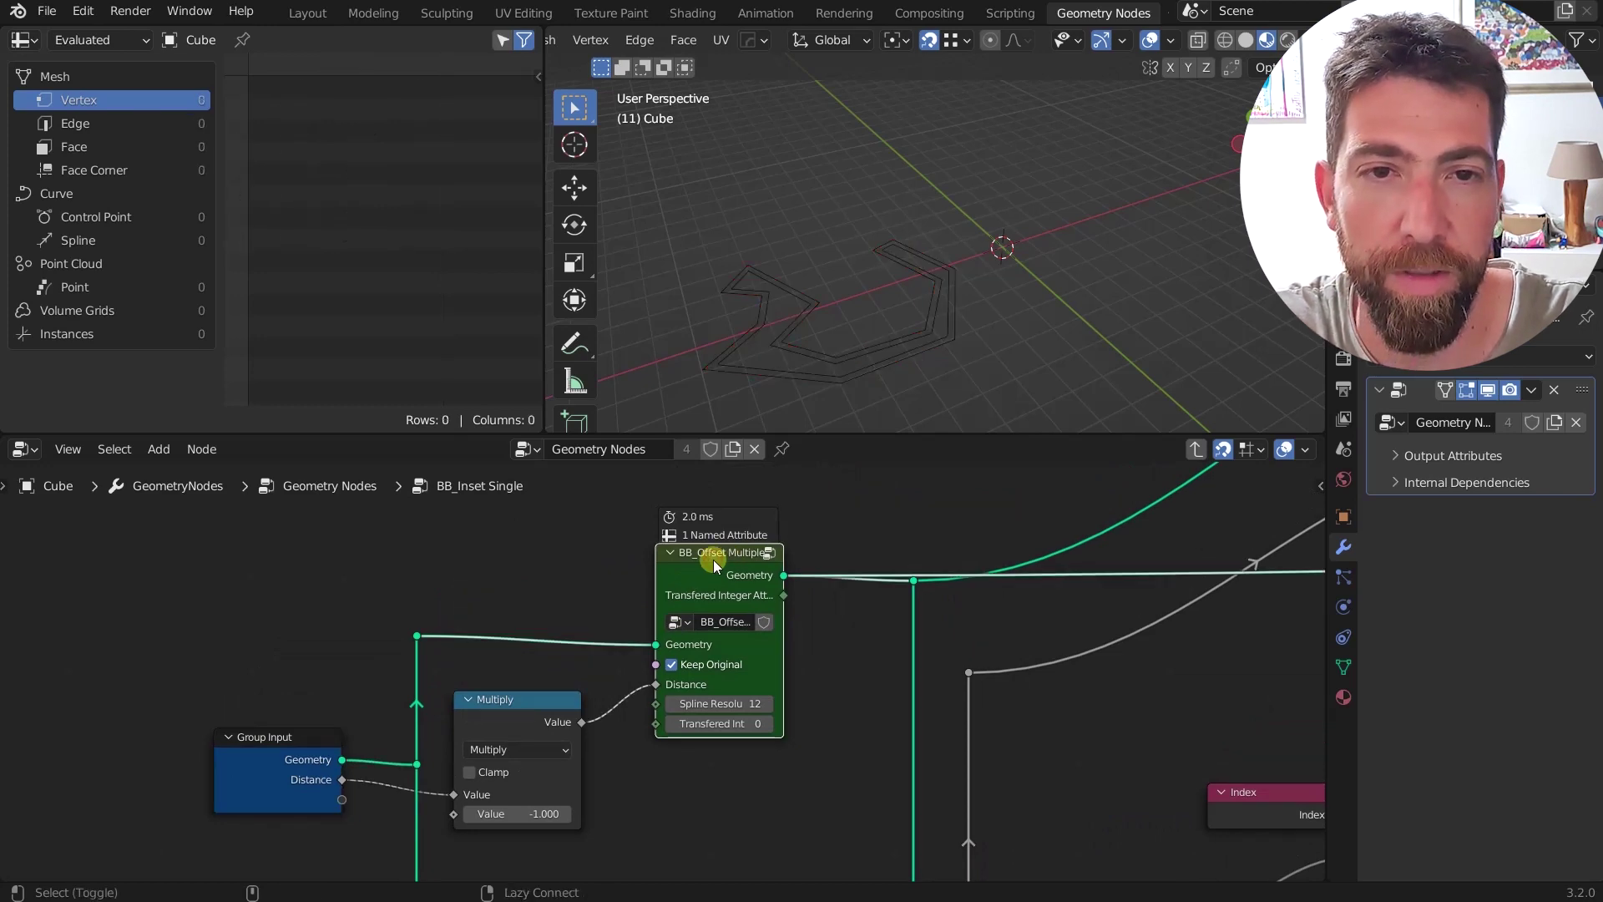
{"action": "middle_click_drag", "start_coordinate": [807, 344], "coordinate": [823, 342]}
{"action": "scroll", "coordinate": [715, 735], "scroll_direction": "up", "scroll_amount": 3}
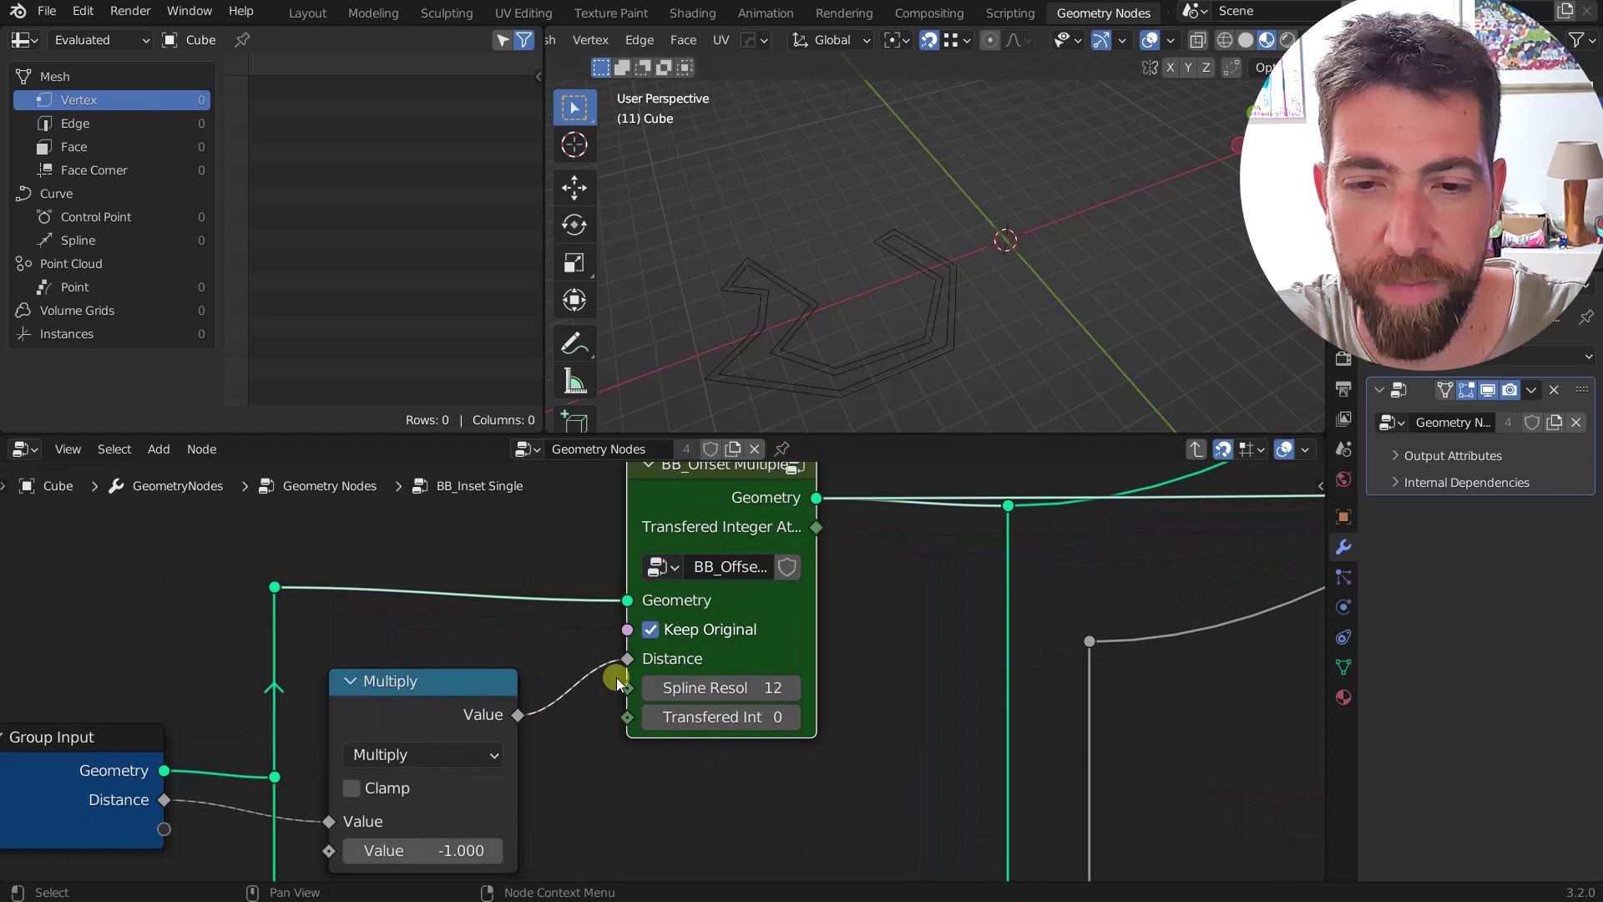
Step: Unlink the Multiply node from BB_Offset Multiple's Distance input and set the Distance to 0.400
{"action": "scroll", "coordinate": [628, 657], "scroll_direction": "down", "scroll_amount": 2}
{"action": "left_click_drag", "start_coordinate": [628, 656], "coordinate": [586, 644]}
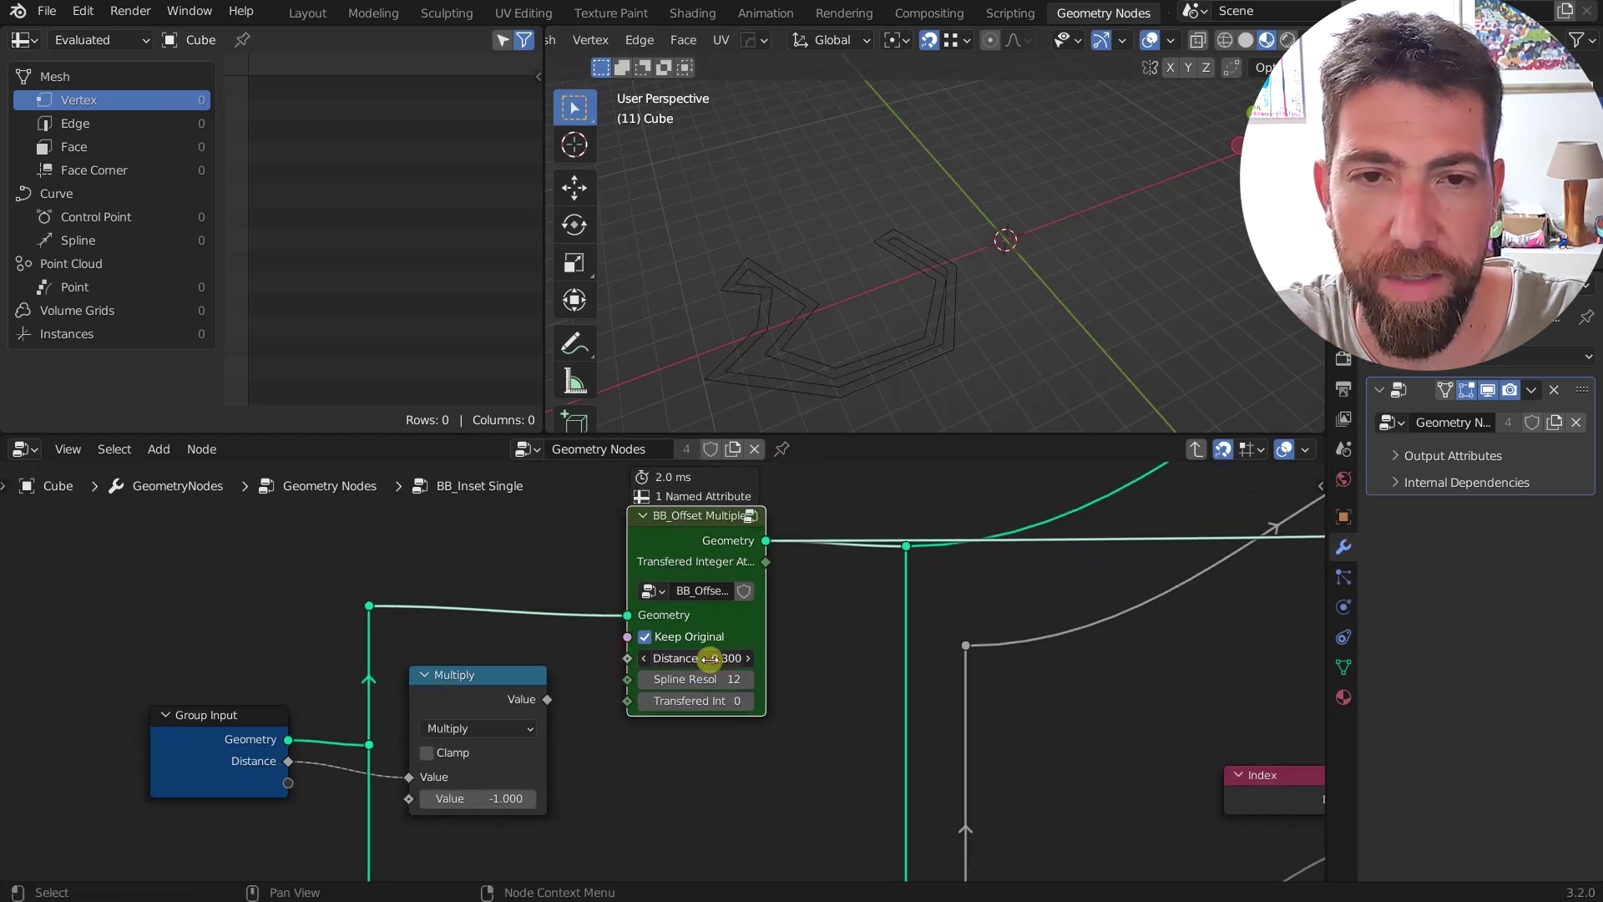
{"action": "left_click_drag", "start_coordinate": [708, 658], "coordinate": [716, 658]}
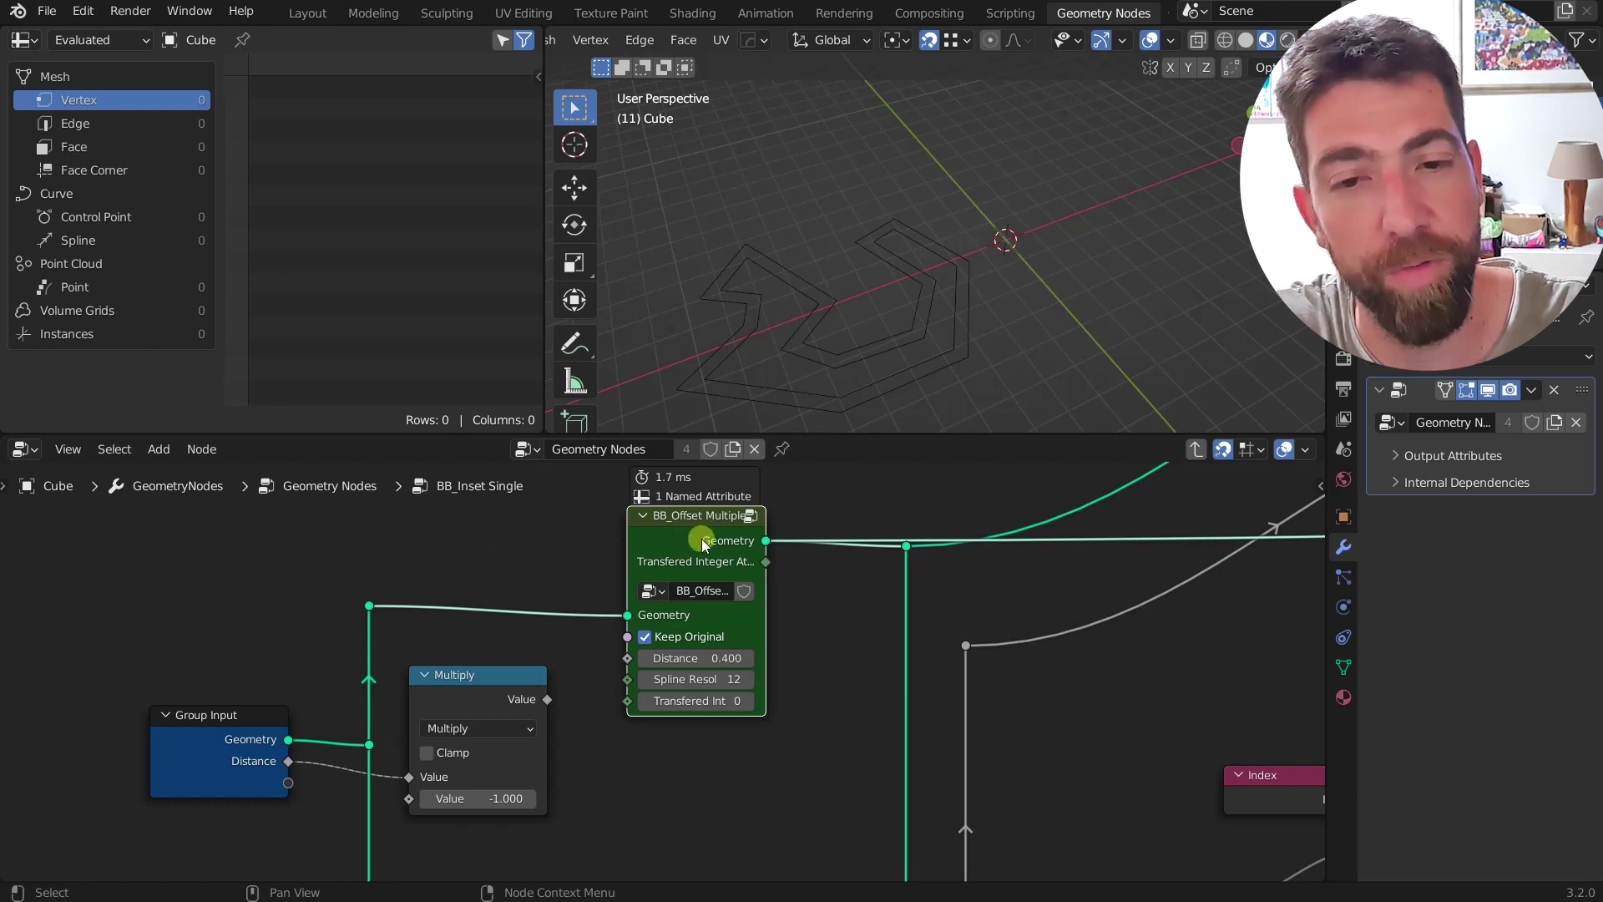
Step: Reconnect the Multiply node's Value output to the Distance input of BB_Offset Multiple
{"action": "left_click_drag", "start_coordinate": [547, 699], "coordinate": [625, 662]}
{"action": "scroll", "coordinate": [870, 391], "scroll_direction": "down", "scroll_amount": 2}
{"action": "middle_click_drag", "start_coordinate": [903, 327], "coordinate": [904, 351]}
Step: Find the Grid node in the BB_Inset Single group and preview its mesh in the viewport
{"action": "scroll", "coordinate": [755, 518], "scroll_direction": "down", "scroll_amount": 5}
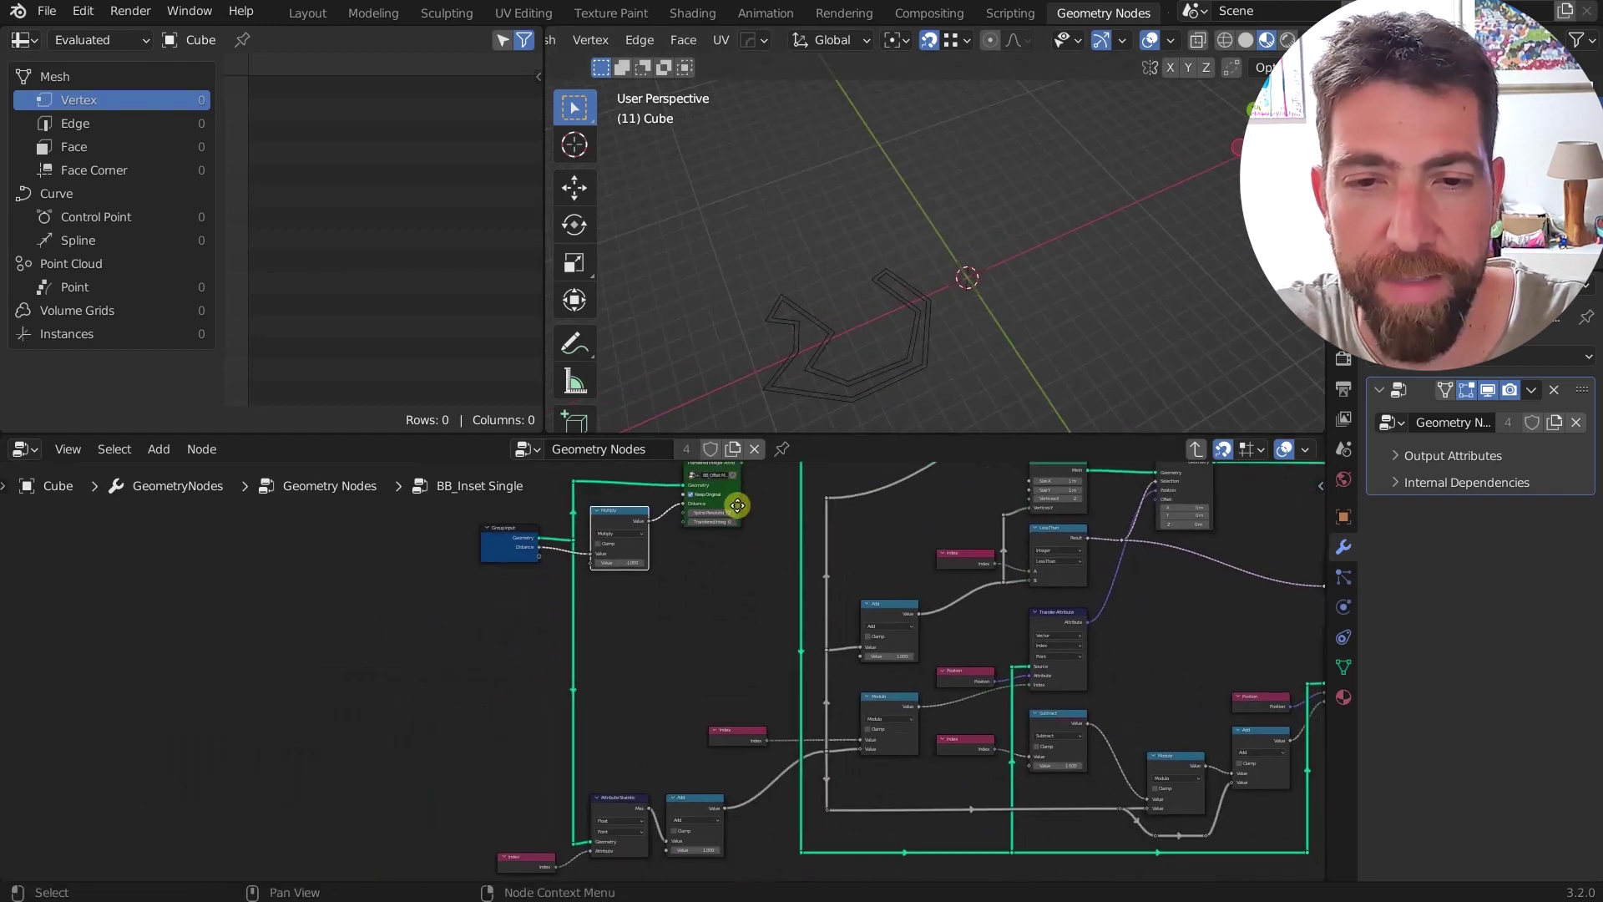
{"action": "middle_click_drag", "start_coordinate": [694, 629], "coordinate": [548, 673]}
{"action": "scroll", "coordinate": [706, 730], "scroll_direction": "up", "scroll_amount": 5}
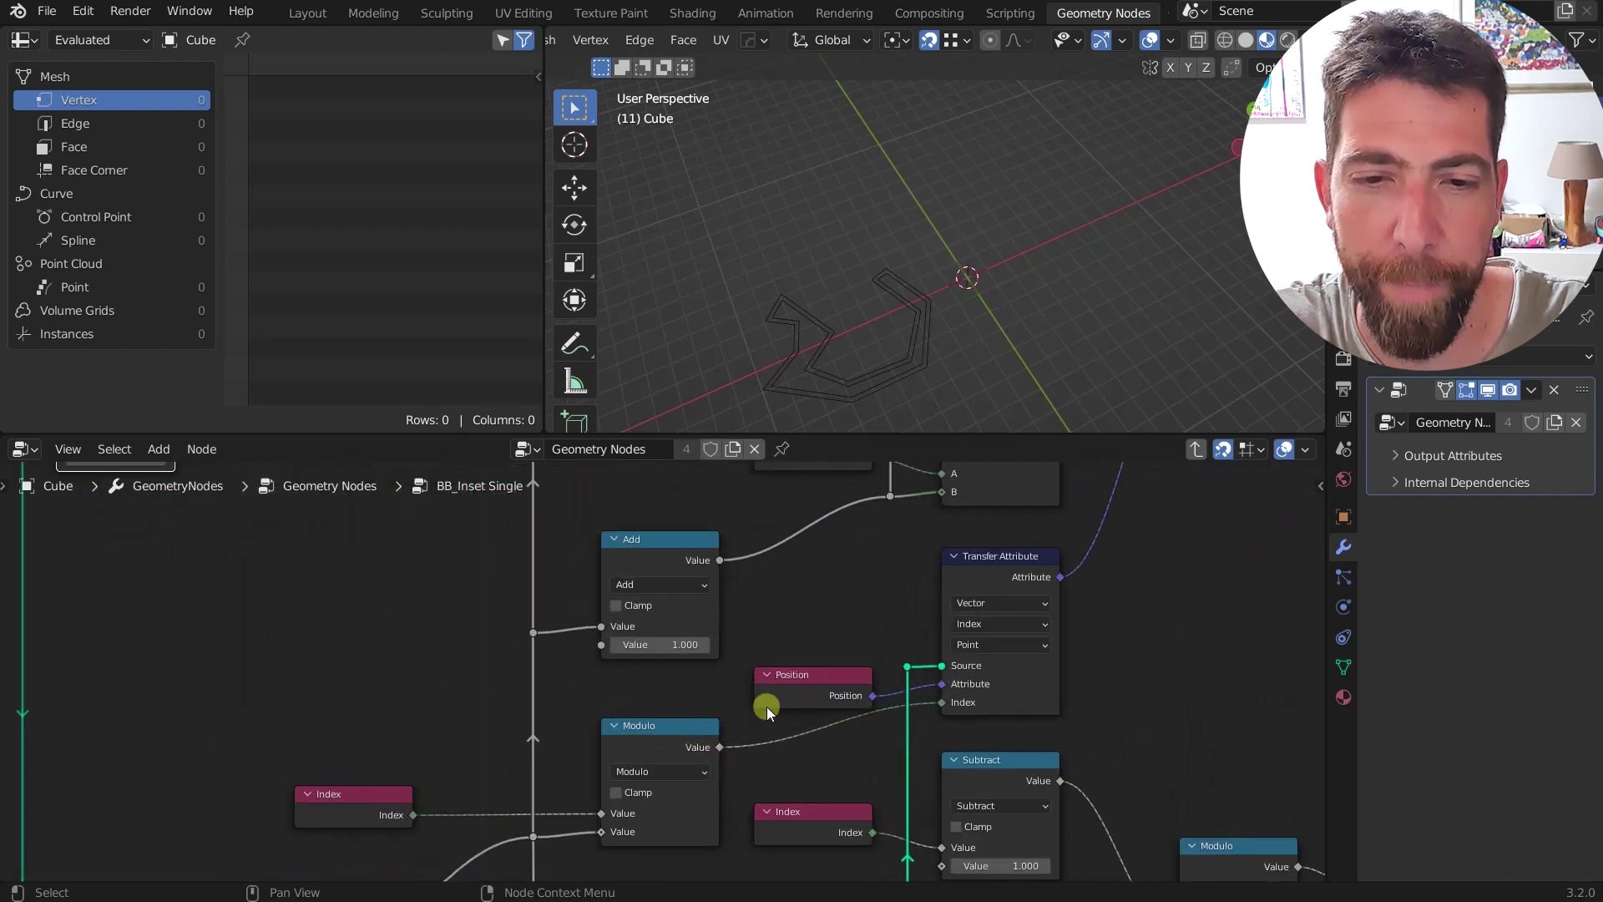
{"action": "middle_click_drag", "start_coordinate": [767, 707], "coordinate": [644, 689]}
{"action": "scroll", "coordinate": [644, 689], "scroll_direction": "down", "scroll_amount": 3}
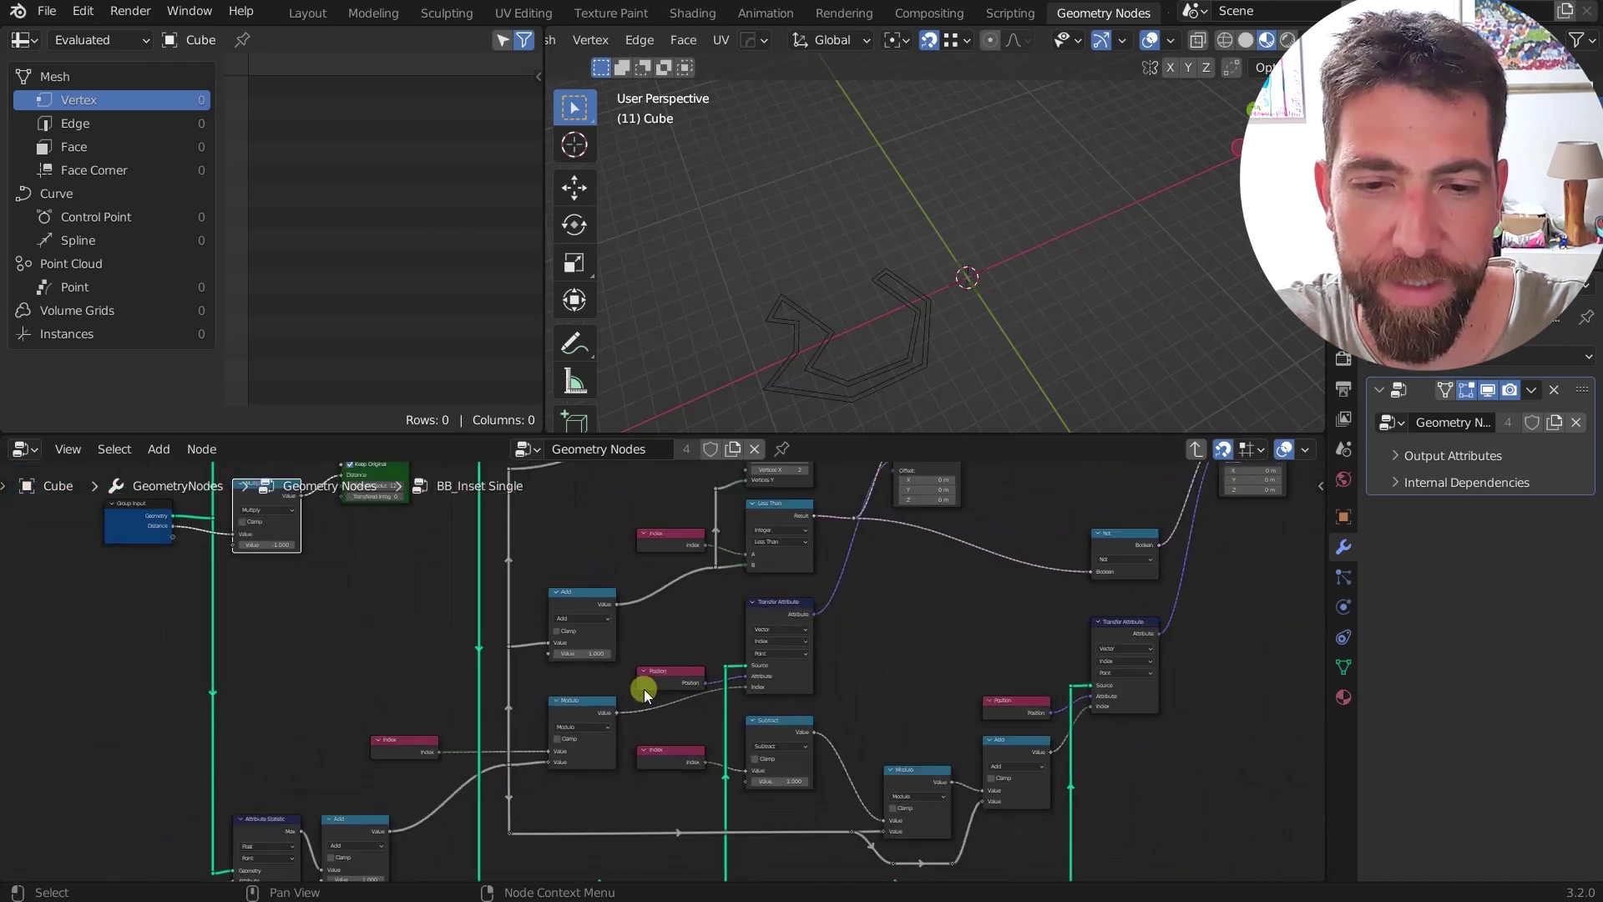
{"action": "middle_click_drag", "start_coordinate": [780, 517], "coordinate": [762, 688]}
{"action": "left_click", "coordinate": [766, 595]}
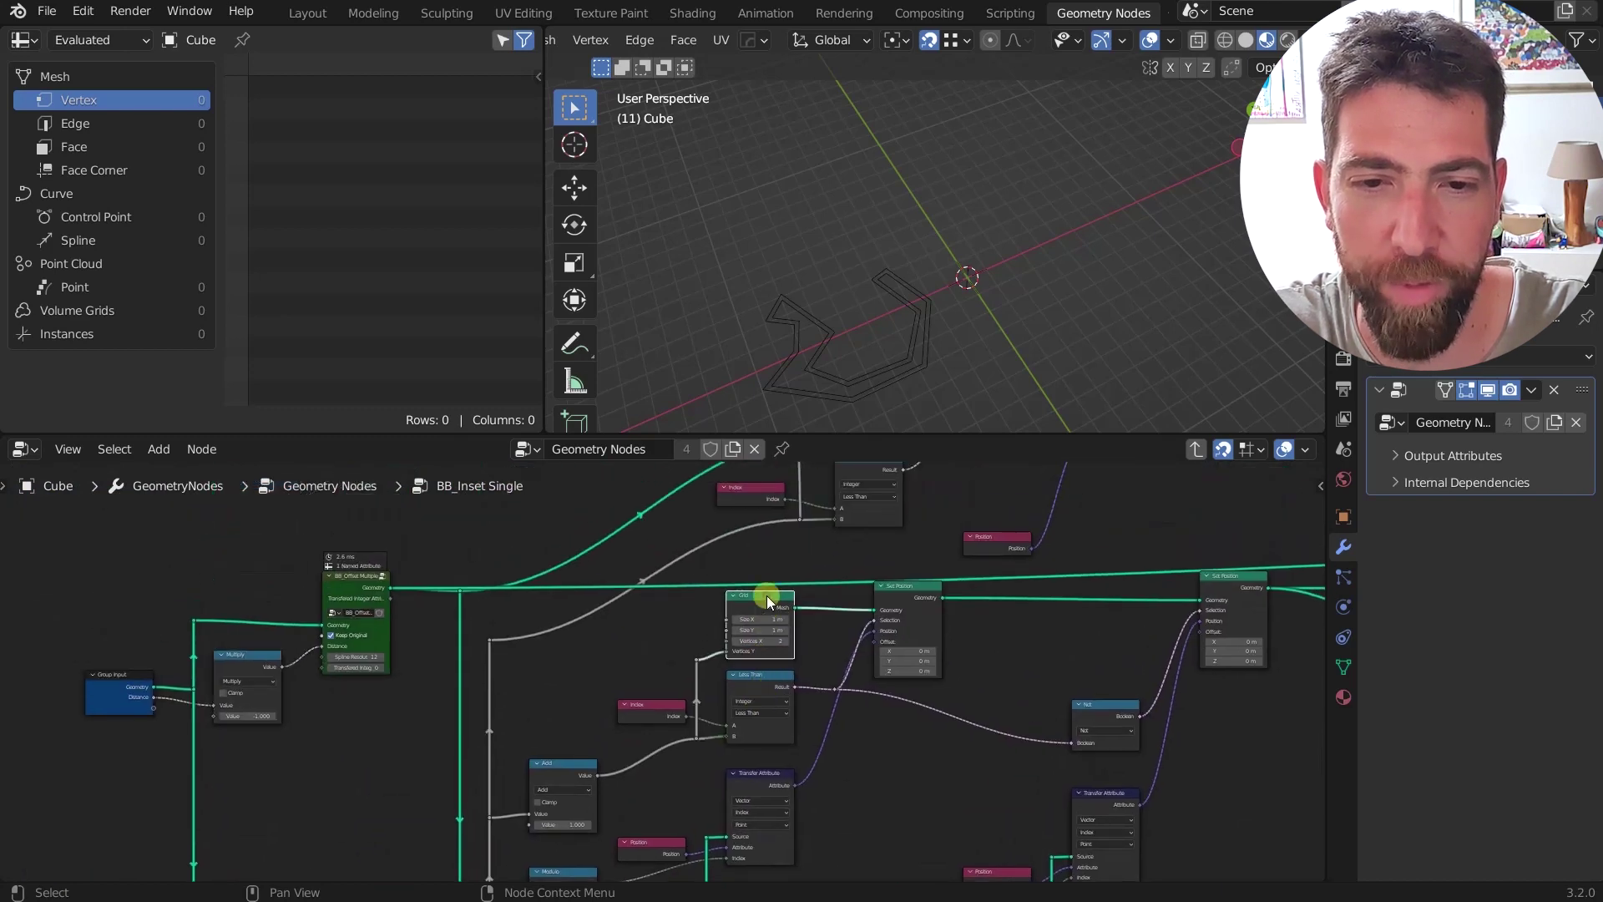
{"action": "left_click", "coordinate": [766, 595], "text": "ctrl+shift"}
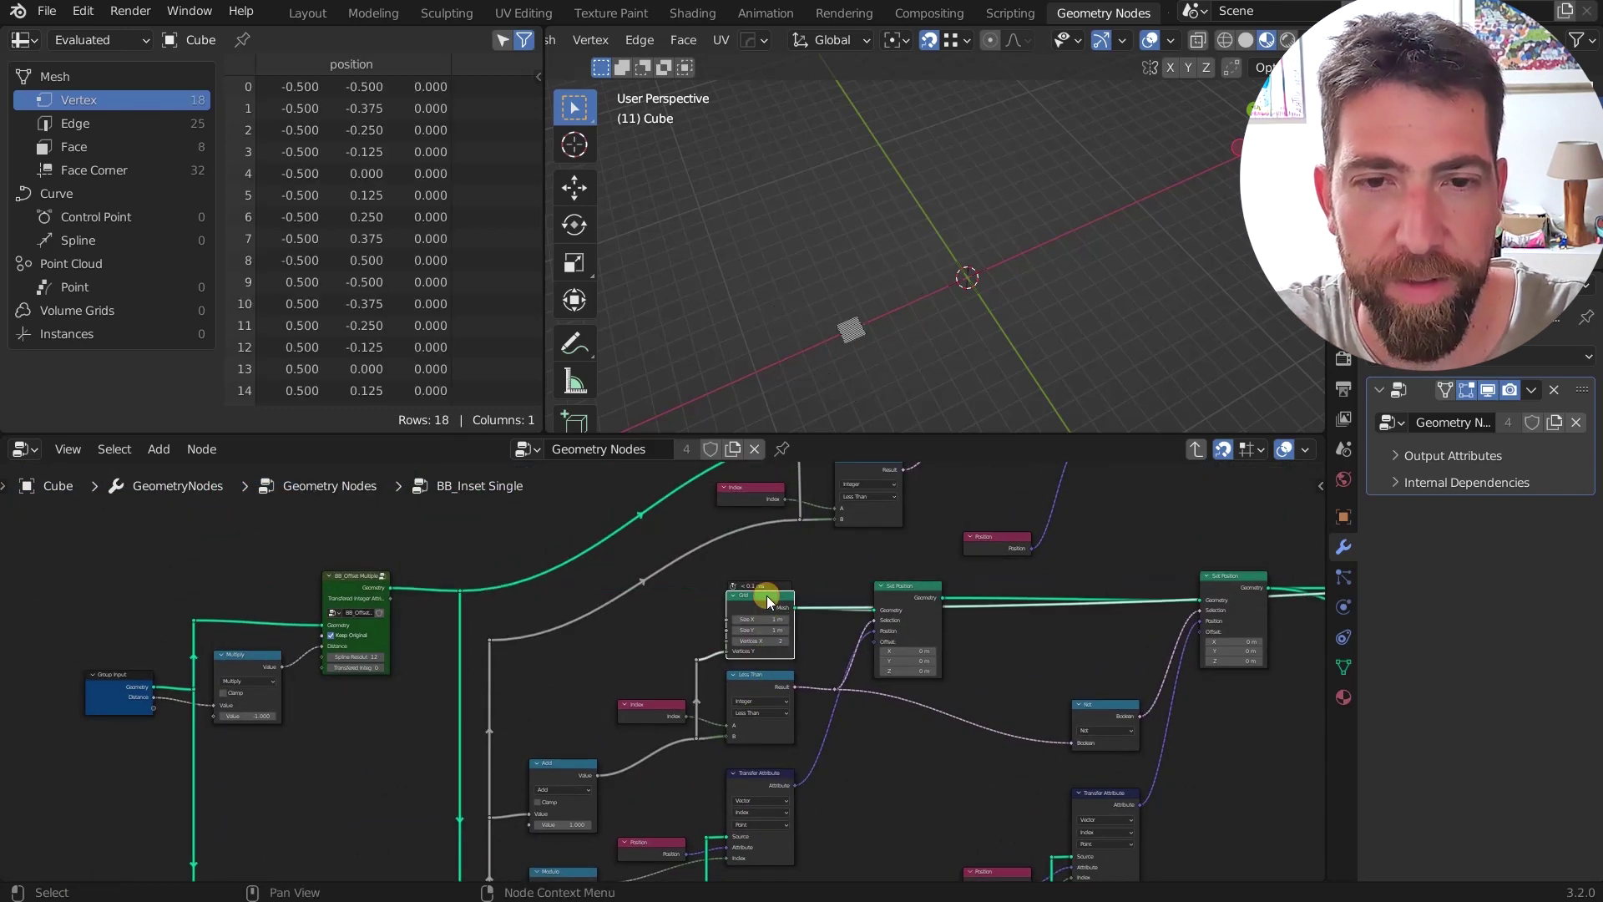
{"action": "scroll", "coordinate": [767, 594], "scroll_direction": "up", "scroll_amount": 2}
{"action": "scroll", "coordinate": [846, 343], "scroll_direction": "up", "scroll_amount": 10}
{"action": "scroll", "coordinate": [816, 423], "scroll_direction": "down", "scroll_amount": 3}
{"action": "scroll", "coordinate": [792, 559], "scroll_direction": "down", "scroll_amount": 1}
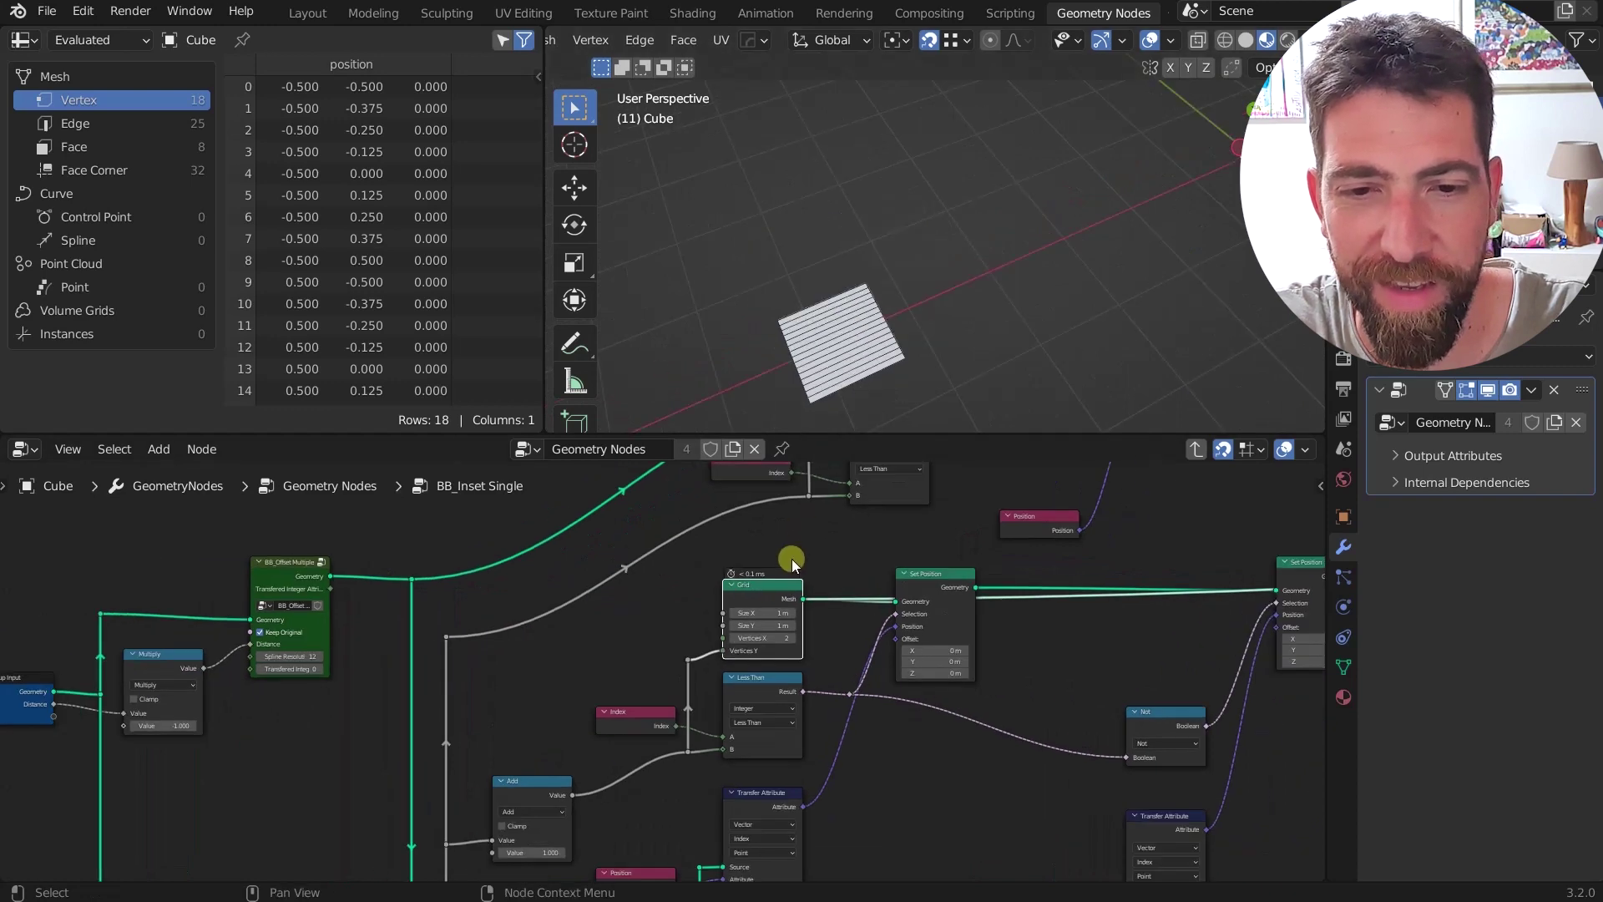
Step: Examine the Grid node's Vertices Y input and trace its value back to the Attribute Statistic and Add nodes
{"action": "scroll", "coordinate": [748, 660], "scroll_direction": "up", "scroll_amount": 4}
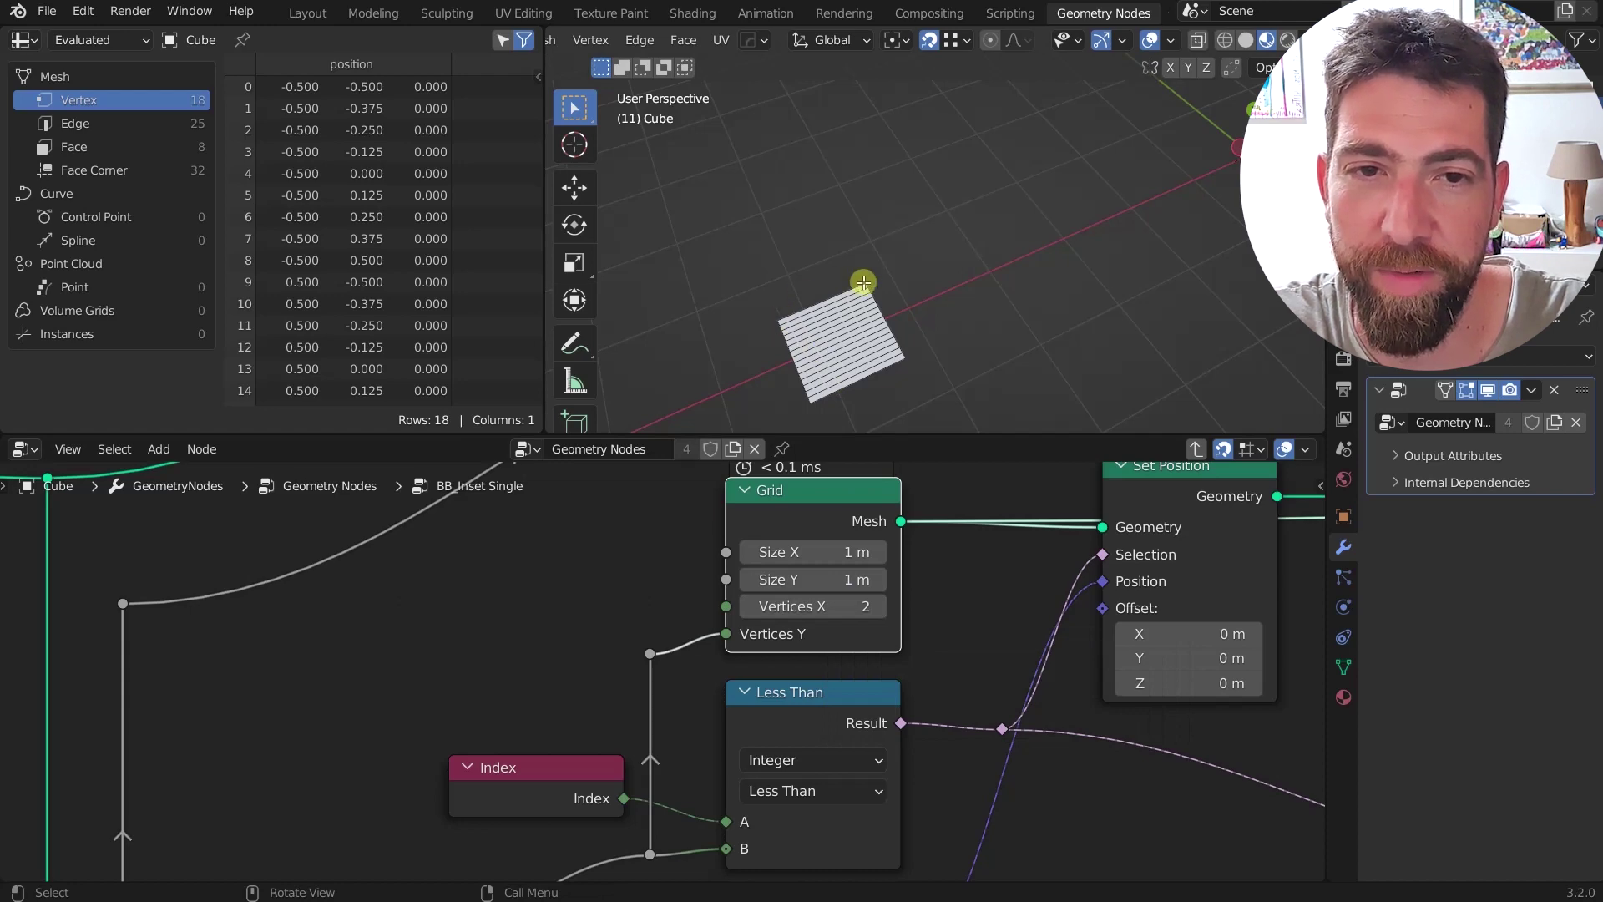
{"action": "scroll", "coordinate": [823, 584], "scroll_direction": "down", "scroll_amount": 2}
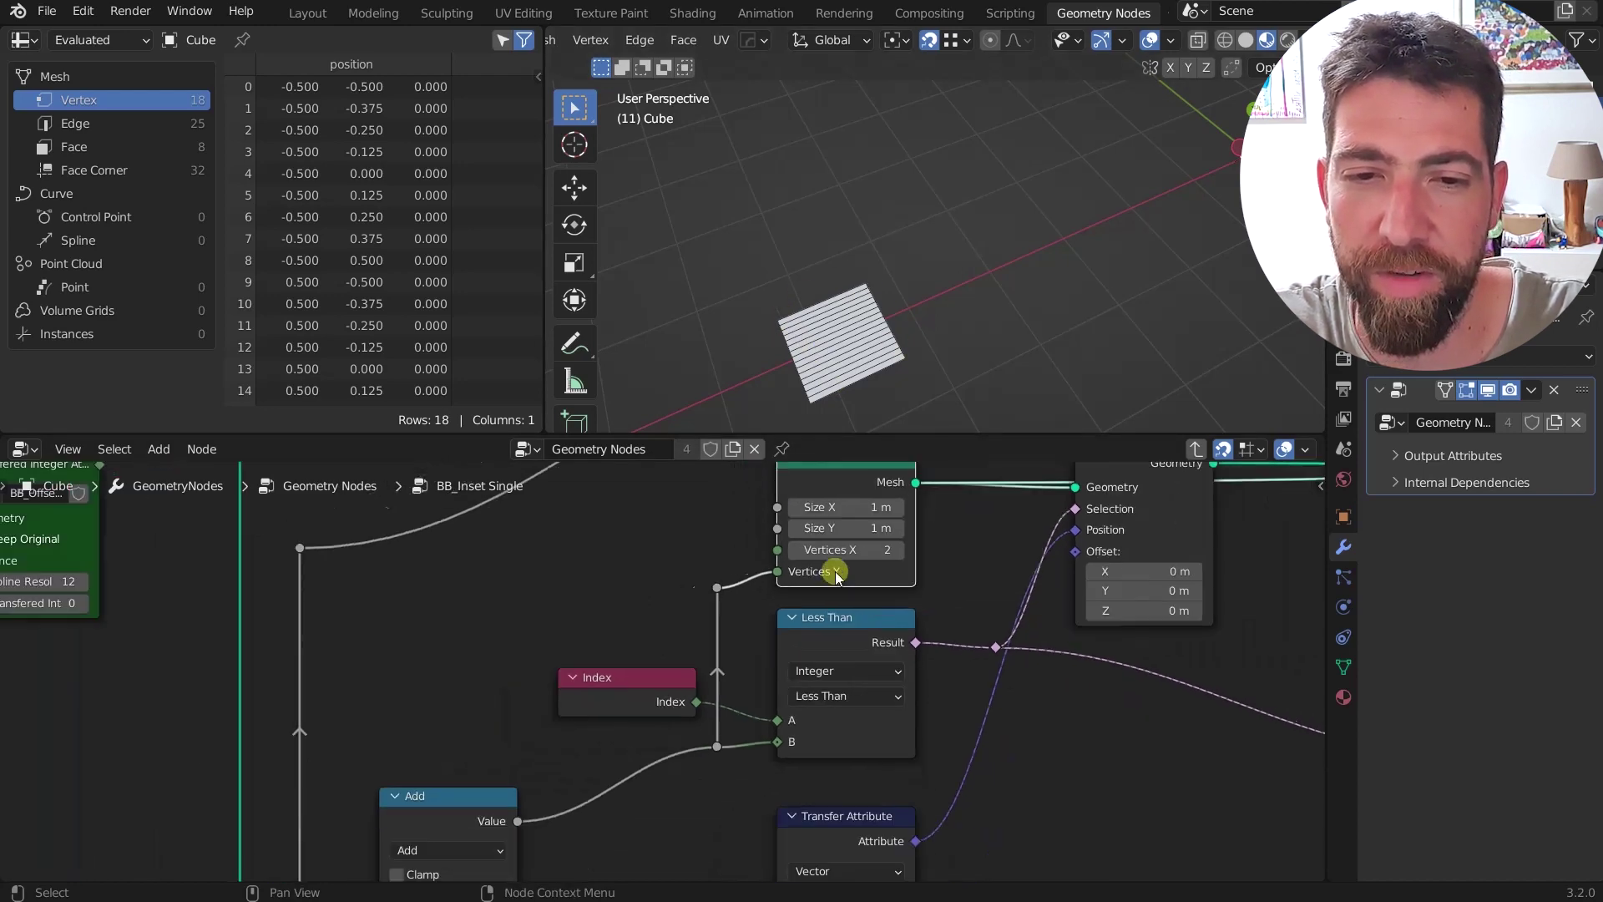
{"action": "scroll", "coordinate": [835, 572], "scroll_direction": "down", "scroll_amount": 2}
{"action": "middle_click_drag", "start_coordinate": [790, 729], "coordinate": [811, 631]}
{"action": "scroll", "coordinate": [810, 631], "scroll_direction": "down", "scroll_amount": 6}
{"action": "middle_click_drag", "start_coordinate": [708, 679], "coordinate": [734, 598]}
{"action": "scroll", "coordinate": [740, 600], "scroll_direction": "down", "scroll_amount": 1}
{"action": "scroll", "coordinate": [502, 788], "scroll_direction": "up", "scroll_amount": 7}
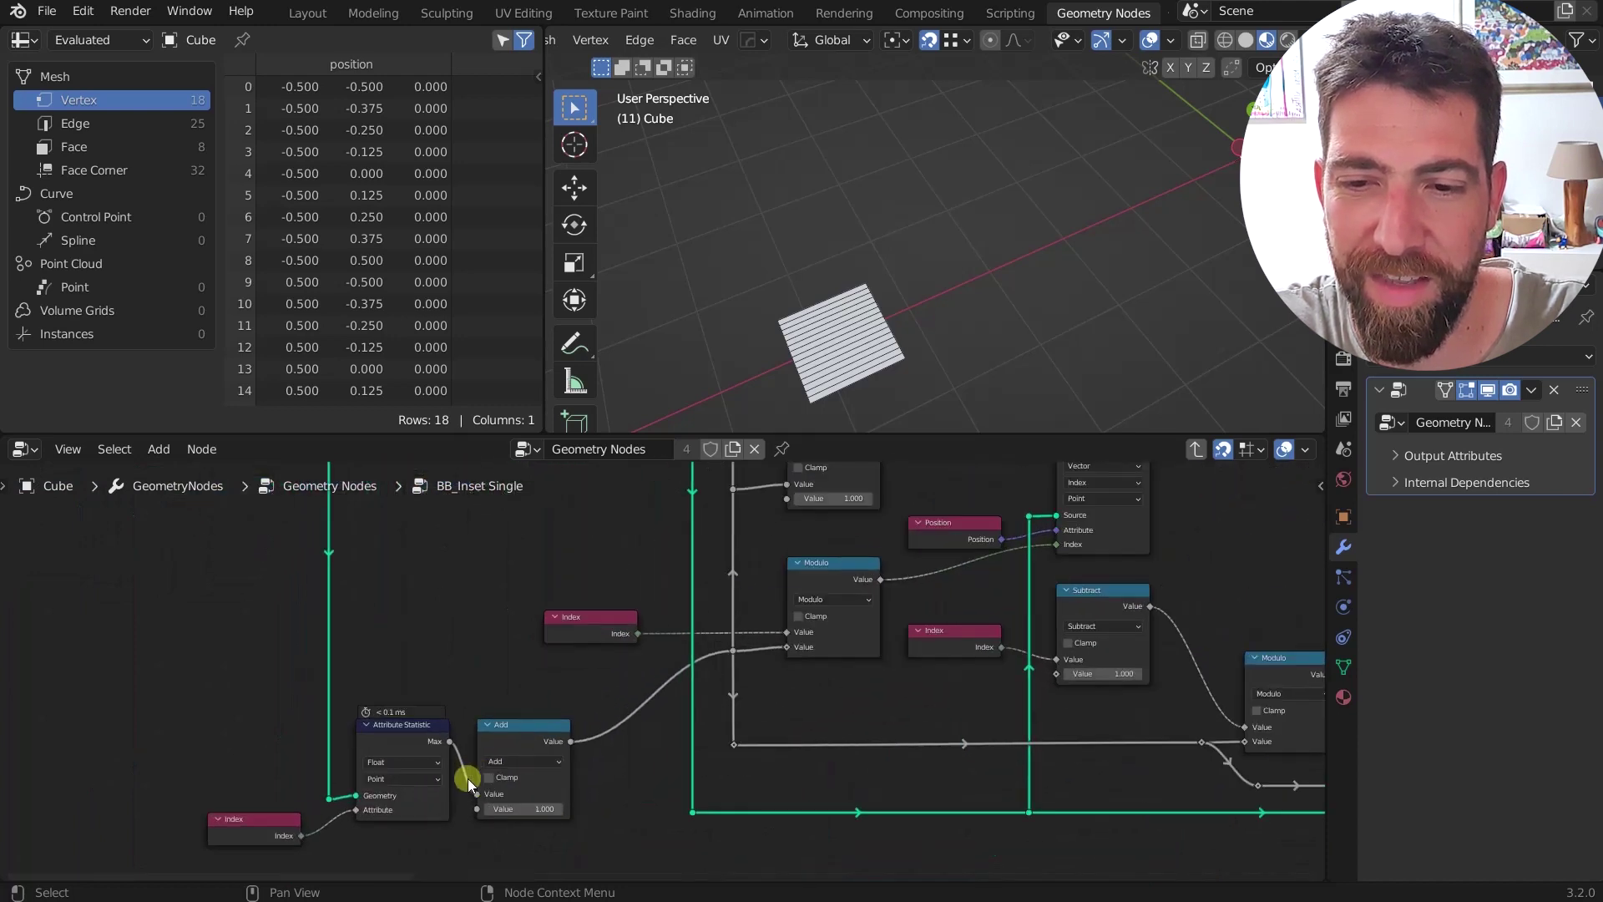
Step: Follow the Group Input geometry down to Attribute Statistic, and examine the Index and Add nodes connected to it
{"action": "middle_click_drag", "start_coordinate": [436, 681], "coordinate": [582, 775]}
{"action": "scroll", "coordinate": [536, 772], "scroll_direction": "down", "scroll_amount": 4}
{"action": "scroll", "coordinate": [566, 655], "scroll_direction": "down", "scroll_amount": 3}
{"action": "scroll", "coordinate": [519, 611], "scroll_direction": "up", "scroll_amount": 3}
{"action": "left_click", "coordinate": [461, 579]}
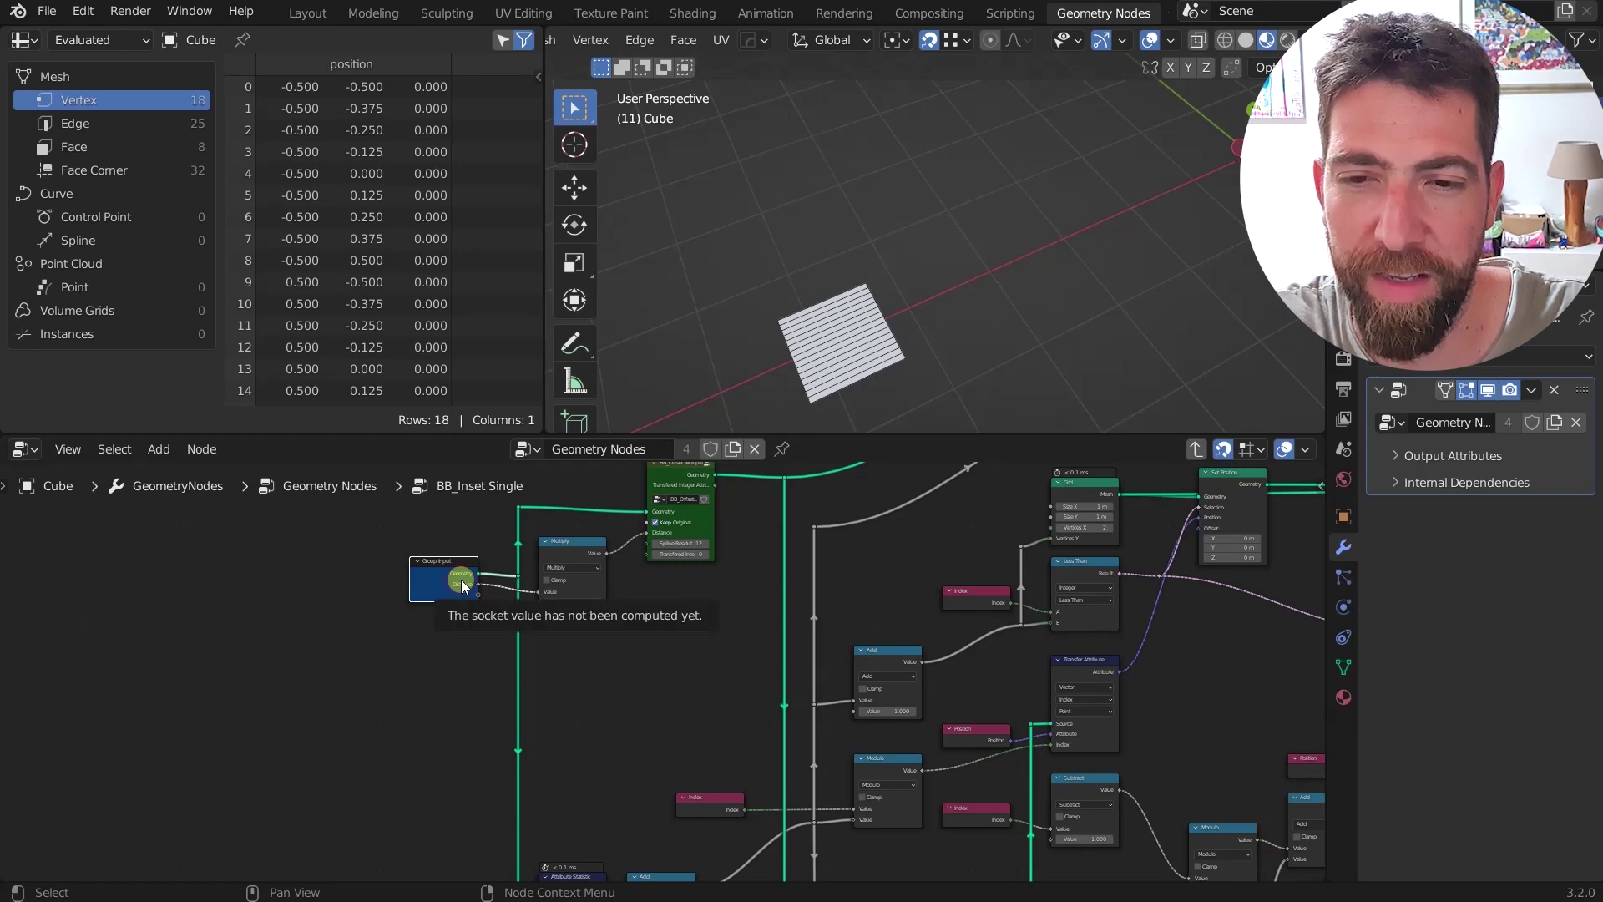
{"action": "scroll", "coordinate": [463, 580], "scroll_direction": "down", "scroll_amount": 4}
{"action": "middle_click_drag", "start_coordinate": [519, 847], "coordinate": [537, 724]}
{"action": "scroll", "coordinate": [493, 743], "scroll_direction": "up", "scroll_amount": 7}
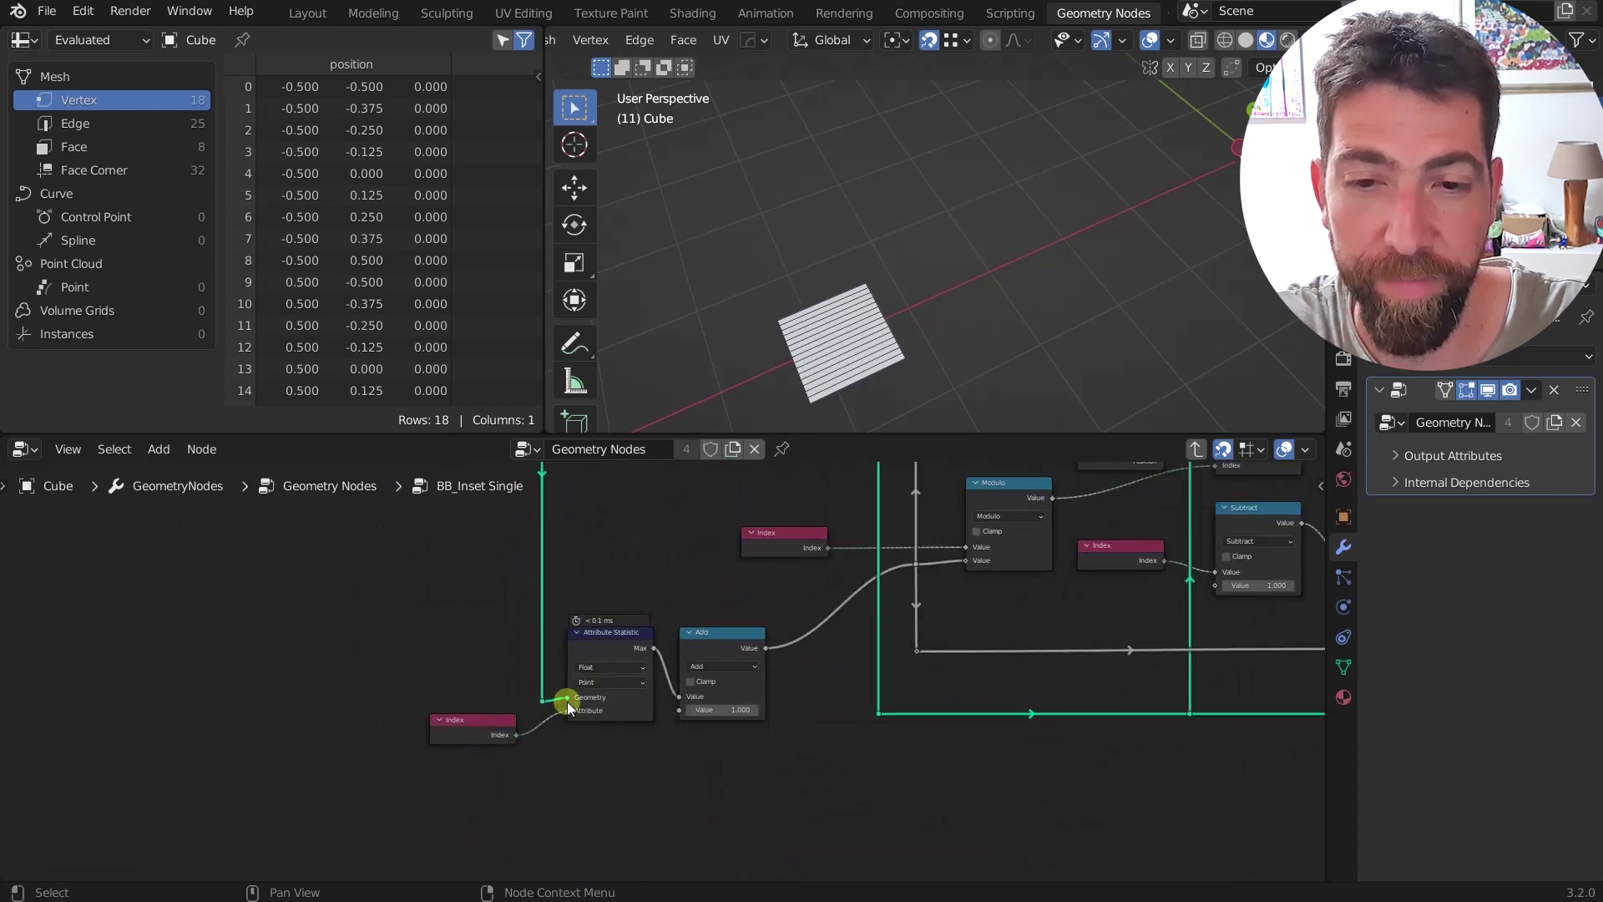
{"action": "left_click", "coordinate": [482, 724]}
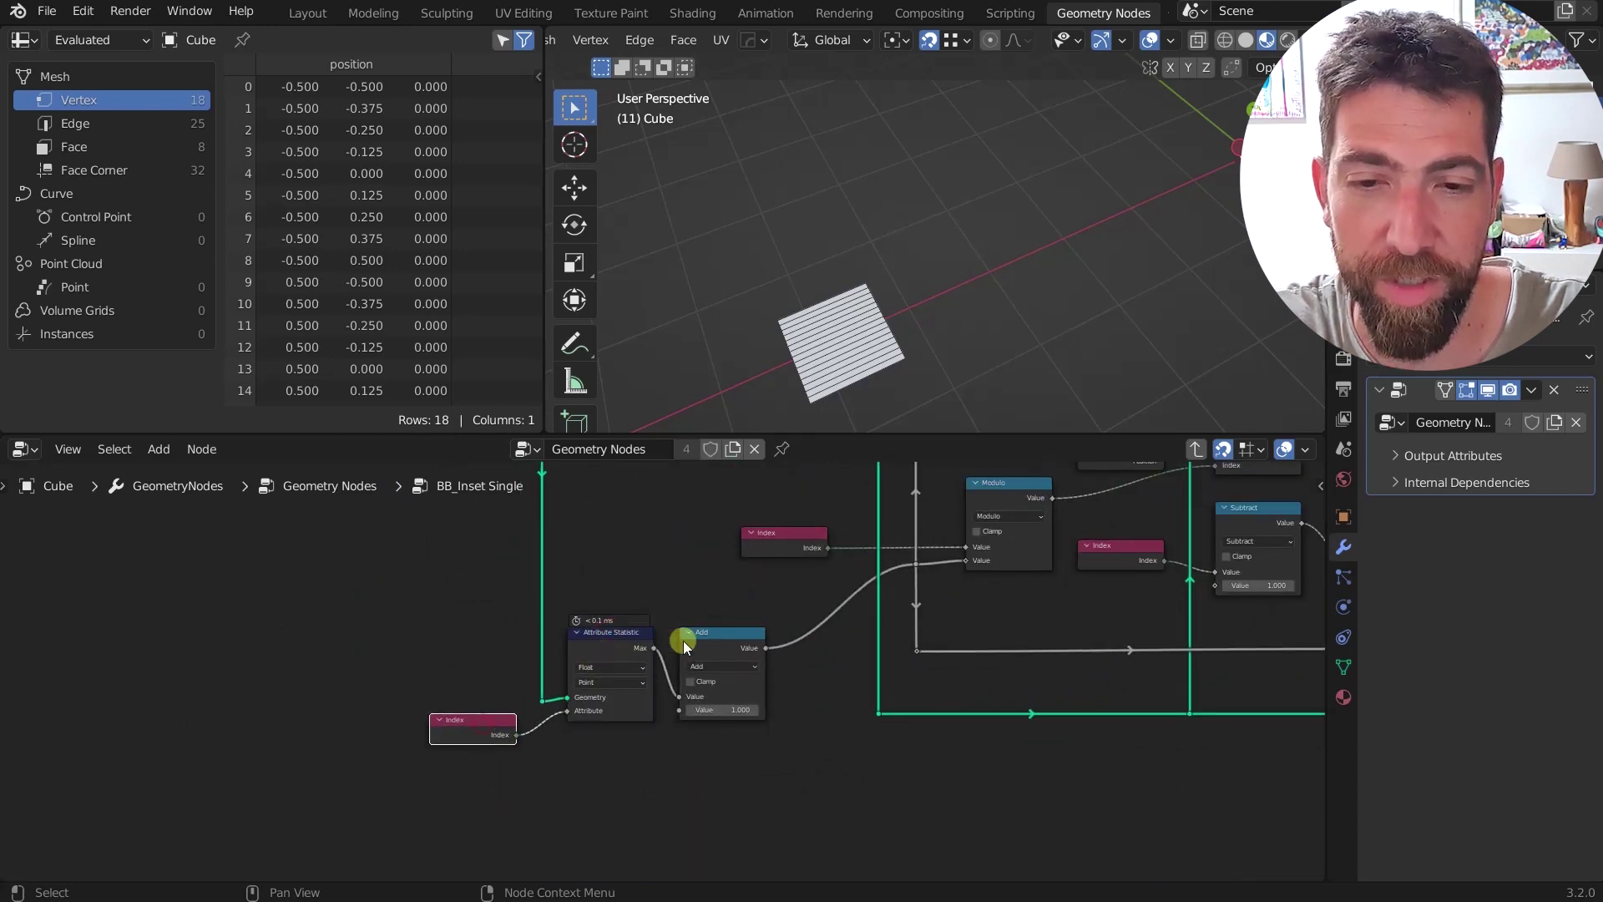
{"action": "left_click", "coordinate": [730, 653]}
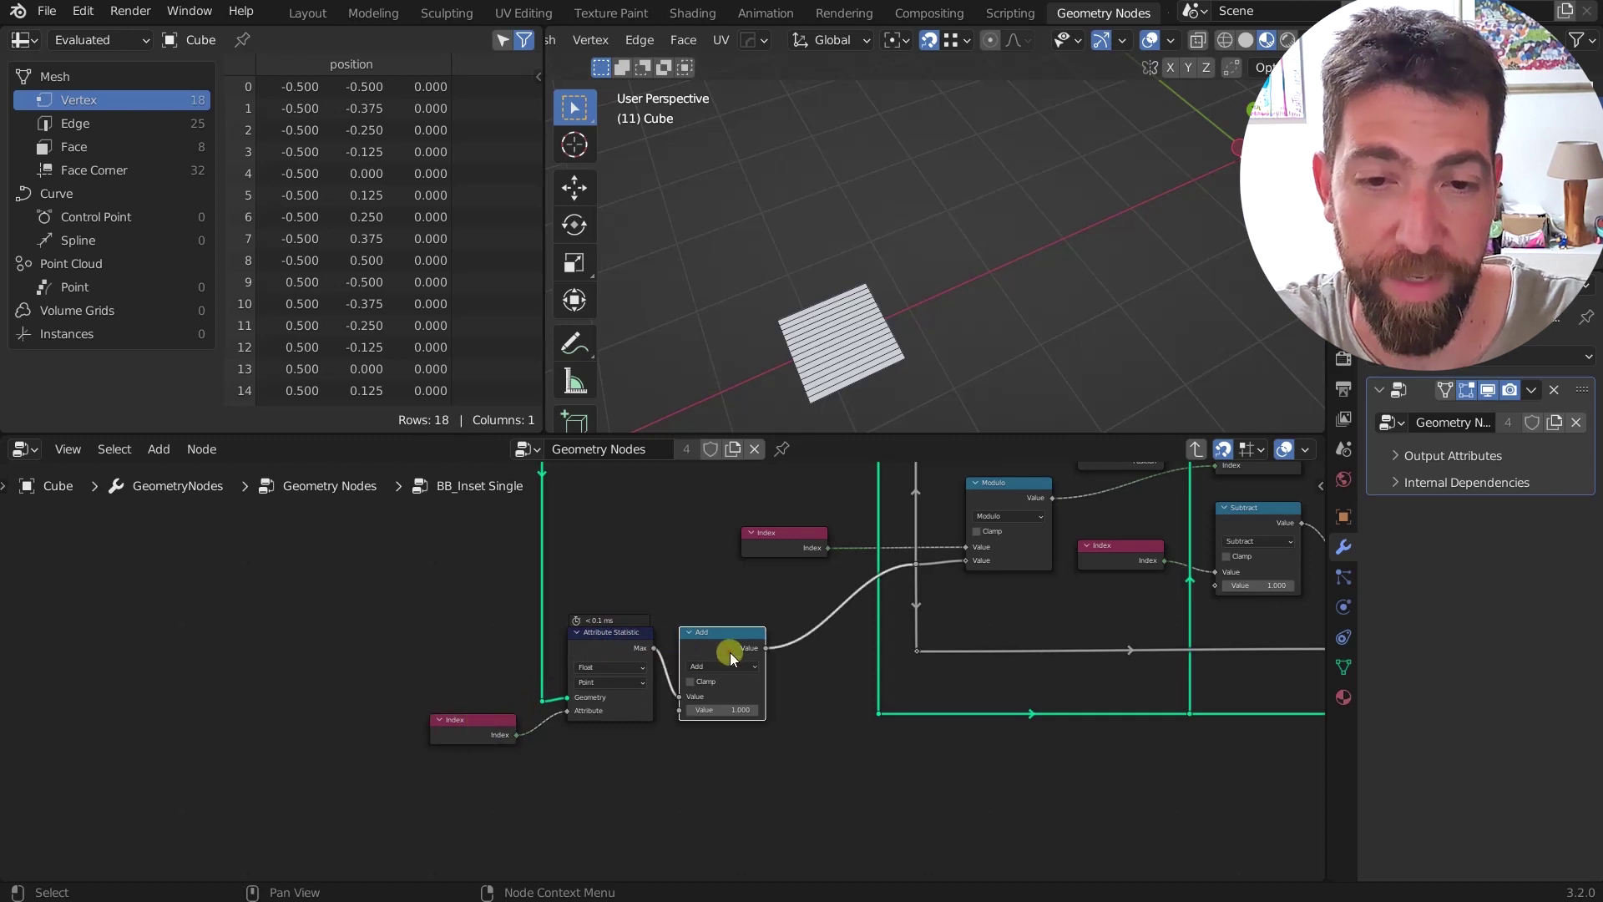
{"action": "scroll", "coordinate": [634, 608], "scroll_direction": "down", "scroll_amount": 1}
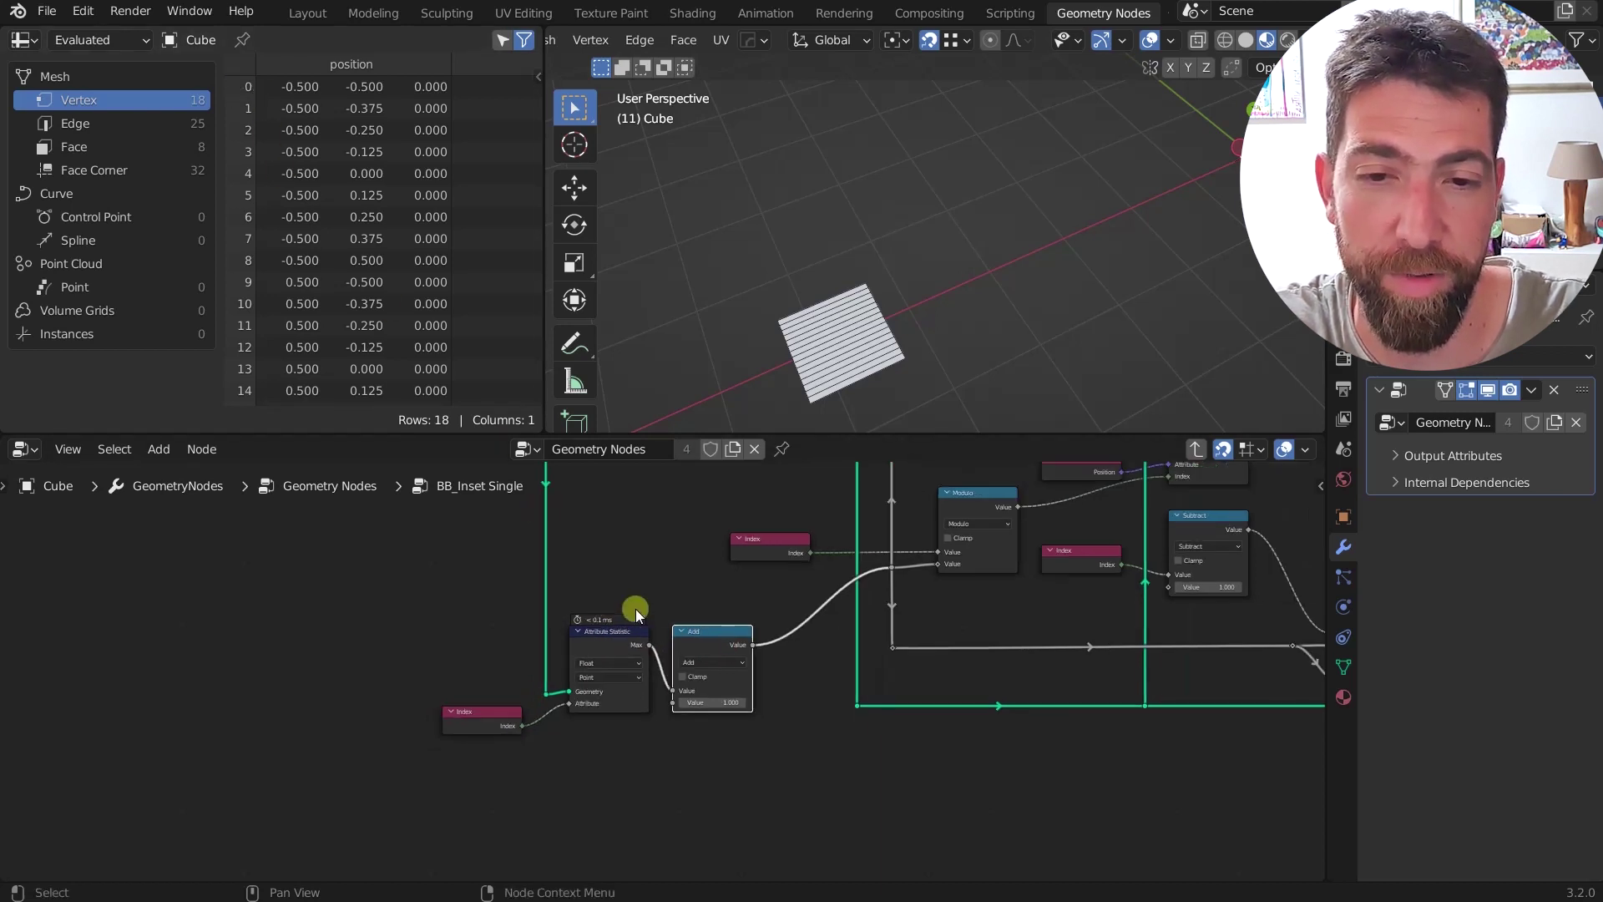
Step: Trace the Add node's value back up to the Grid node and inspect the grid's faces in the viewport
{"action": "middle_click_drag", "start_coordinate": [635, 609], "coordinate": [468, 785]}
{"action": "scroll", "coordinate": [524, 687], "scroll_direction": "up", "scroll_amount": 2}
{"action": "scroll", "coordinate": [480, 781], "scroll_direction": "down", "scroll_amount": 2}
{"action": "middle_click_drag", "start_coordinate": [609, 701], "coordinate": [543, 774]}
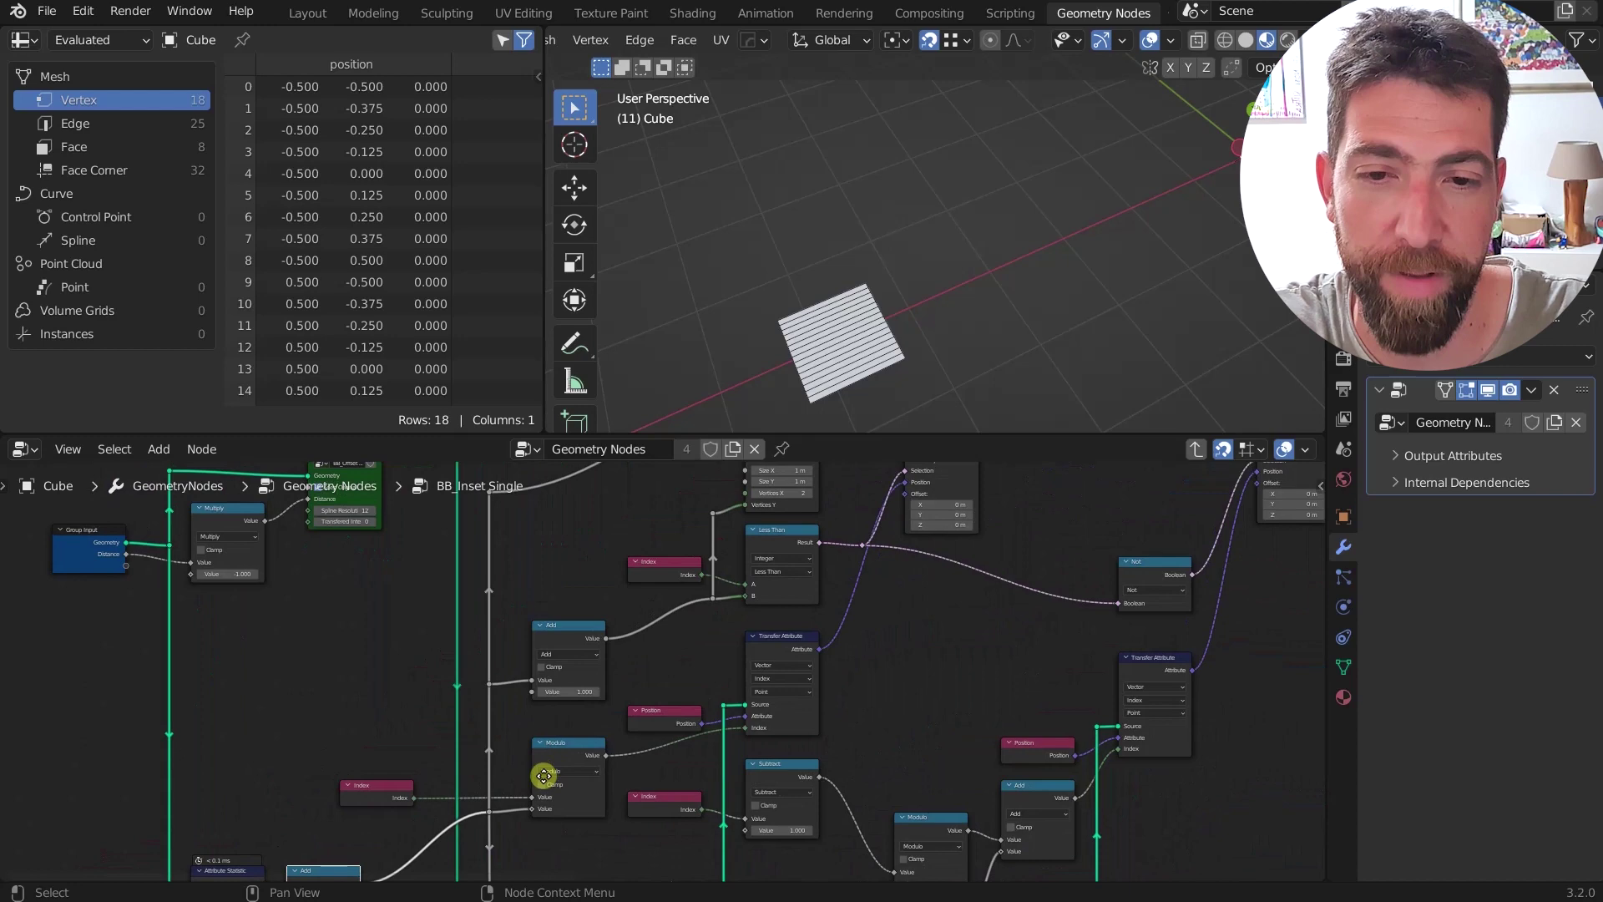
{"action": "middle_click_drag", "start_coordinate": [668, 648], "coordinate": [570, 747]}
{"action": "scroll", "coordinate": [659, 651], "scroll_direction": "up", "scroll_amount": 1}
{"action": "middle_click_drag", "start_coordinate": [741, 479], "coordinate": [685, 553]}
{"action": "scroll", "coordinate": [684, 553], "scroll_direction": "down", "scroll_amount": 3}
{"action": "scroll", "coordinate": [865, 373], "scroll_direction": "up", "scroll_amount": 3}
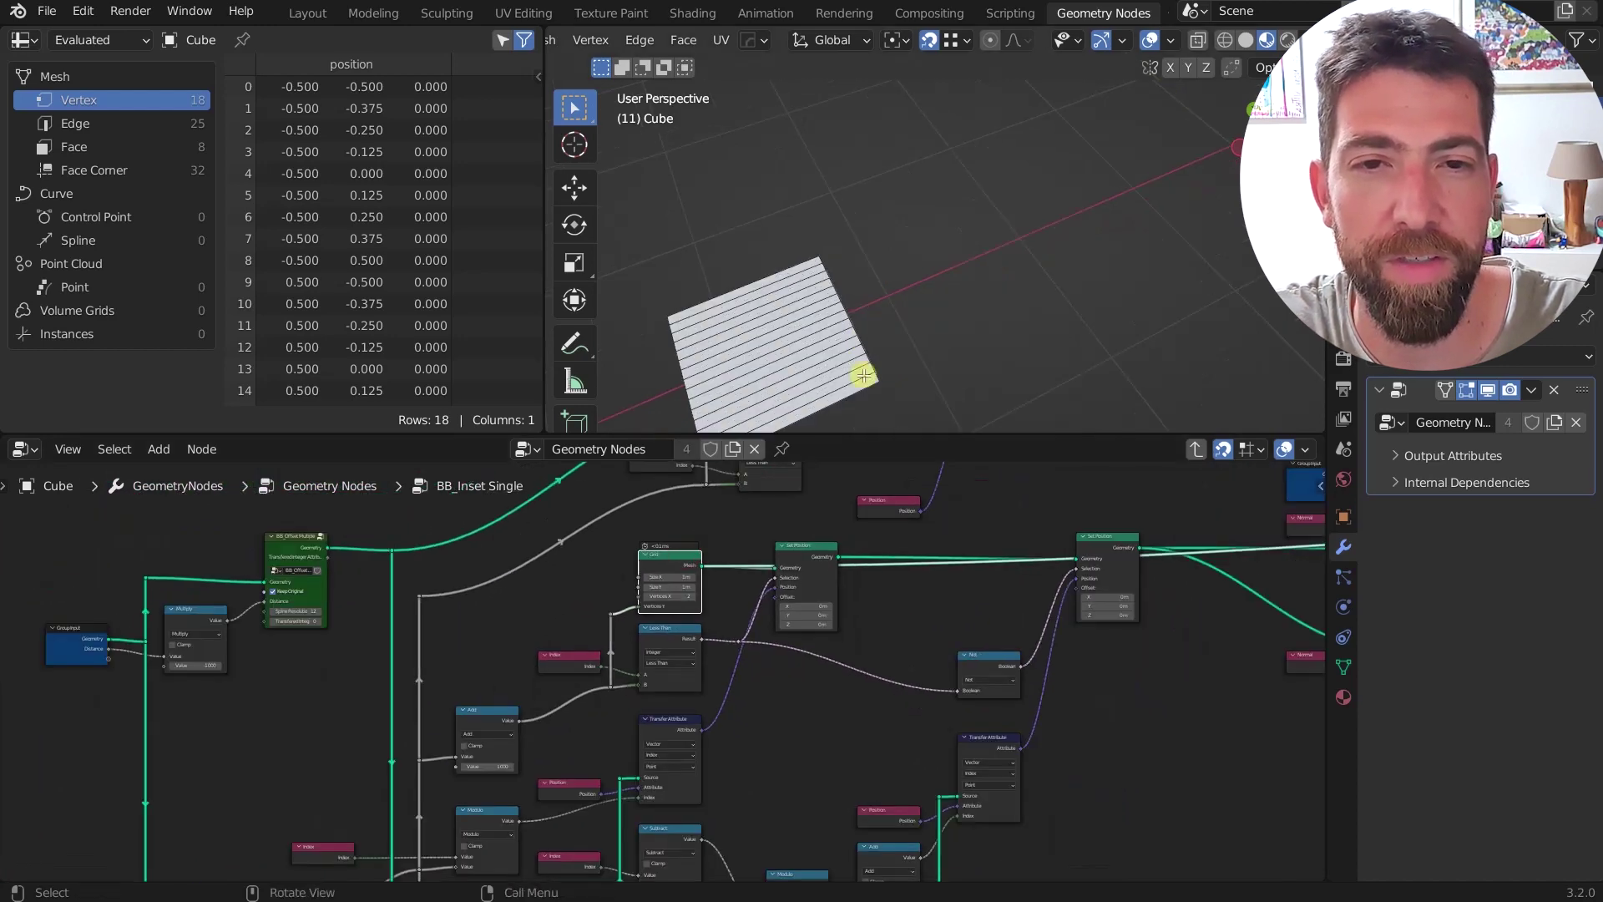
{"action": "scroll", "coordinate": [785, 294], "scroll_direction": "down", "scroll_amount": 3}
{"action": "left_click", "coordinate": [665, 589]}
Step: Preview the lower branch's side-face geometry from its second-to-last node before the two branches join
{"action": "scroll", "coordinate": [663, 594], "scroll_direction": "down", "scroll_amount": 7}
{"action": "scroll", "coordinate": [660, 596], "scroll_direction": "down", "scroll_amount": 4}
{"action": "middle_click_drag", "start_coordinate": [744, 609], "coordinate": [456, 621]}
{"action": "scroll", "coordinate": [844, 554], "scroll_direction": "up", "scroll_amount": 5}
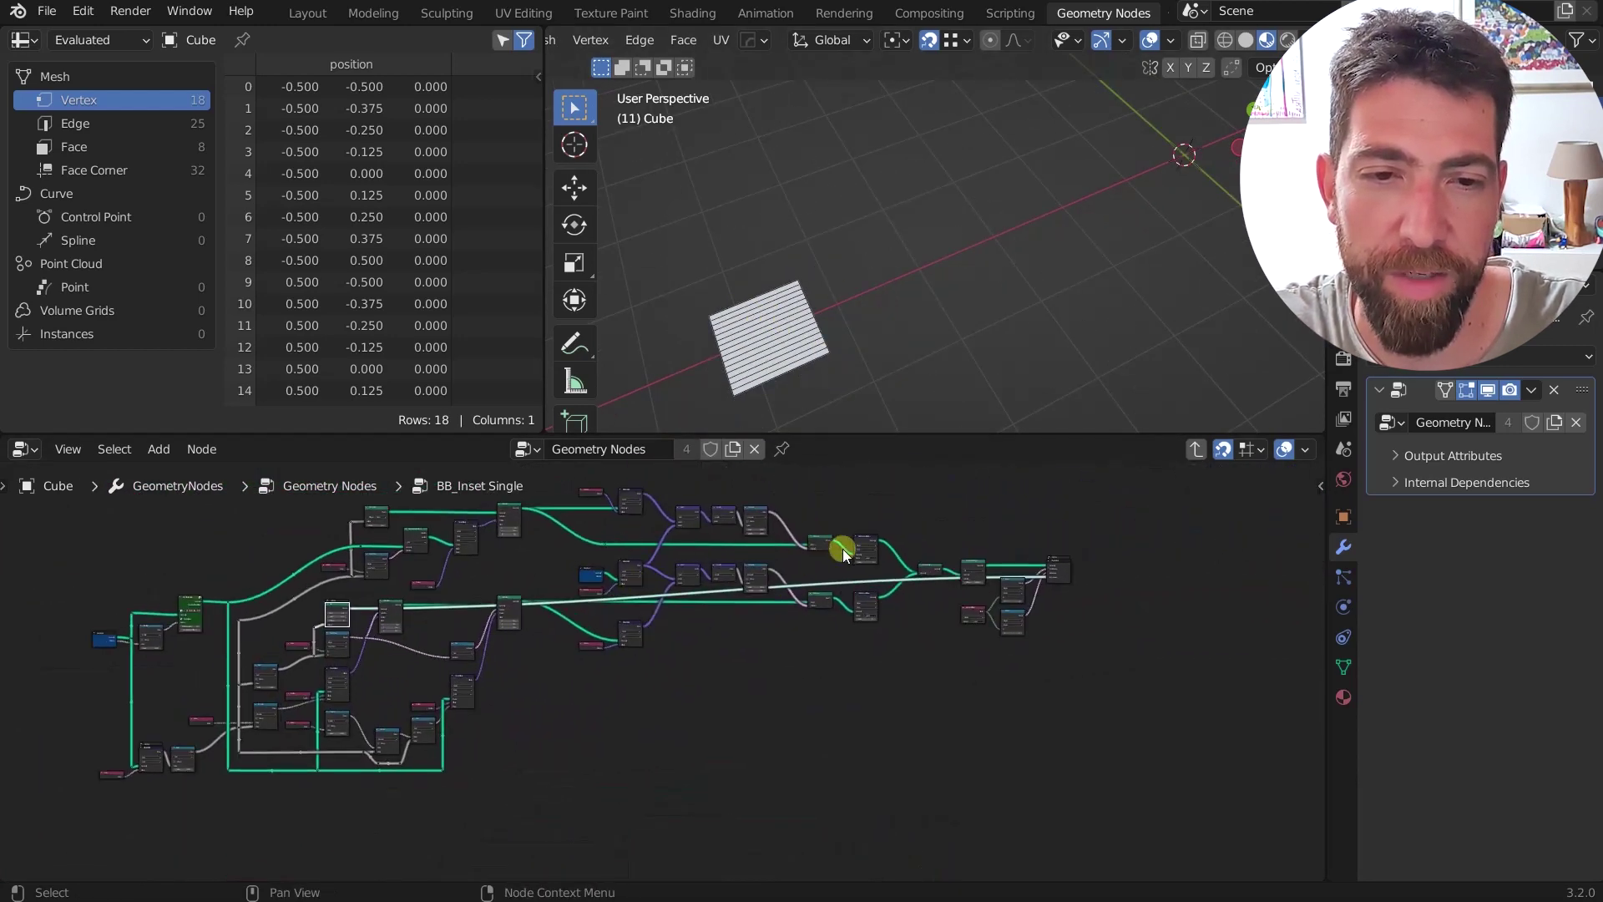
{"action": "scroll", "coordinate": [881, 588], "scroll_direction": "up", "scroll_amount": 1}
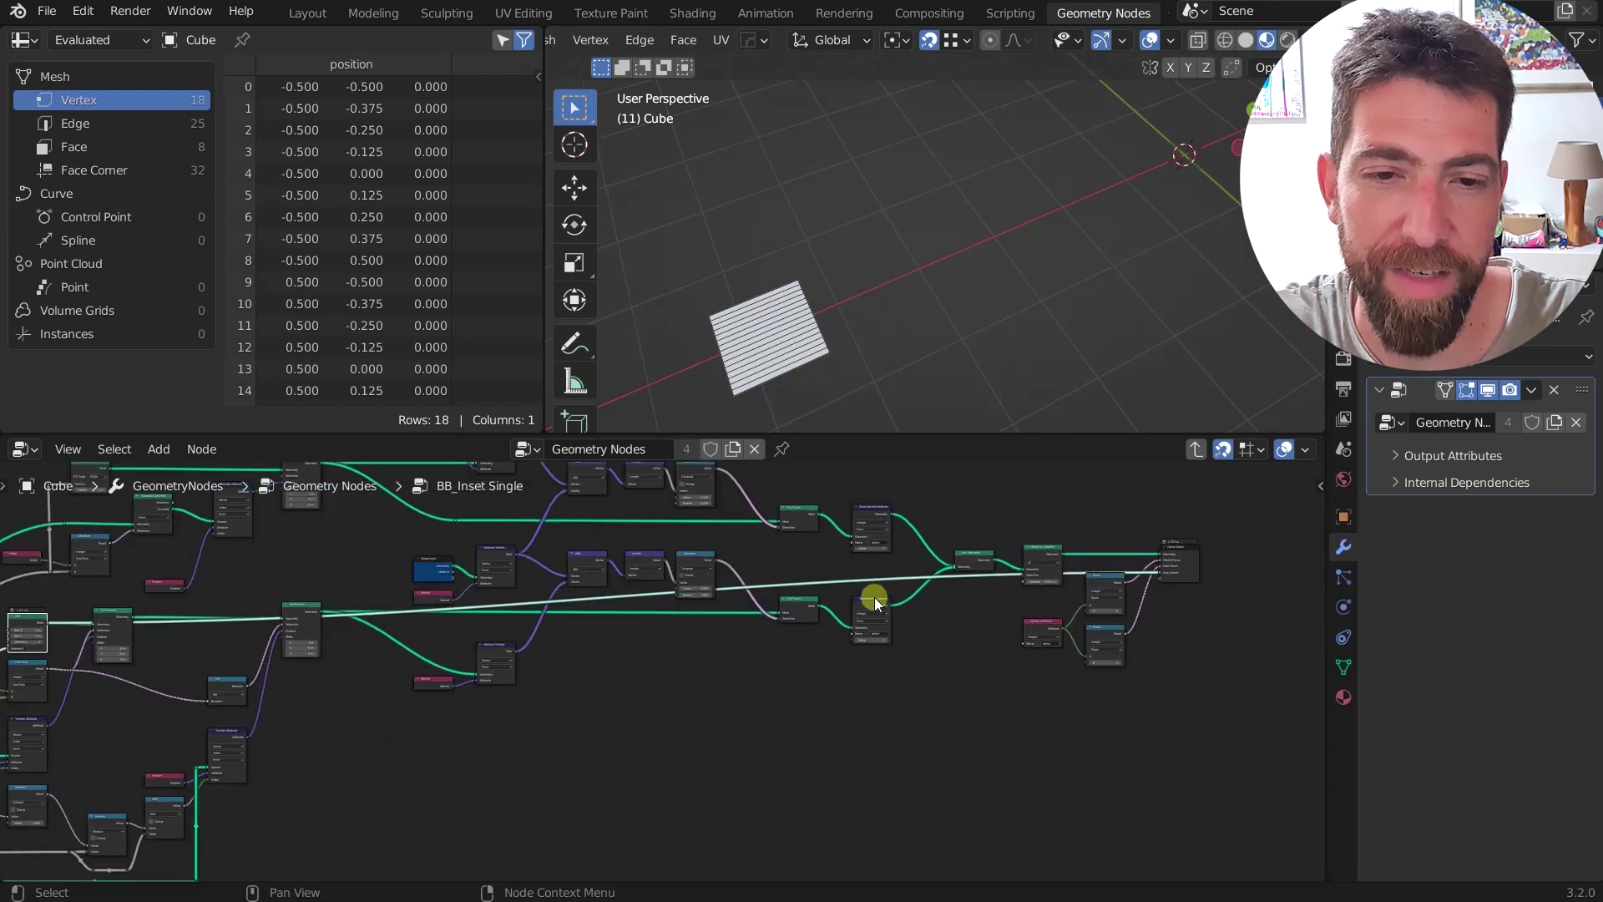
{"action": "left_click", "coordinate": [805, 600], "text": "ctrl+shift"}
{"action": "scroll", "coordinate": [977, 243], "scroll_direction": "down", "scroll_amount": 4}
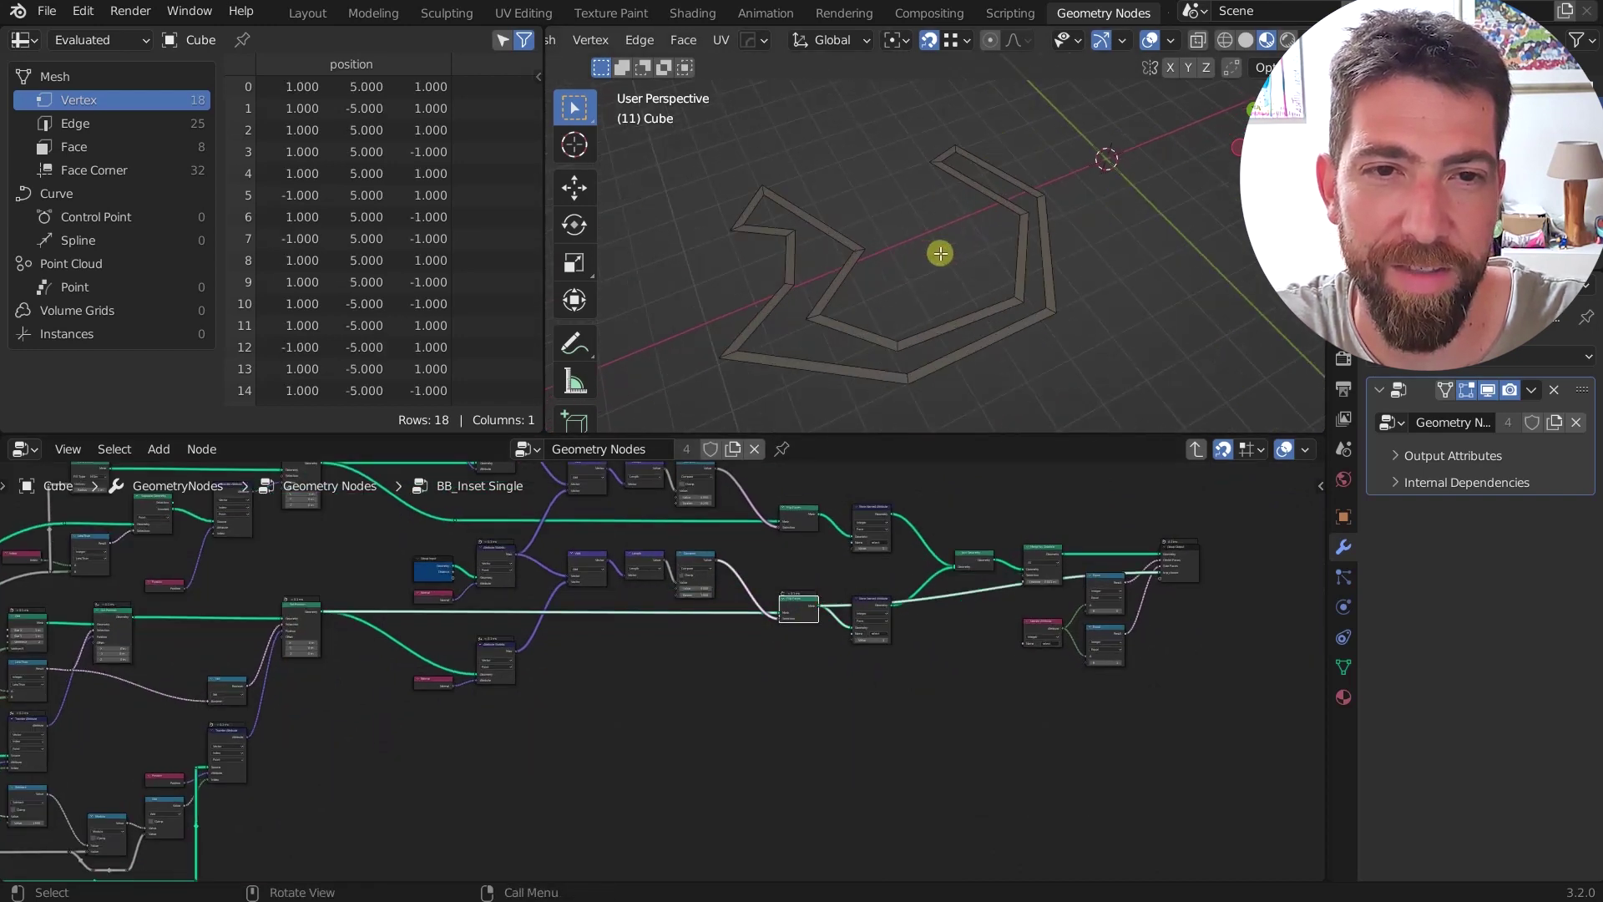
{"action": "scroll", "coordinate": [965, 204], "scroll_direction": "up", "scroll_amount": 1}
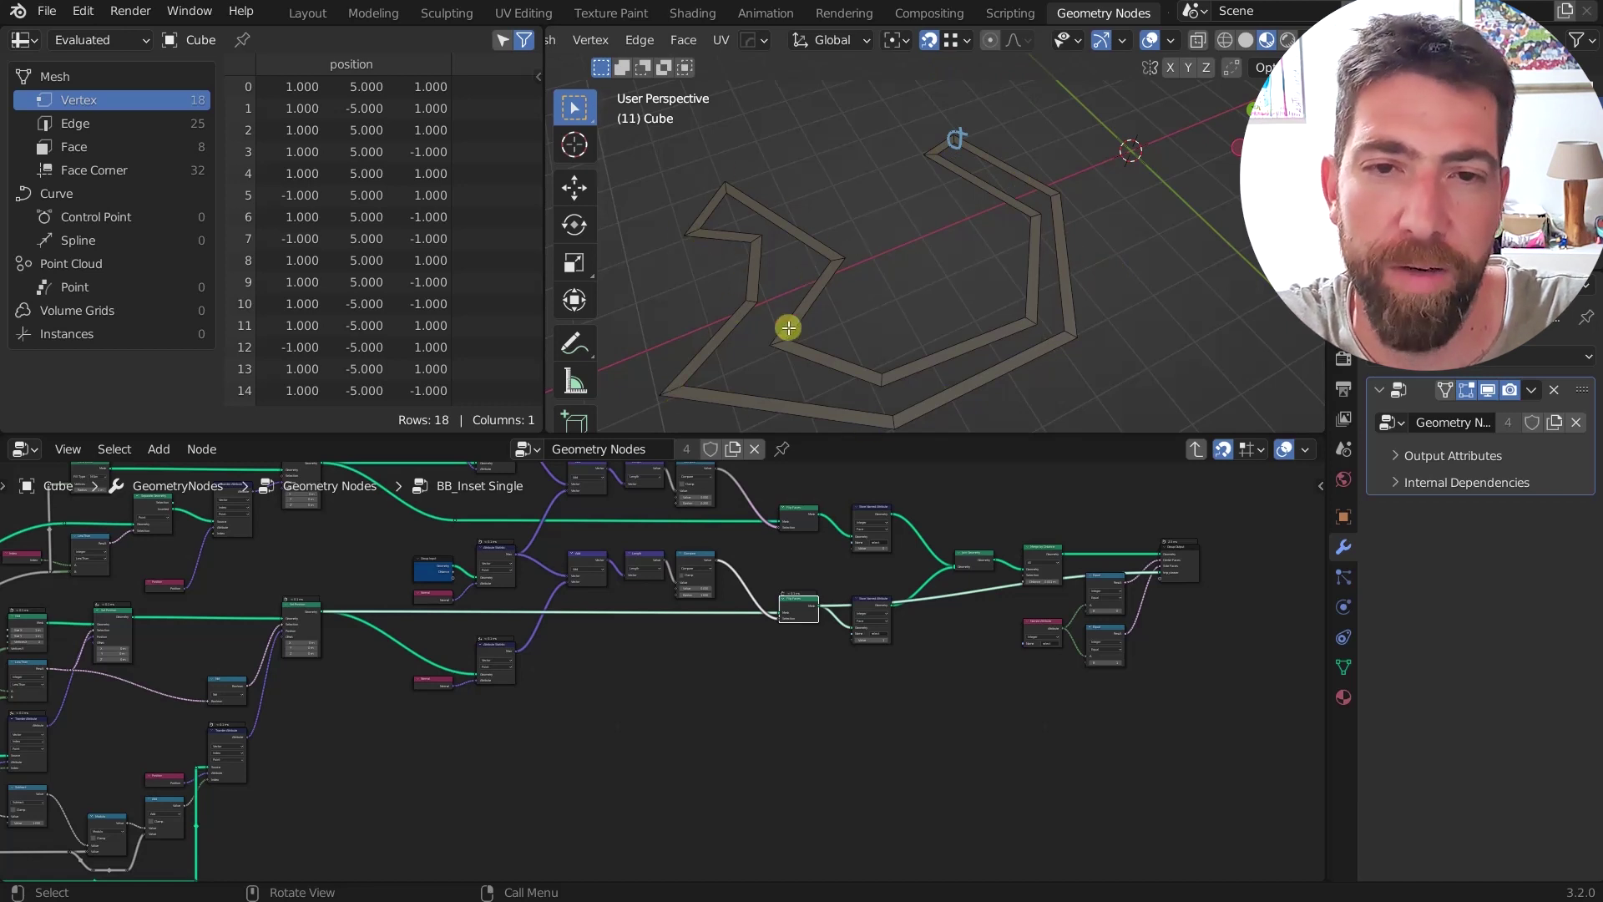
Step: Return to the Grid node in the side-face branch and preview the first Set Position node after it
{"action": "scroll", "coordinate": [349, 350], "scroll_direction": "down", "scroll_amount": 3}
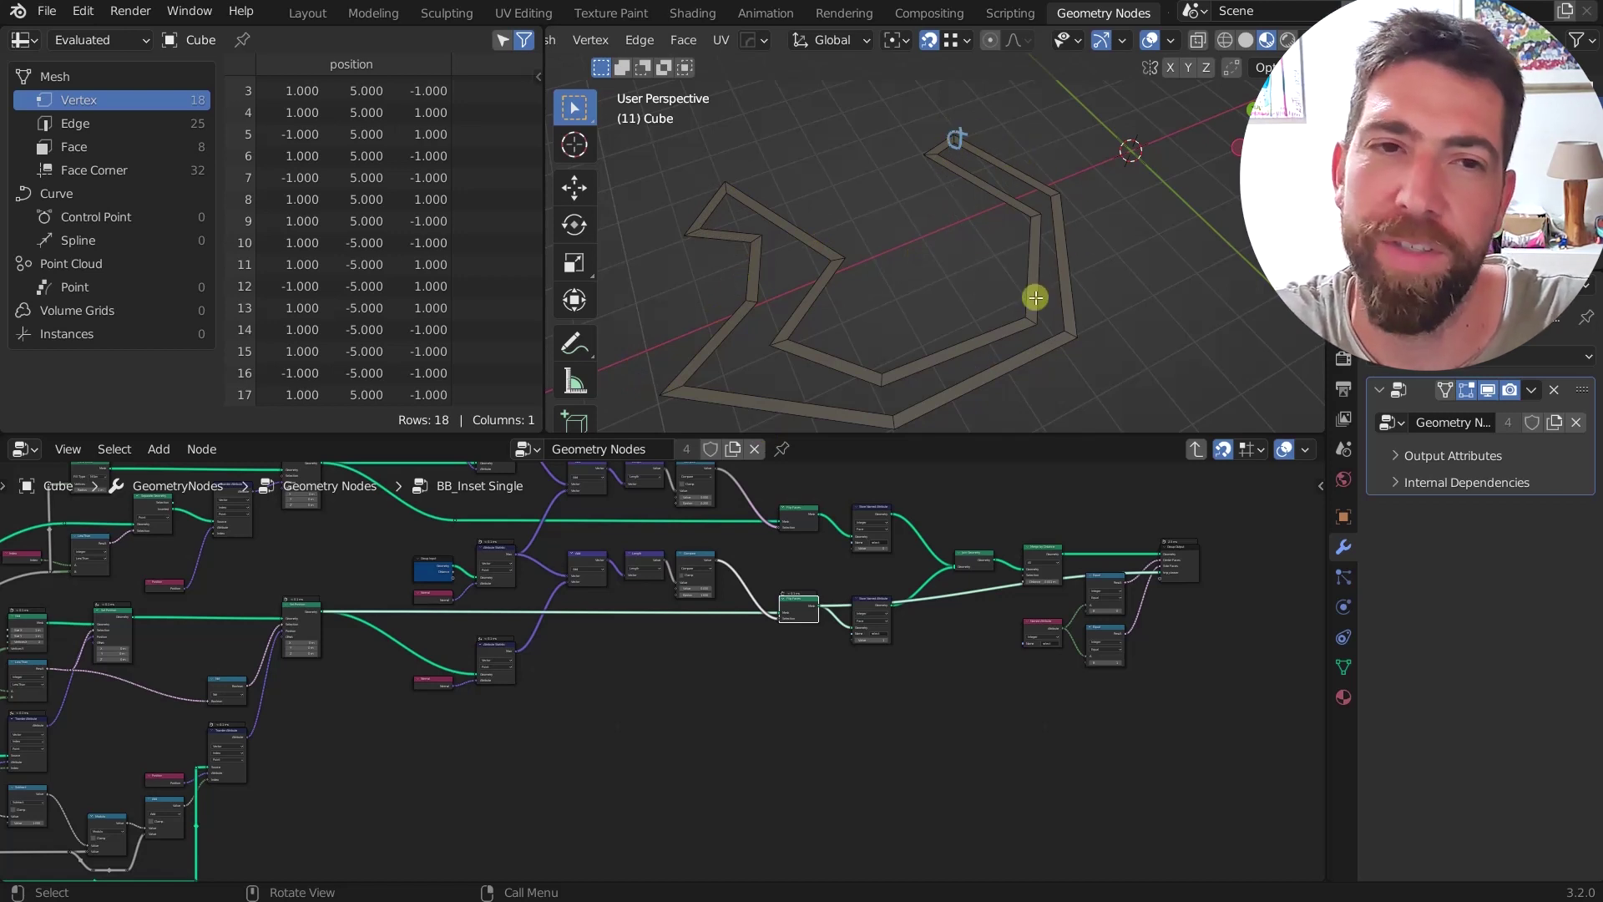
{"action": "scroll", "coordinate": [884, 630], "scroll_direction": "down", "scroll_amount": 8}
{"action": "middle_click_drag", "start_coordinate": [612, 655], "coordinate": [759, 705]}
{"action": "scroll", "coordinate": [631, 718], "scroll_direction": "up", "scroll_amount": 6}
{"action": "middle_click_drag", "start_coordinate": [631, 744], "coordinate": [583, 705]}
{"action": "scroll", "coordinate": [584, 705], "scroll_direction": "up", "scroll_amount": 2}
{"action": "left_click", "coordinate": [454, 578]}
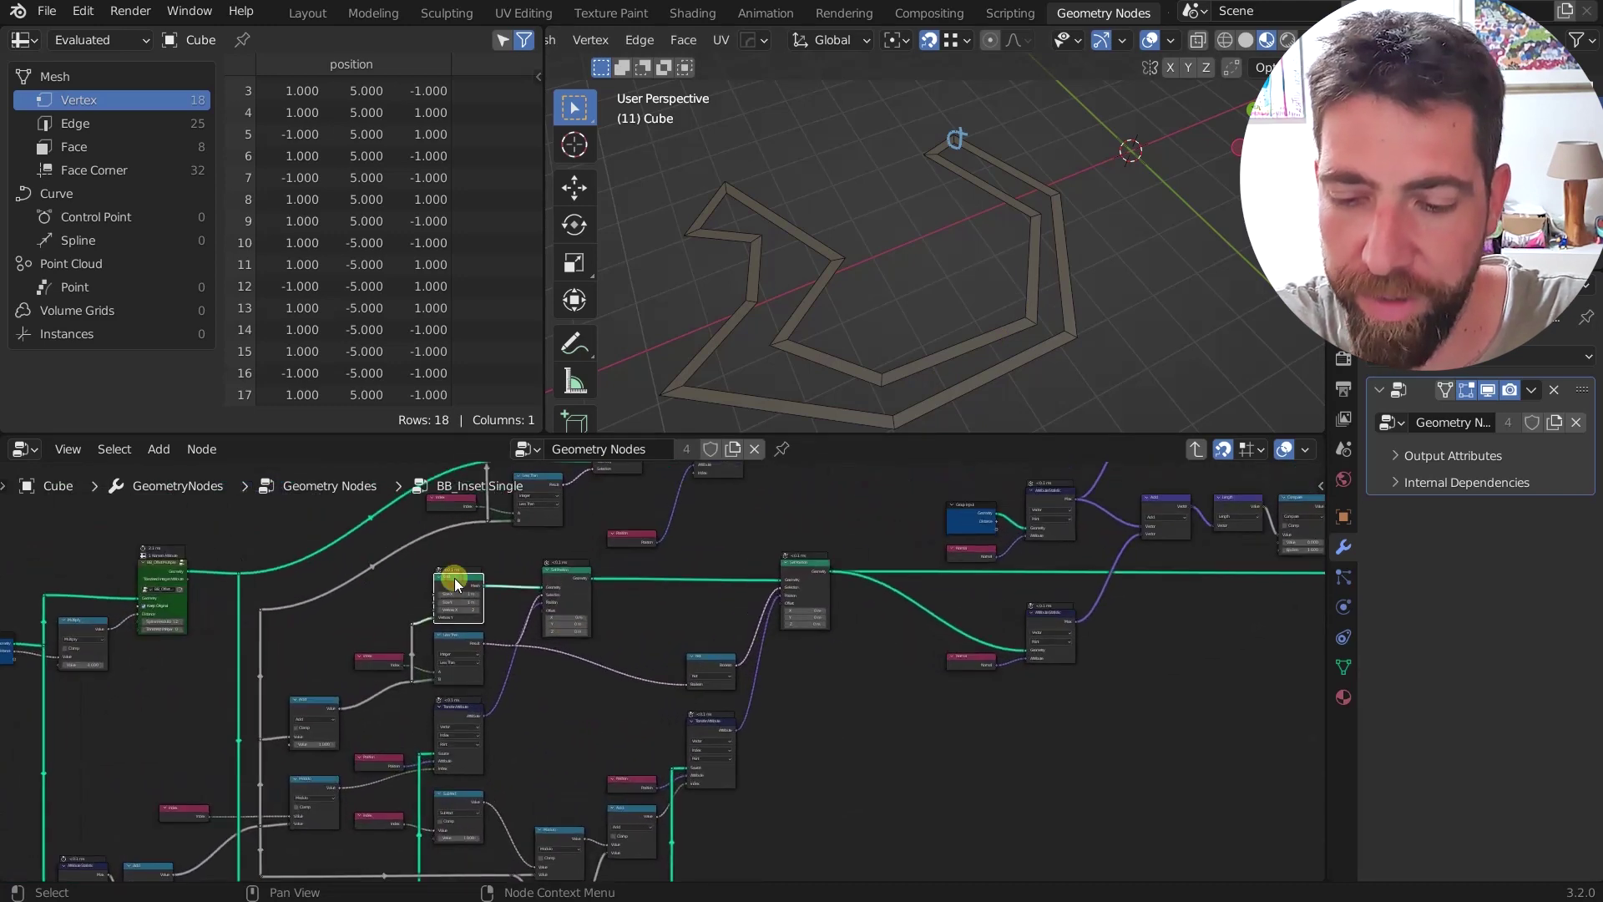
{"action": "left_click", "coordinate": [561, 570], "text": "ctrl+shift"}
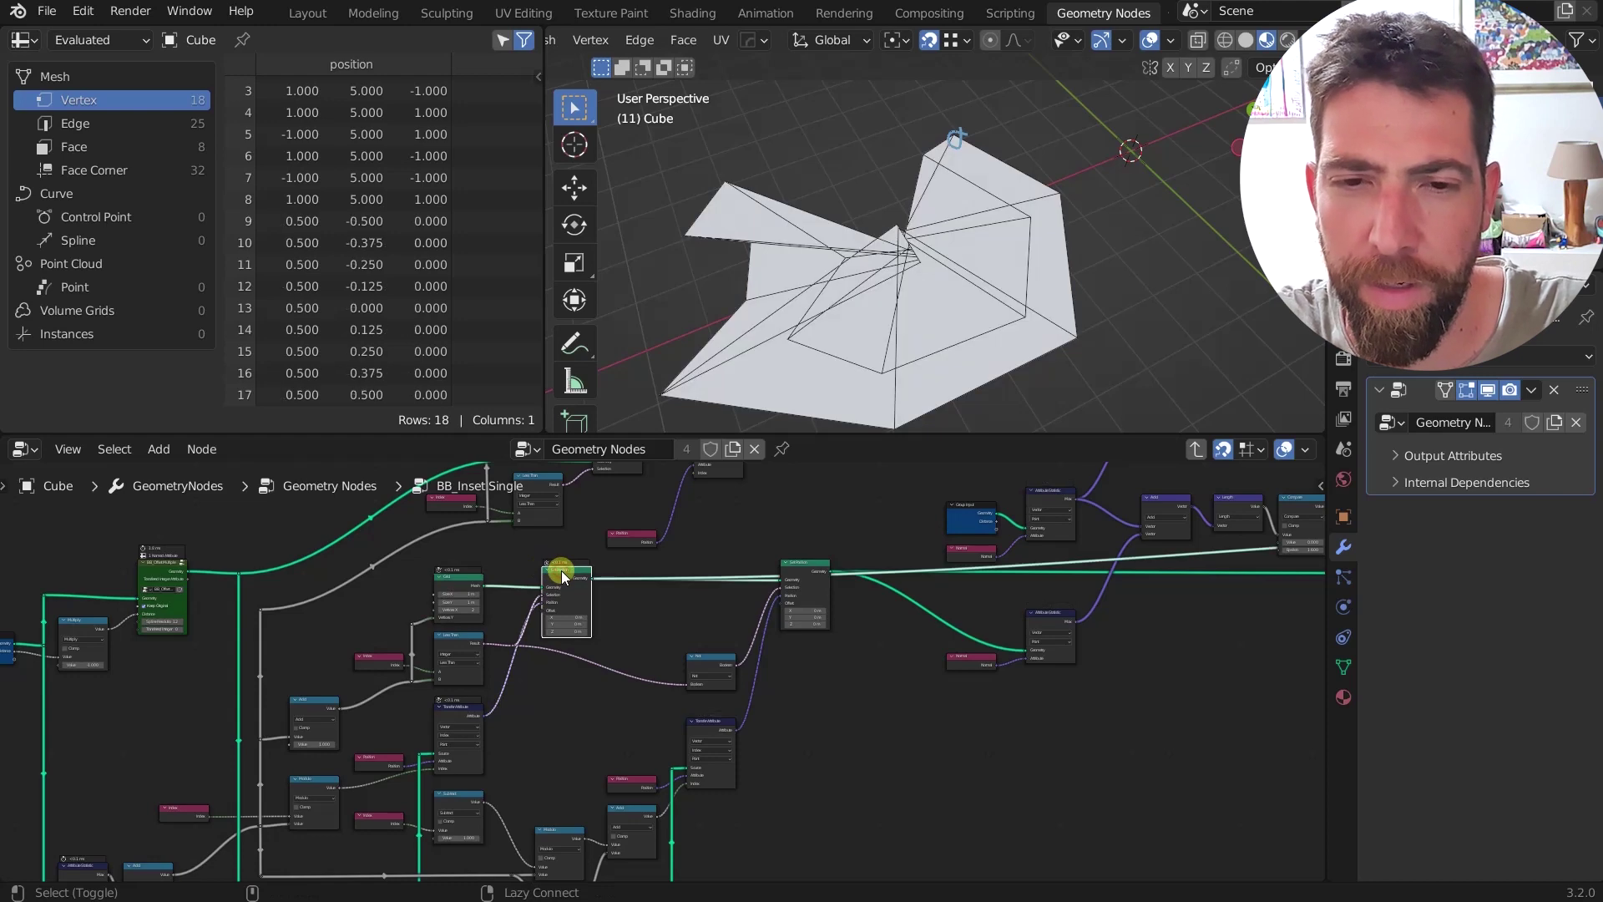
Step: Inspect the first Set Position node's inputs and preview the second Set Position node of the side-face branch
{"action": "scroll", "coordinate": [561, 569], "scroll_direction": "up", "scroll_amount": 4}
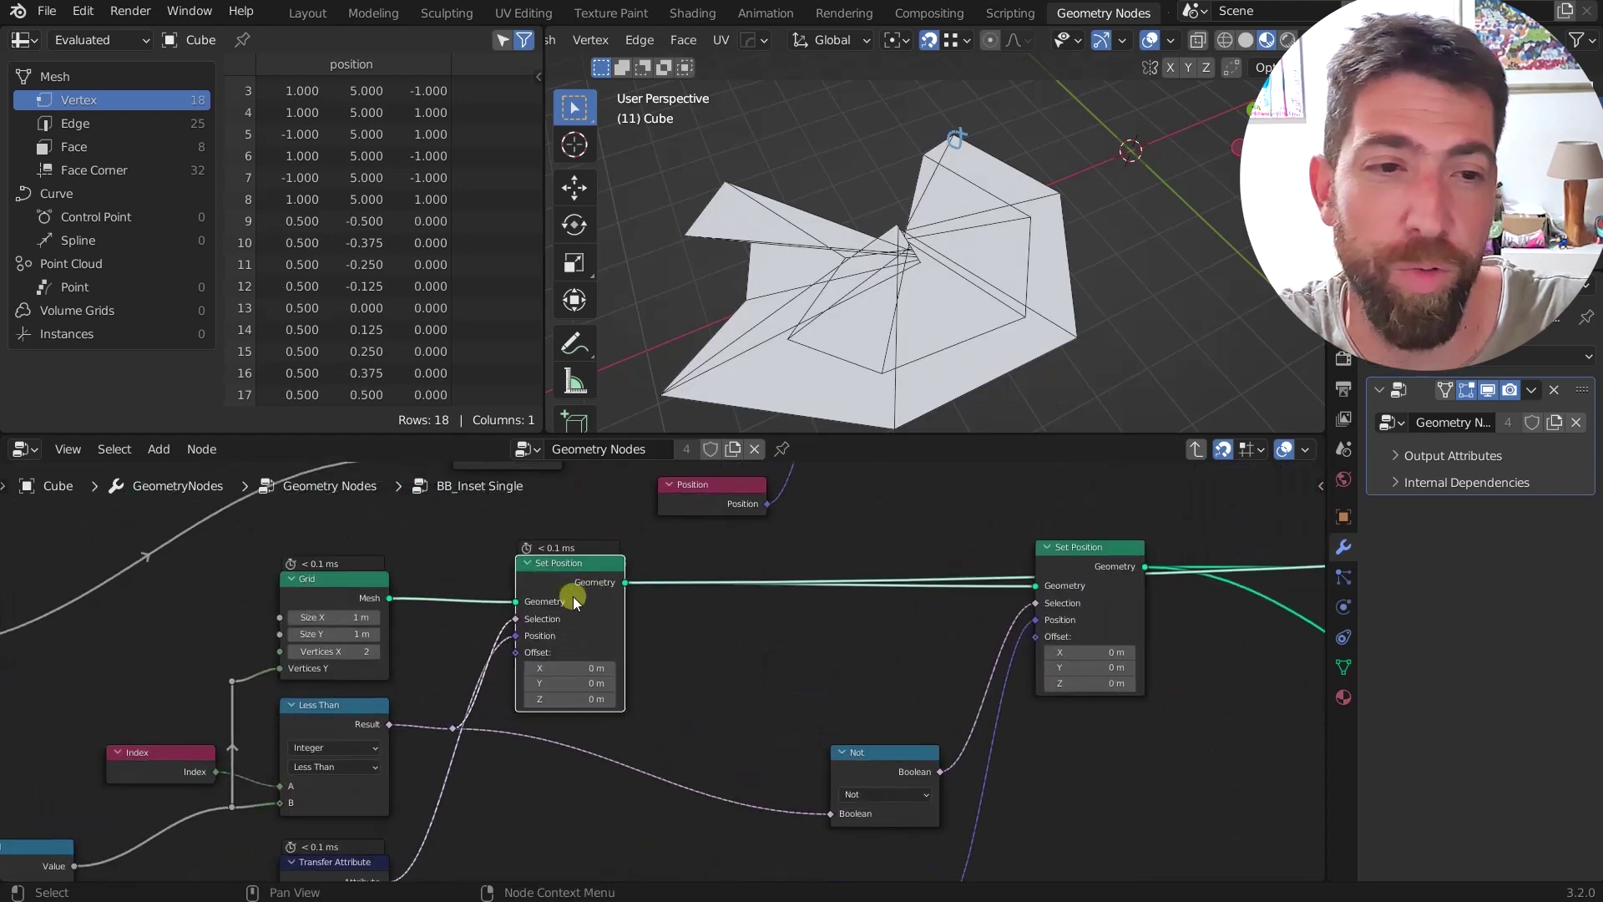
{"action": "scroll", "coordinate": [572, 596], "scroll_direction": "down", "scroll_amount": 2}
{"action": "left_click", "coordinate": [1208, 493], "text": "ctrl+shift"}
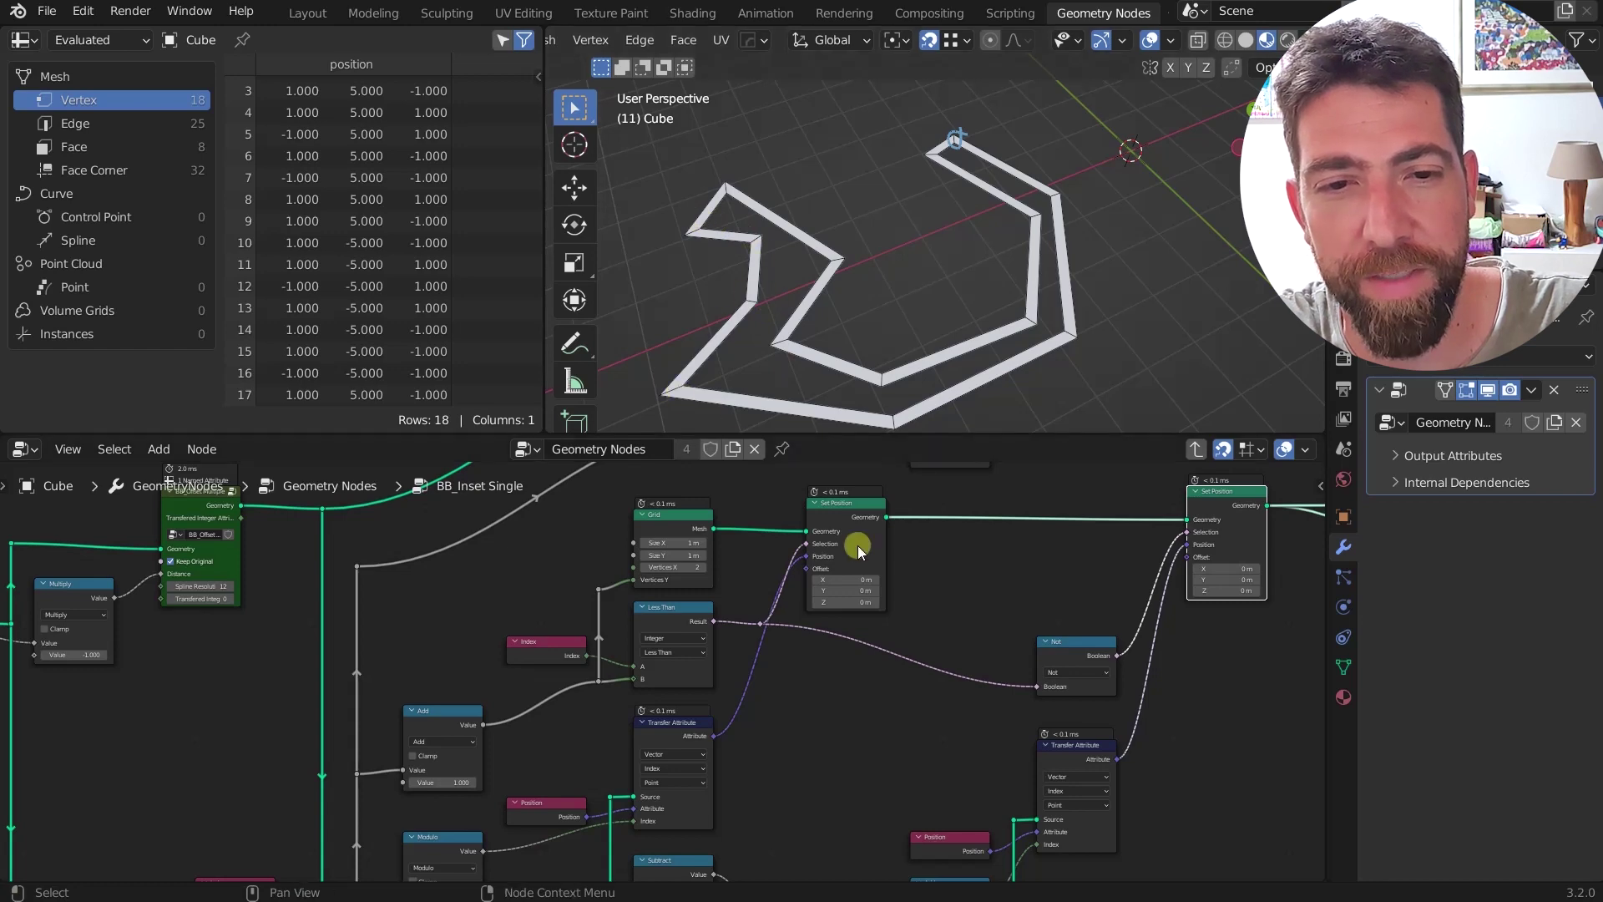
Step: Preview the BB_Offset group node's output and inspect the curves in the viewport
{"action": "mouse_move", "coordinate": [859, 545]}
{"action": "scroll", "coordinate": [859, 544], "scroll_direction": "down", "scroll_amount": 10}
{"action": "middle_click_drag", "start_coordinate": [843, 471], "coordinate": [844, 571]}
{"action": "scroll", "coordinate": [832, 643], "scroll_direction": "up", "scroll_amount": 6}
{"action": "left_click", "coordinate": [382, 704], "text": "ctrl+shift"}
{"action": "middle_click_drag", "start_coordinate": [852, 276], "coordinate": [784, 333]}
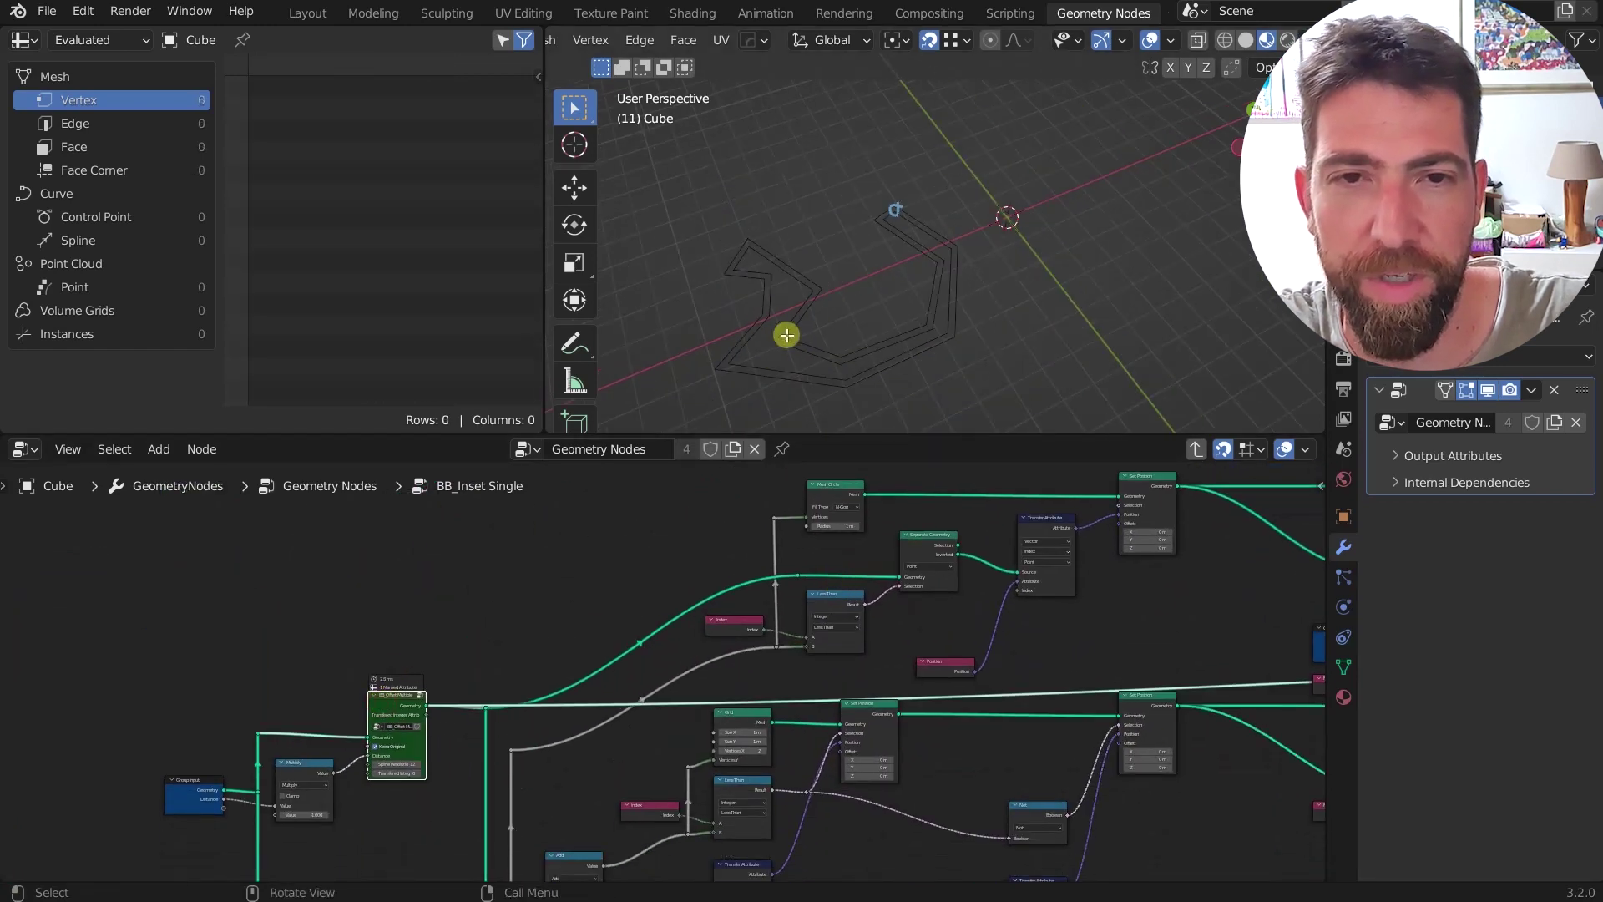
Step: Preview the side-face branch's first Set Position again and examine the Less Than and Transfer Attribute nodes feeding it
{"action": "middle_click_drag", "start_coordinate": [849, 604], "coordinate": [832, 873]}
{"action": "left_click", "coordinate": [864, 550], "text": "ctrl+shift"}
{"action": "scroll", "coordinate": [860, 569], "scroll_direction": "up", "scroll_amount": 3}
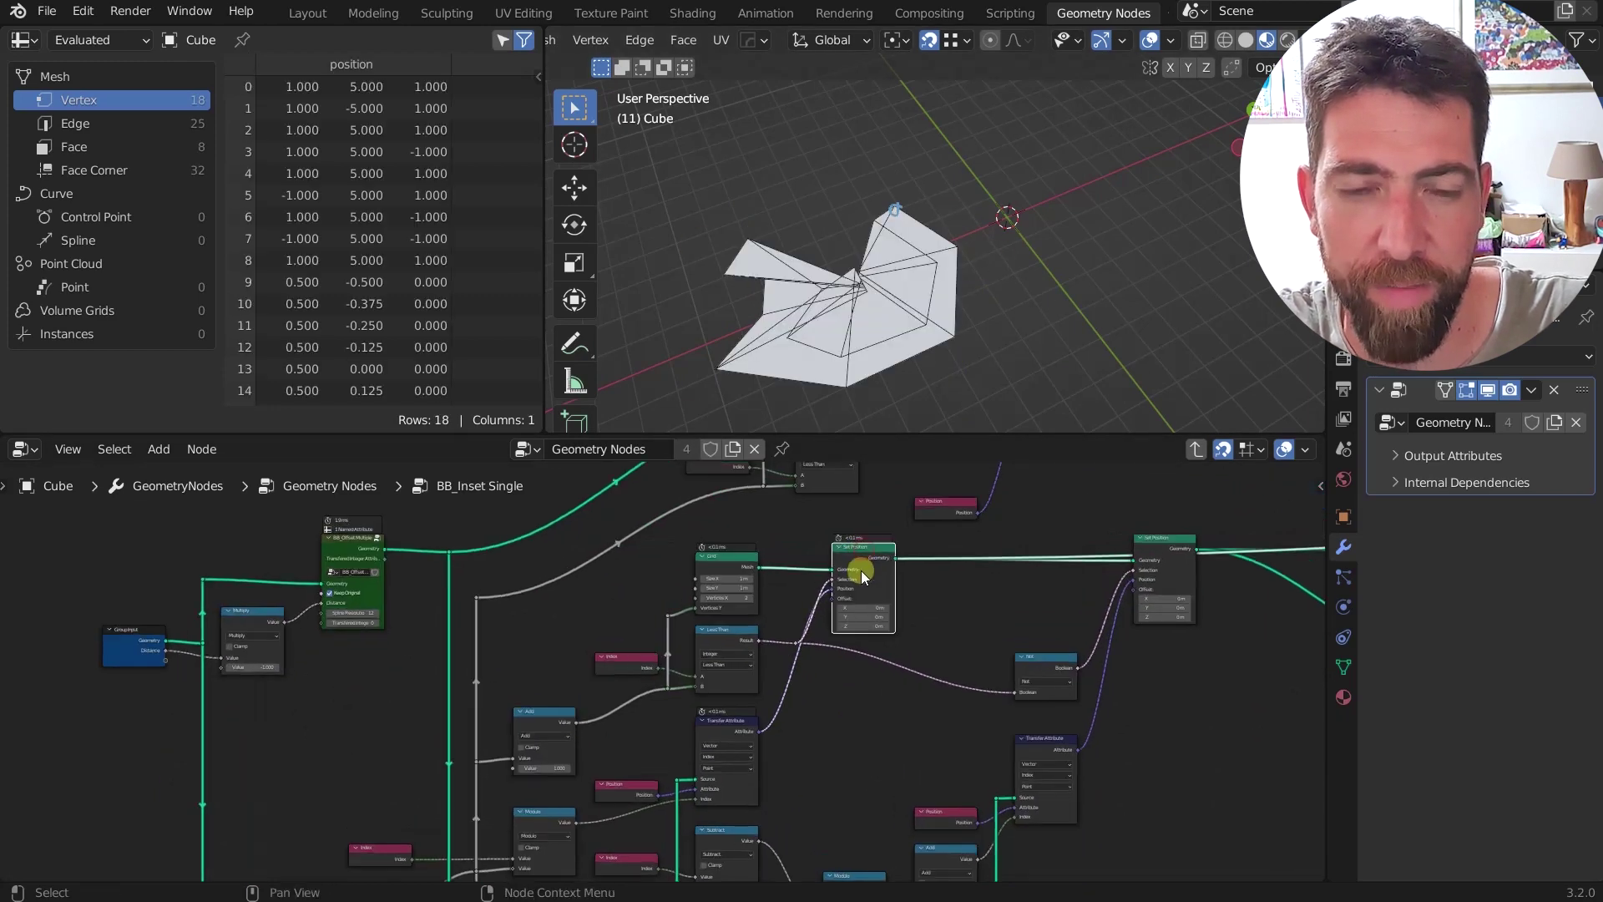
{"action": "middle_click_drag", "start_coordinate": [866, 622], "coordinate": [859, 495]}
{"action": "scroll", "coordinate": [590, 694], "scroll_direction": "up", "scroll_amount": 1}
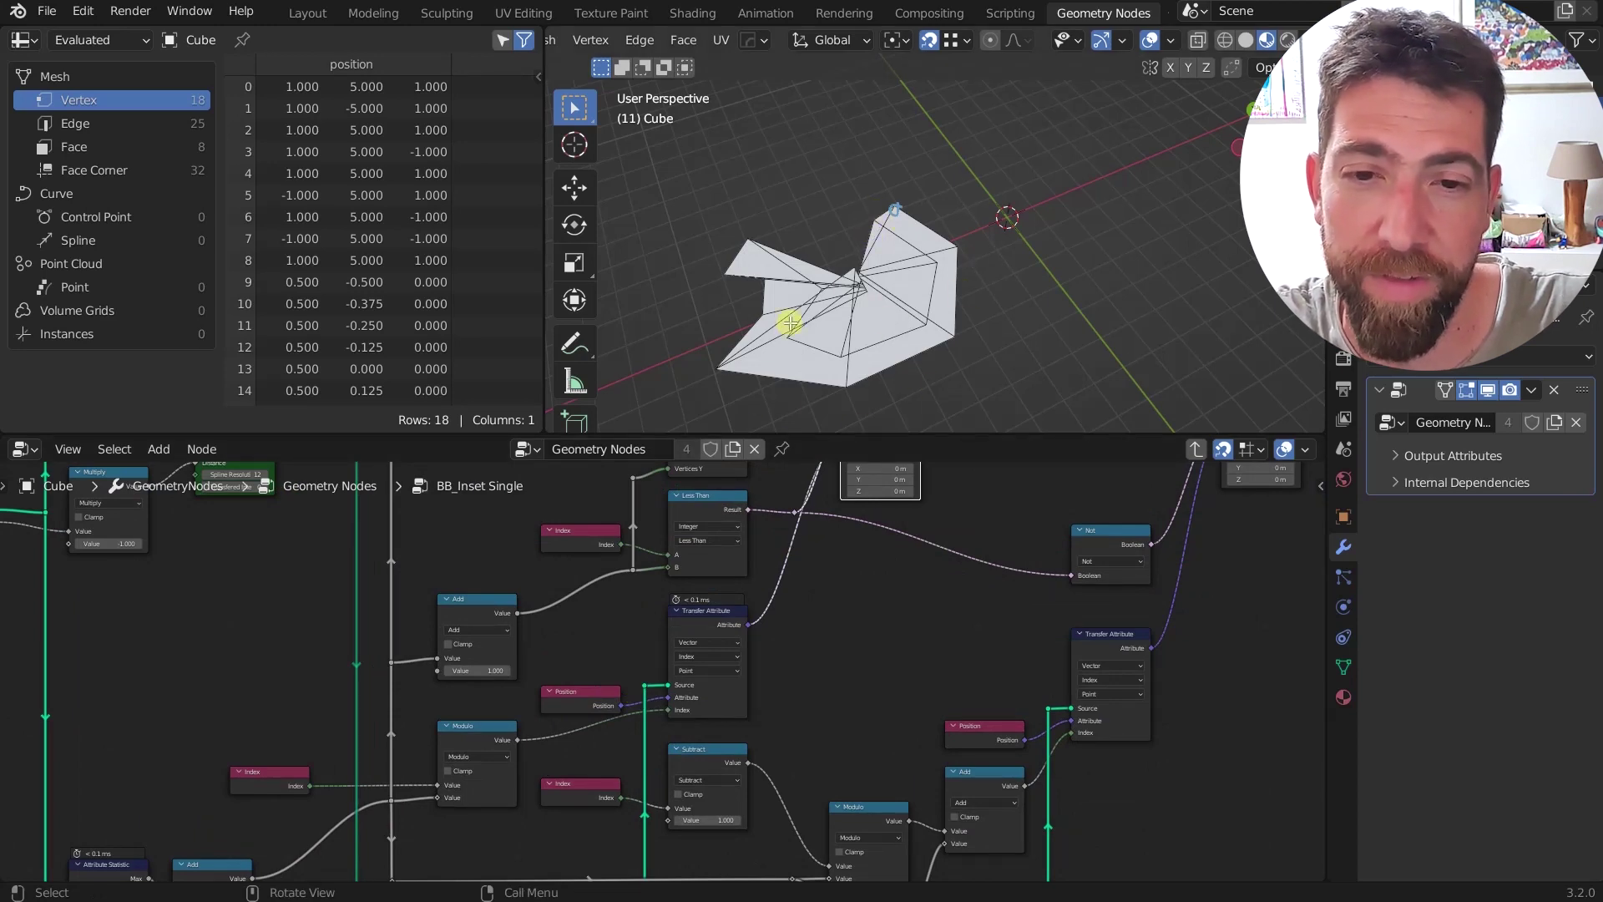
{"action": "middle_click_drag", "start_coordinate": [790, 620], "coordinate": [662, 723]}
{"action": "scroll", "coordinate": [841, 315], "scroll_direction": "up", "scroll_amount": 5}
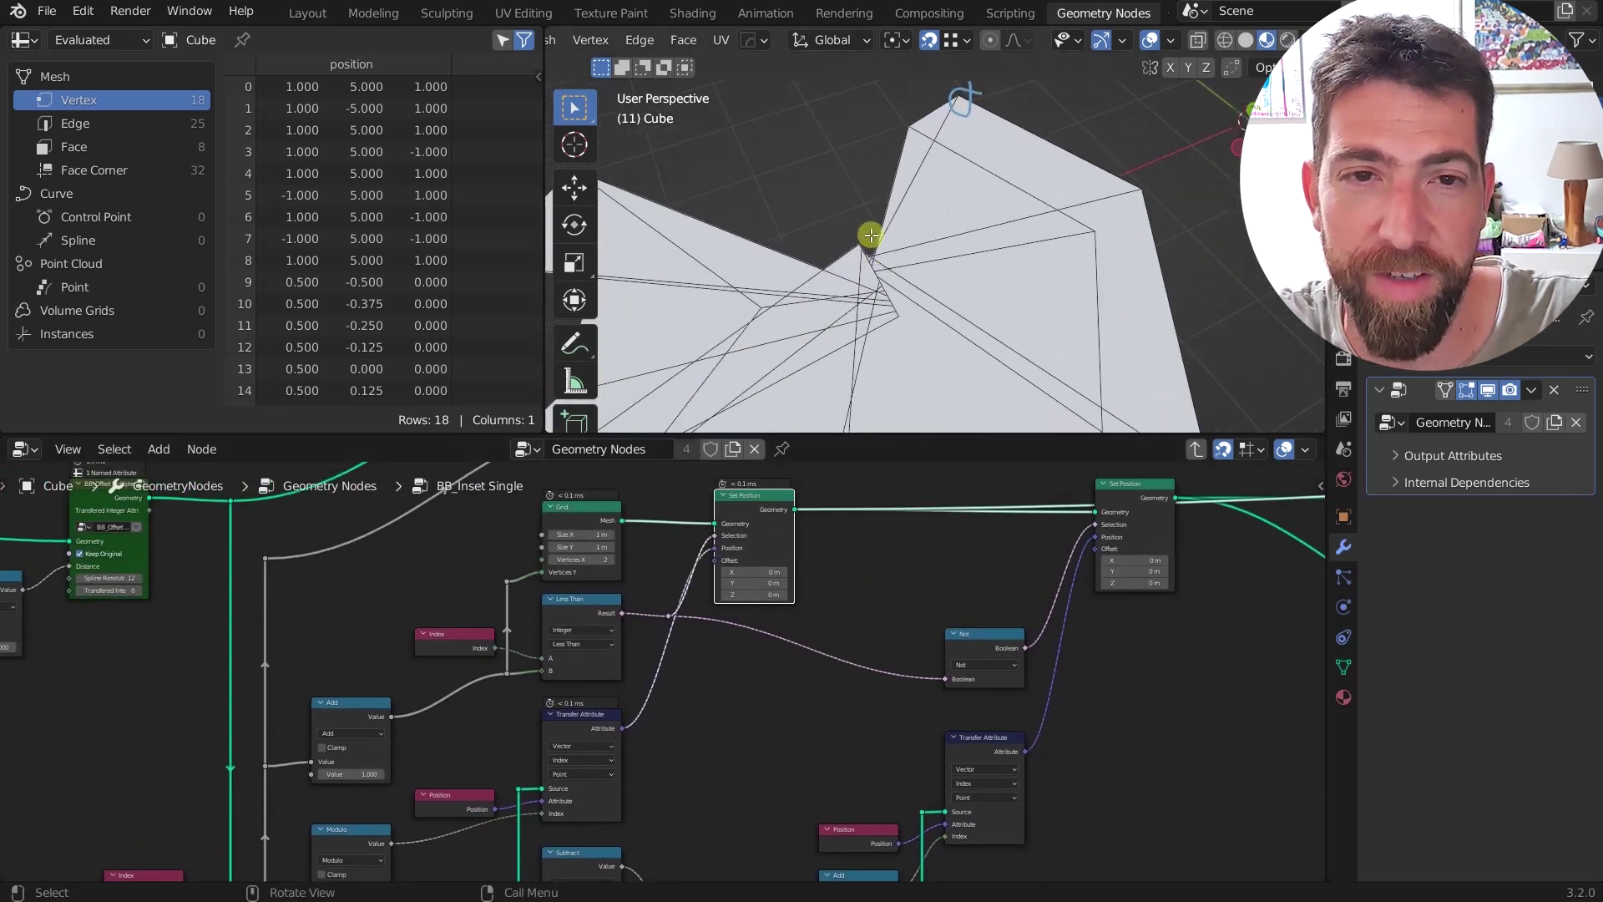
Step: Compare the Grid's output with the first Set Position's result, and circle the grid's remaining row of points in the viewport
{"action": "left_click", "coordinate": [599, 508], "text": "ctrl+shift"}
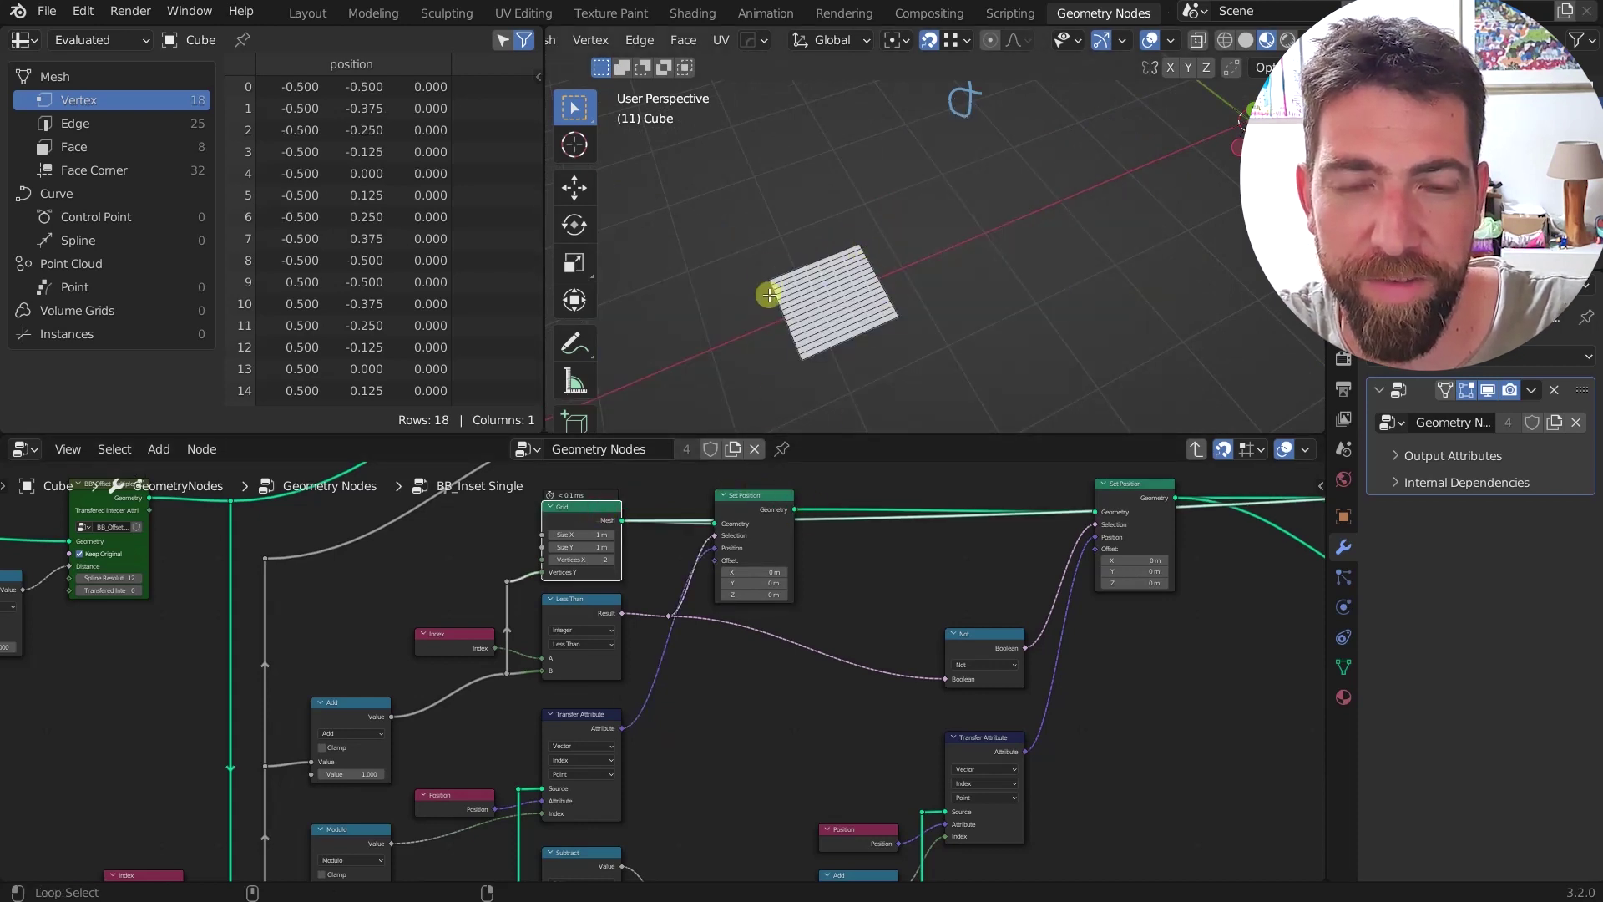
{"action": "left_click", "coordinate": [754, 498], "text": "ctrl+shift"}
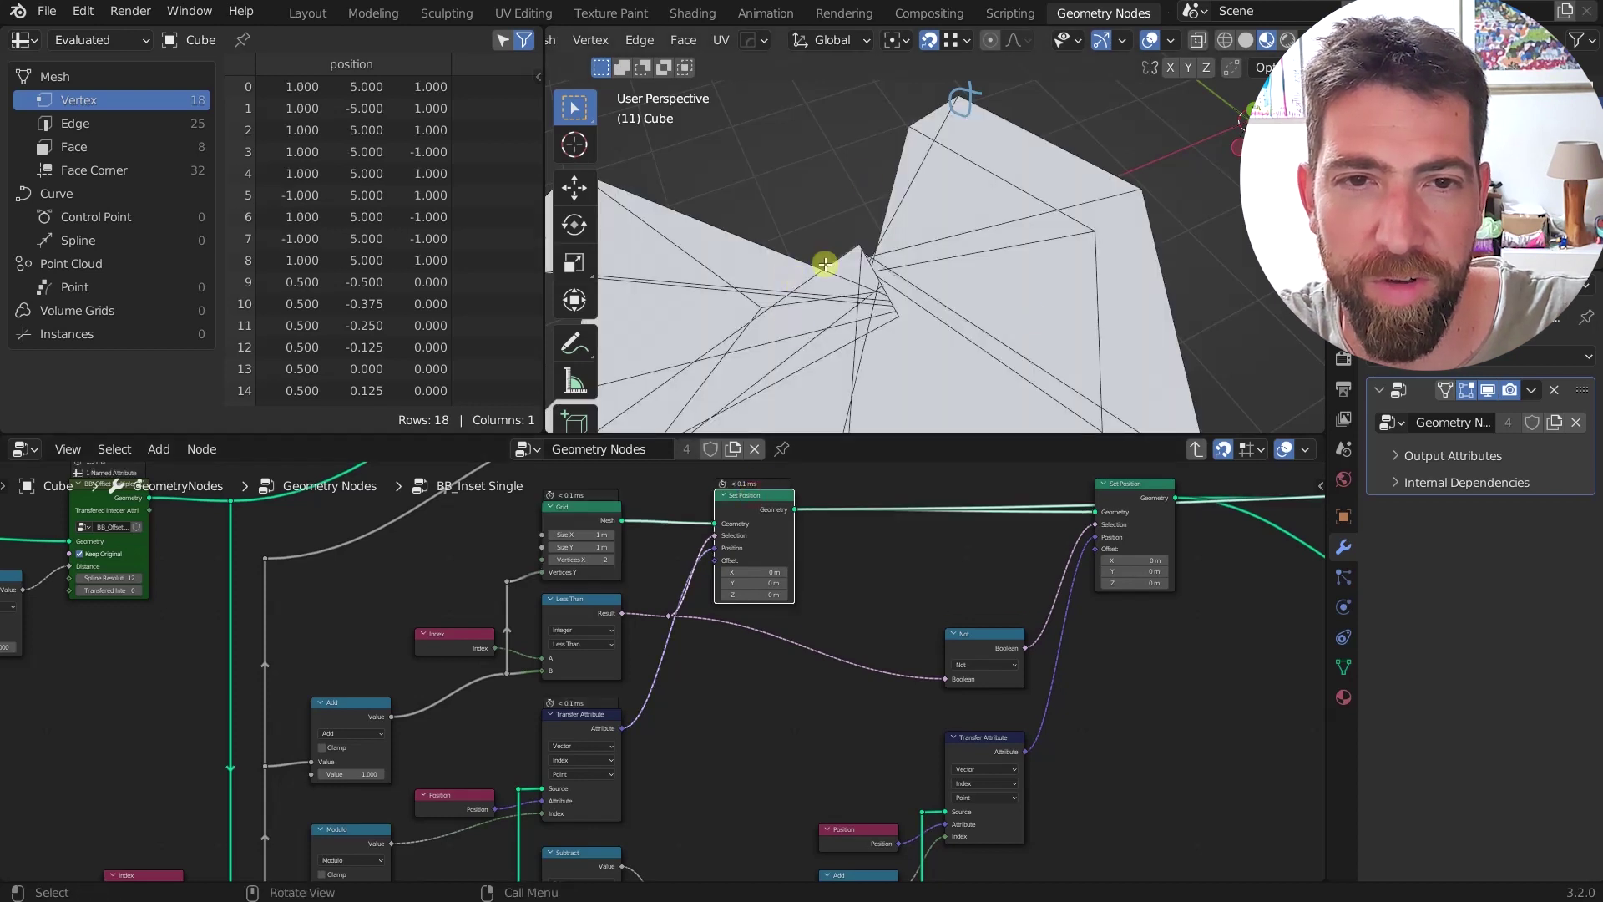
{"action": "mouse_move", "coordinate": [853, 242]}
{"action": "left_mouse_down"}
{"action": "mouse_move", "coordinate": [900, 319]}
{"action": "mouse_move", "coordinate": [861, 248]}
{"action": "left_mouse_up"}
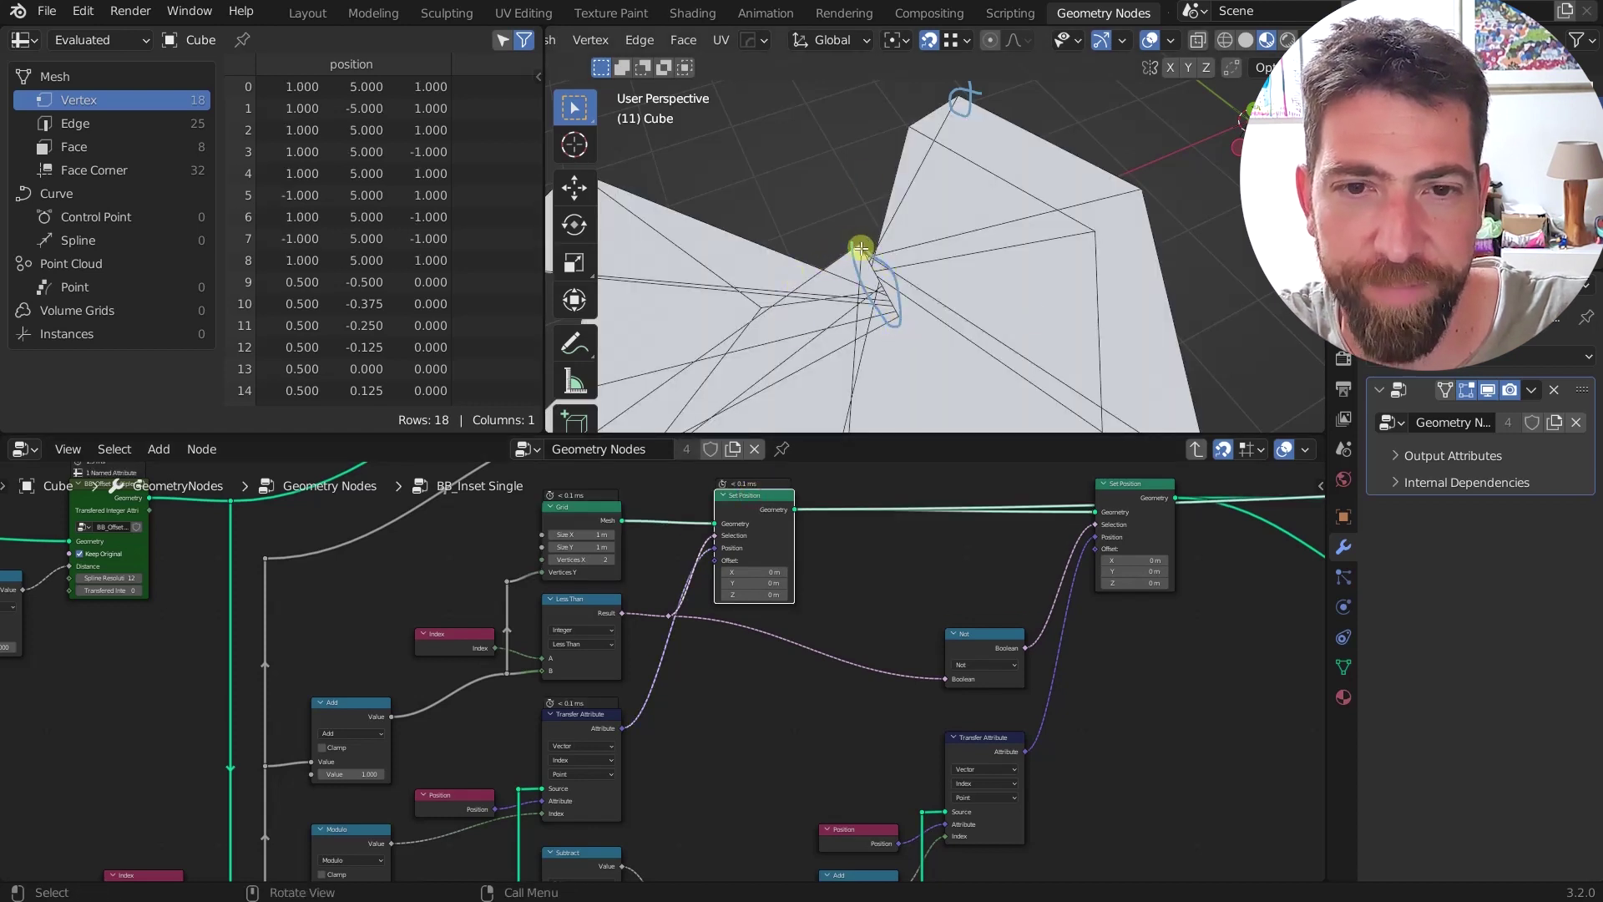
Step: Preview the second Set Position of the side-face branch and erase the viewport annotations
{"action": "left_click", "coordinate": [1133, 483], "text": "ctrl+shift"}
{"action": "scroll", "coordinate": [962, 245], "scroll_direction": "down", "scroll_amount": 4}
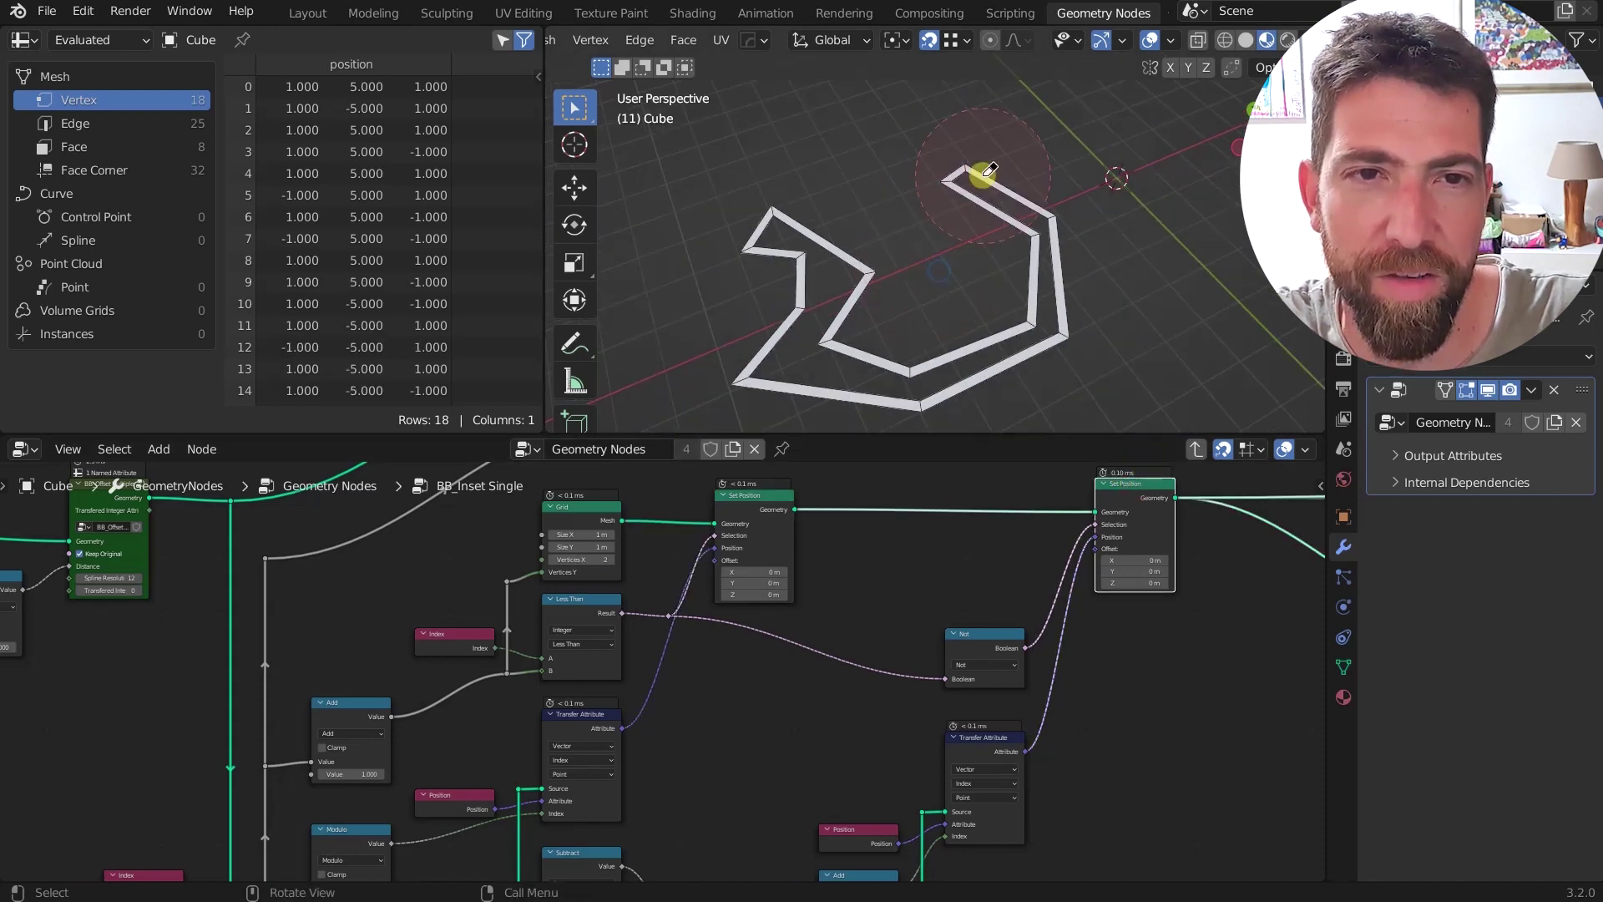
{"action": "scroll", "coordinate": [984, 168], "scroll_direction": "down", "scroll_amount": 5}
Step: Preview the side-face branch's Flip Faces node and examine the Attribute Statistic, Add, Length and Compare nodes driving its selection
{"action": "scroll", "coordinate": [880, 598], "scroll_direction": "down", "scroll_amount": 3}
{"action": "middle_click_drag", "start_coordinate": [1137, 550], "coordinate": [912, 602]}
{"action": "scroll", "coordinate": [912, 602], "scroll_direction": "up", "scroll_amount": 1}
{"action": "left_click", "coordinate": [912, 601], "text": "ctrl+shift"}
{"action": "scroll", "coordinate": [912, 602], "scroll_direction": "up", "scroll_amount": 7}
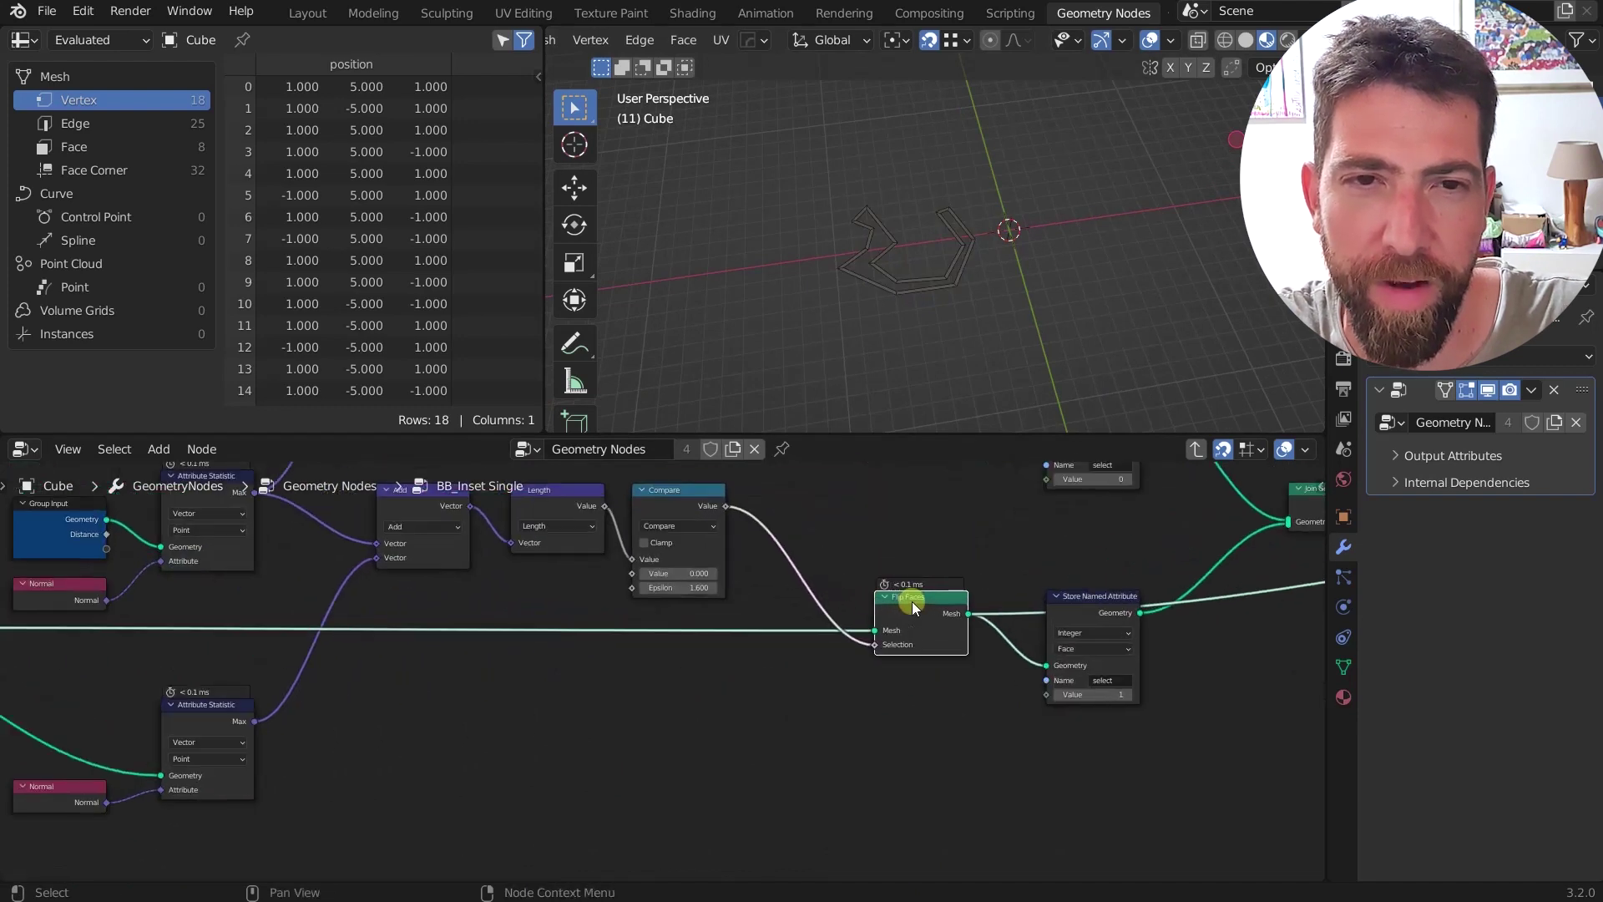
{"action": "scroll", "coordinate": [912, 601], "scroll_direction": "down", "scroll_amount": 2}
{"action": "scroll", "coordinate": [912, 602], "scroll_direction": "down", "scroll_amount": 3}
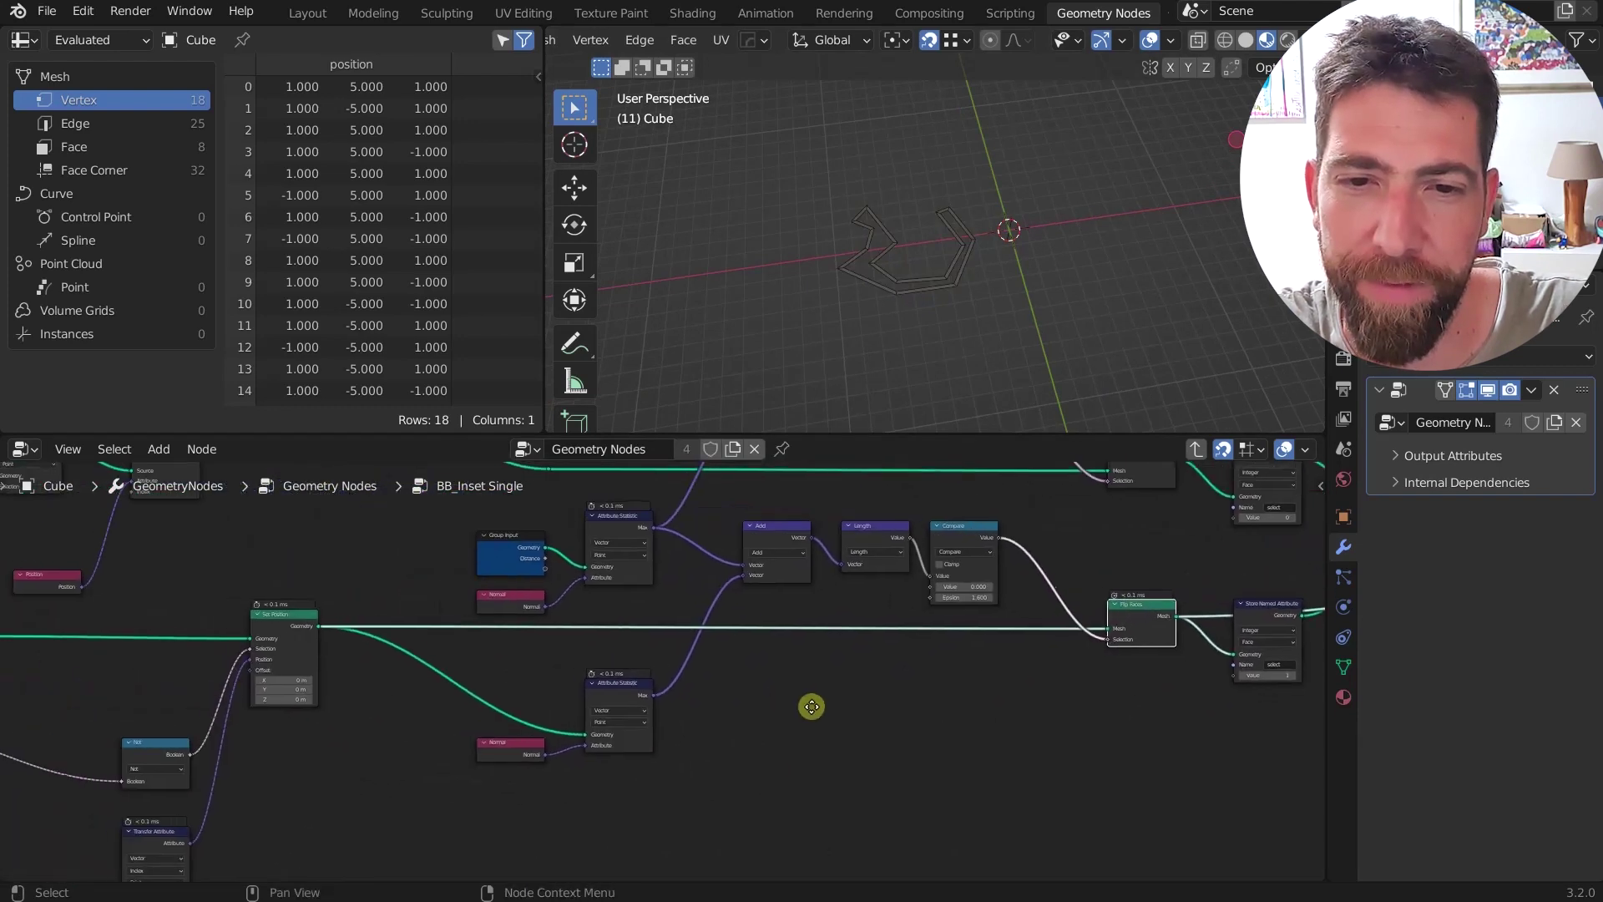
{"action": "middle_click_drag", "start_coordinate": [813, 705], "coordinate": [808, 756]}
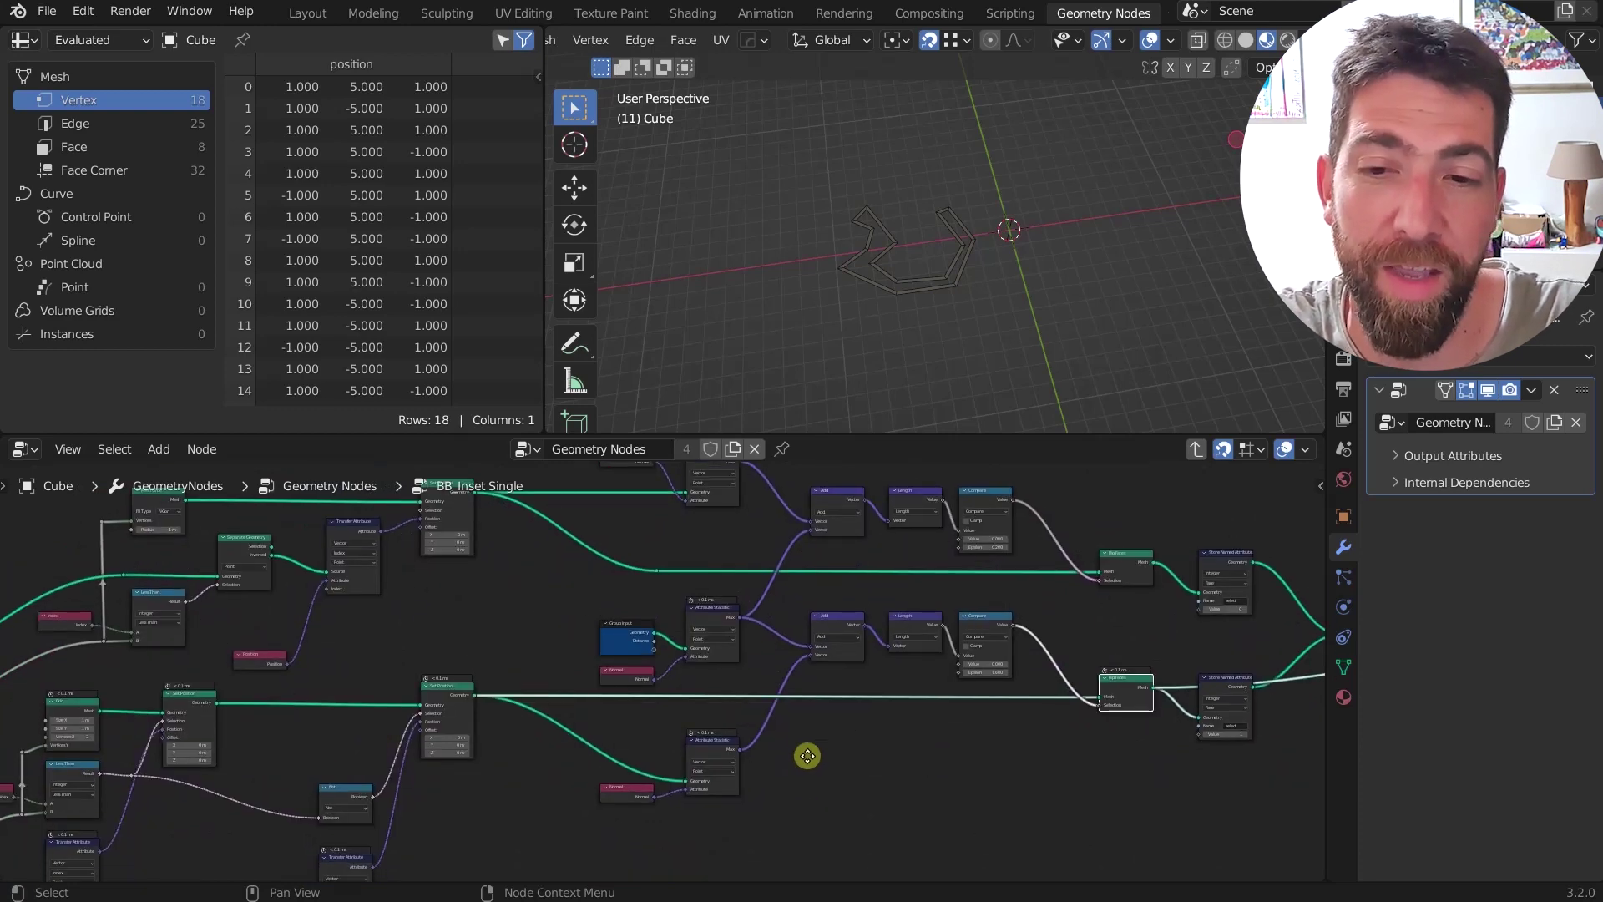
Step: Preview the Set Position node of the upper branch, which follows the Mesh Circle
{"action": "middle_click_drag", "start_coordinate": [808, 756], "coordinate": [833, 783]}
{"action": "scroll", "coordinate": [833, 783], "scroll_direction": "down", "scroll_amount": 1}
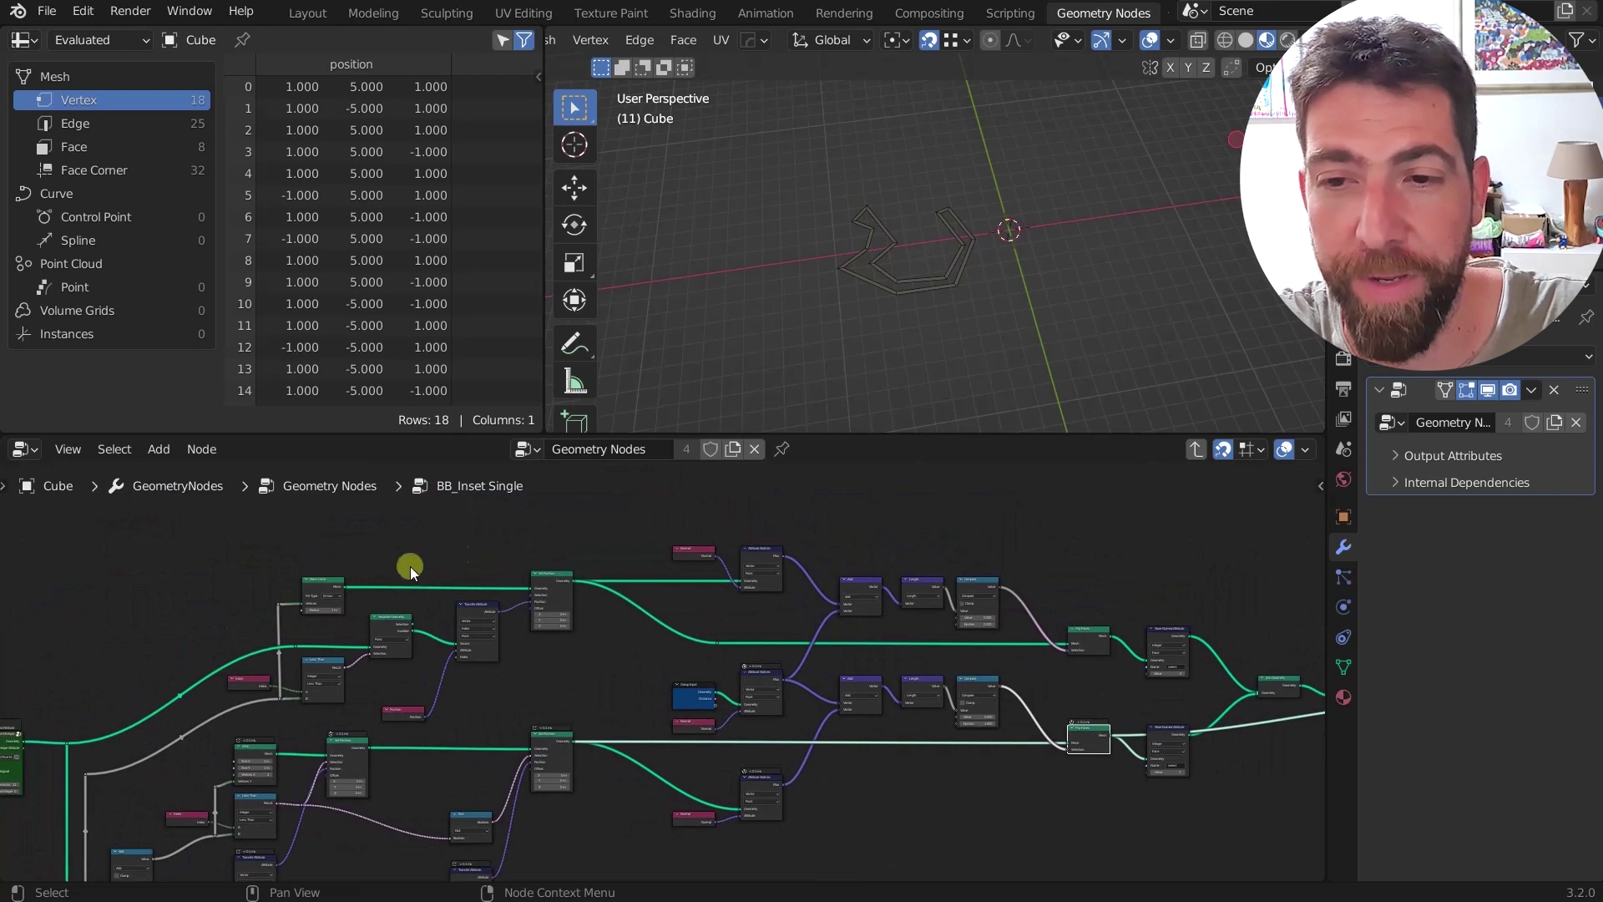
{"action": "scroll", "coordinate": [509, 569], "scroll_direction": "up", "scroll_amount": 3}
{"action": "left_click", "coordinate": [583, 578], "text": "ctrl+shift"}
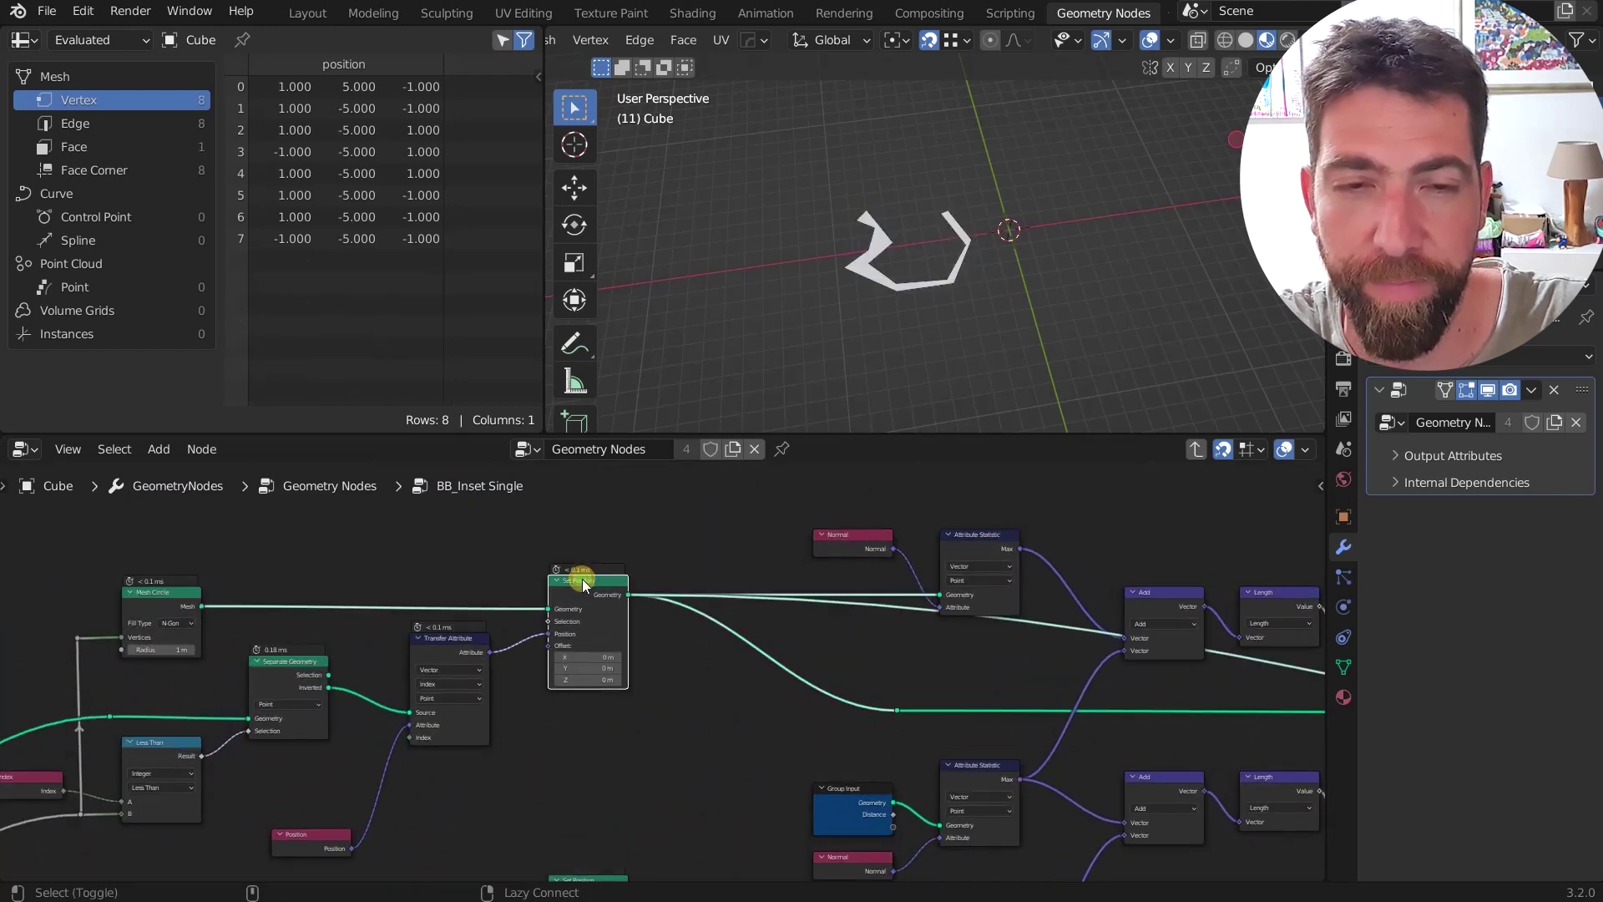
{"action": "scroll", "coordinate": [884, 393], "scroll_direction": "down", "scroll_amount": 3}
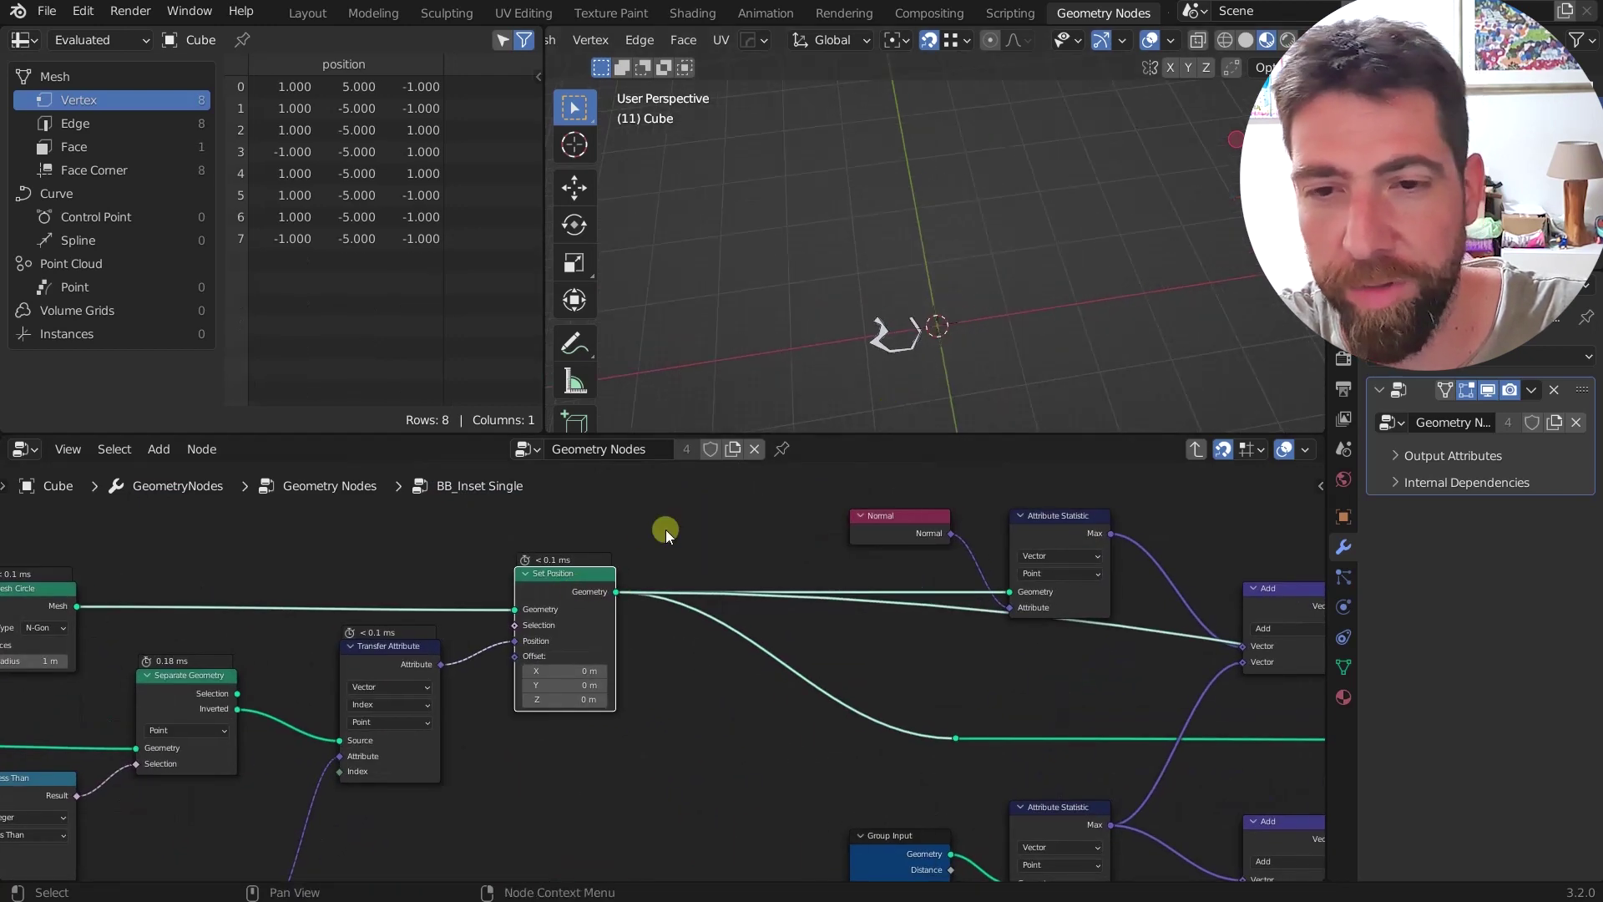
Step: Trace the upper branch back to its source and preview the BB_Offset group node
{"action": "scroll", "coordinate": [663, 535], "scroll_direction": "down", "scroll_amount": 2}
{"action": "middle_click_drag", "start_coordinate": [663, 539], "coordinate": [777, 498]}
{"action": "middle_click_drag", "start_coordinate": [583, 594], "coordinate": [830, 543]}
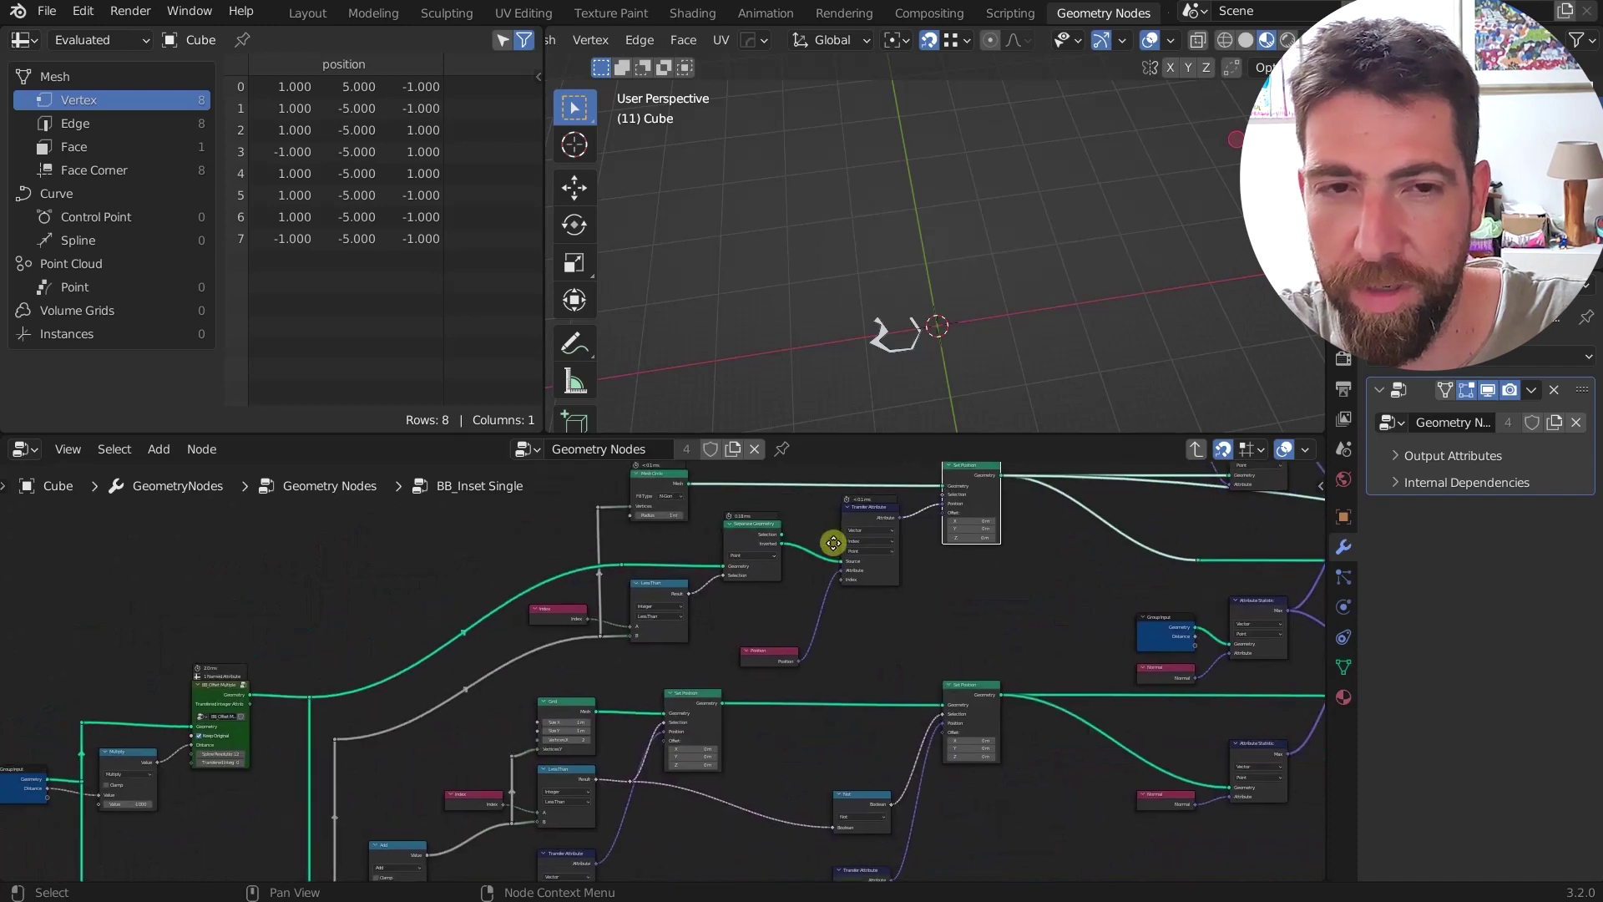
{"action": "scroll", "coordinate": [243, 701], "scroll_direction": "up", "scroll_amount": 2}
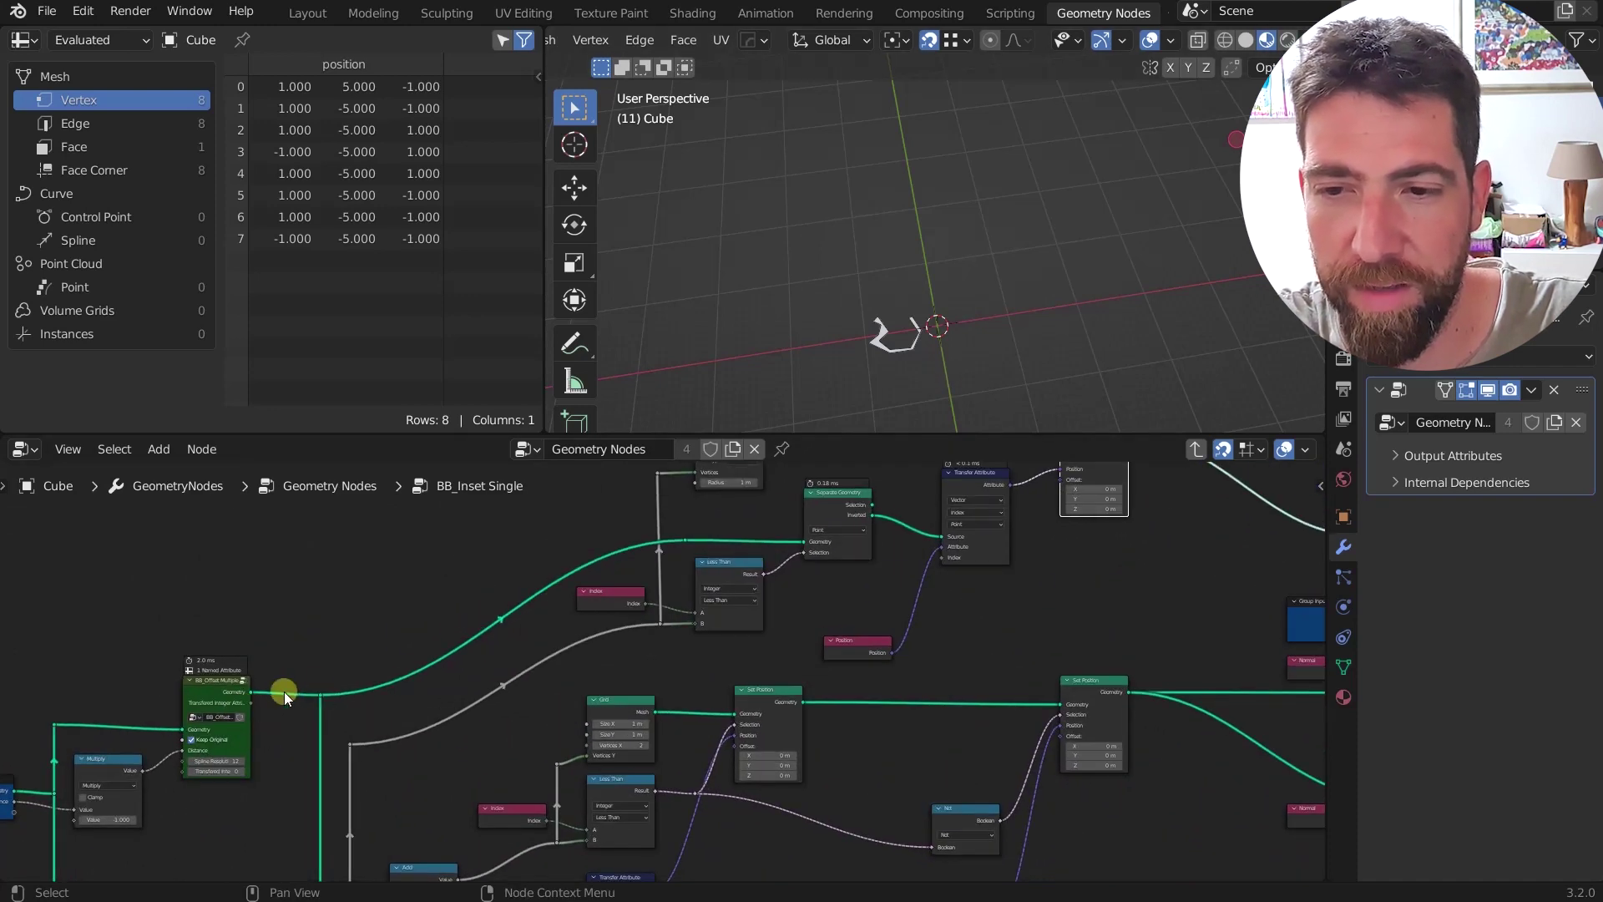
{"action": "left_click", "coordinate": [219, 689], "text": "ctrl+shift"}
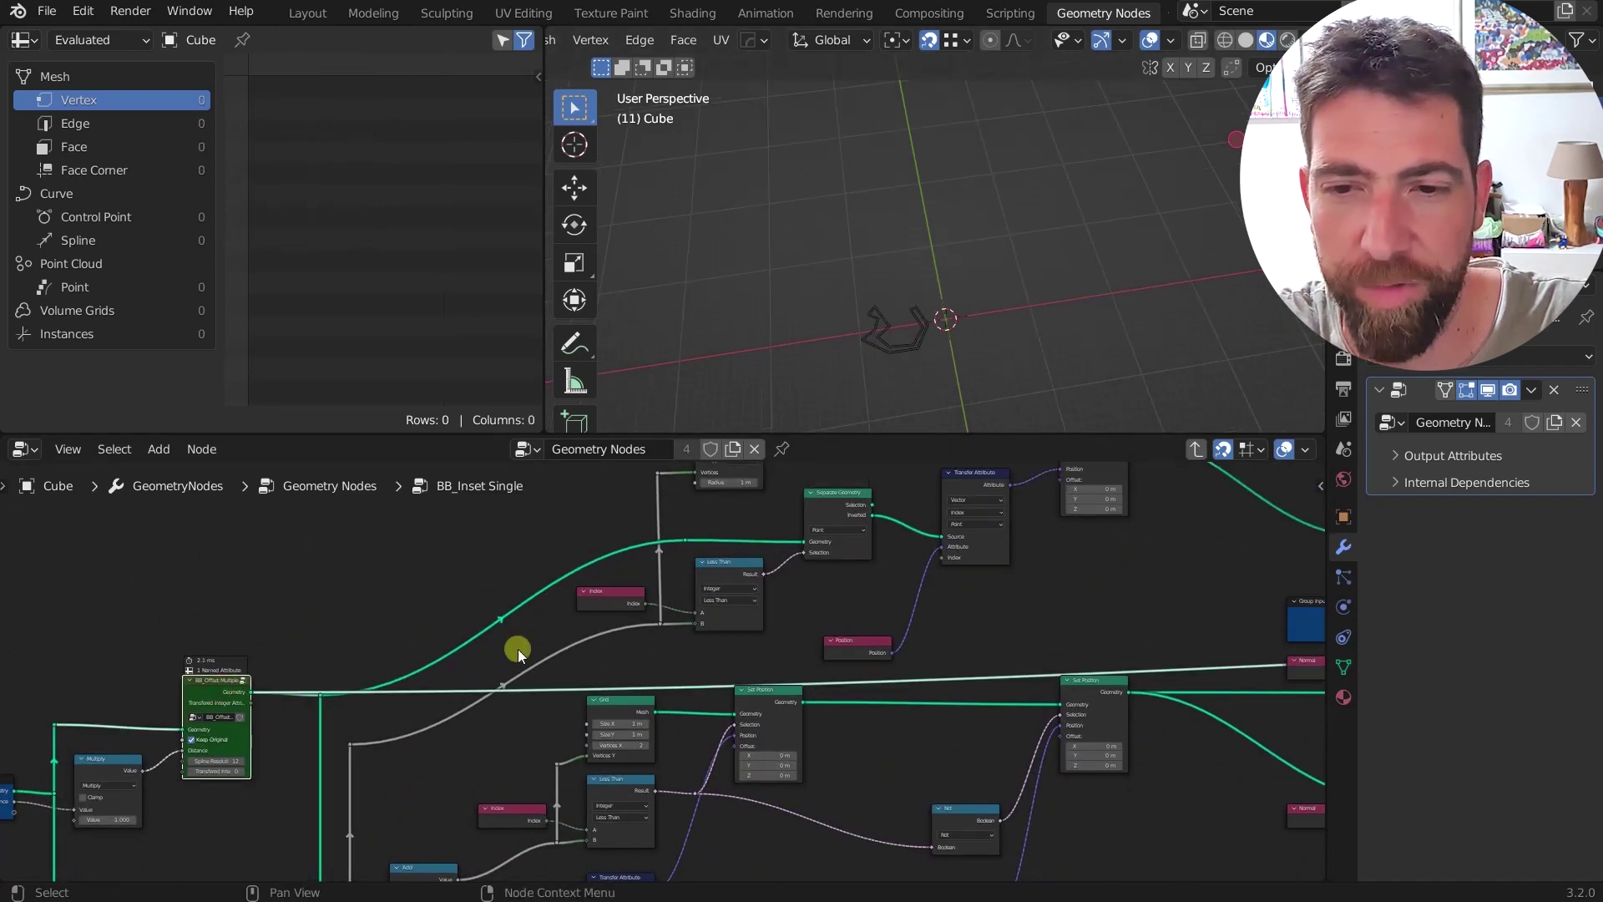
Step: Preview the Separate Geometry node in the upper branch and examine the nodes around it
{"action": "middle_click_drag", "start_coordinate": [518, 649], "coordinate": [288, 713]}
{"action": "left_click", "coordinate": [640, 548], "text": "ctrl+shift"}
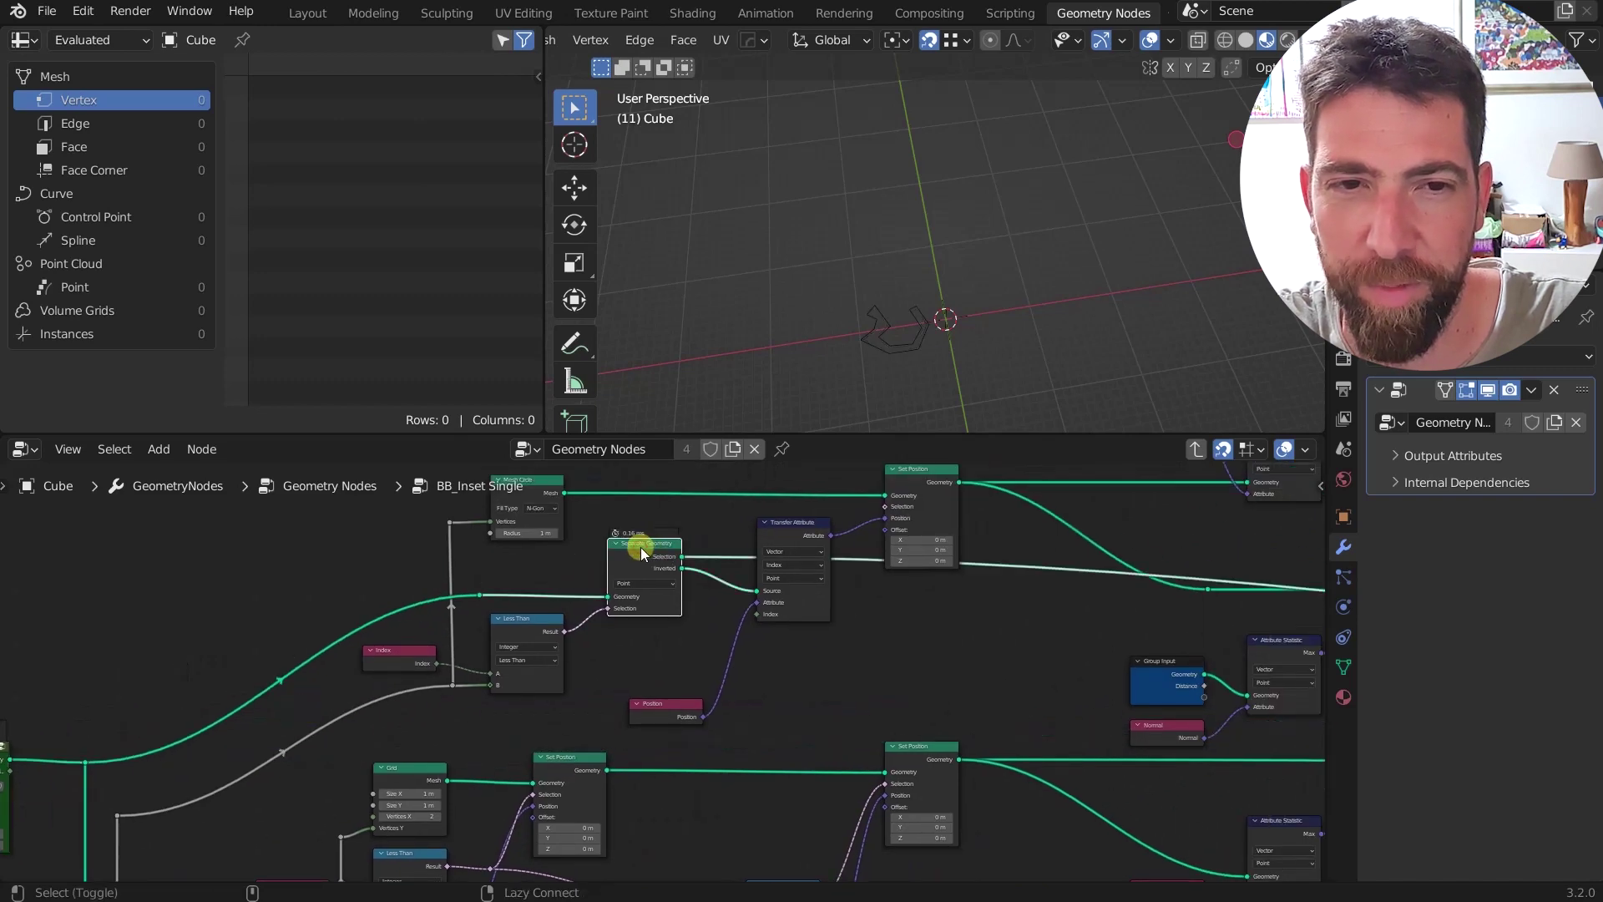
{"action": "scroll", "coordinate": [642, 548], "scroll_direction": "up", "scroll_amount": 2}
{"action": "middle_click_drag", "start_coordinate": [707, 522], "coordinate": [639, 546]}
{"action": "scroll", "coordinate": [440, 619], "scroll_direction": "down", "scroll_amount": 3}
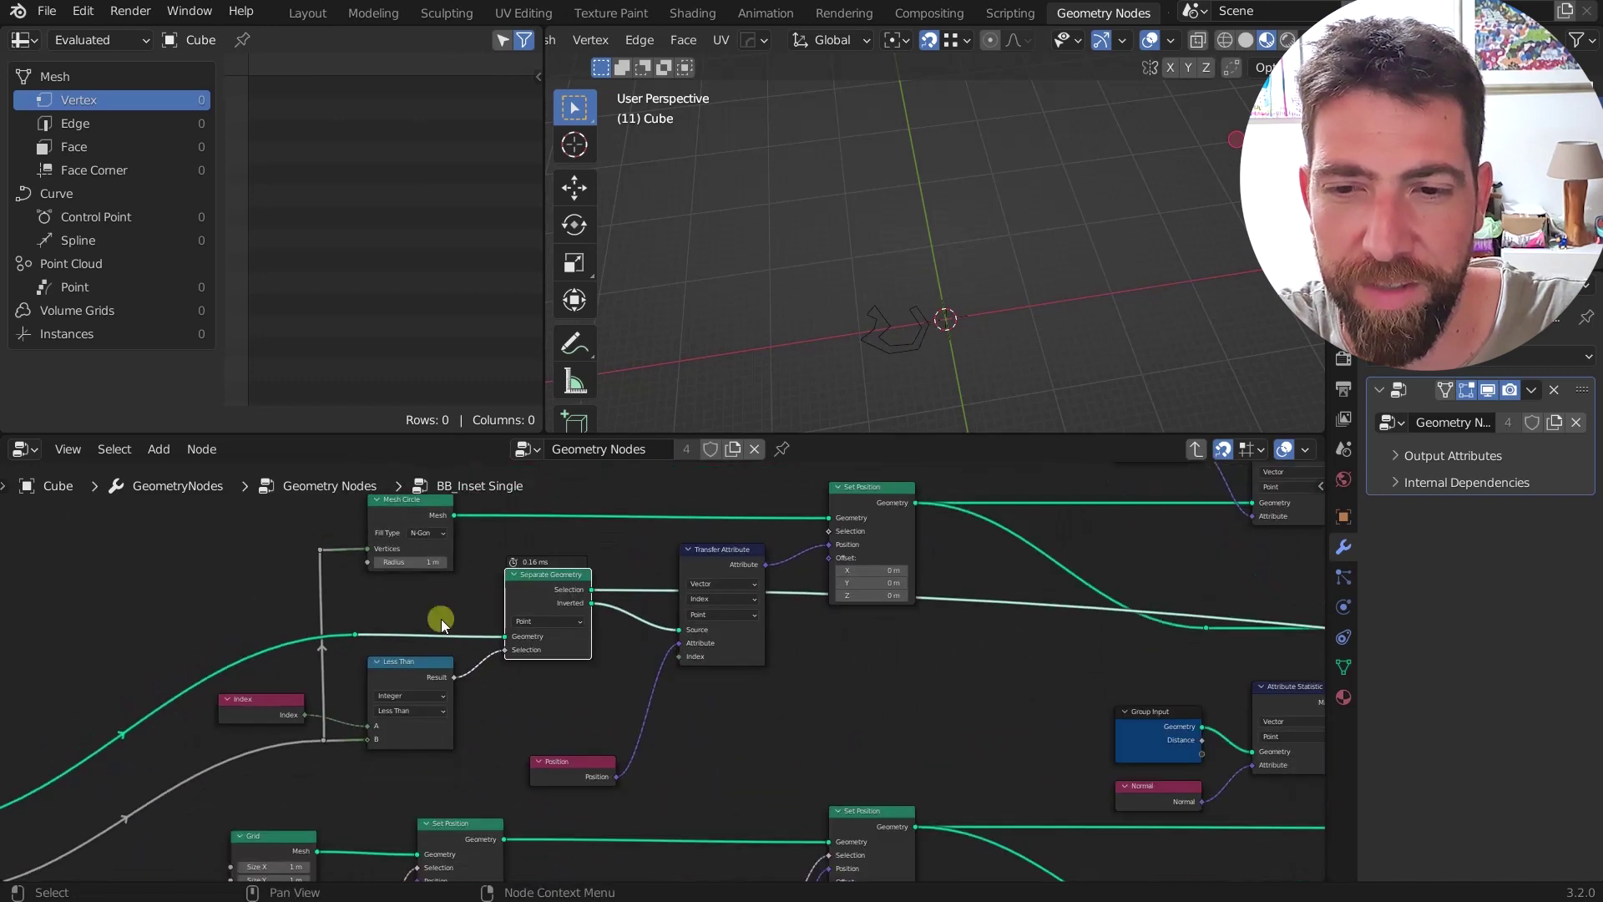
{"action": "middle_click_drag", "start_coordinate": [552, 582], "coordinate": [487, 594]}
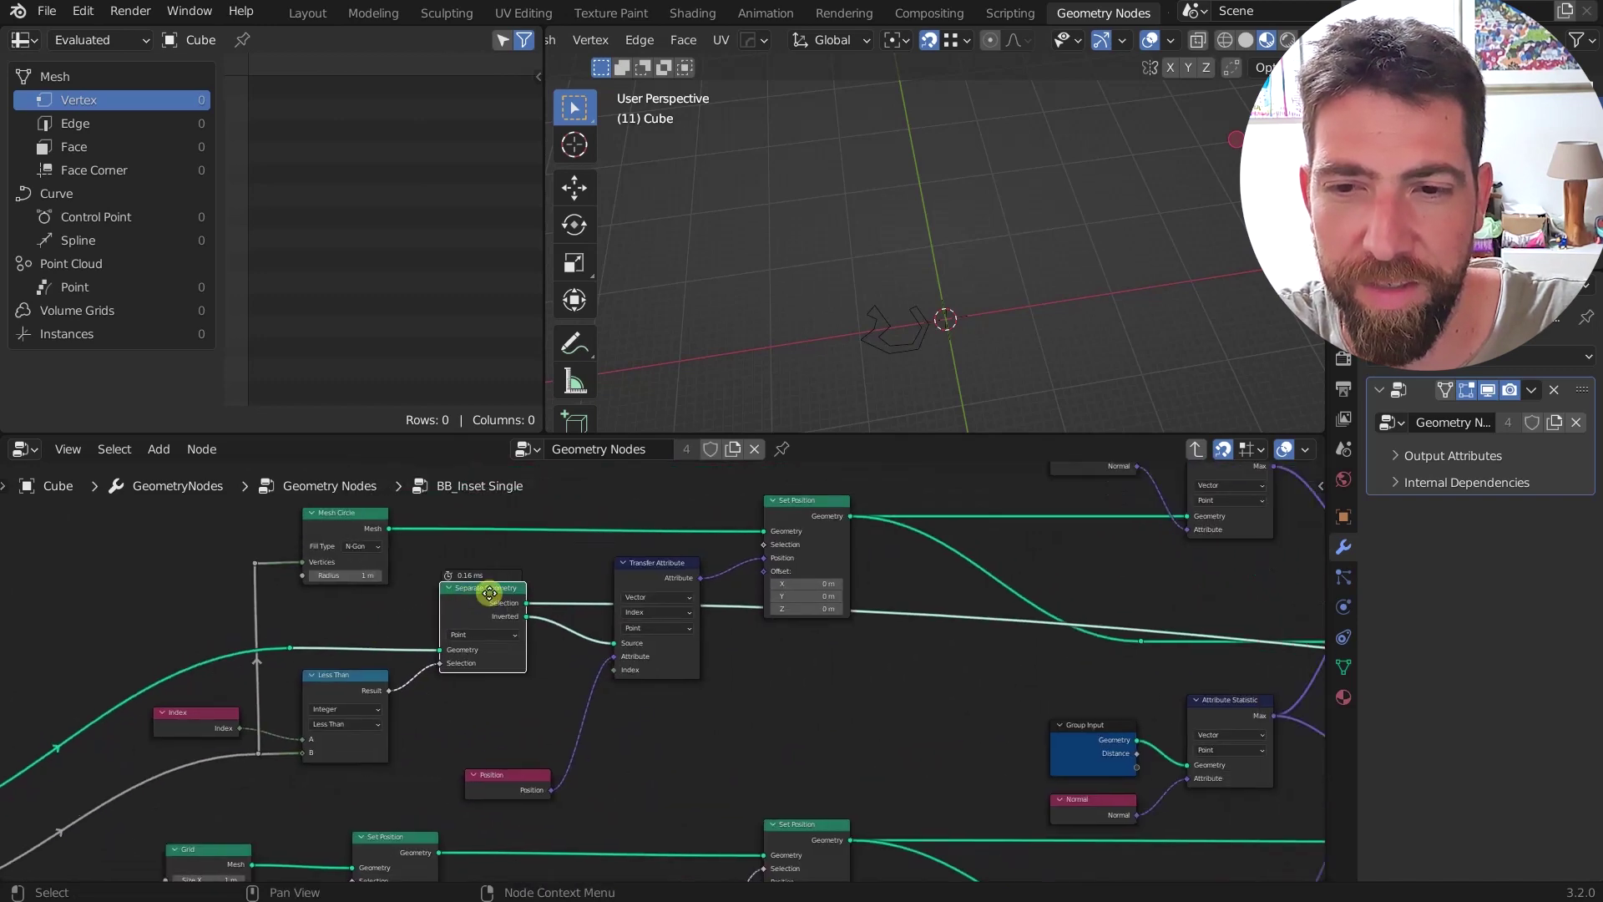
Step: Preview the upper branch's Set Position node and examine the Mesh Circle node that supplies its geometry
{"action": "left_click", "coordinate": [803, 506], "text": "ctrl+shift"}
{"action": "middle_click_drag", "start_coordinate": [803, 506], "coordinate": [722, 510]}
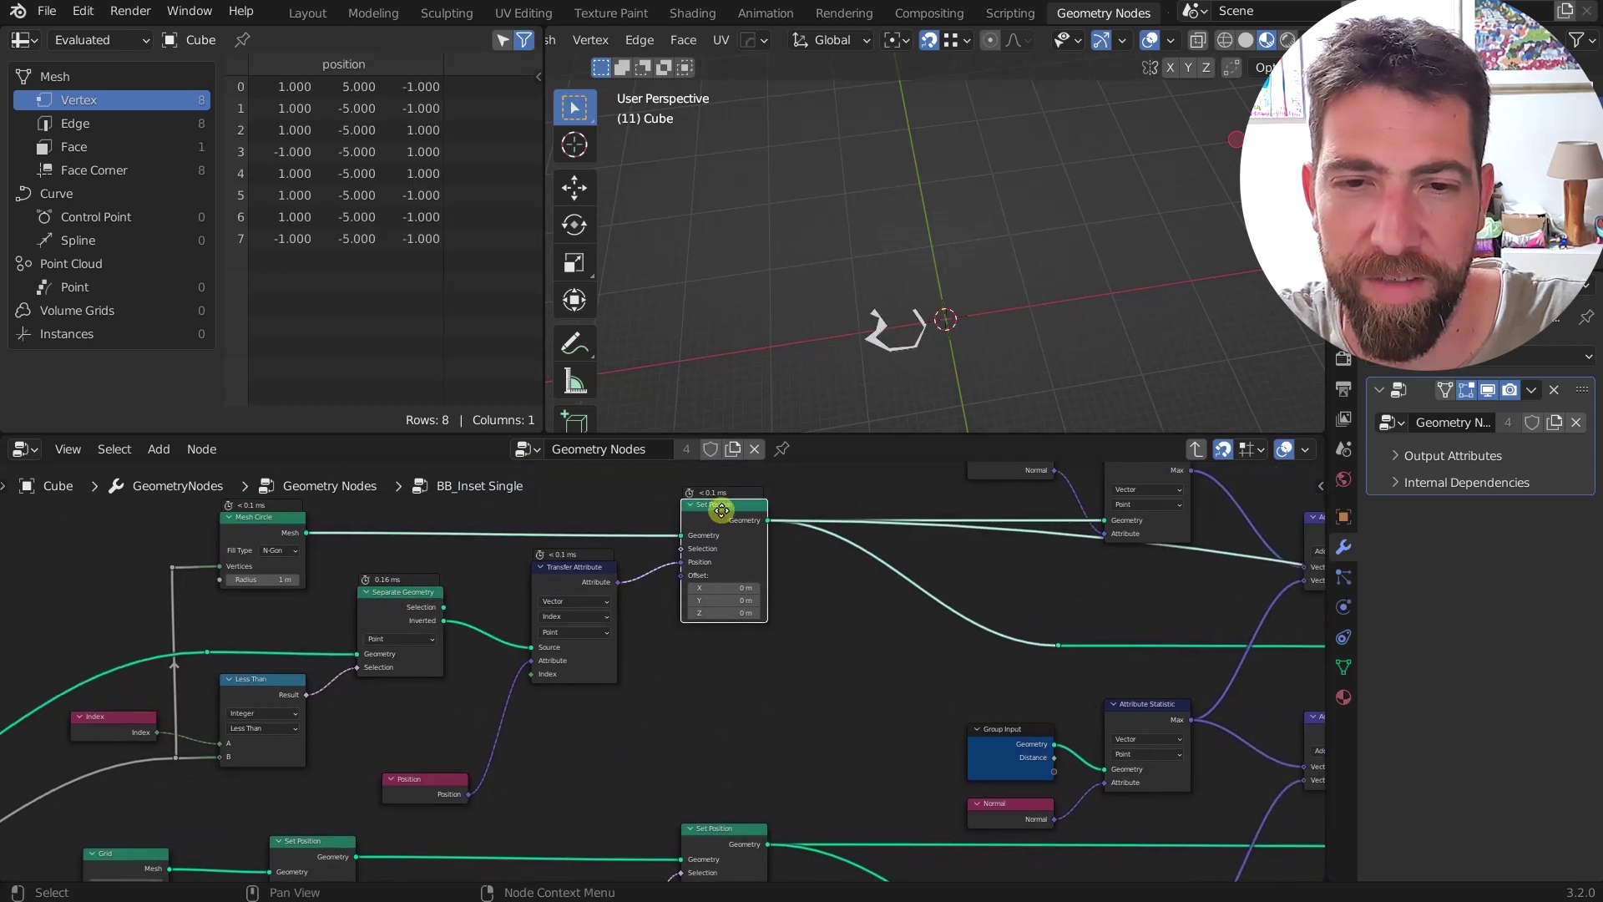
{"action": "scroll", "coordinate": [722, 510], "scroll_direction": "up", "scroll_amount": 1}
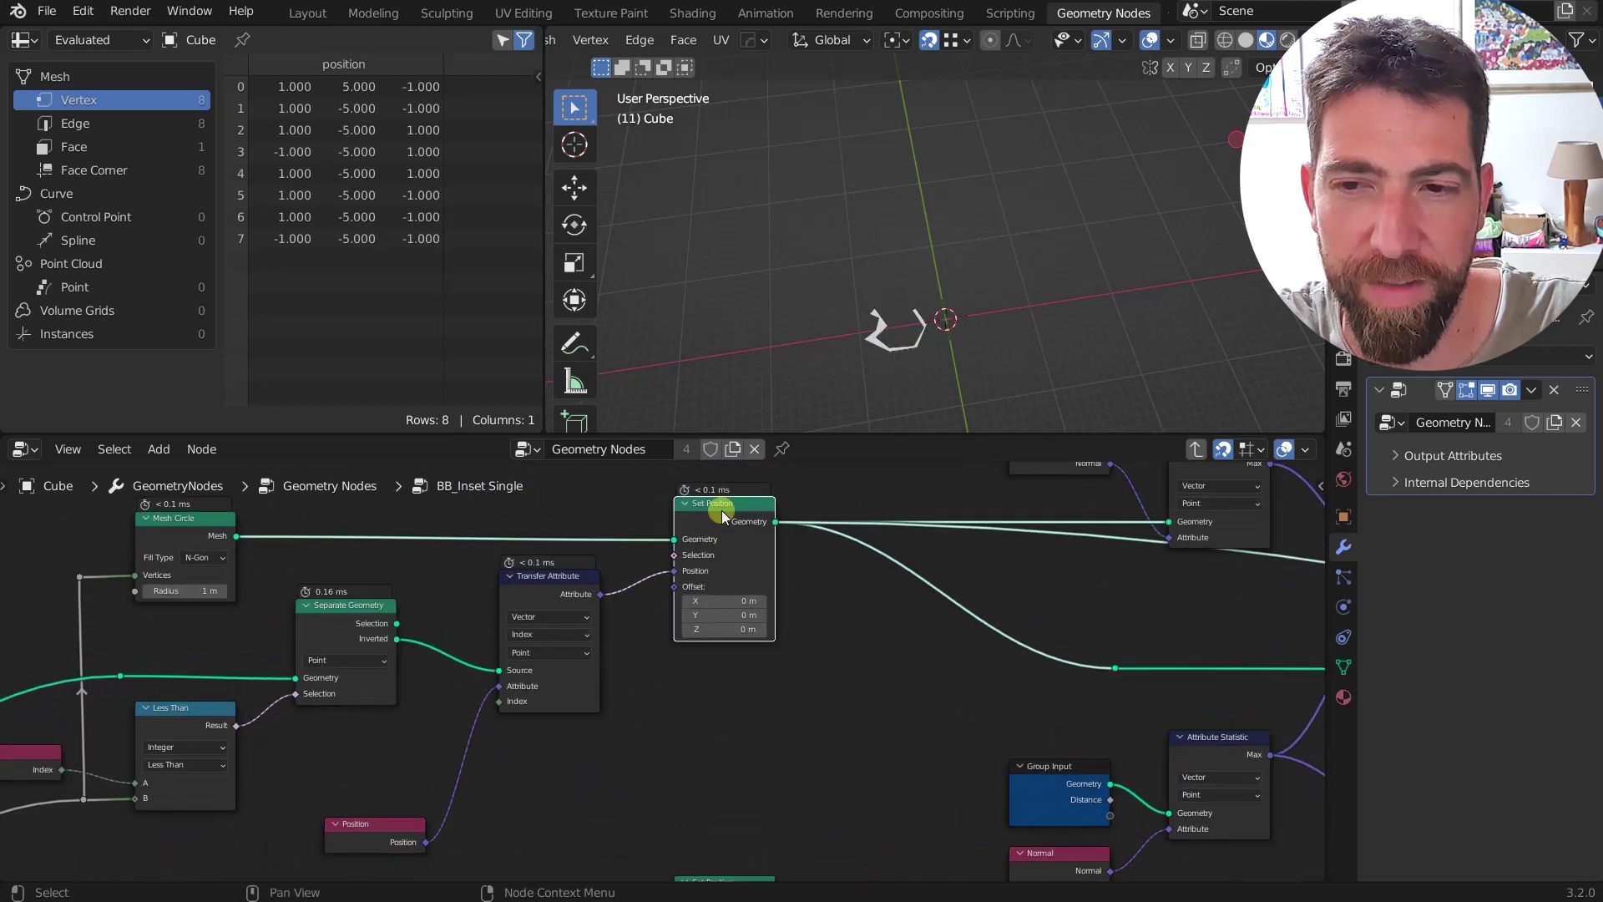
{"action": "left_click", "coordinate": [163, 519]}
{"action": "middle_click_drag", "start_coordinate": [197, 522], "coordinate": [511, 514]}
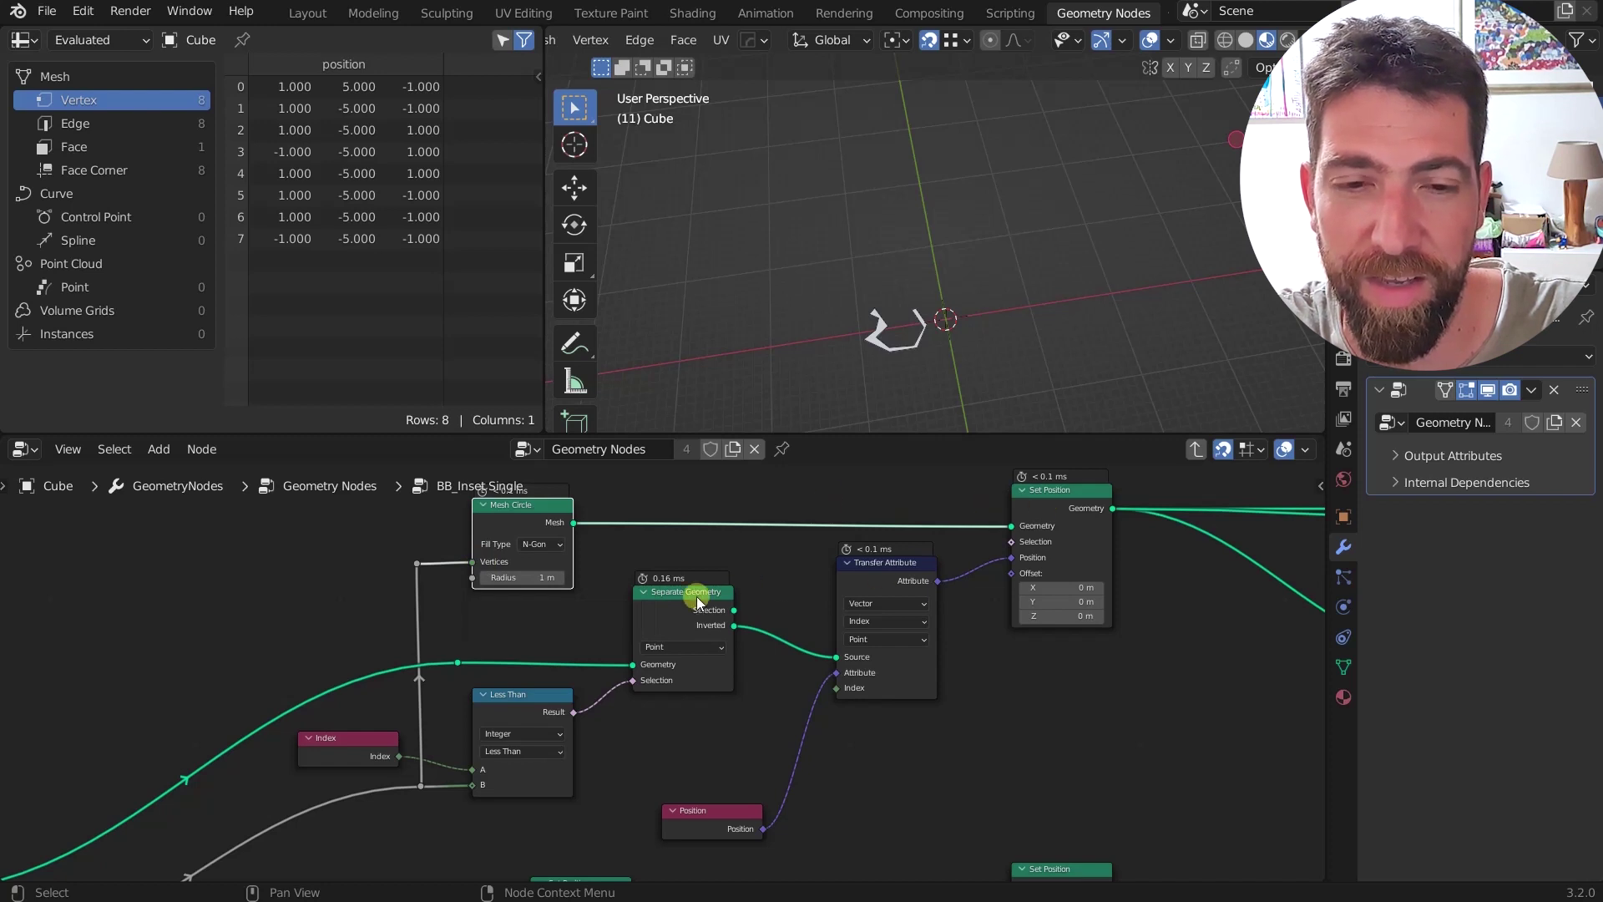
Step: Preview in turn the geometry entering Separate Geometry, the Separate Geometry output, and the Mesh Circle
{"action": "left_click", "coordinate": [459, 663], "text": "ctrl+shift"}
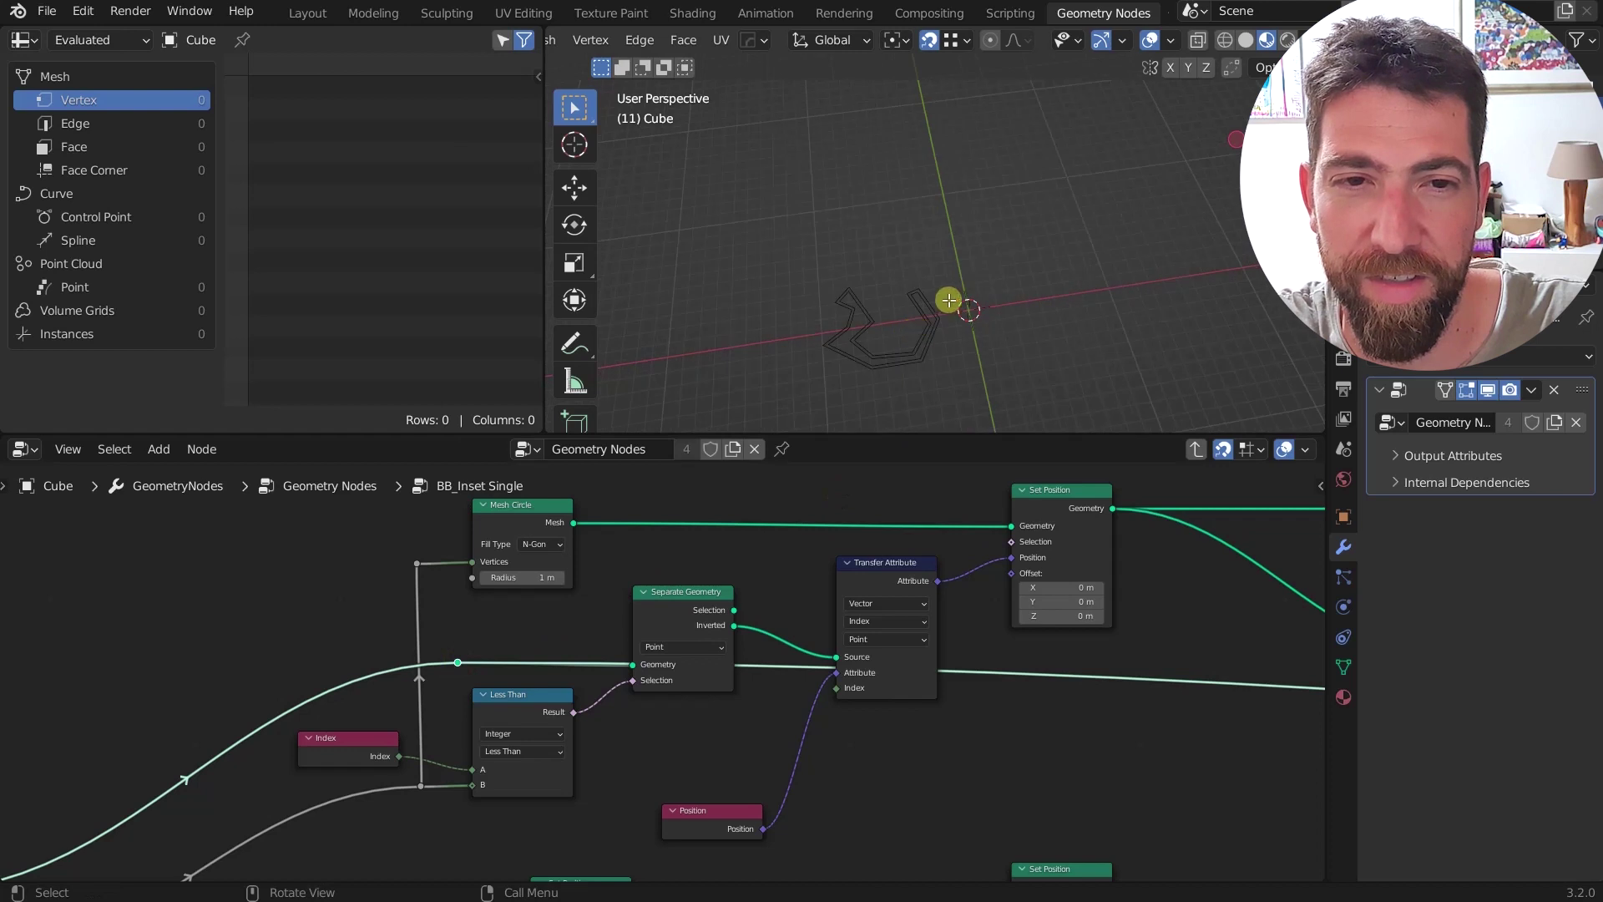
{"action": "left_click", "coordinate": [681, 593], "text": "ctrl+shift"}
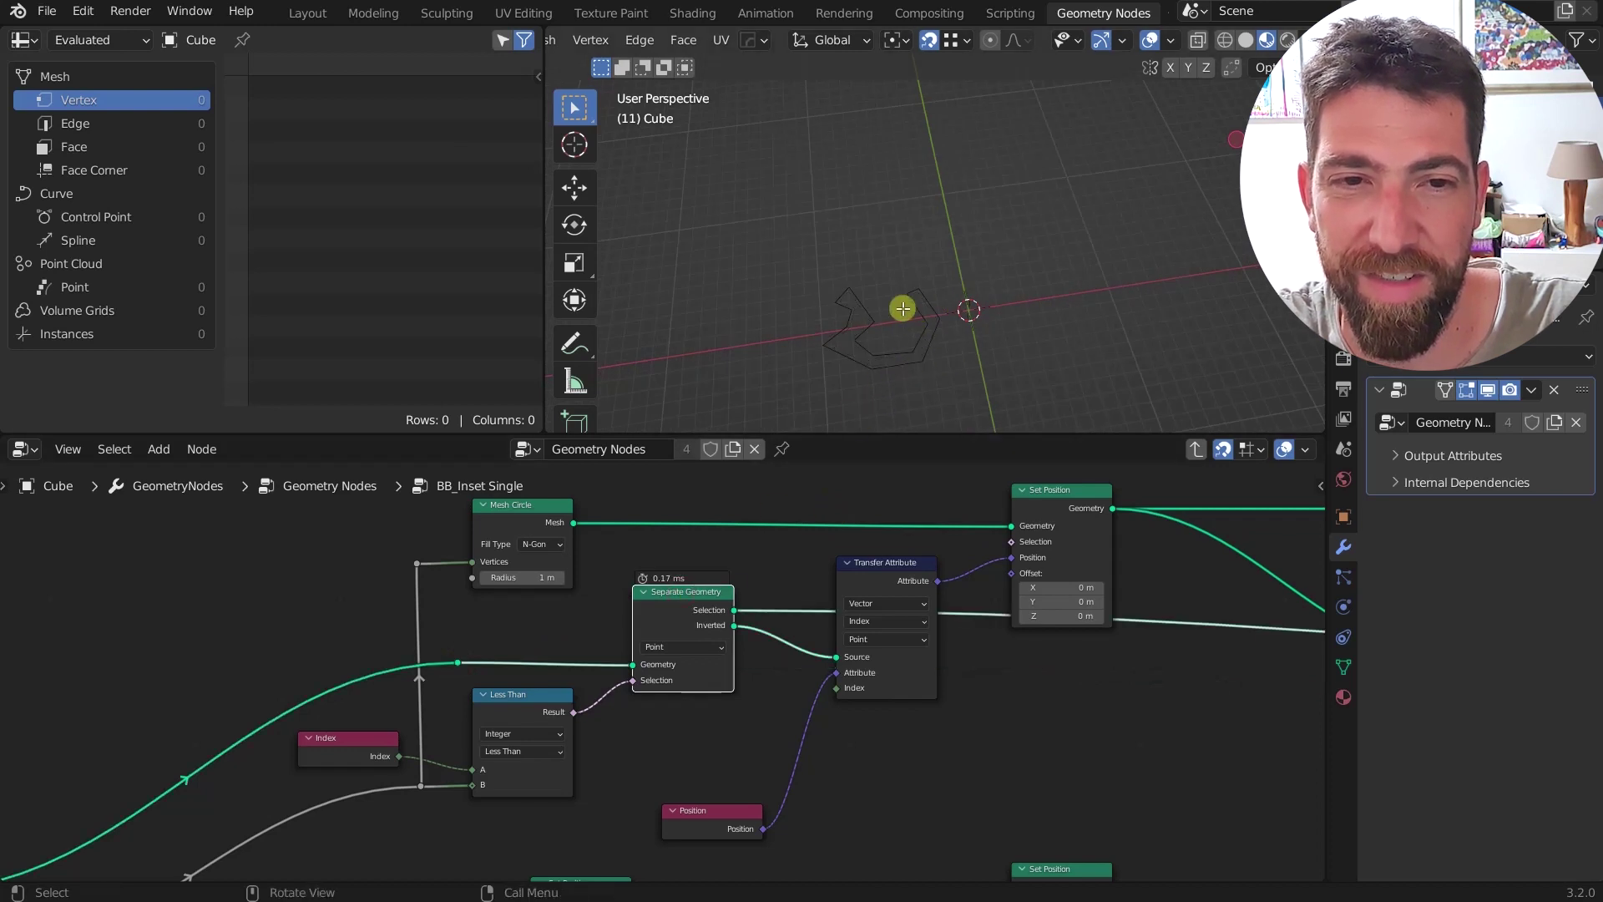
{"action": "left_click", "coordinate": [531, 510], "text": "ctrl+shift"}
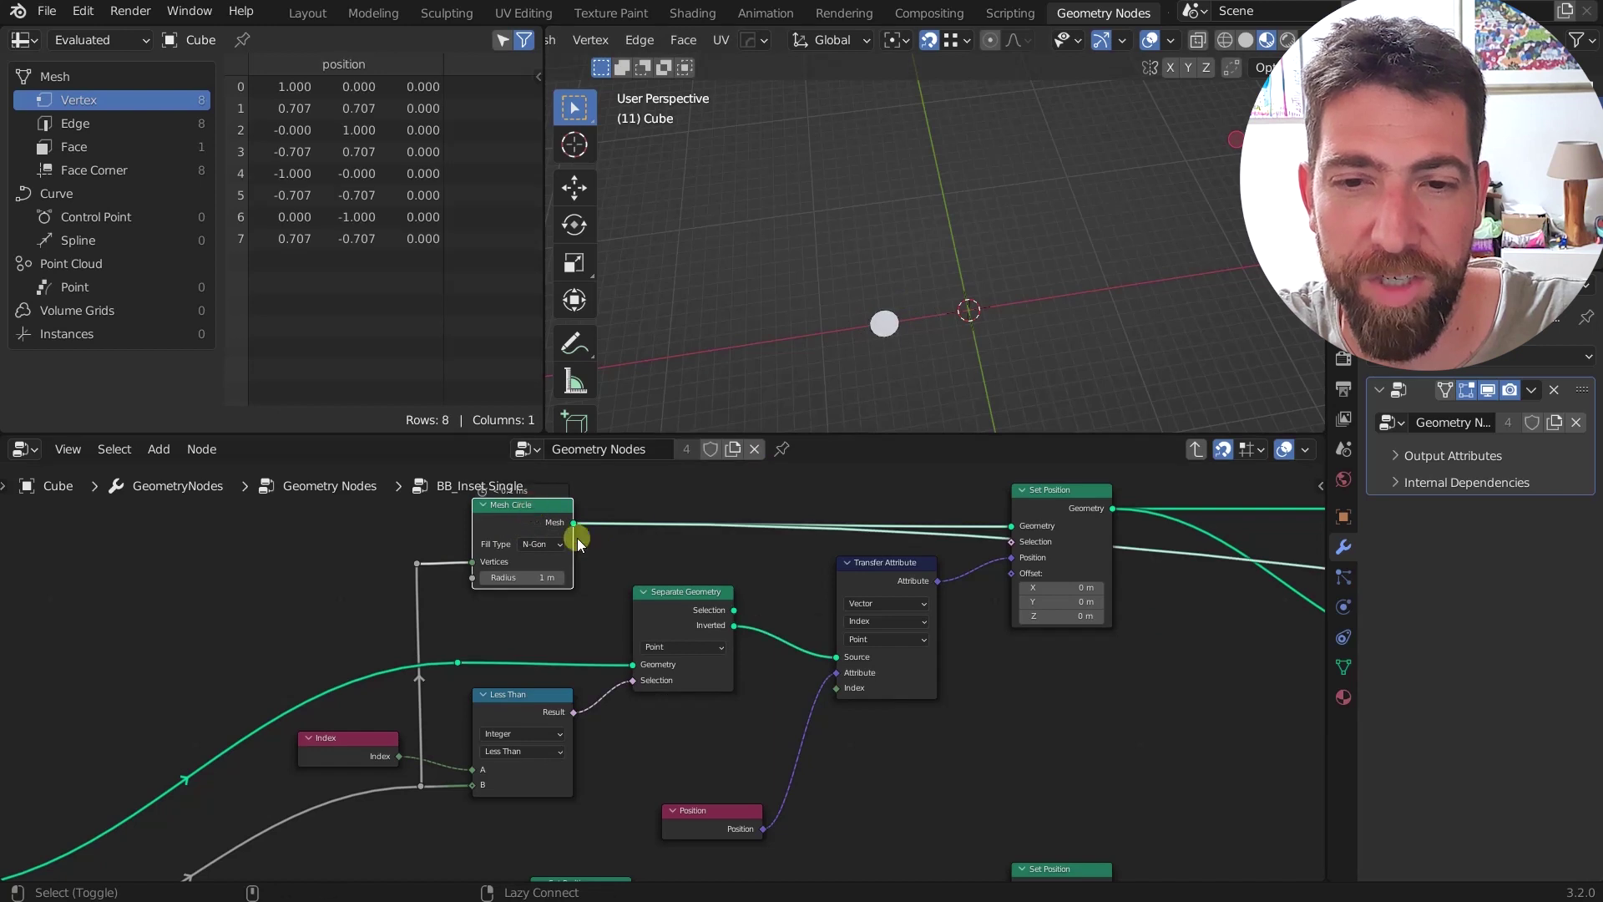
Step: Compare the Separate Geometry output with the Mesh Circle face reshaped by the upper branch's Set Position
{"action": "mouse_move", "coordinate": [469, 560]}
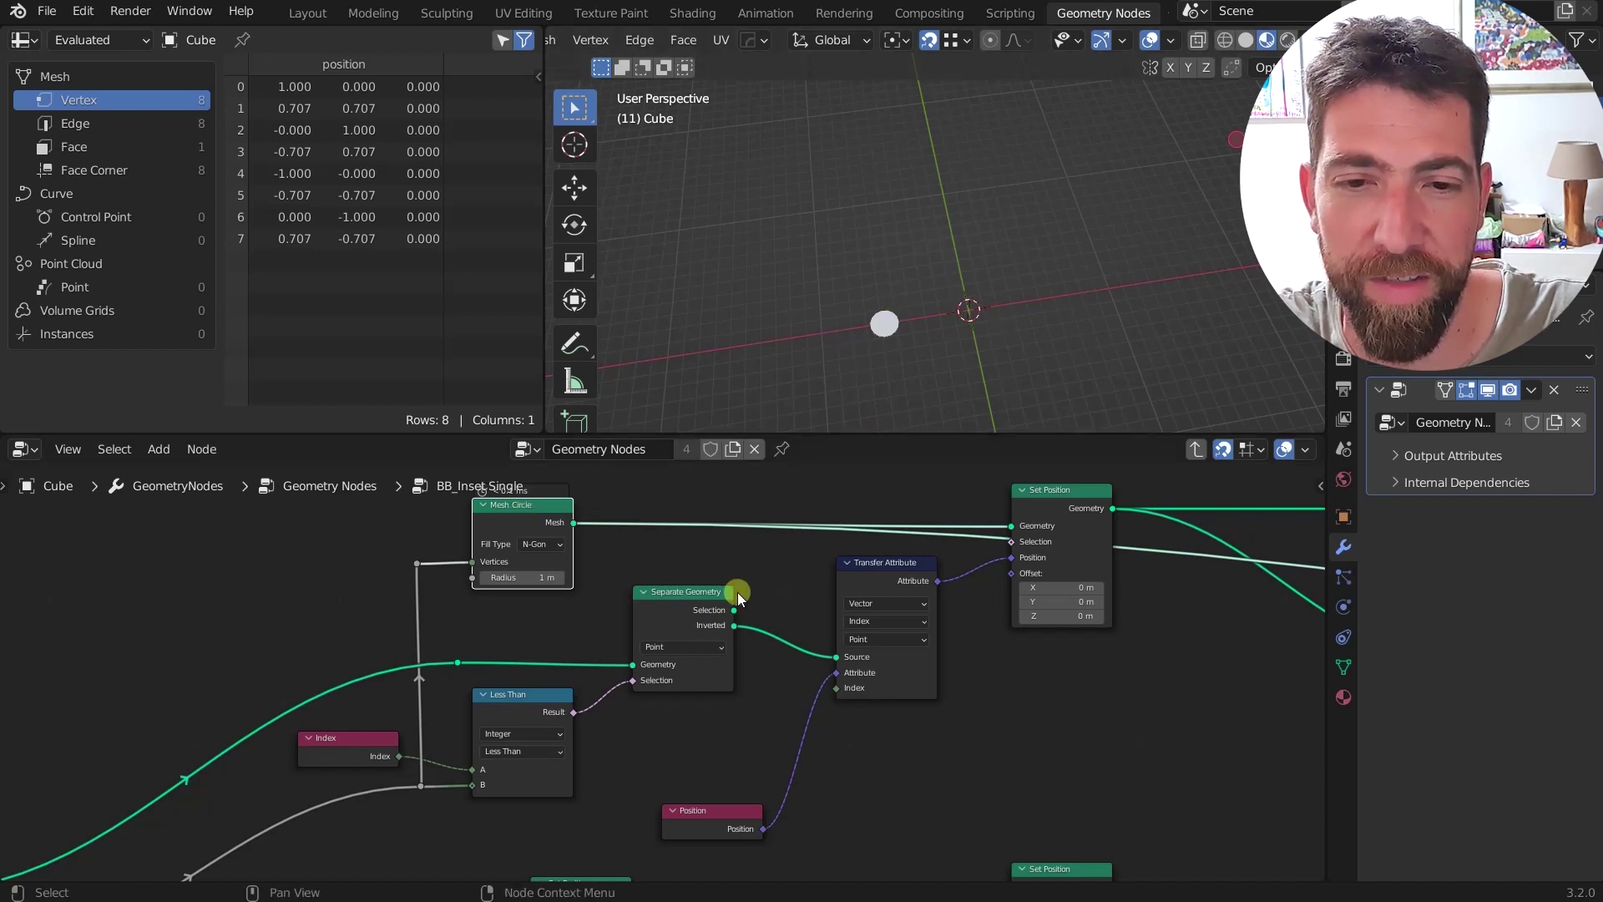
{"action": "left_click", "coordinate": [683, 593], "text": "ctrl+shift"}
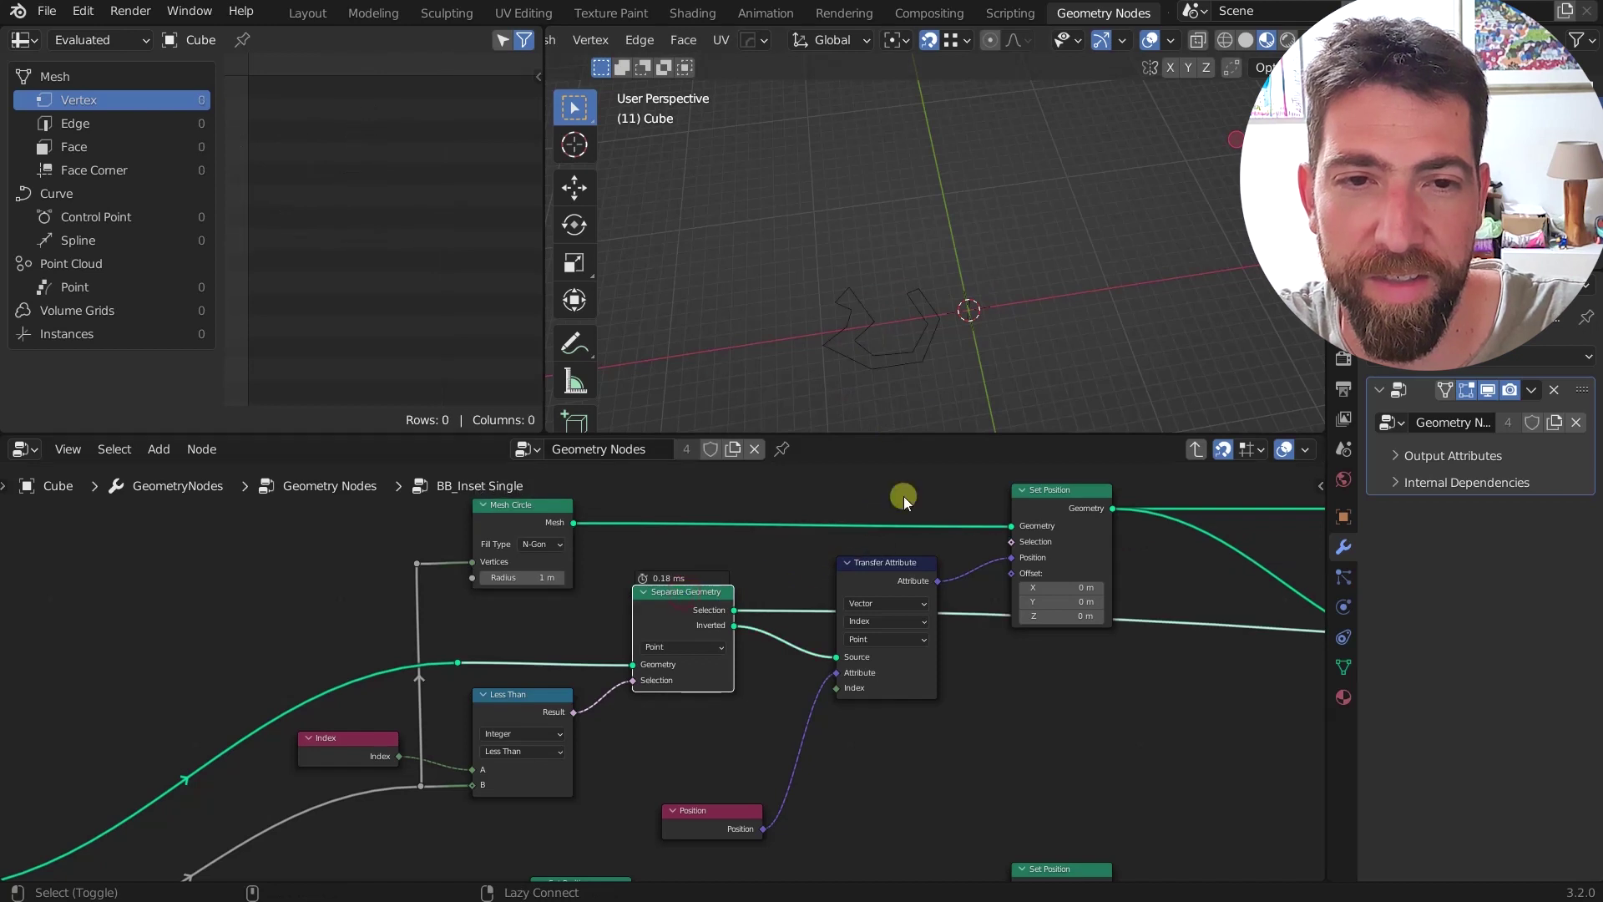
{"action": "left_click", "coordinate": [1077, 489], "text": "ctrl+shift"}
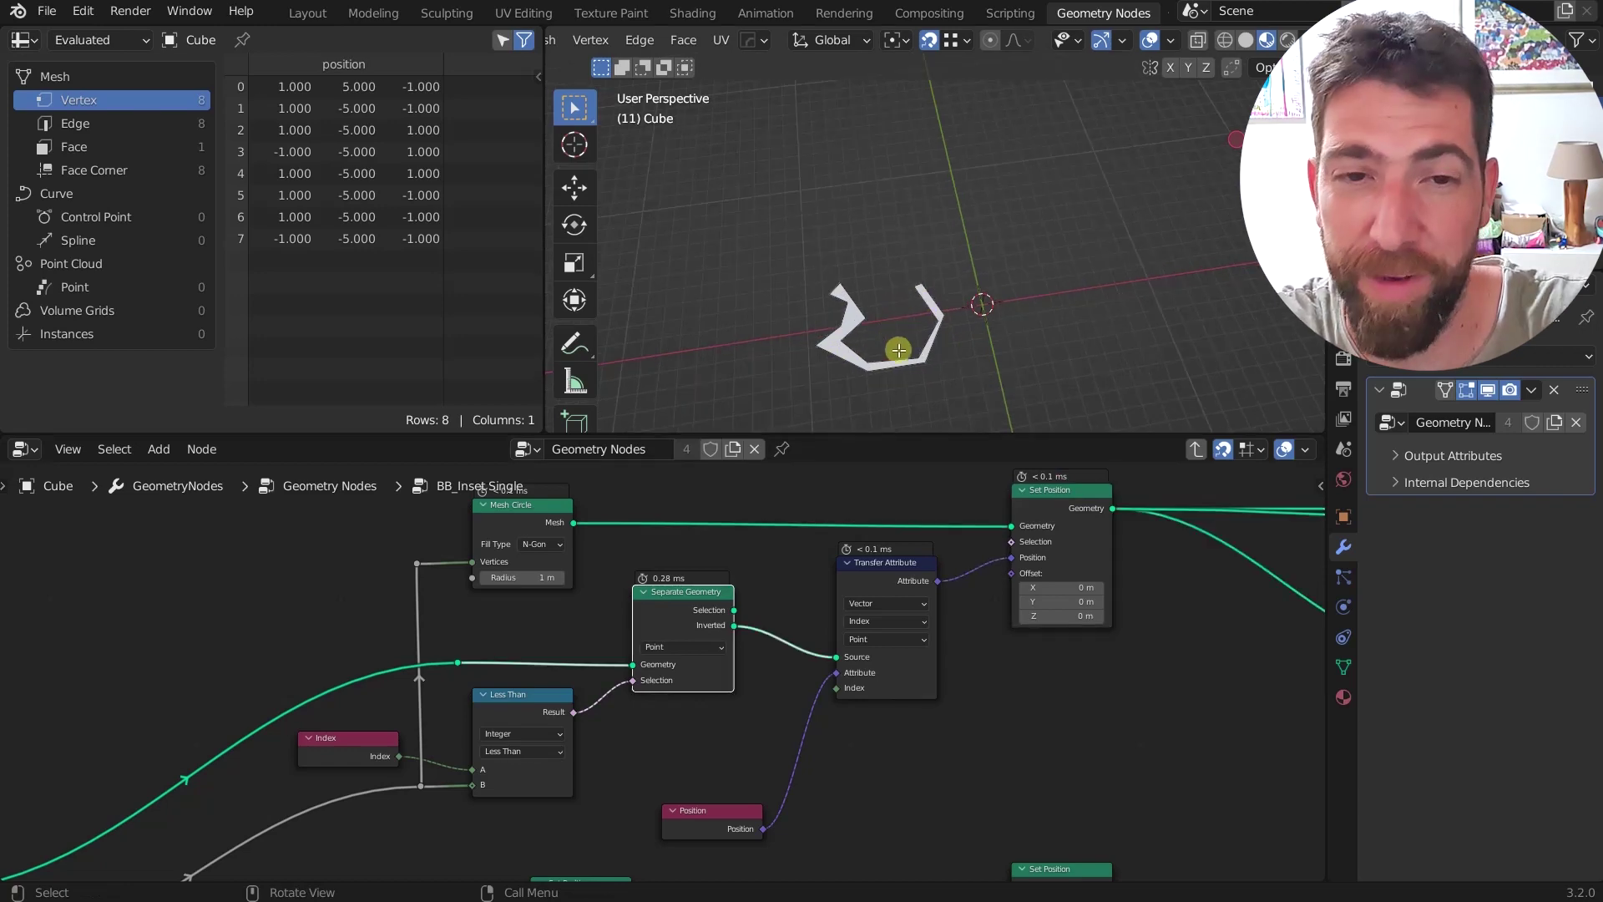
{"action": "scroll", "coordinate": [849, 539], "scroll_direction": "down", "scroll_amount": 5}
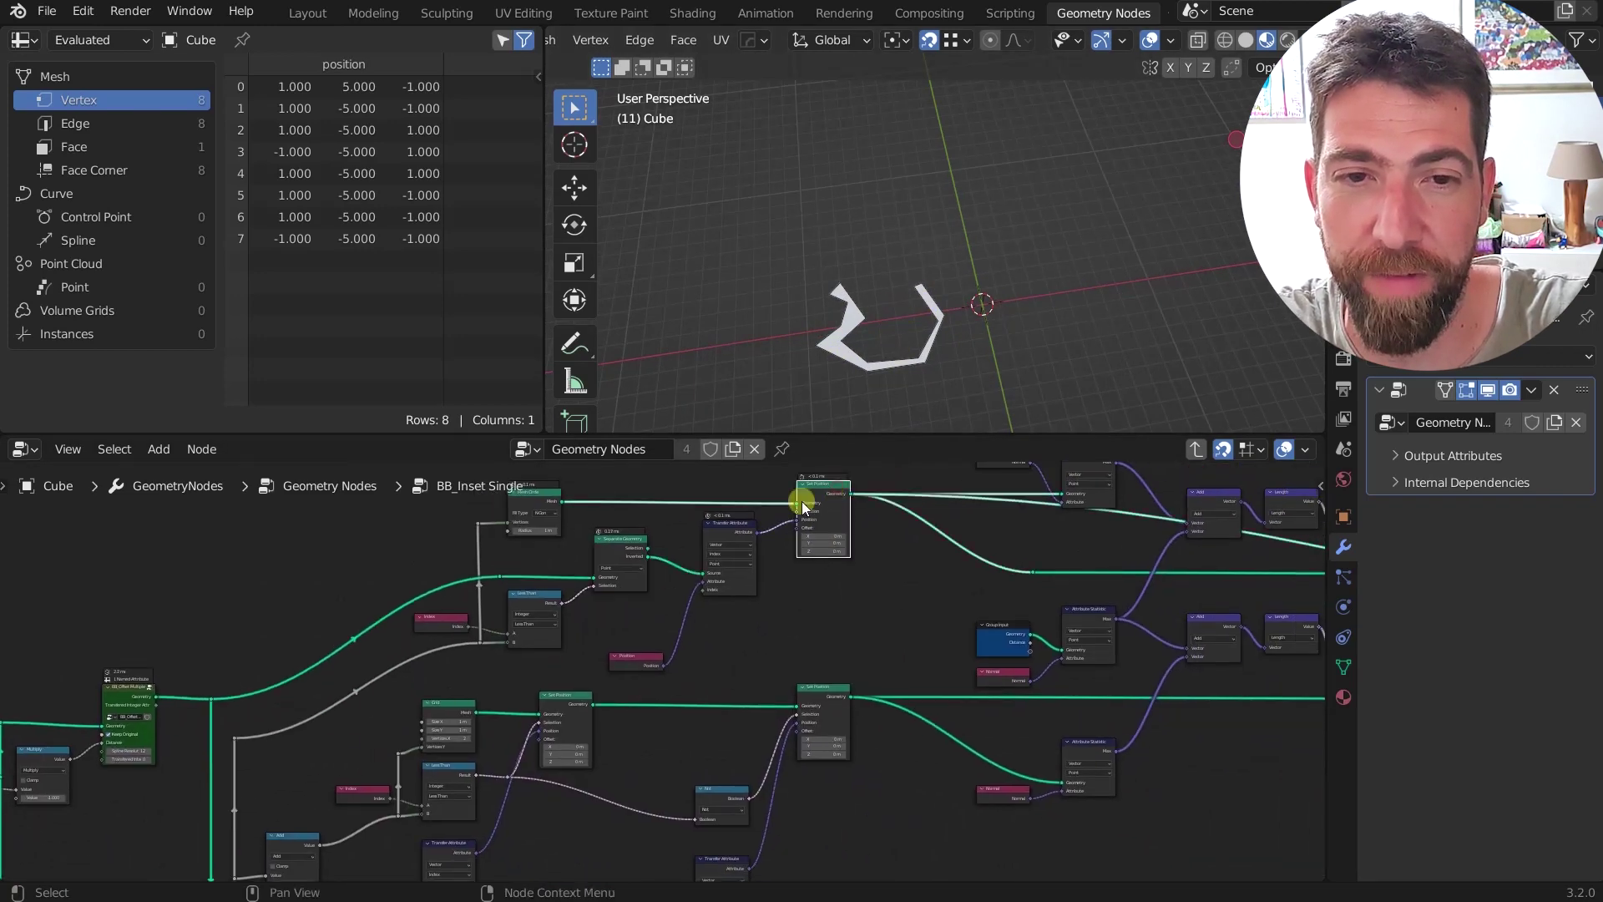
Step: Preview the lower branch's Set Position node and examine the resulting side faces up close
{"action": "scroll", "coordinate": [798, 543], "scroll_direction": "down", "scroll_amount": 3}
{"action": "left_click", "coordinate": [780, 623], "text": "alt+shift"}
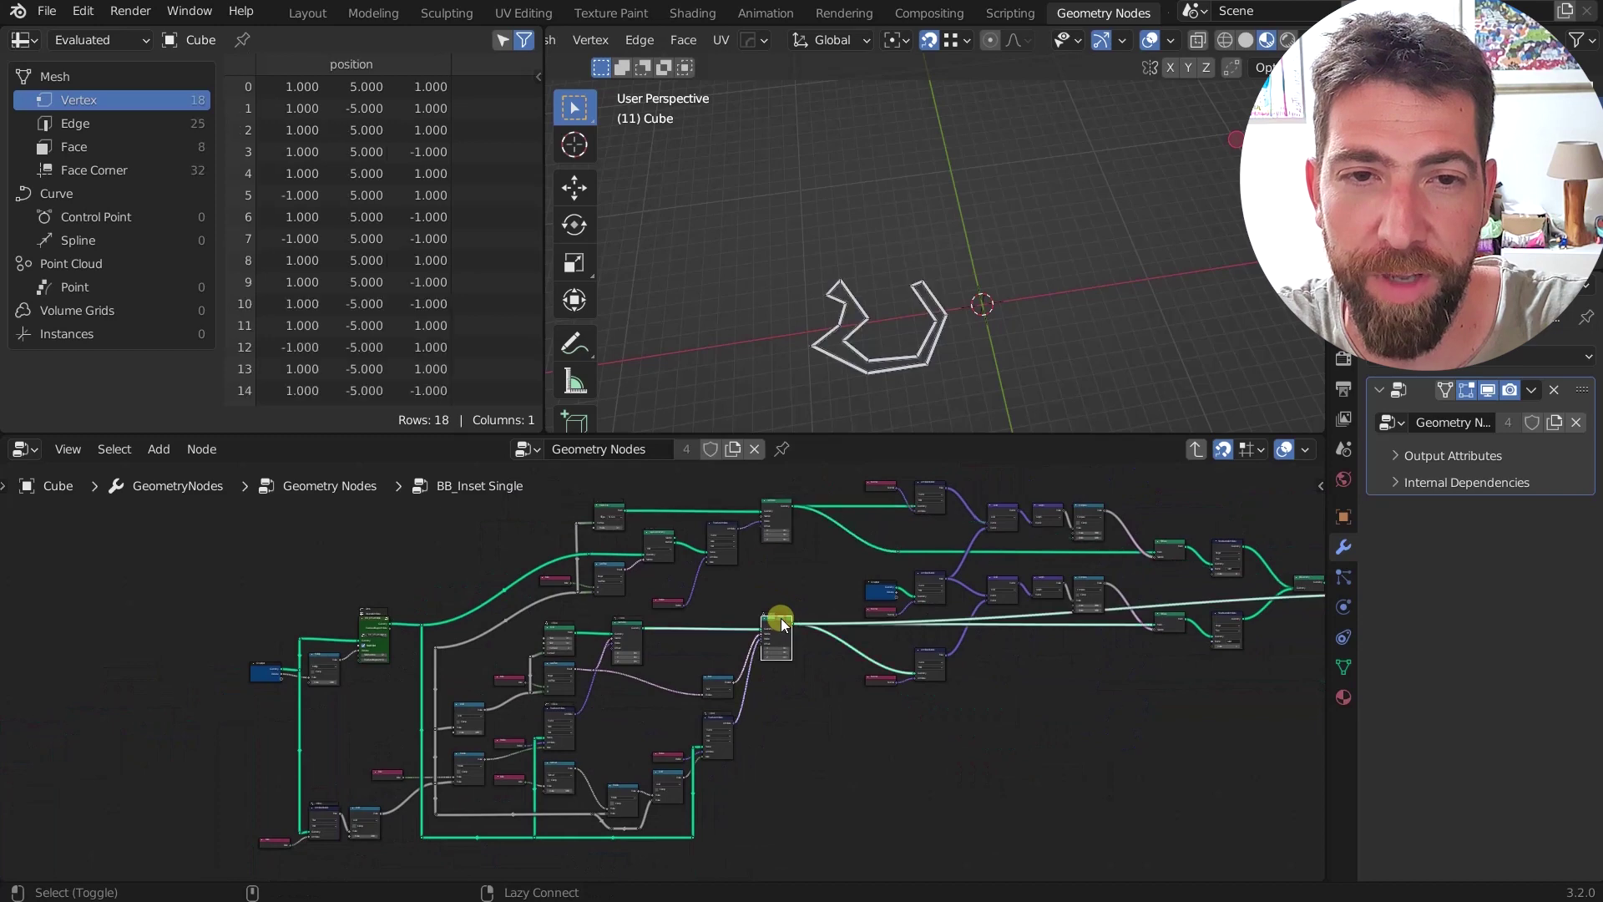
{"action": "scroll", "coordinate": [845, 376], "scroll_direction": "up", "scroll_amount": 4}
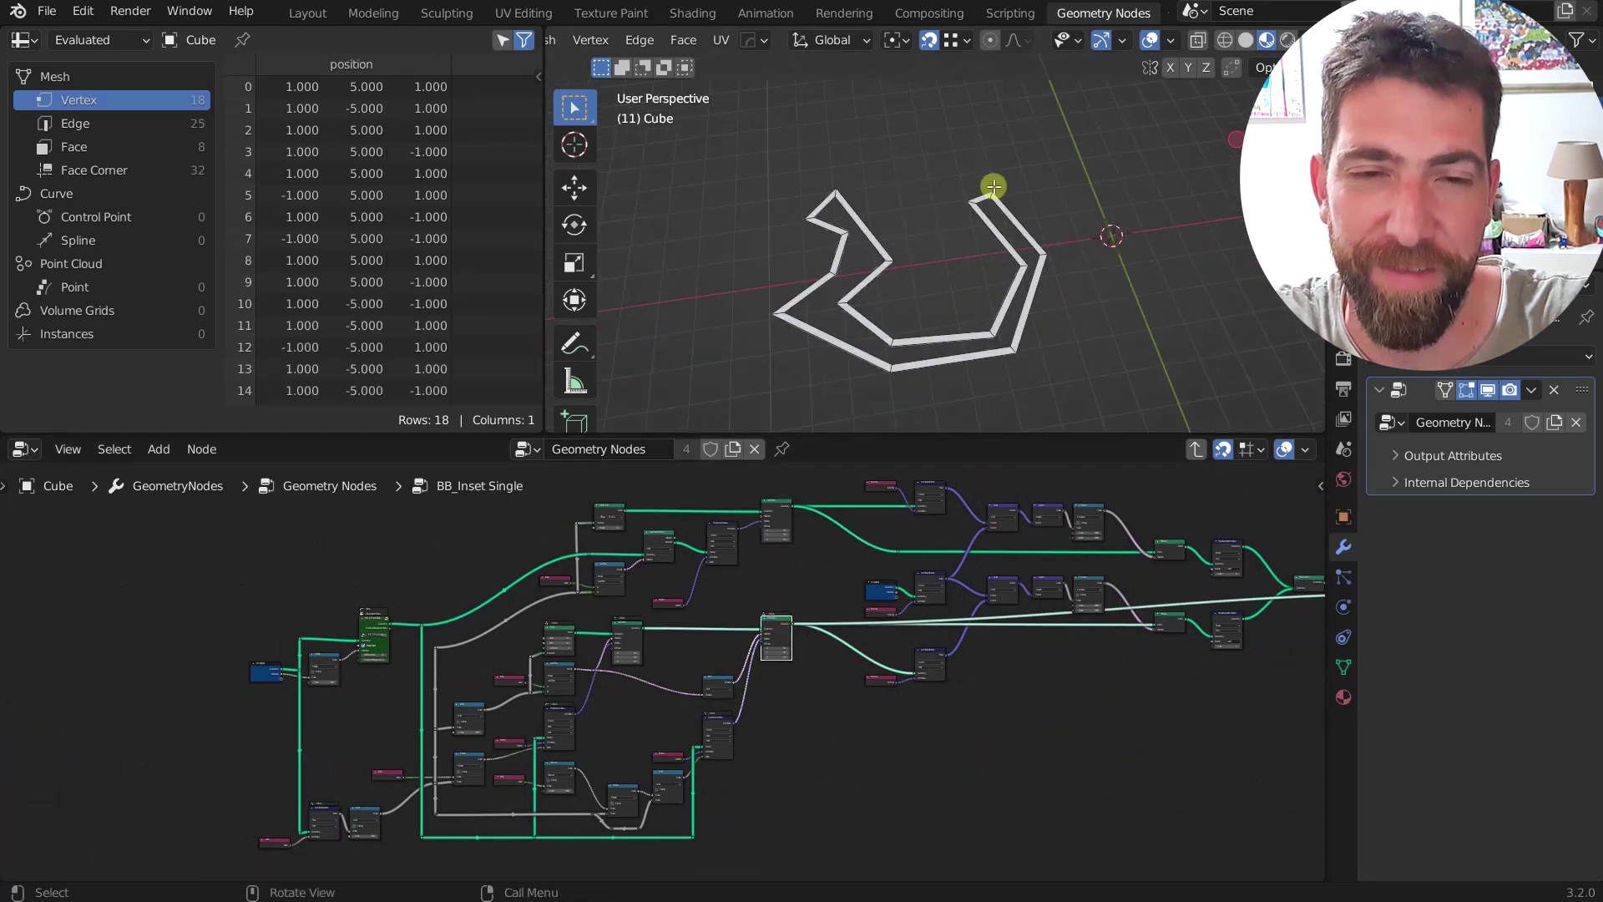
{"action": "middle_click_drag", "start_coordinate": [817, 605], "coordinate": [567, 652]}
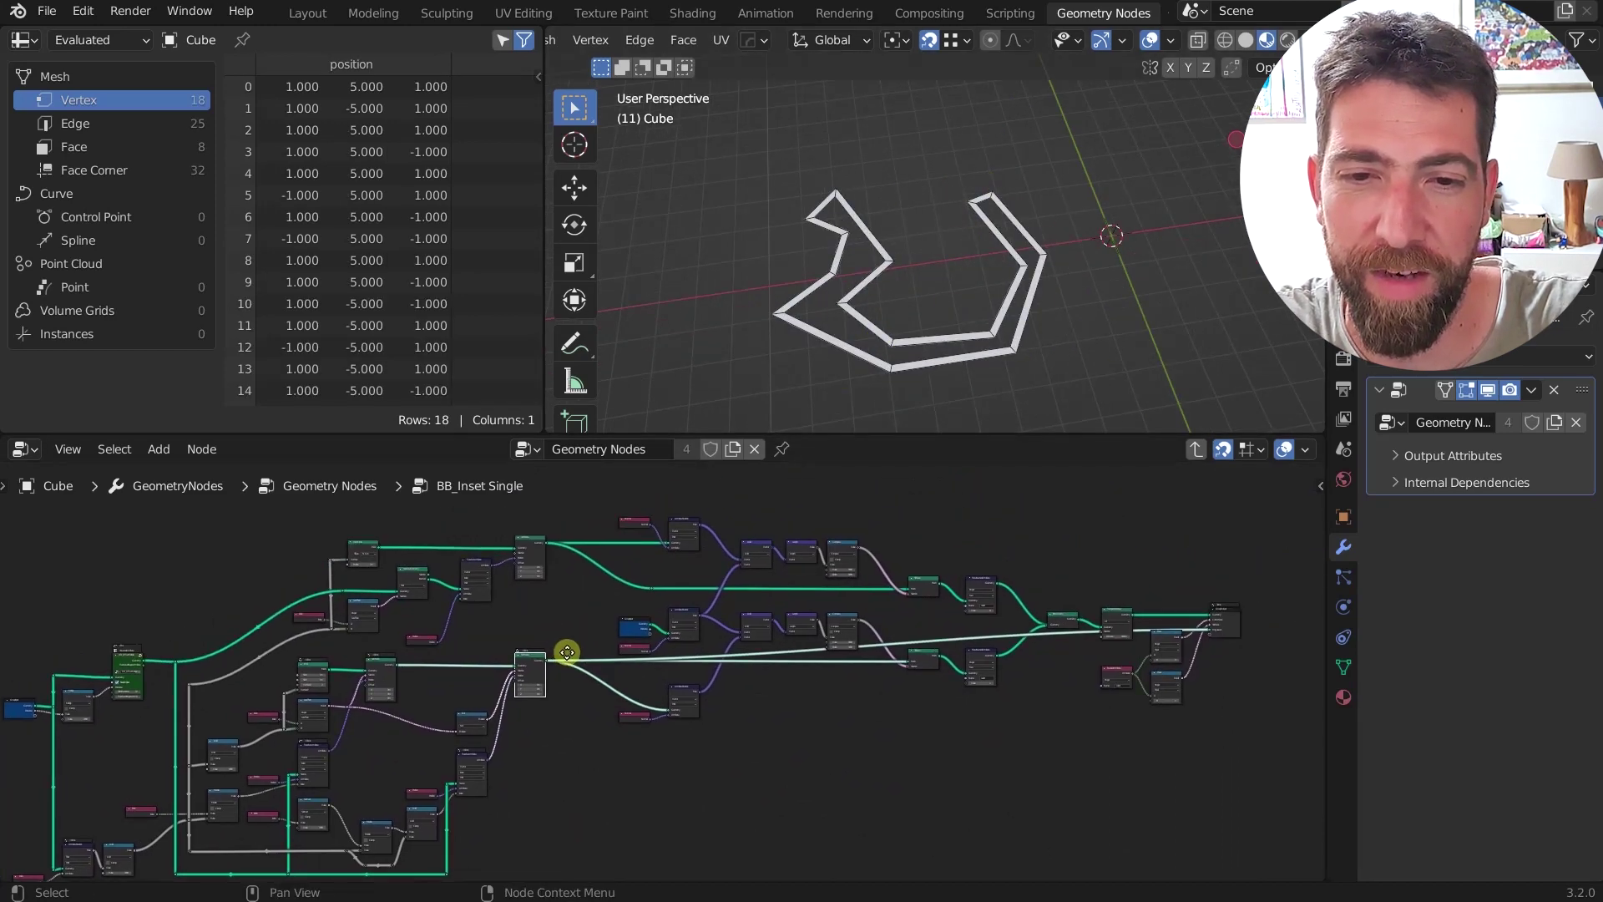
Step: Examine how the Normal, Attribute Statistic, Add, Length and Compare nodes drive the Flip Faces selections in both branches
{"action": "scroll", "coordinate": [720, 543], "scroll_direction": "up", "scroll_amount": 2}
{"action": "scroll", "coordinate": [1005, 327], "scroll_direction": "down", "scroll_amount": 5}
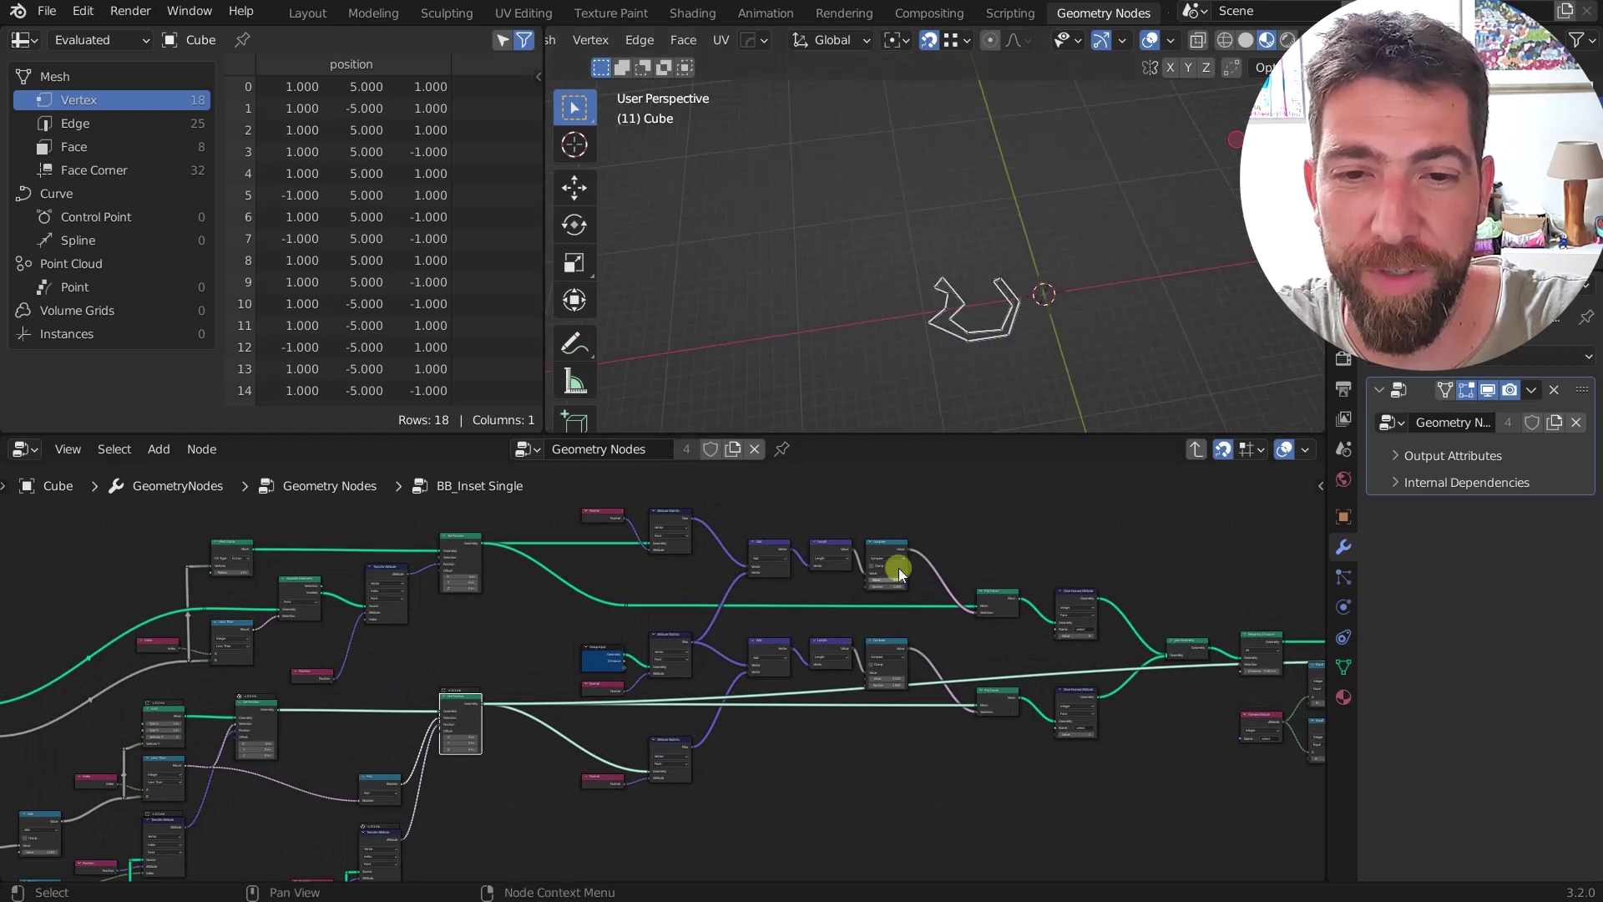
{"action": "scroll", "coordinate": [868, 593], "scroll_direction": "up", "scroll_amount": 5}
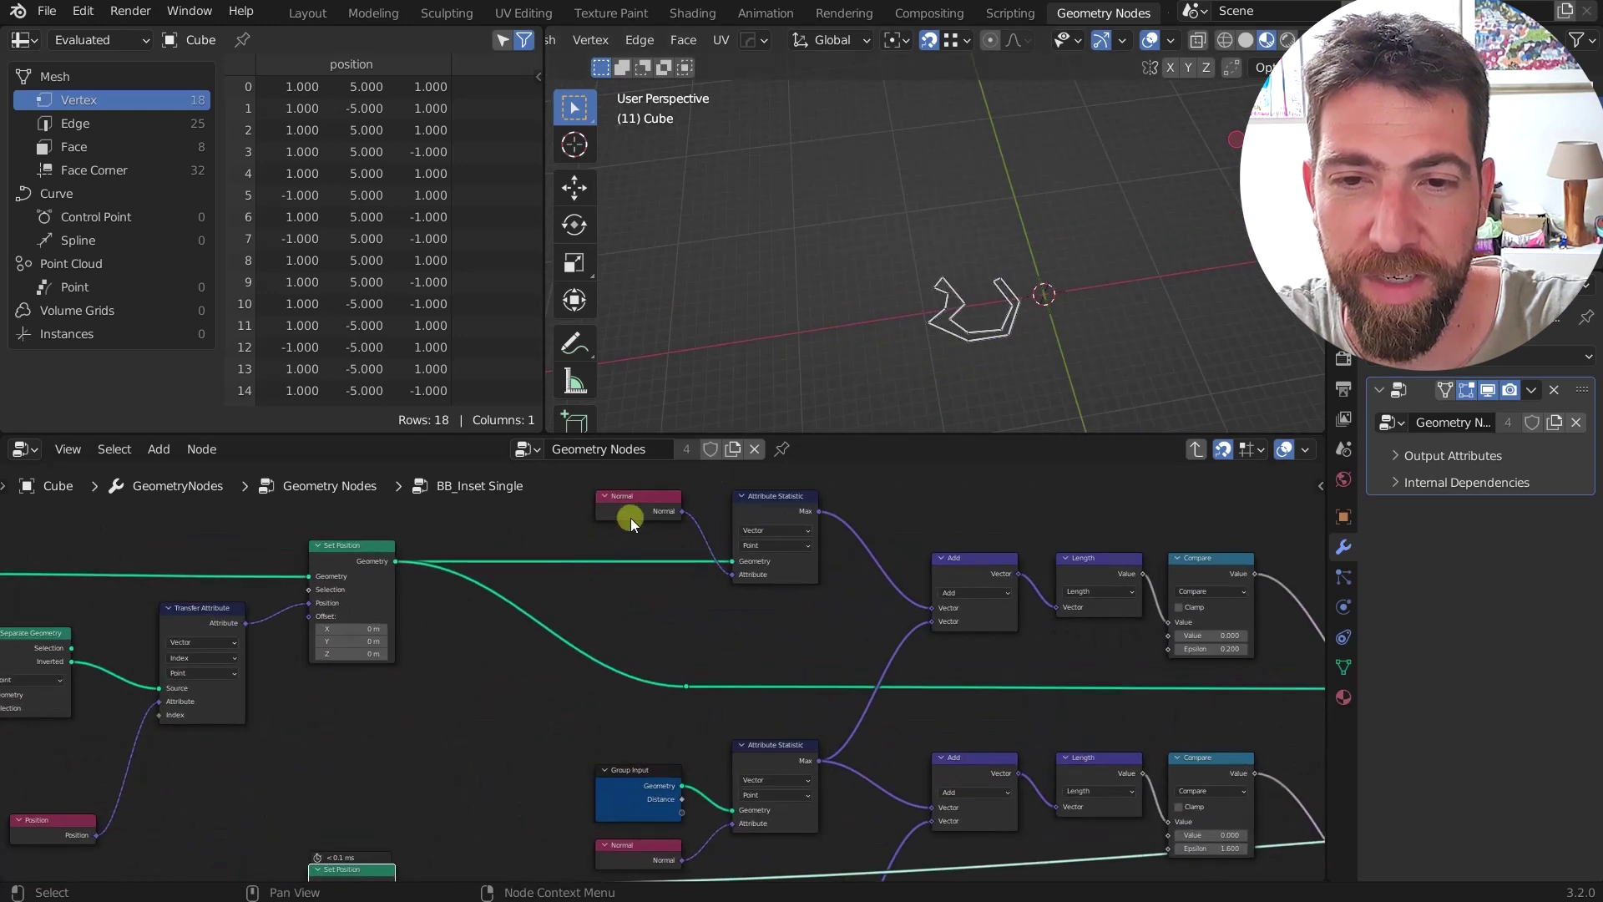
{"action": "scroll", "coordinate": [632, 520], "scroll_direction": "down", "scroll_amount": 4}
{"action": "scroll", "coordinate": [638, 733], "scroll_direction": "up", "scroll_amount": 5}
{"action": "middle_click_drag", "start_coordinate": [660, 738], "coordinate": [684, 520]}
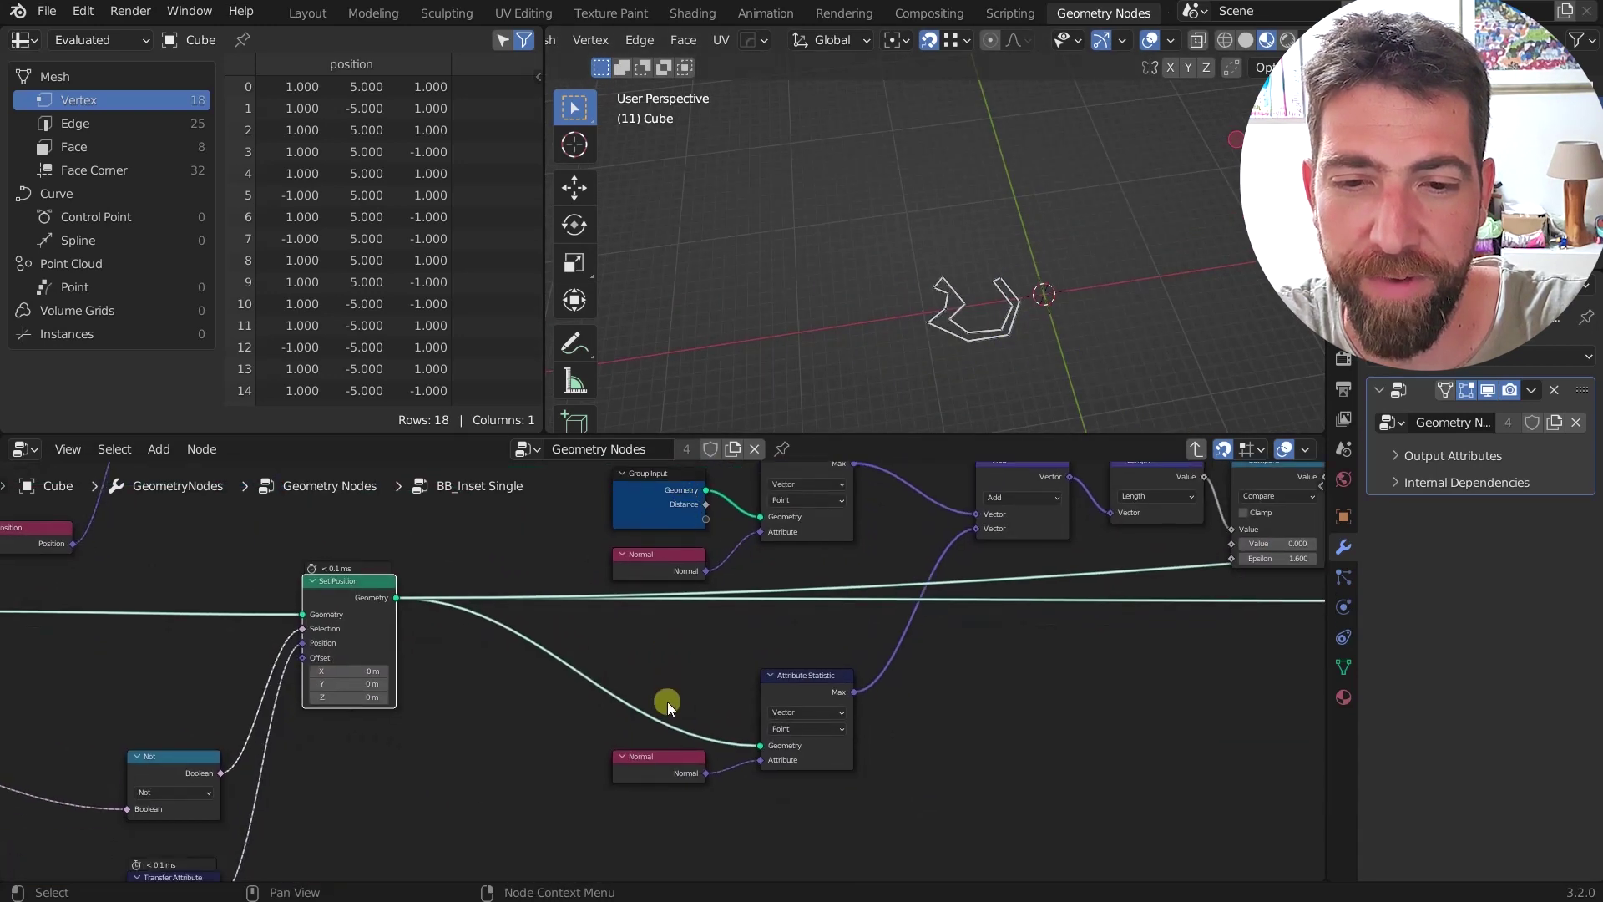
{"action": "scroll", "coordinate": [723, 698], "scroll_direction": "down", "scroll_amount": 3}
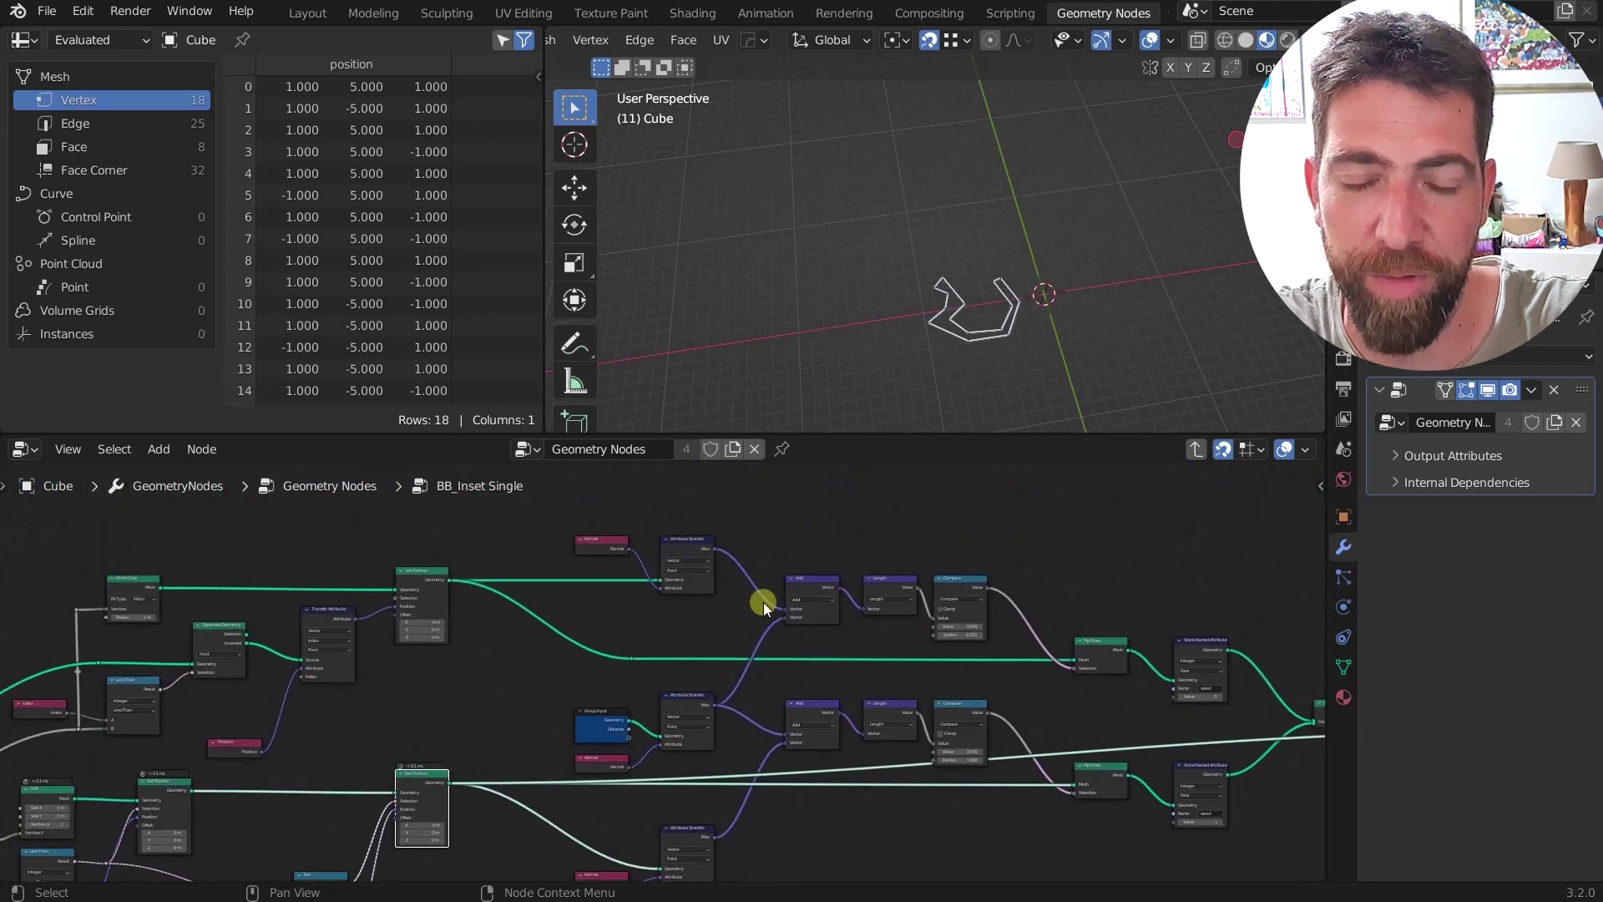
{"action": "scroll", "coordinate": [763, 603], "scroll_direction": "down", "scroll_amount": 1}
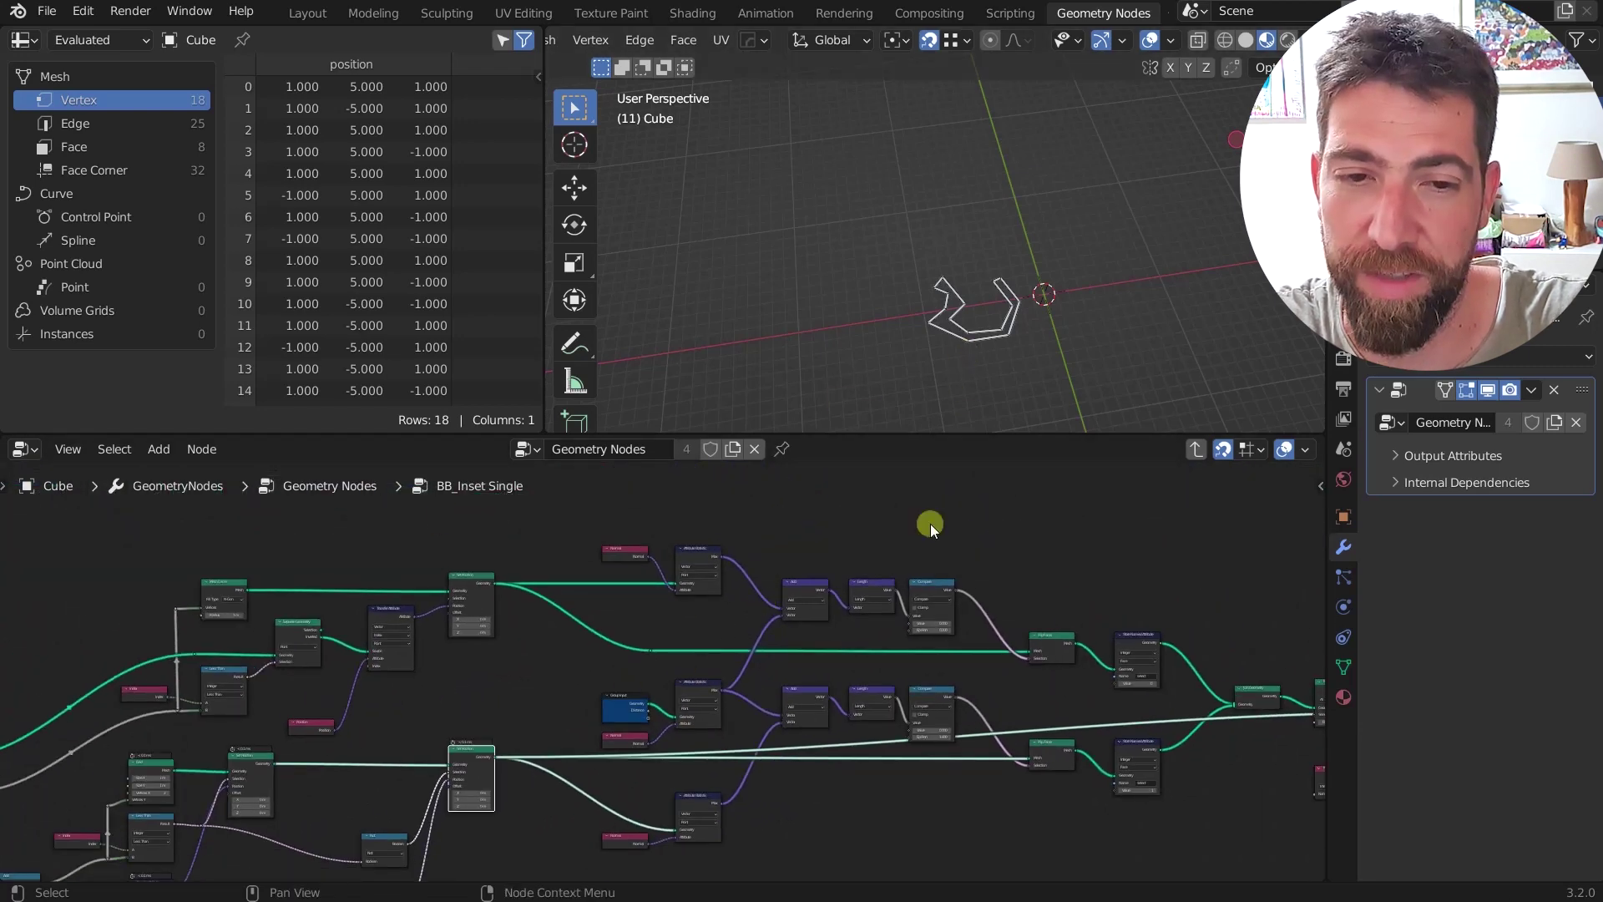
{"action": "middle_click_drag", "start_coordinate": [930, 523], "coordinate": [821, 528]}
{"action": "scroll", "coordinate": [944, 605], "scroll_direction": "up", "scroll_amount": 1}
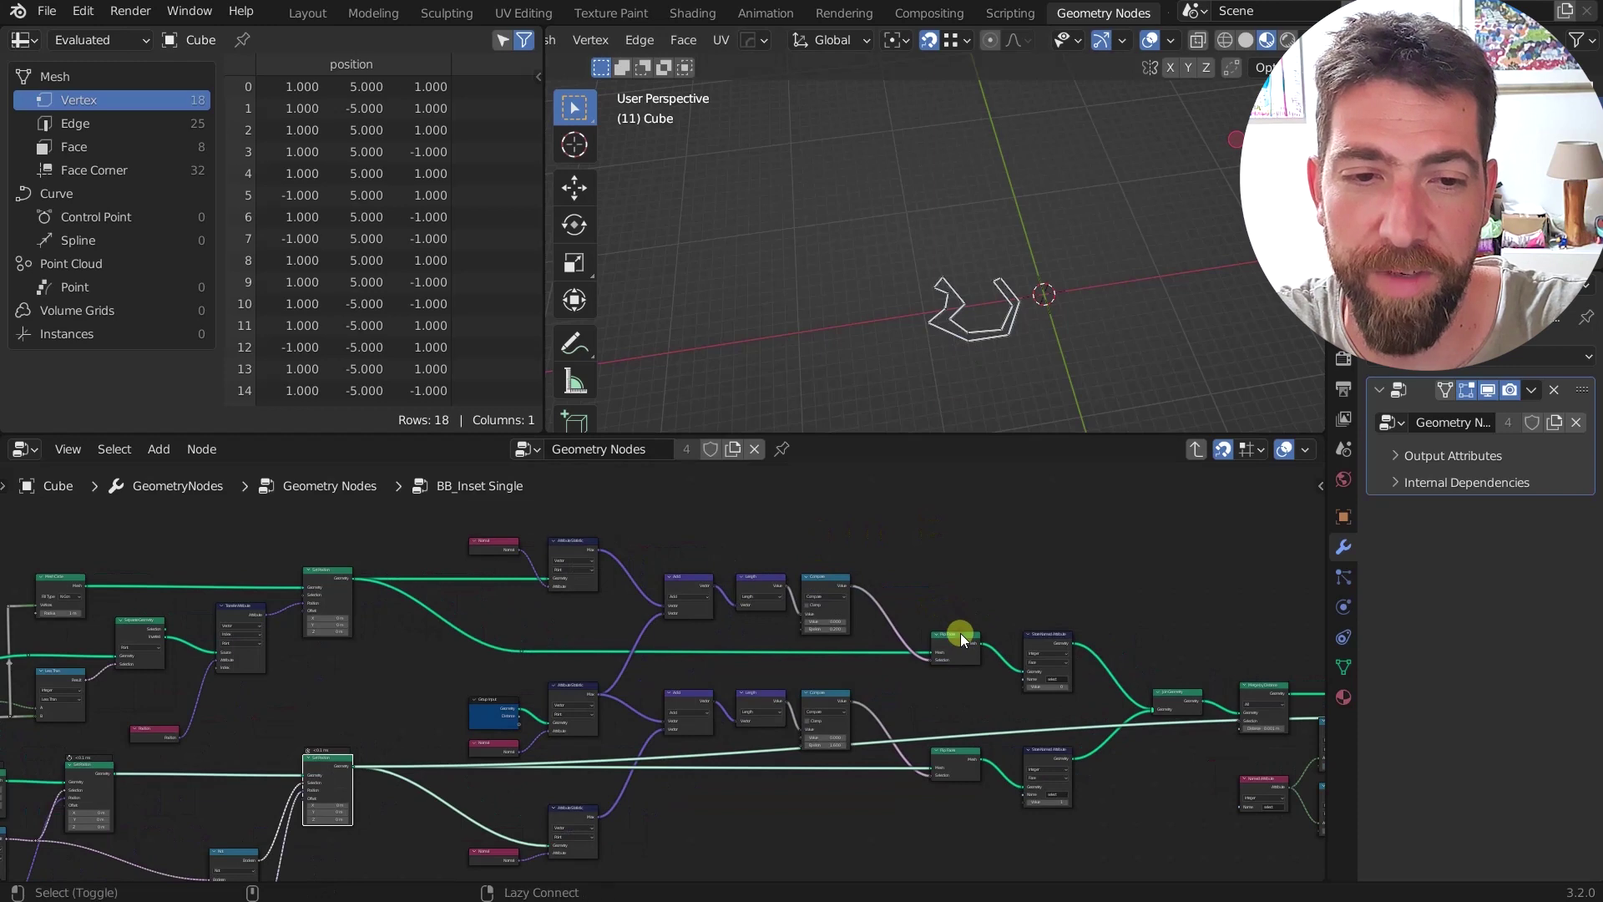
Step: Preview the upper branch's Flip Faces node, followed by the lower branch's Flip Faces node
{"action": "left_click", "coordinate": [961, 636], "text": "ctrl+shift"}
{"action": "middle_click_drag", "start_coordinate": [963, 650], "coordinate": [805, 565]}
{"action": "scroll", "coordinate": [805, 564], "scroll_direction": "up", "scroll_amount": 6}
{"action": "scroll", "coordinate": [805, 563], "scroll_direction": "down", "scroll_amount": 2}
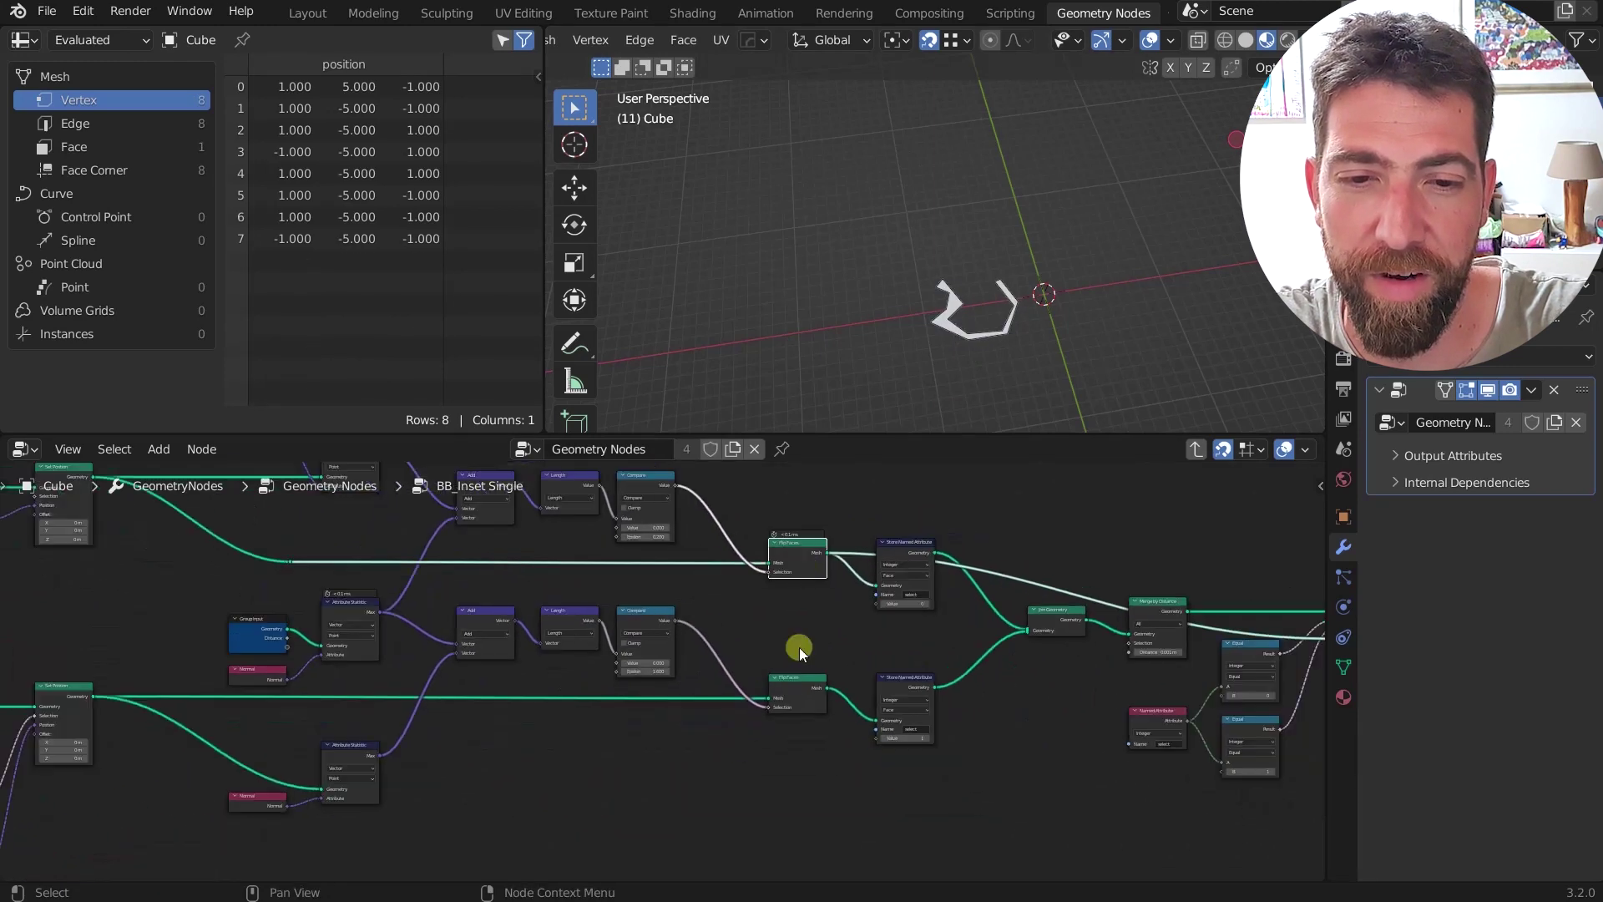
{"action": "left_click", "coordinate": [794, 675], "text": "ctrl+shift"}
{"action": "middle_click_drag", "start_coordinate": [794, 674], "coordinate": [635, 633]}
{"action": "scroll", "coordinate": [728, 556], "scroll_direction": "up", "scroll_amount": 6}
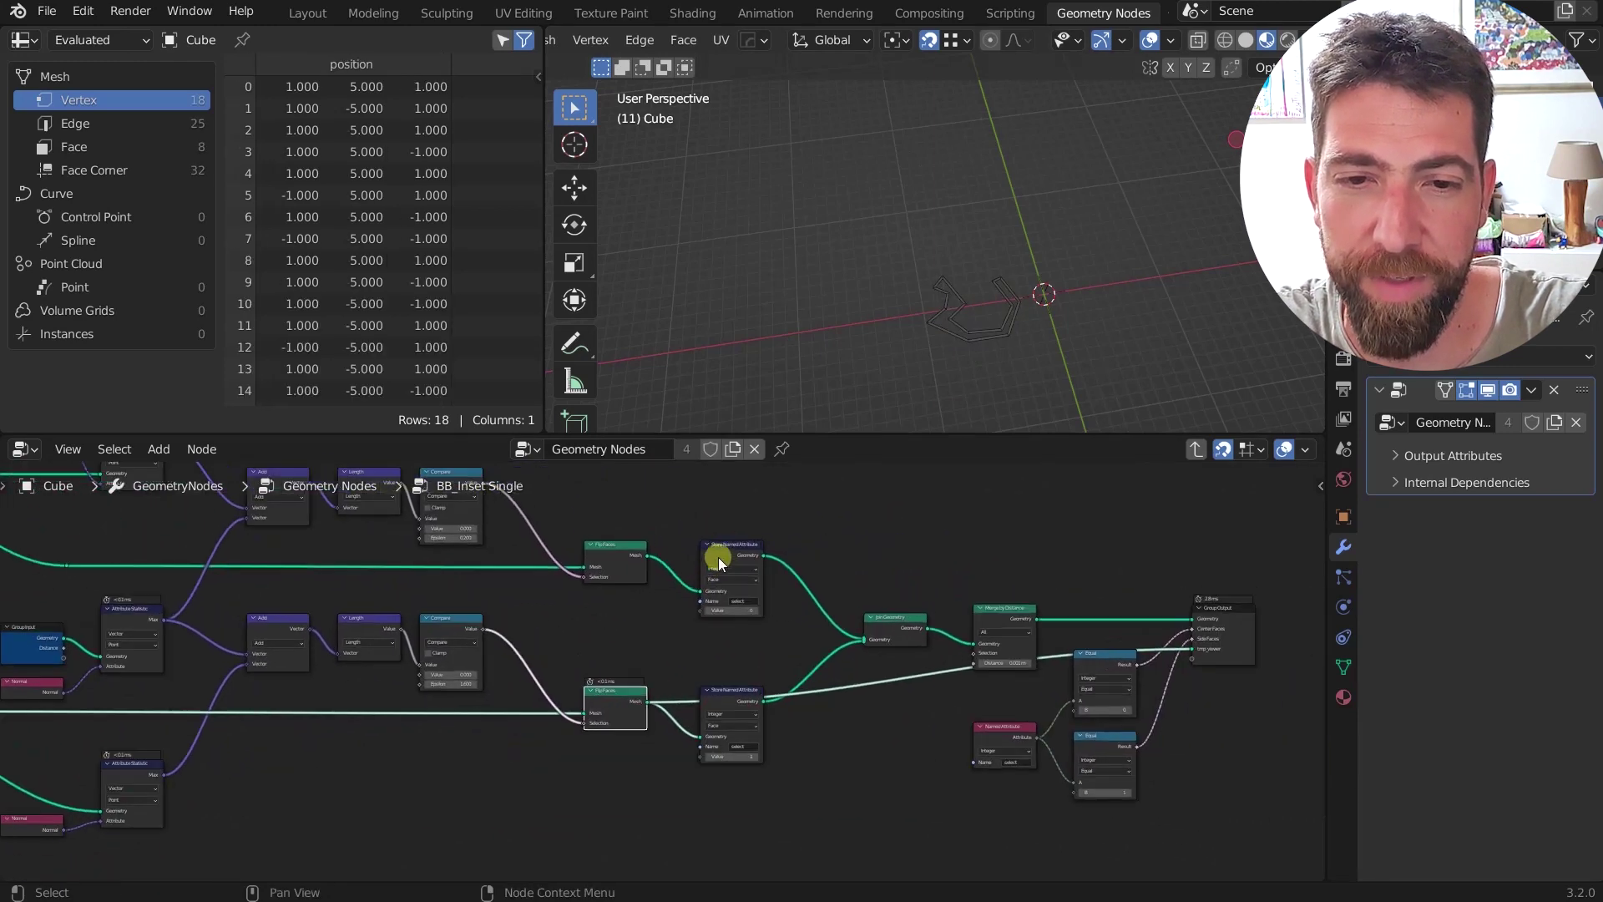
Step: Examine the two Store Named Attribute nodes that write the integer face attribute "select" in each branch
{"action": "middle_click_drag", "start_coordinate": [738, 553], "coordinate": [616, 545]}
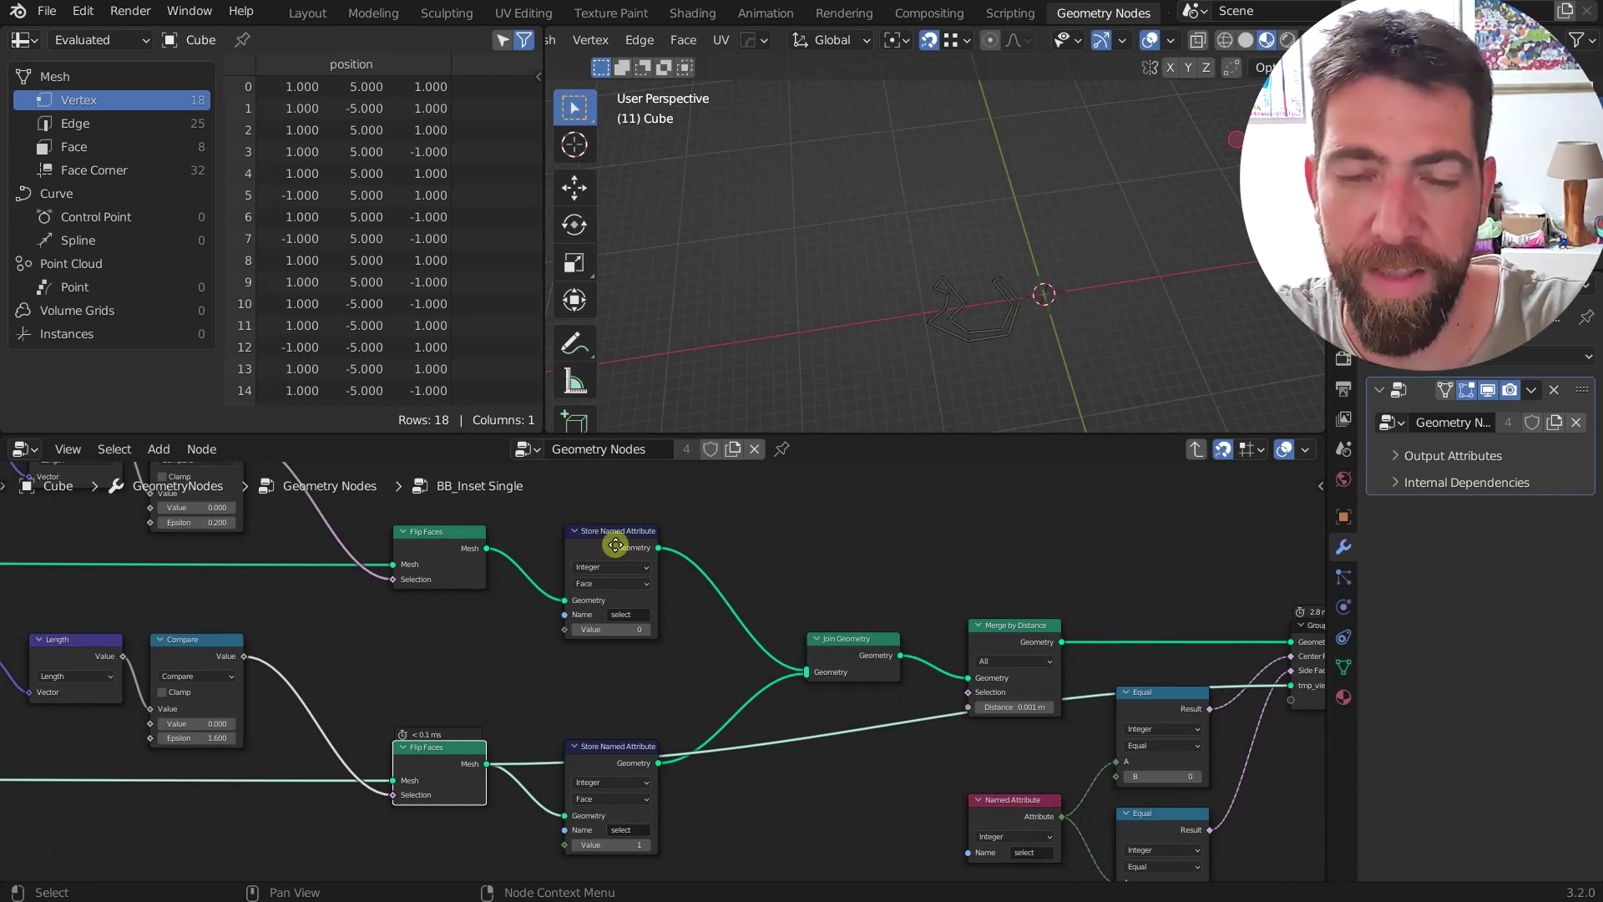
{"action": "scroll", "coordinate": [615, 545], "scroll_direction": "down", "scroll_amount": 3}
{"action": "scroll", "coordinate": [616, 545], "scroll_direction": "up", "scroll_amount": 2}
{"action": "middle_click_drag", "start_coordinate": [615, 545], "coordinate": [634, 546]}
{"action": "scroll", "coordinate": [635, 546], "scroll_direction": "up", "scroll_amount": 2}
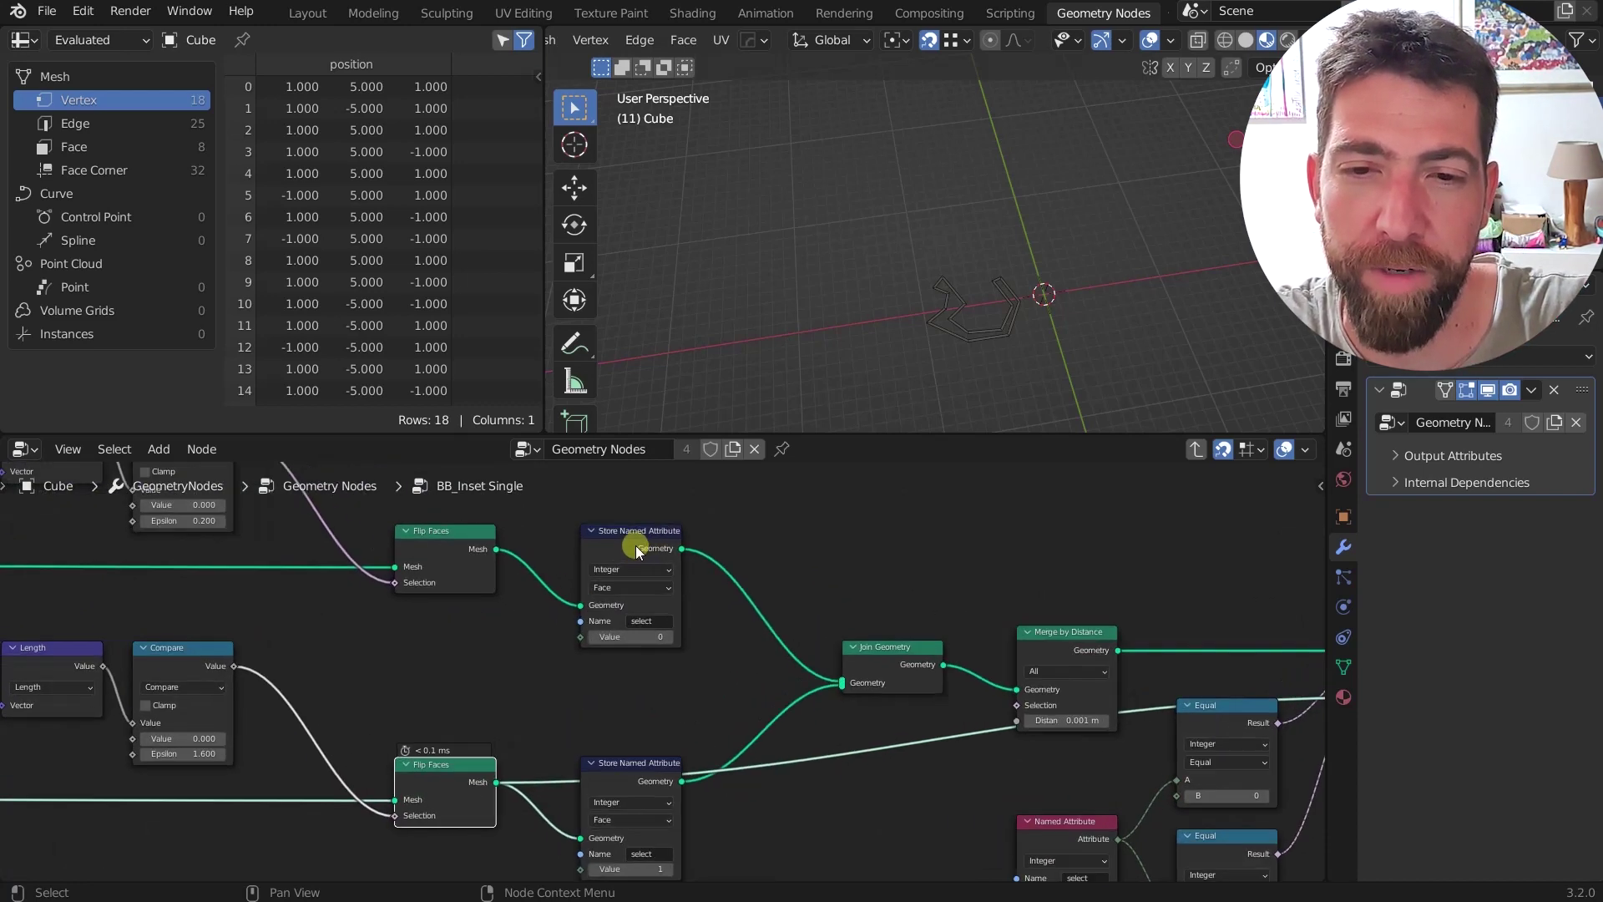
{"action": "scroll", "coordinate": [636, 551], "scroll_direction": "down", "scroll_amount": 1}
{"action": "left_click", "coordinate": [635, 549]}
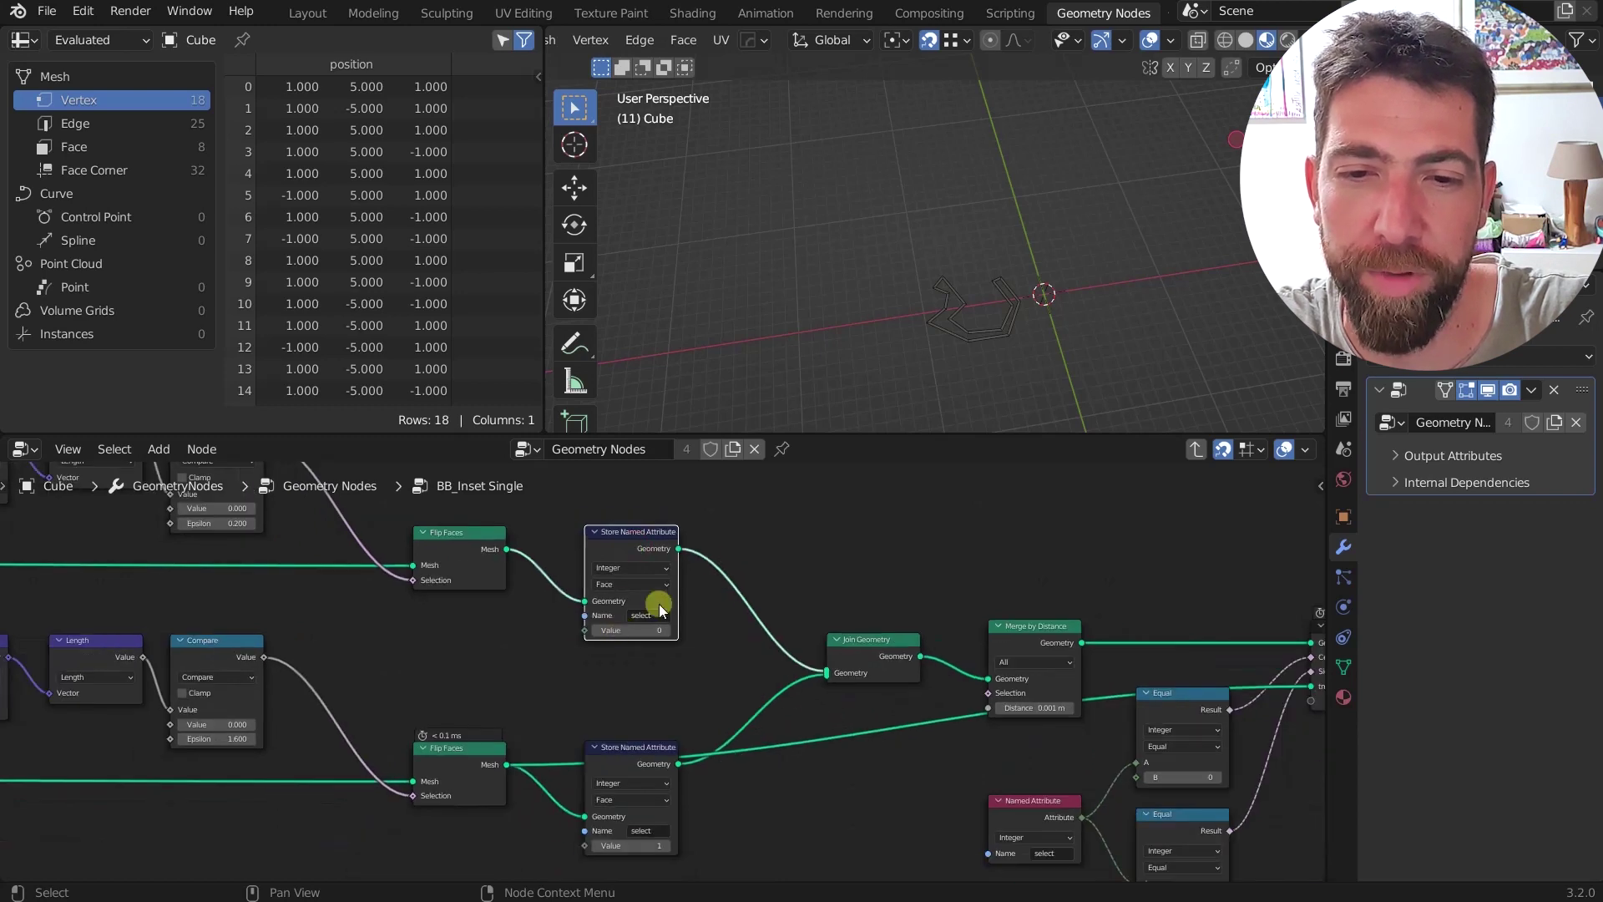
{"action": "middle_click_drag", "start_coordinate": [659, 604], "coordinate": [660, 579]}
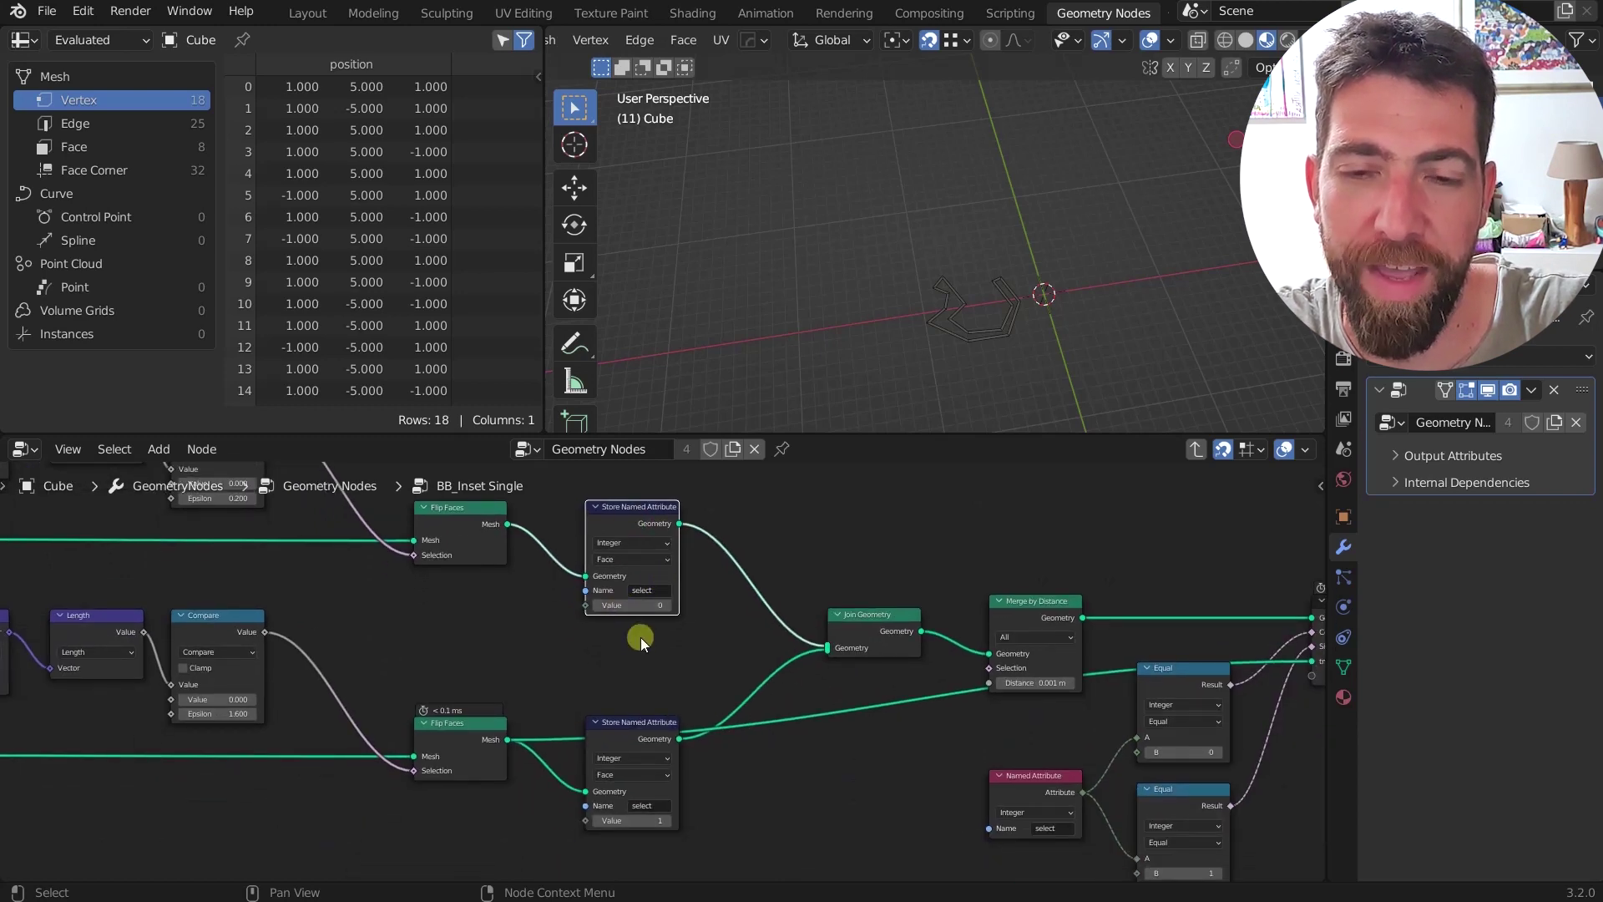
Step: Inspect the upper and lower Flip Faces nodes that feed the Store Named Attribute nodes
{"action": "left_click", "coordinate": [459, 511]}
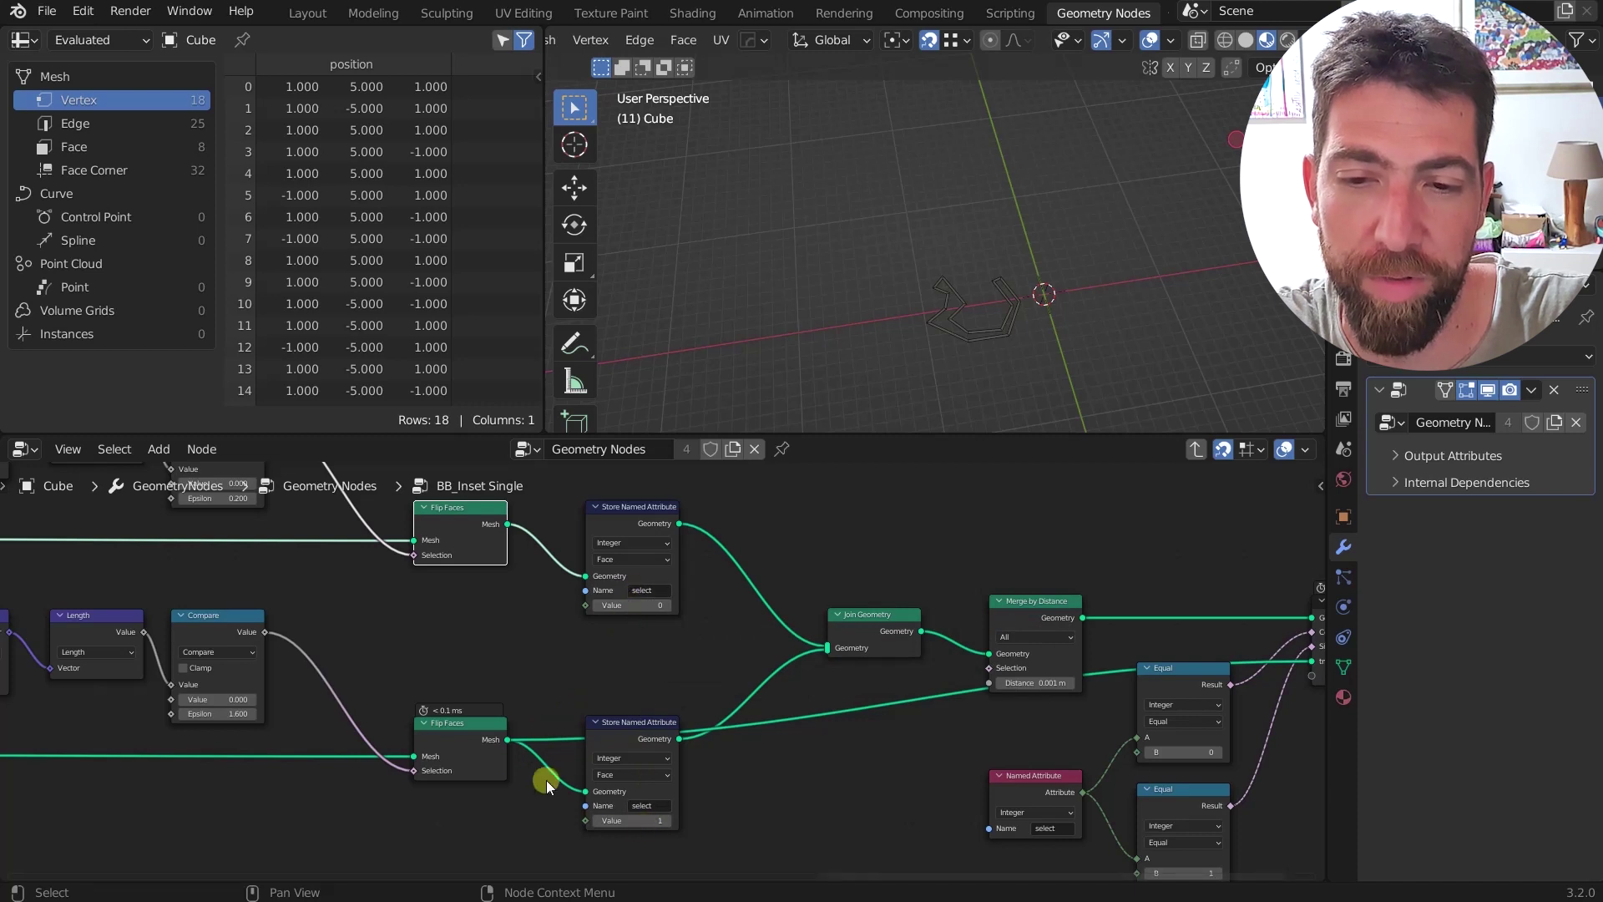
{"action": "left_click", "coordinate": [458, 738]}
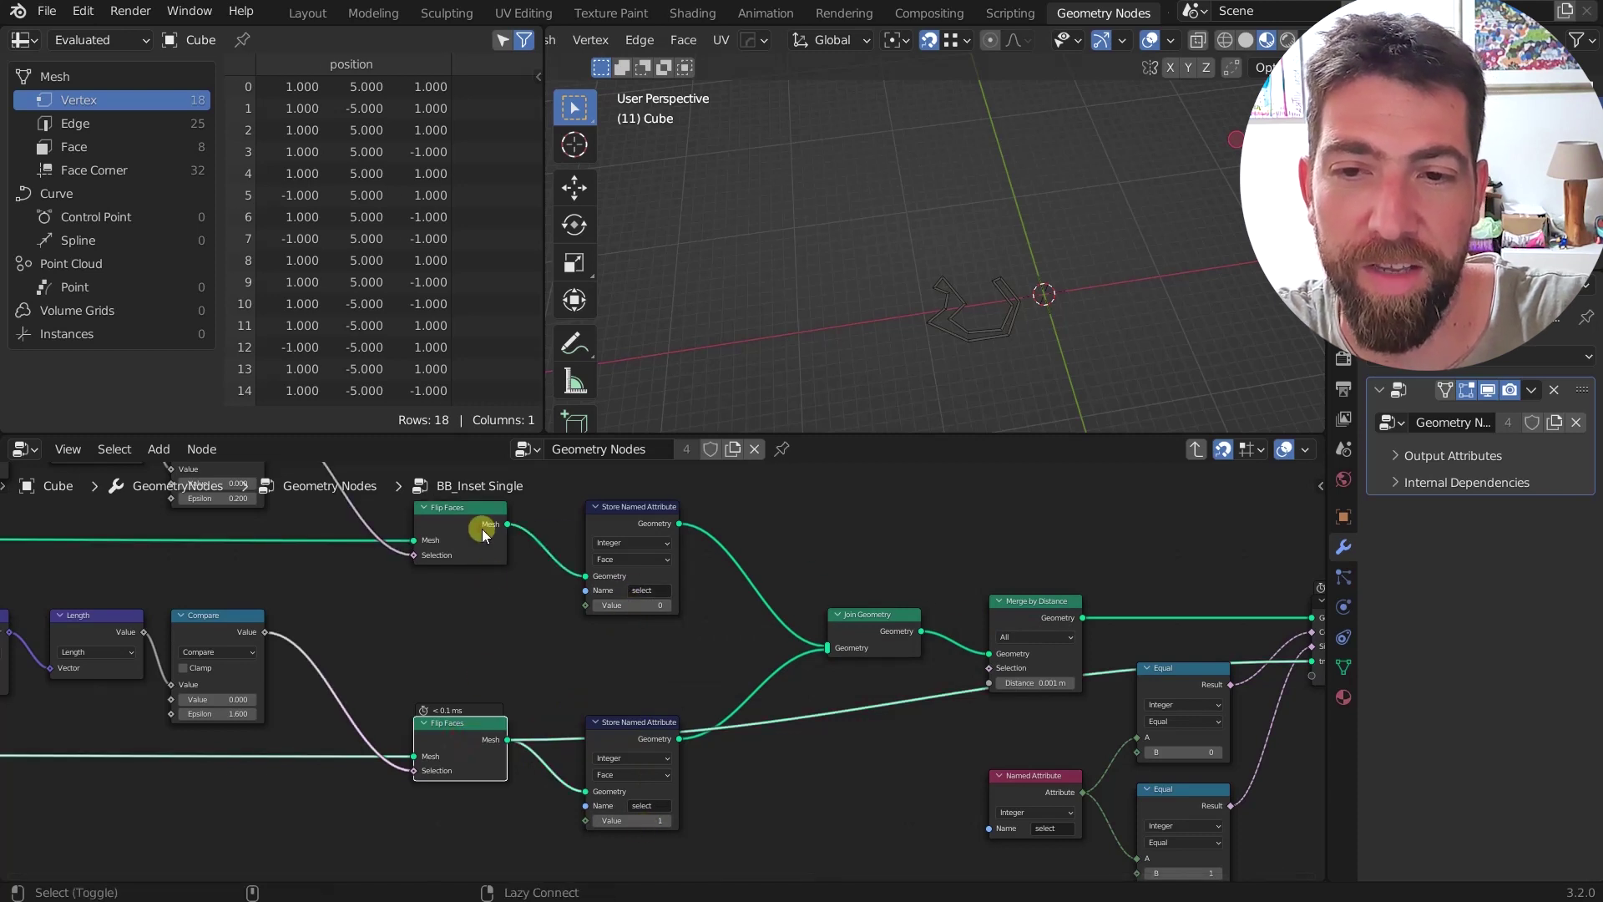
{"action": "left_click", "coordinate": [482, 529], "text": "alt+shift"}
{"action": "middle_click_drag", "start_coordinate": [579, 665], "coordinate": [553, 665]}
{"action": "left_click", "coordinate": [431, 728], "text": "alt+shift"}
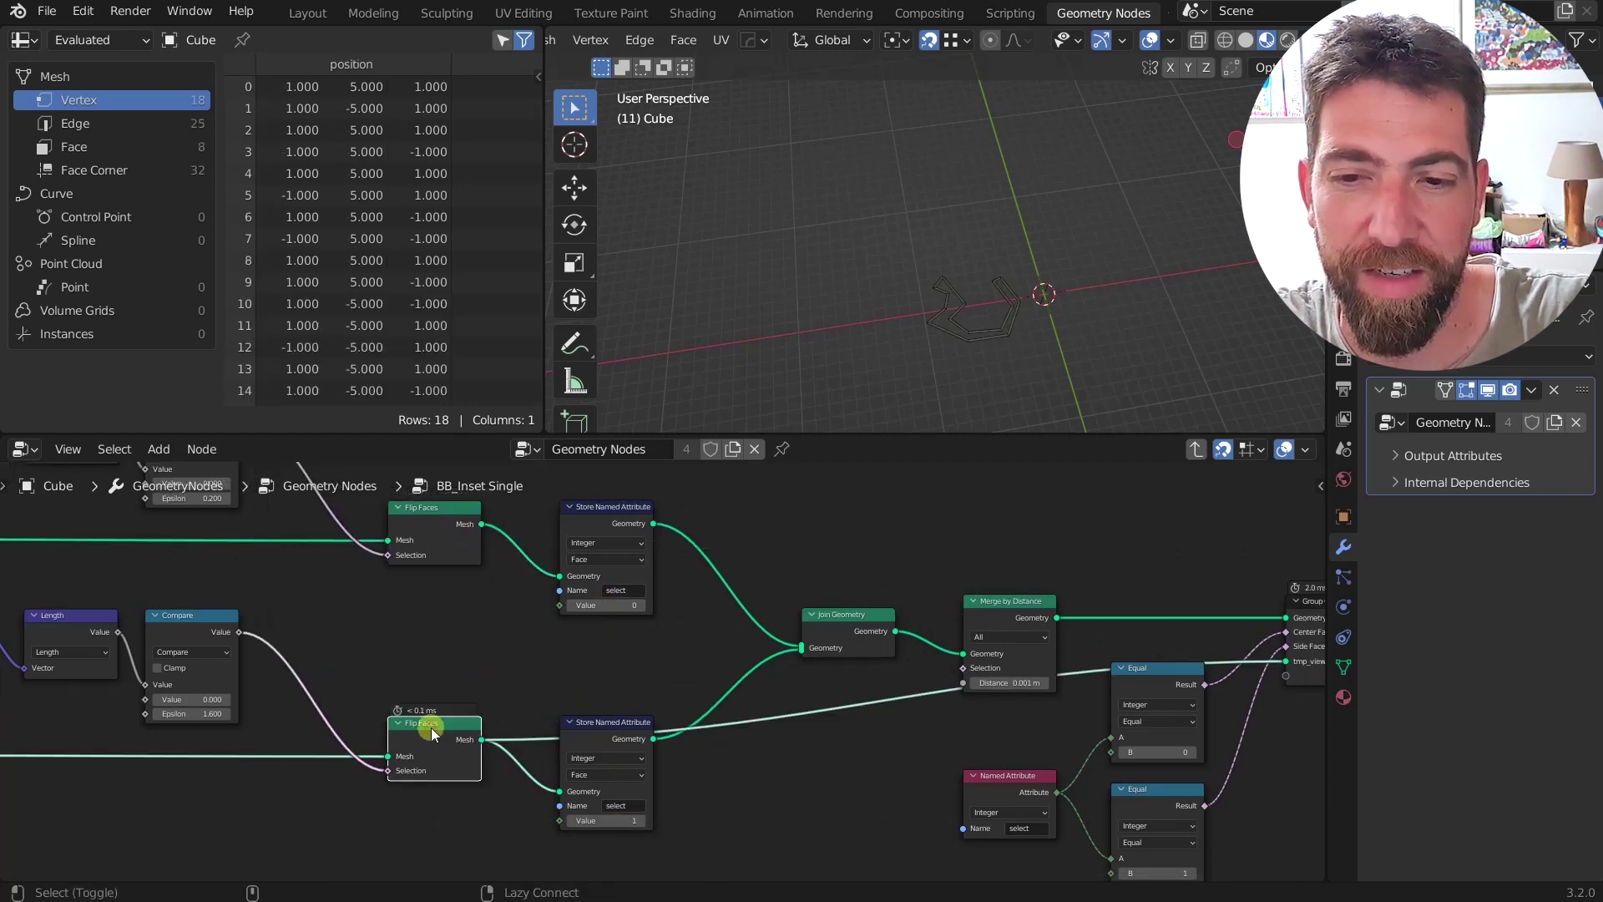
Step: Preview the Join Geometry node and compare it with the Merge by Distance output
{"action": "scroll", "coordinate": [573, 548], "scroll_direction": "right", "scroll_amount": 5}
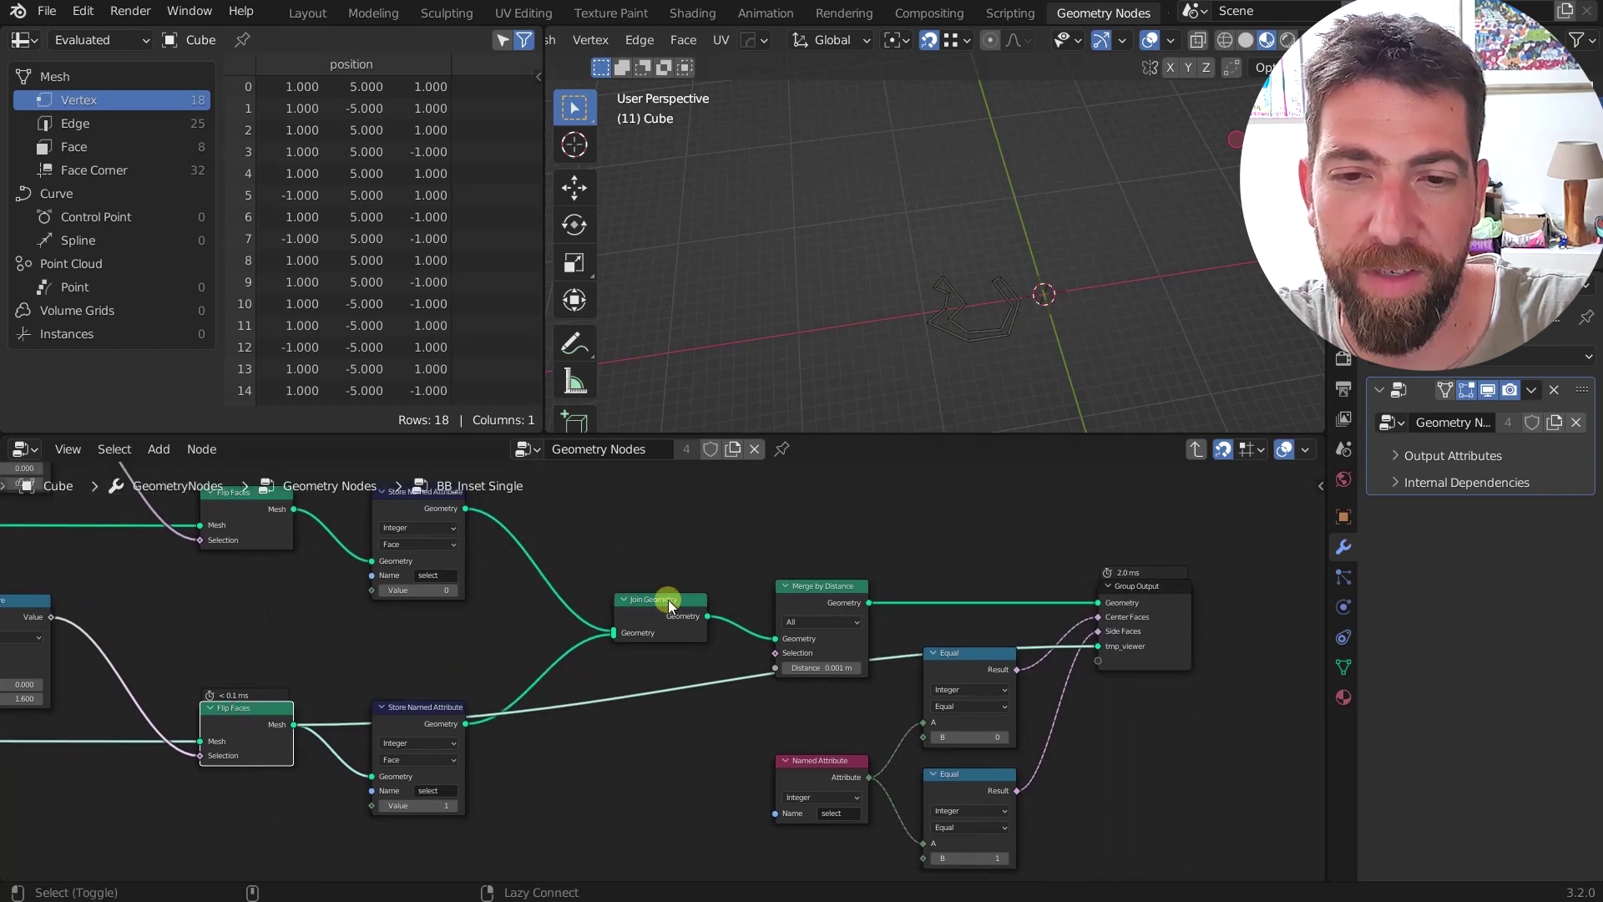
{"action": "left_click", "coordinate": [668, 600], "text": "ctrl+shift"}
{"action": "scroll", "coordinate": [829, 653], "scroll_direction": "up", "scroll_amount": 1}
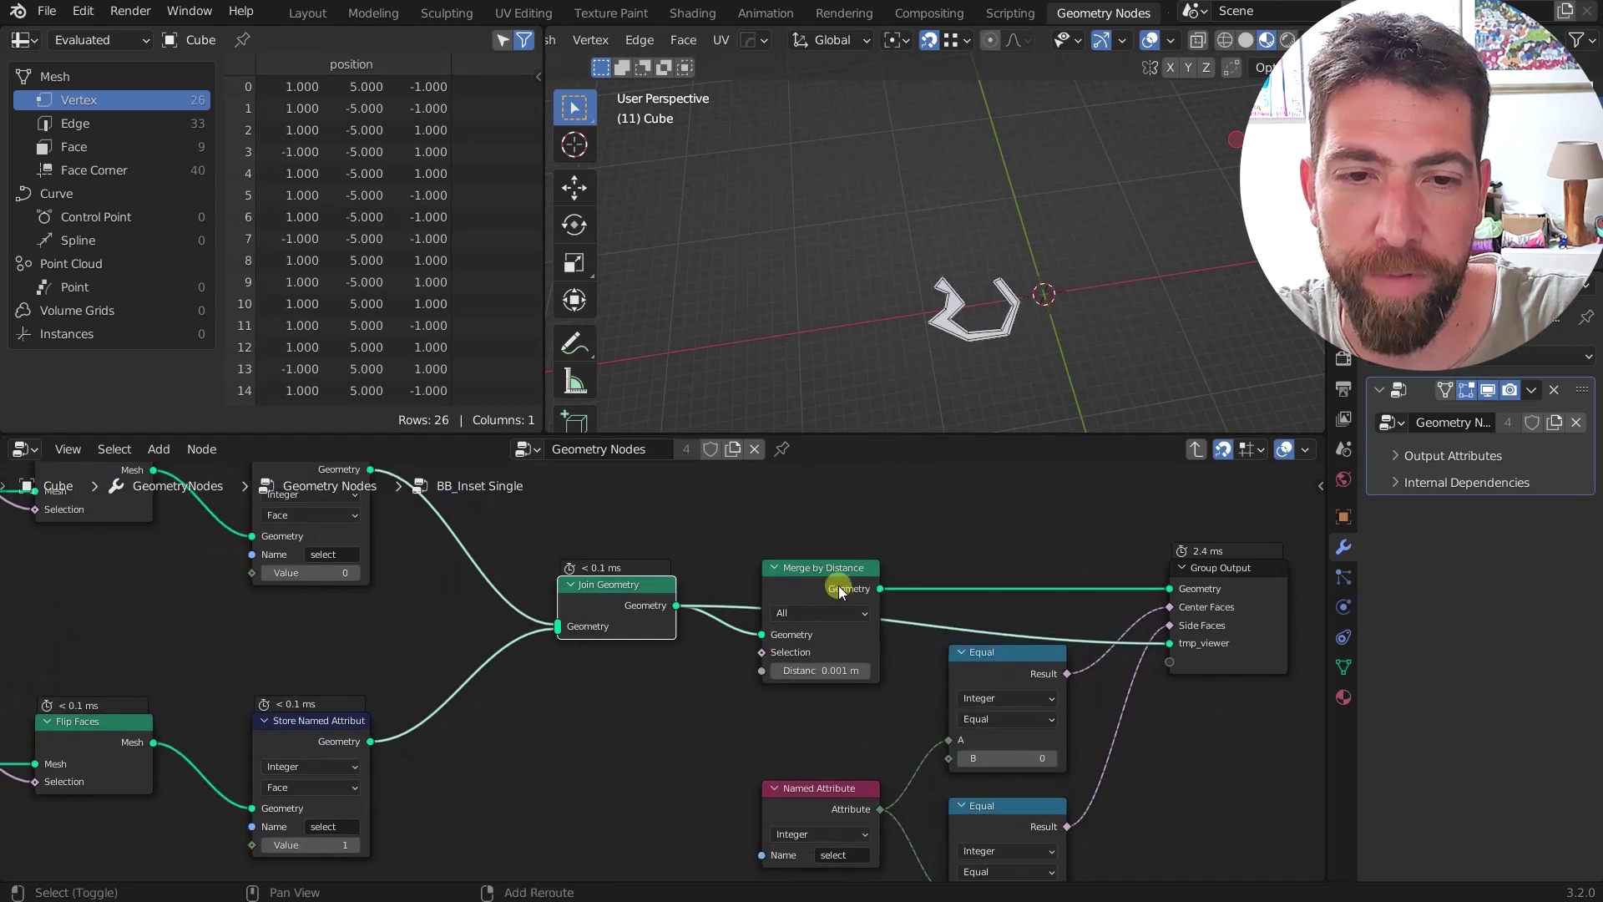
{"action": "left_click", "coordinate": [840, 593], "text": "ctrl+shift"}
{"action": "middle_click_drag", "start_coordinate": [840, 593], "coordinate": [581, 516]}
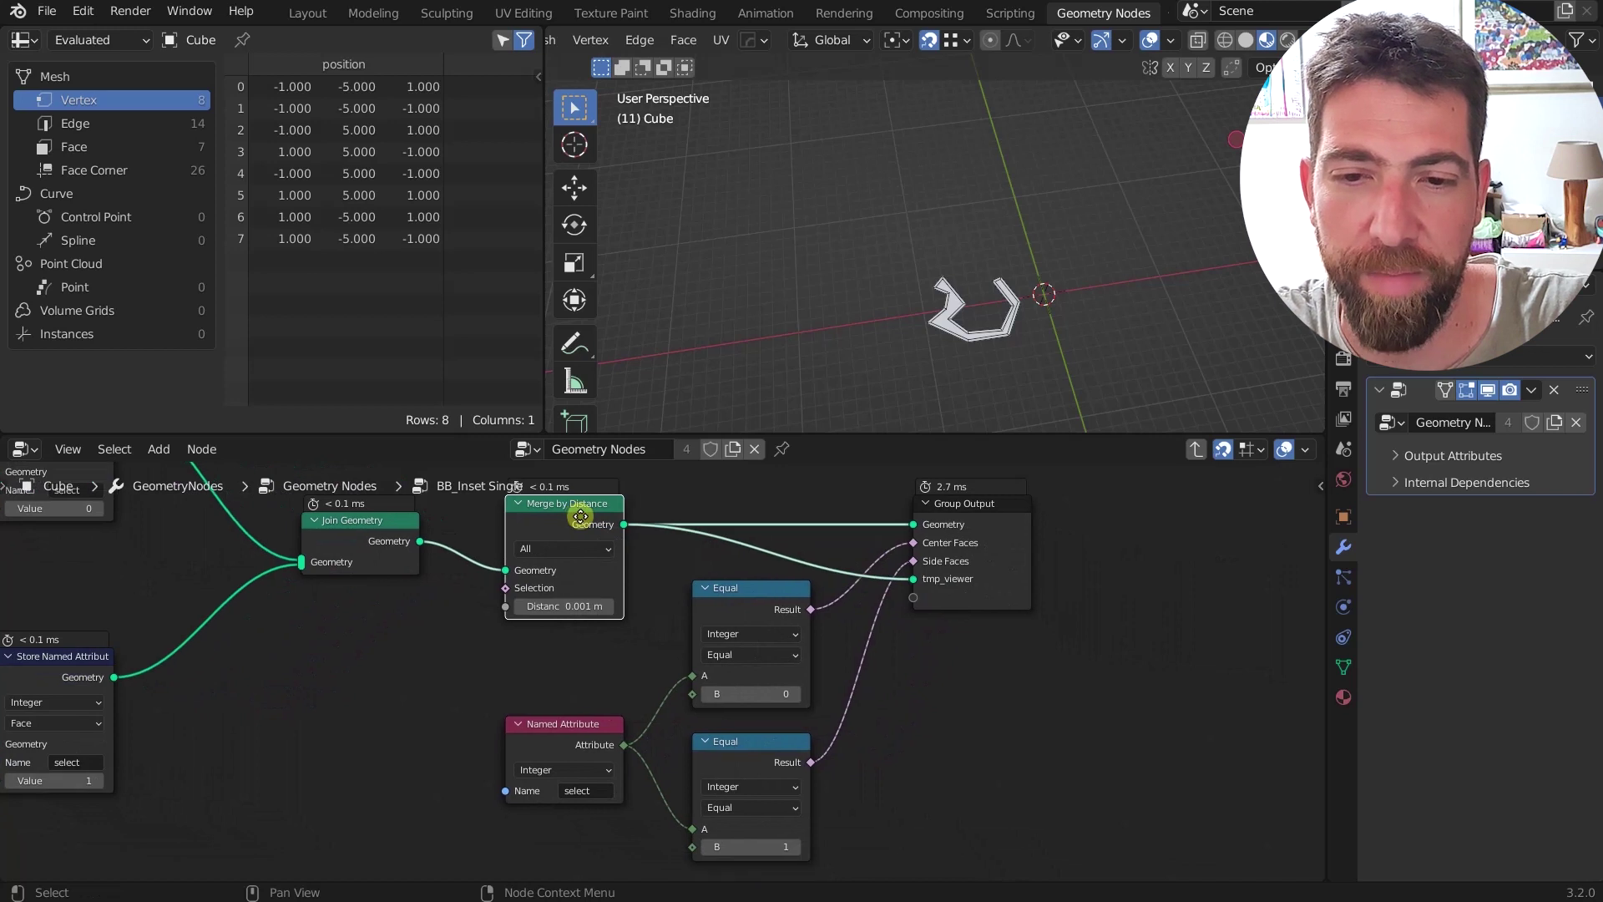
{"action": "scroll", "coordinate": [739, 614], "scroll_direction": "down", "scroll_amount": 1}
Step: Examine how the "select" Named Attribute and the two Equal nodes supply the Group Output's Center Faces and Side Faces
{"action": "left_click", "coordinate": [909, 526]}
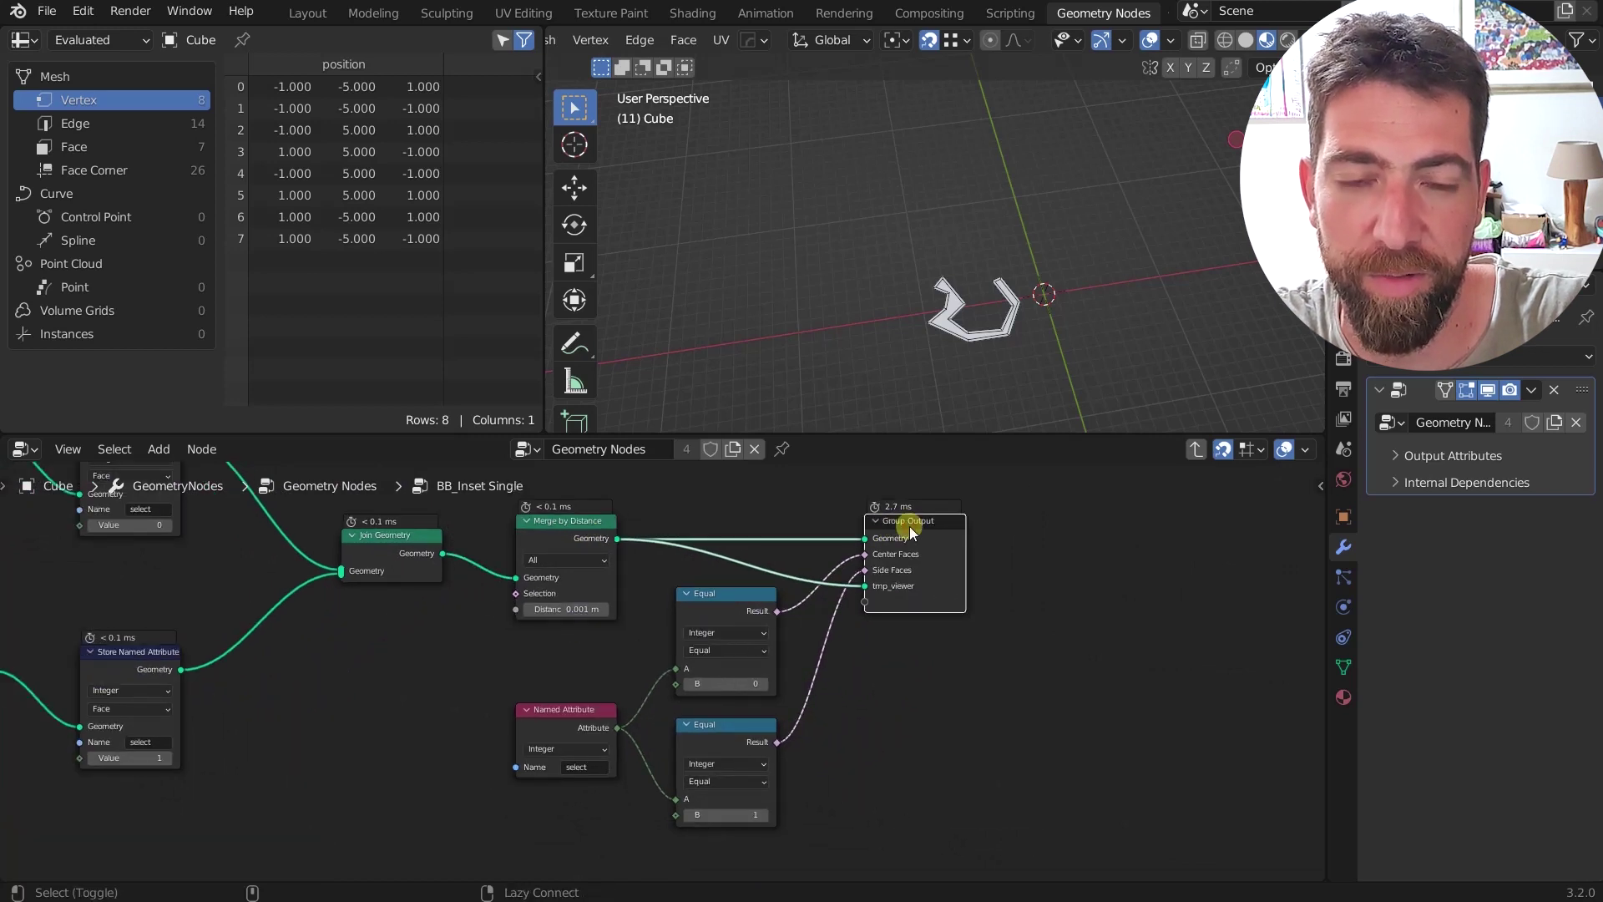
{"action": "scroll", "coordinate": [823, 616], "scroll_direction": "up", "scroll_amount": 1}
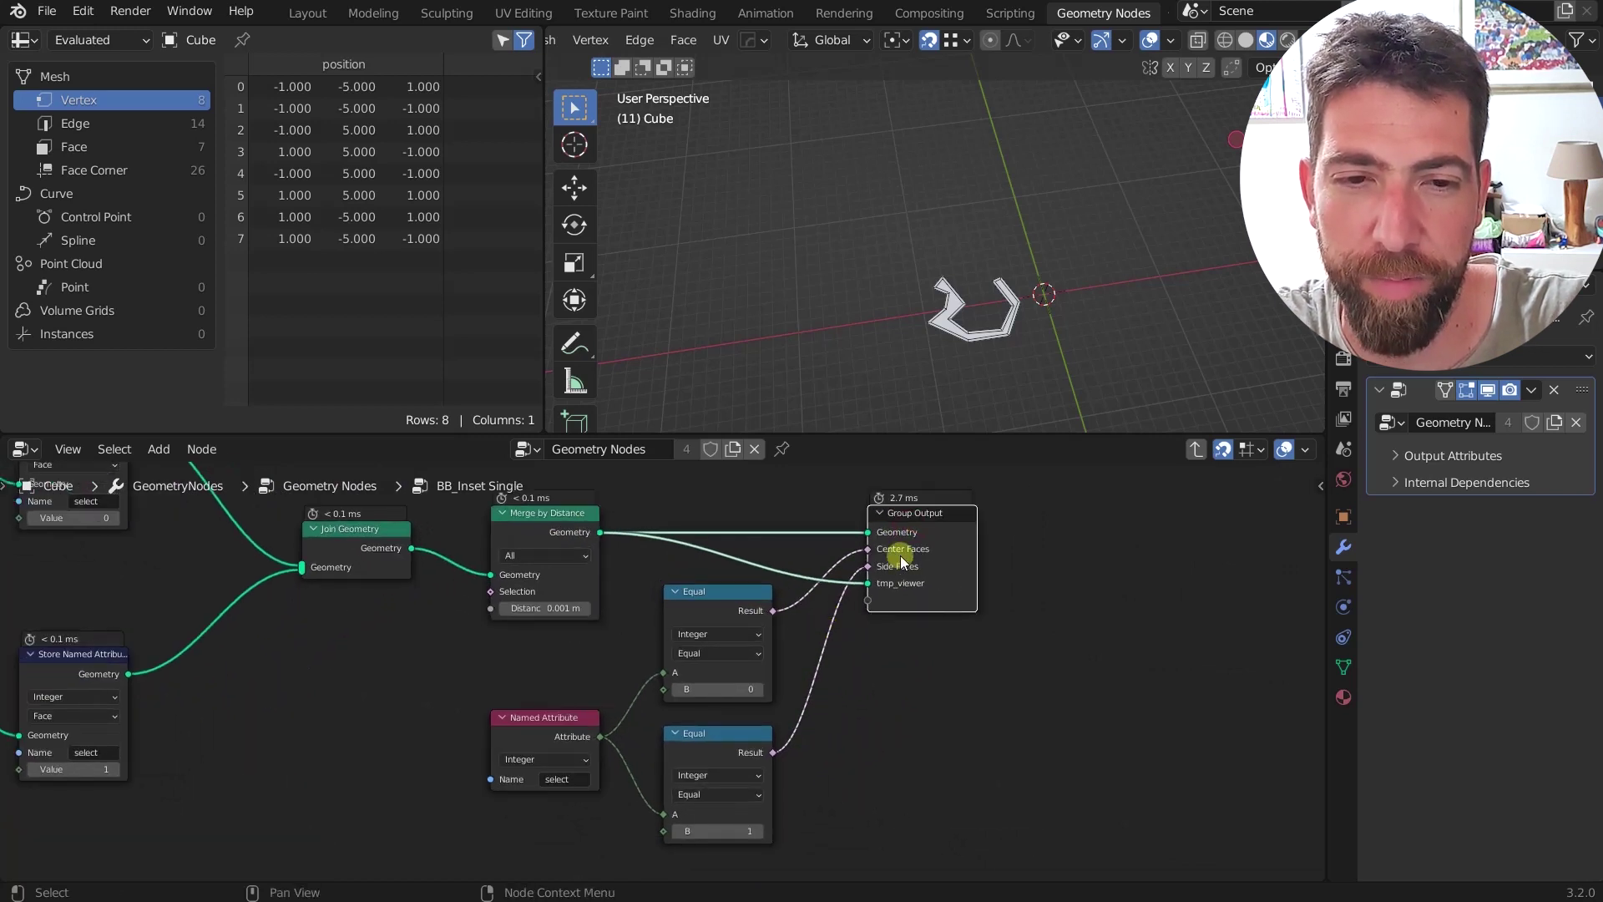
{"action": "left_click", "coordinate": [712, 609]}
{"action": "left_click", "coordinate": [536, 722]}
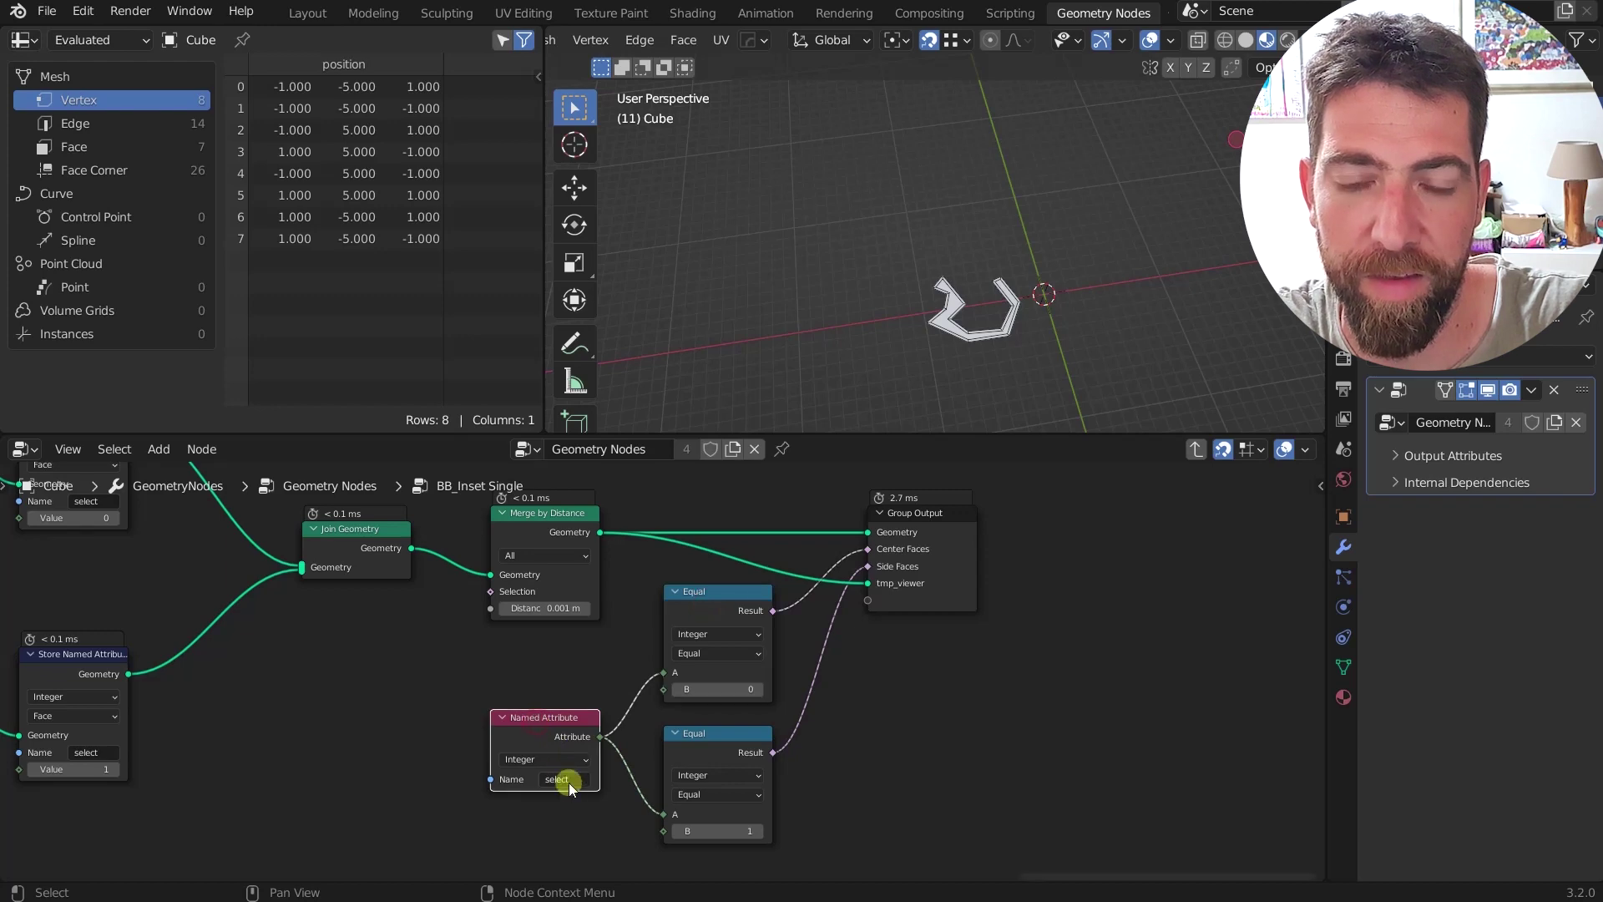
{"action": "scroll", "coordinate": [568, 784], "scroll_direction": "down", "scroll_amount": 2}
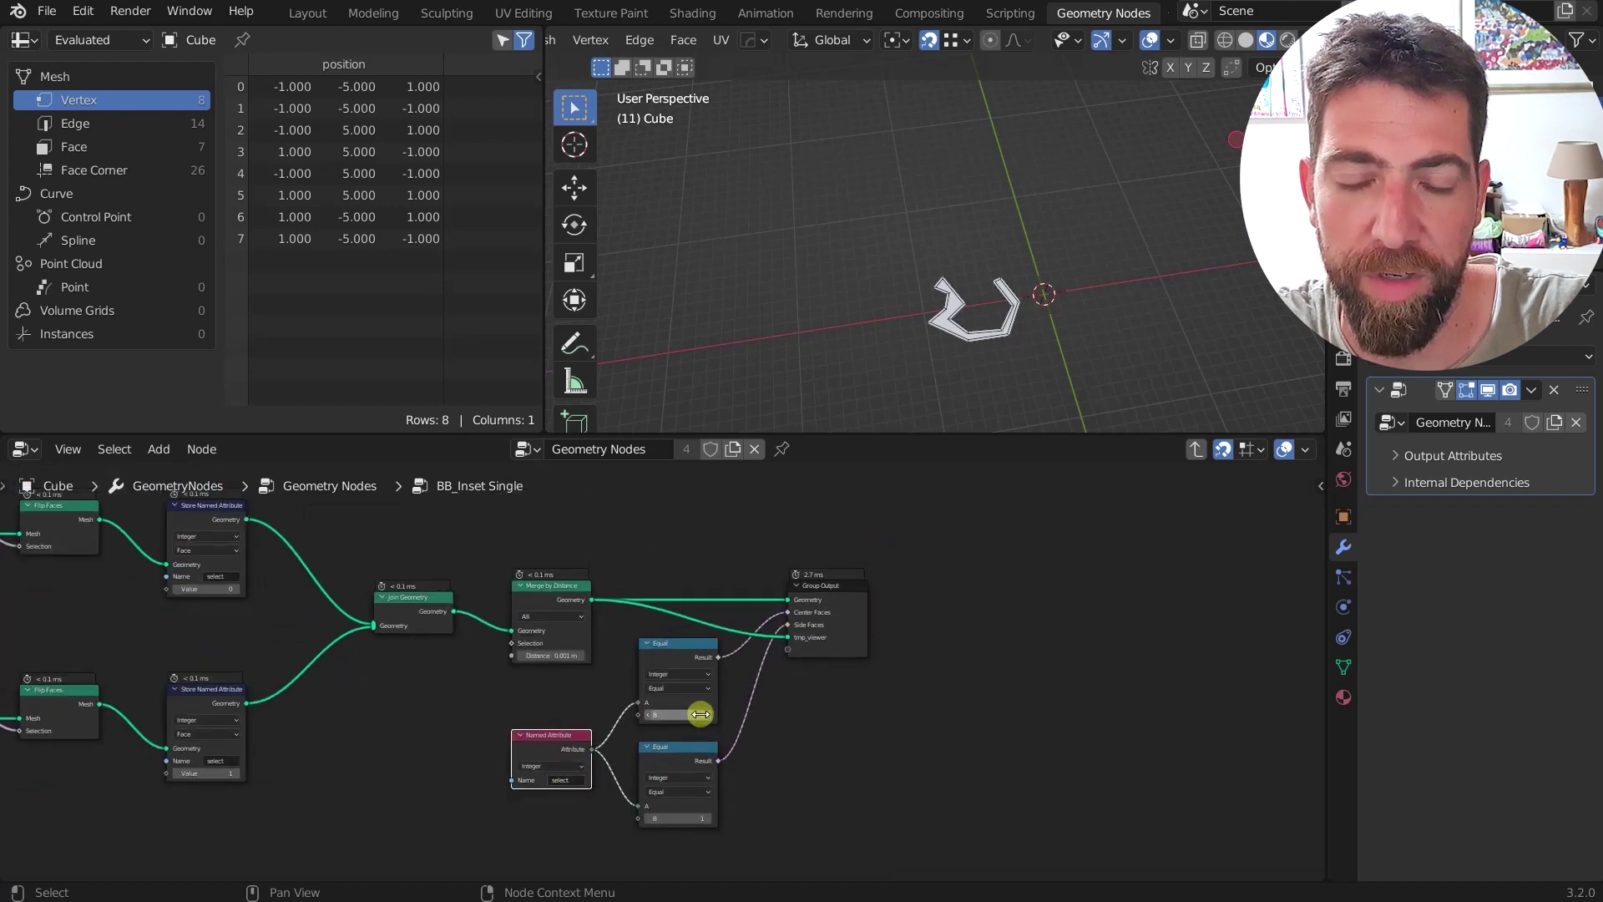
{"action": "scroll", "coordinate": [690, 815], "scroll_direction": "down", "scroll_amount": 1}
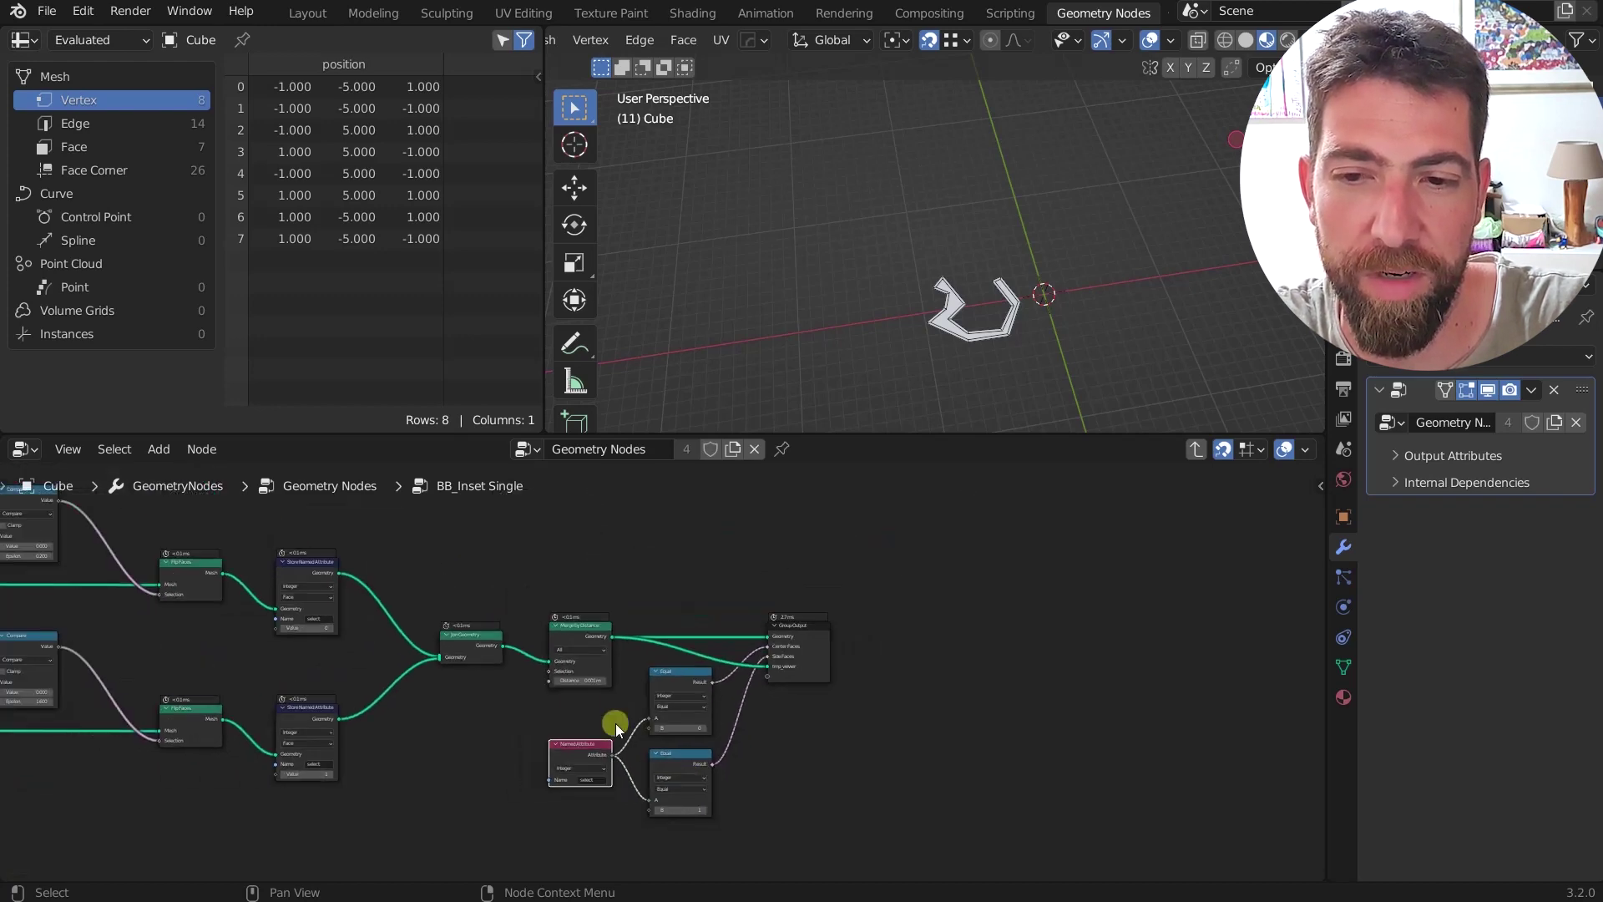
{"action": "scroll", "coordinate": [808, 638], "scroll_direction": "up", "scroll_amount": 3}
{"action": "scroll", "coordinate": [789, 670], "scroll_direction": "down", "scroll_amount": 2}
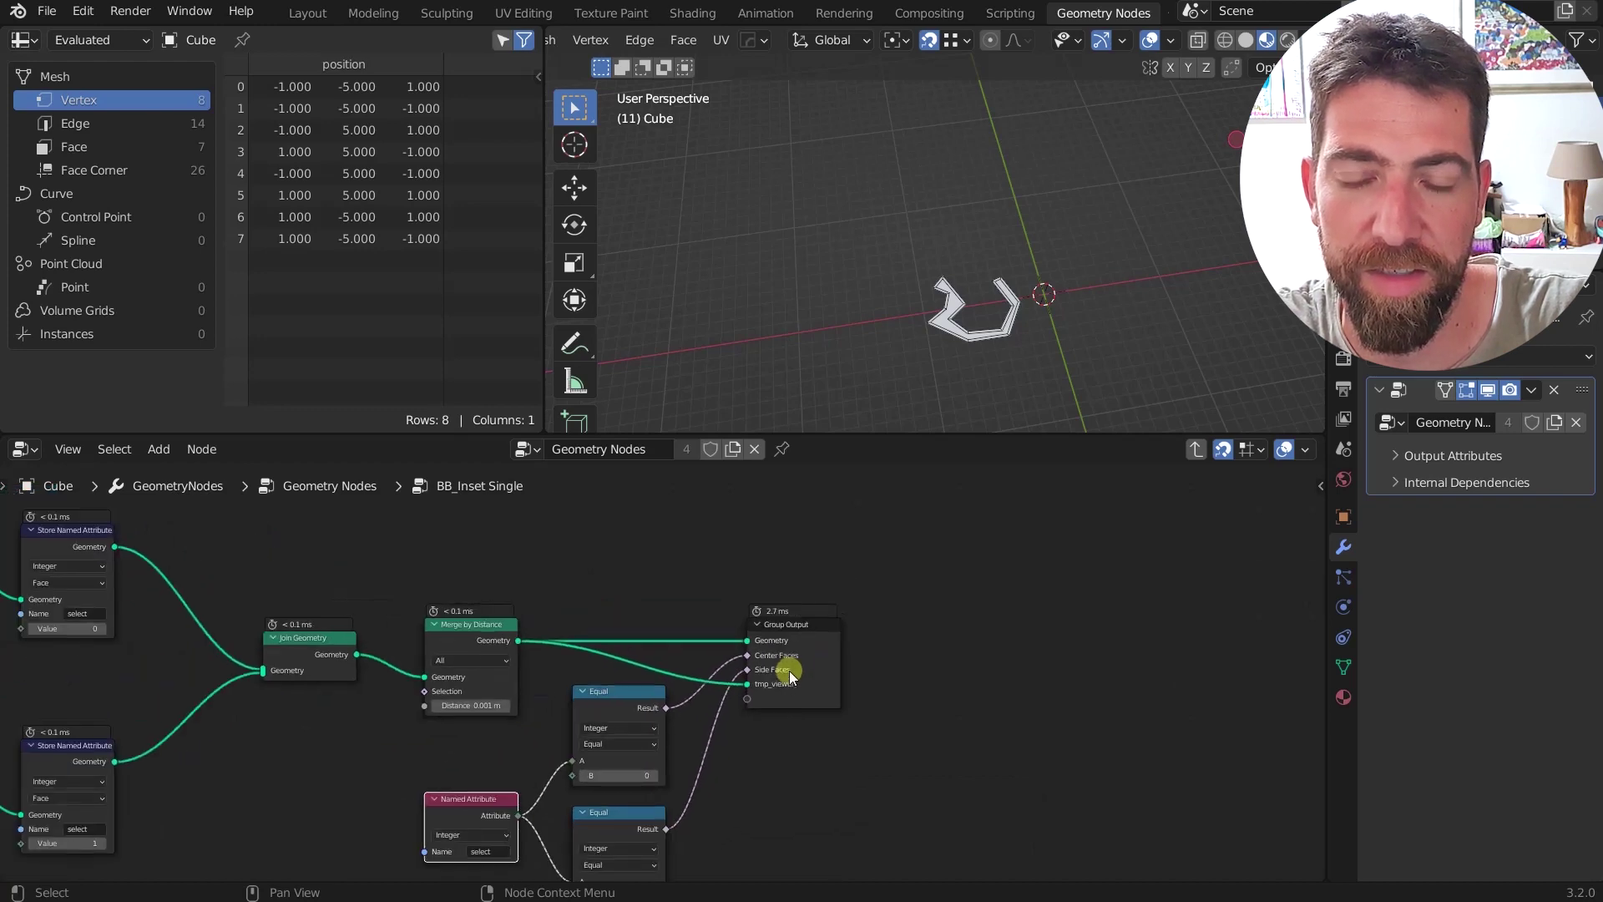
{"action": "middle_click_drag", "start_coordinate": [620, 572], "coordinate": [806, 551]}
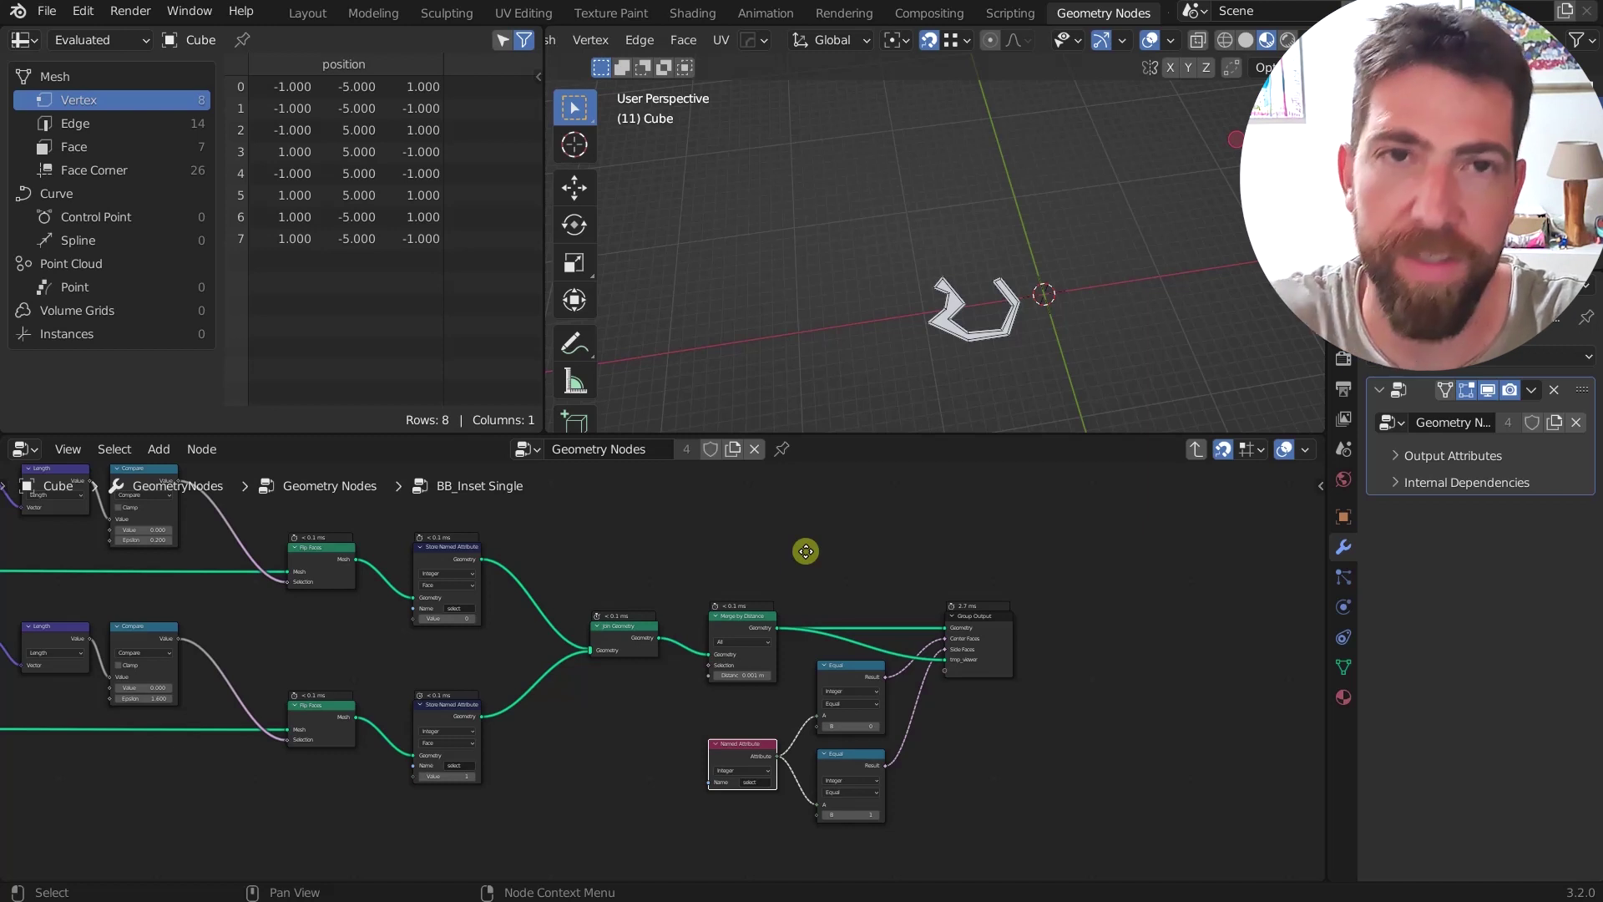
{"action": "scroll", "coordinate": [881, 585], "scroll_direction": "down", "scroll_amount": 3}
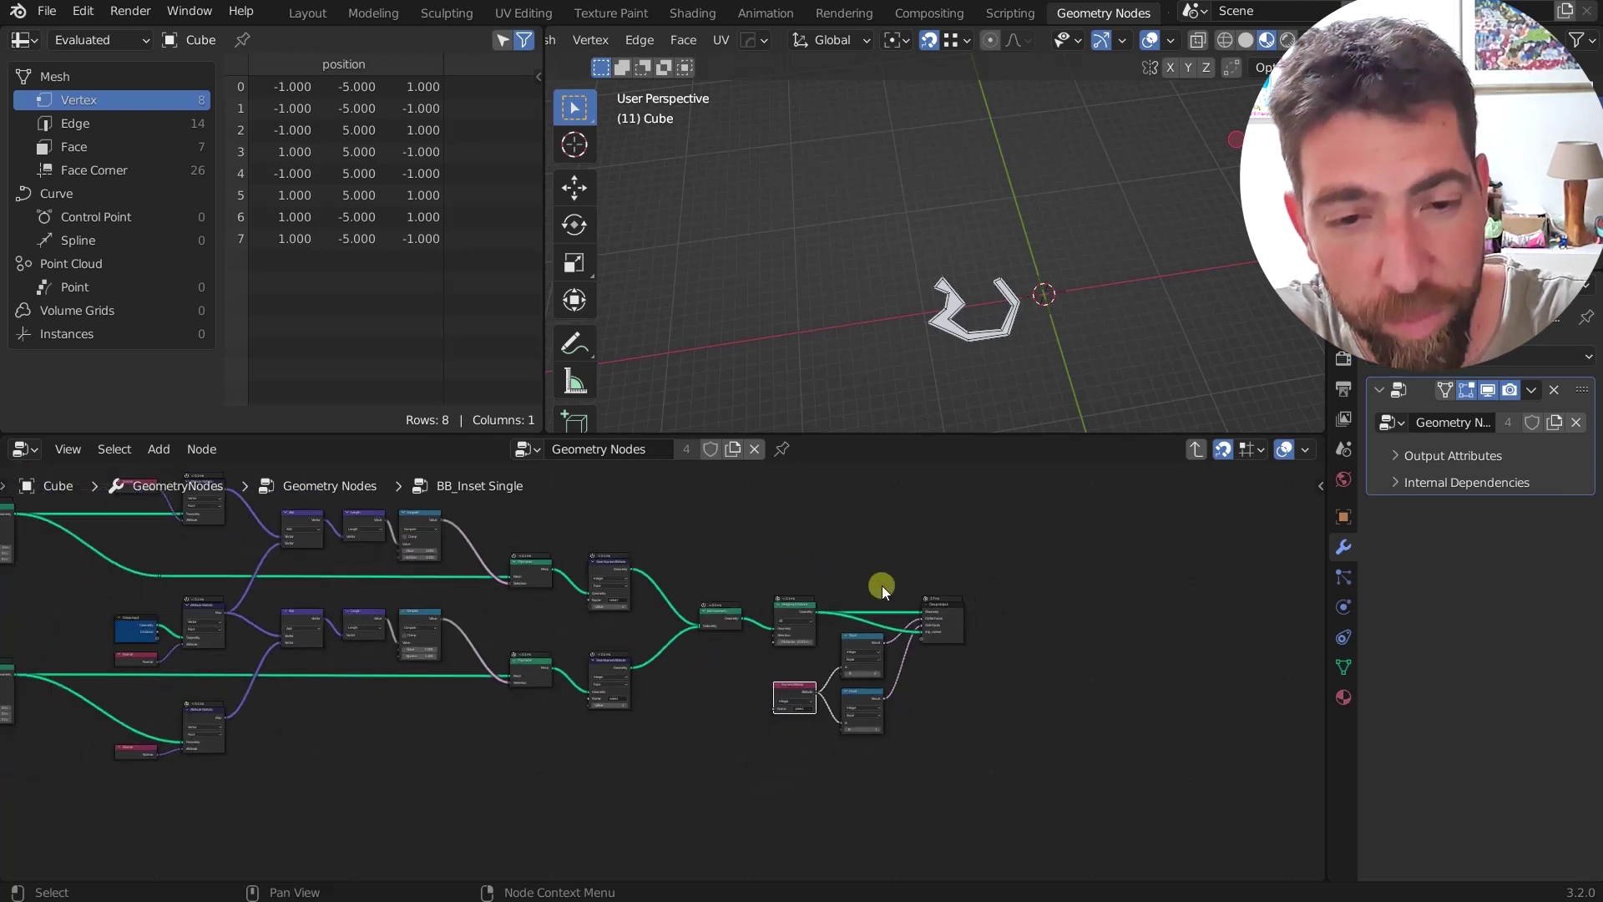
Step: Leave the BB_Inset Single group for the parent node tree and select the BB_Inset Multiple node
{"action": "key", "text": "Tab"}
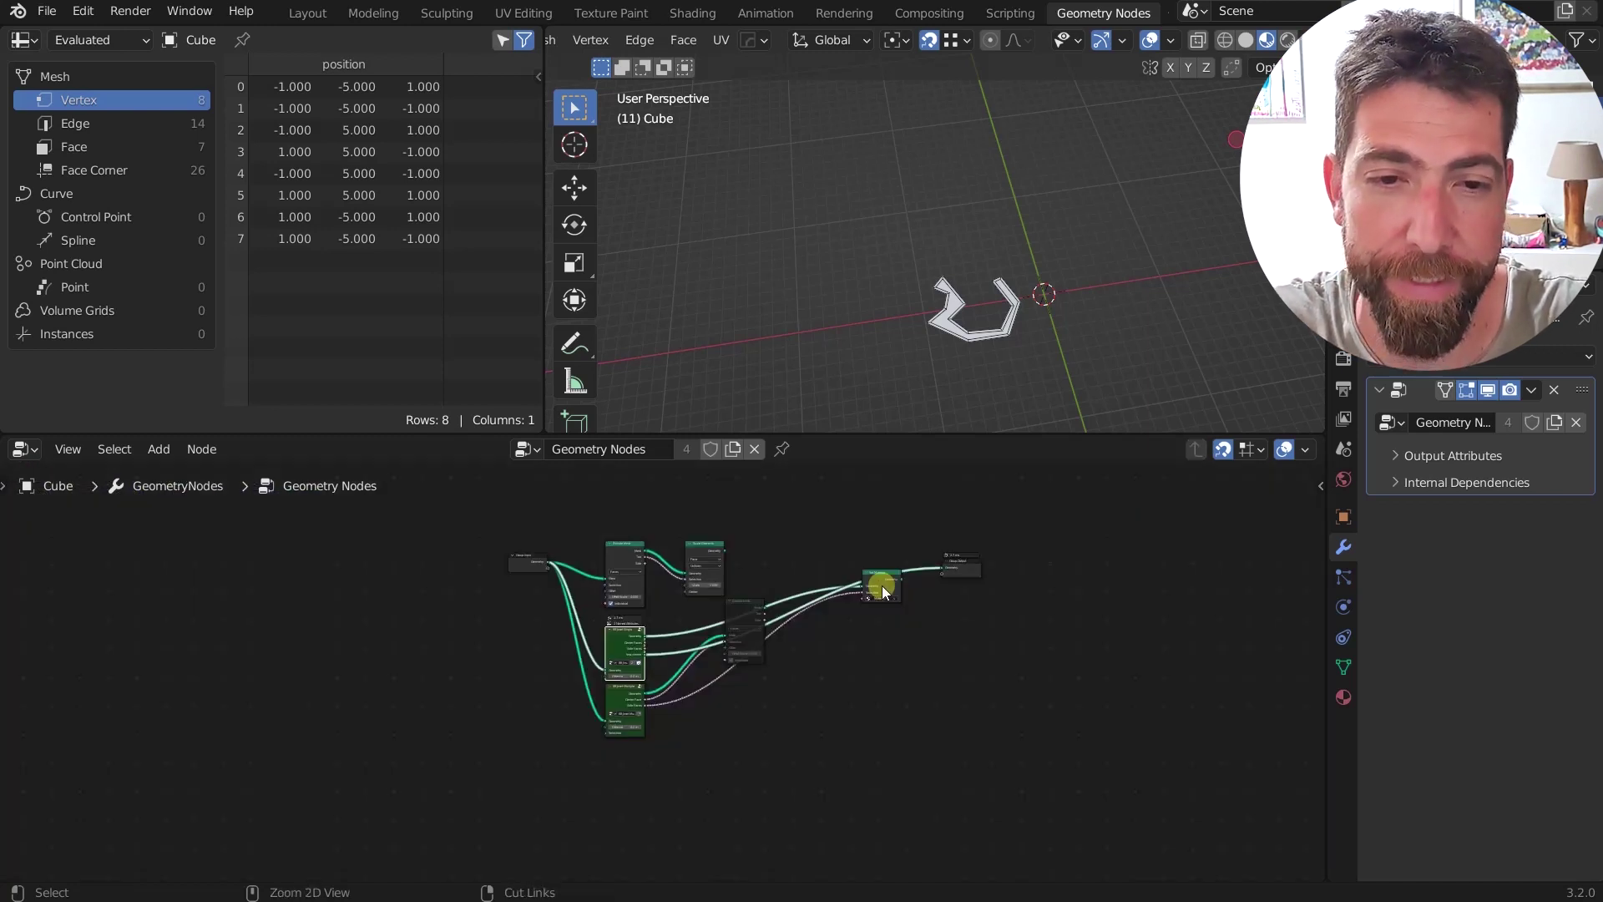
{"action": "scroll", "coordinate": [655, 680], "scroll_direction": "up", "scroll_amount": 4}
{"action": "left_click", "coordinate": [594, 677]}
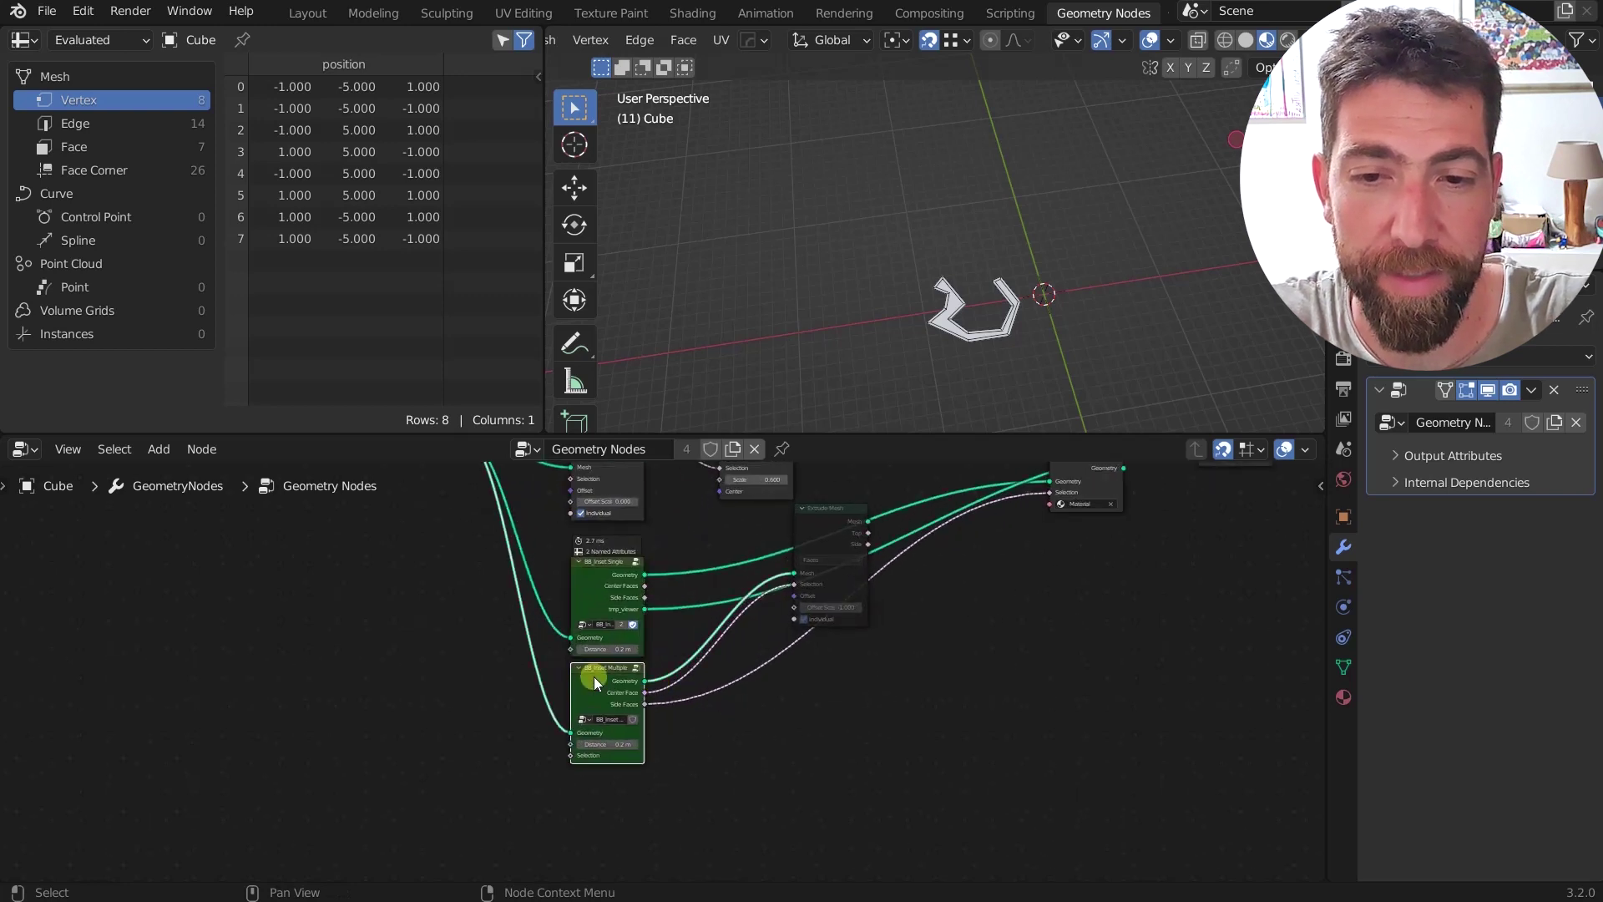
{"action": "scroll", "coordinate": [605, 698], "scroll_direction": "down", "scroll_amount": 2}
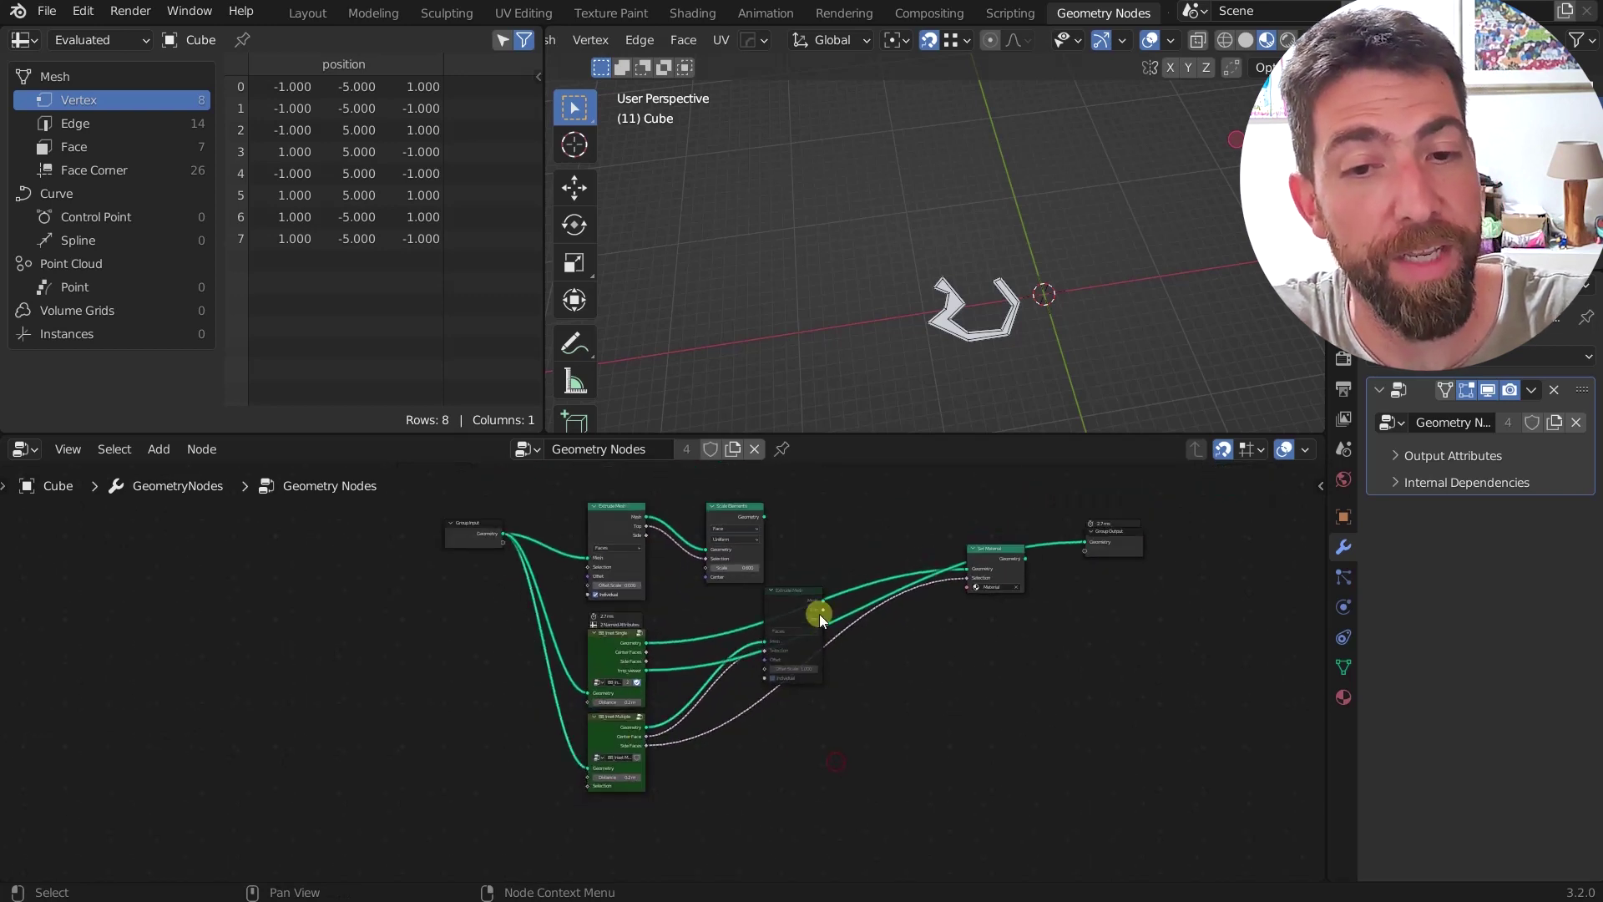
Step: Move the muted Extrude Mesh node up beside the Scale Elements node and select the BB_Inset Single node
{"action": "left_click_drag", "start_coordinate": [805, 594], "coordinate": [856, 506]}
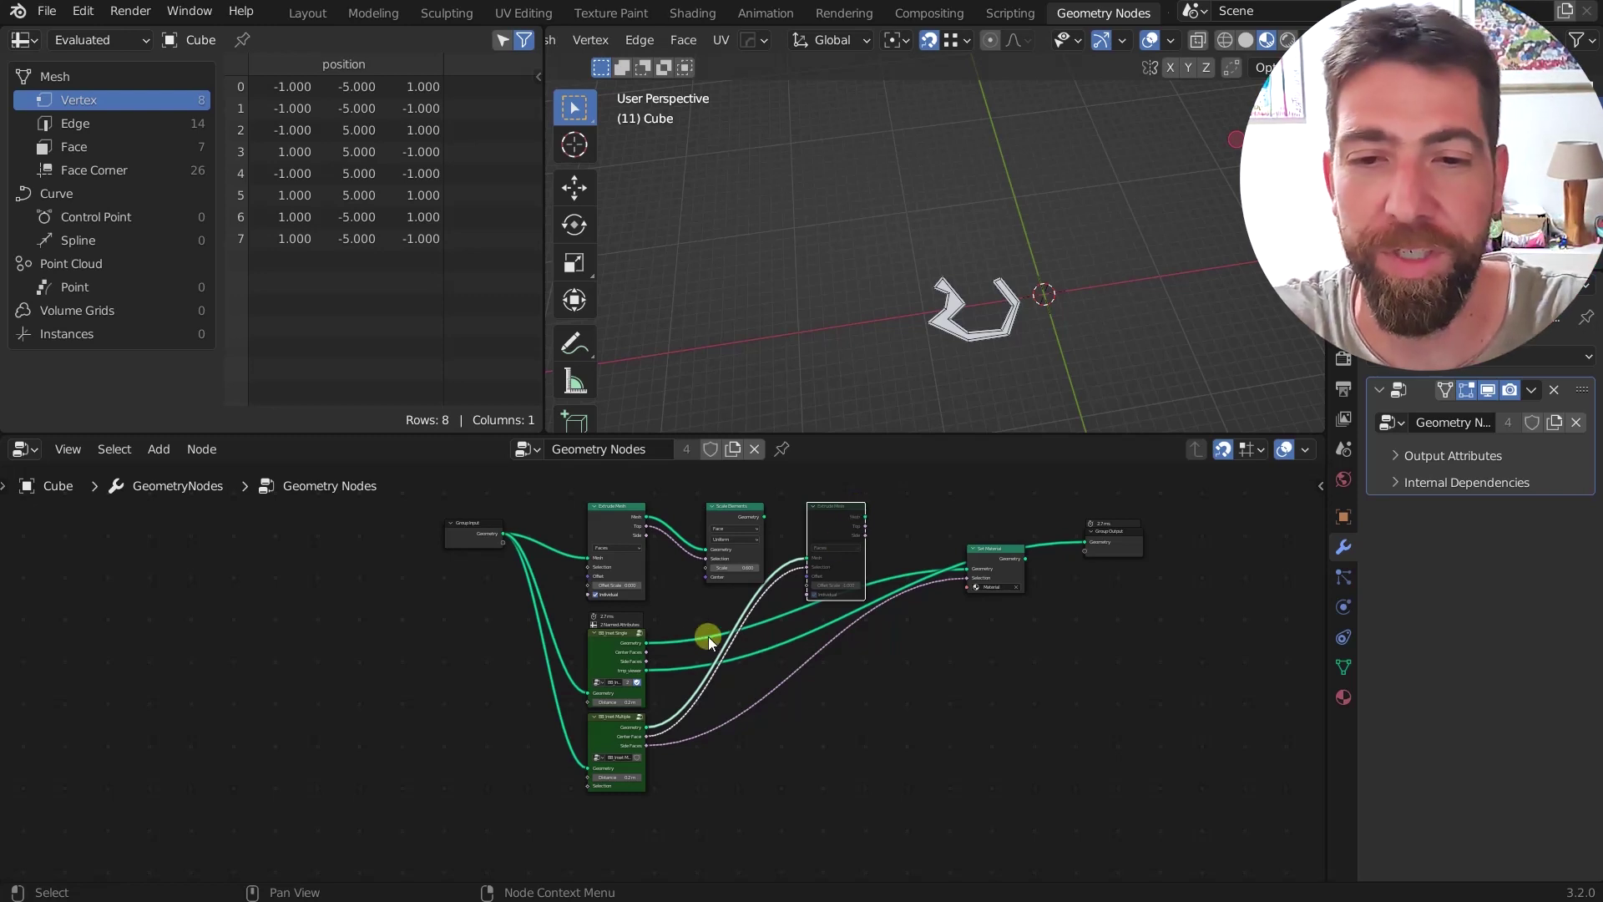
{"action": "left_click", "coordinate": [621, 649]}
{"action": "scroll", "coordinate": [622, 650], "scroll_direction": "up", "scroll_amount": 3}
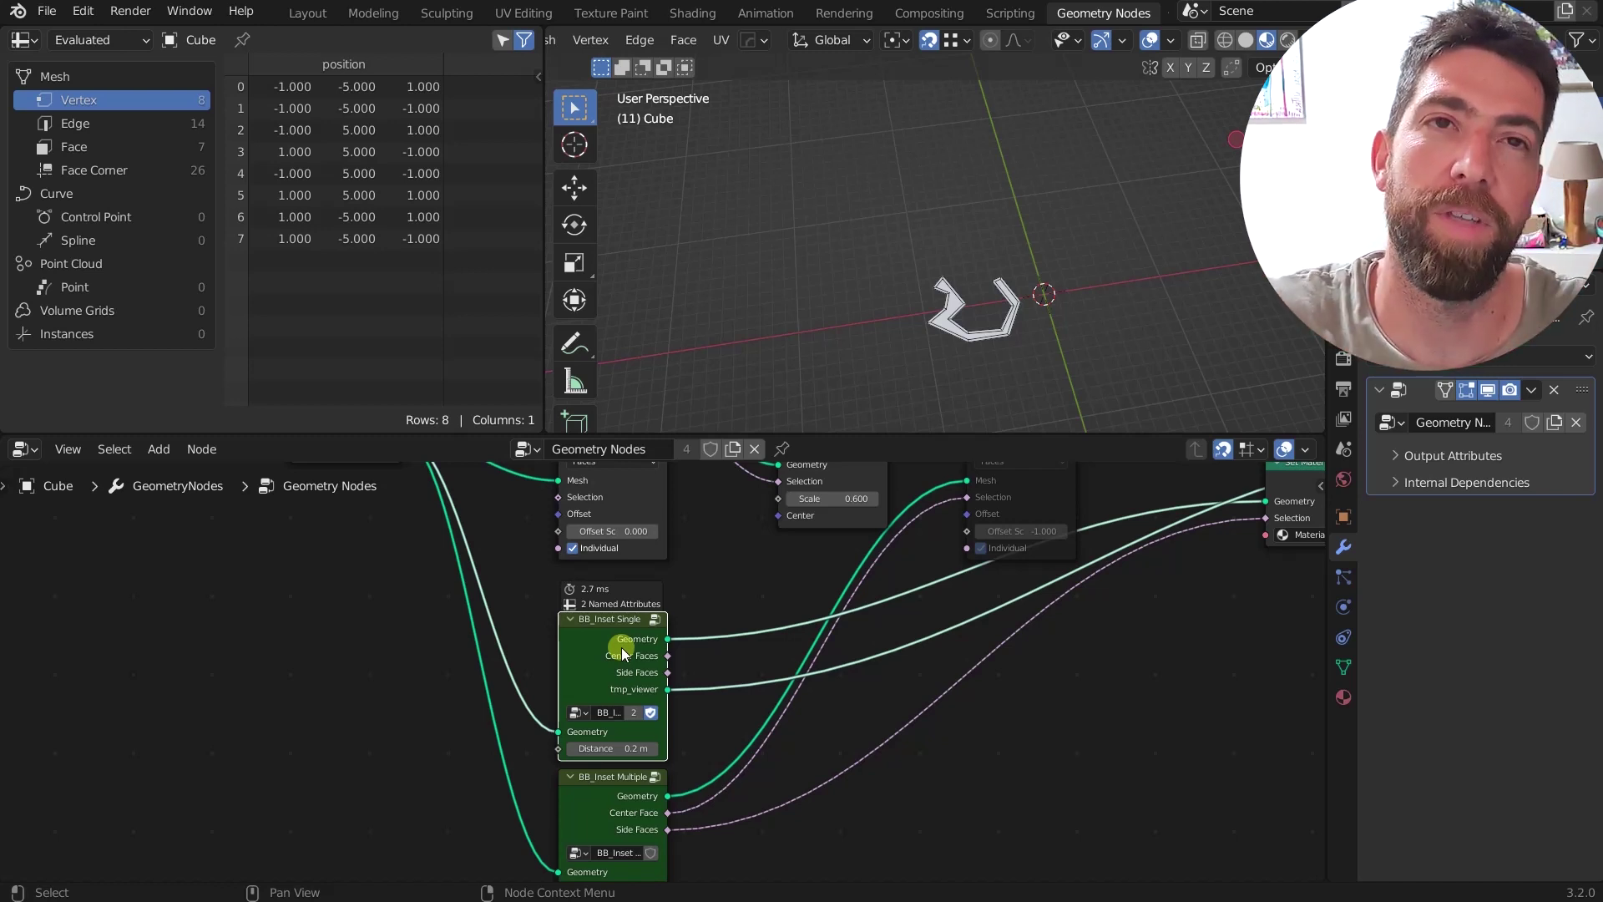
{"action": "scroll", "coordinate": [622, 648], "scroll_direction": "down", "scroll_amount": 3}
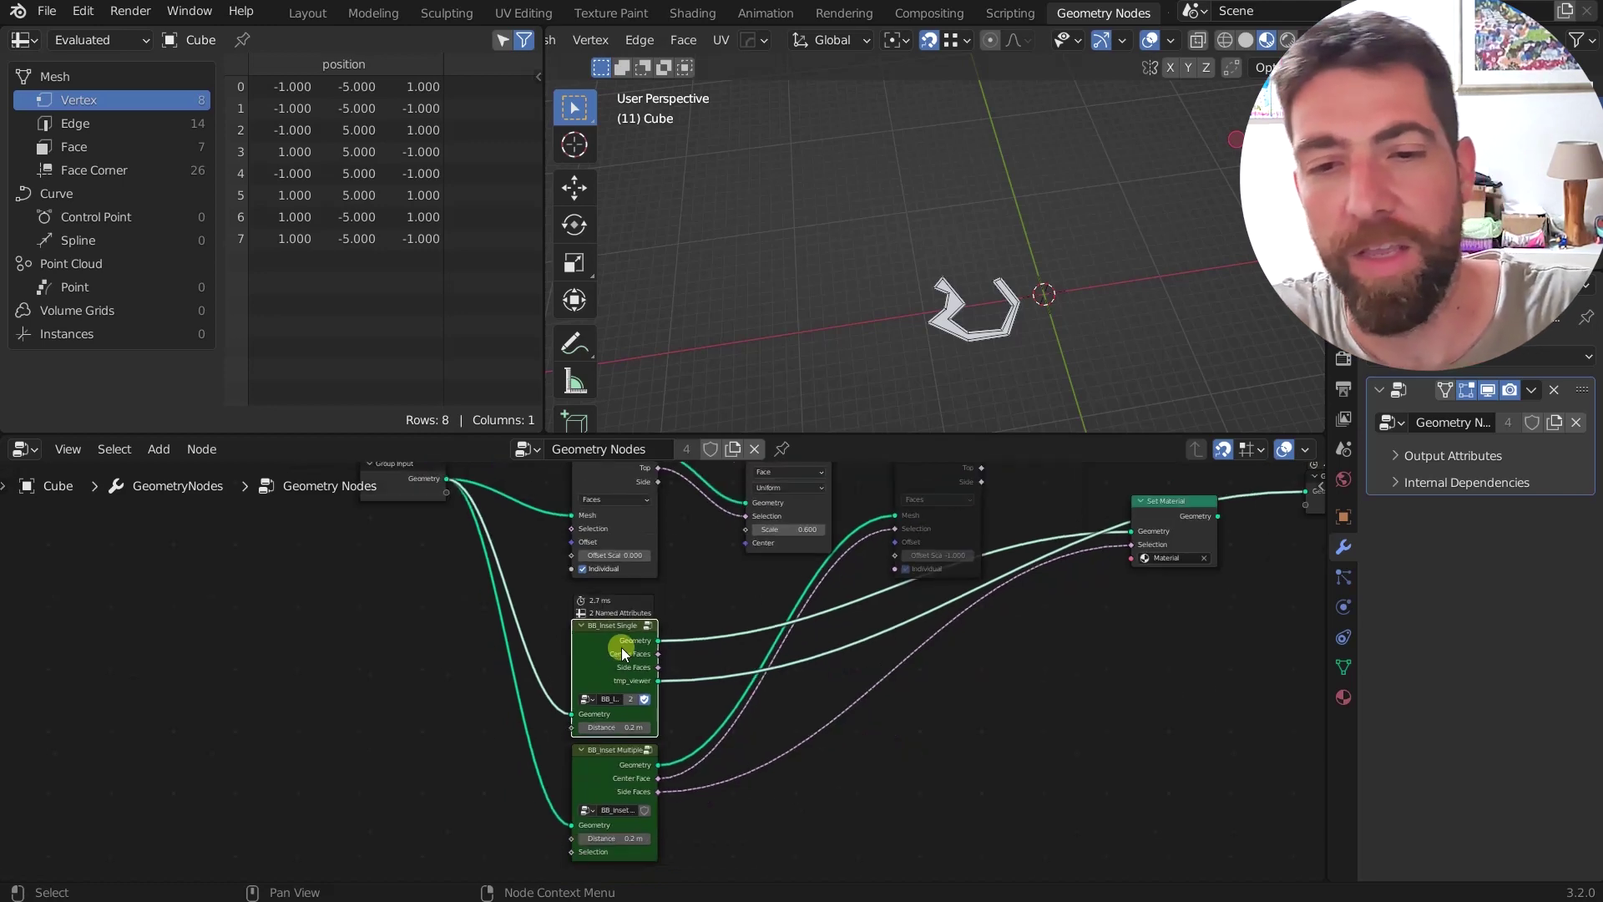
Step: Open the BB_Inset Multiple node group and look over its full grid of LoopHelp Inset nodes
{"action": "middle_click_drag", "start_coordinate": [630, 794], "coordinate": [628, 723]}
{"action": "left_click", "coordinate": [608, 688]}
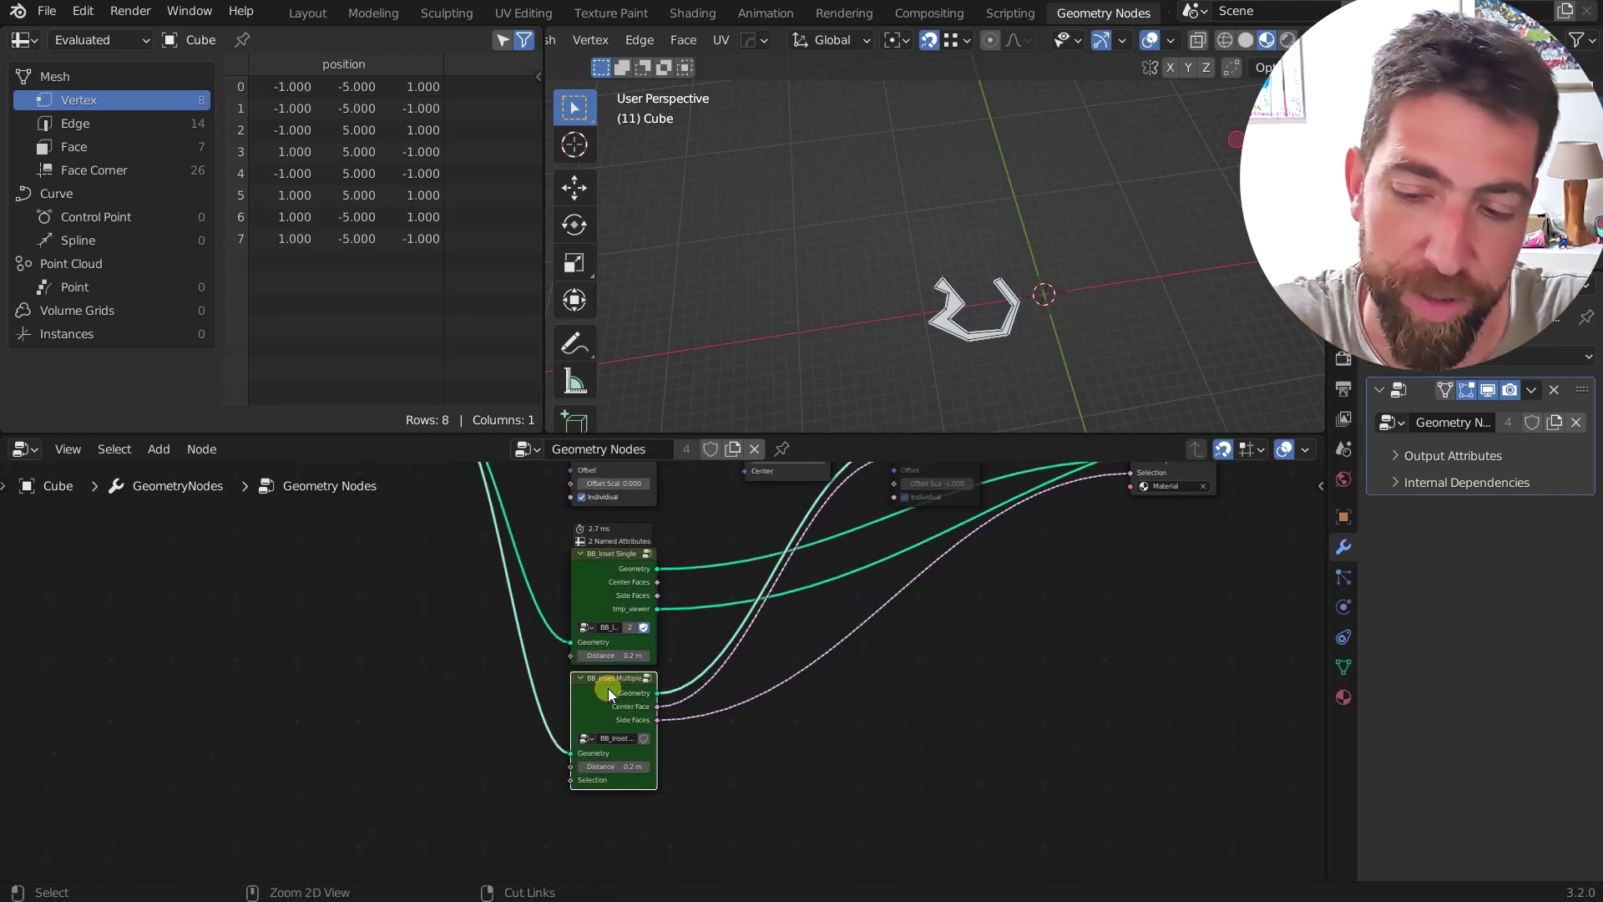
{"action": "key", "text": "Tab"}
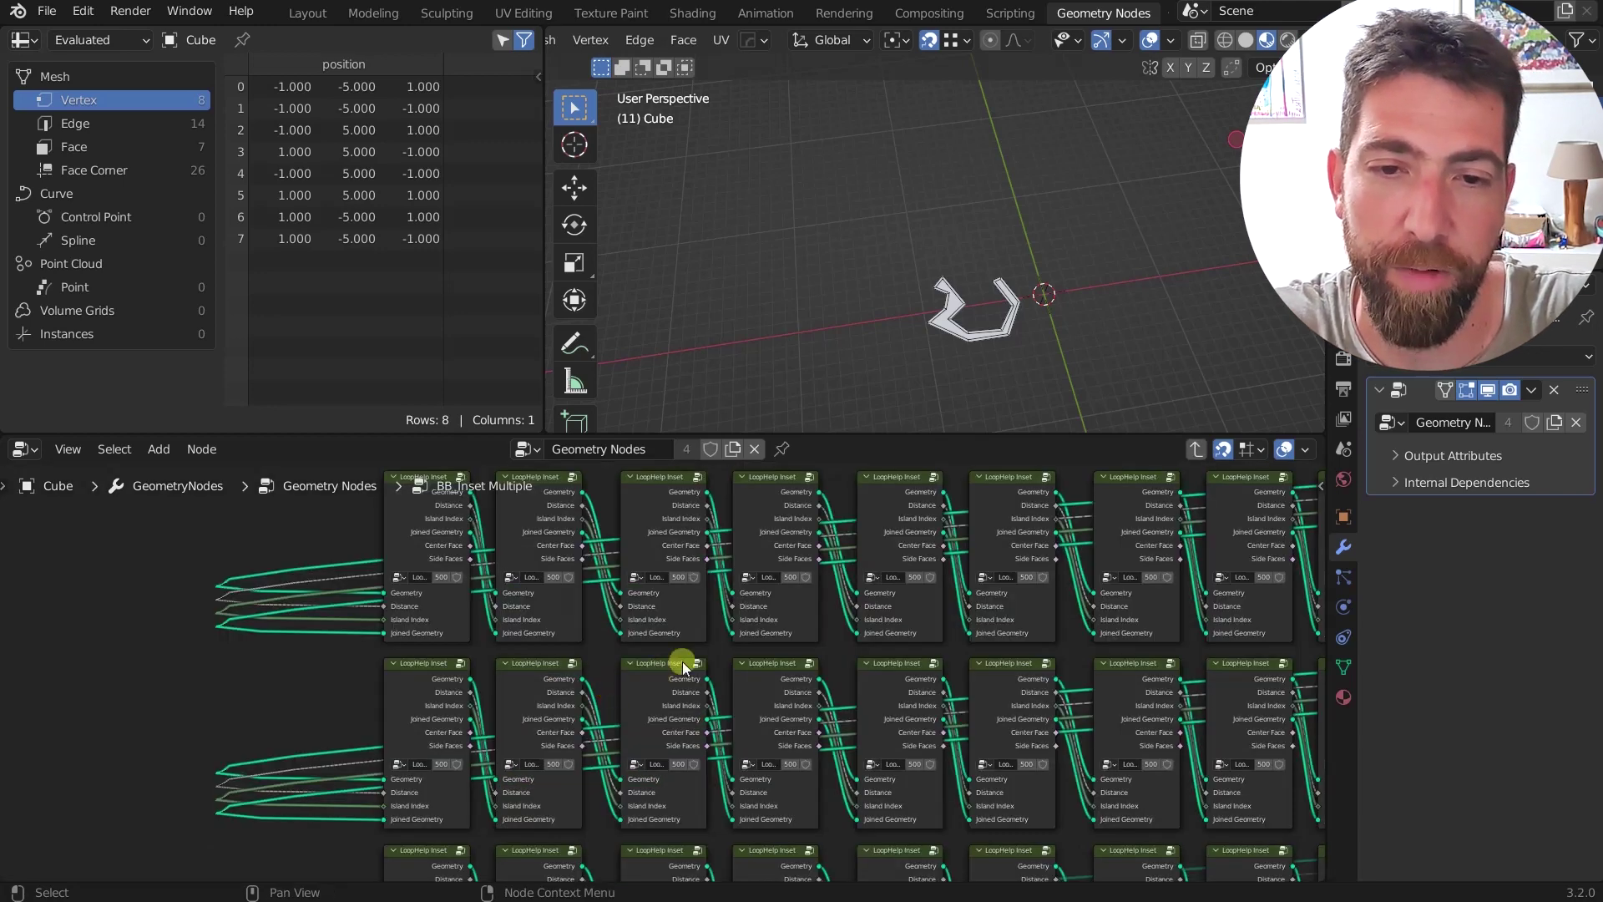
{"action": "scroll", "coordinate": [683, 643], "scroll_direction": "down", "scroll_amount": 5}
{"action": "scroll", "coordinate": [683, 643], "scroll_direction": "down", "scroll_amount": 8}
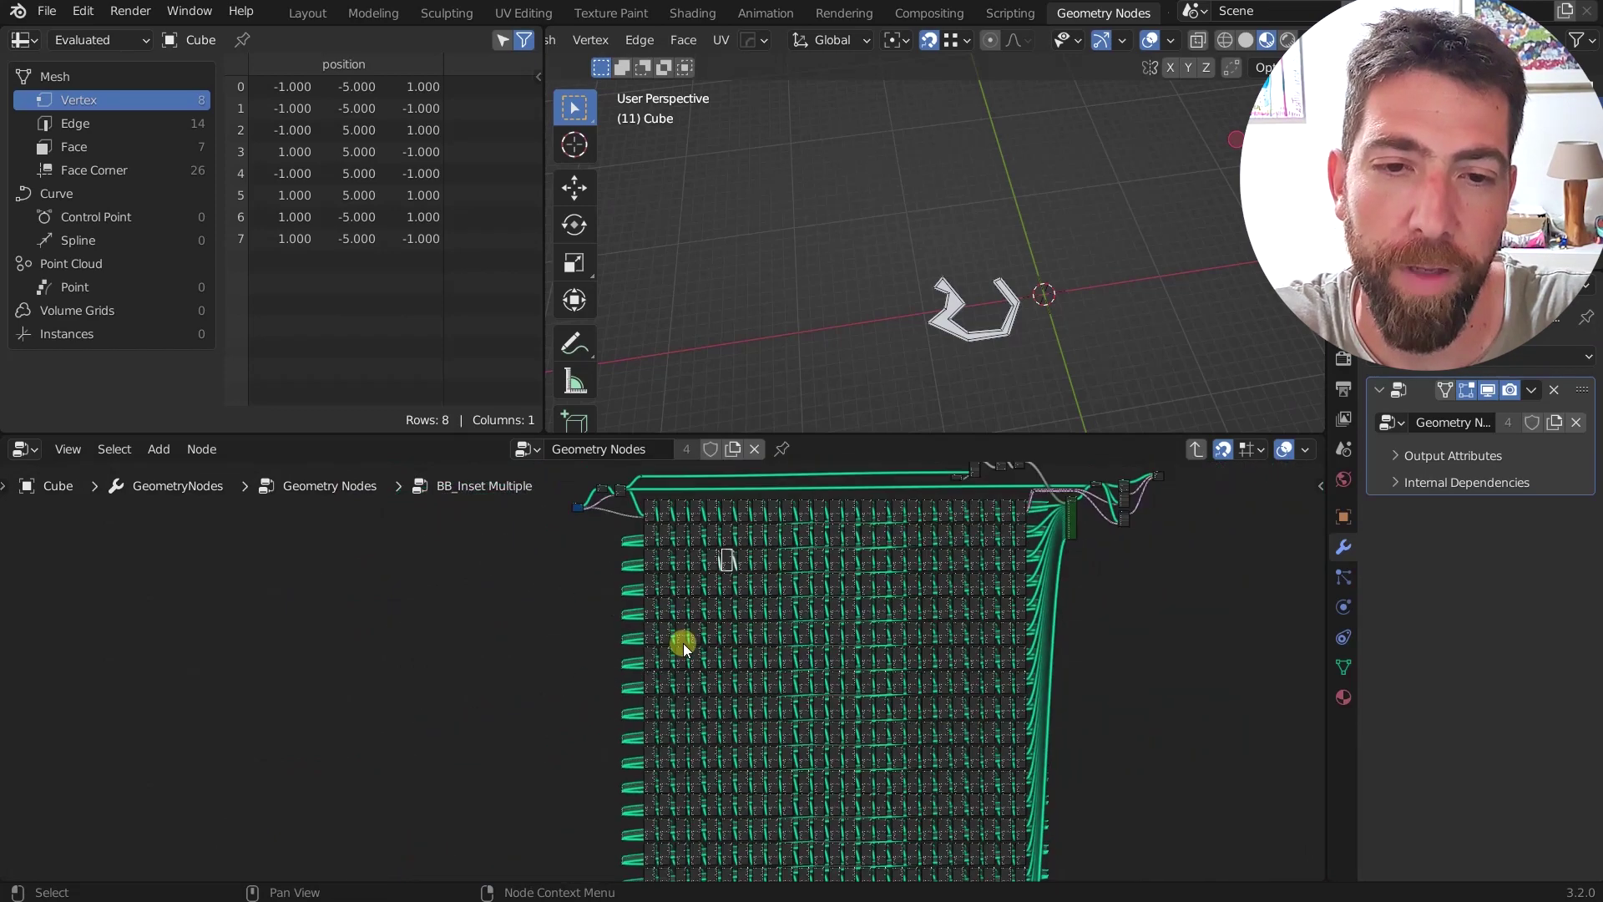
{"action": "middle_click_drag", "start_coordinate": [733, 716], "coordinate": [769, 654]}
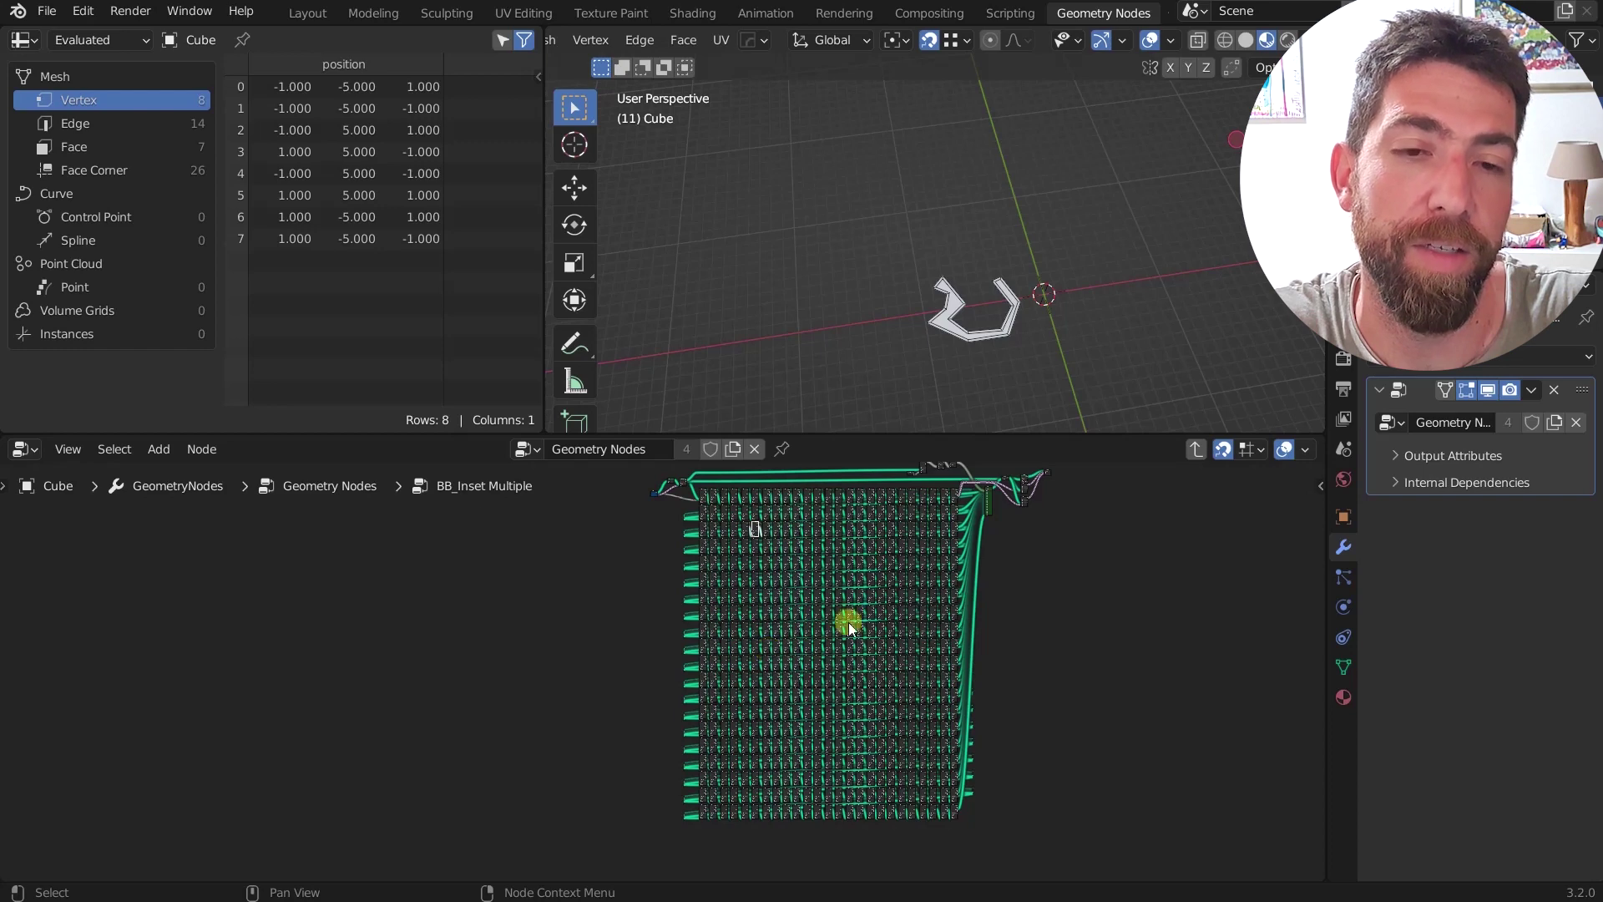
{"action": "middle_click_drag", "start_coordinate": [854, 619], "coordinate": [817, 626]}
{"action": "scroll", "coordinate": [943, 484], "scroll_direction": "up", "scroll_amount": 3}
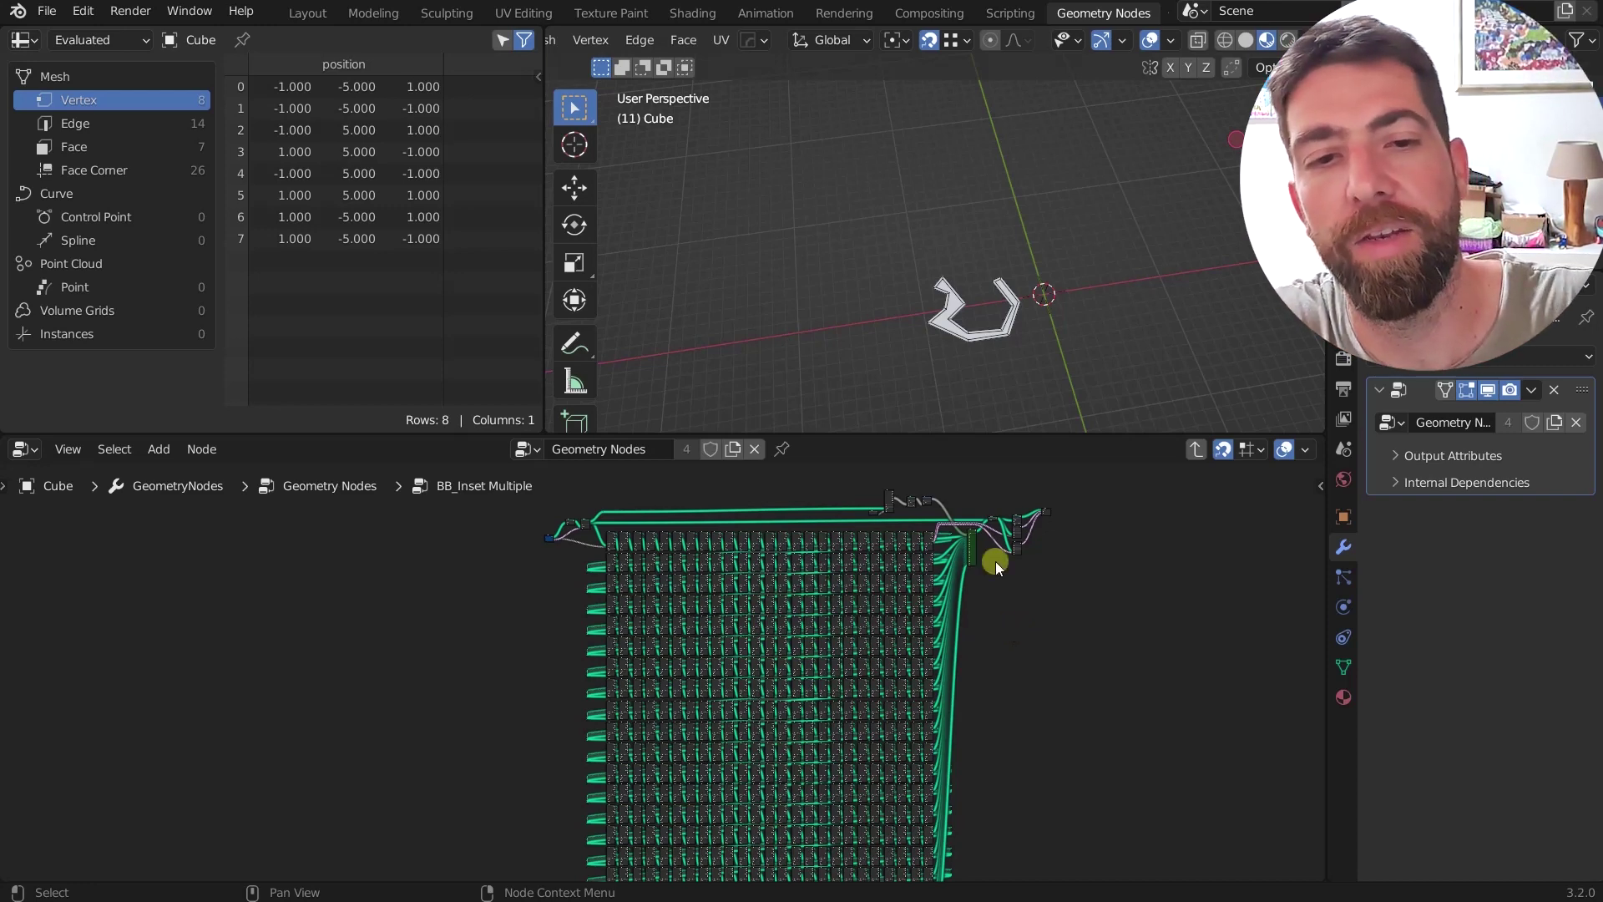
Step: Select the Mesh Island, Attribute Statistic, Divide and Ceil nodes above the grid and examine their link to the Switch 20 node
{"action": "scroll", "coordinate": [995, 562], "scroll_direction": "up", "scroll_amount": 2}
{"action": "scroll", "coordinate": [777, 575], "scroll_direction": "up", "scroll_amount": 5}
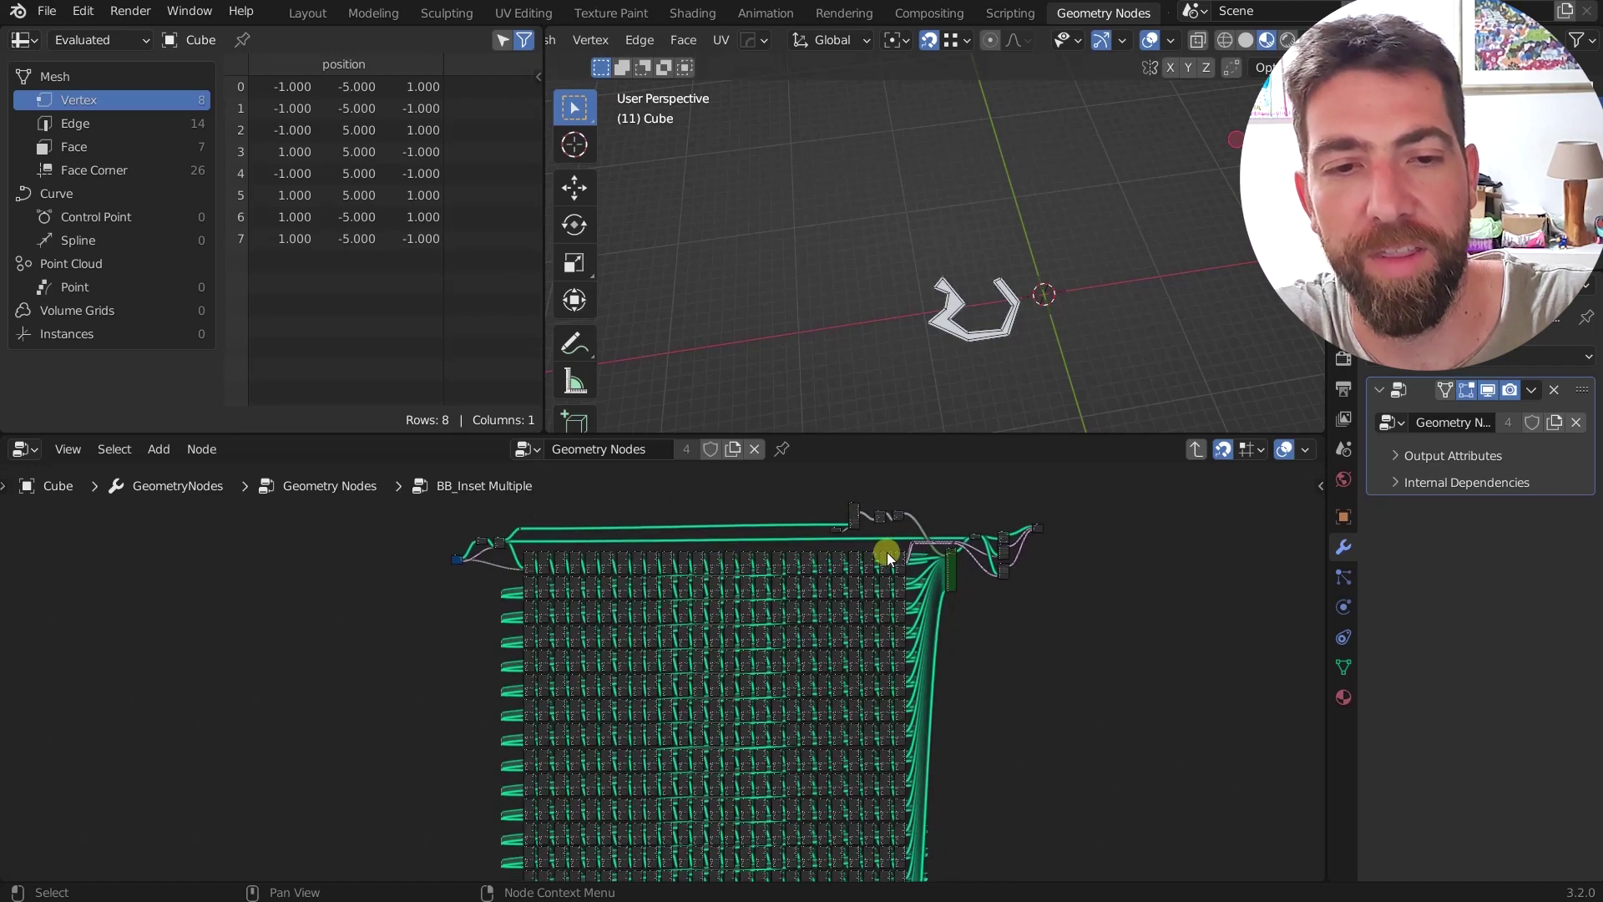
{"action": "middle_click_drag", "start_coordinate": [1006, 567], "coordinate": [939, 720]}
{"action": "scroll", "coordinate": [1014, 635], "scroll_direction": "up", "scroll_amount": 8}
{"action": "scroll", "coordinate": [1034, 720], "scroll_direction": "down", "scroll_amount": 2}
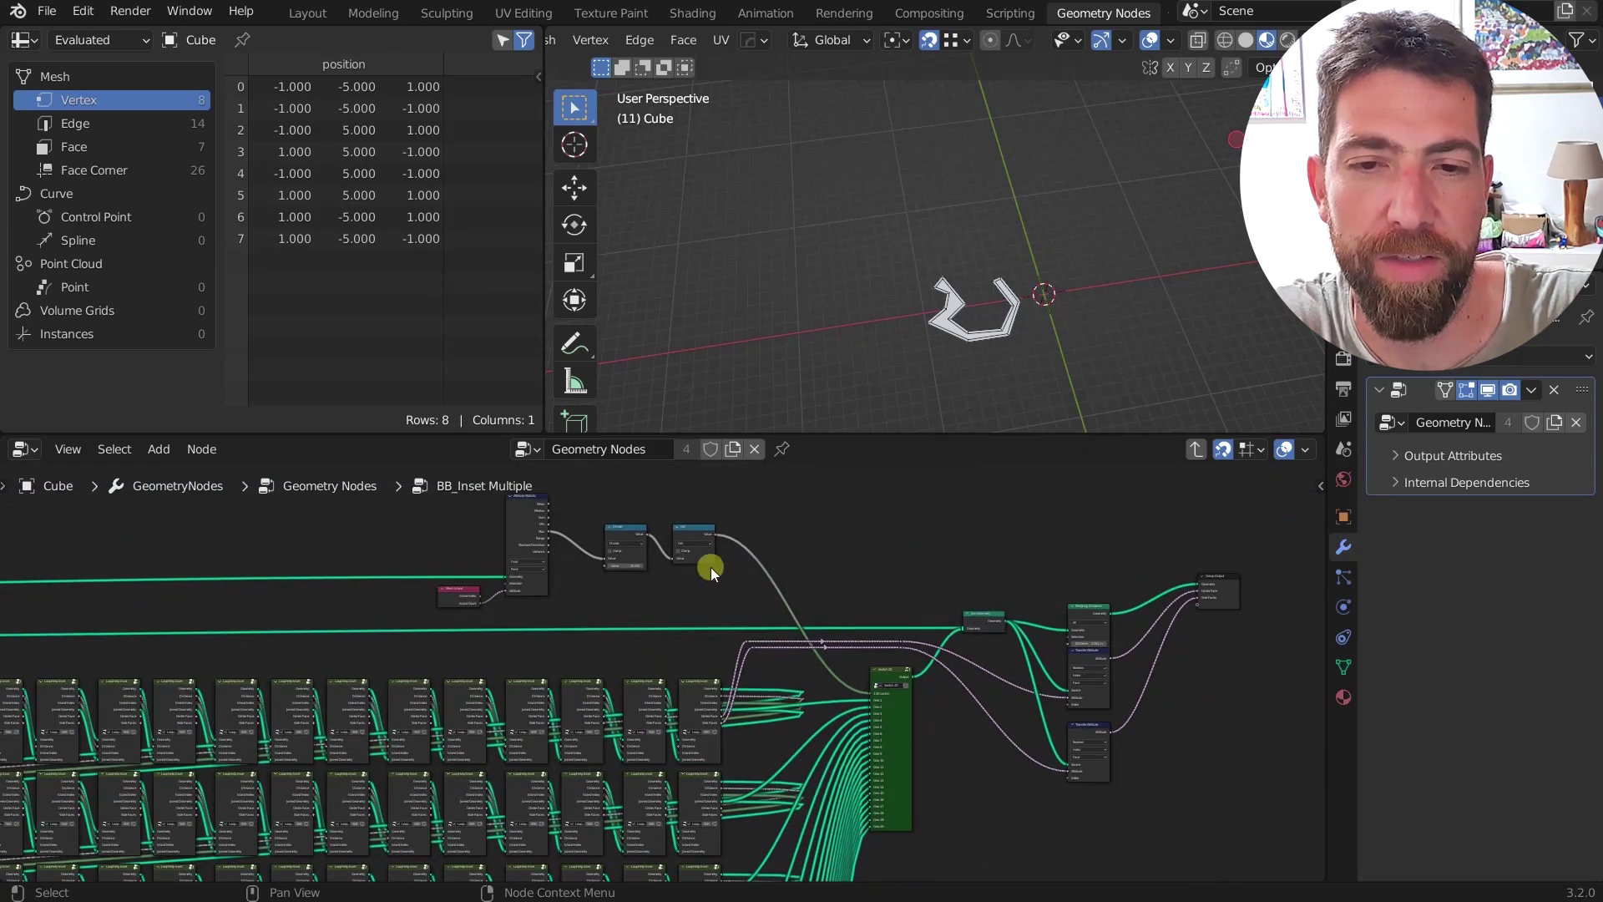
{"action": "scroll", "coordinate": [701, 537], "scroll_direction": "up", "scroll_amount": 3}
{"action": "scroll", "coordinate": [788, 663], "scroll_direction": "down", "scroll_amount": 4}
{"action": "left_click_drag", "start_coordinate": [724, 506], "coordinate": [511, 628]}
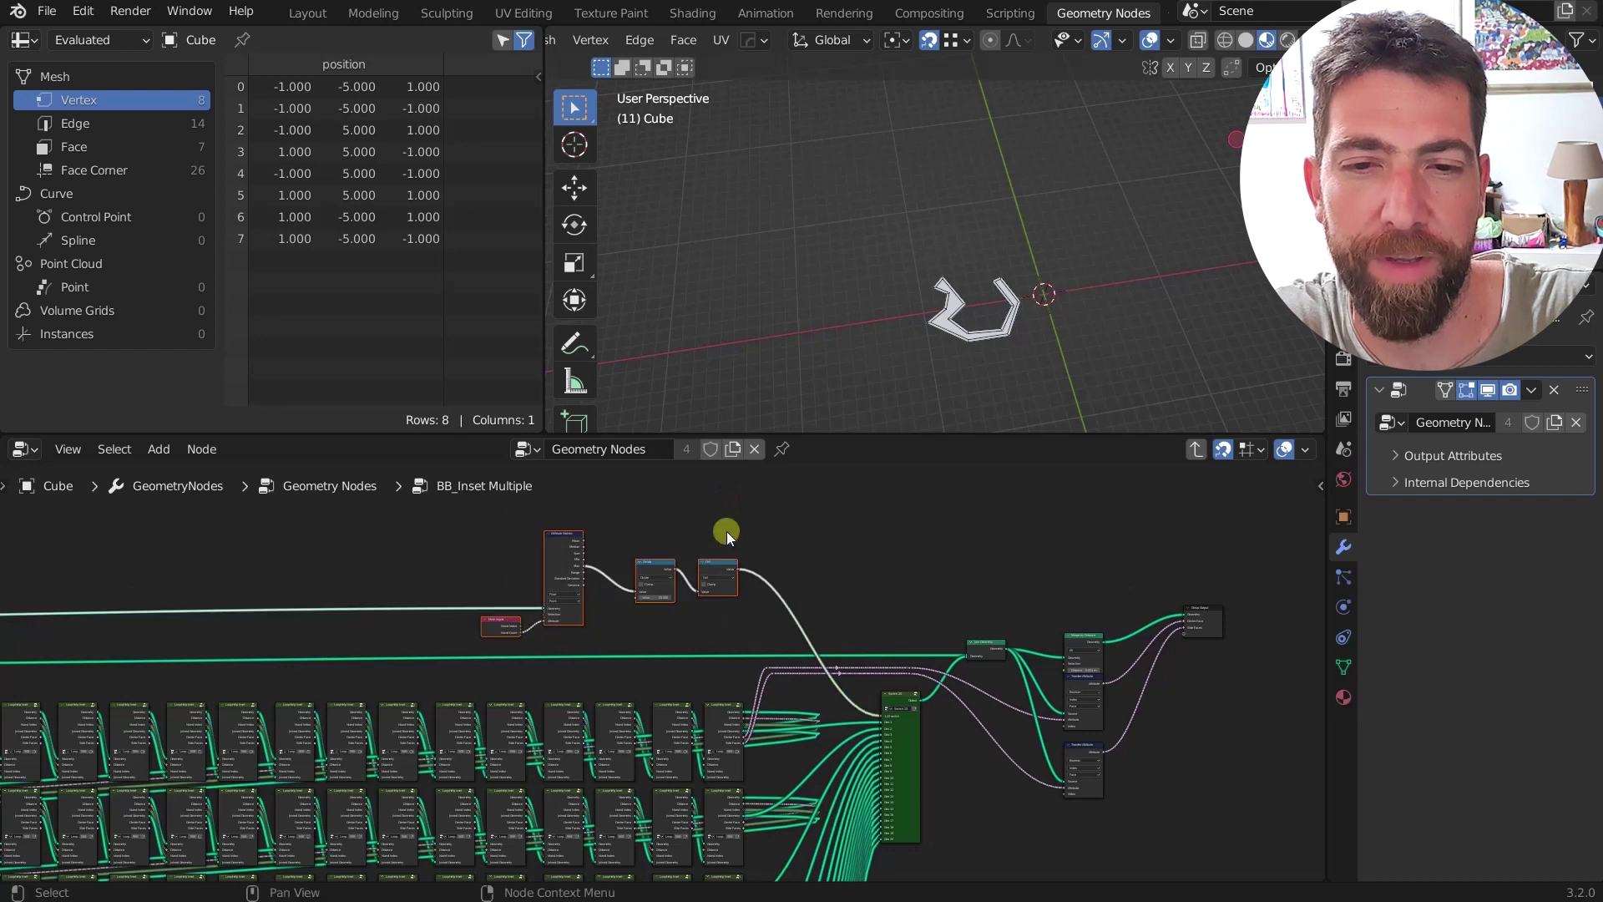
{"action": "middle_click_drag", "start_coordinate": [726, 532], "coordinate": [748, 533]}
{"action": "middle_click_drag", "start_coordinate": [841, 583], "coordinate": [823, 536]}
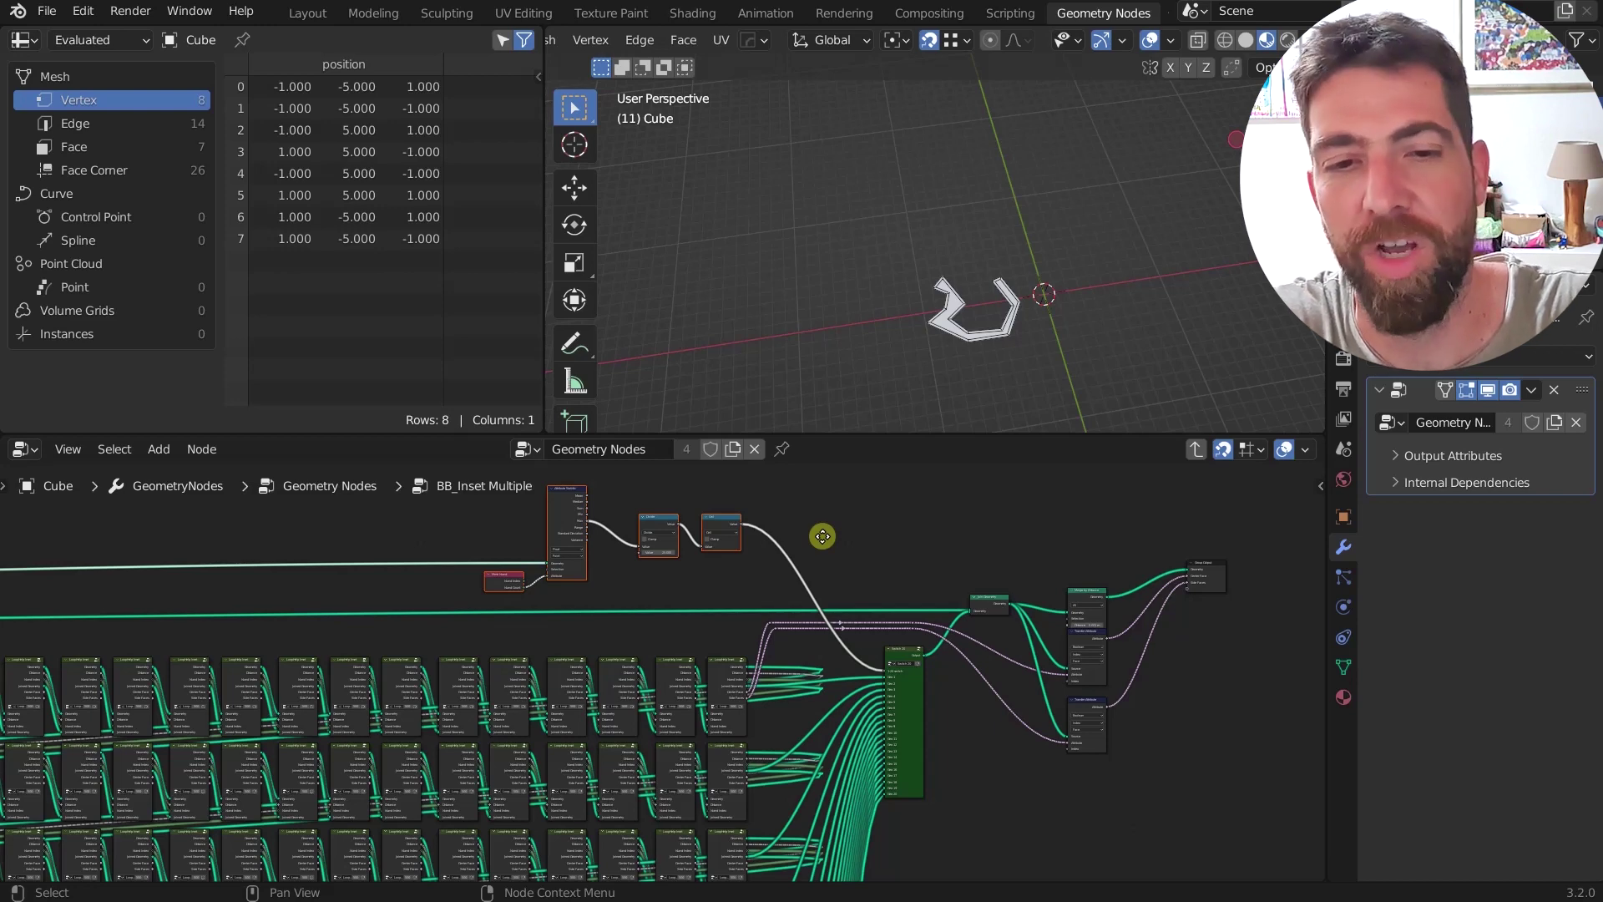
{"action": "scroll", "coordinate": [857, 622], "scroll_direction": "down", "scroll_amount": 2}
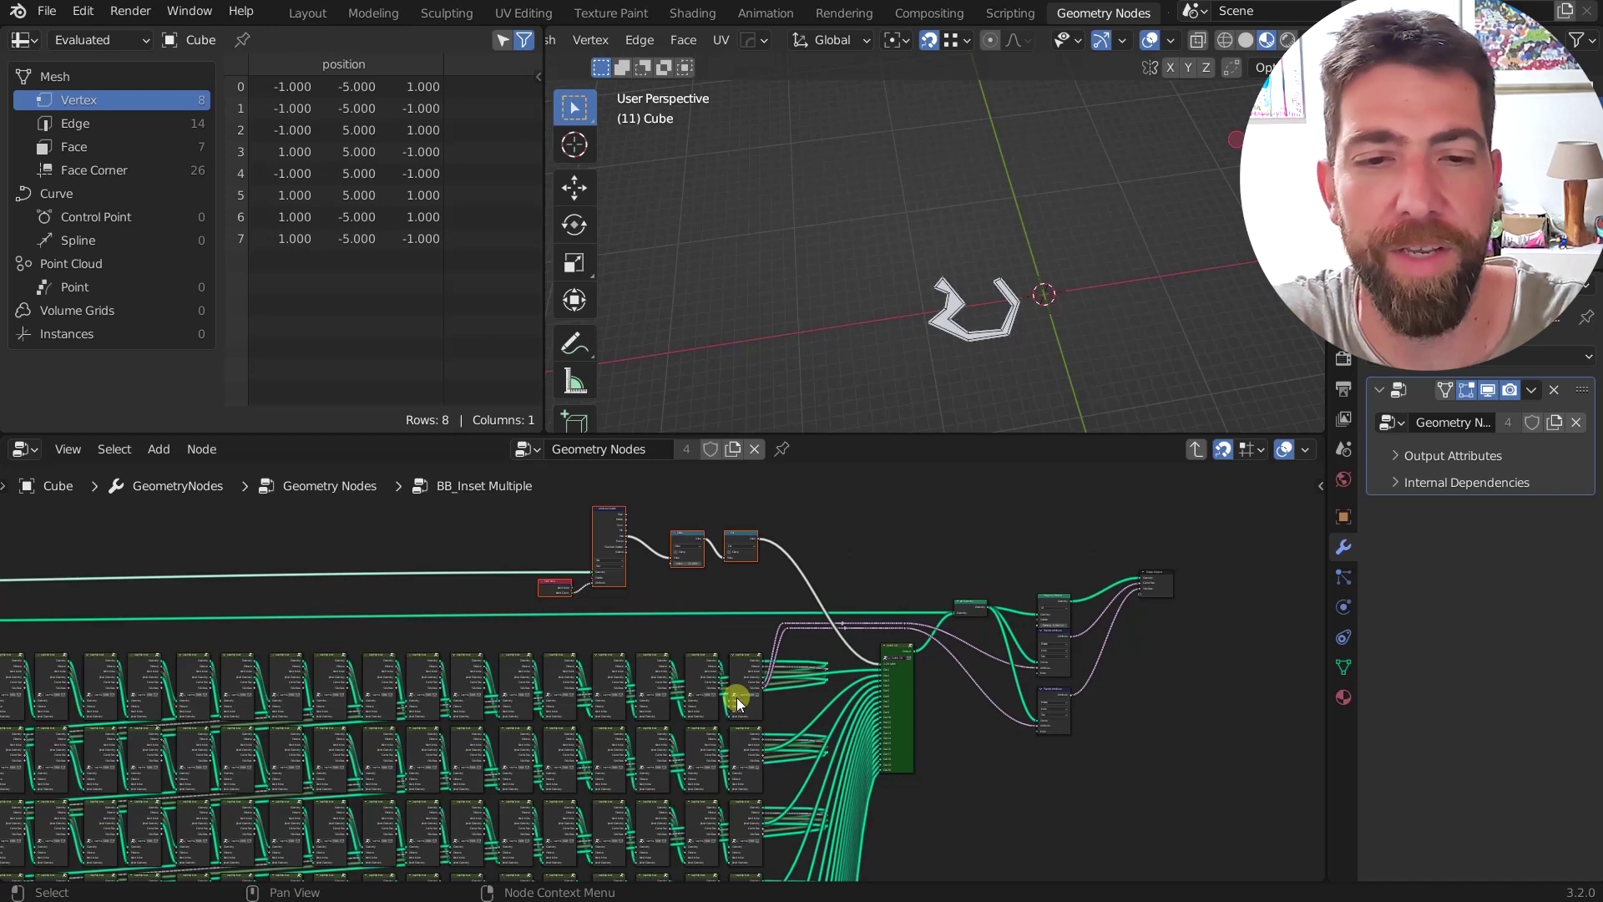
{"action": "middle_click_drag", "start_coordinate": [940, 720], "coordinate": [989, 726]}
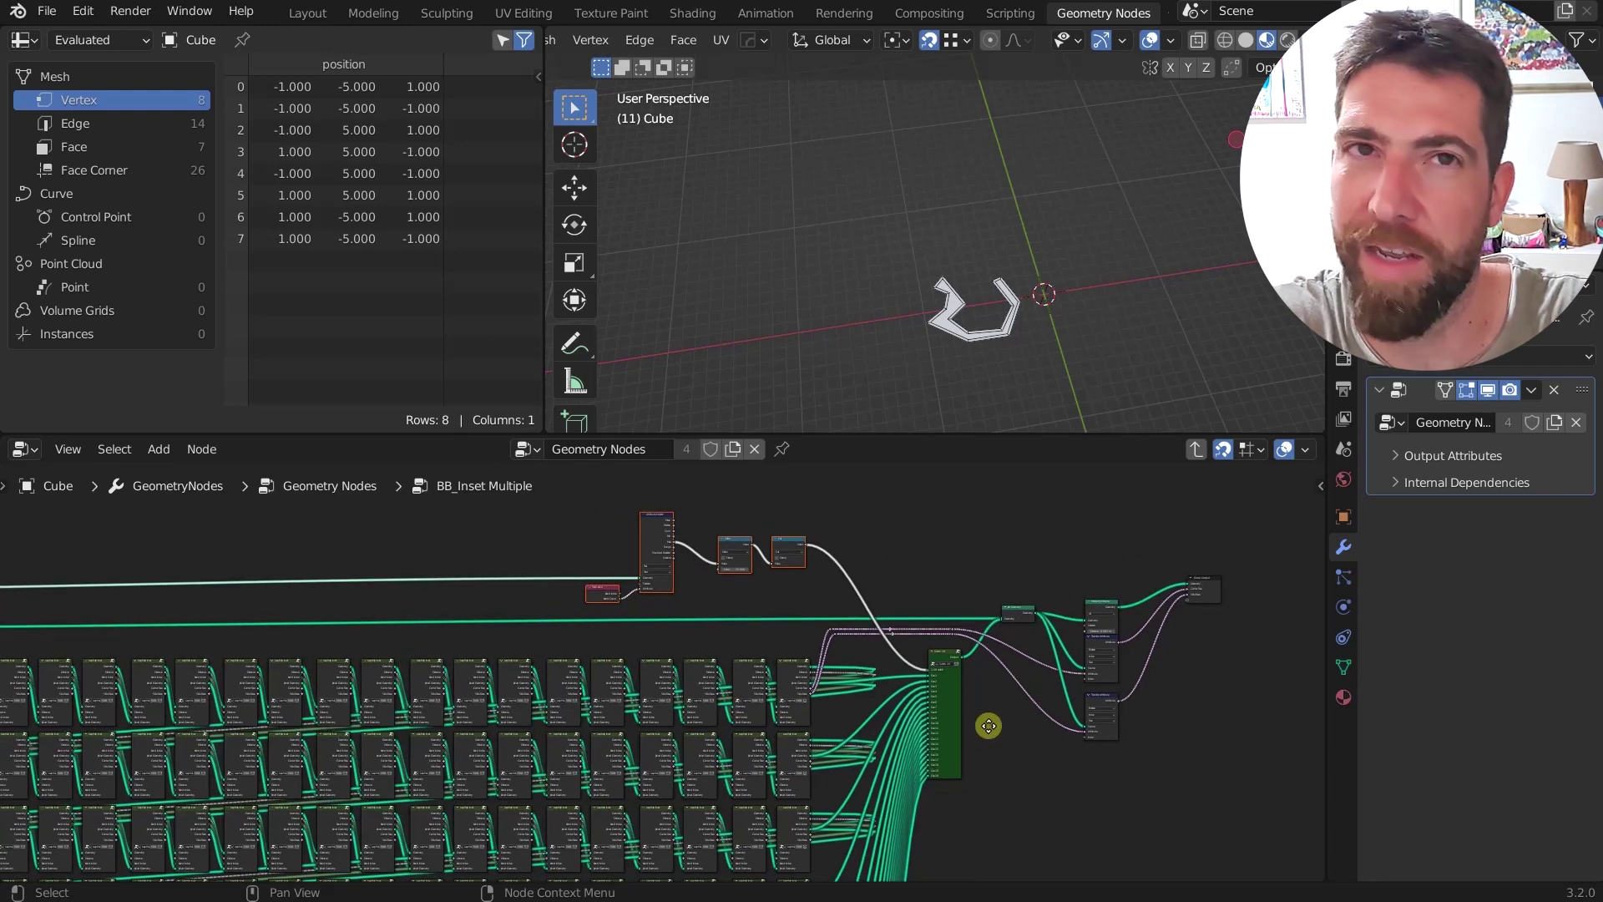
Step: Inspect the Attribute Statistic node and select the Divide node to follow its value into the Ceil node
{"action": "scroll", "coordinate": [665, 545], "scroll_direction": "up", "scroll_amount": 5}
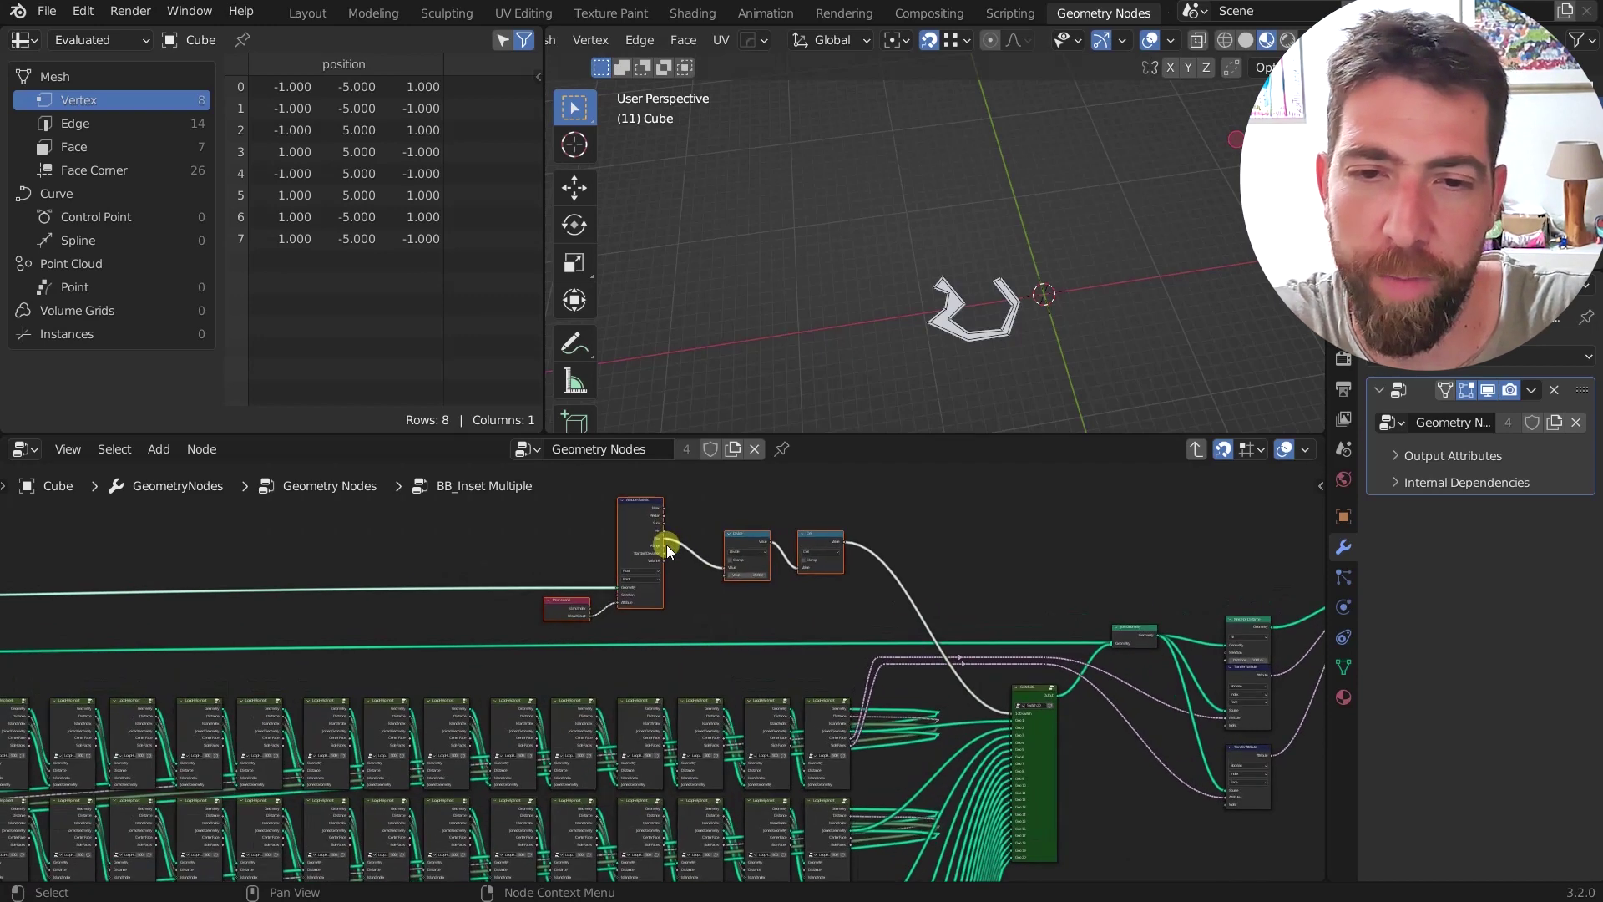
{"action": "scroll", "coordinate": [643, 541], "scroll_direction": "down", "scroll_amount": 2}
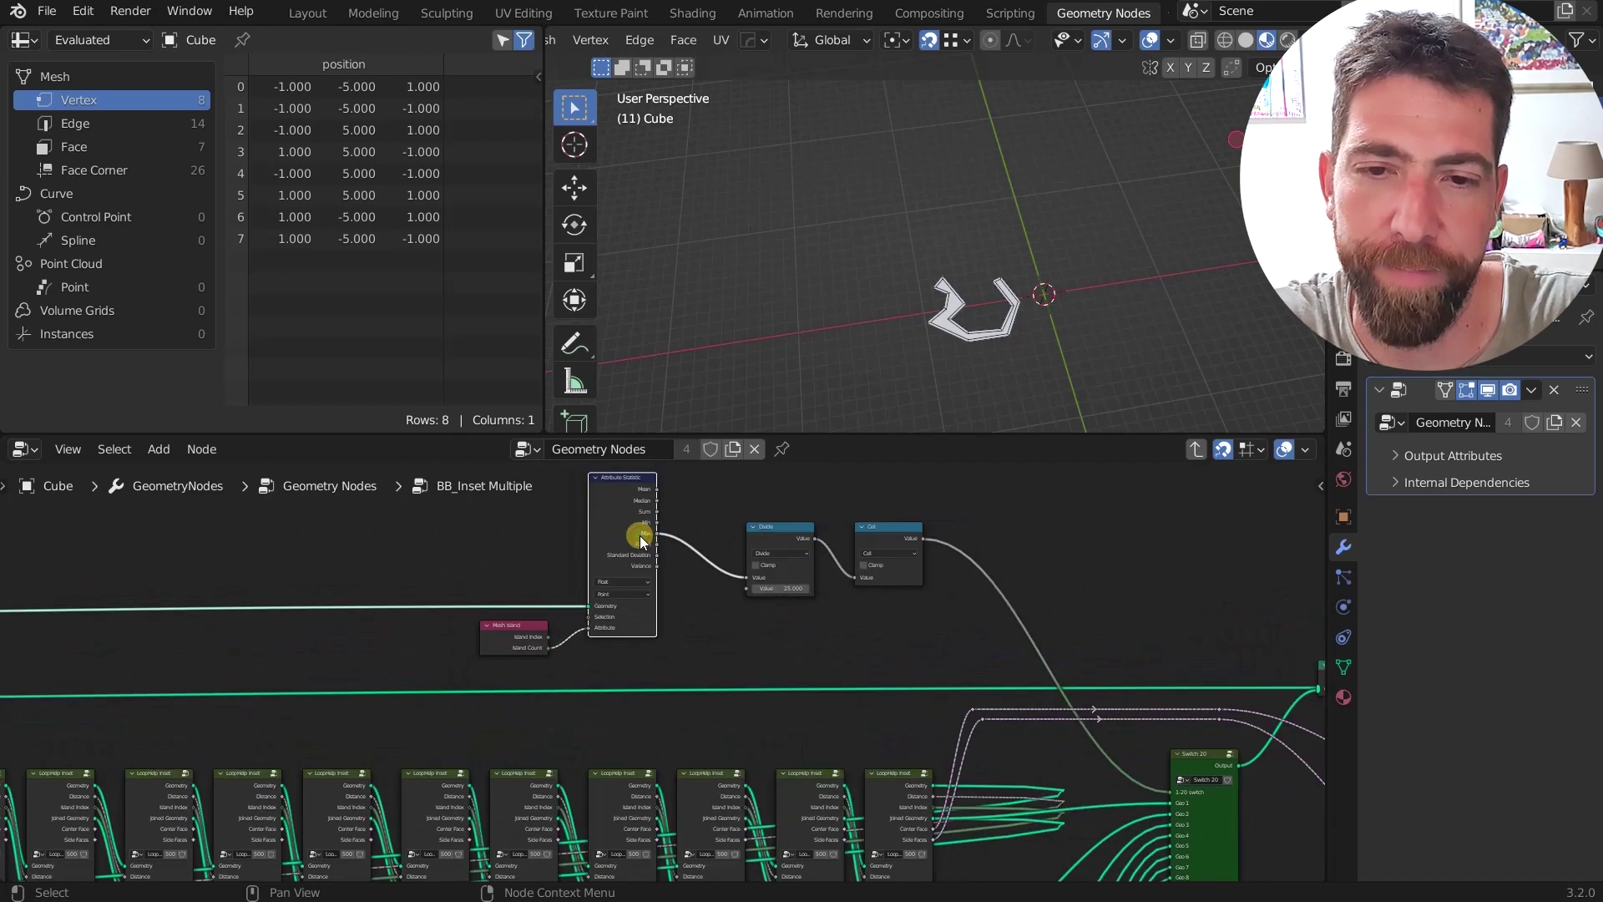
{"action": "left_click", "coordinate": [768, 536]}
{"action": "scroll", "coordinate": [773, 576], "scroll_direction": "up", "scroll_amount": 1}
{"action": "scroll", "coordinate": [907, 522], "scroll_direction": "down", "scroll_amount": 6}
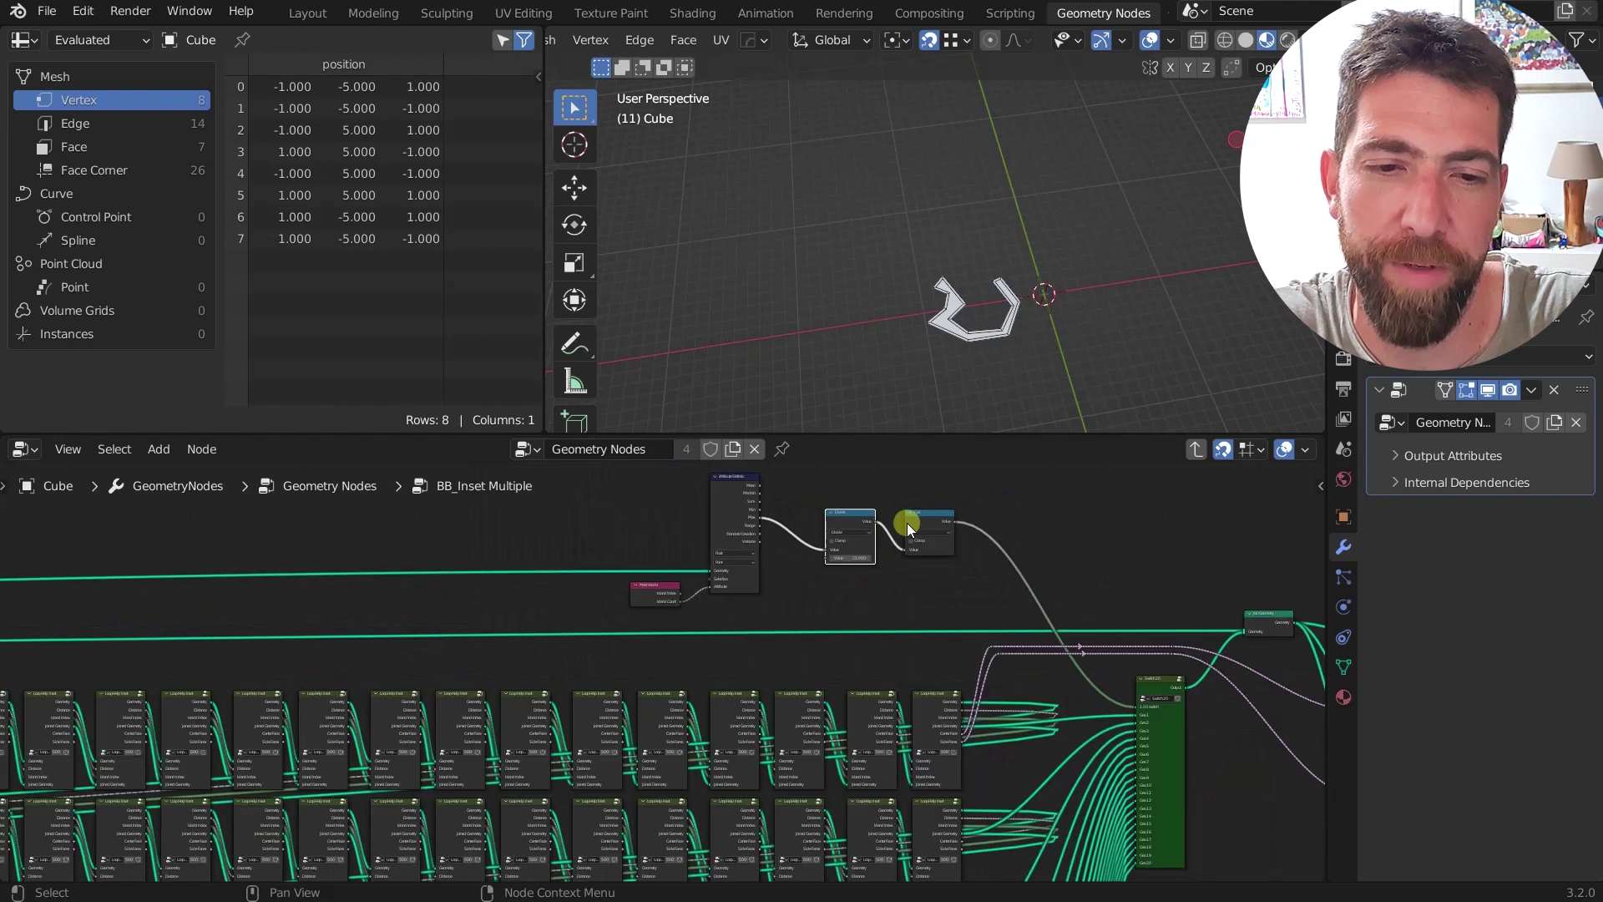
{"action": "middle_click_drag", "start_coordinate": [830, 609], "coordinate": [773, 616]}
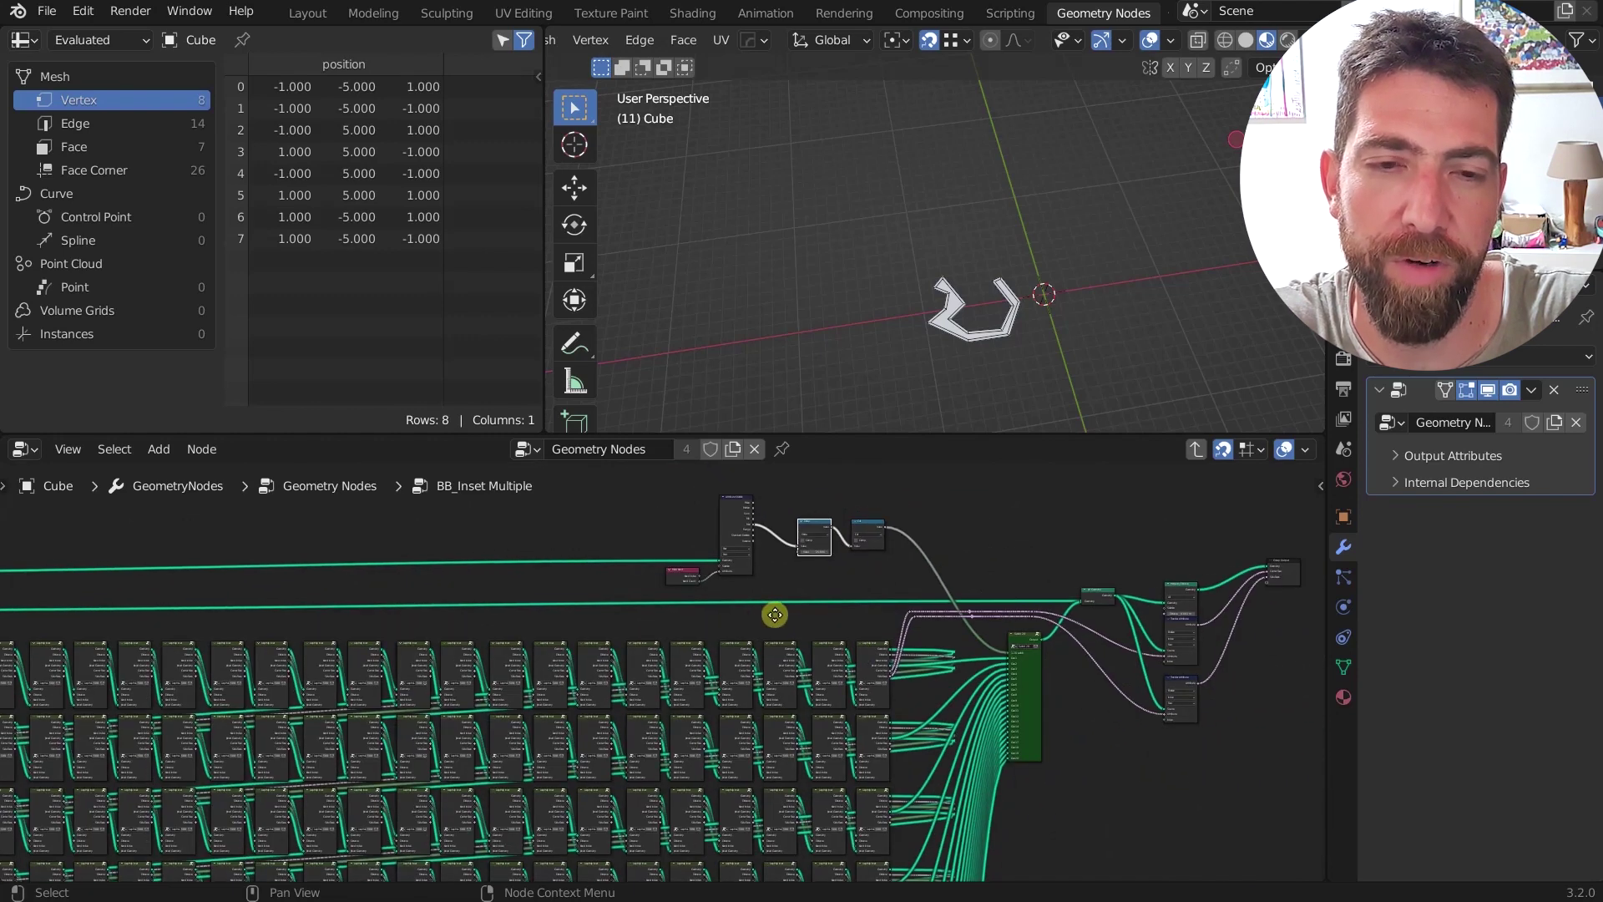
Step: Select the Switch 20 node and examine its 1-20 switch input and the Geo inputs fed by the LoopHelp Inset rows
{"action": "scroll", "coordinate": [920, 544], "scroll_direction": "up", "scroll_amount": 5}
{"action": "middle_click_drag", "start_coordinate": [919, 544], "coordinate": [755, 485]}
{"action": "scroll", "coordinate": [899, 606], "scroll_direction": "up", "scroll_amount": 4}
{"action": "scroll", "coordinate": [899, 606], "scroll_direction": "up", "scroll_amount": 1}
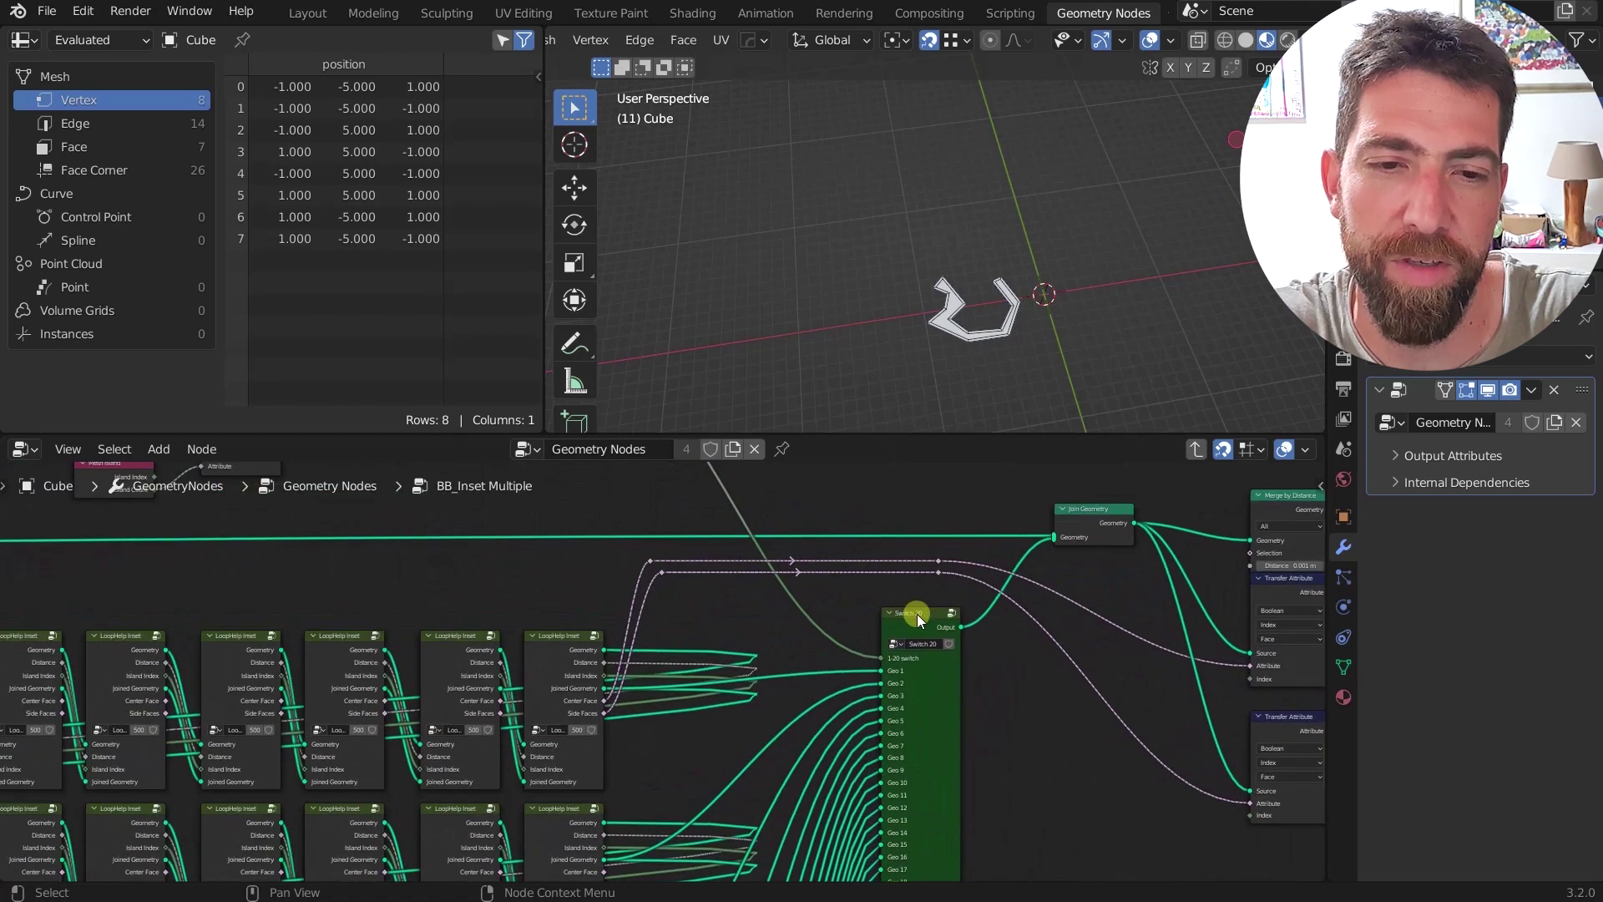
{"action": "middle_click_drag", "start_coordinate": [939, 626], "coordinate": [858, 559]}
{"action": "scroll", "coordinate": [858, 559], "scroll_direction": "down", "scroll_amount": 1}
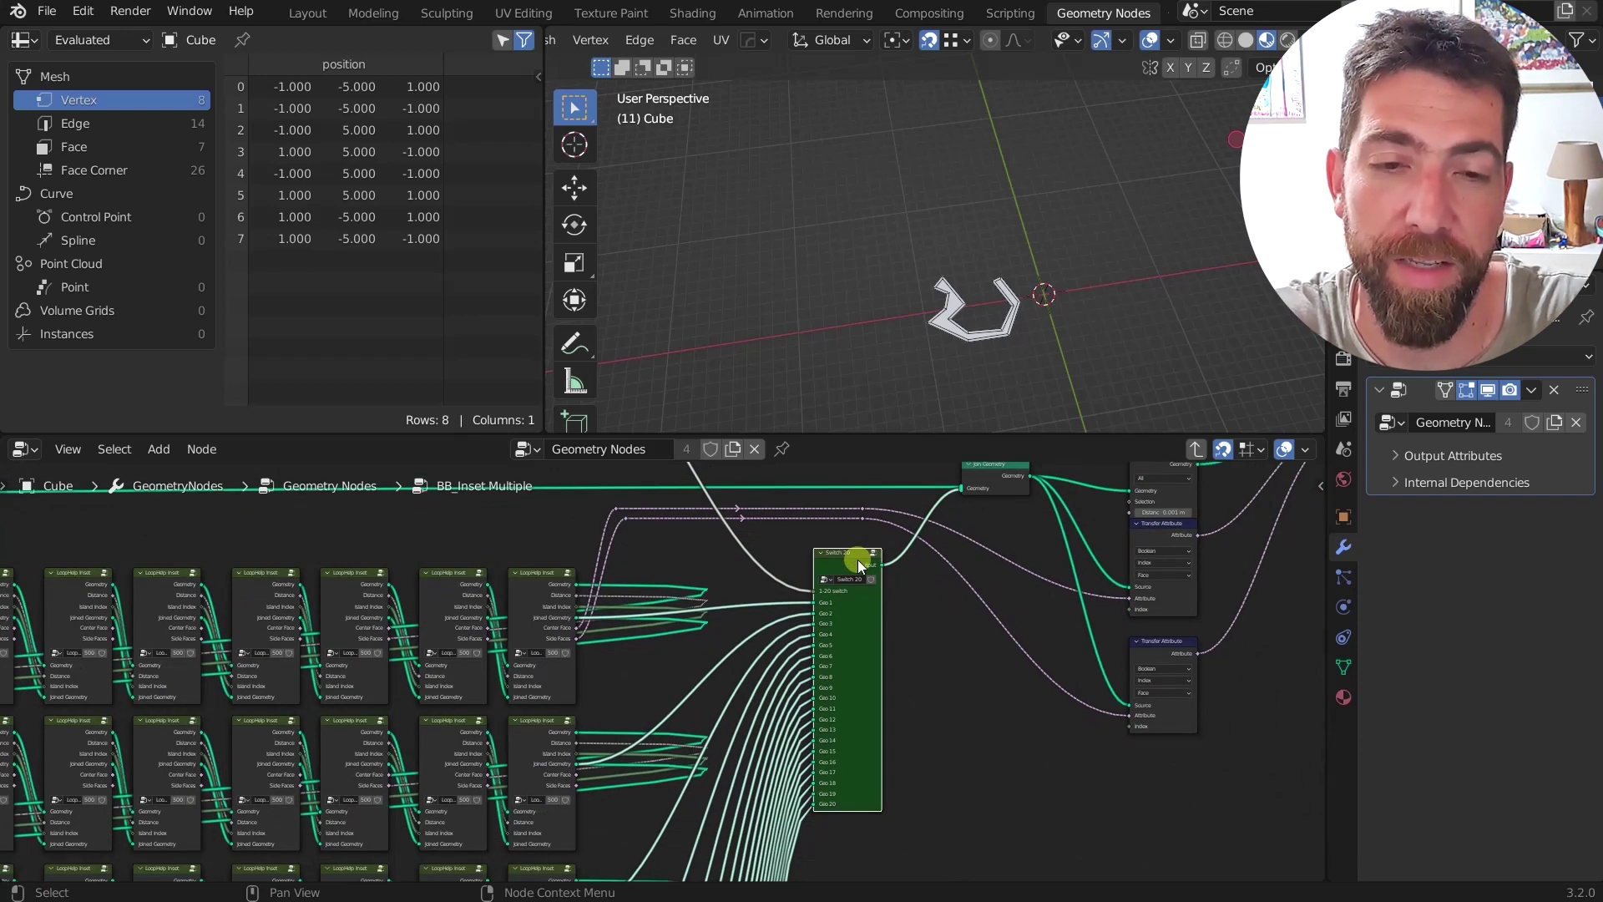
{"action": "middle_click_drag", "start_coordinate": [860, 566], "coordinate": [855, 647]}
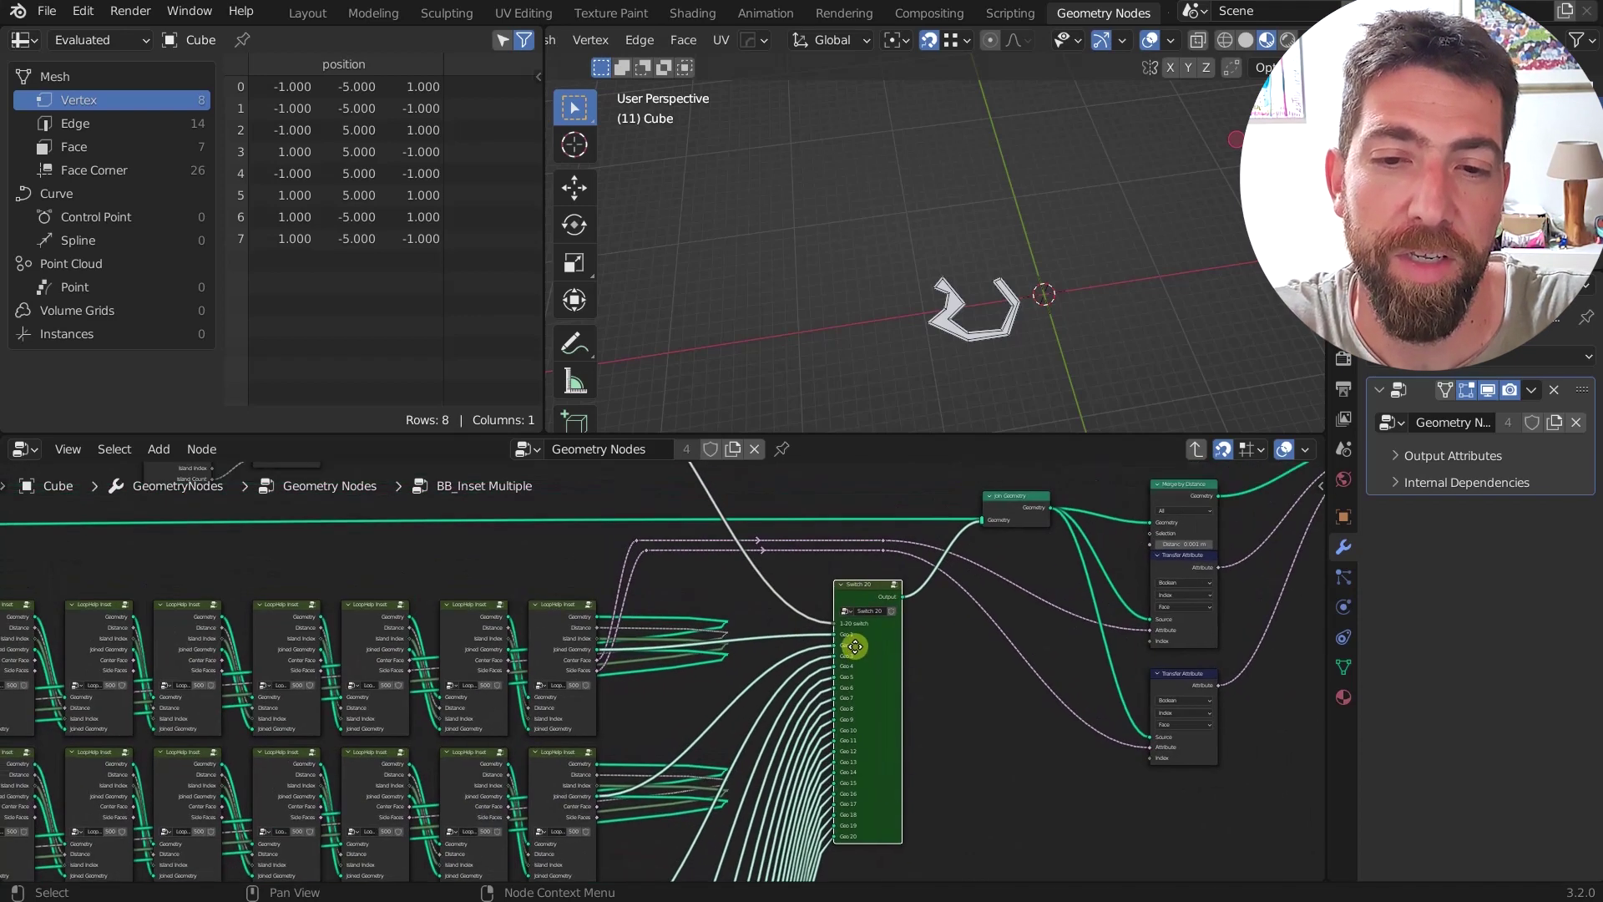
{"action": "scroll", "coordinate": [855, 646], "scroll_direction": "up", "scroll_amount": 2}
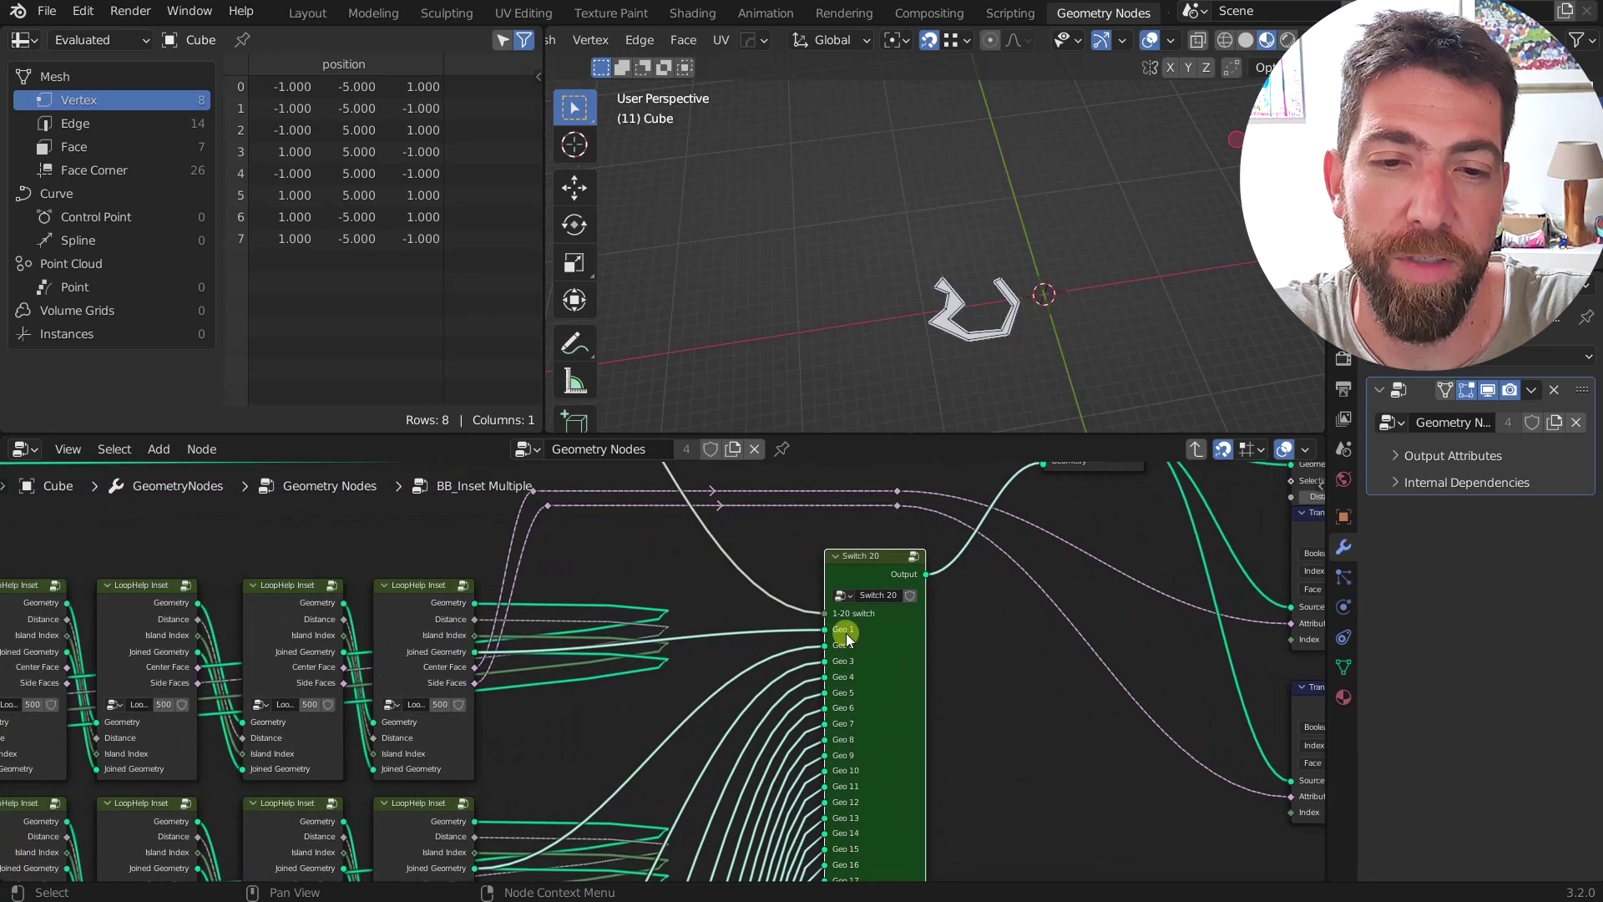
{"action": "scroll", "coordinate": [810, 650], "scroll_direction": "down", "scroll_amount": 1}
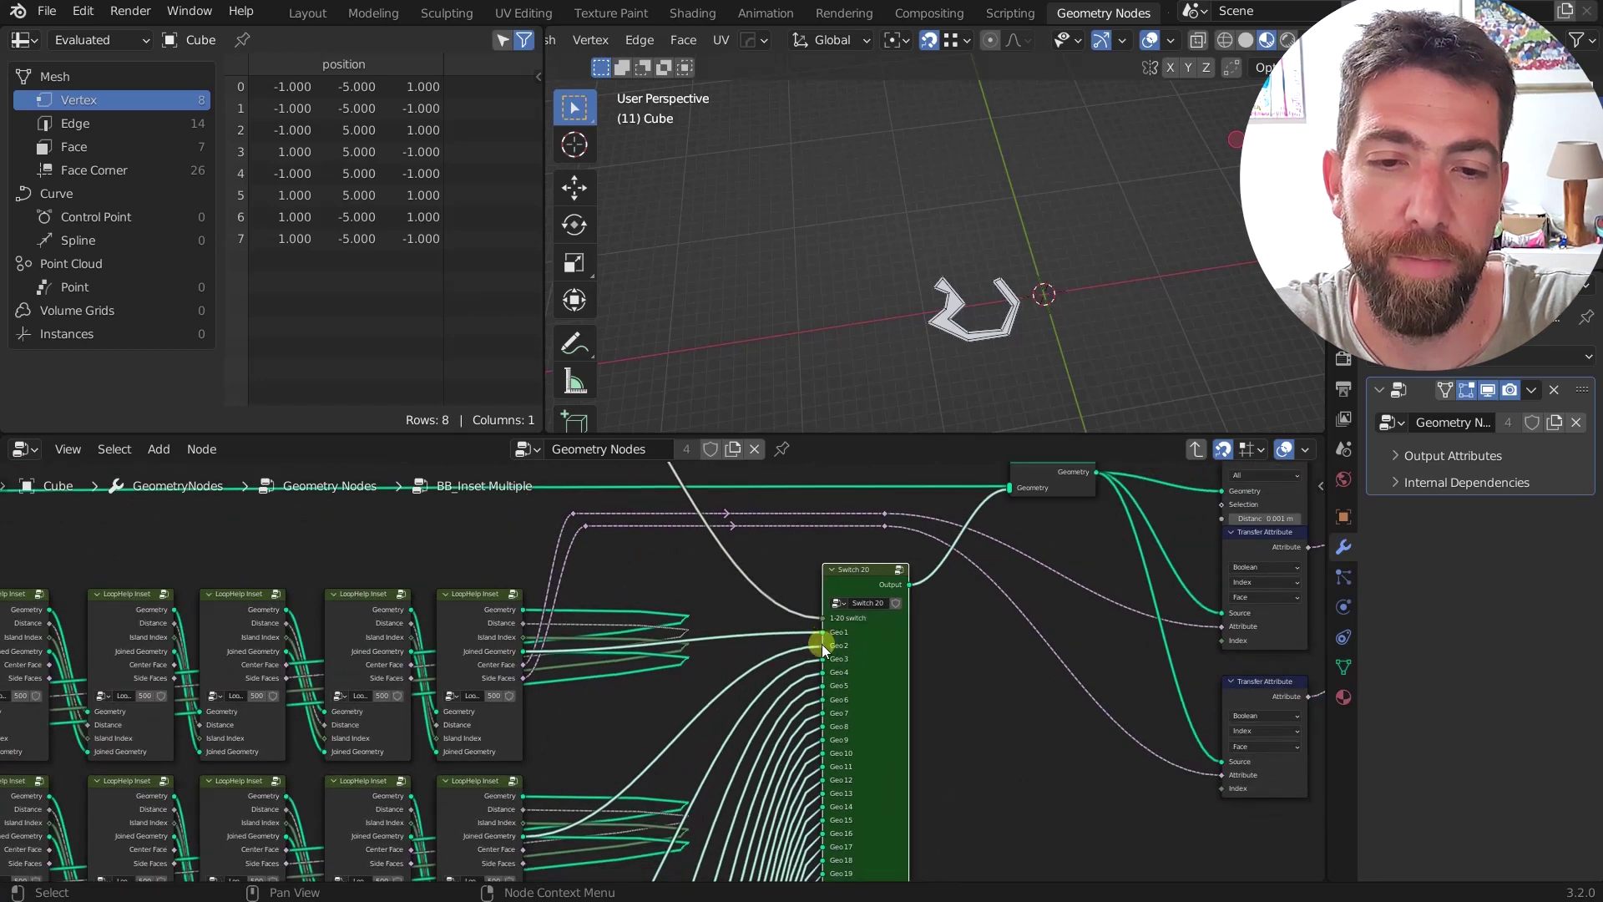
{"action": "scroll", "coordinate": [825, 649], "scroll_direction": "down", "scroll_amount": 1}
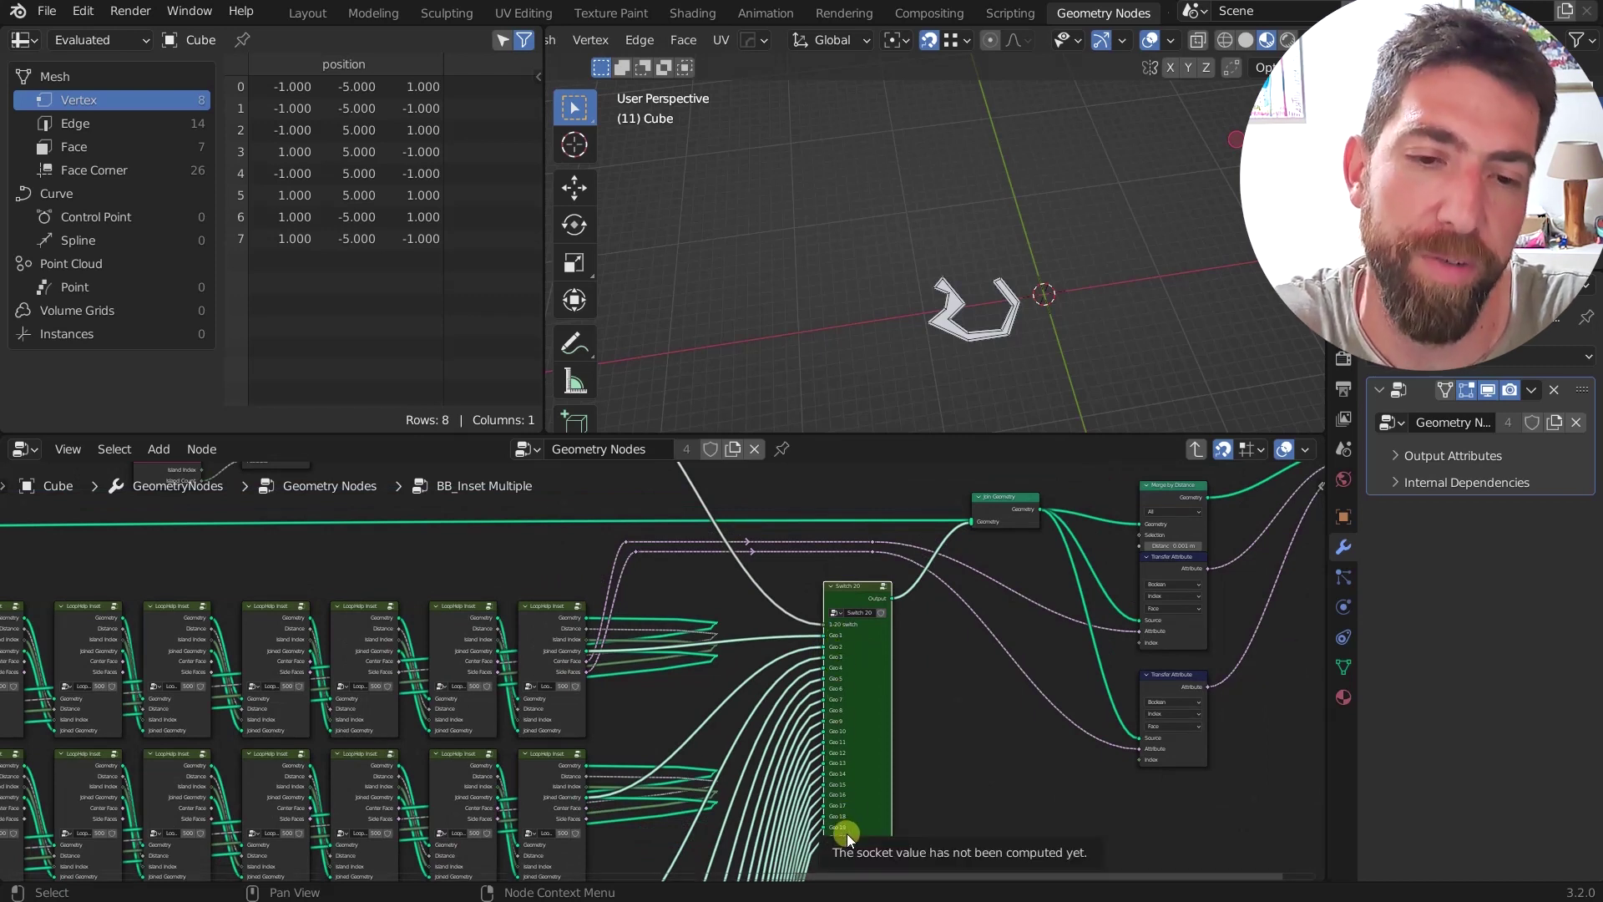
{"action": "scroll", "coordinate": [859, 742], "scroll_direction": "down", "scroll_amount": 4}
{"action": "middle_click_drag", "start_coordinate": [859, 742], "coordinate": [678, 749]}
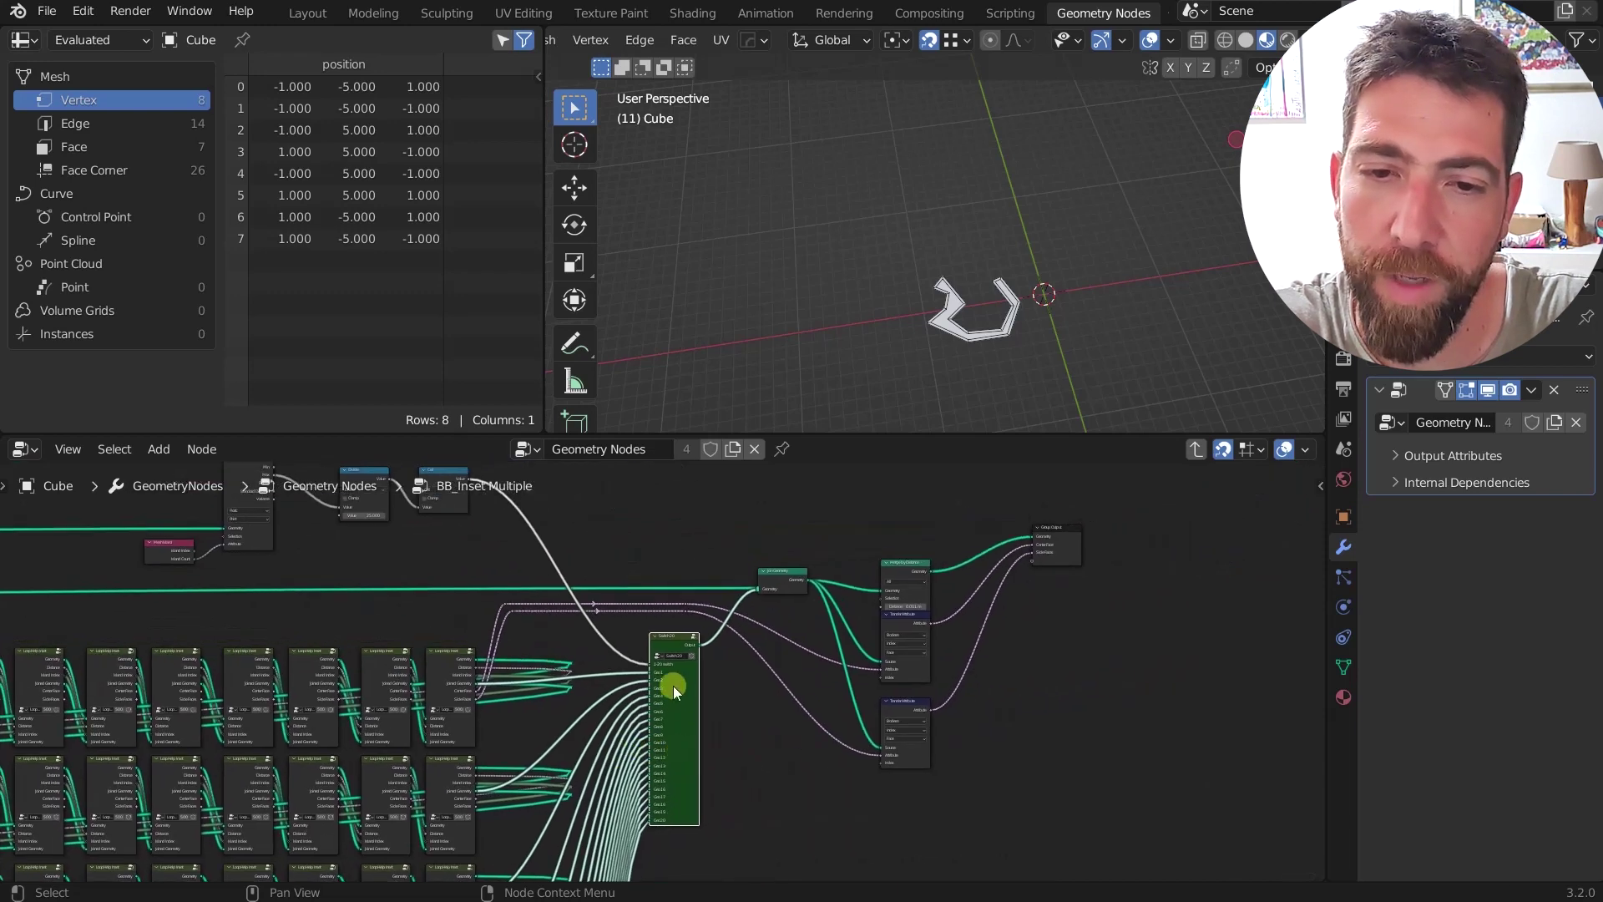
Step: Open the Switch 20 group and examine the column of Subtract nodes that drive the switches
{"action": "scroll", "coordinate": [675, 683], "scroll_direction": "up", "scroll_amount": 6}
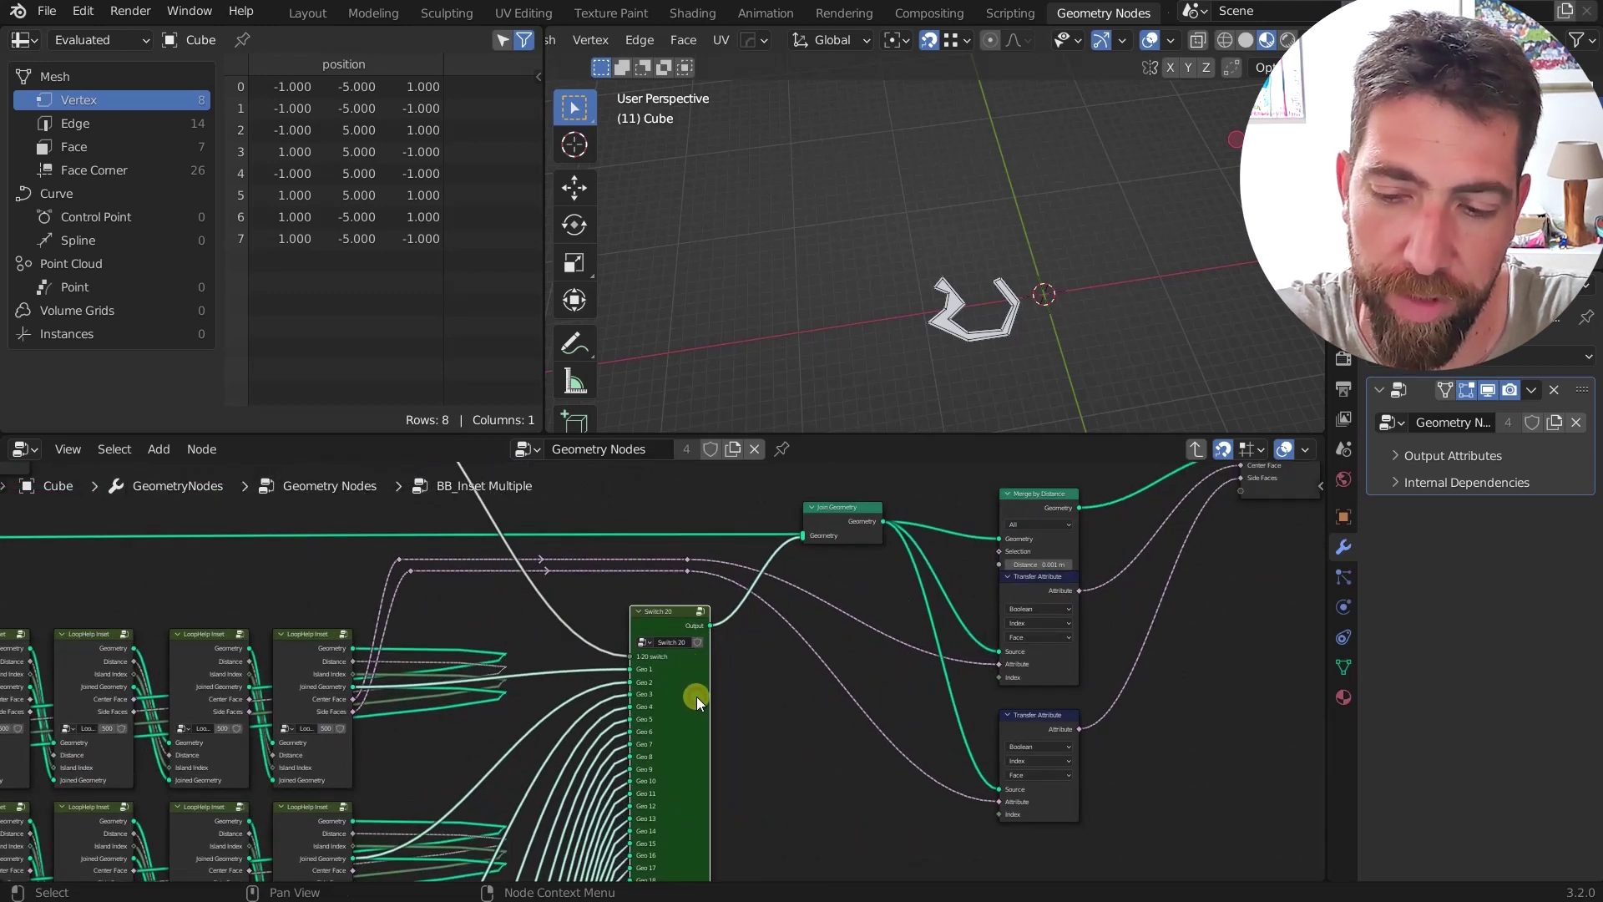
{"action": "key", "text": "Tab"}
{"action": "scroll", "coordinate": [834, 598], "scroll_direction": "down", "scroll_amount": 4}
{"action": "scroll", "coordinate": [819, 602], "scroll_direction": "down", "scroll_amount": 6}
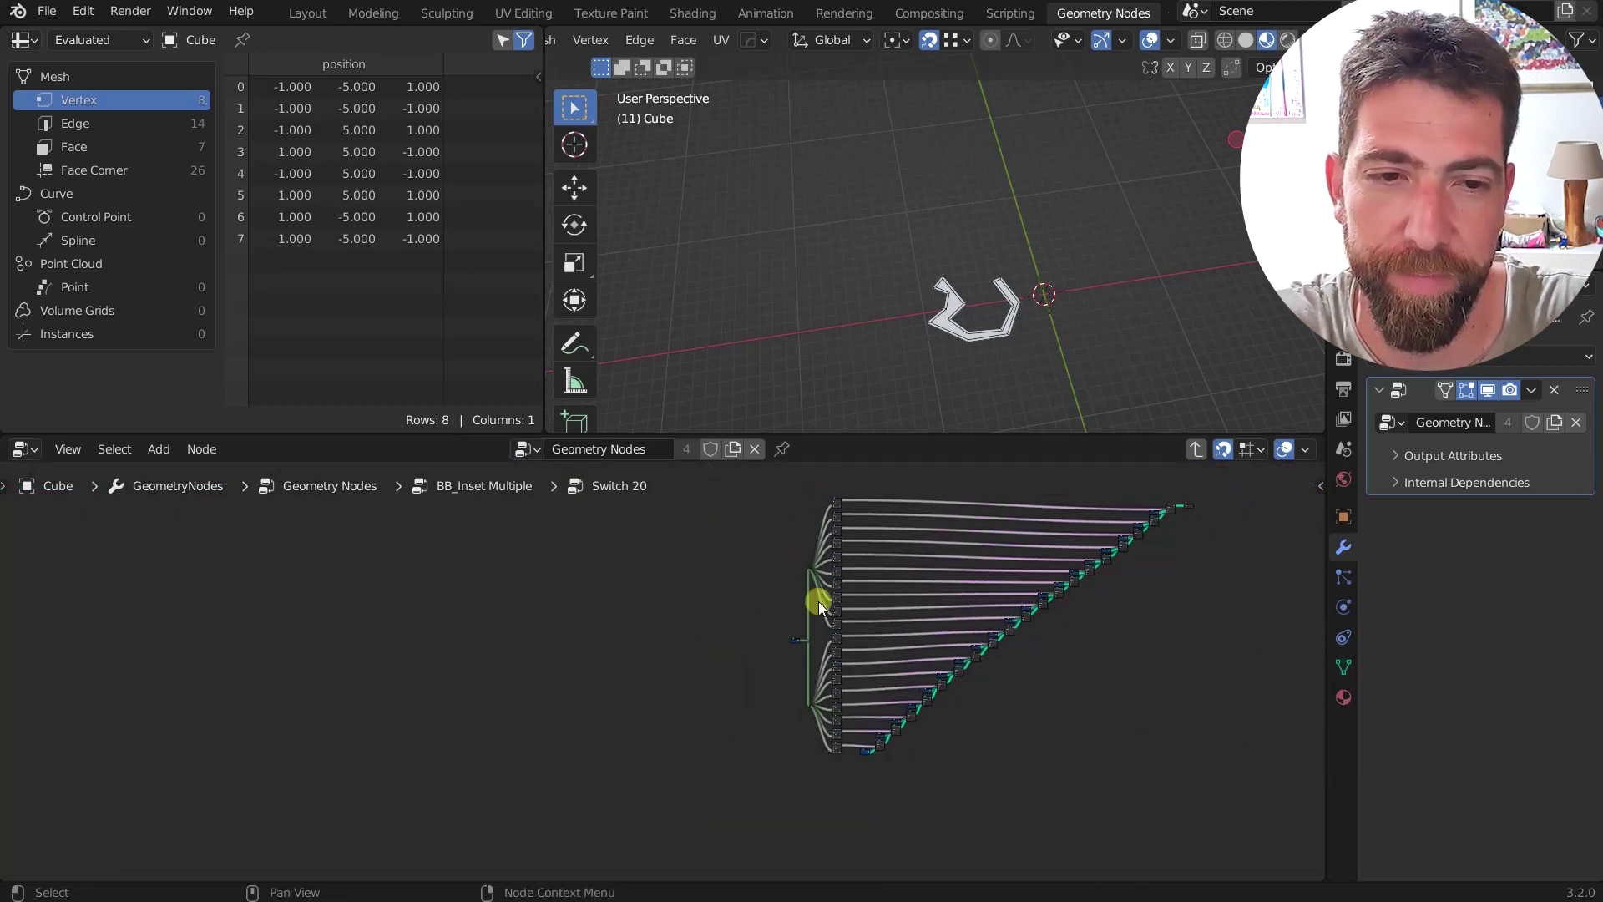
{"action": "scroll", "coordinate": [1172, 489], "scroll_direction": "up", "scroll_amount": 7}
{"action": "scroll", "coordinate": [694, 502], "scroll_direction": "up", "scroll_amount": 7}
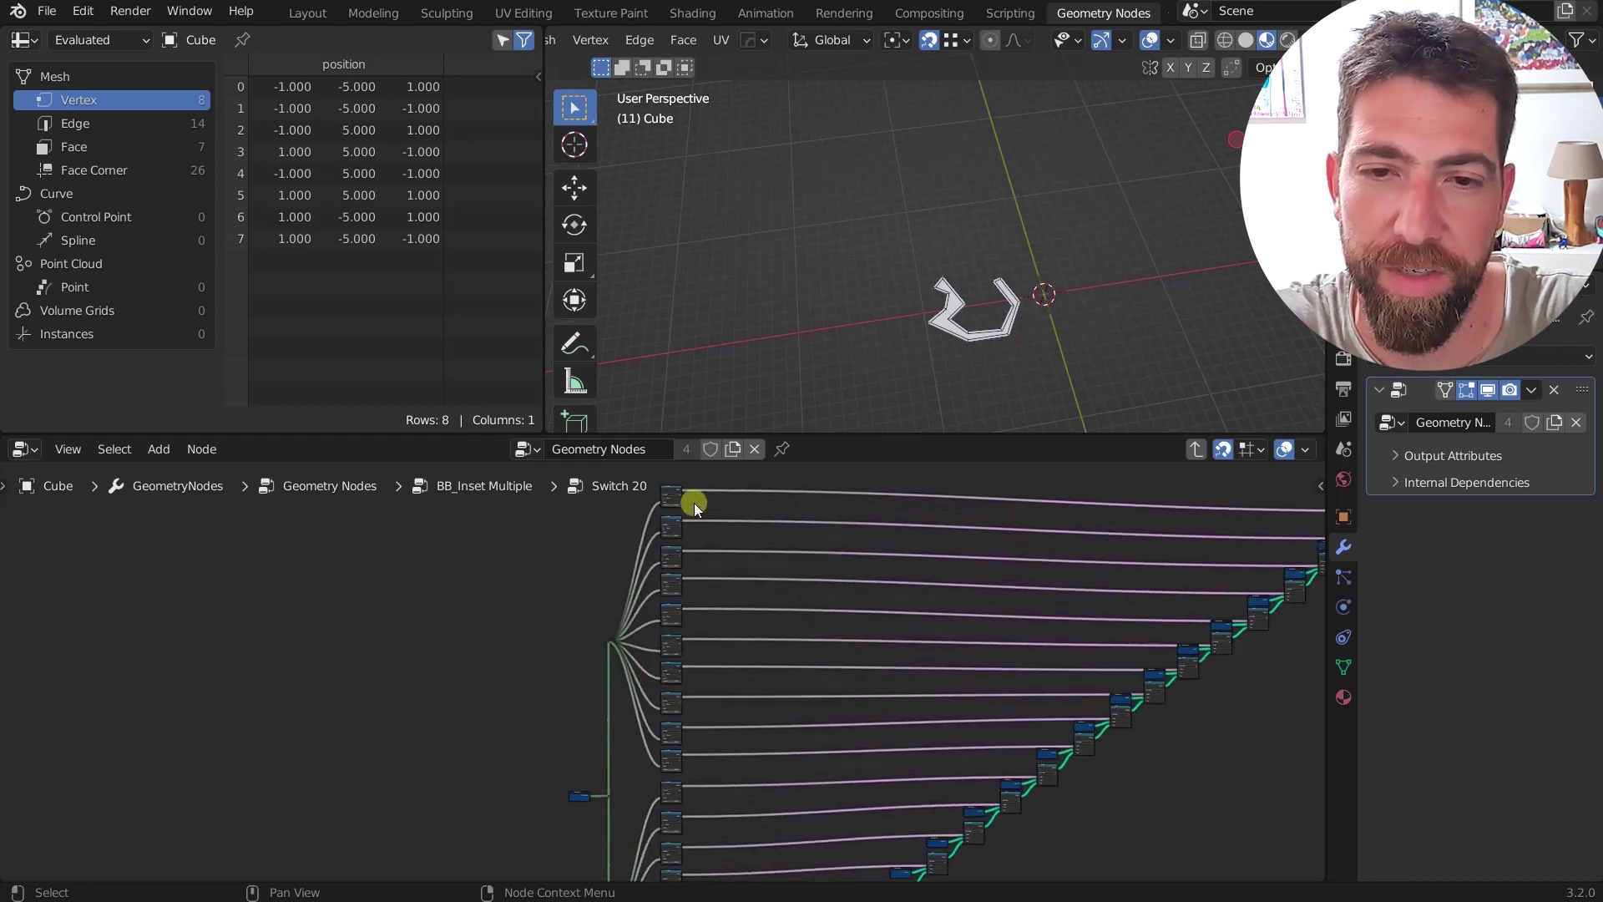
{"action": "scroll", "coordinate": [652, 558], "scroll_direction": "down", "scroll_amount": 12}
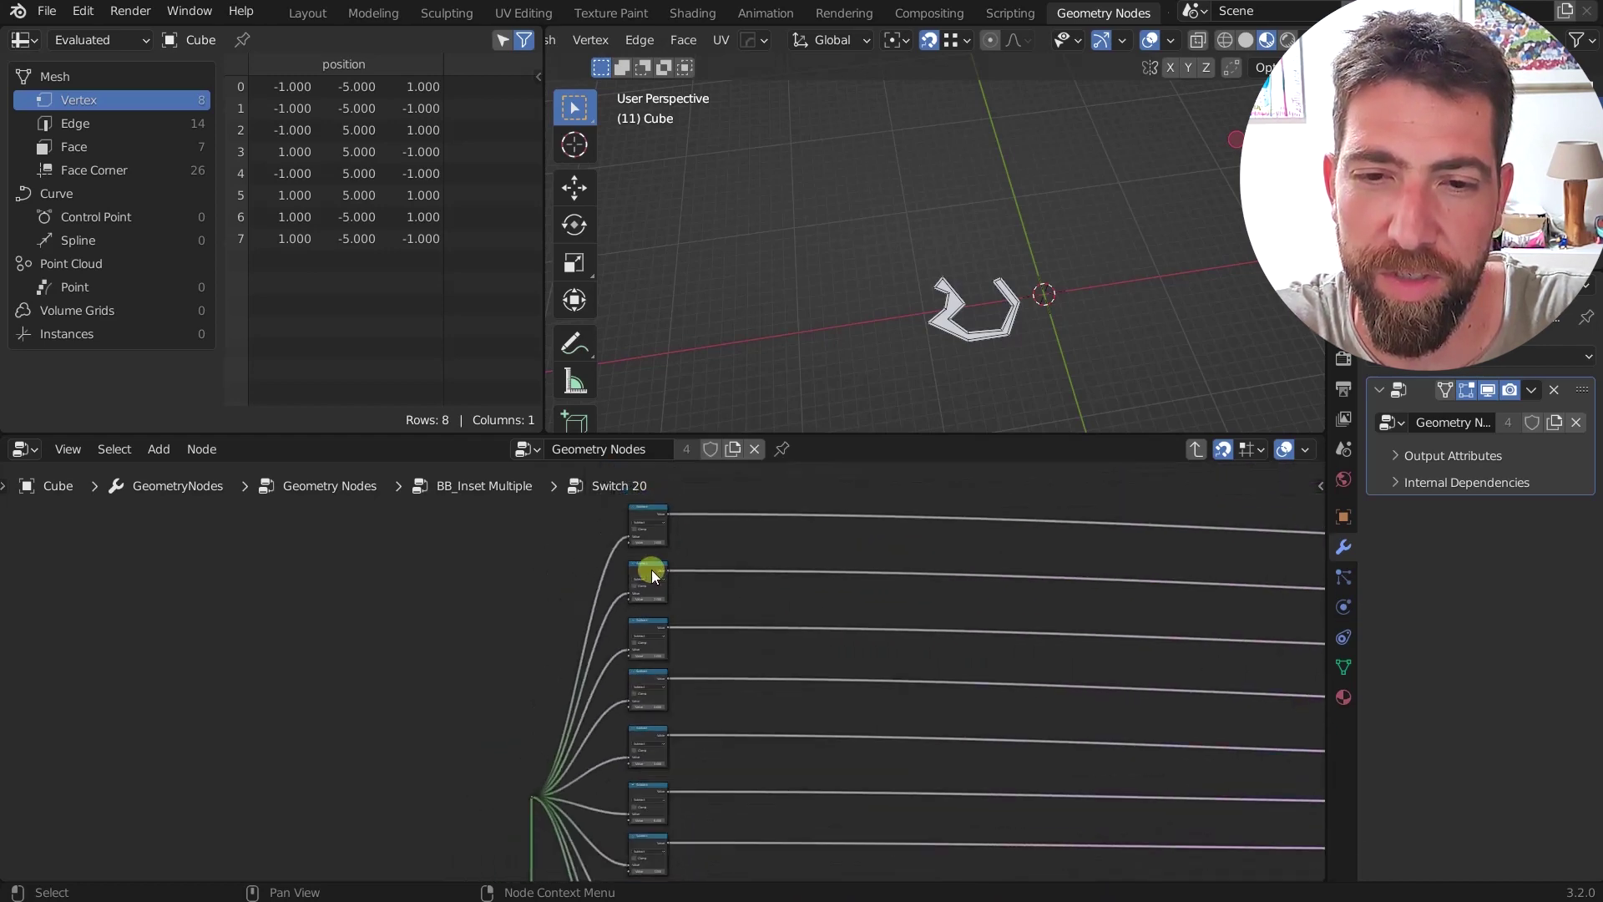
{"action": "middle_click_drag", "start_coordinate": [630, 725], "coordinate": [699, 491]}
{"action": "scroll", "coordinate": [630, 709], "scroll_direction": "up", "scroll_amount": 4}
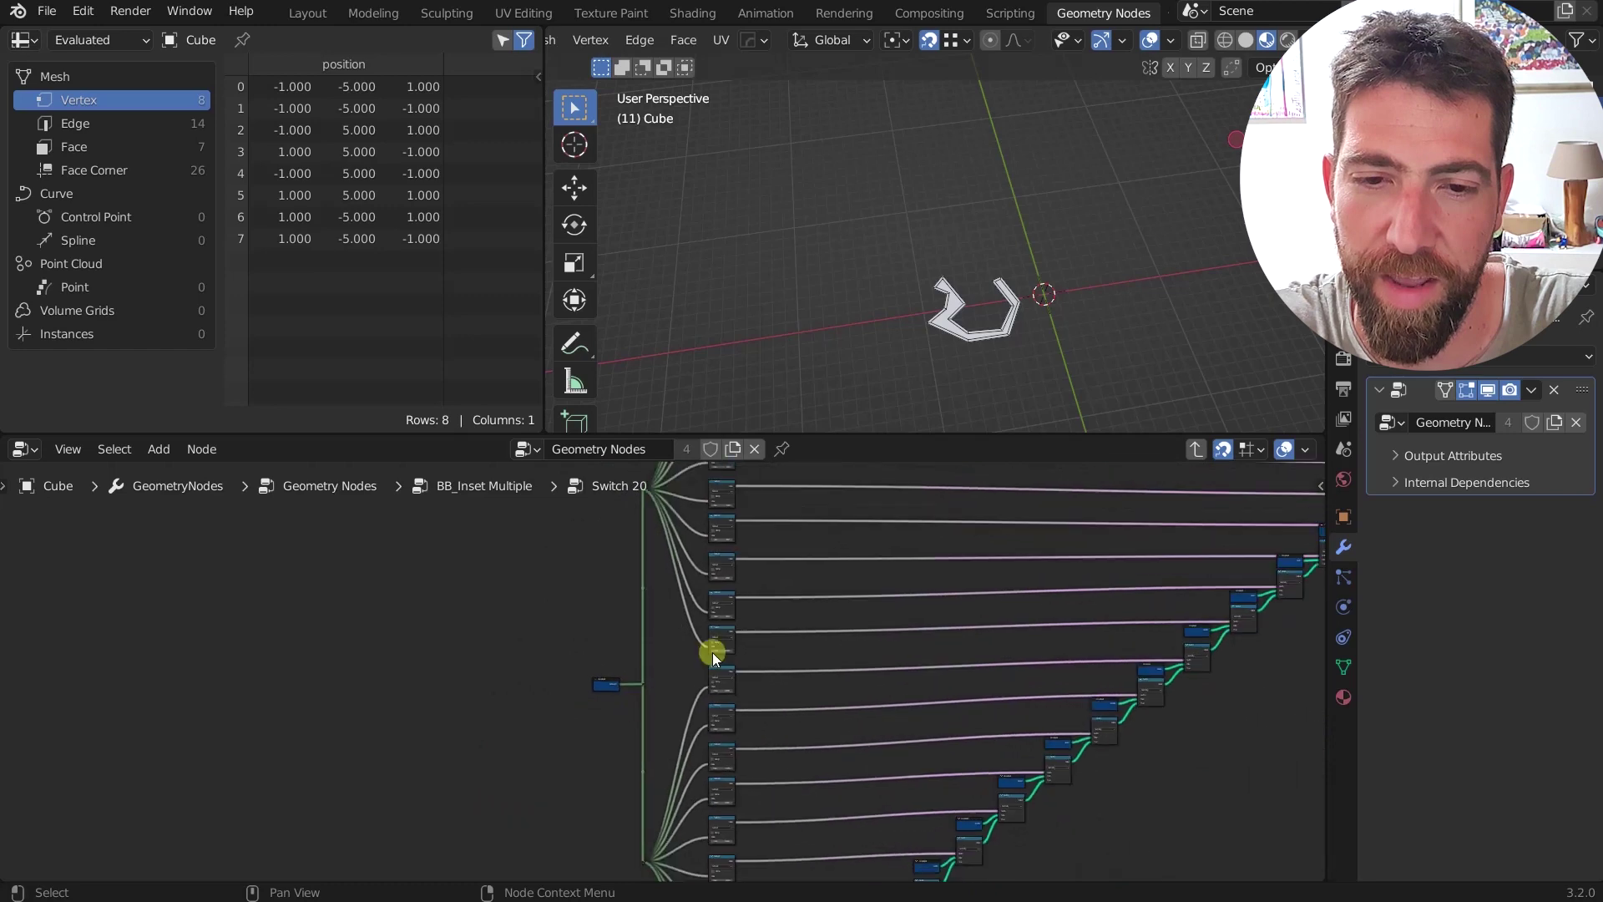
{"action": "scroll", "coordinate": [664, 576], "scroll_direction": "up", "scroll_amount": 4}
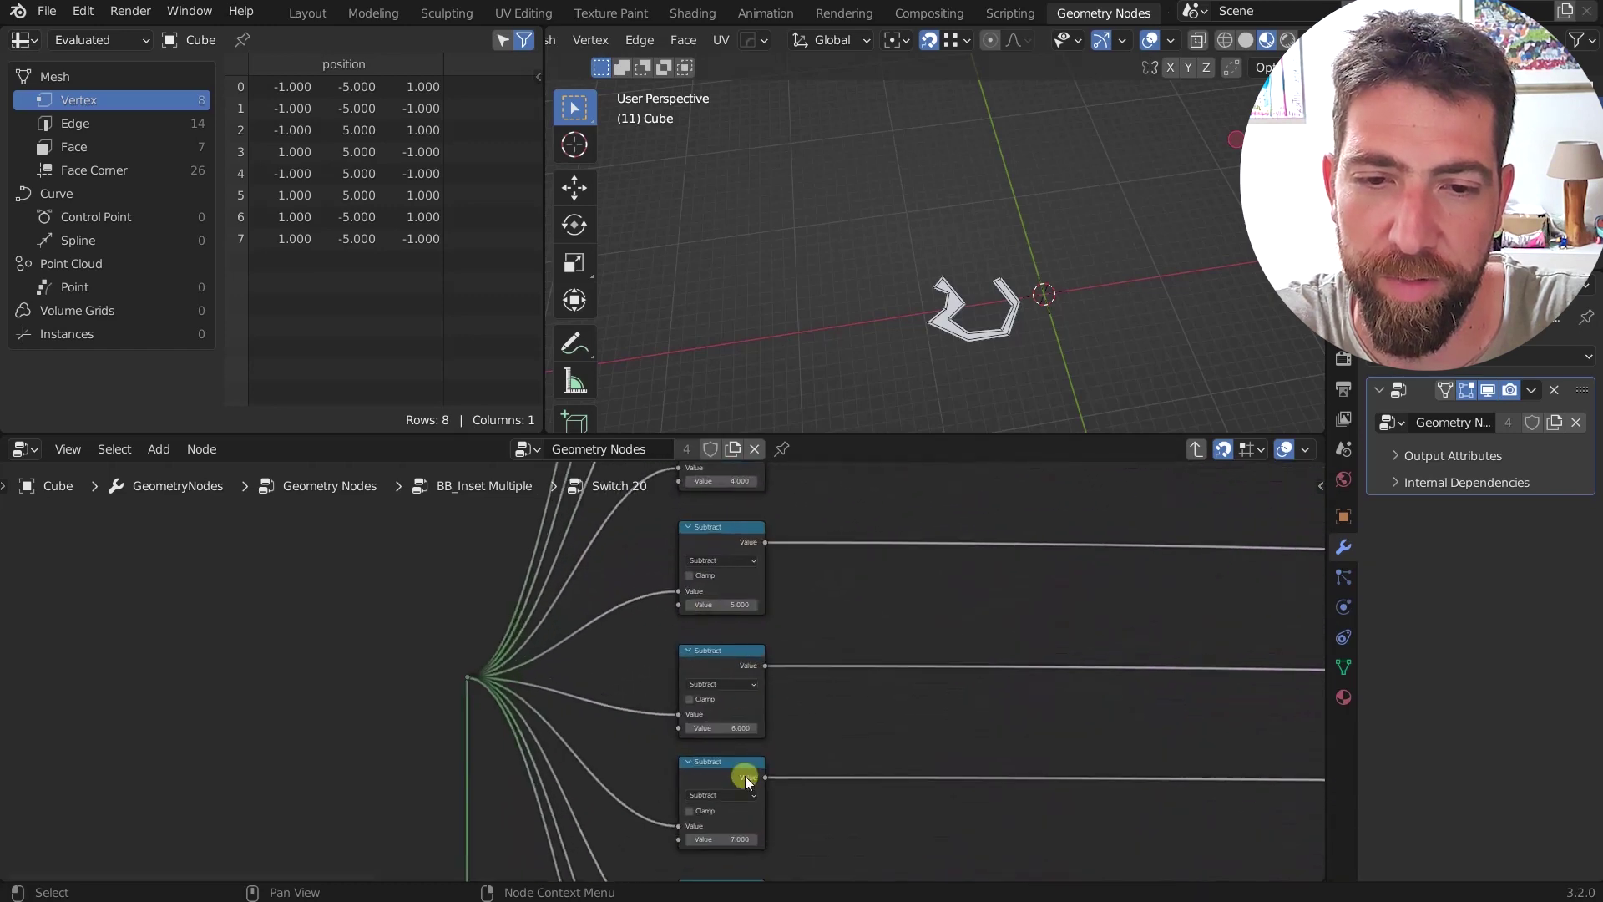
{"action": "scroll", "coordinate": [751, 718], "scroll_direction": "down", "scroll_amount": 5}
{"action": "scroll", "coordinate": [745, 700], "scroll_direction": "down", "scroll_amount": 2}
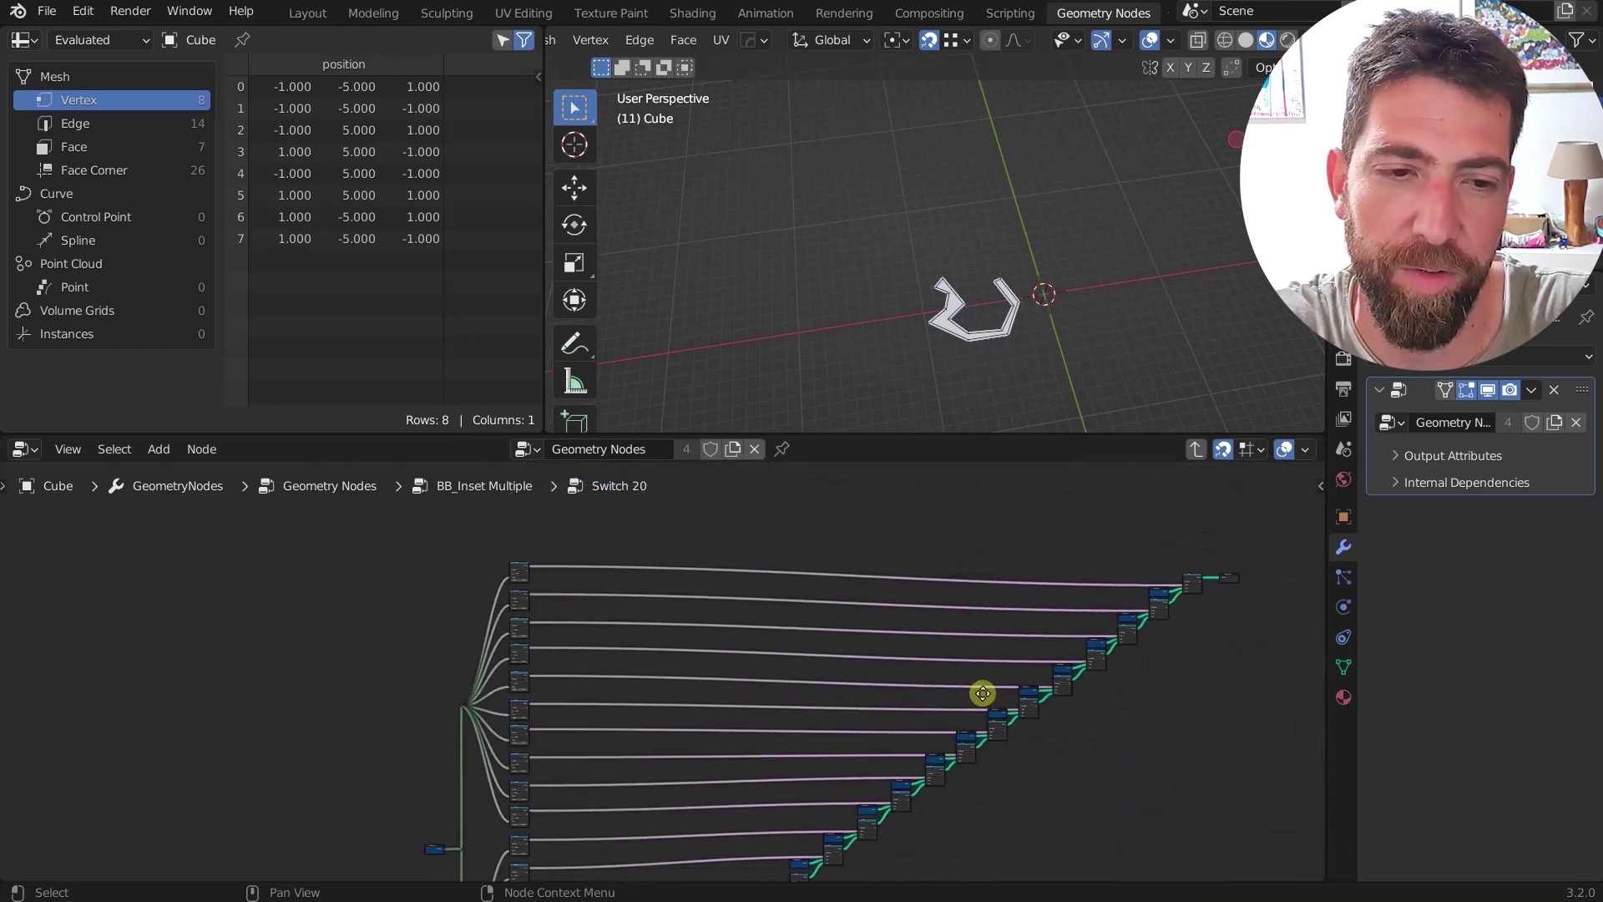
Step: Examine how the chained Geometry Switch nodes pick between the Geo group inputs, and return to the BB_Inset Multiple group
{"action": "scroll", "coordinate": [1049, 613], "scroll_direction": "up", "scroll_amount": 2}
{"action": "scroll", "coordinate": [1147, 560], "scroll_direction": "up", "scroll_amount": 2}
{"action": "scroll", "coordinate": [994, 575], "scroll_direction": "up", "scroll_amount": 2}
{"action": "scroll", "coordinate": [995, 574], "scroll_direction": "up", "scroll_amount": 1}
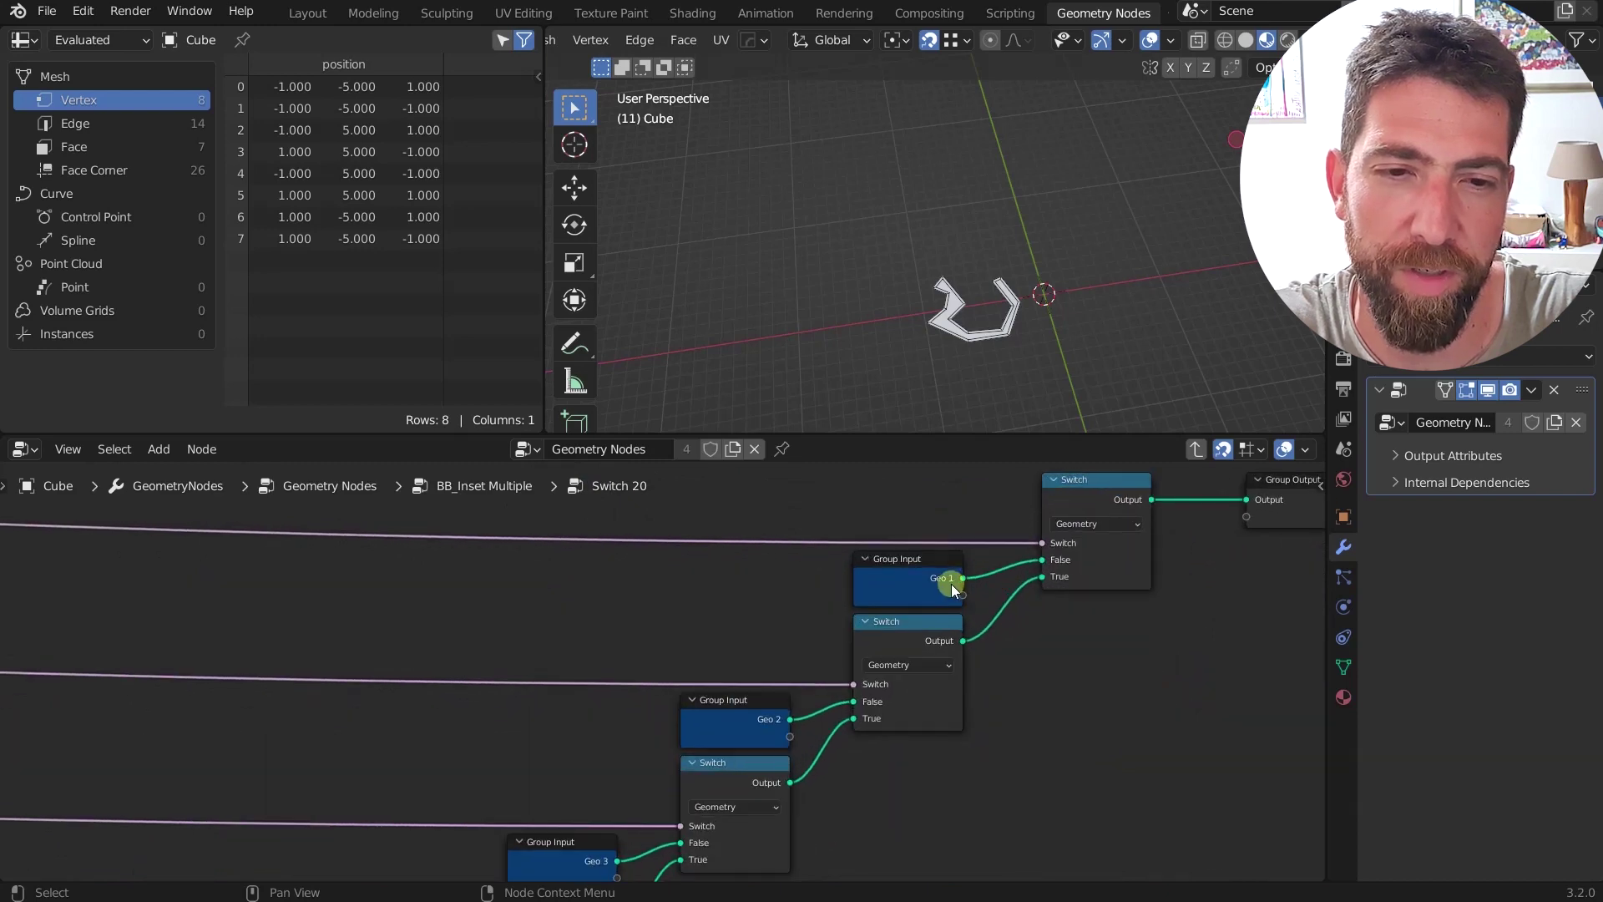
{"action": "middle_click_drag", "start_coordinate": [855, 780], "coordinate": [996, 618]}
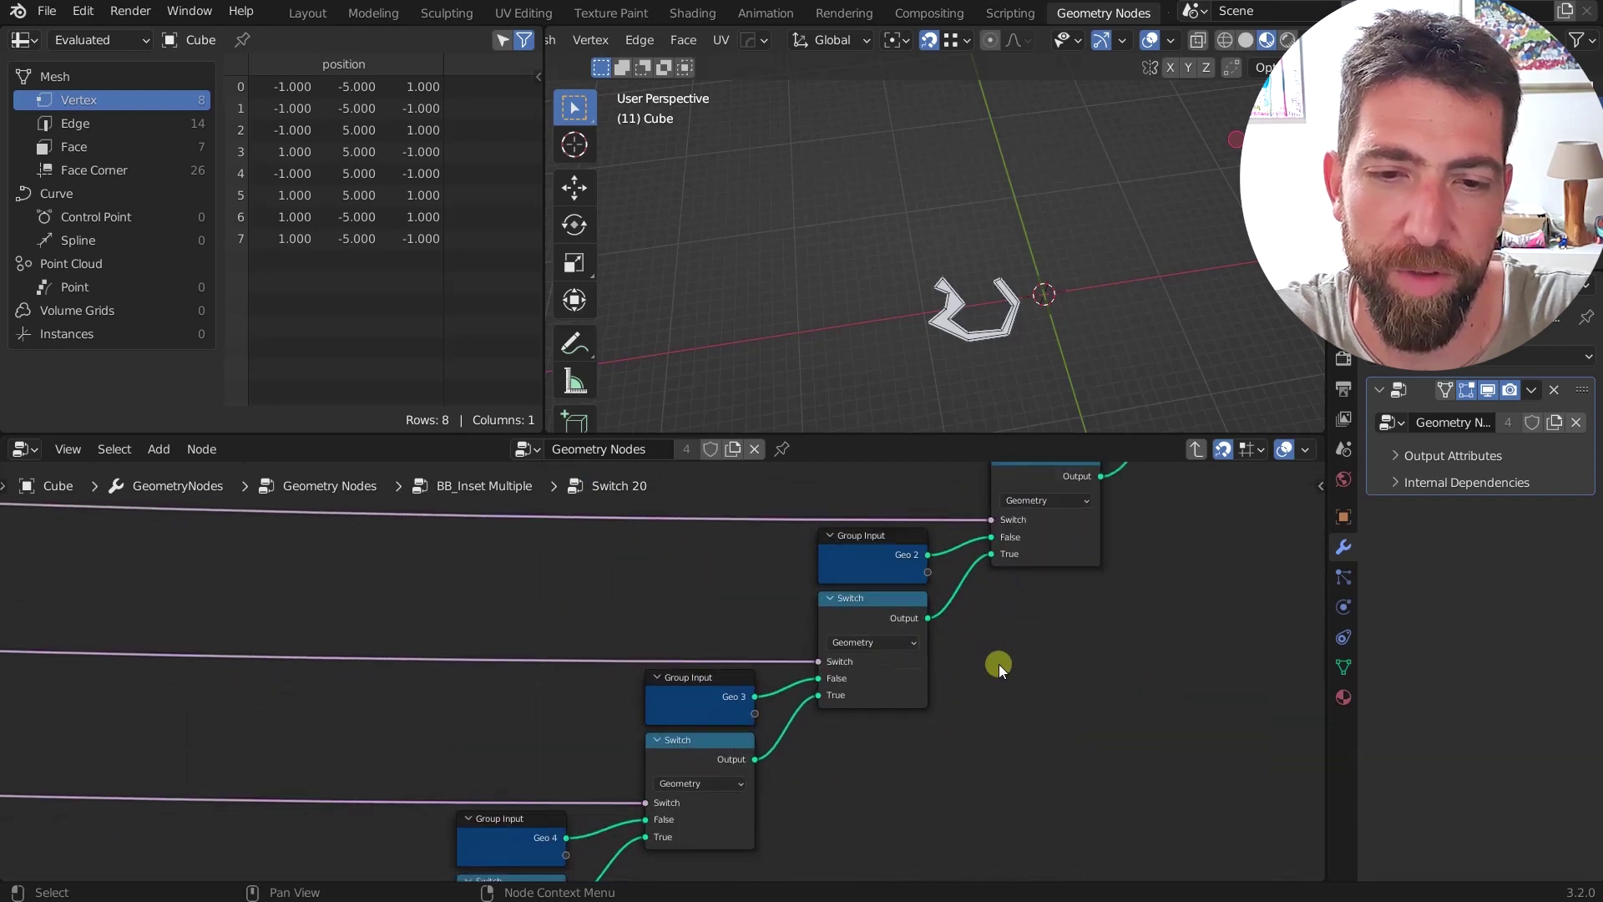
{"action": "scroll", "coordinate": [1001, 663], "scroll_direction": "down", "scroll_amount": 6}
{"action": "middle_click_drag", "start_coordinate": [1166, 629], "coordinate": [1103, 668]}
{"action": "key", "text": "Tab"}
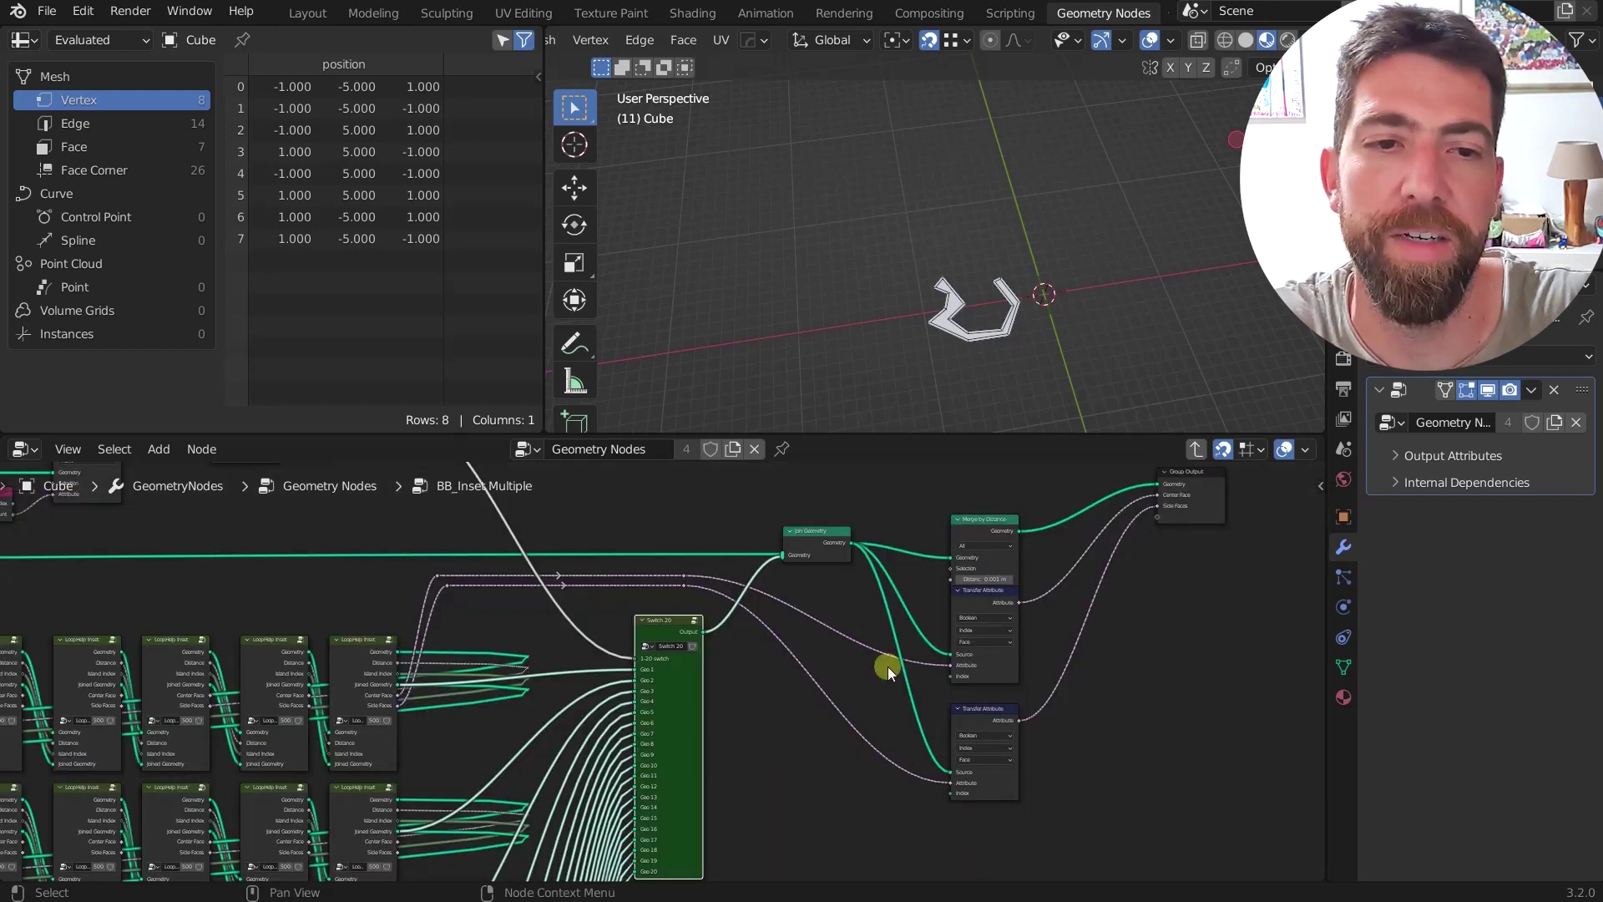
Step: Check the Group Output's Geometry, Center Face and Side Faces inputs, and leave BB_Inset Multiple for the parent node tree
{"action": "scroll", "coordinate": [888, 667], "scroll_direction": "down", "scroll_amount": 2}
{"action": "scroll", "coordinate": [1254, 474], "scroll_direction": "up", "scroll_amount": 2}
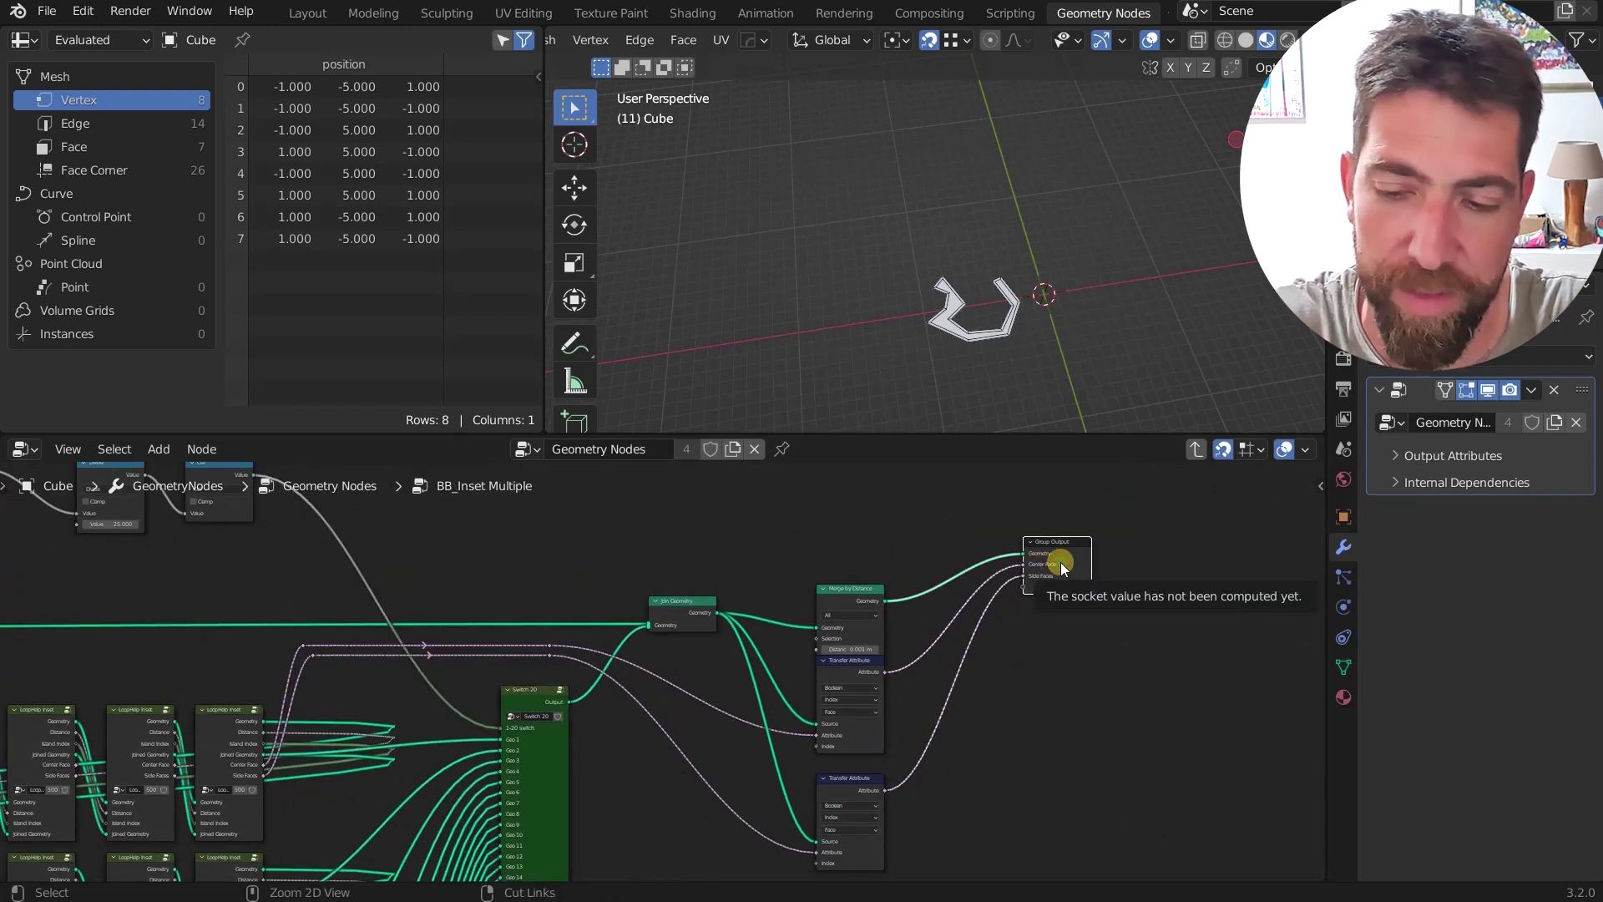
{"action": "key", "text": "Tab"}
{"action": "scroll", "coordinate": [805, 739], "scroll_direction": "down", "scroll_amount": 2}
{"action": "middle_click_drag", "start_coordinate": [830, 719], "coordinate": [819, 784]}
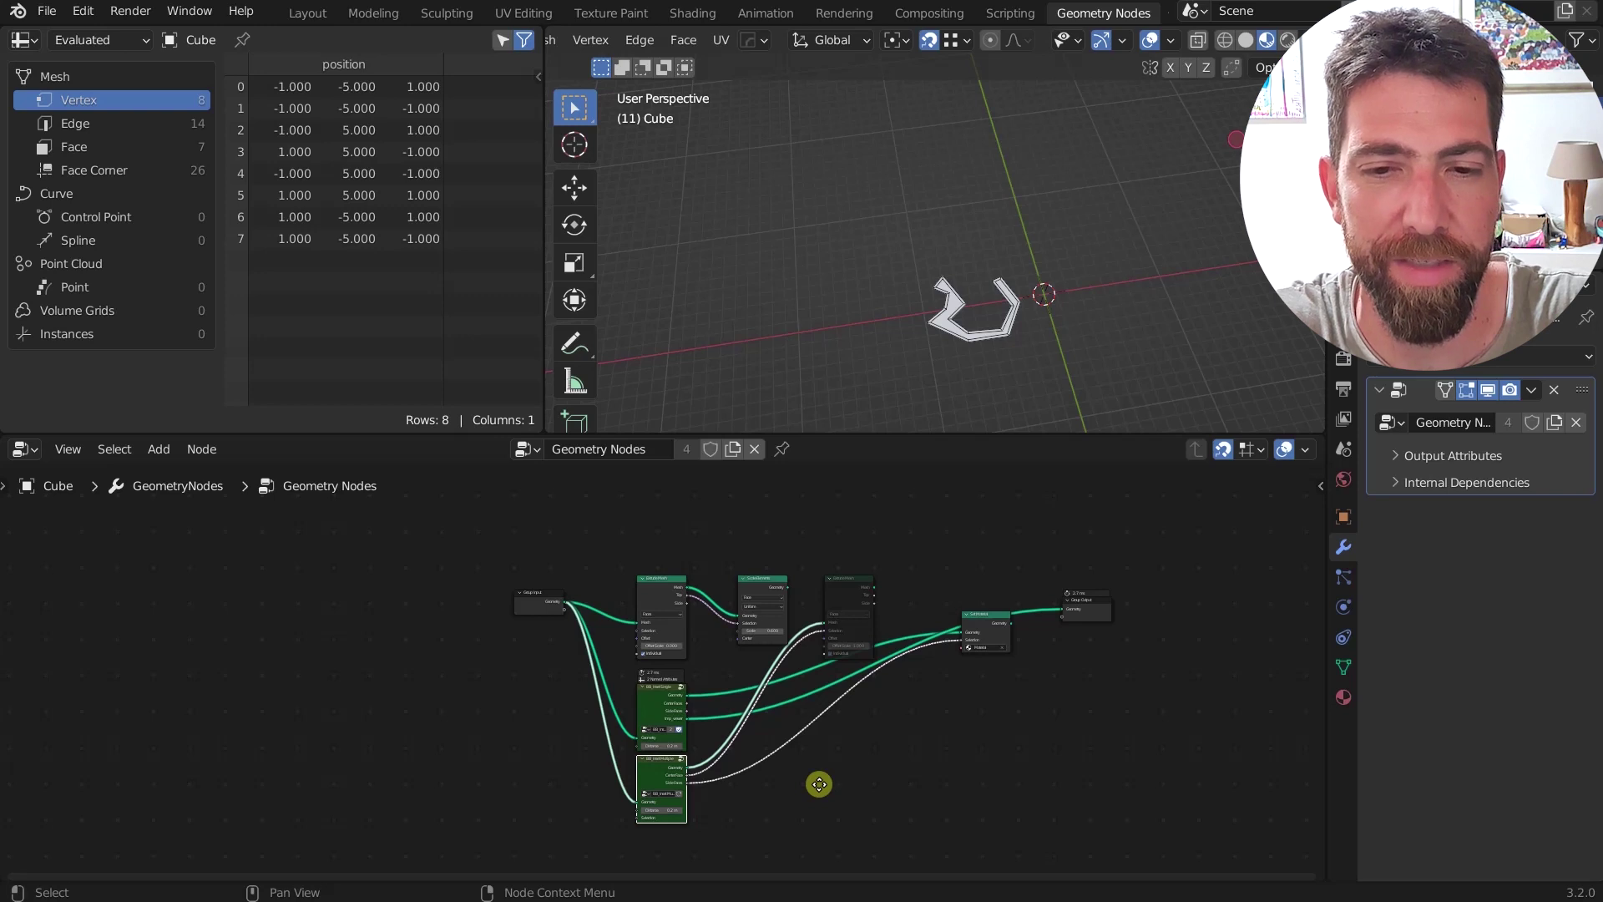
{"action": "middle_click_drag", "start_coordinate": [969, 720], "coordinate": [895, 720]}
{"action": "scroll", "coordinate": [990, 639], "scroll_direction": "up", "scroll_amount": 3}
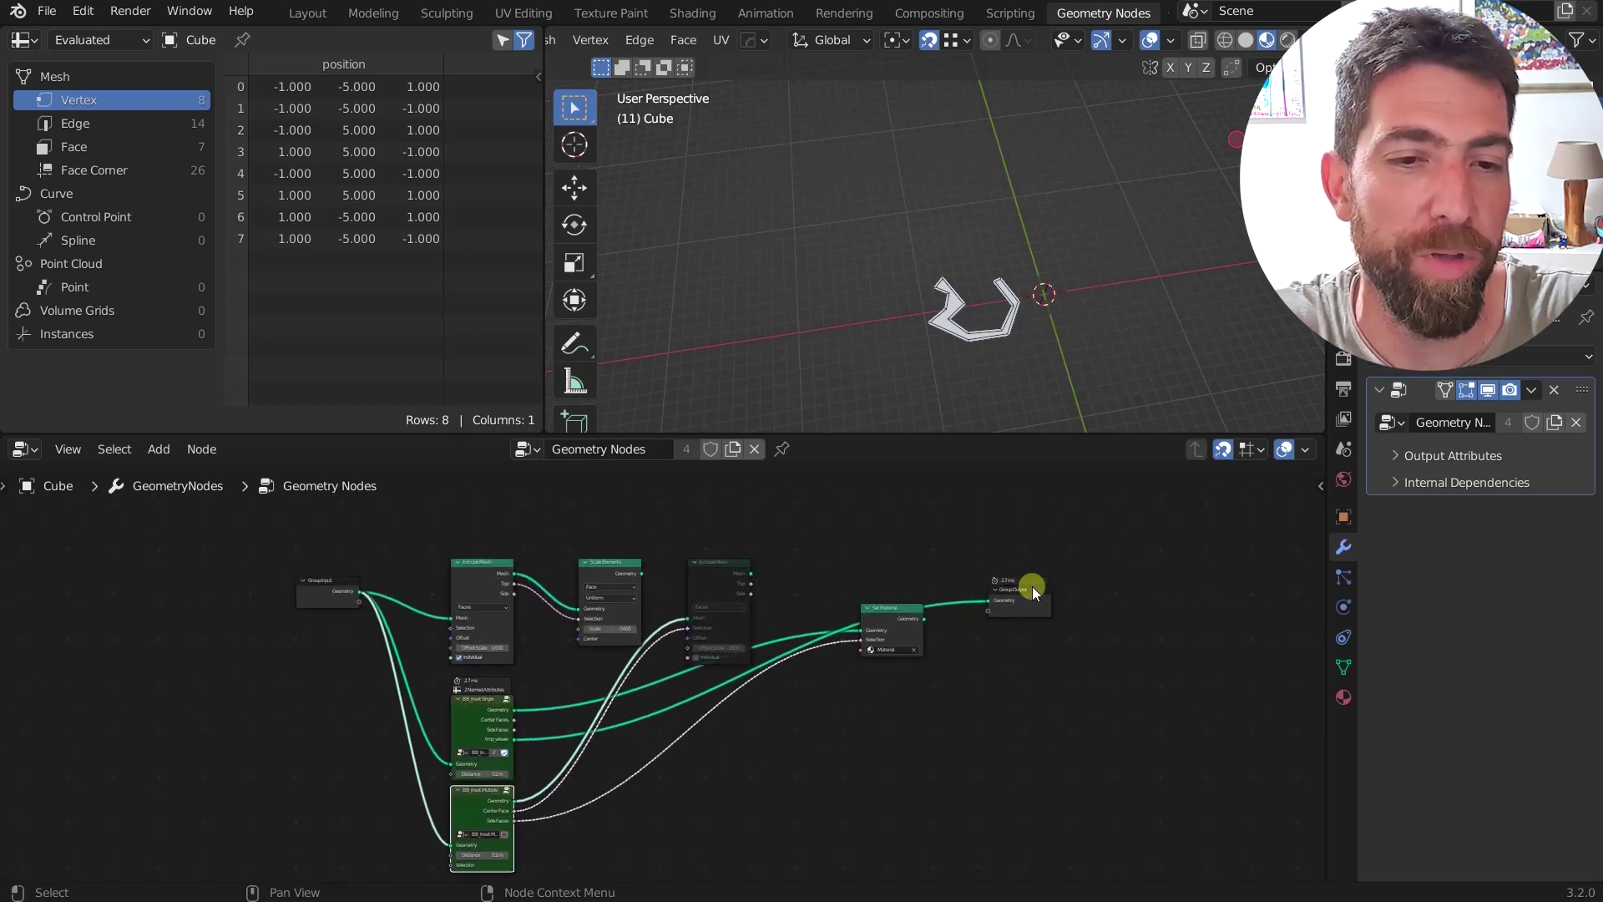
Step: Move the Group Output node clear of the others and route BB_Inset Multiple's Geometry through Set Material into it
{"action": "left_click_drag", "start_coordinate": [1032, 586], "coordinate": [1099, 534]}
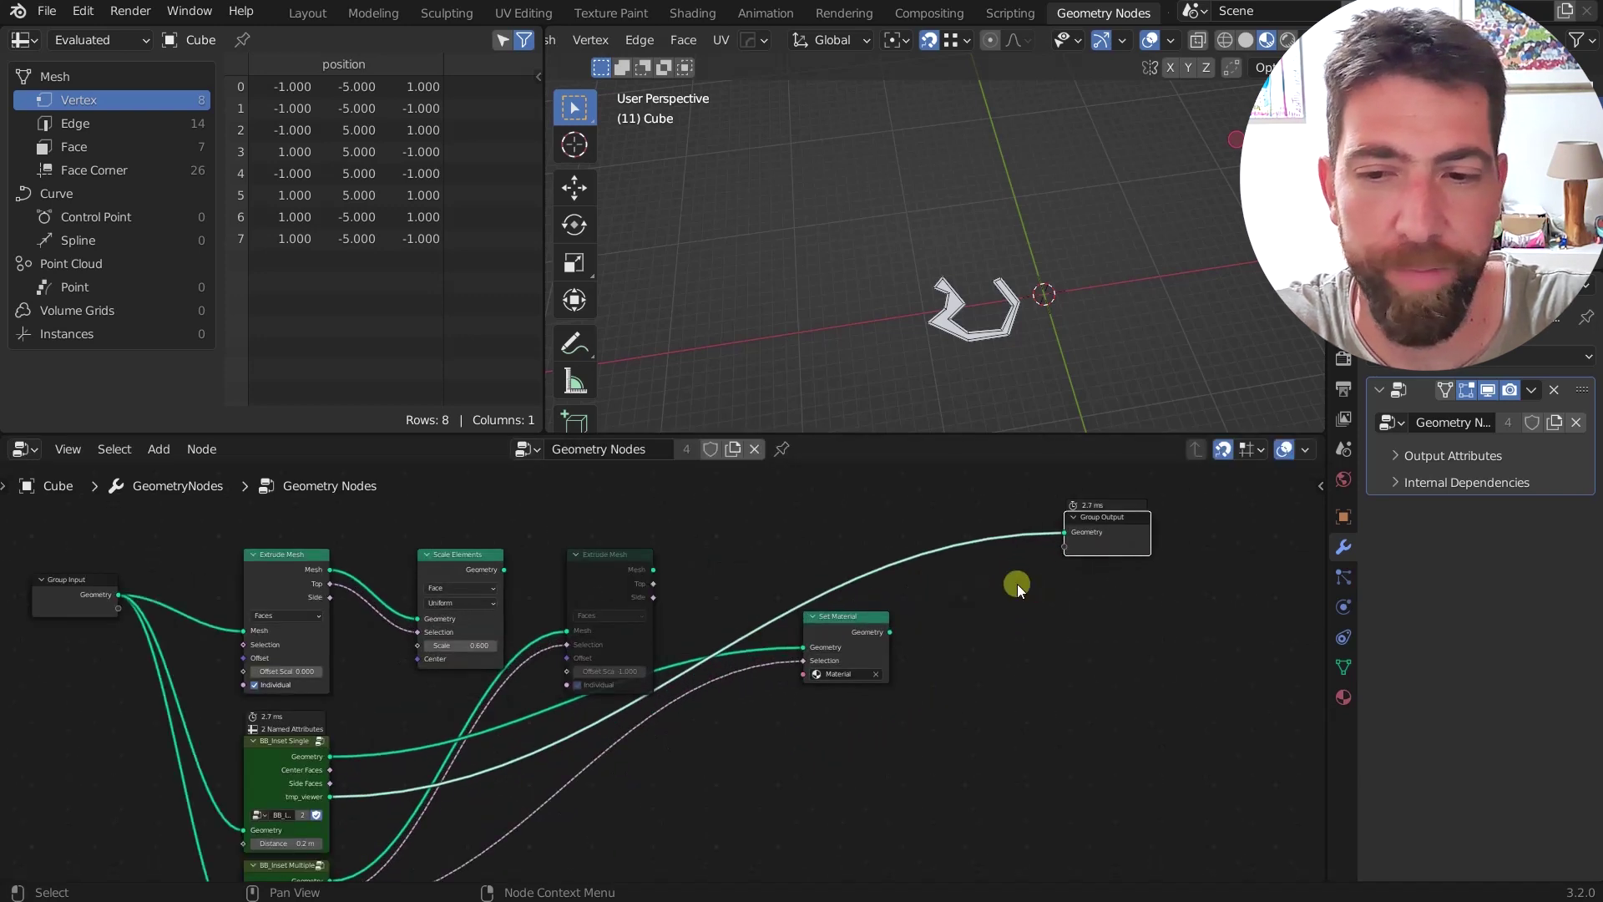
{"action": "scroll", "coordinate": [881, 390], "scroll_direction": "down", "scroll_amount": 3}
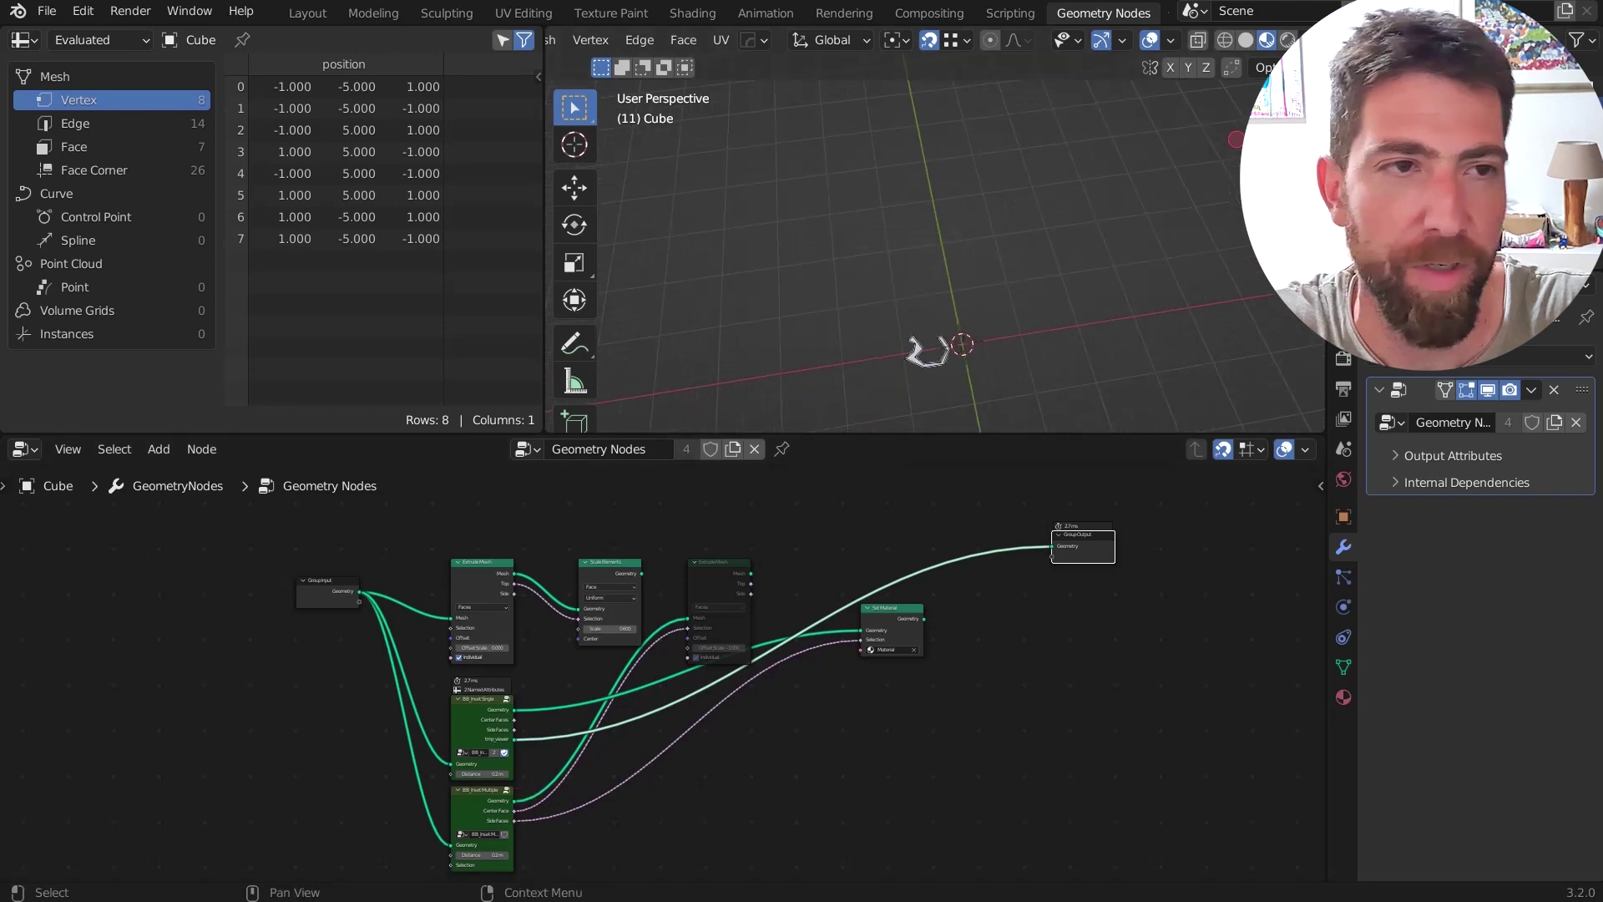
{"action": "middle_click_drag", "start_coordinate": [1139, 263], "coordinate": [1214, 237]}
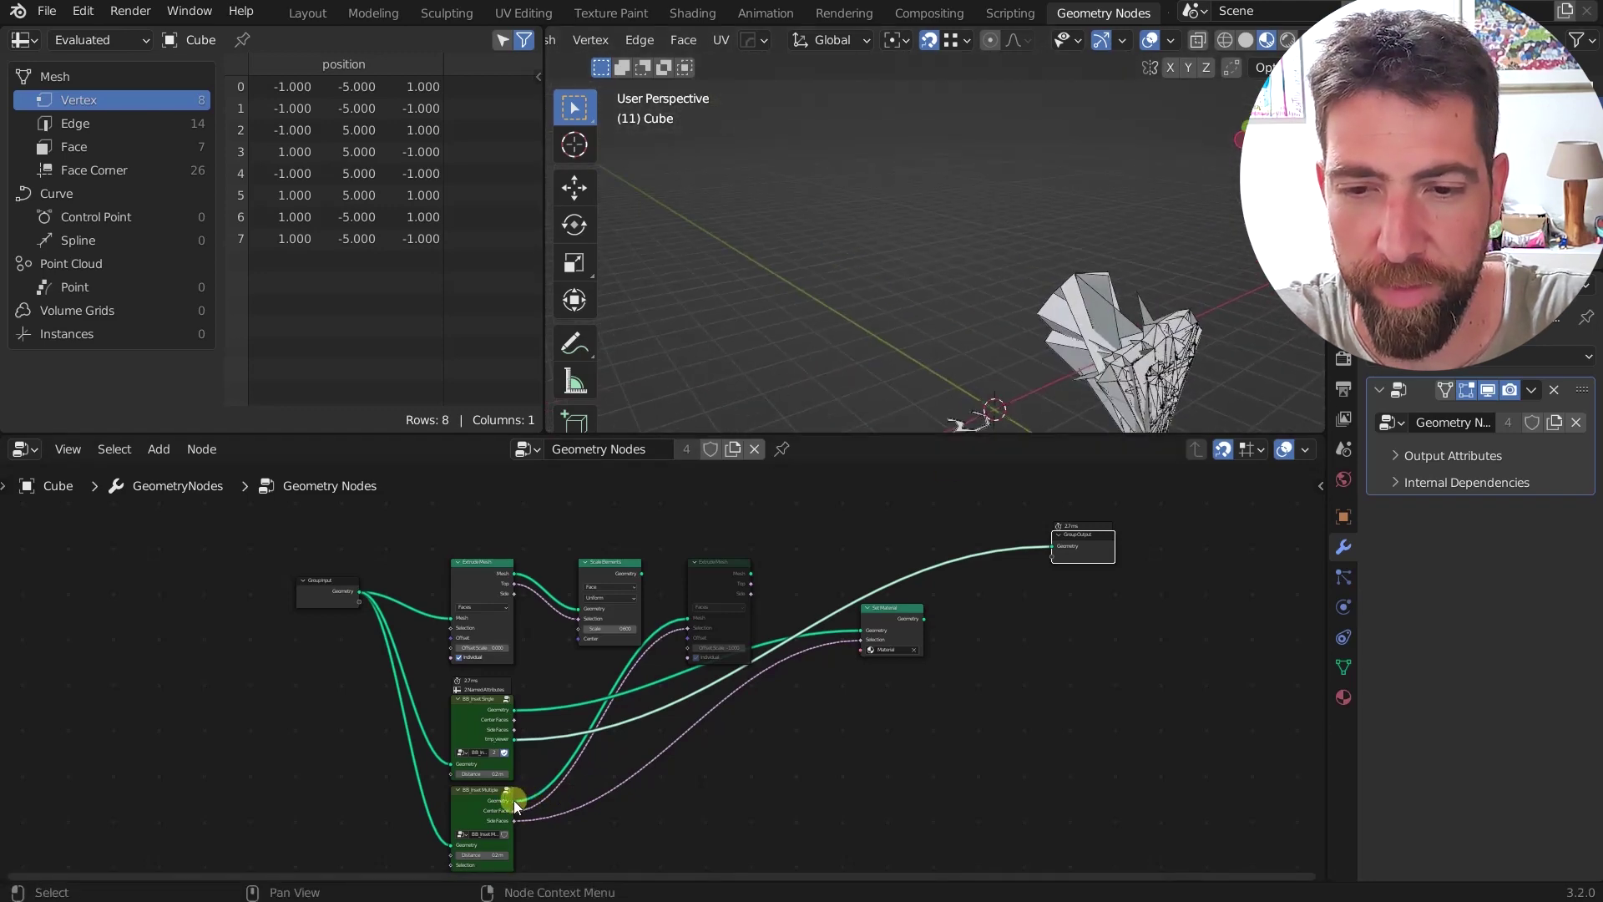
{"action": "left_click_drag", "start_coordinate": [514, 800], "coordinate": [1053, 551]}
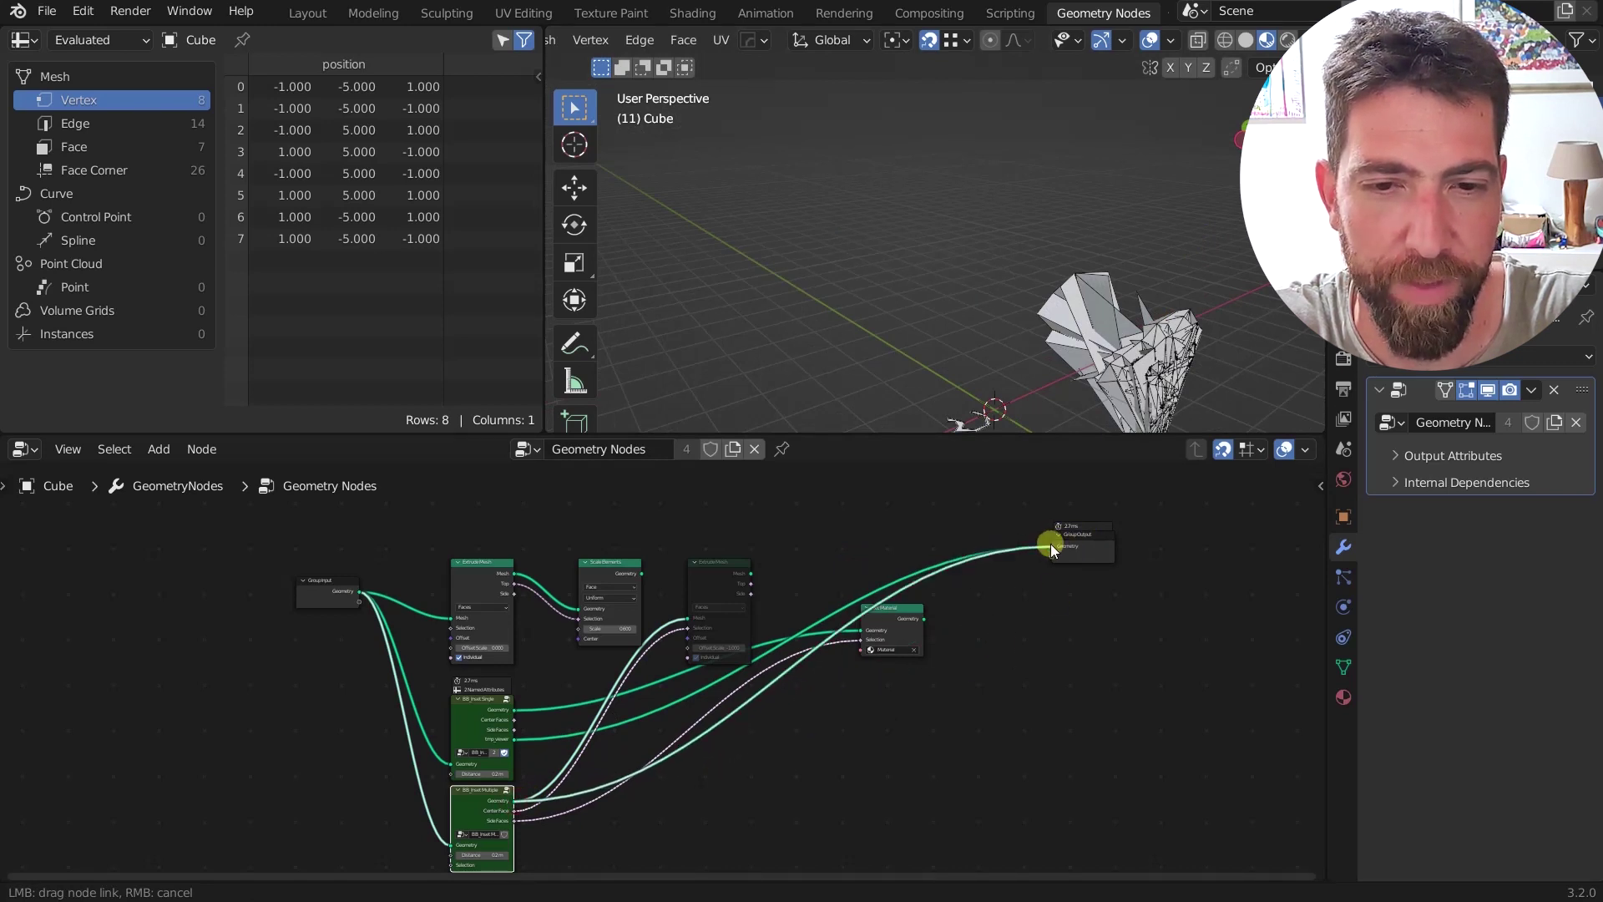
{"action": "mouse_move", "coordinate": [1050, 548]}
{"action": "left_mouse_down"}
{"action": "mouse_move", "coordinate": [912, 728]}
{"action": "mouse_move", "coordinate": [867, 631]}
{"action": "mouse_move", "coordinate": [1051, 544]}
{"action": "left_mouse_up"}
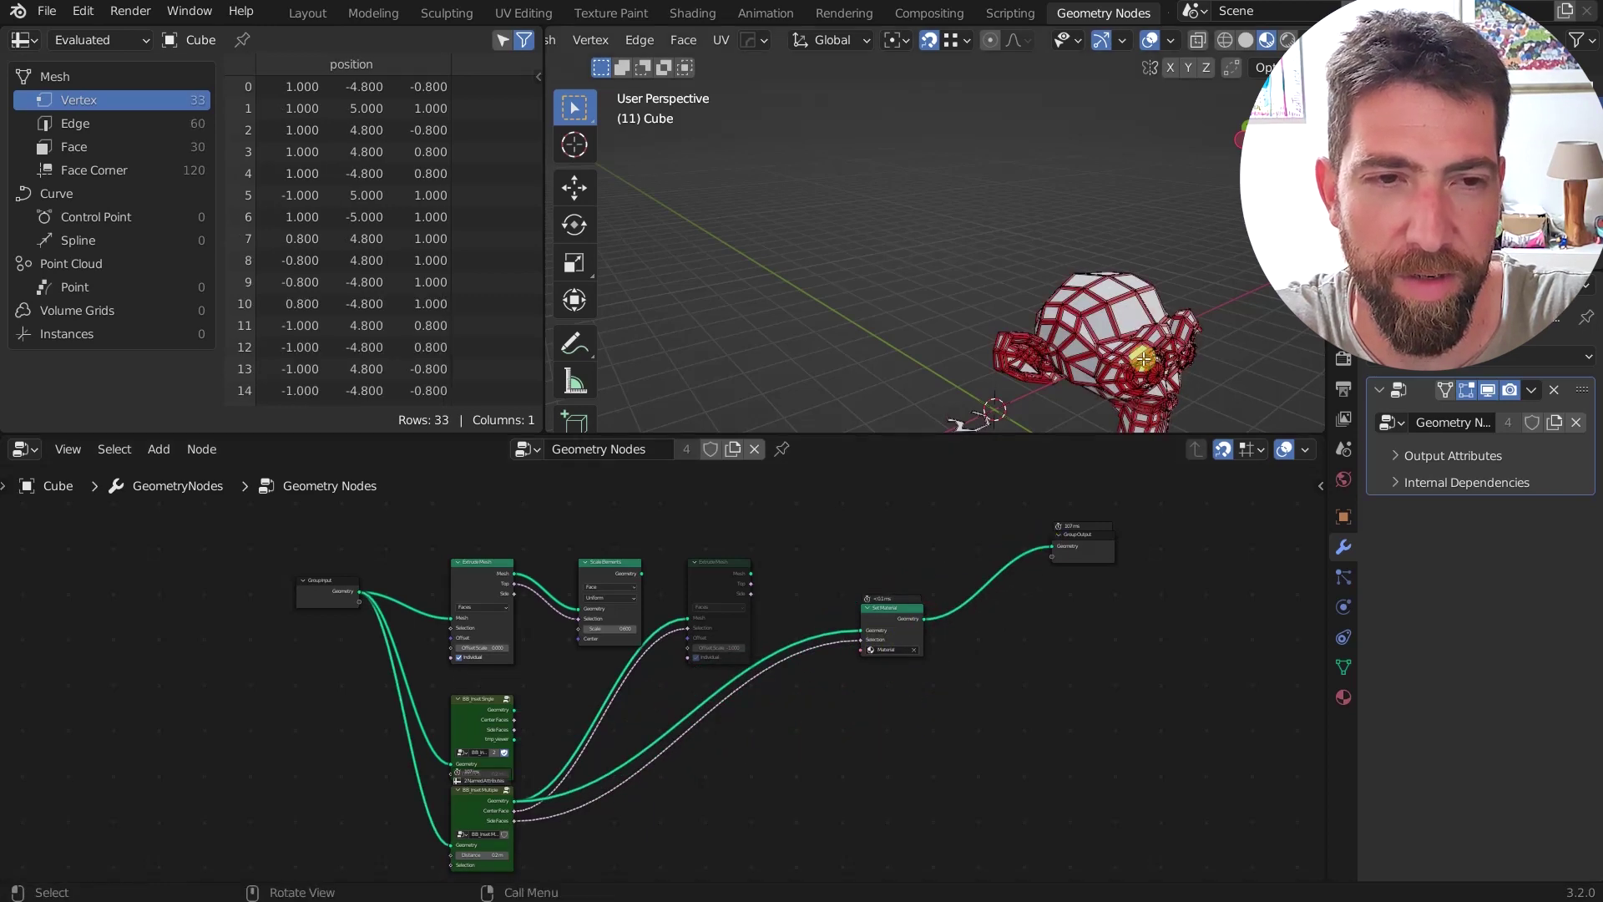
Step: Reposition the Group Output and Set Material nodes in one row, farther from the inset groups
{"action": "middle_click_drag", "start_coordinate": [1119, 350], "coordinate": [1086, 331]}
{"action": "scroll", "coordinate": [907, 719], "scroll_direction": "down", "scroll_amount": 3}
{"action": "middle_click_drag", "start_coordinate": [1018, 657], "coordinate": [921, 637]}
{"action": "scroll", "coordinate": [954, 569], "scroll_direction": "up", "scroll_amount": 3}
{"action": "left_click_drag", "start_coordinate": [958, 549], "coordinate": [1080, 619]}
{"action": "scroll", "coordinate": [843, 628], "scroll_direction": "up", "scroll_amount": 2}
{"action": "left_click_drag", "start_coordinate": [730, 620], "coordinate": [993, 615]}
{"action": "scroll", "coordinate": [1079, 569], "scroll_direction": "down", "scroll_amount": 3}
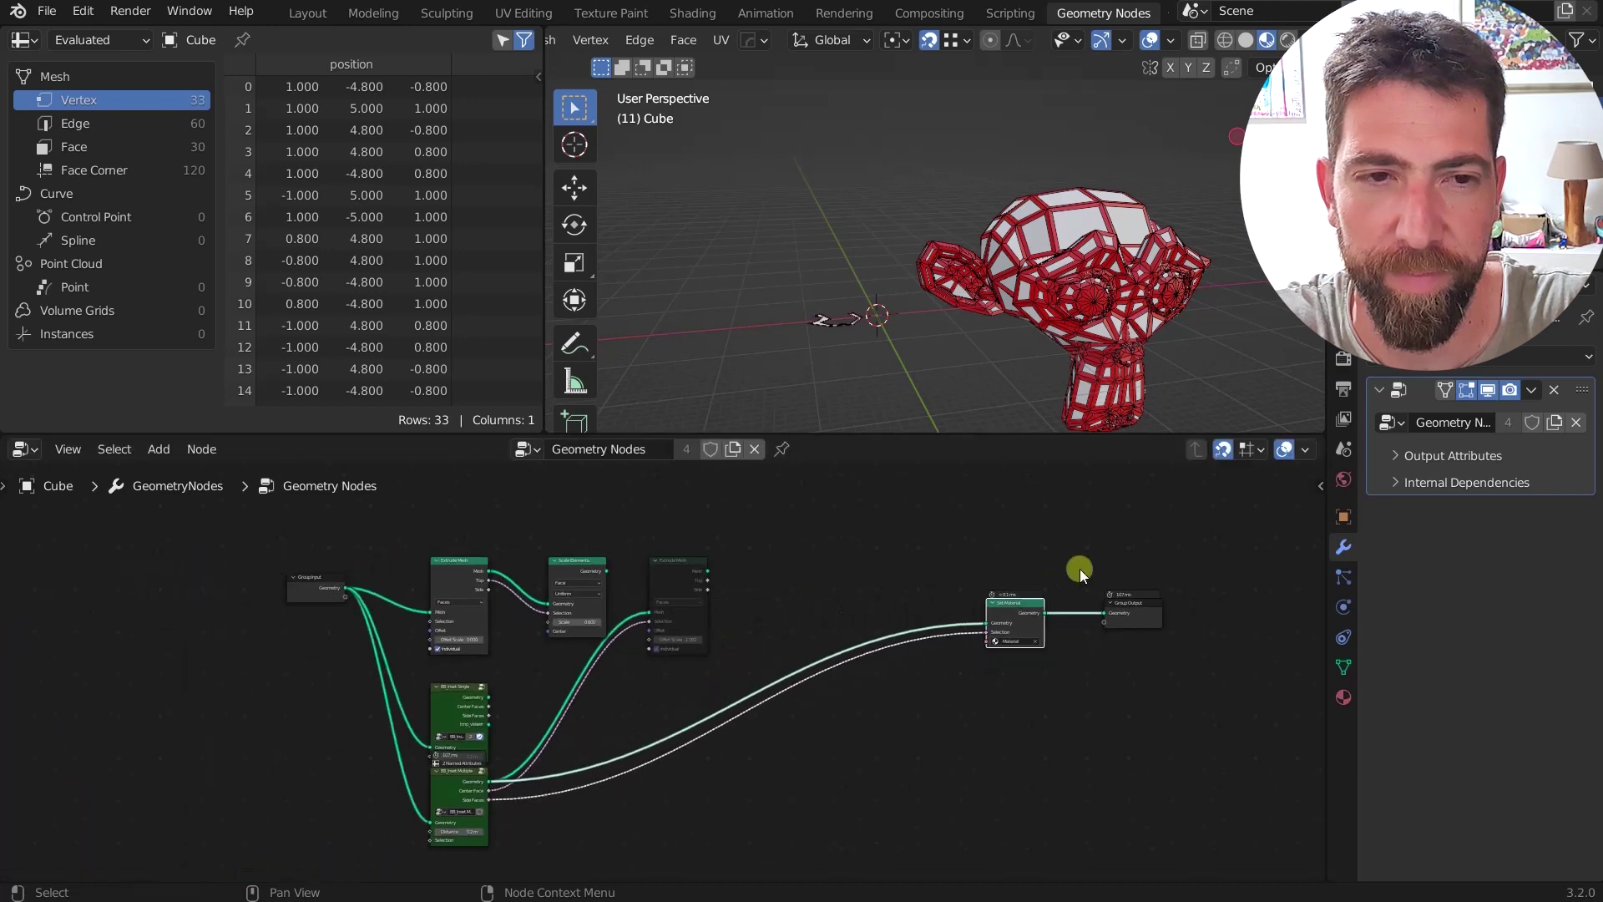
Step: Add a Position node in the empty area before the BB_Inset Multiple group
{"action": "scroll", "coordinate": [984, 659], "scroll_direction": "down", "scroll_amount": 2}
{"action": "scroll", "coordinate": [506, 778], "scroll_direction": "up", "scroll_amount": 5}
{"action": "middle_click_drag", "start_coordinate": [507, 778], "coordinate": [830, 772]}
{"action": "scroll", "coordinate": [852, 780], "scroll_direction": "up", "scroll_amount": 1}
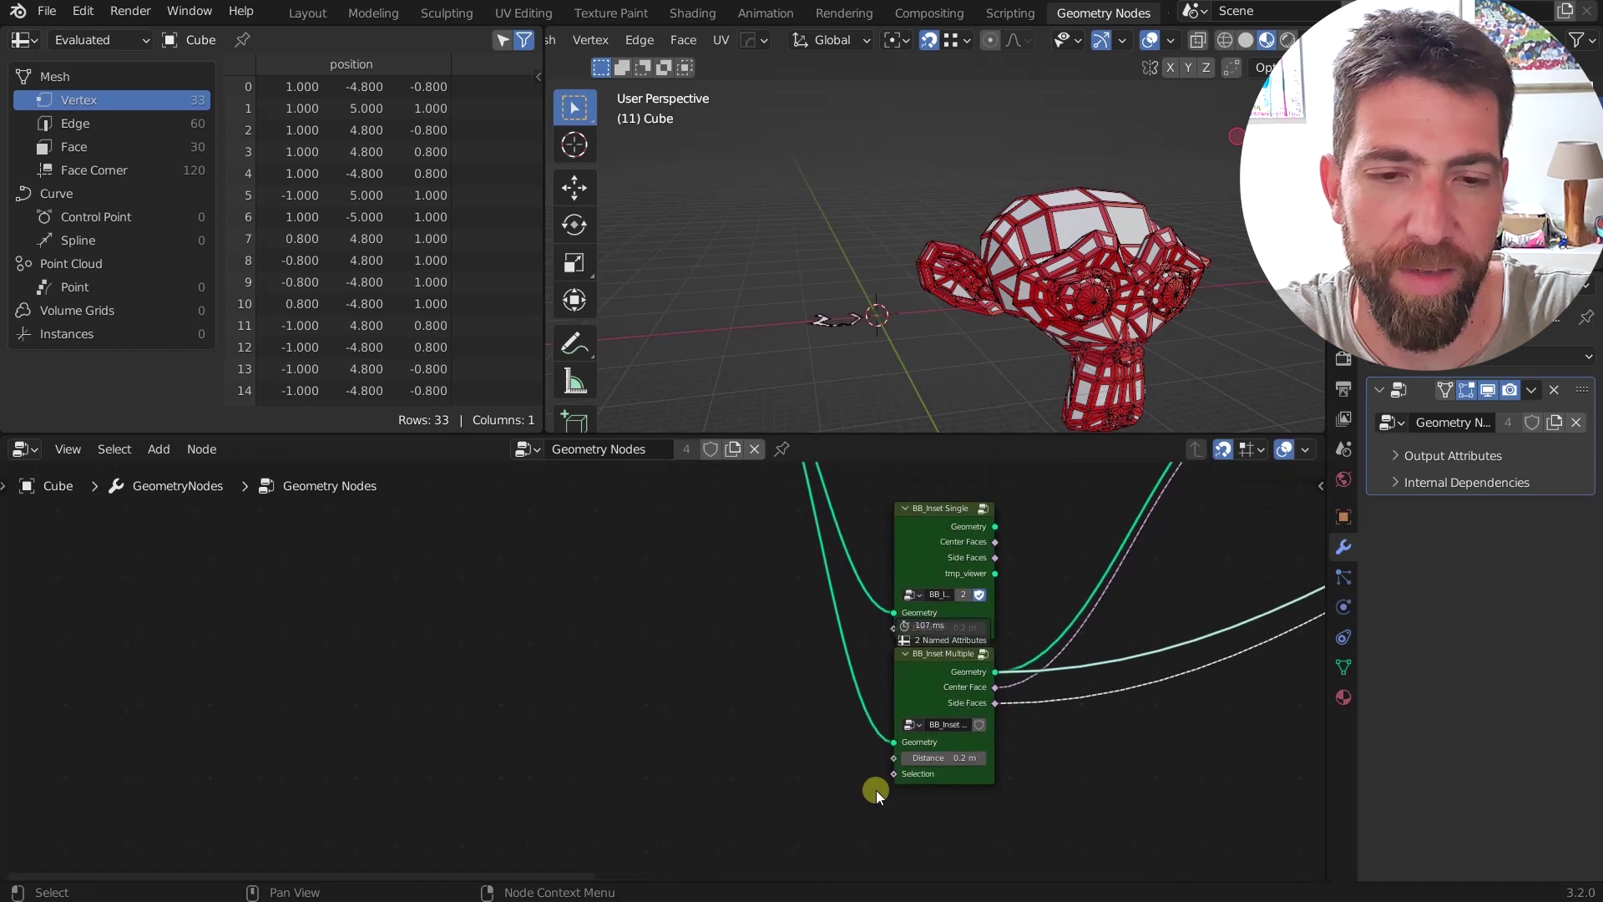
{"action": "left_click_drag", "start_coordinate": [884, 777], "coordinate": [764, 780]}
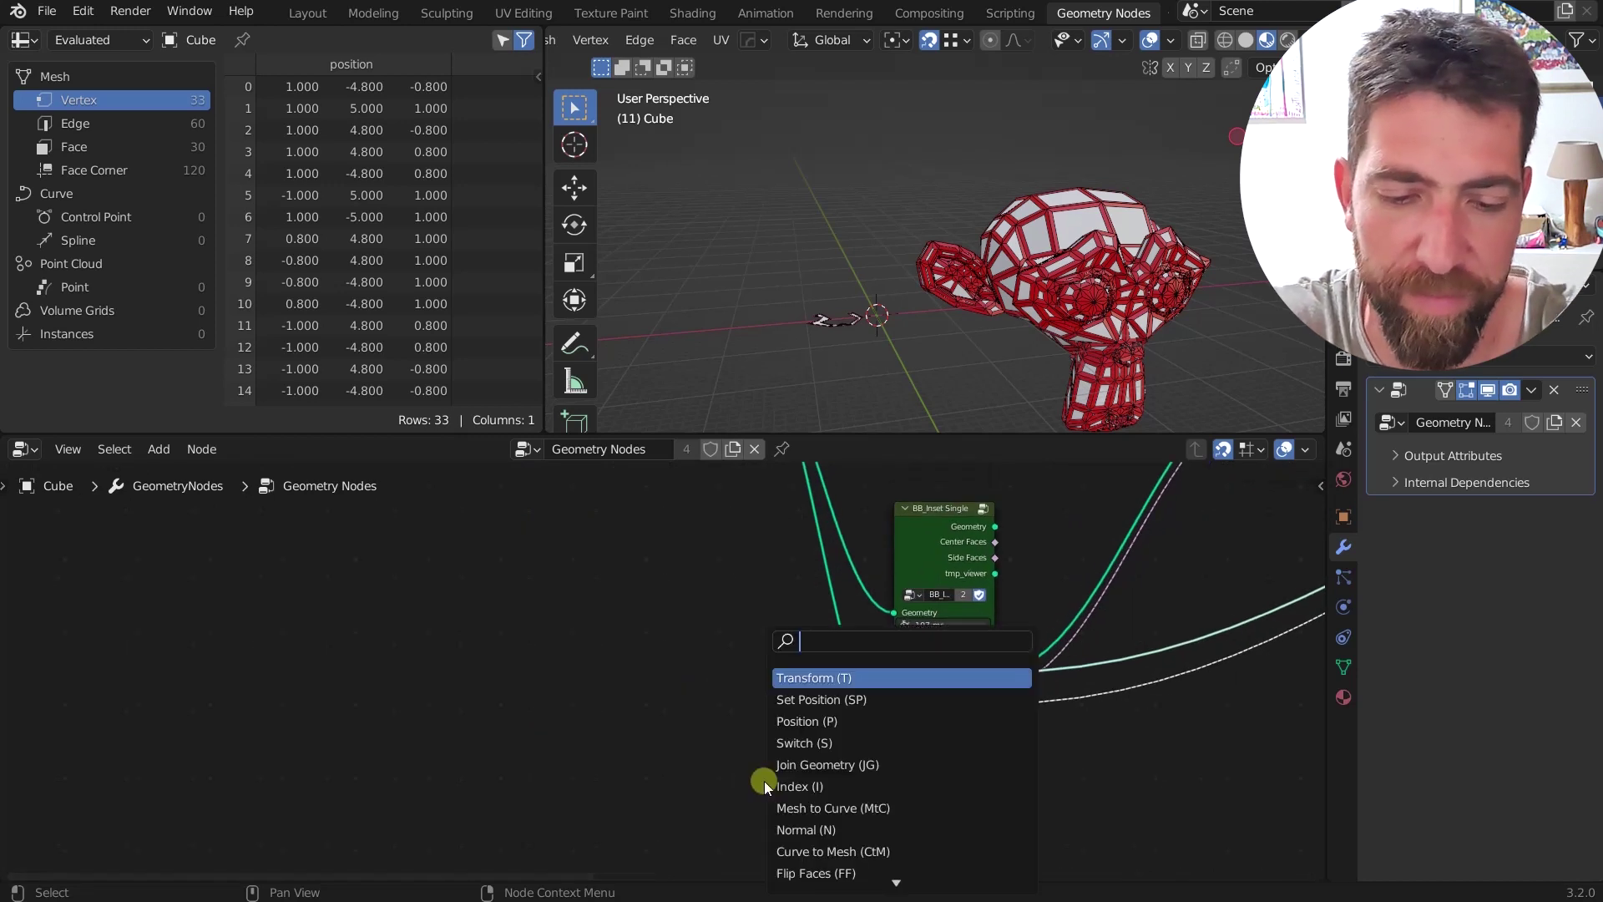
{"action": "type", "text": "POSI"}
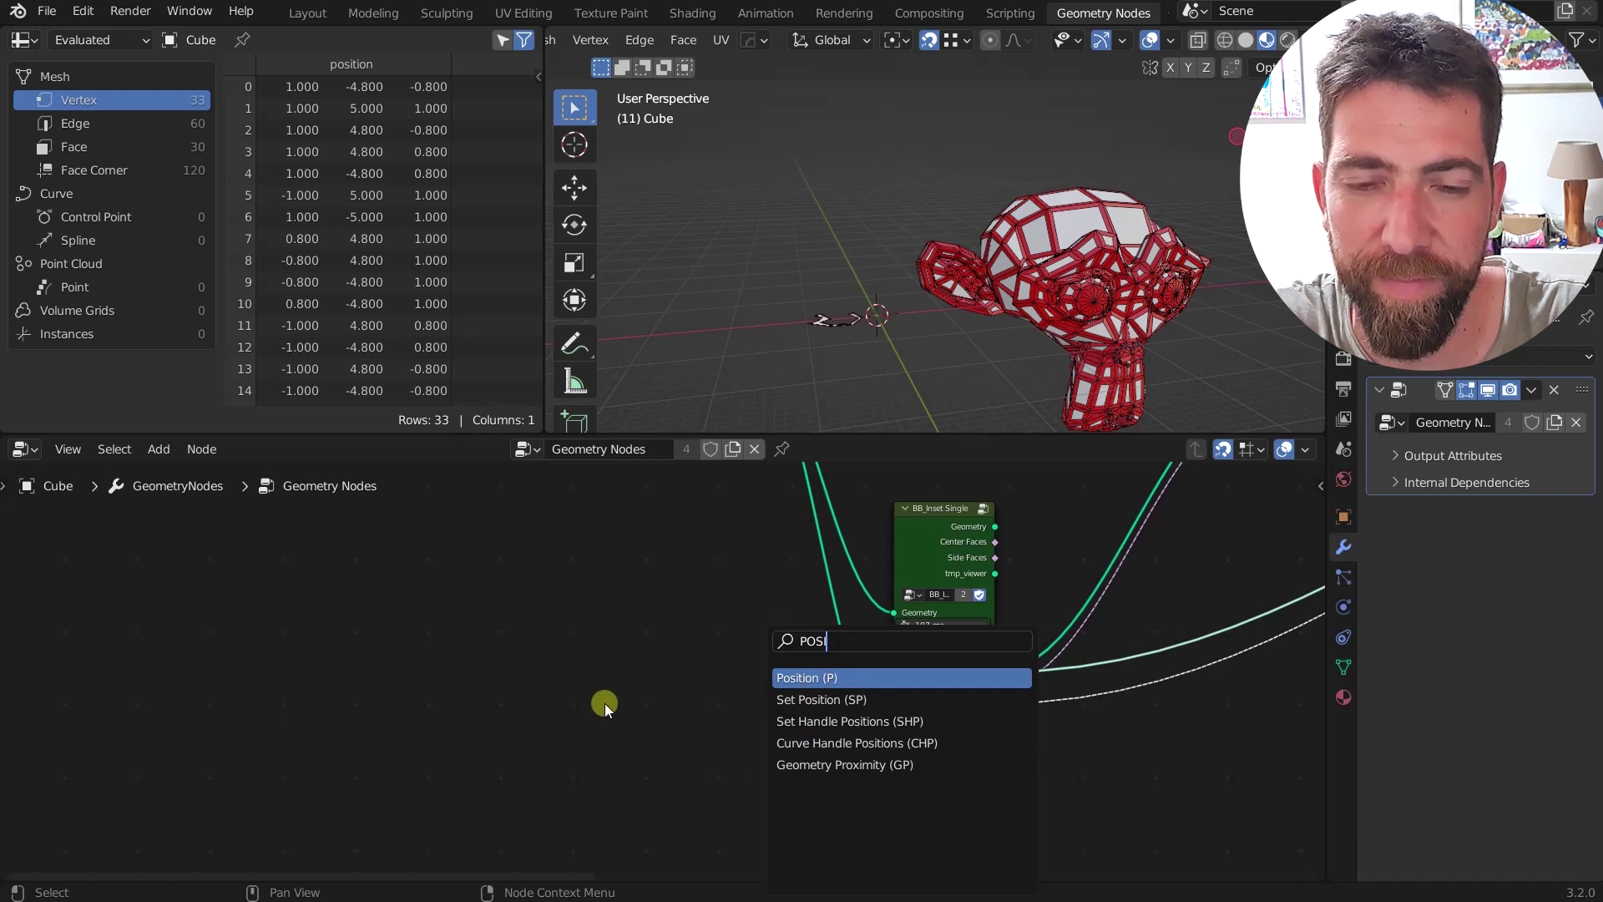
{"action": "key", "text": "Return"}
{"action": "left_click", "coordinate": [525, 637]}
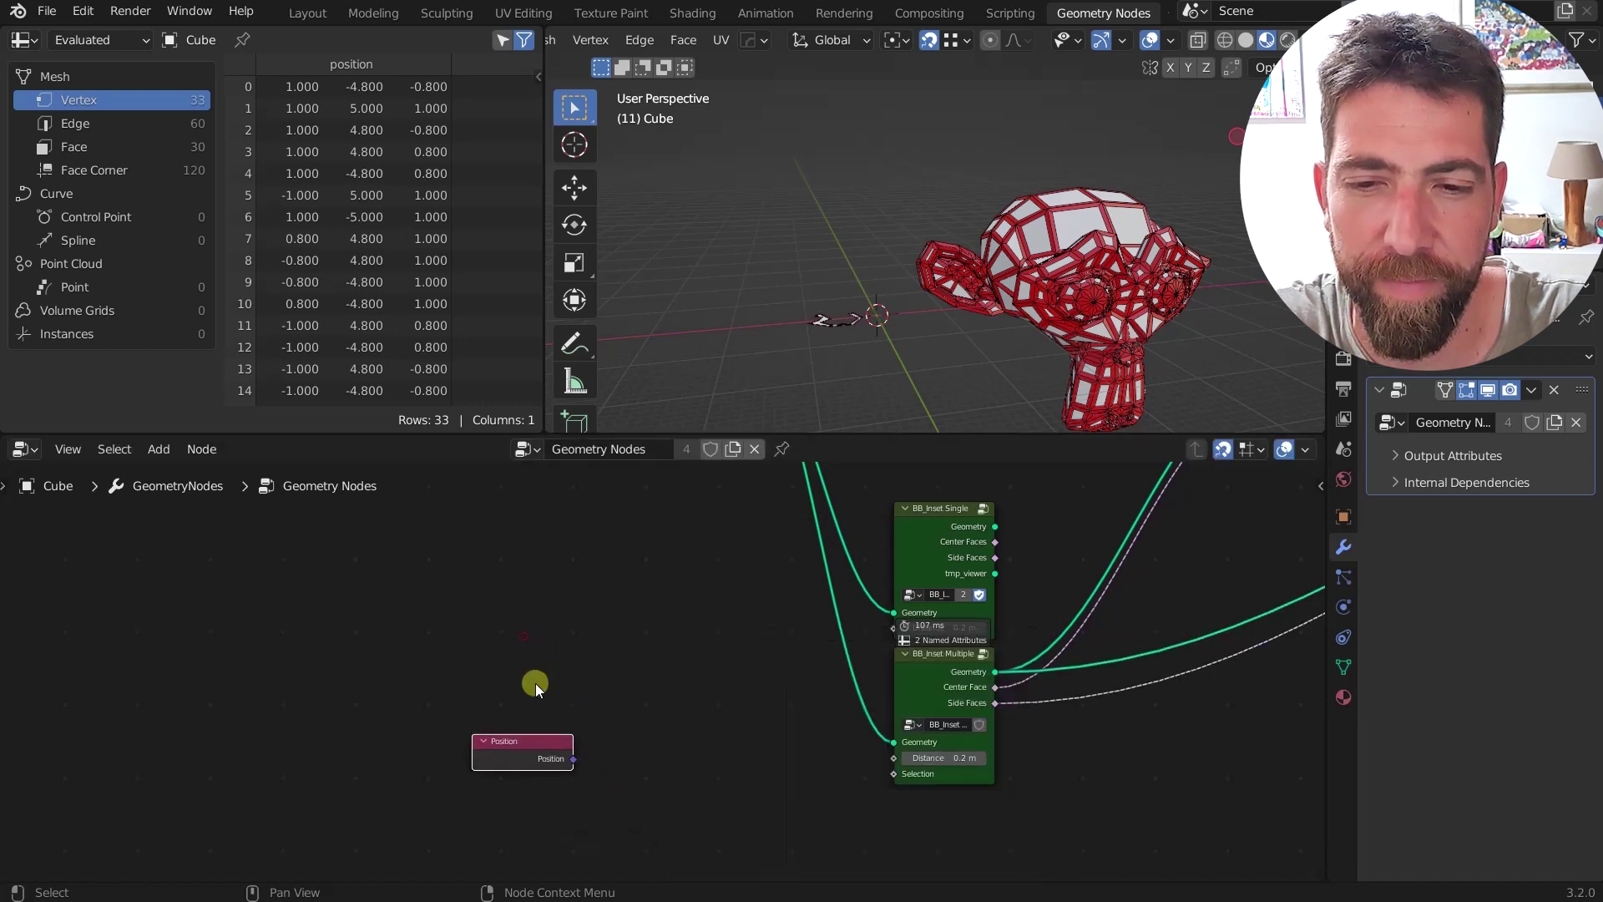
Step: Add a Separate XYZ node fed by the Position output
{"action": "left_click_drag", "start_coordinate": [573, 760], "coordinate": [633, 750]}
{"action": "type", "text": "XYV"}
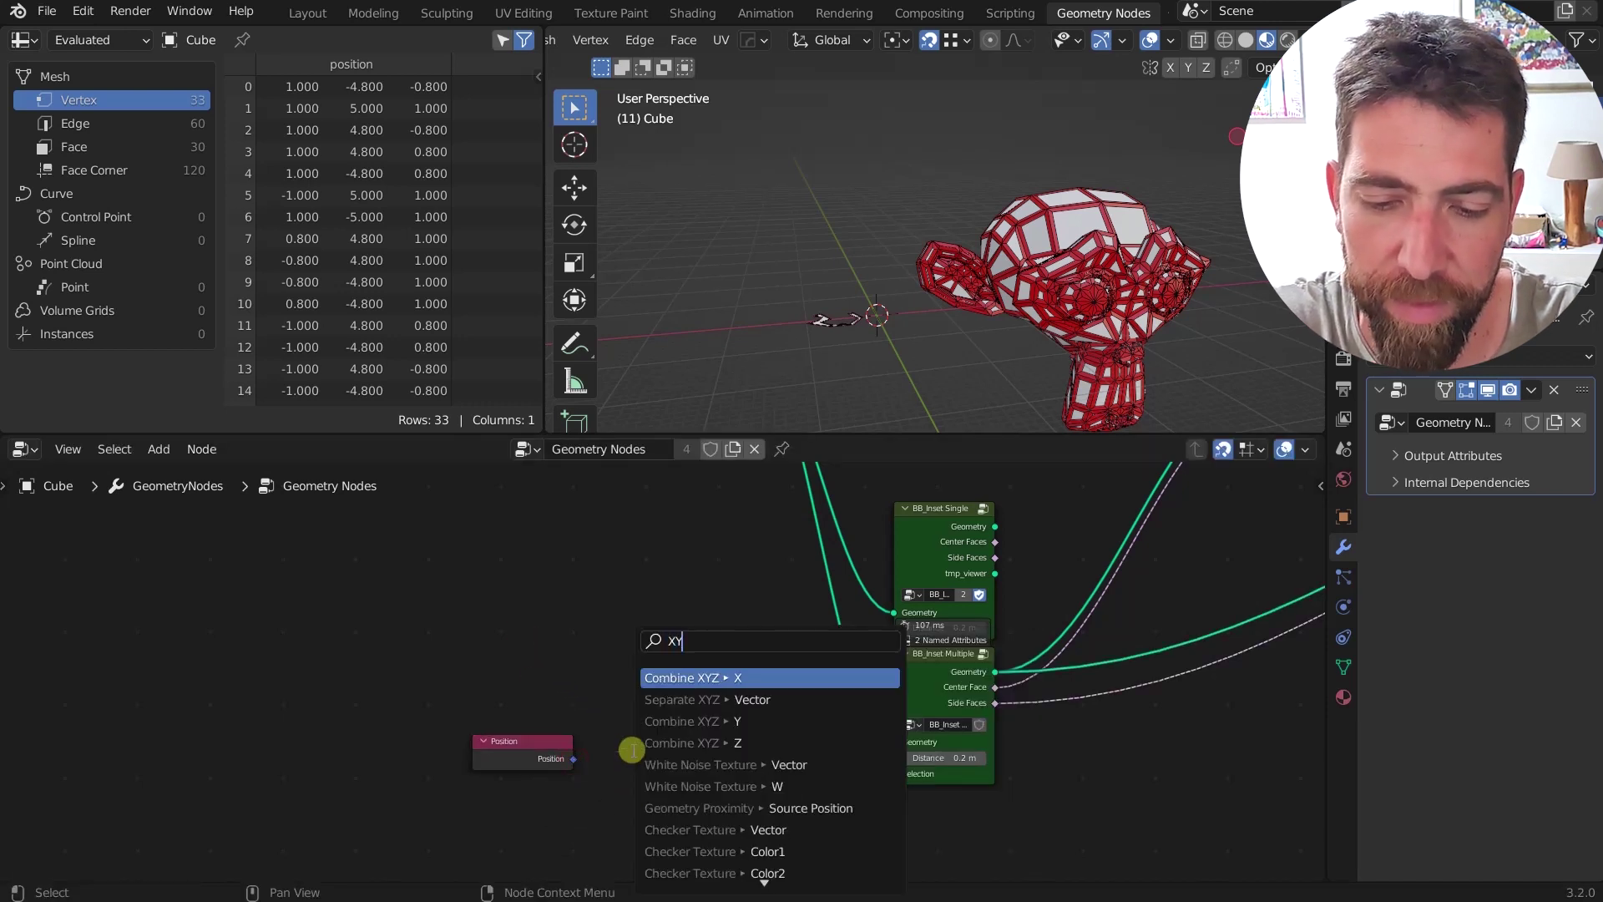
{"action": "key", "text": "Return"}
{"action": "left_click", "coordinate": [626, 724]}
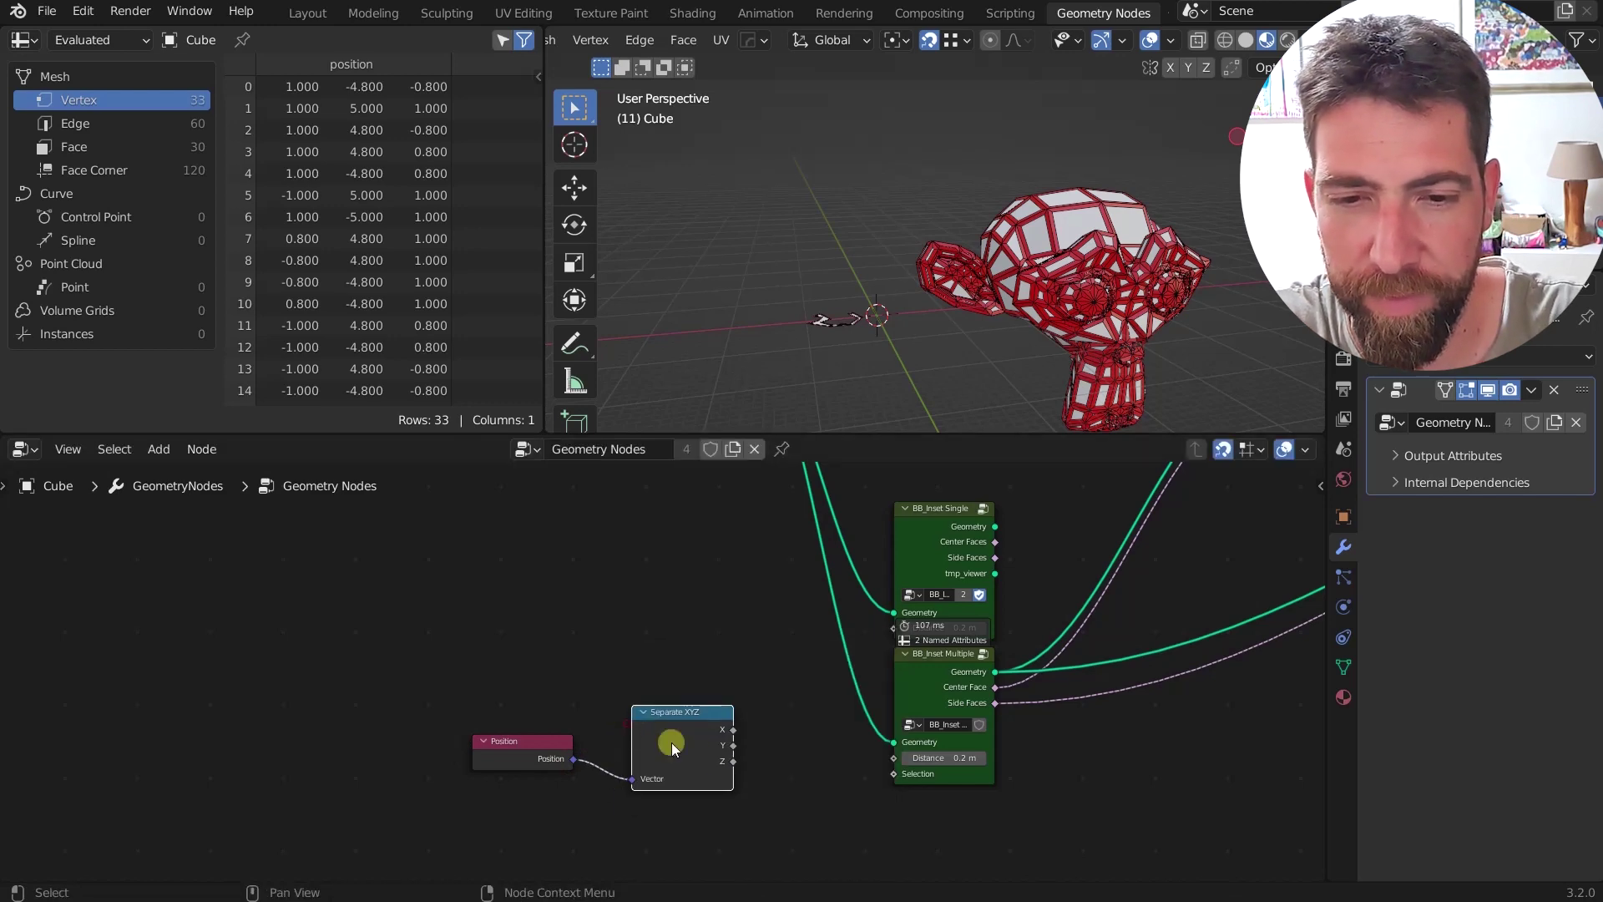
Step: Add a Greater Than compare node on the Separate XYZ Z output and link its Result to BB_Inset Multiple's Selection
{"action": "left_click_drag", "start_coordinate": [733, 760], "coordinate": [799, 810]}
{"action": "type", "text": "GREA"}
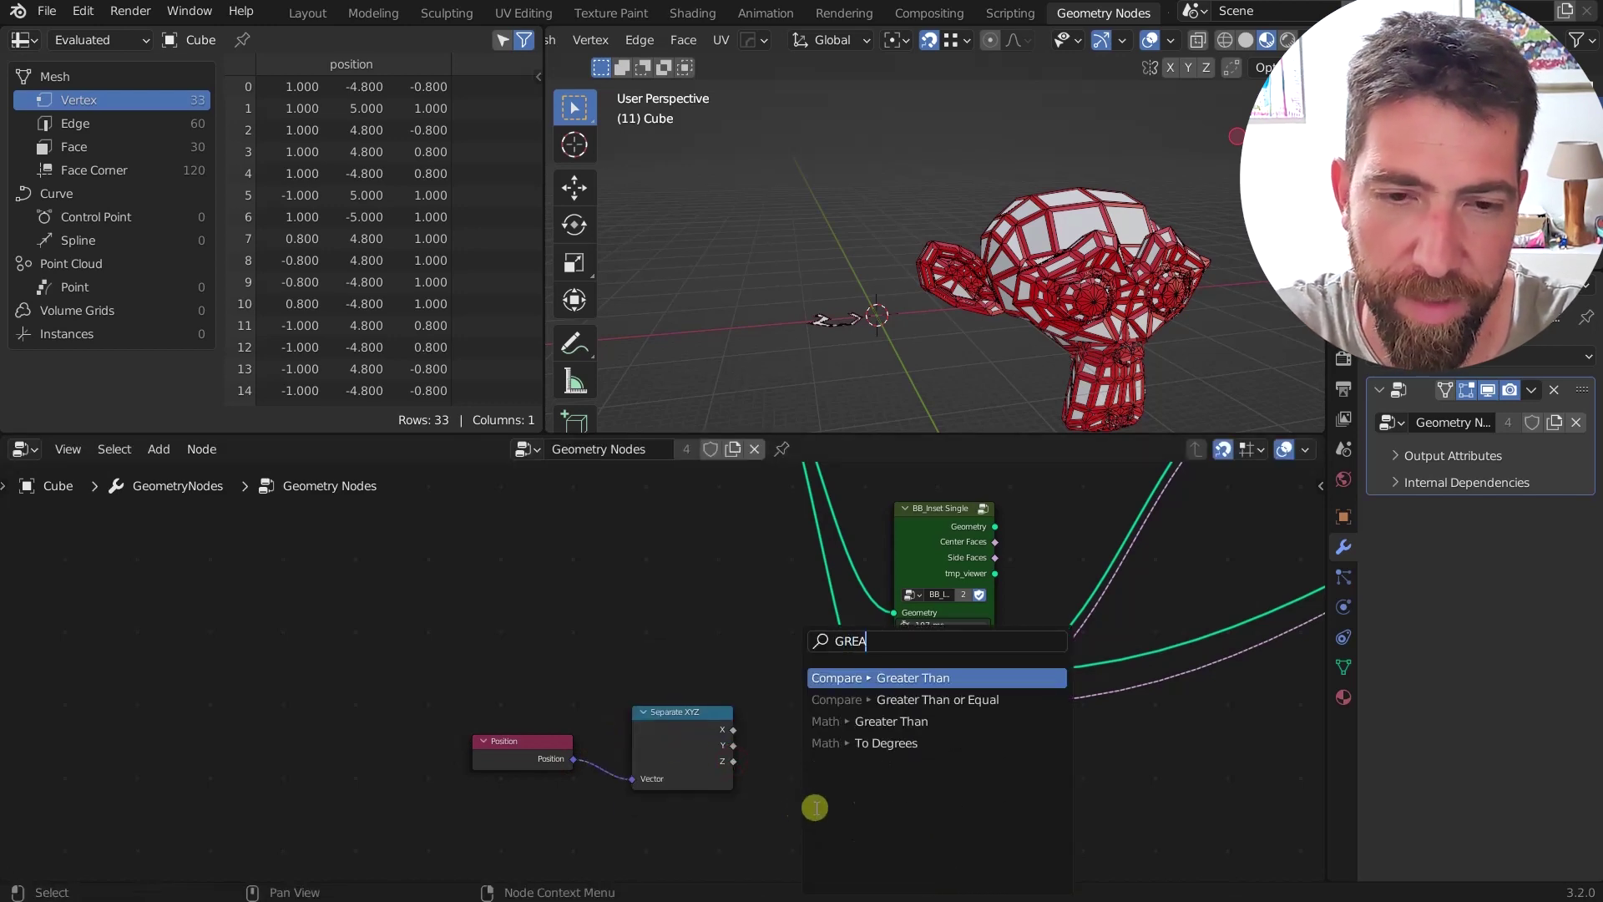
{"action": "left_click", "coordinate": [938, 678]}
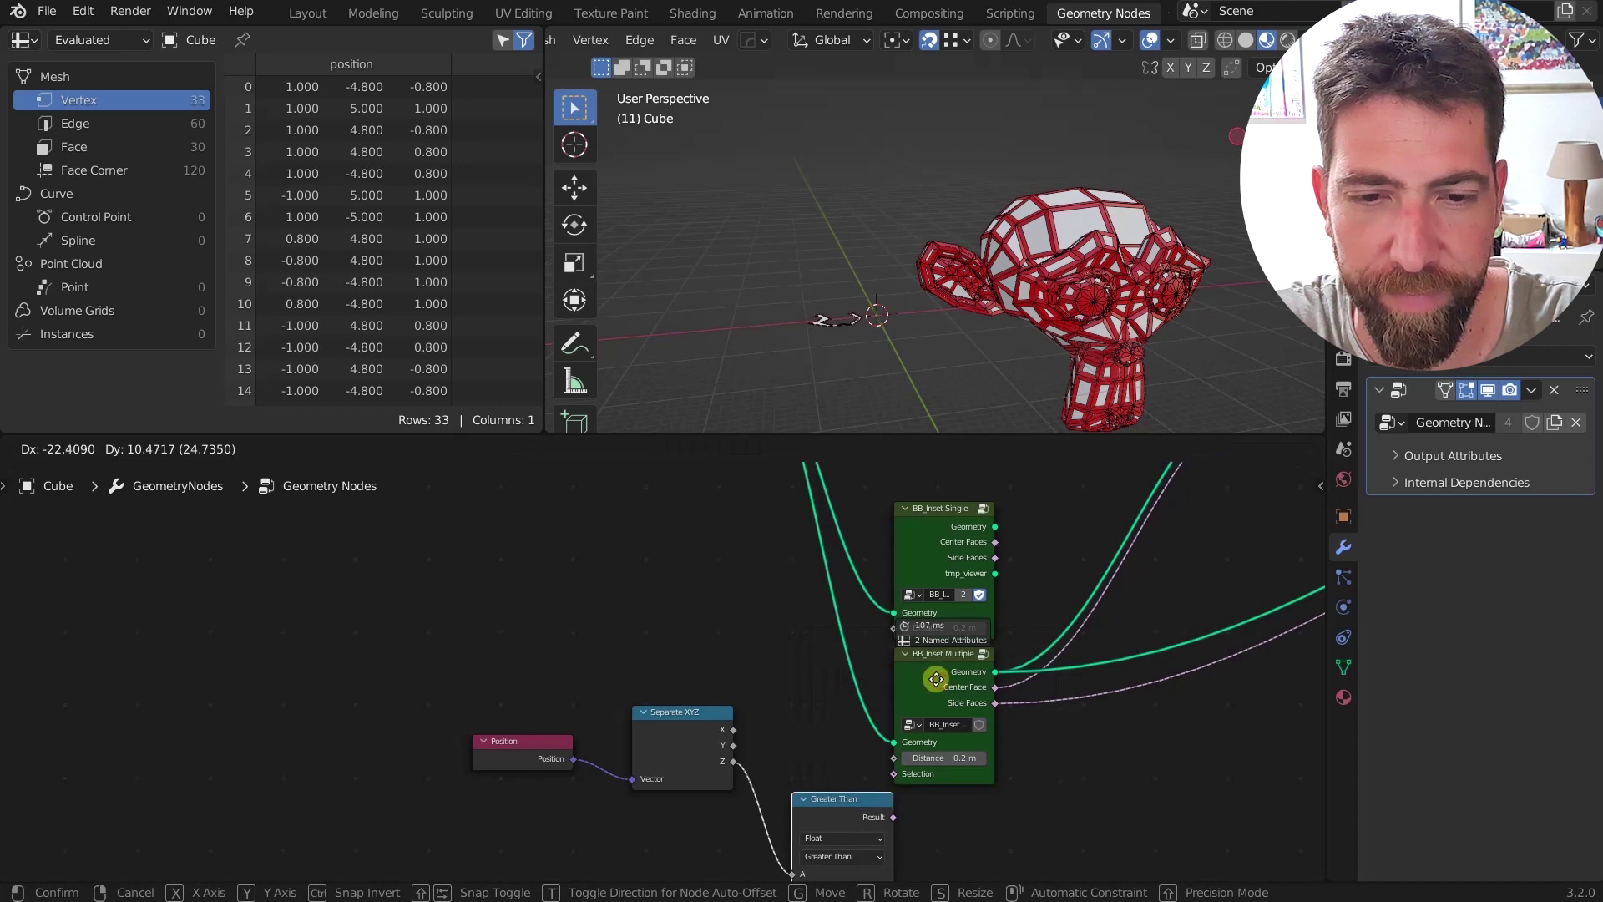
{"action": "left_click", "coordinate": [887, 604]}
{"action": "left_click_drag", "start_coordinate": [680, 712], "coordinate": [649, 711]}
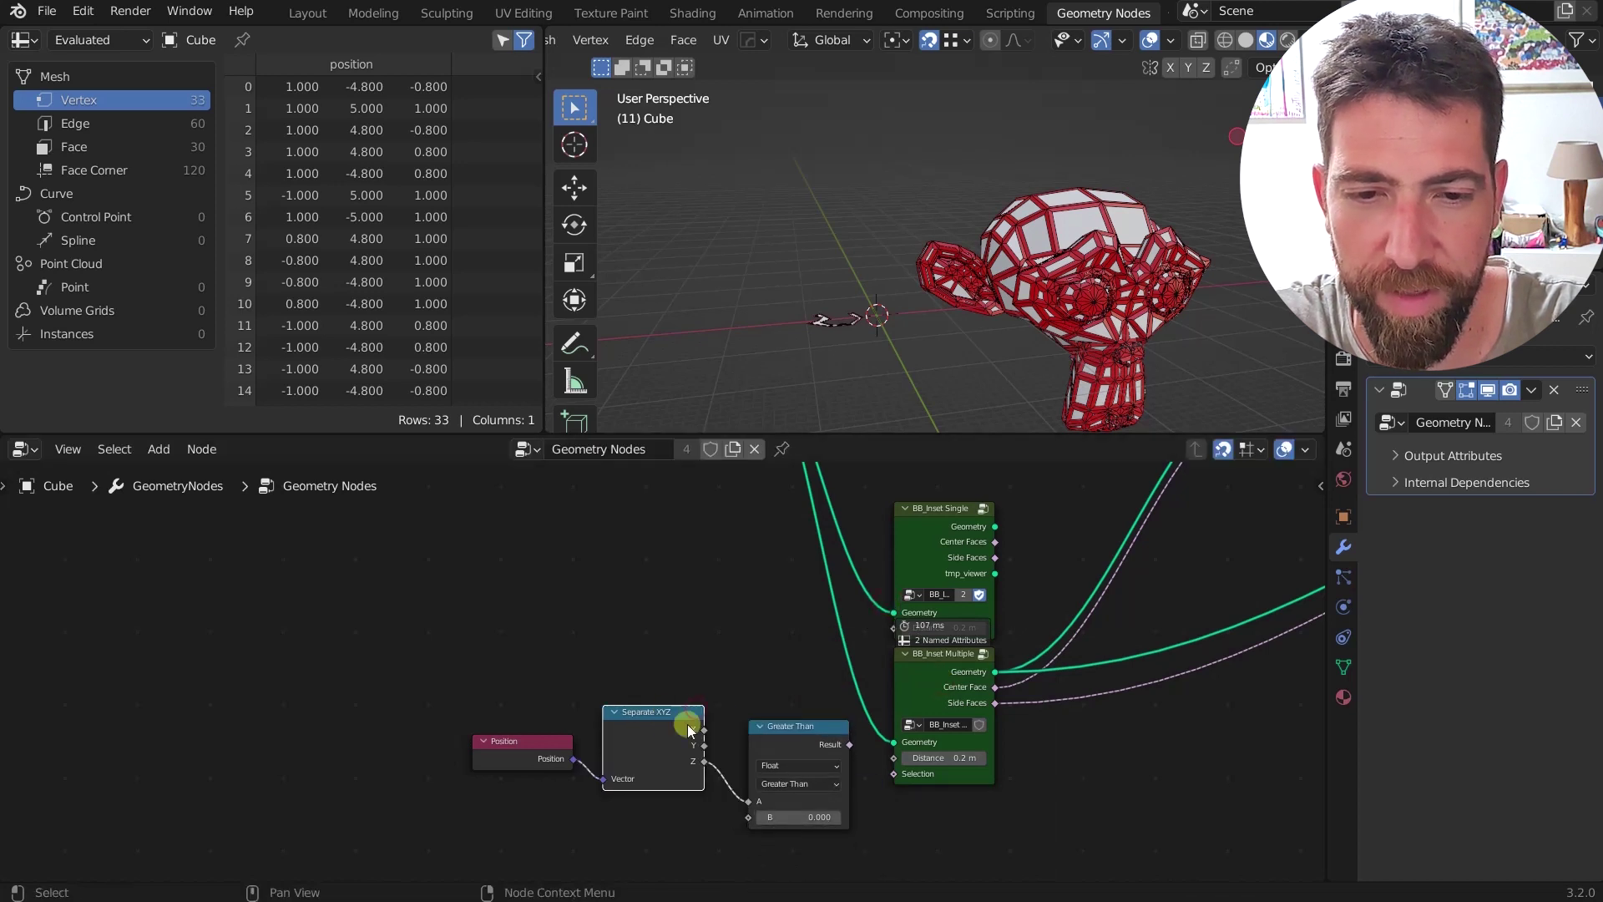
{"action": "scroll", "coordinate": [880, 779], "scroll_direction": "up", "scroll_amount": 1}
{"action": "left_click_drag", "start_coordinate": [849, 738], "coordinate": [901, 774]}
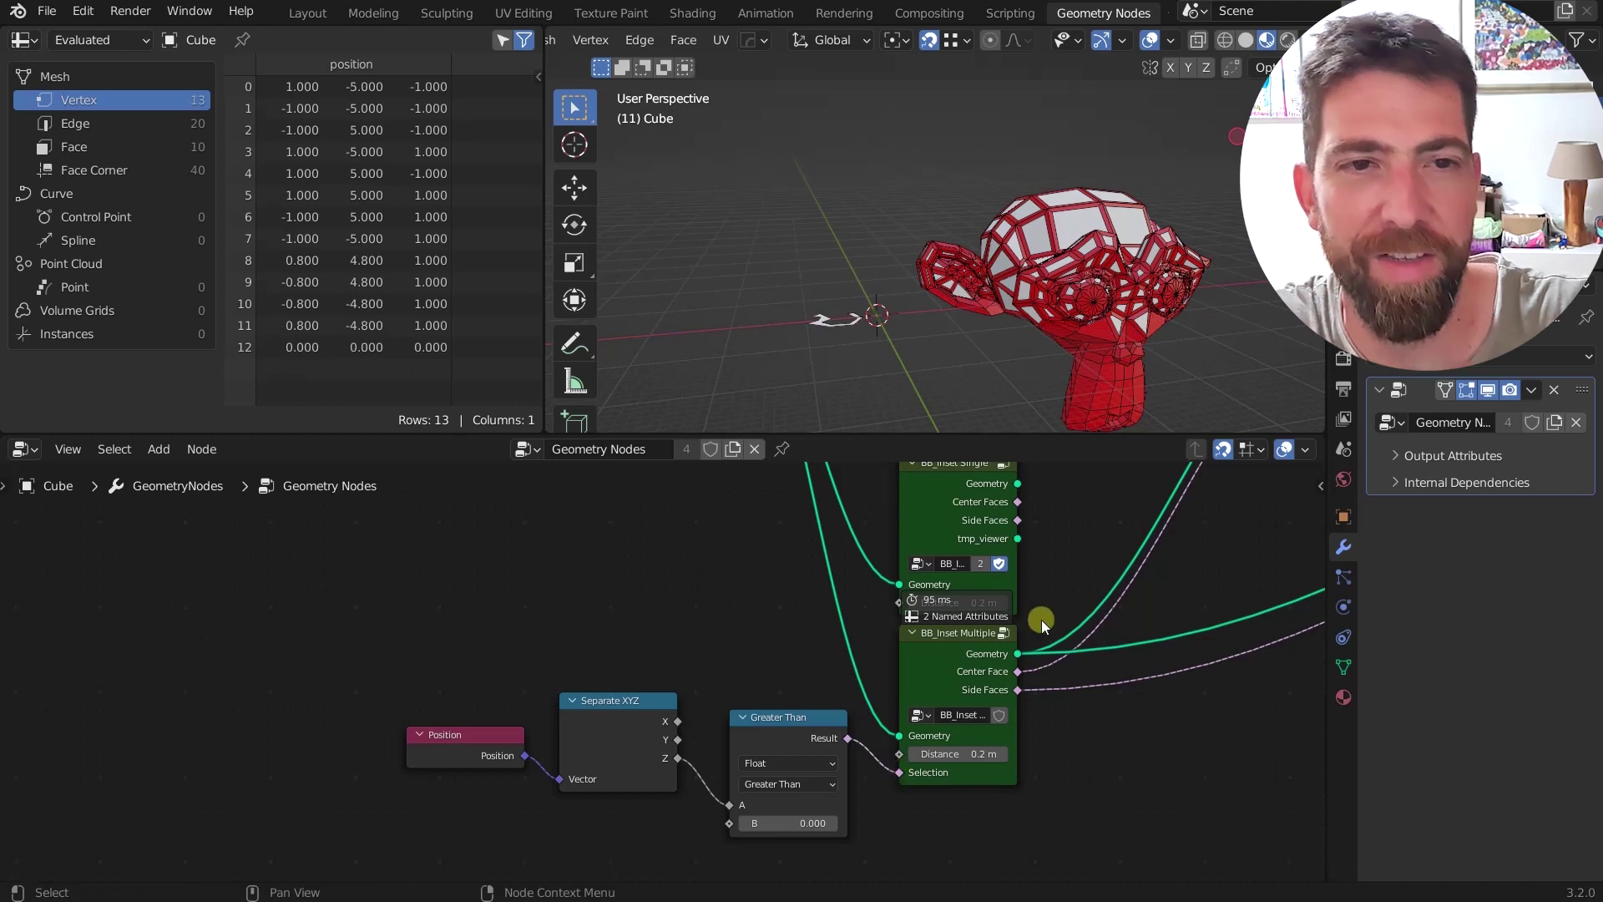
Step: Move the BB_Inset Multiple node down slightly so it no longer overlaps BB_Inset Single
{"action": "scroll", "coordinate": [1021, 316], "scroll_direction": "down", "scroll_amount": 3}
{"action": "scroll", "coordinate": [1070, 329], "scroll_direction": "up", "scroll_amount": 3}
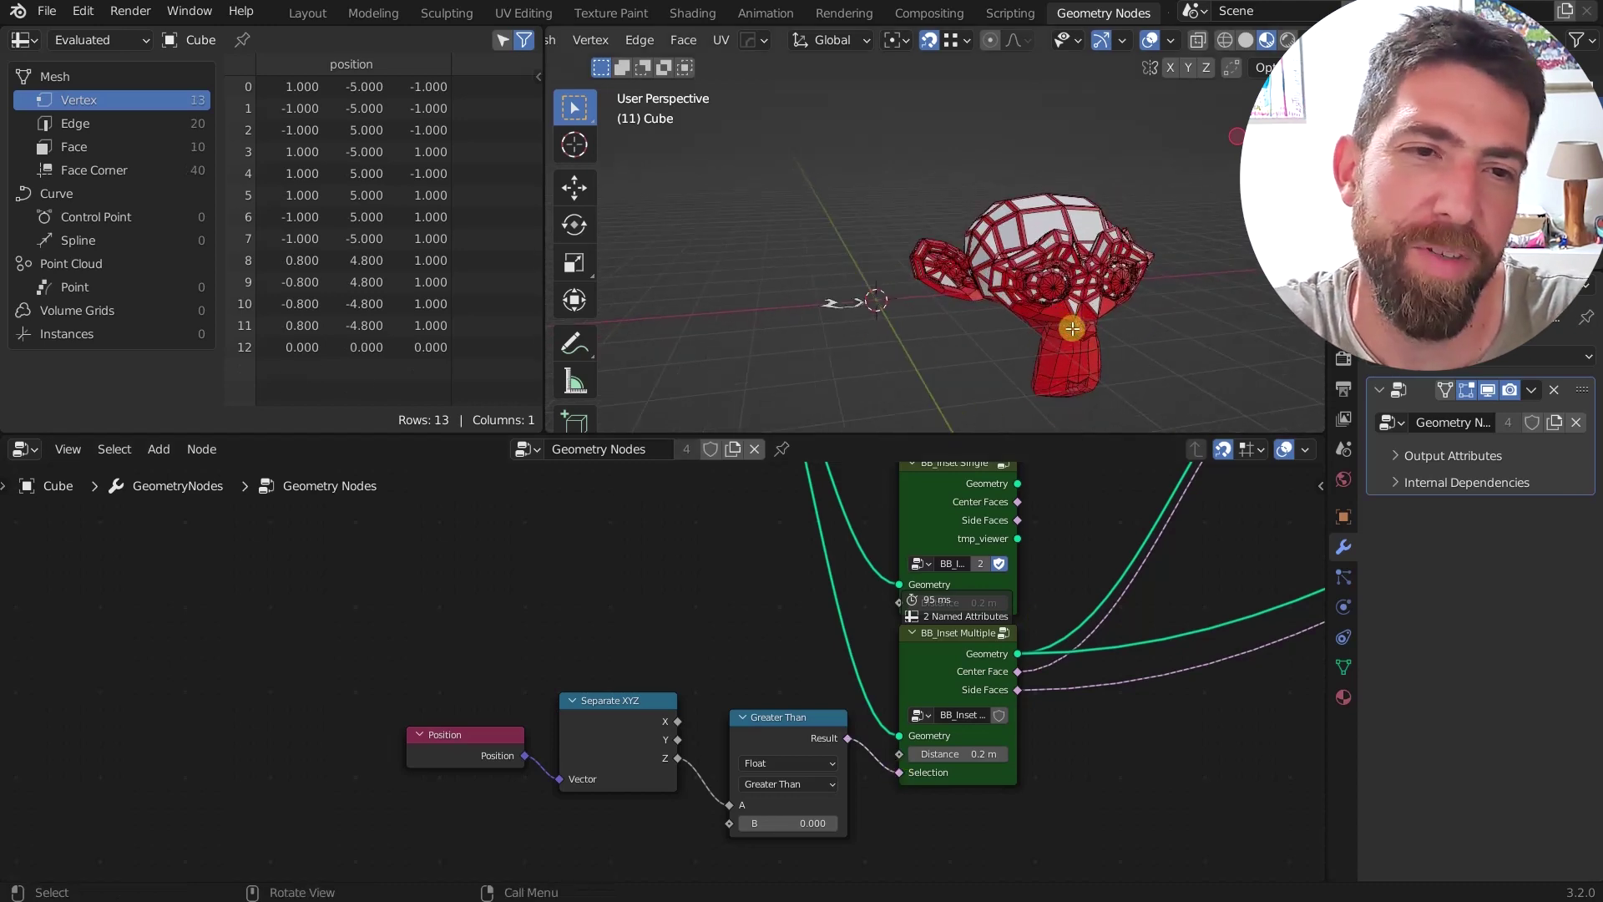
{"action": "left_click", "coordinate": [953, 665]}
{"action": "middle_click_drag", "start_coordinate": [995, 733], "coordinate": [892, 734]}
{"action": "left_click_drag", "start_coordinate": [865, 672], "coordinate": [859, 708]}
Step: Examine from the front and the side which monkey head faces are inset by the Z selection, and review the node tree
{"action": "scroll", "coordinate": [859, 702], "scroll_direction": "down", "scroll_amount": 3}
{"action": "middle_click_drag", "start_coordinate": [1039, 343], "coordinate": [1019, 276]}
{"action": "key", "text": "KP_1"}
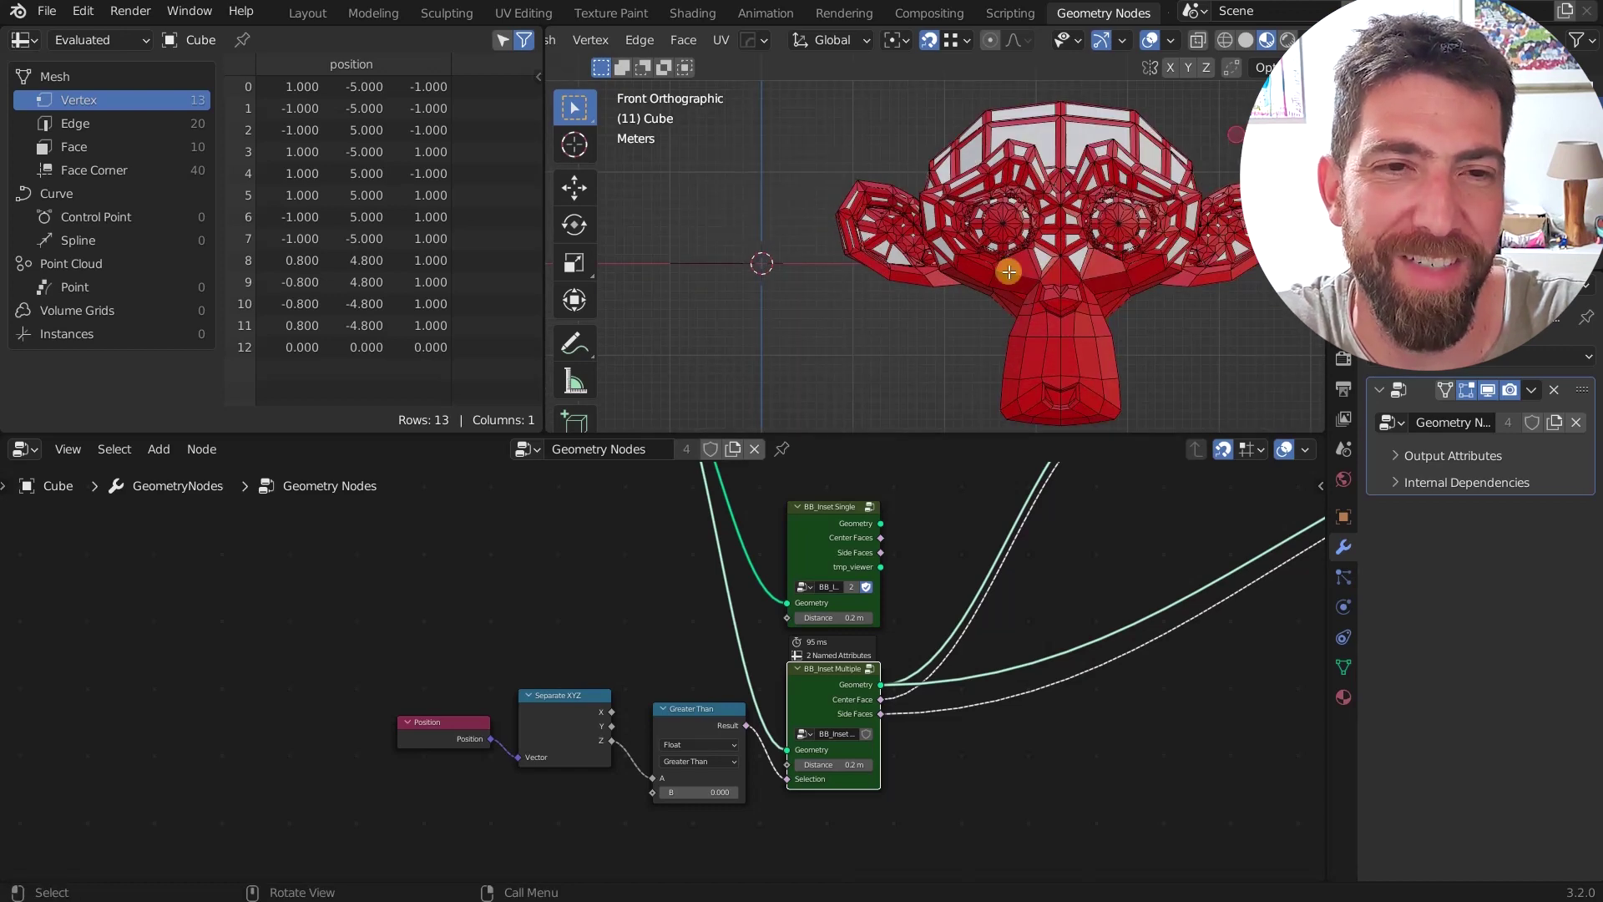
{"action": "scroll", "coordinate": [1194, 269], "scroll_direction": "up", "scroll_amount": 2}
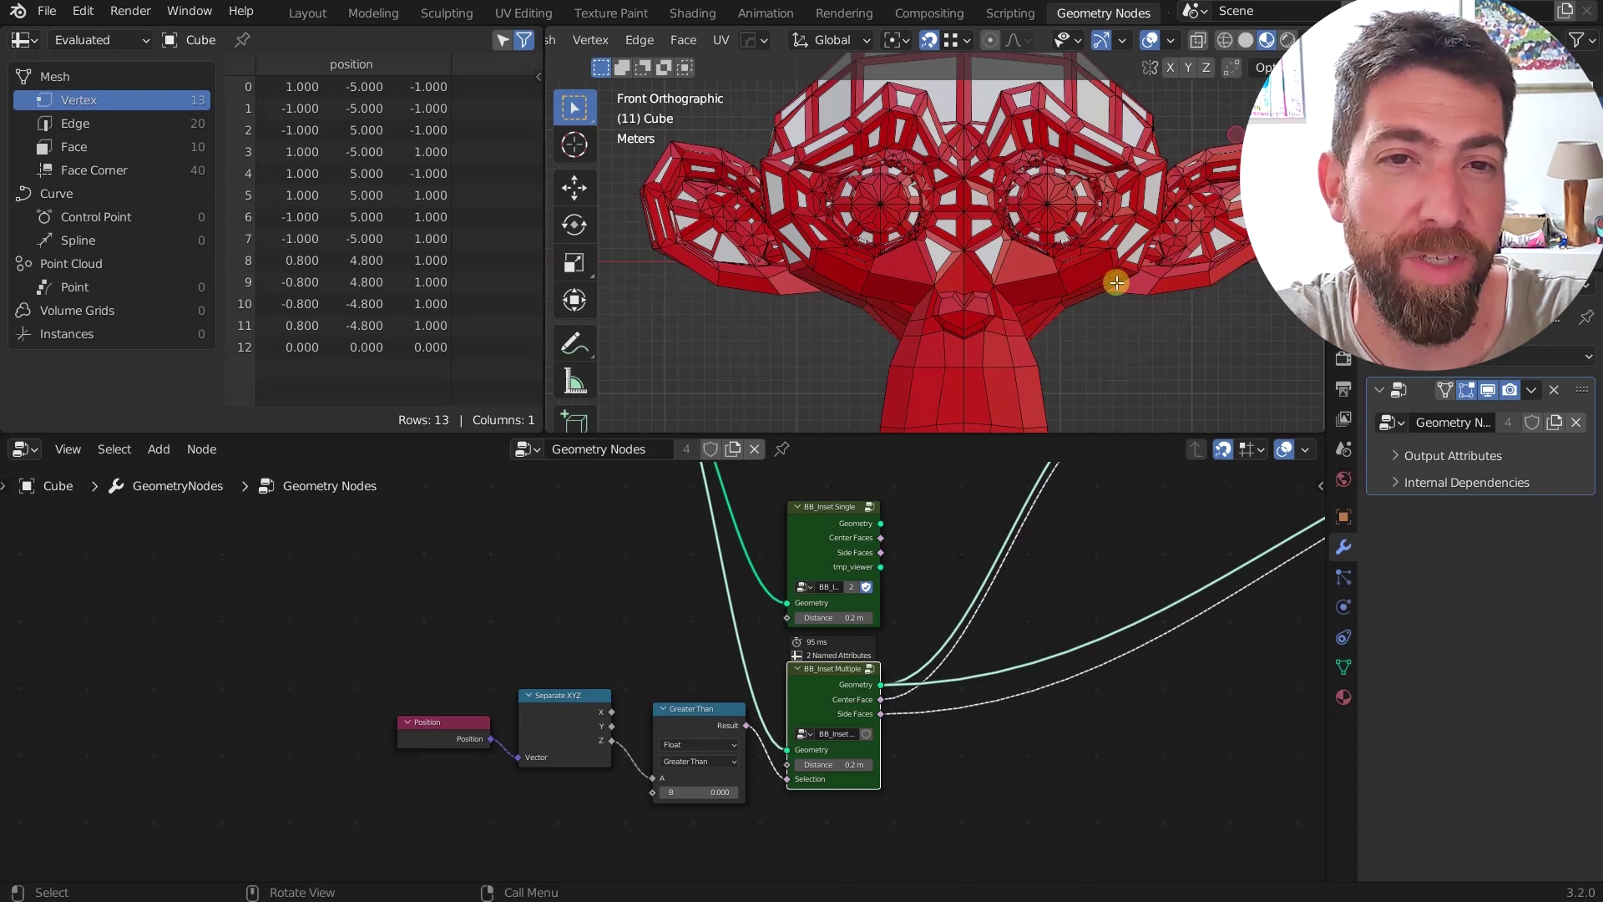
{"action": "middle_click_drag", "start_coordinate": [930, 309], "coordinate": [1022, 291]}
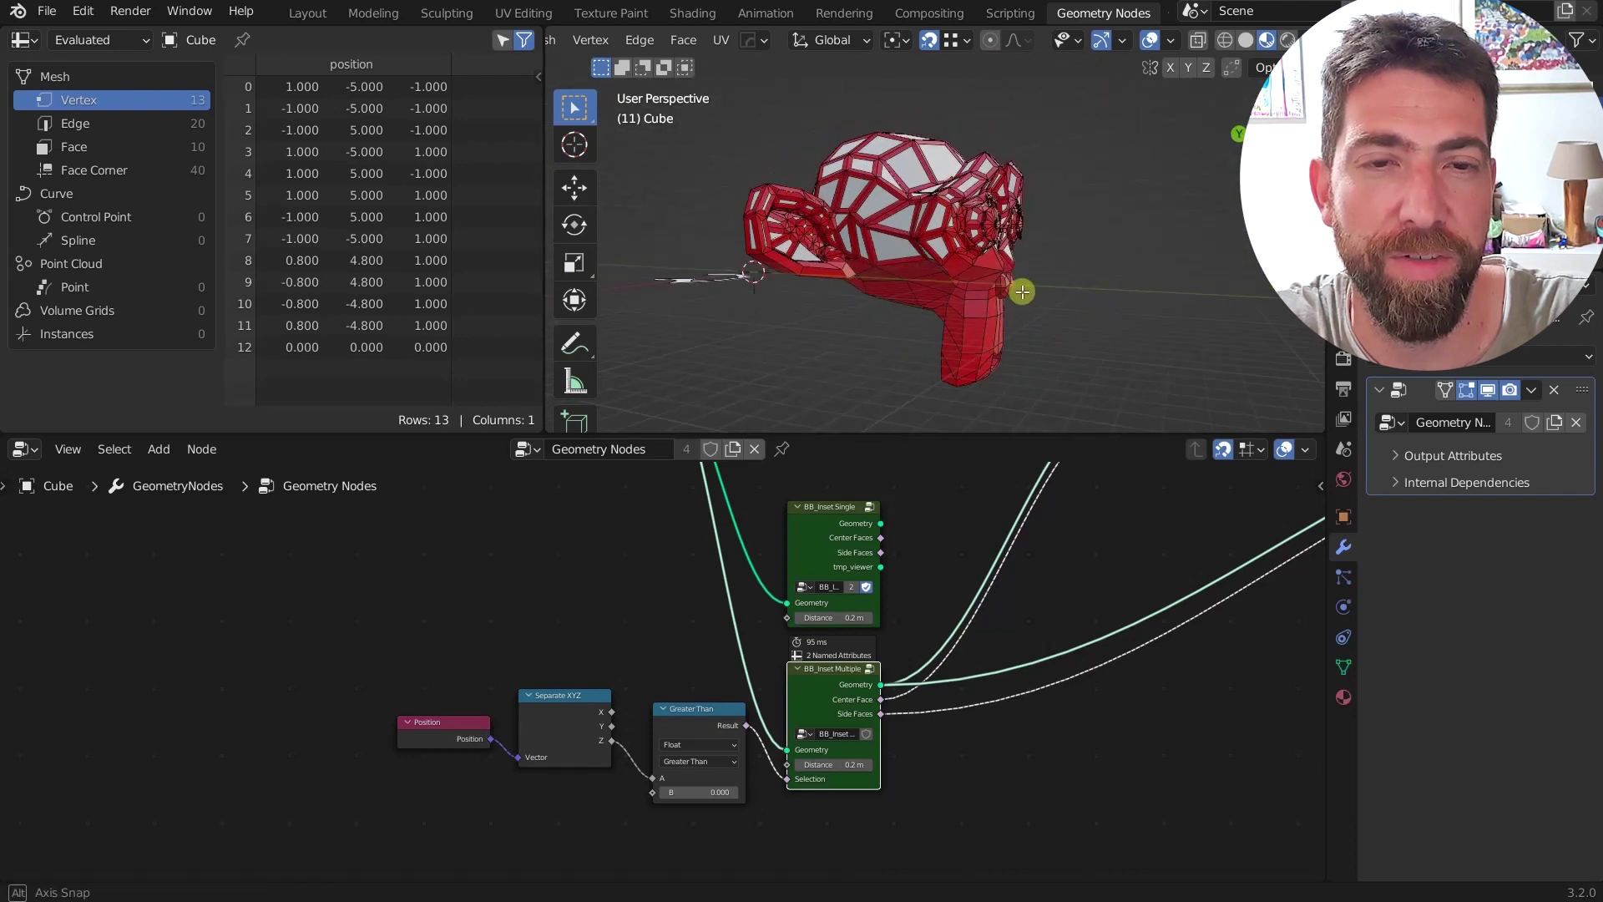
{"action": "scroll", "coordinate": [950, 523], "scroll_direction": "down", "scroll_amount": 6}
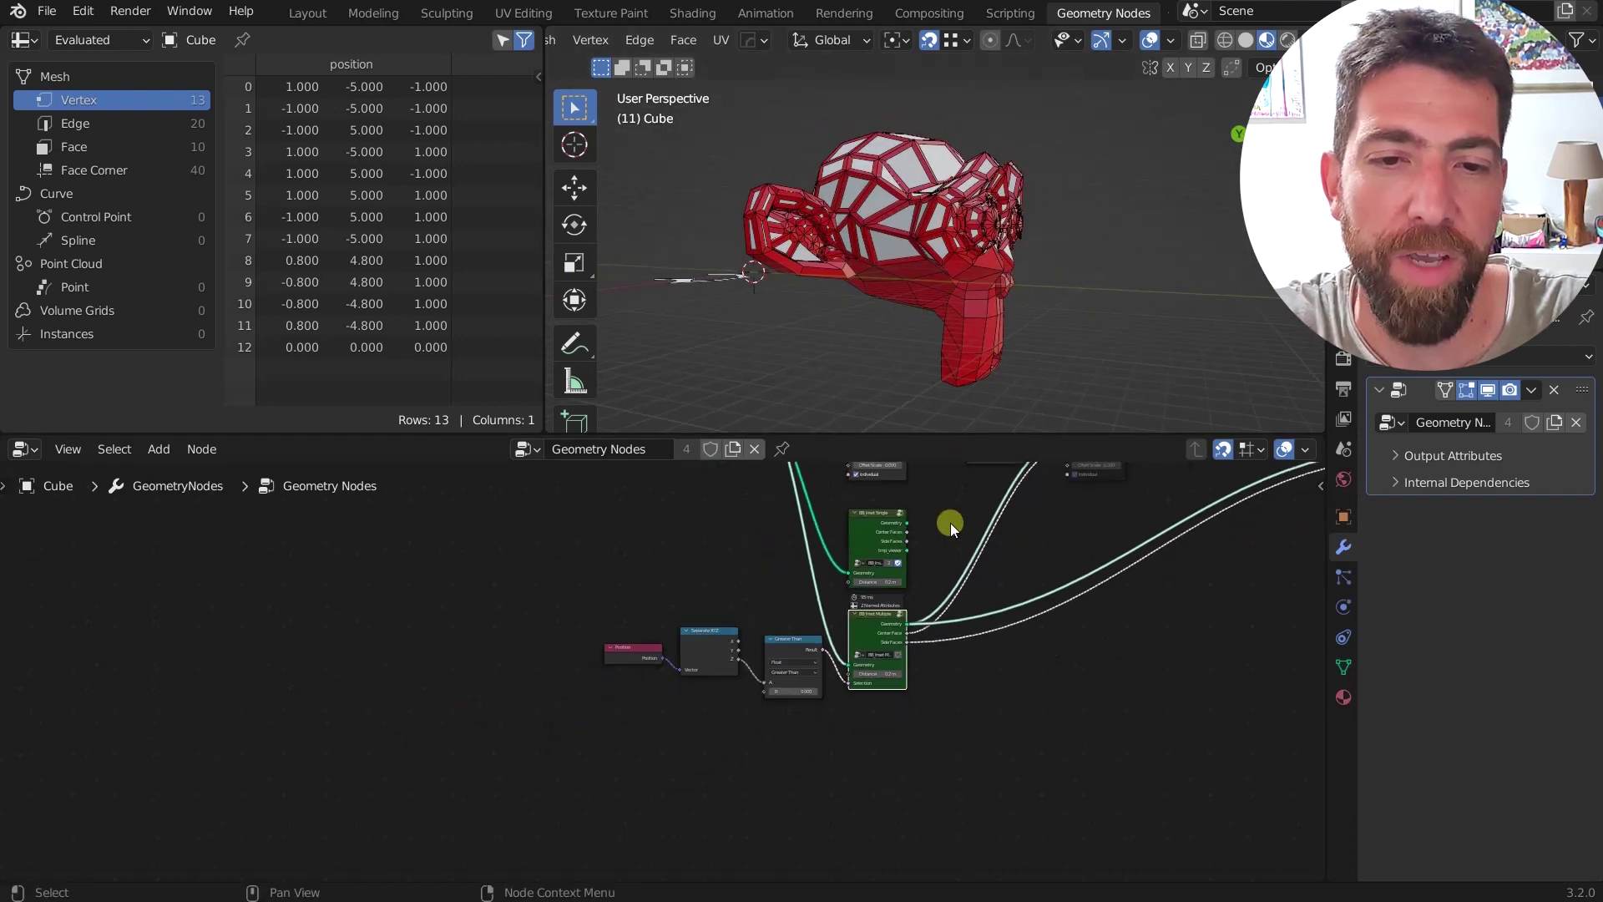
{"action": "middle_click_drag", "start_coordinate": [950, 523], "coordinate": [858, 686]}
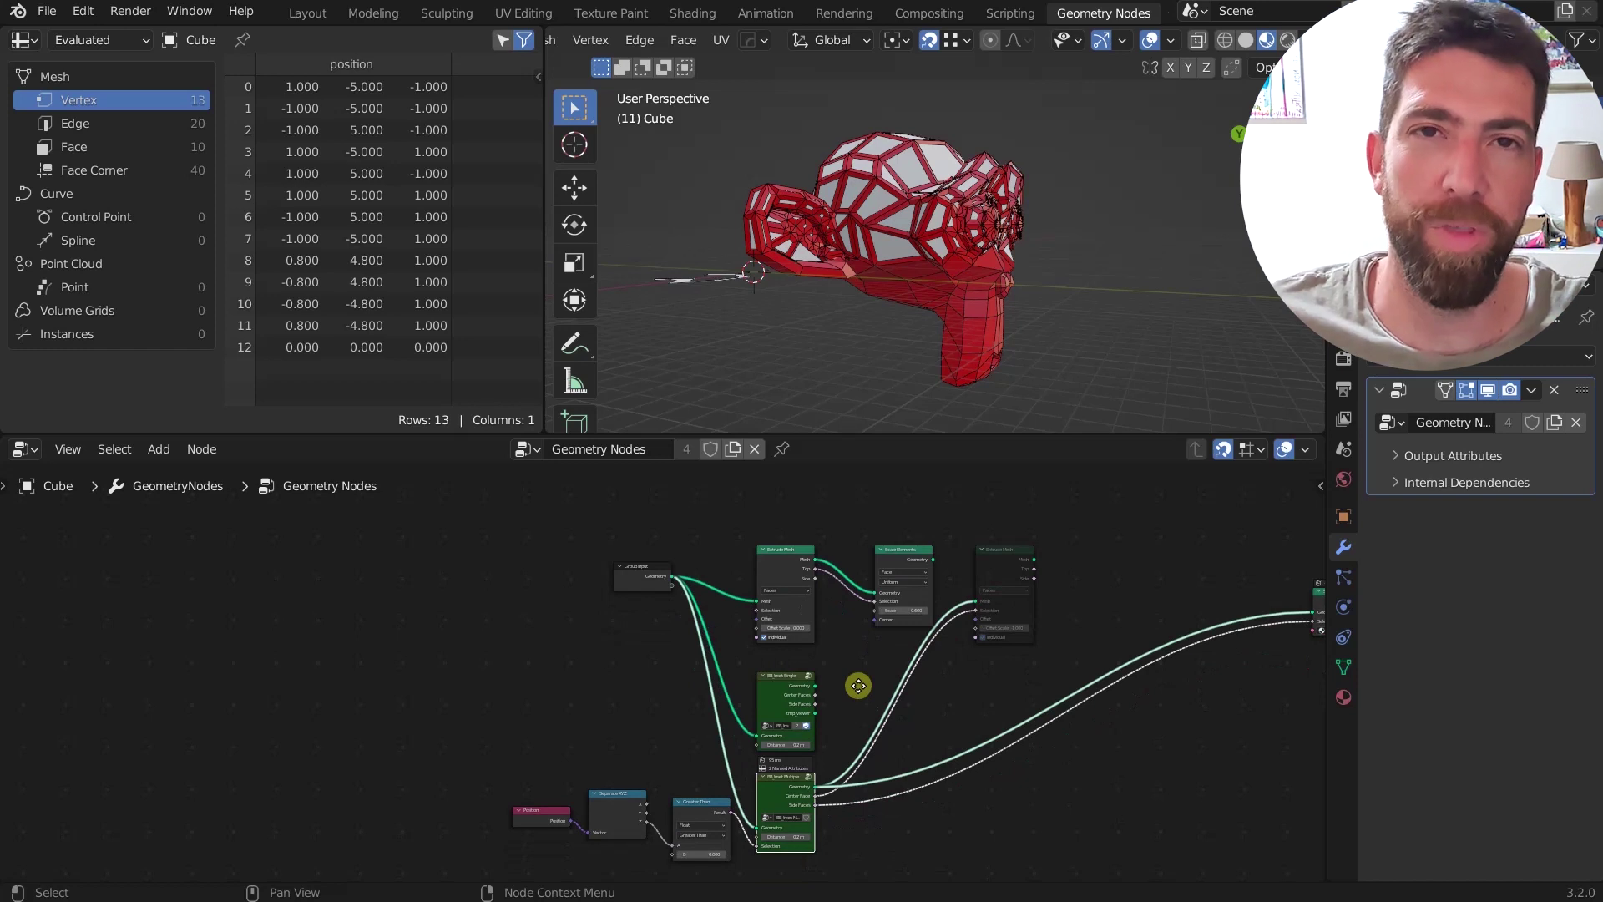